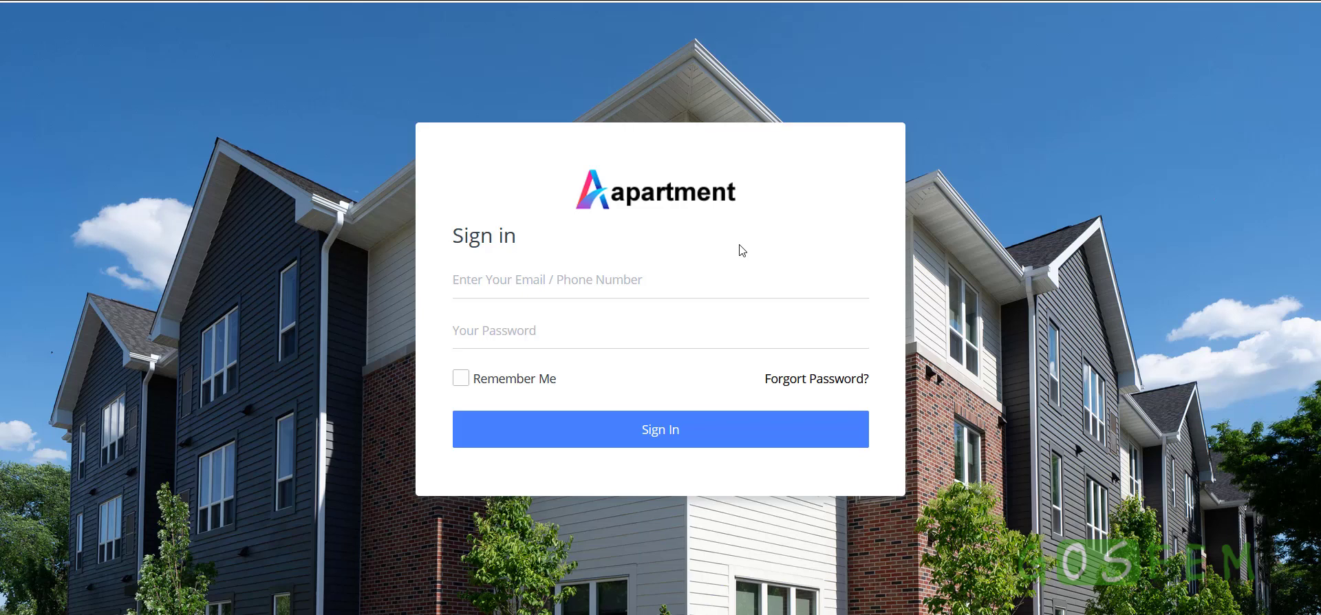
Sign in with the administrator email from autofill and the account password
{"action": "left_click", "coordinate": [691, 285]}
{"action": "type", "text": "ad"}
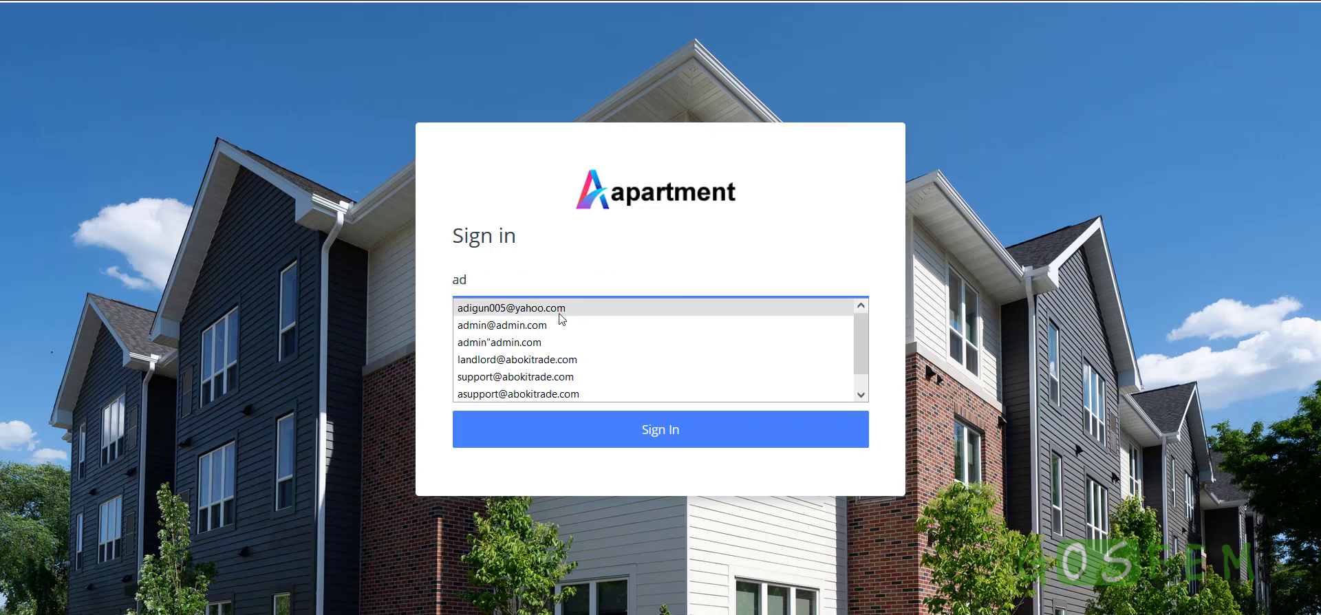
{"action": "left_click", "coordinate": [559, 324]}
{"action": "left_click", "coordinate": [561, 320]}
{"action": "type", "text": "pa"}
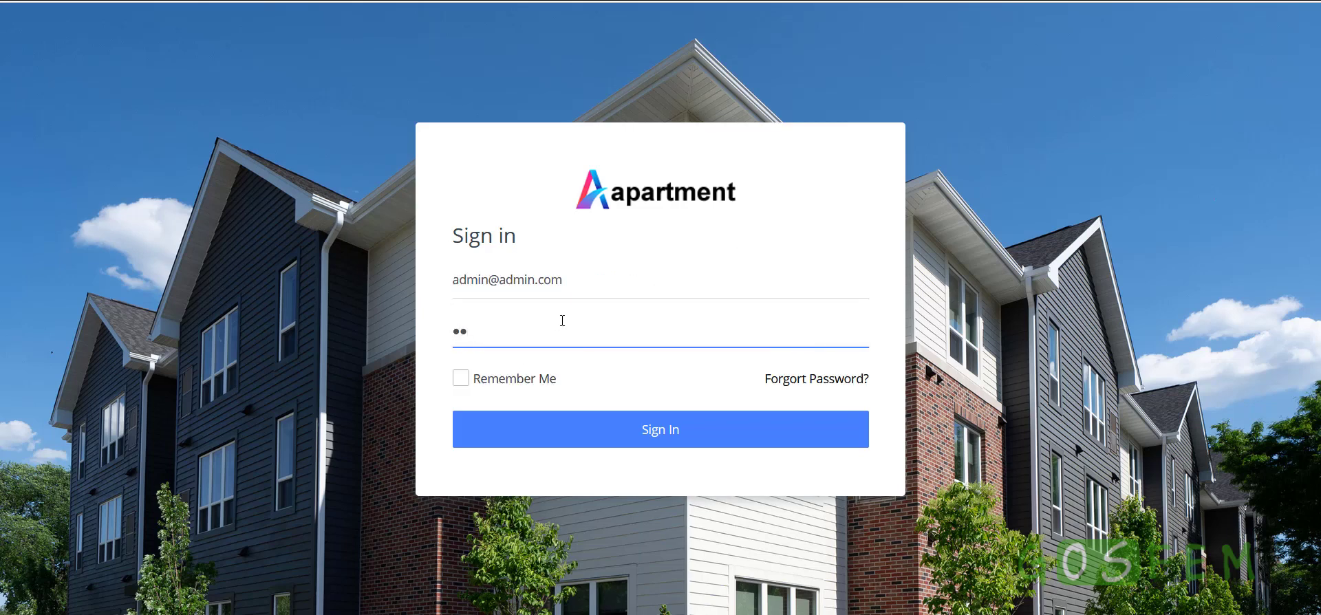
{"action": "type", "text": "ss"}
{"action": "left_click", "coordinate": [734, 435]}
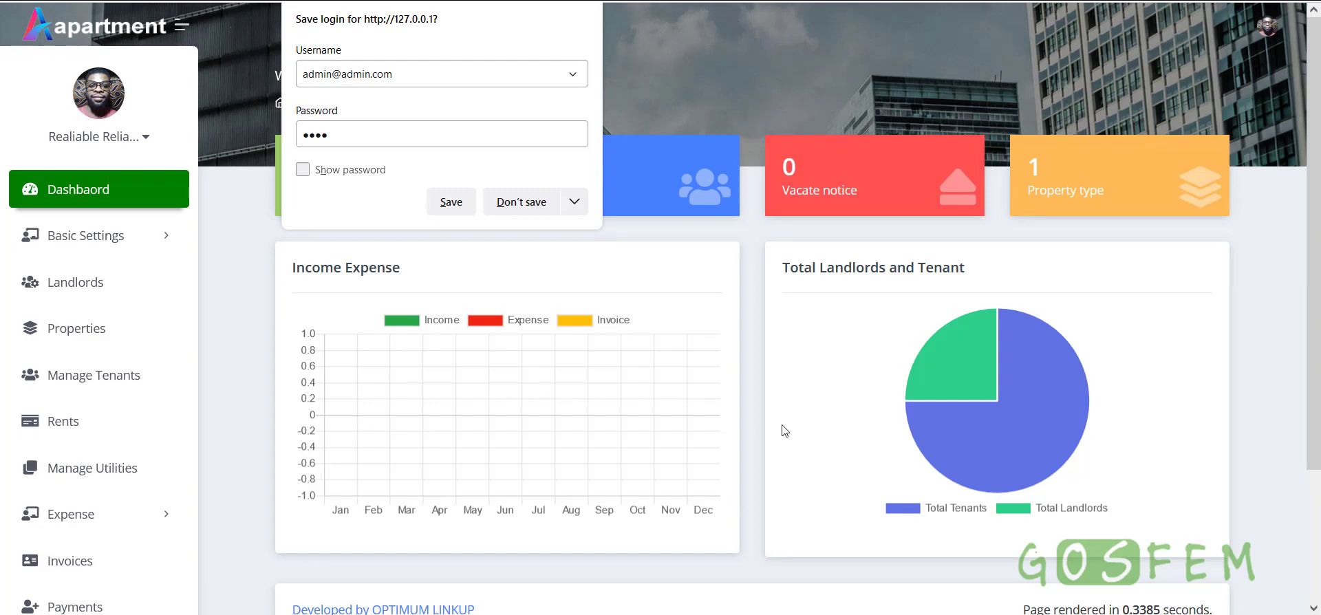
Decline the browser's save-login prompt and expand Basic Settings in the sidebar
{"action": "left_click", "coordinate": [519, 203]}
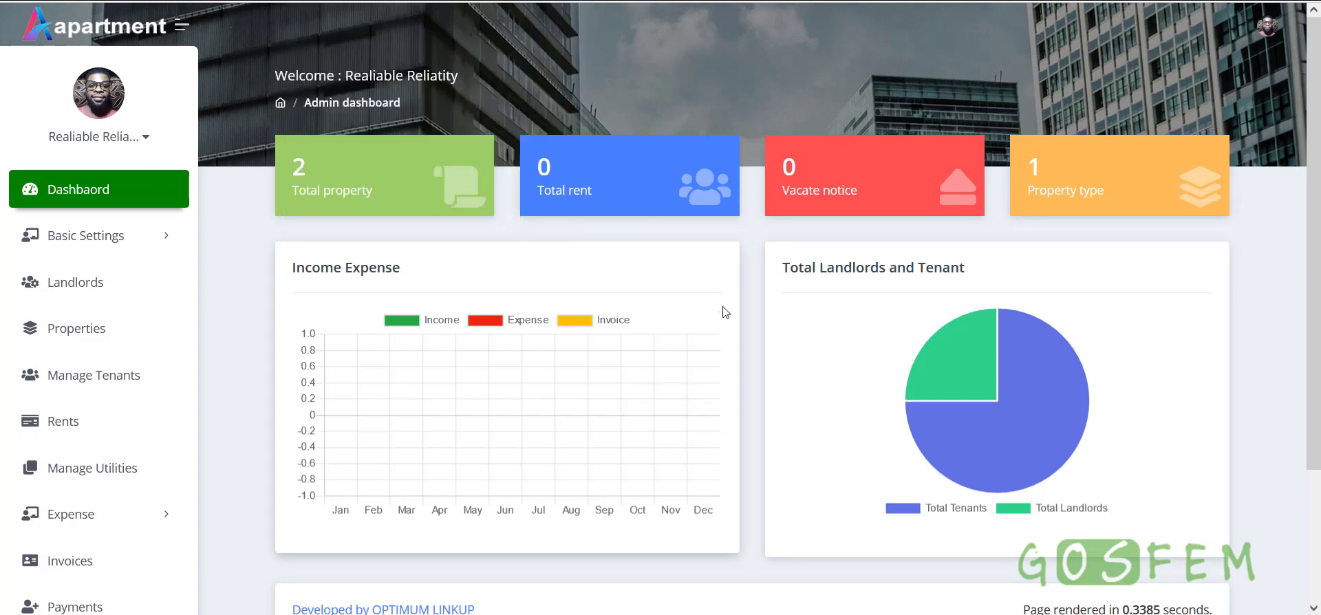
{"action": "scroll", "coordinate": [726, 311], "scroll_direction": "down", "scroll_amount": 3}
{"action": "scroll", "coordinate": [726, 309], "scroll_direction": "up", "scroll_amount": 3}
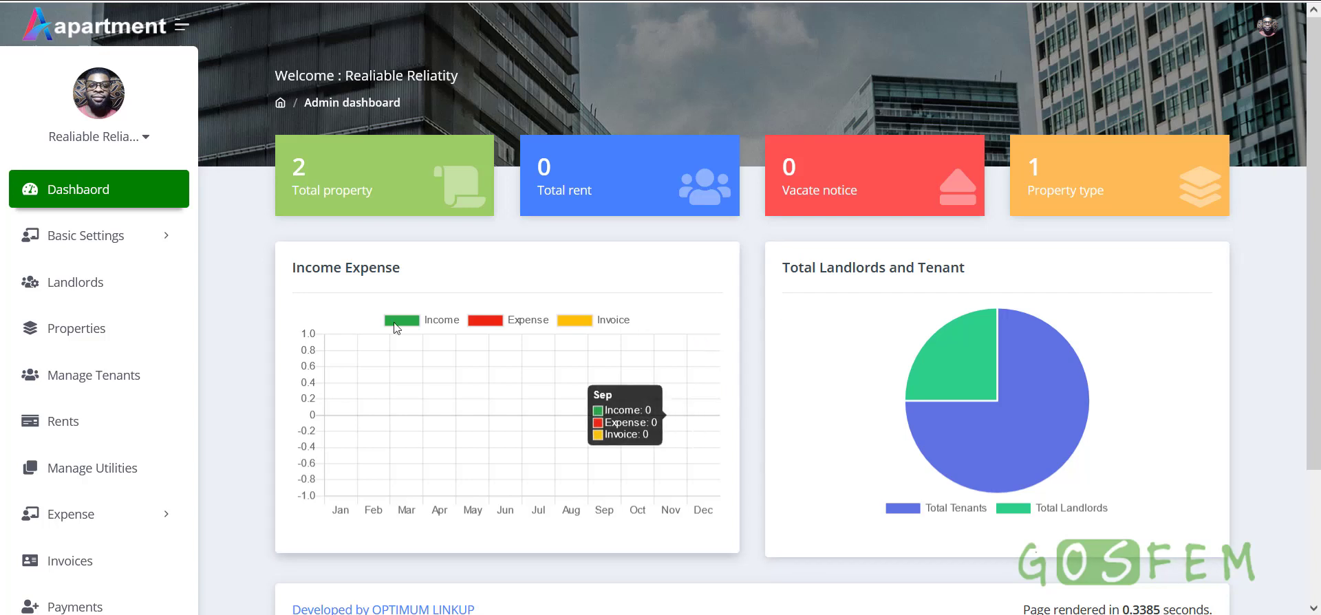
{"action": "left_click", "coordinate": [144, 244]}
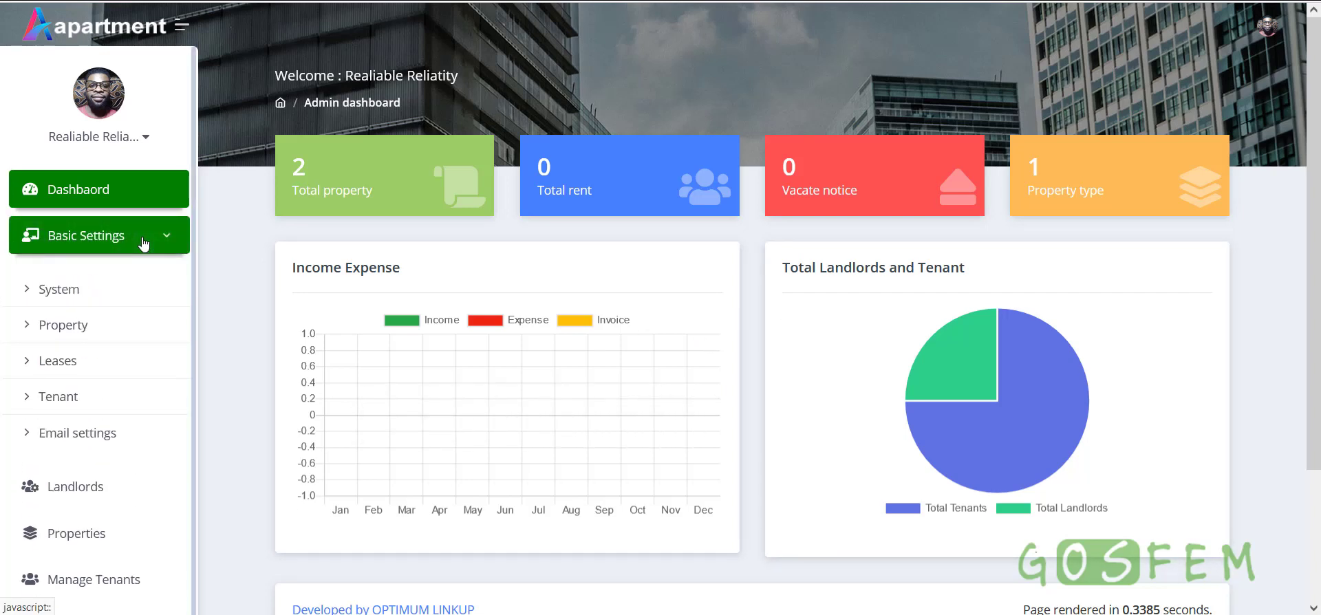
Open System settings and review the system name, title and website description
{"action": "left_click", "coordinate": [66, 296]}
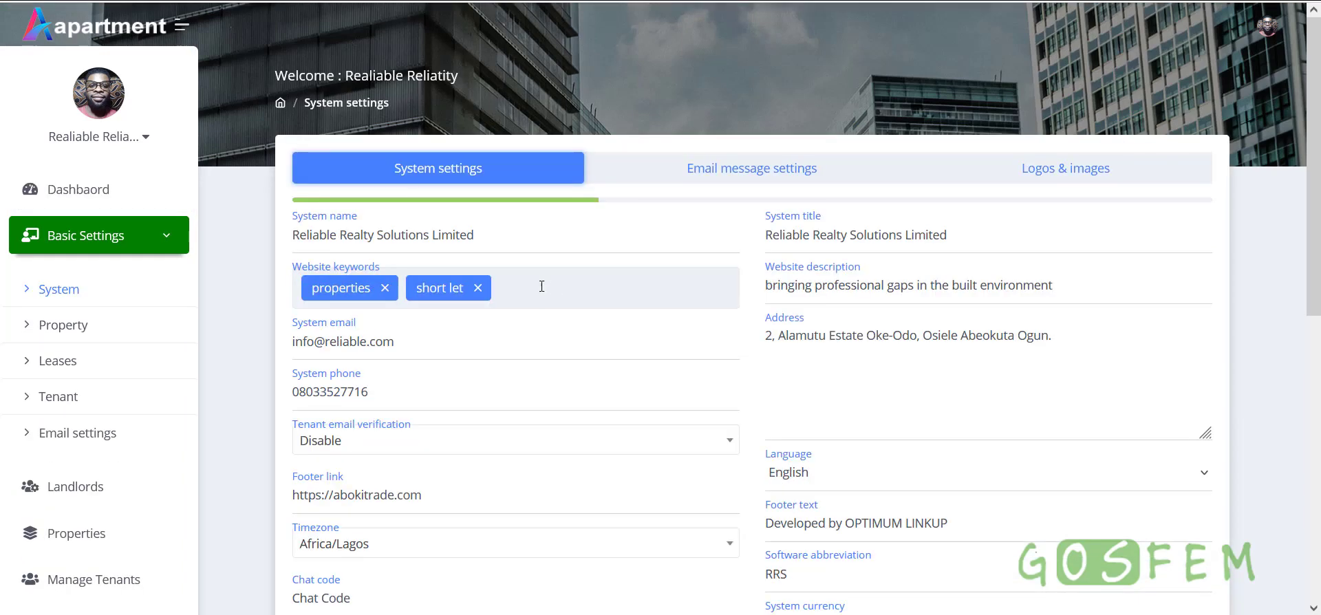
{"action": "left_click_drag", "start_coordinate": [530, 241], "coordinate": [290, 238]}
{"action": "left_click_drag", "start_coordinate": [1003, 236], "coordinate": [764, 235]}
{"action": "left_click_drag", "start_coordinate": [1077, 283], "coordinate": [764, 285]}
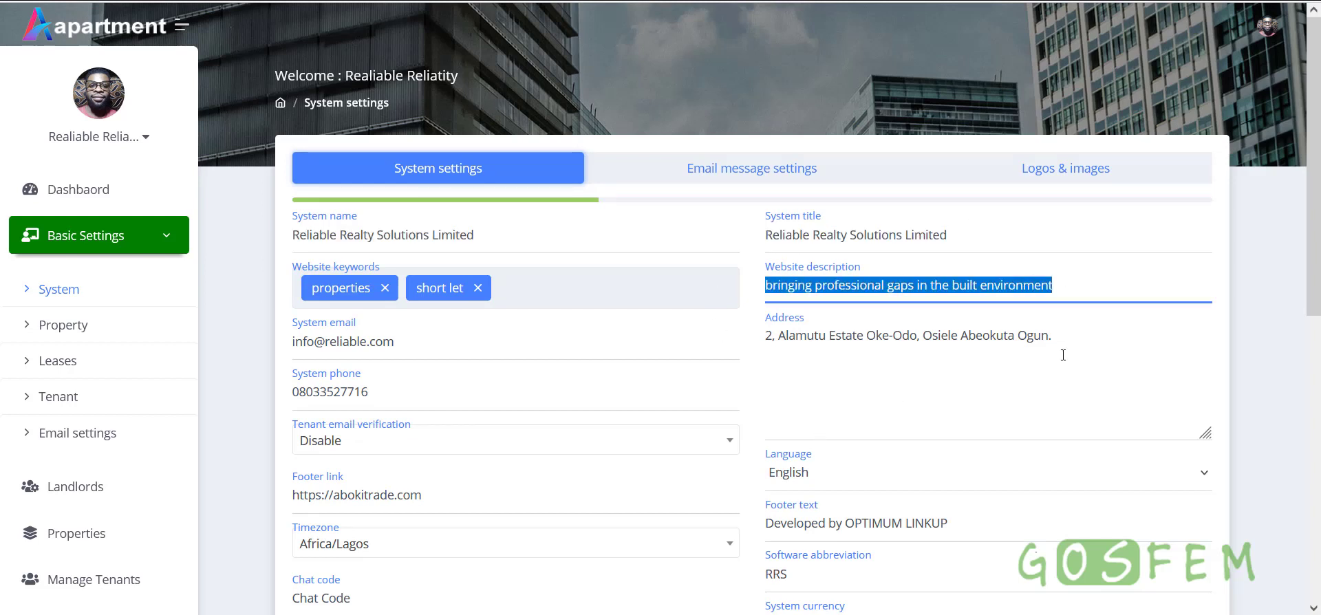
{"action": "left_click_drag", "start_coordinate": [1063, 355], "coordinate": [546, 389]}
{"action": "scroll", "coordinate": [432, 357], "scroll_direction": "down", "scroll_amount": 2}
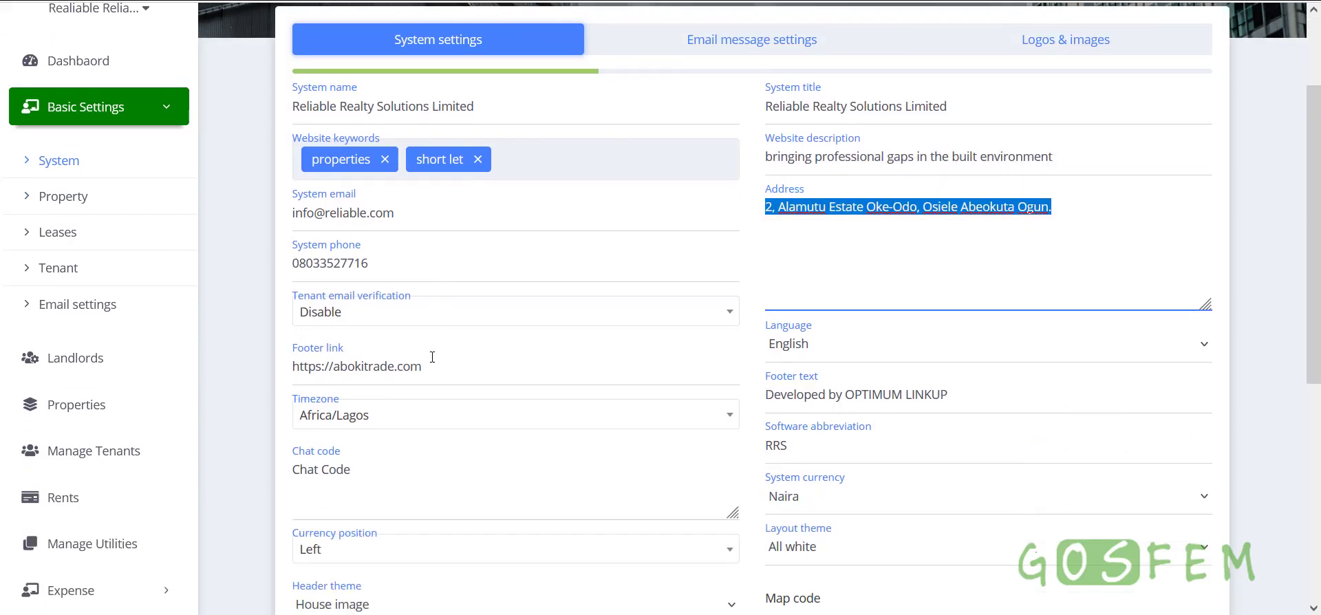
{"action": "scroll", "coordinate": [482, 385], "scroll_direction": "down", "scroll_amount": 4}
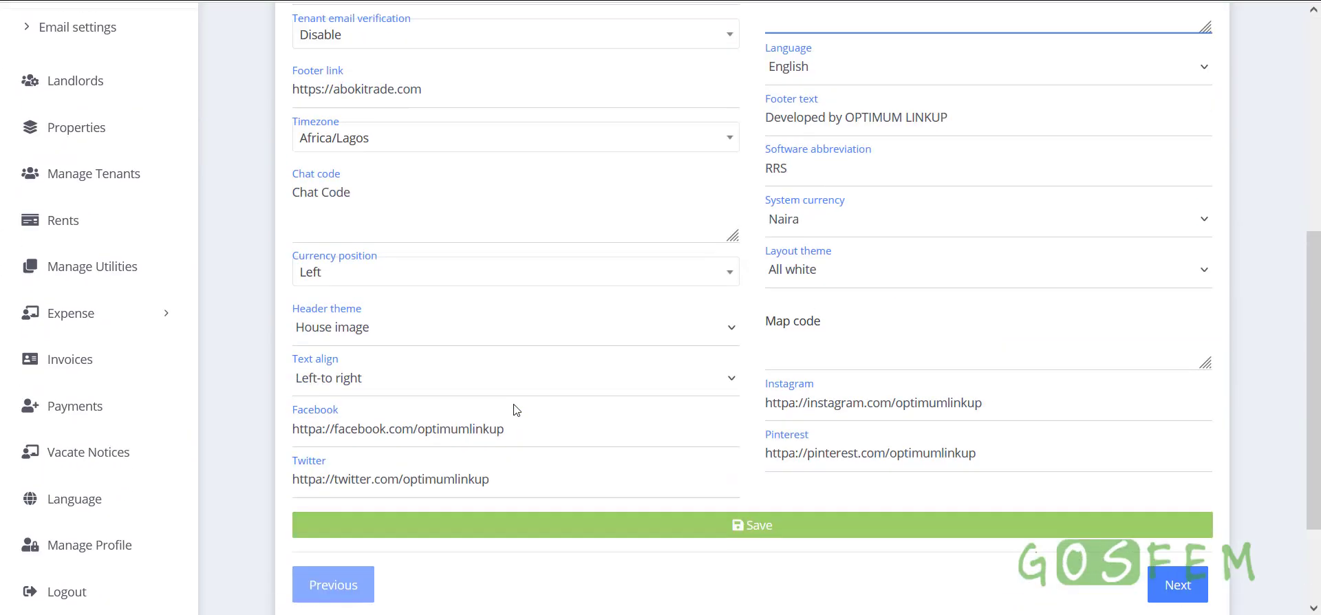
{"action": "scroll", "coordinate": [752, 289], "scroll_direction": "up", "scroll_amount": 1}
{"action": "scroll", "coordinate": [790, 331], "scroll_direction": "up", "scroll_amount": 5}
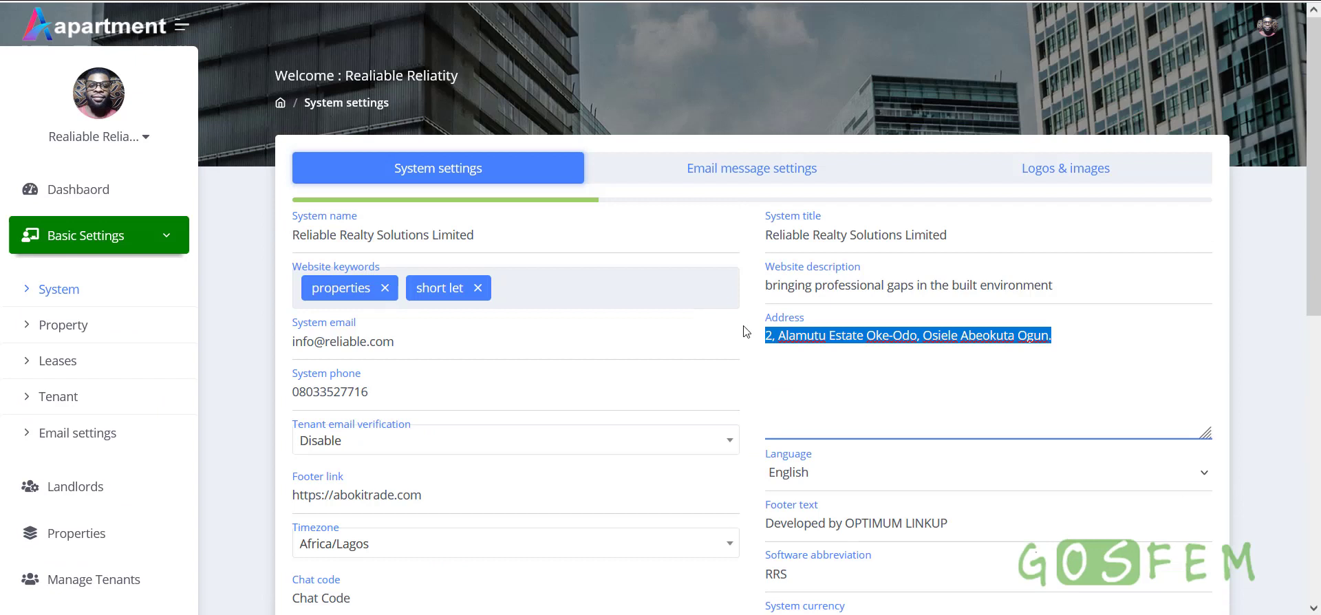
Review the verification email message, then move on to the Logos & images settings
{"action": "left_click", "coordinate": [736, 178]}
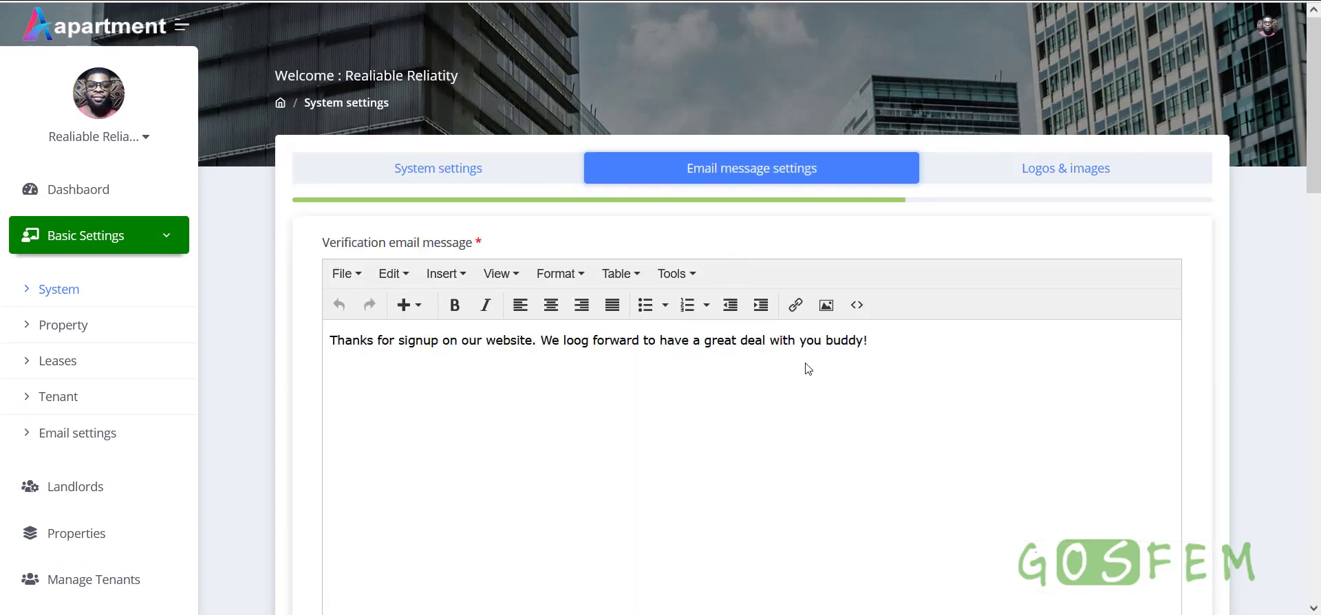
{"action": "left_click_drag", "start_coordinate": [967, 369], "coordinate": [287, 370]}
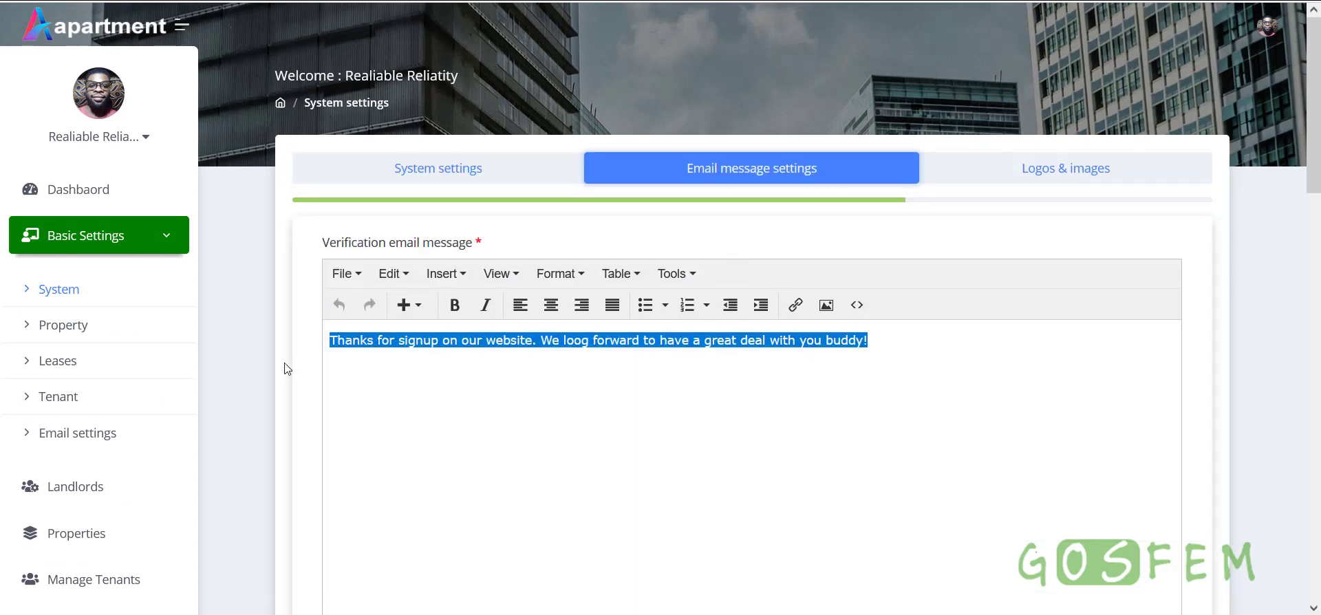
{"action": "scroll", "coordinate": [685, 431], "scroll_direction": "down", "scroll_amount": 10}
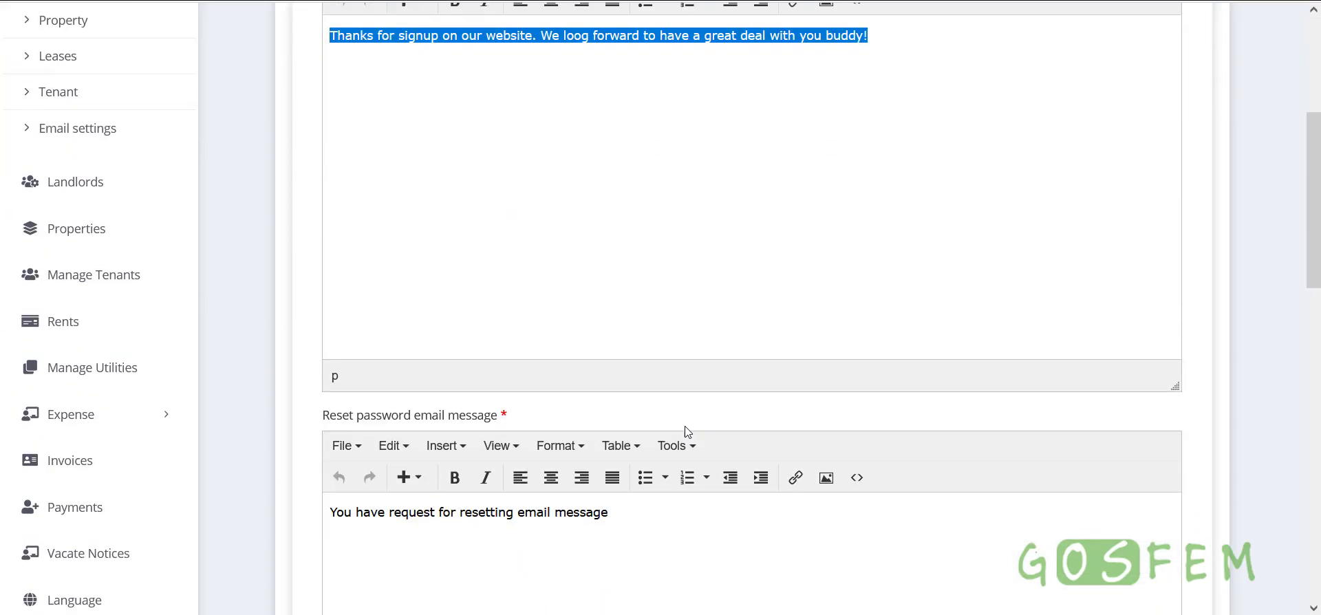
{"action": "scroll", "coordinate": [685, 431], "scroll_direction": "up", "scroll_amount": 8}
{"action": "scroll", "coordinate": [684, 431], "scroll_direction": "up", "scroll_amount": 3}
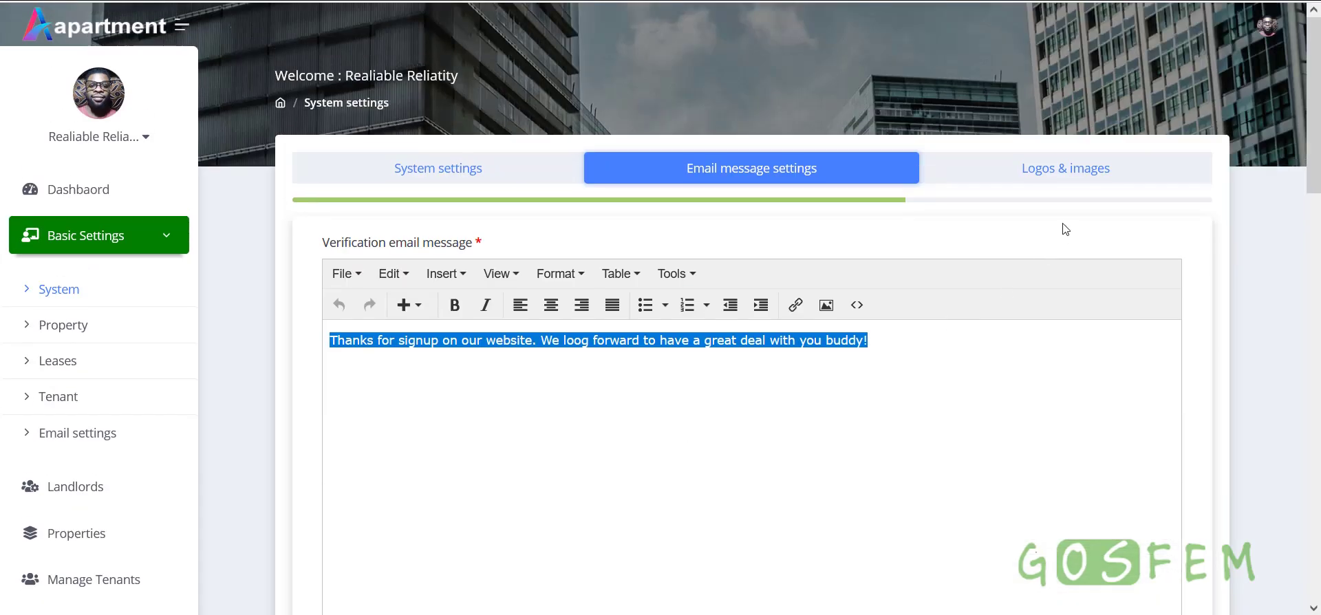
{"action": "left_click", "coordinate": [1064, 177]}
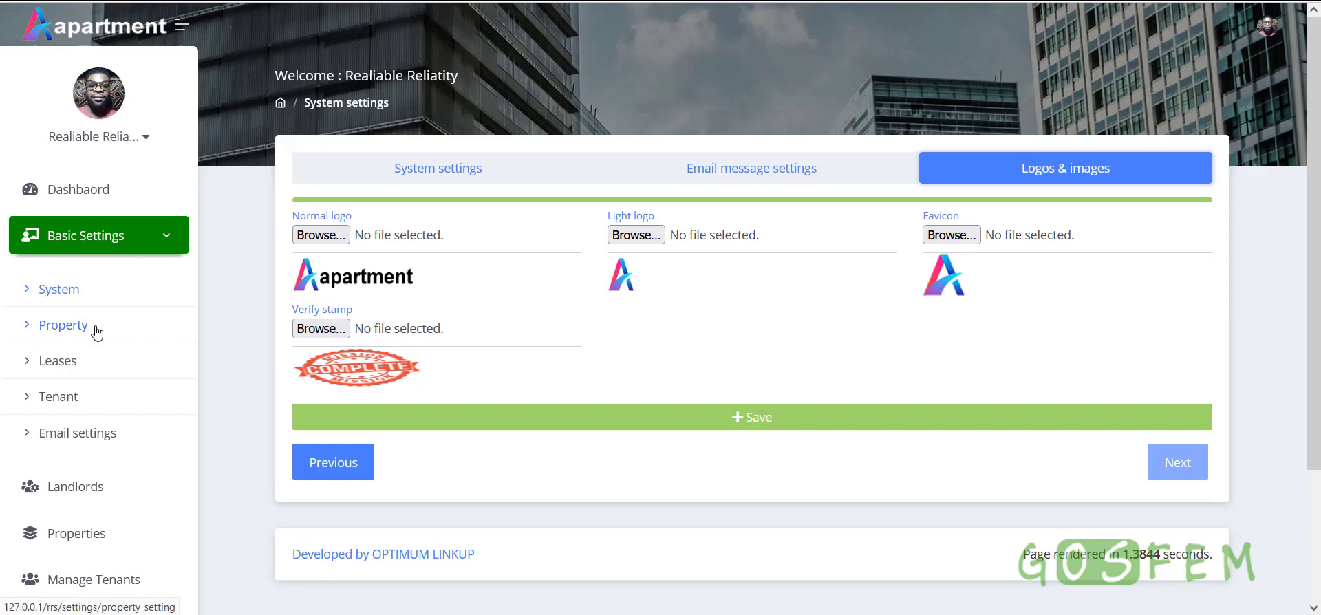
Review the Duplex property type, the Parking and Garage amenities, the utilities and the unit types
{"action": "left_click", "coordinate": [131, 330]}
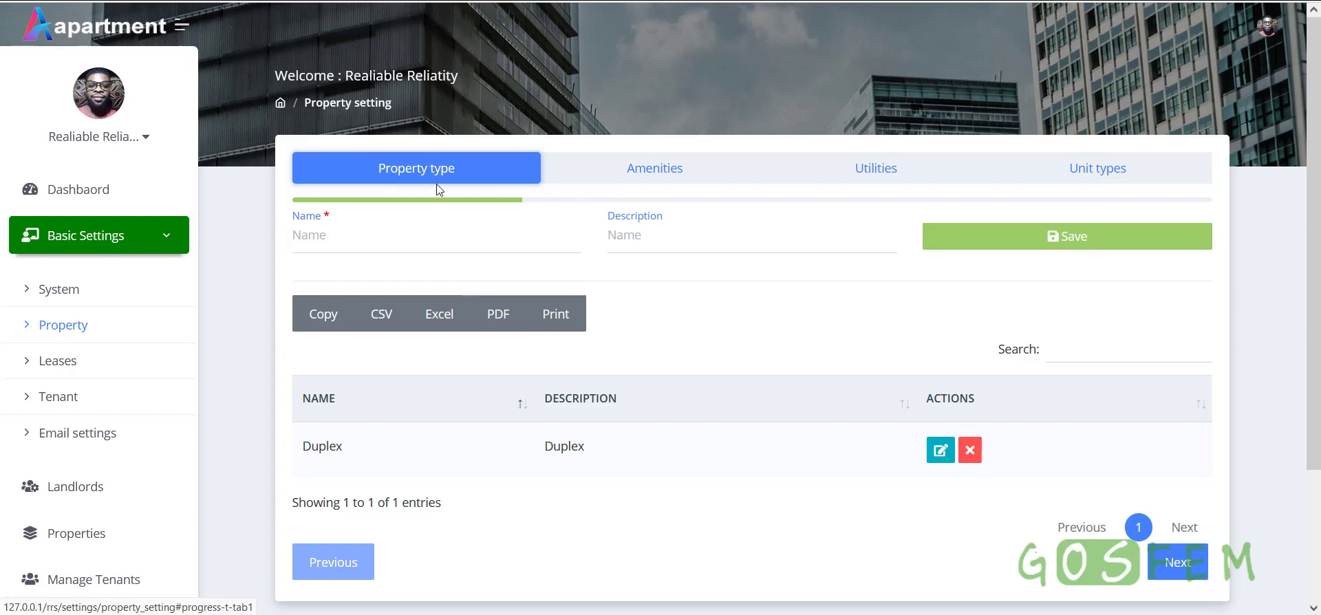
{"action": "left_click_drag", "start_coordinate": [301, 447], "coordinate": [377, 452]}
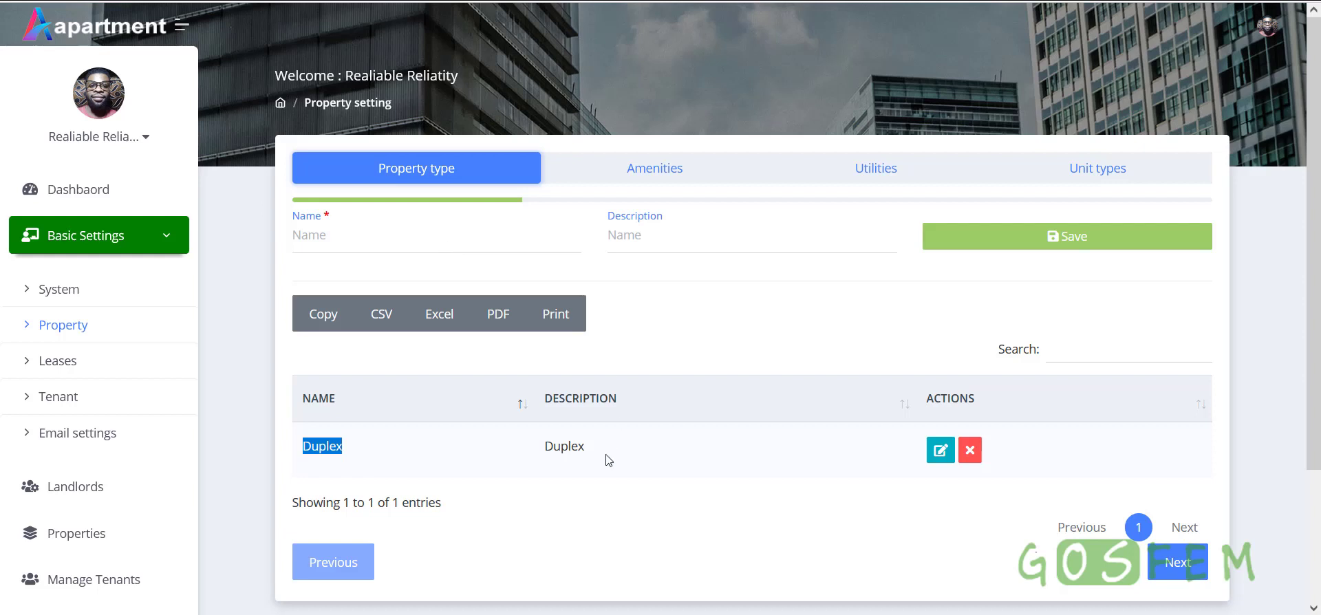
{"action": "left_click", "coordinate": [660, 177]}
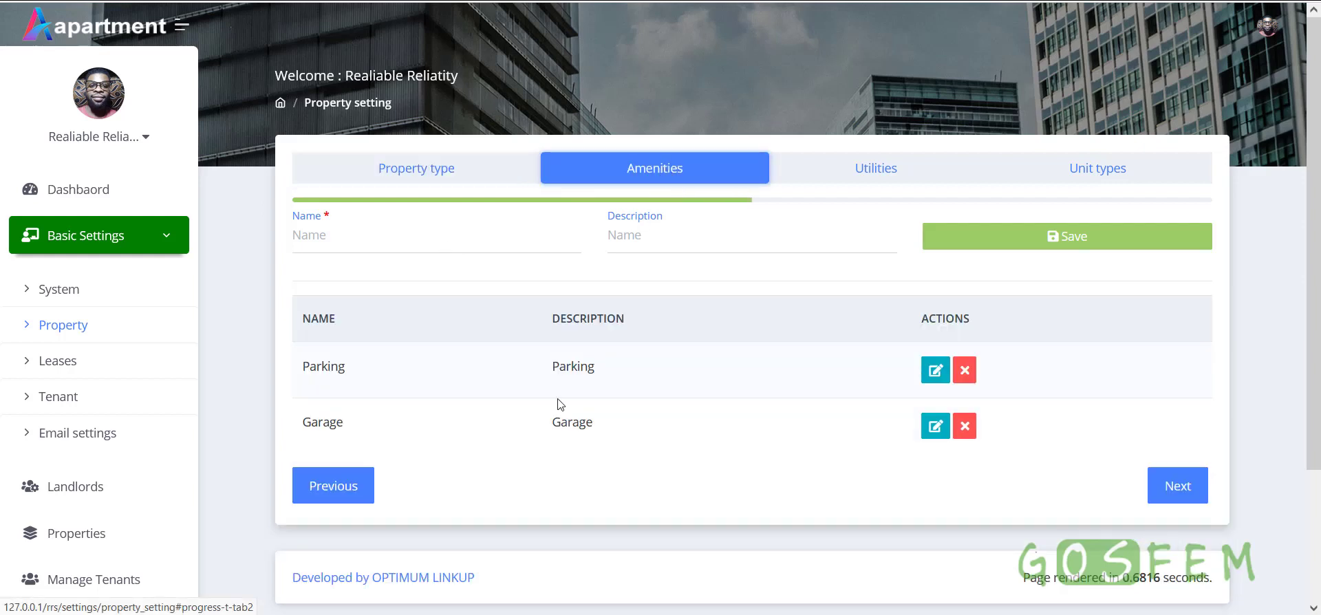
{"action": "left_click_drag", "start_coordinate": [304, 379], "coordinate": [377, 378]}
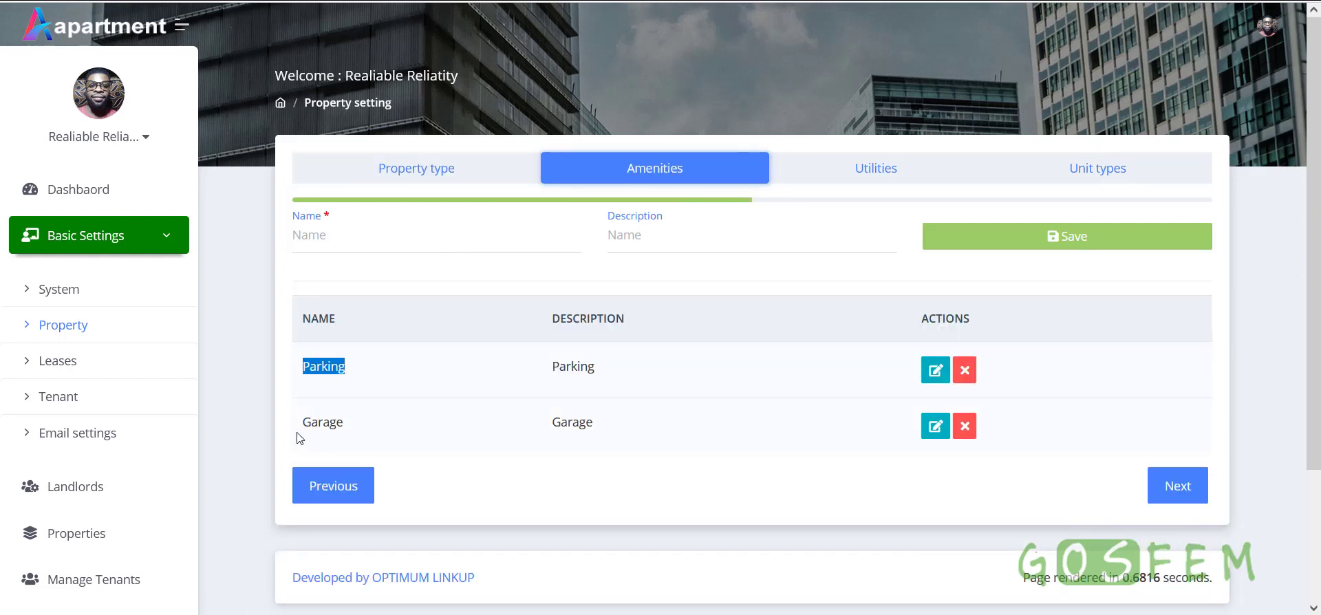
{"action": "left_click_drag", "start_coordinate": [300, 438], "coordinate": [385, 424]}
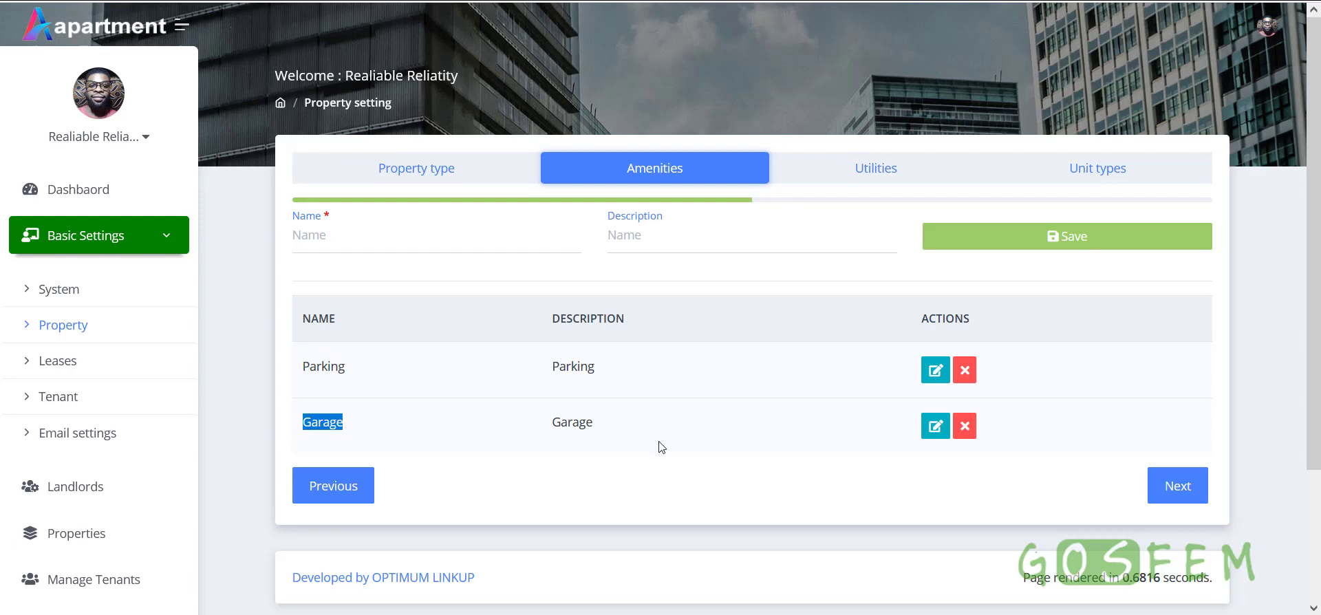
{"action": "left_click", "coordinate": [874, 178]}
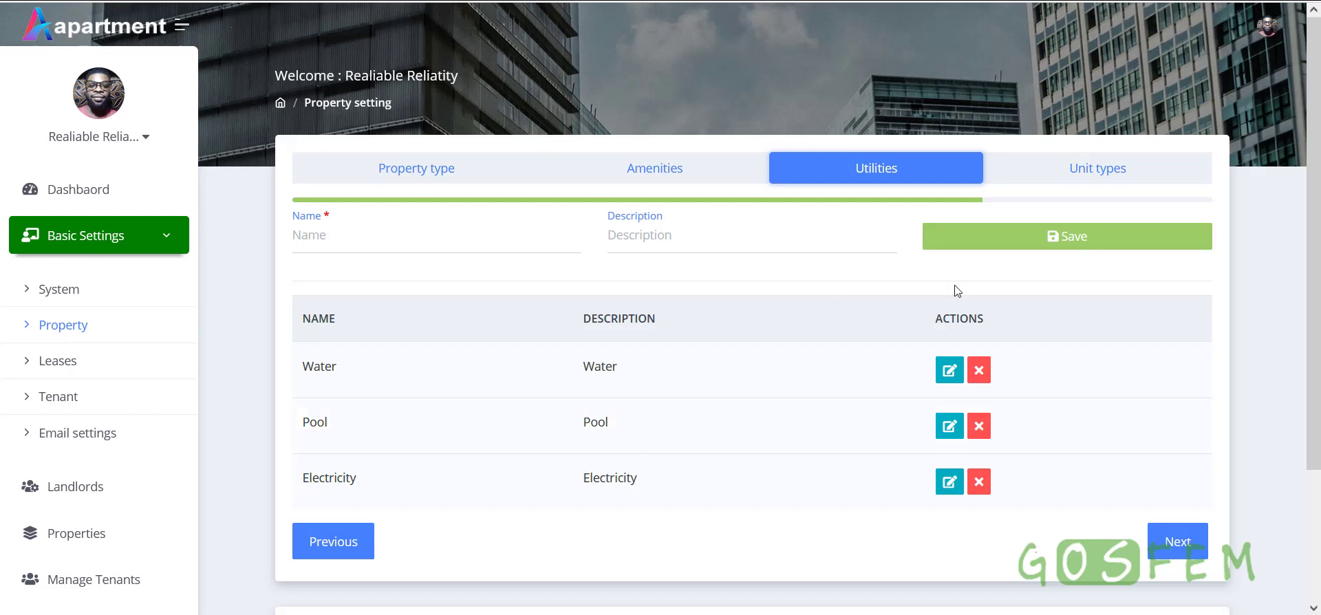
{"action": "left_click", "coordinate": [1130, 181]}
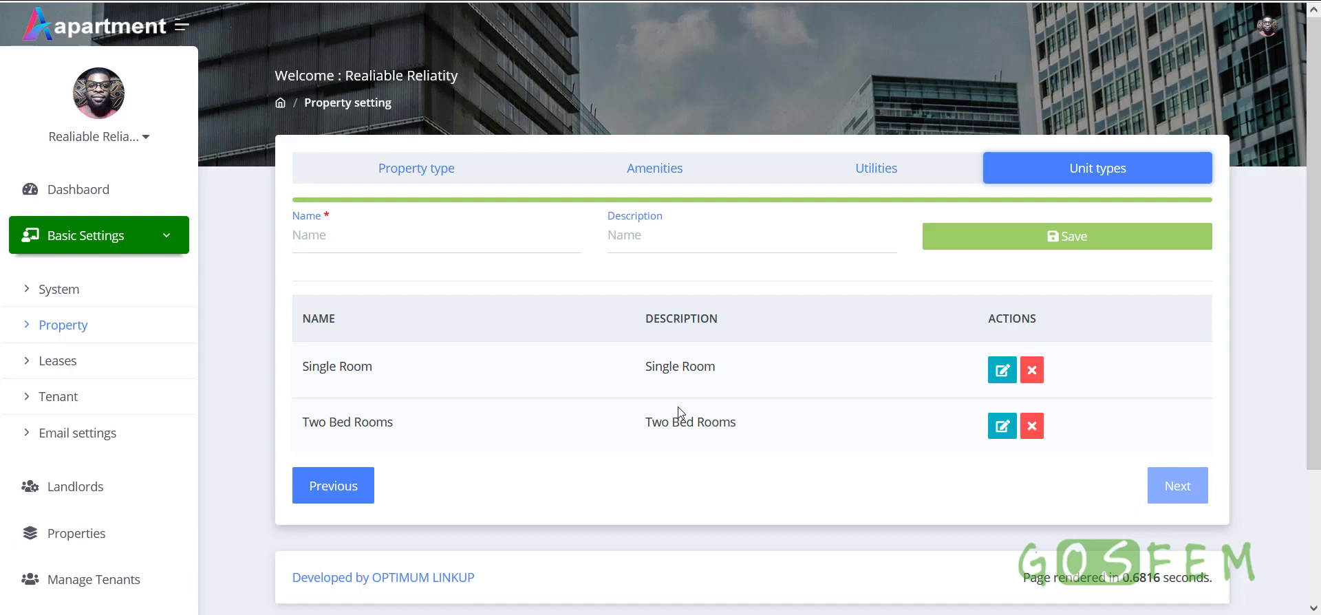
Open Lease settings and review the Commercial and Residential lease types
{"action": "left_click", "coordinate": [61, 371]}
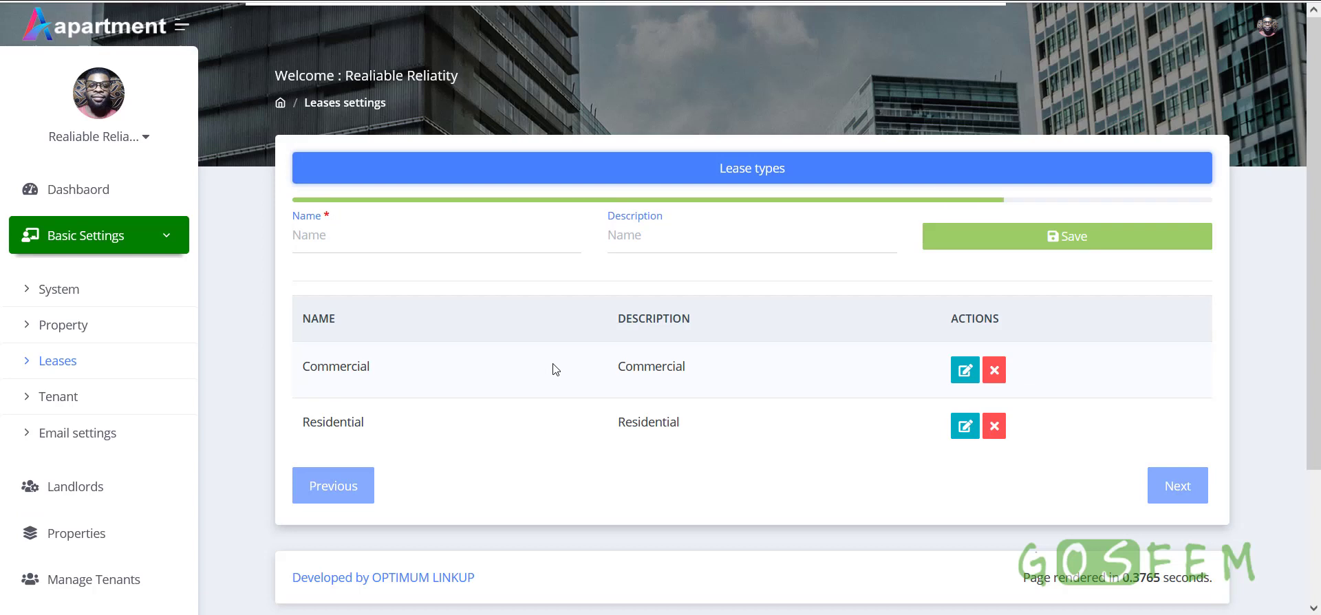
{"action": "scroll", "coordinate": [556, 369], "scroll_direction": "down", "scroll_amount": 1}
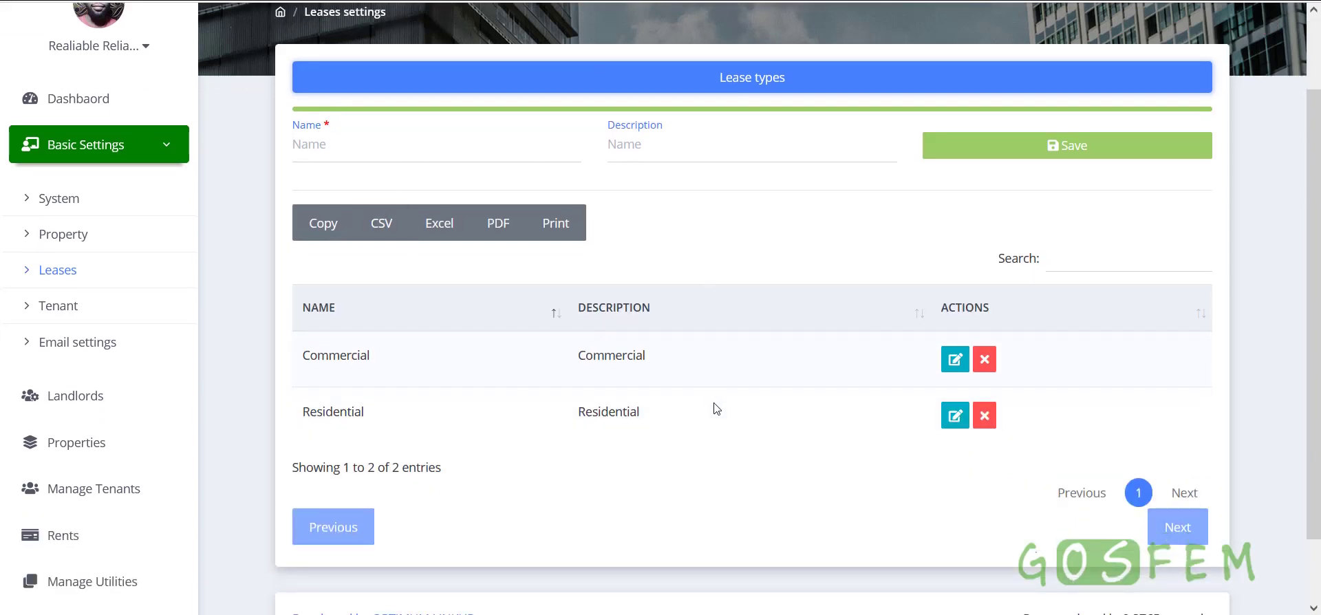
{"action": "left_click_drag", "start_coordinate": [289, 377], "coordinate": [406, 374]}
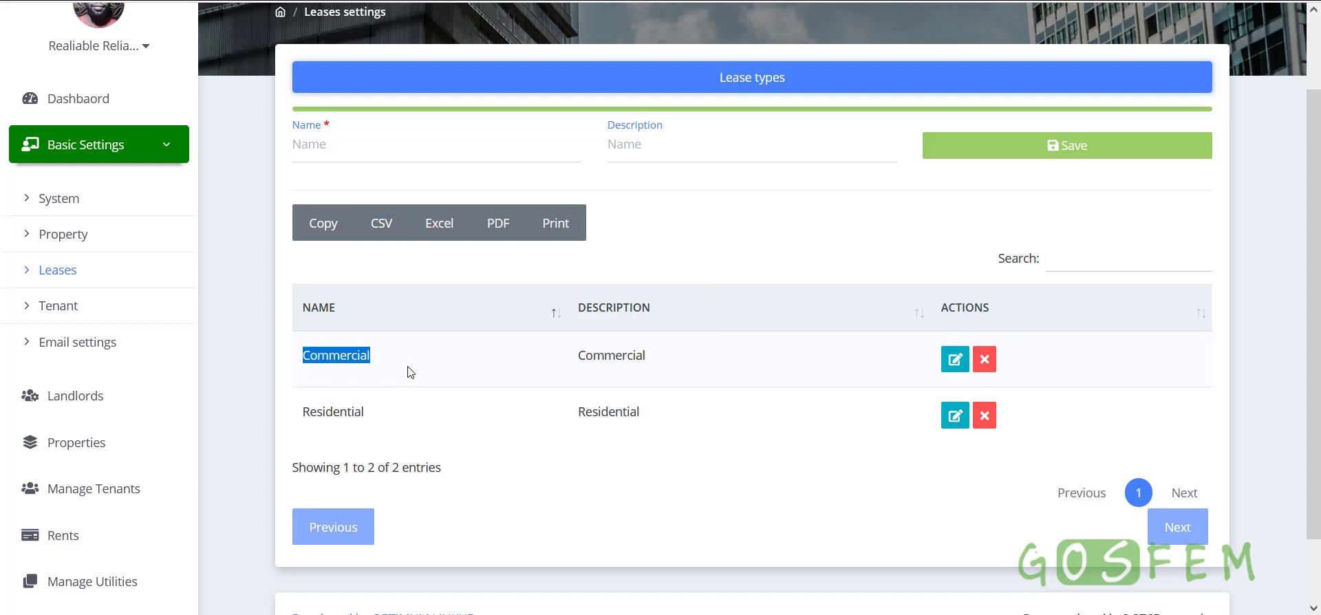
{"action": "left_click", "coordinate": [362, 422]}
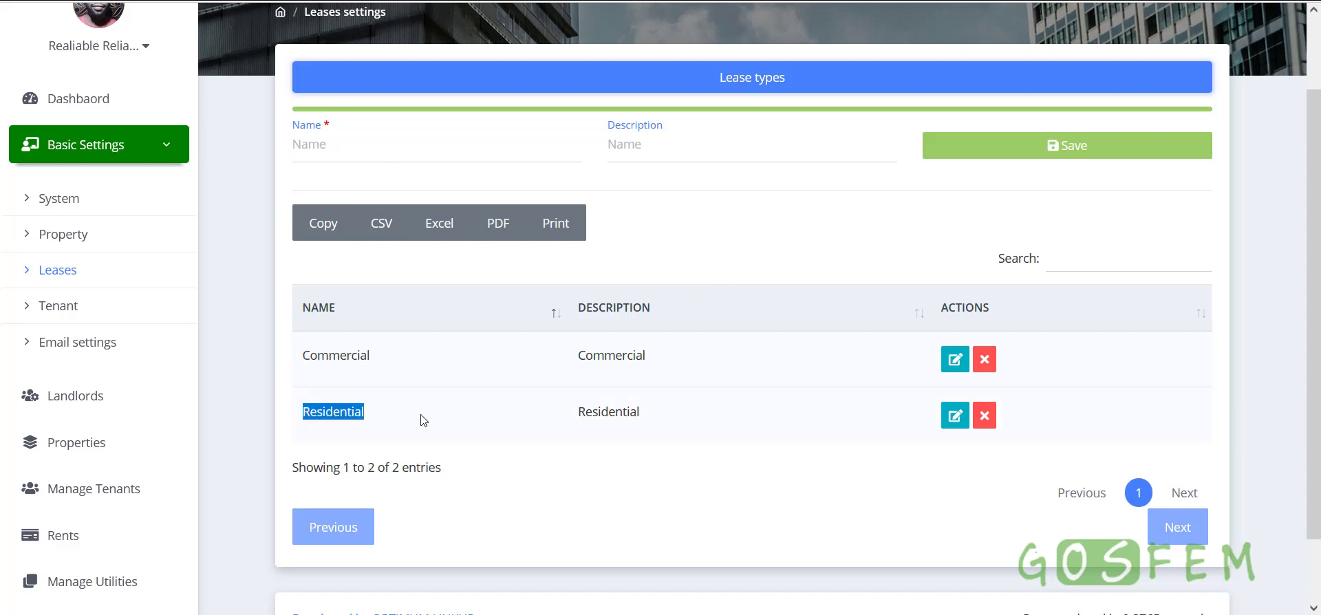
{"action": "left_click_drag", "start_coordinate": [371, 355], "coordinate": [296, 359]}
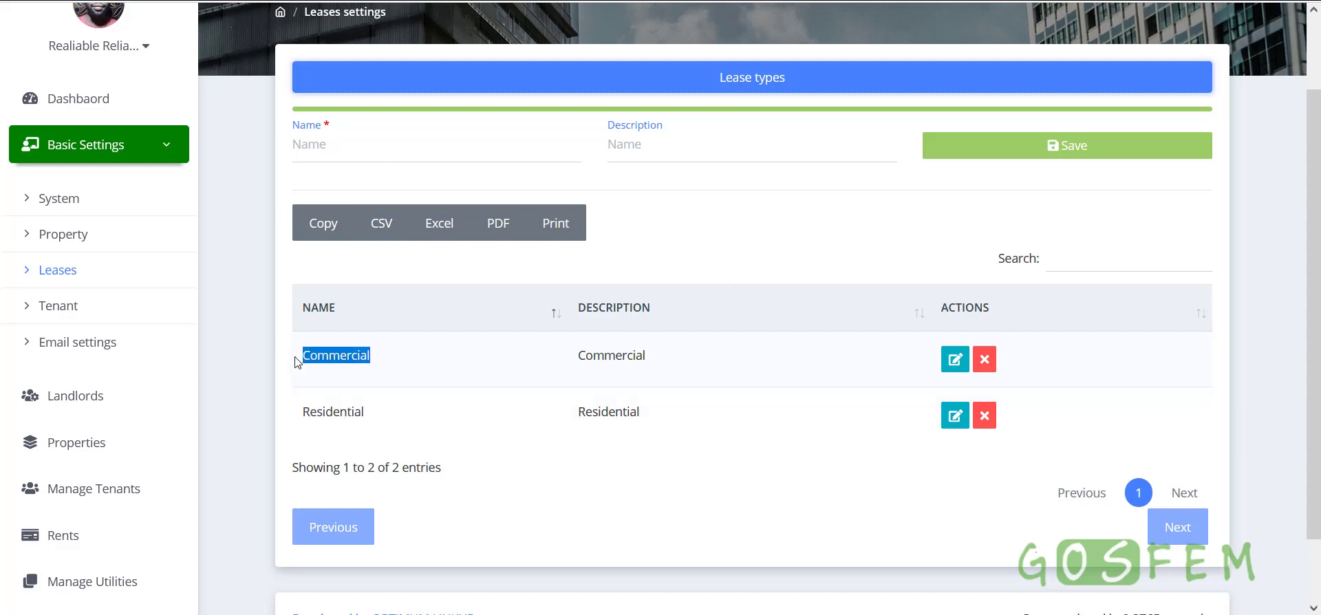
{"action": "left_click", "coordinate": [413, 368]}
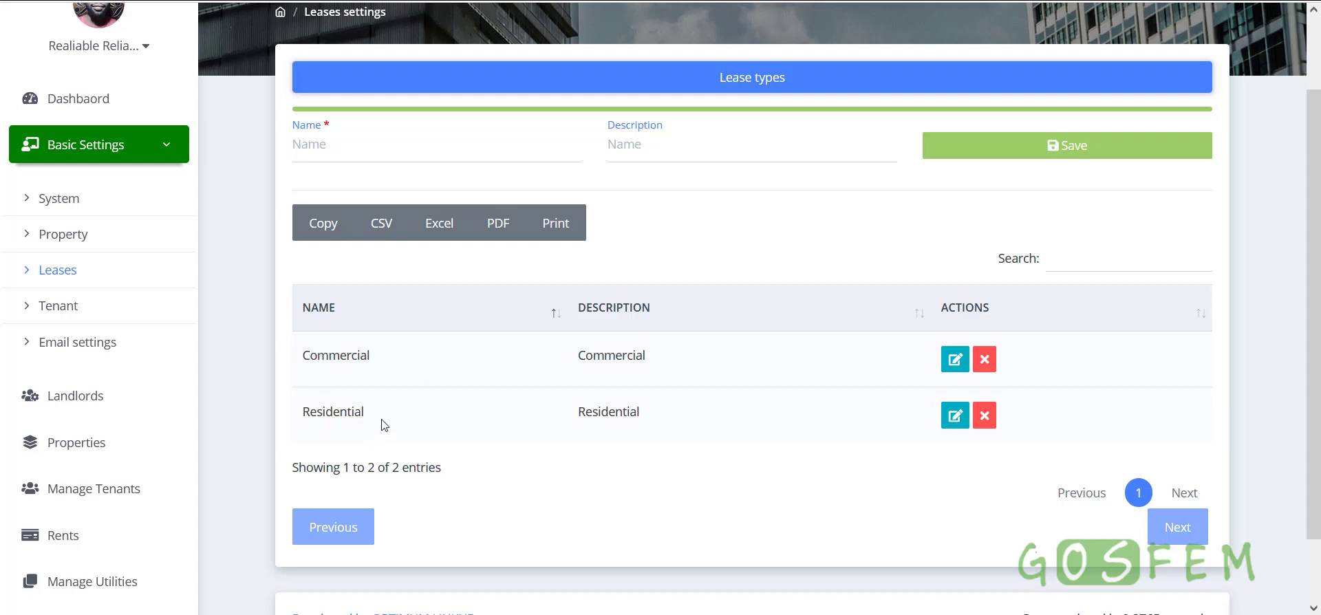
{"action": "left_click_drag", "start_coordinate": [381, 420], "coordinate": [301, 419]}
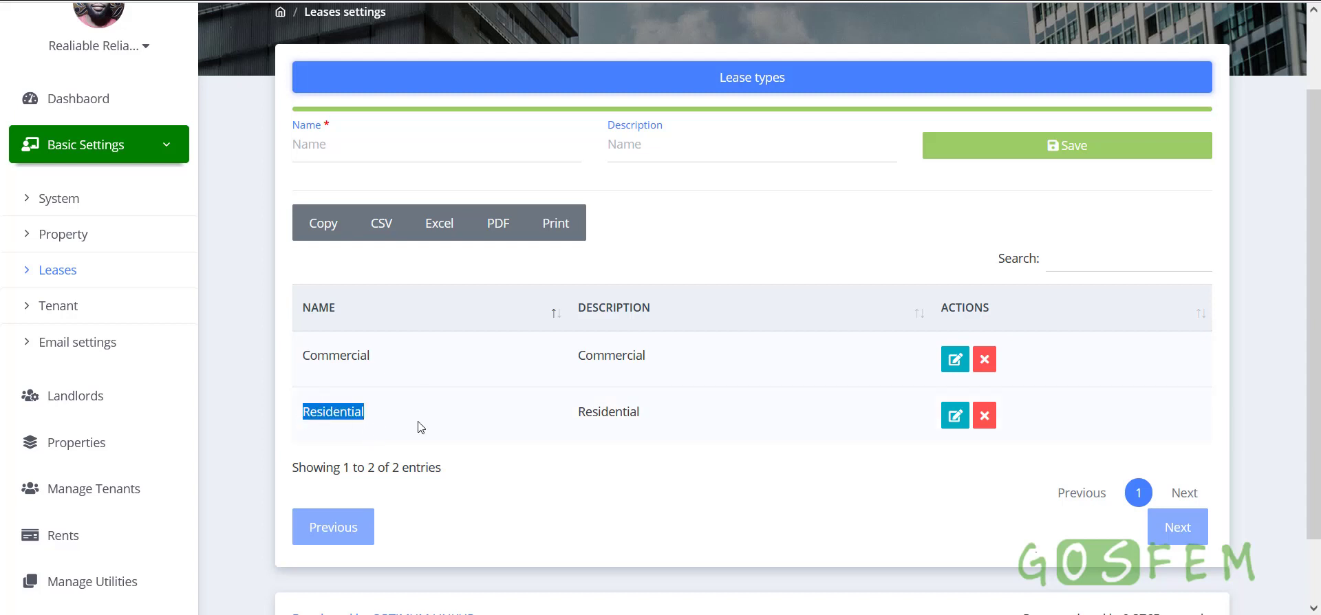
{"action": "left_click_drag", "start_coordinate": [418, 428], "coordinate": [299, 427]}
Review the Business and Individual tenant types, then open Email settings
{"action": "left_click", "coordinate": [58, 307]}
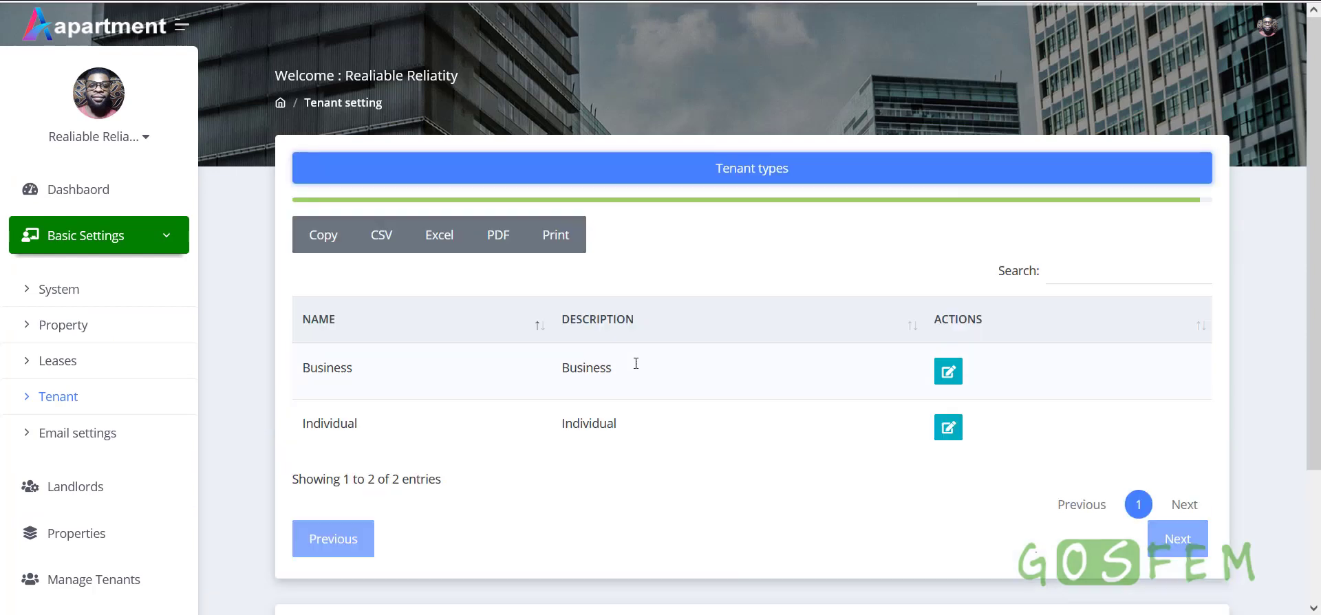
{"action": "left_click_drag", "start_coordinate": [304, 379], "coordinate": [385, 371]}
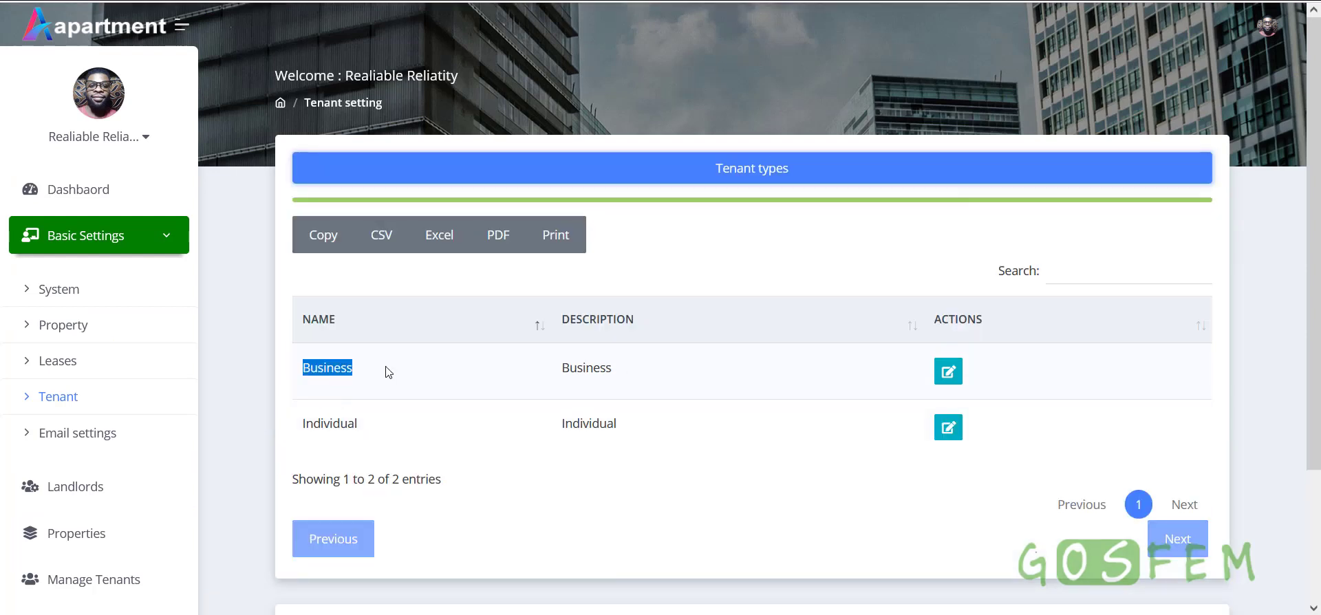
{"action": "left_click_drag", "start_coordinate": [637, 442], "coordinate": [561, 440]}
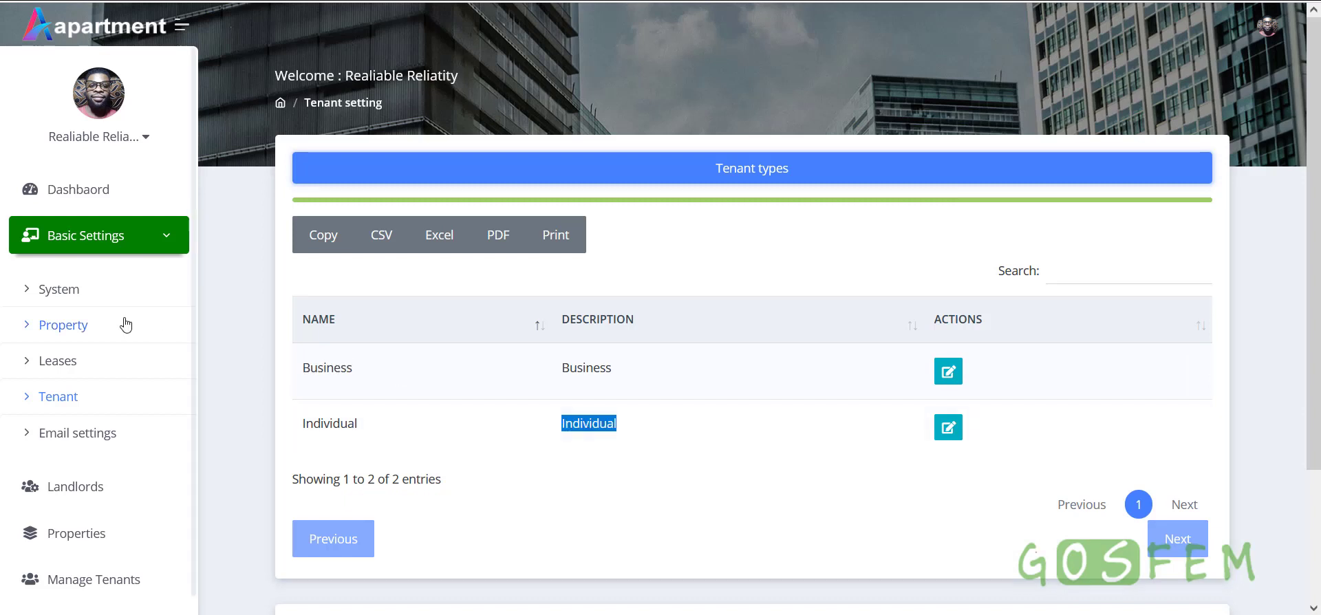
{"action": "left_click", "coordinate": [82, 444]}
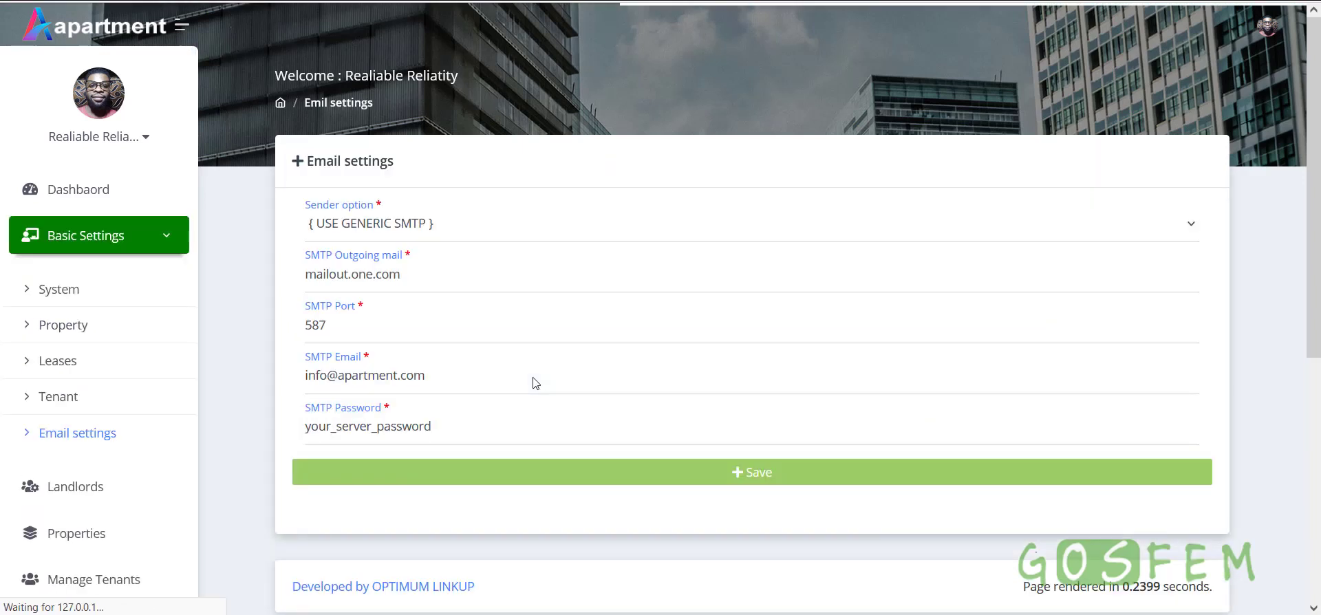
Switch the email sender between MAIL FUNTION and GENERIC SMTP, ending on mail function
{"action": "left_click", "coordinate": [439, 230]}
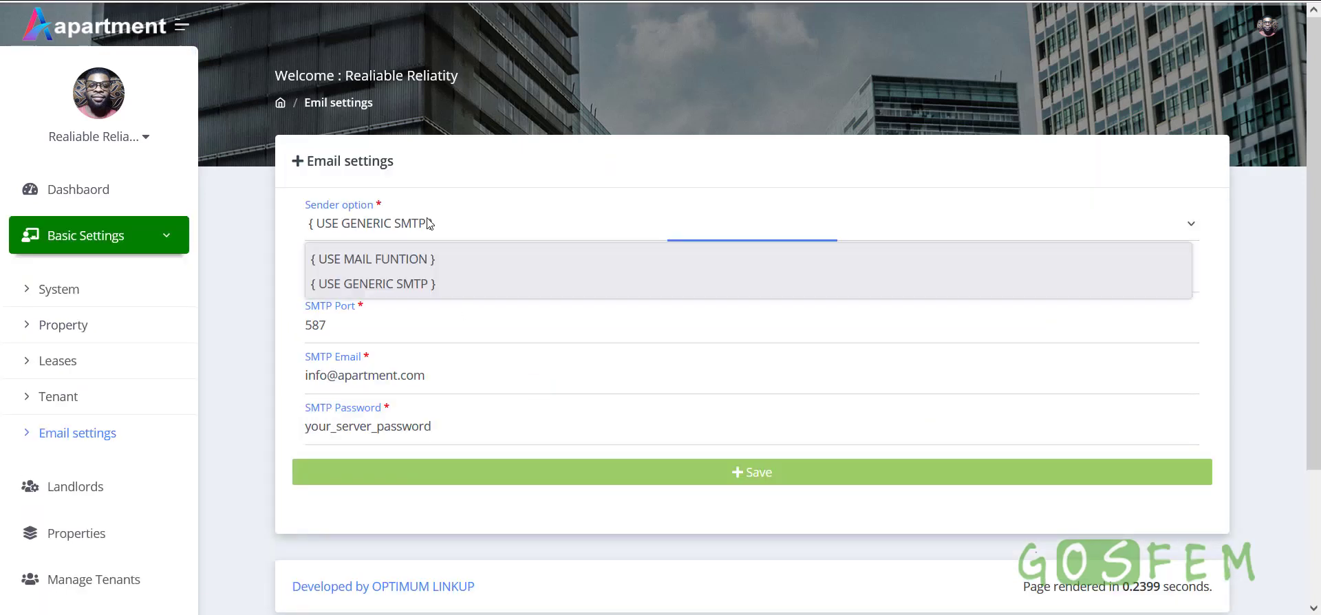
{"action": "left_click", "coordinate": [439, 259]}
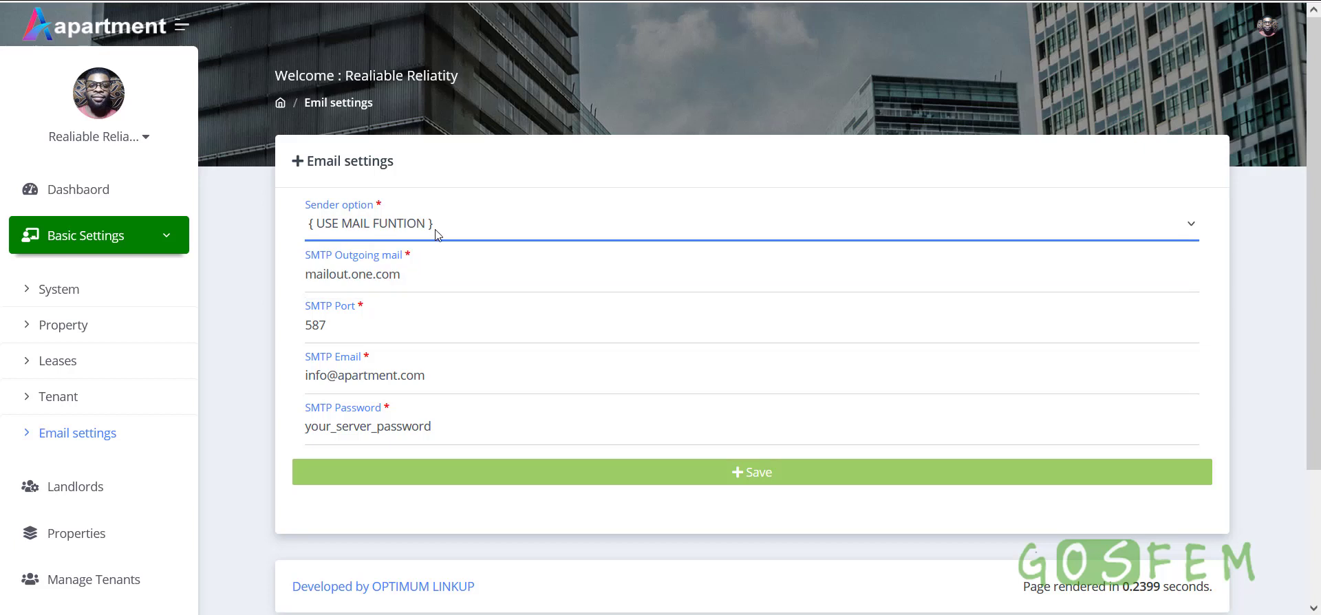
{"action": "left_click", "coordinate": [434, 234]}
{"action": "left_click", "coordinate": [416, 283]}
{"action": "left_click", "coordinate": [417, 238]}
{"action": "left_click", "coordinate": [416, 256]}
{"action": "left_click", "coordinate": [417, 234]}
{"action": "left_click", "coordinate": [404, 279]}
{"action": "left_click", "coordinate": [418, 234]}
{"action": "left_click", "coordinate": [416, 258]}
{"action": "left_click_drag", "start_coordinate": [441, 280], "coordinate": [284, 278]}
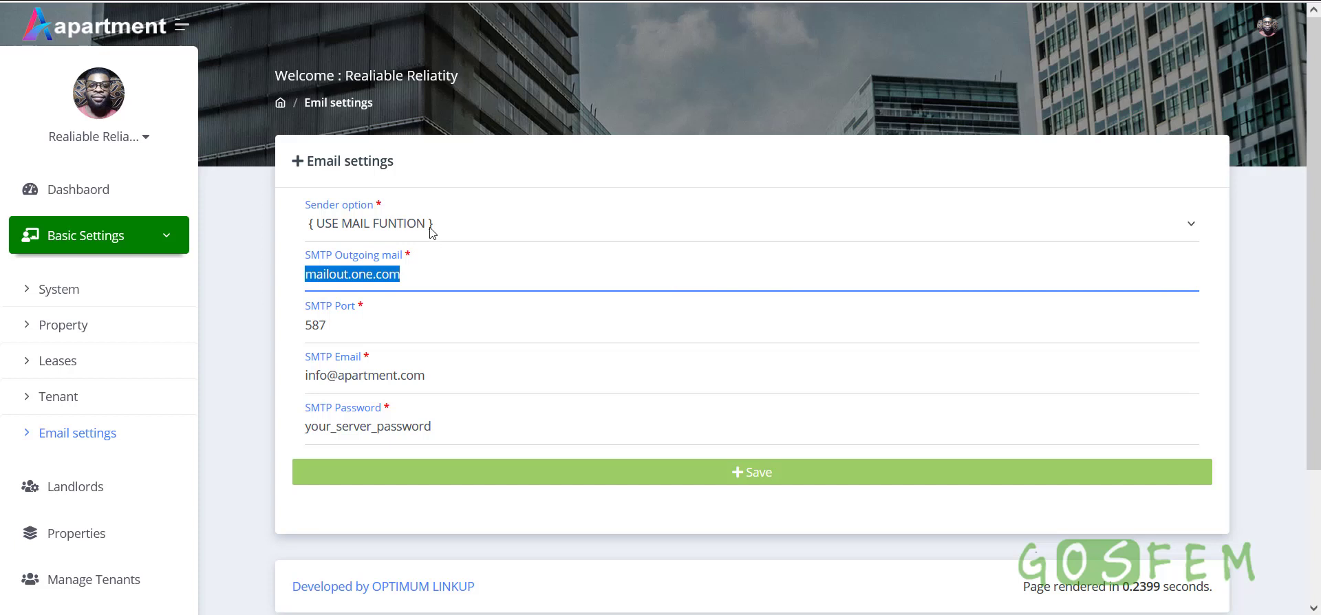
Collapse Basic Settings and go to the Manage landlord page
{"action": "left_click", "coordinate": [141, 241]}
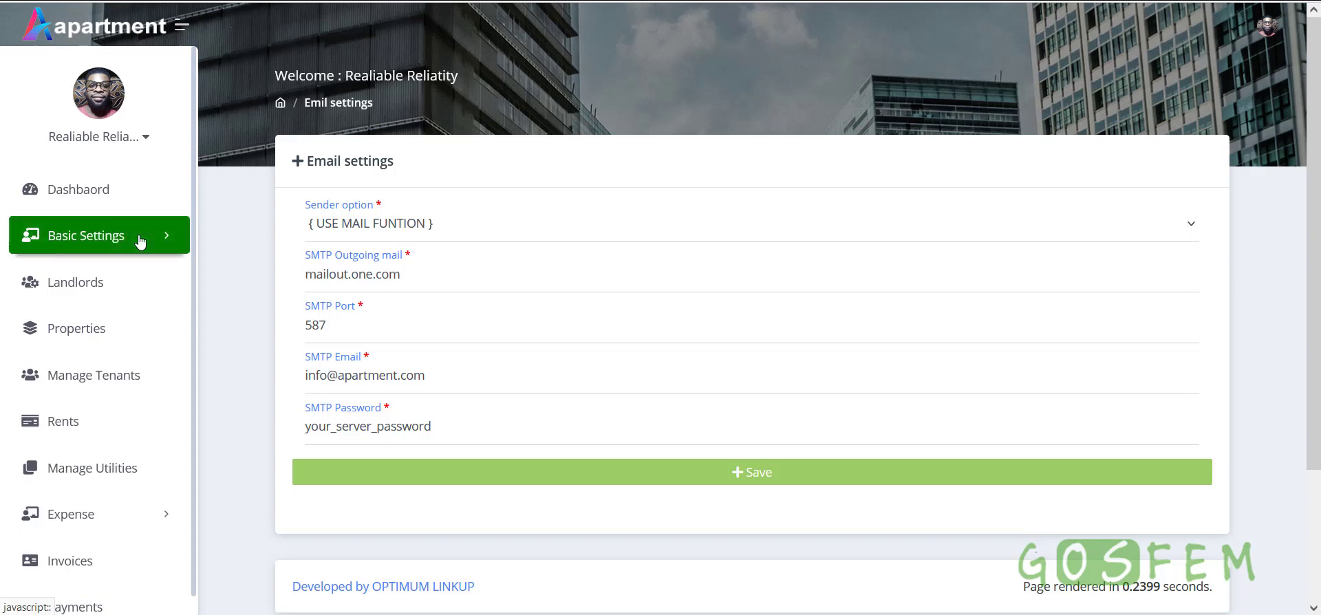
{"action": "left_click", "coordinate": [140, 241]}
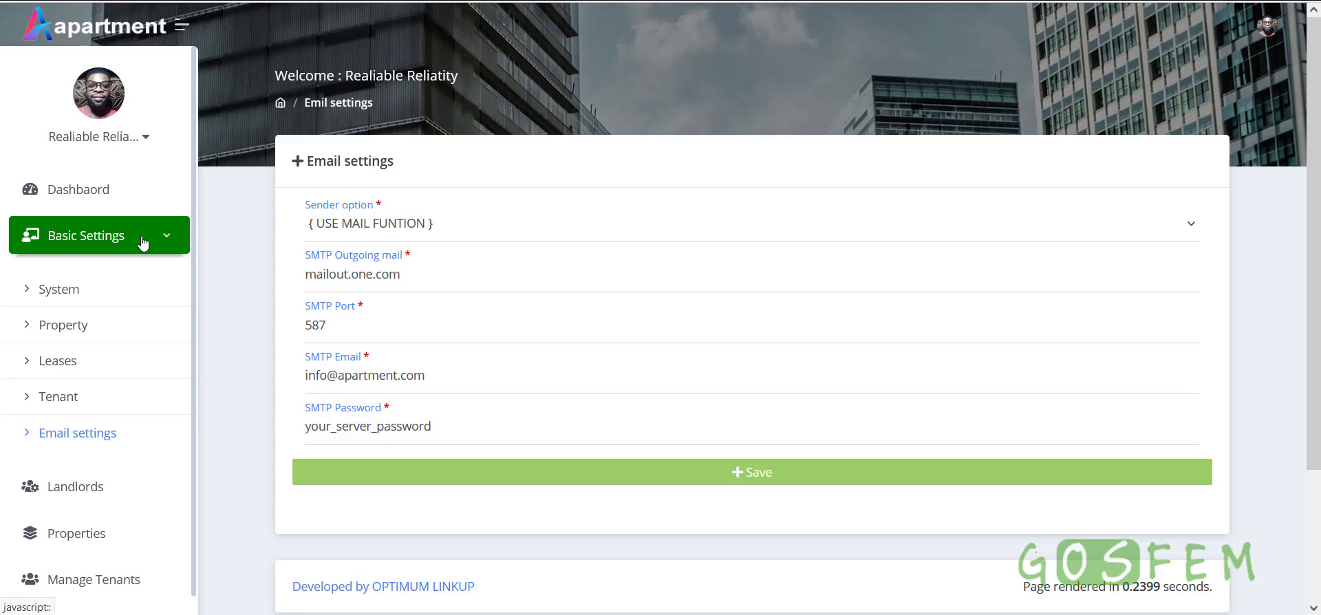
{"action": "left_click", "coordinate": [143, 242]}
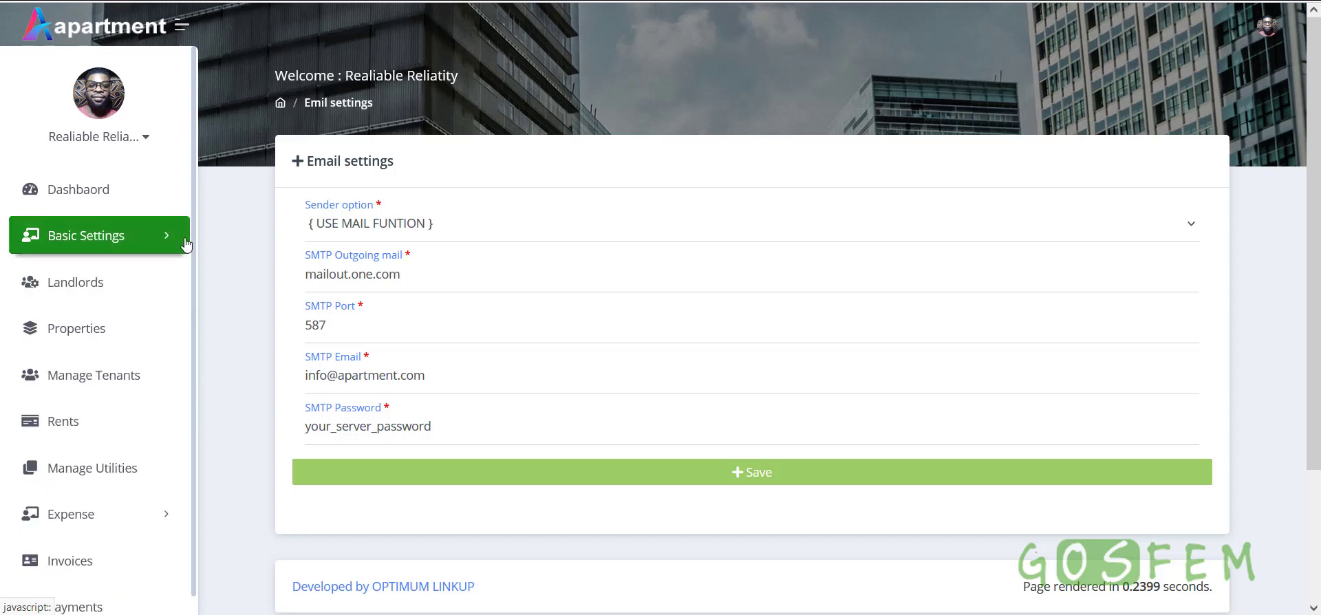
{"action": "left_click", "coordinate": [82, 288]}
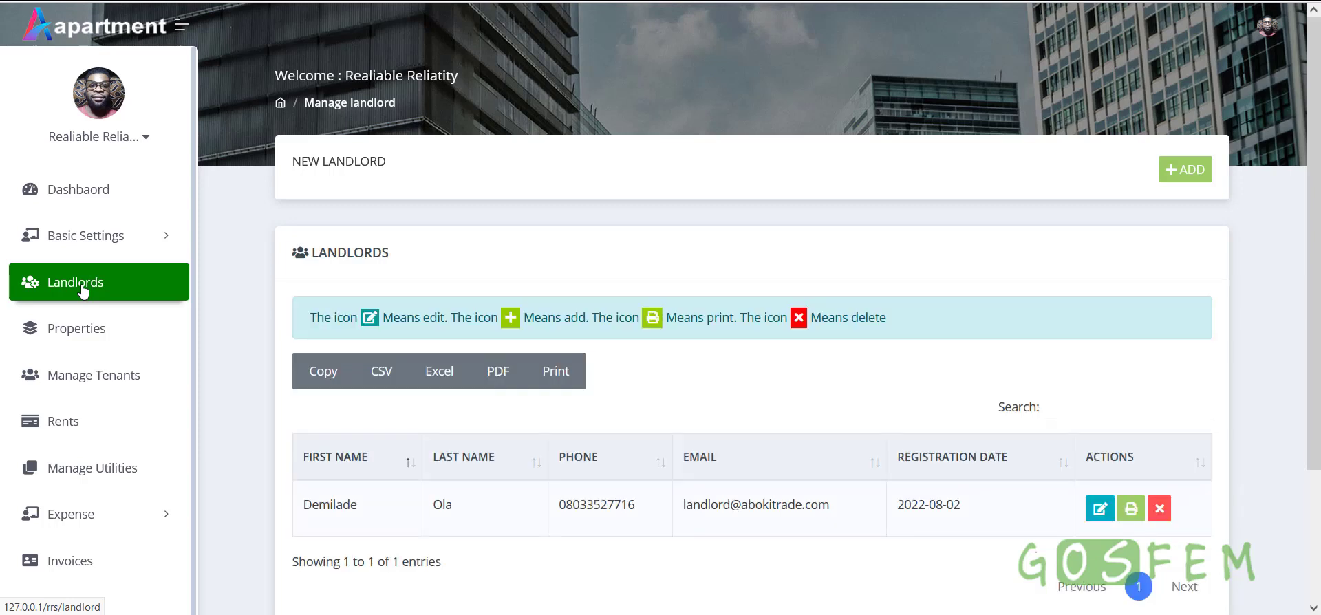
{"action": "left_click", "coordinate": [1199, 173]}
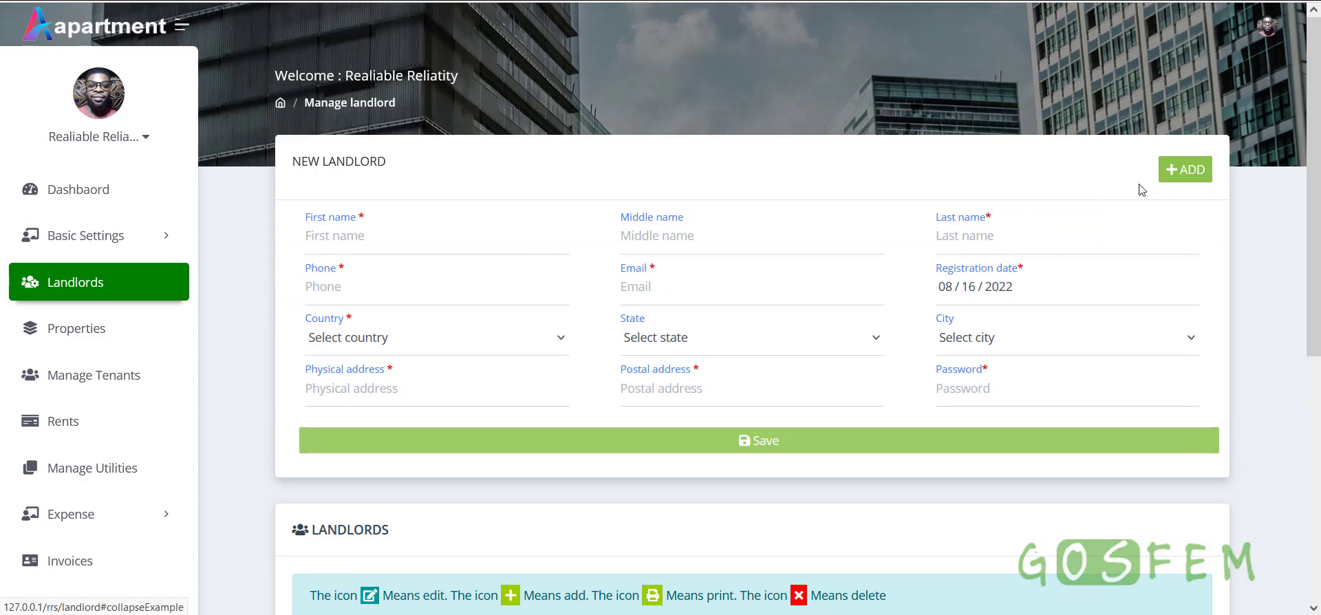
{"action": "left_click", "coordinate": [425, 253]}
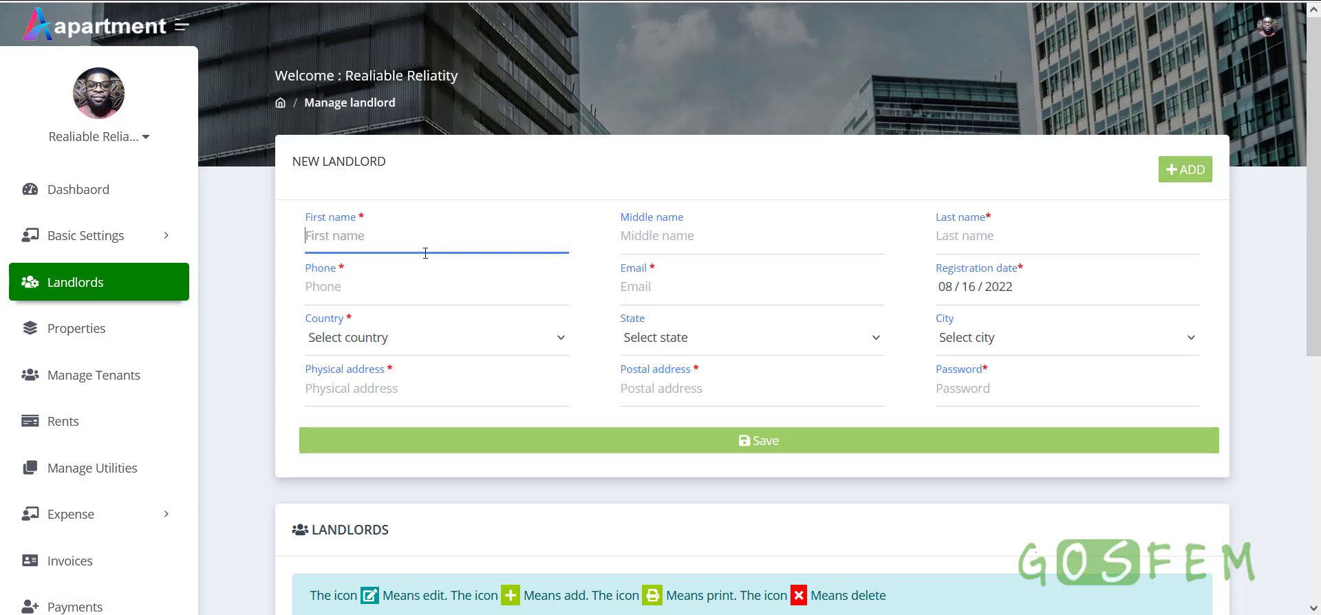
{"action": "left_click", "coordinate": [711, 229]}
{"action": "left_click", "coordinate": [961, 238]}
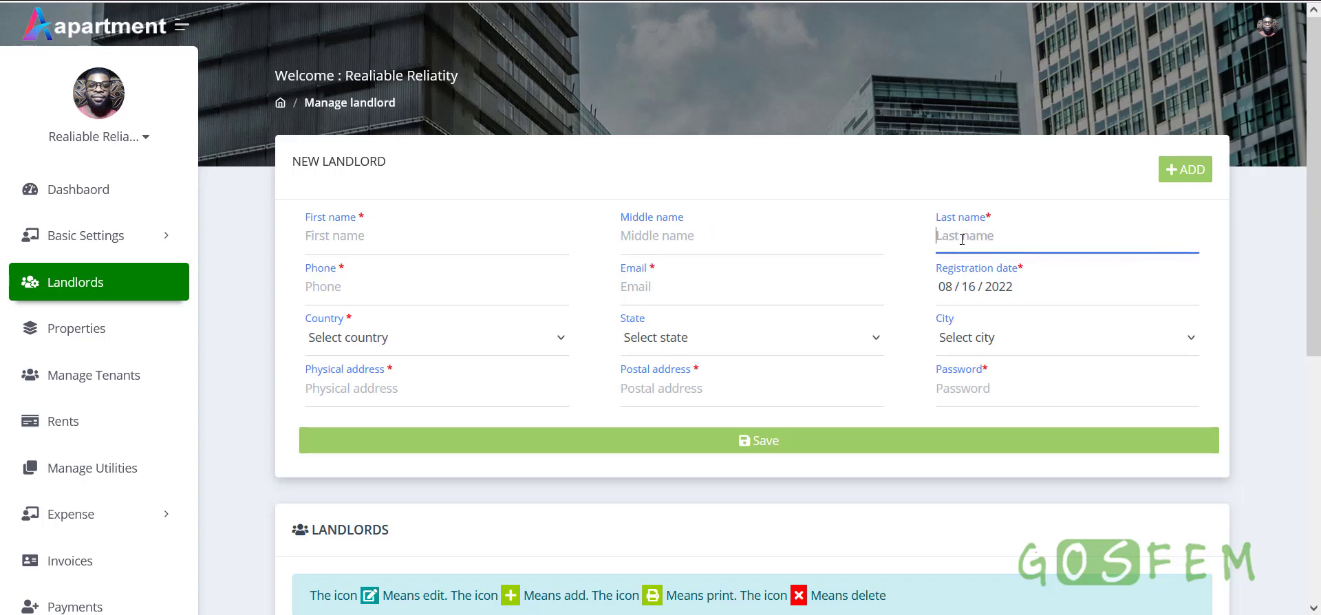
{"action": "left_click", "coordinate": [385, 285]}
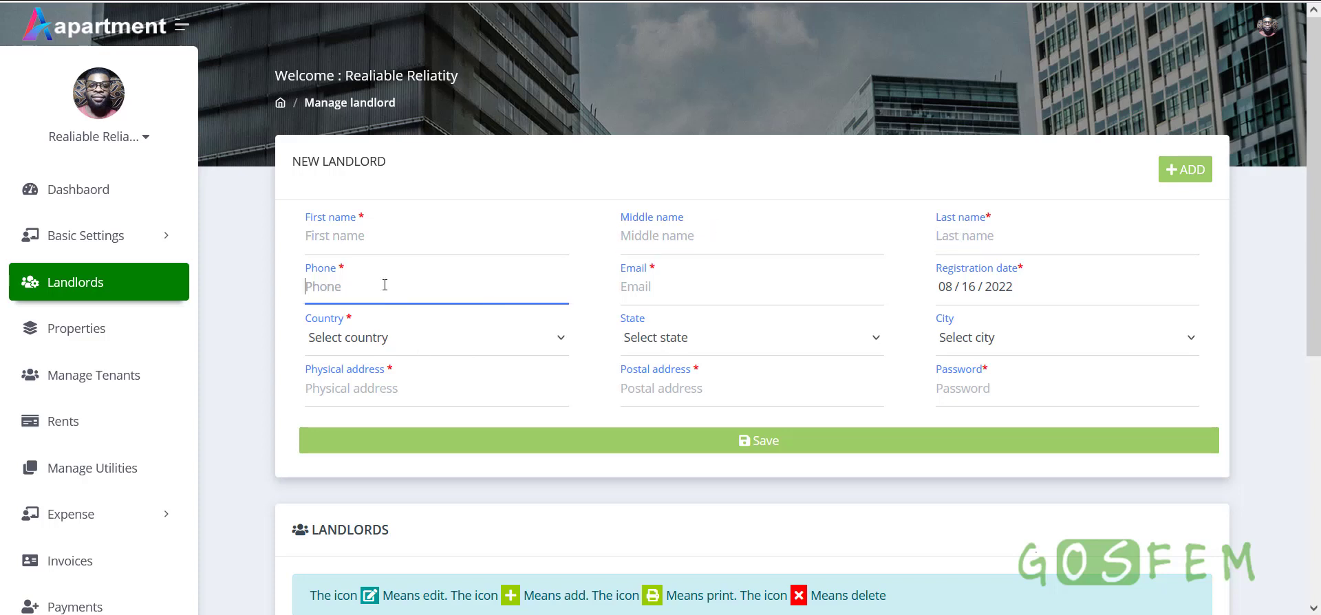
{"action": "left_click", "coordinate": [704, 297]}
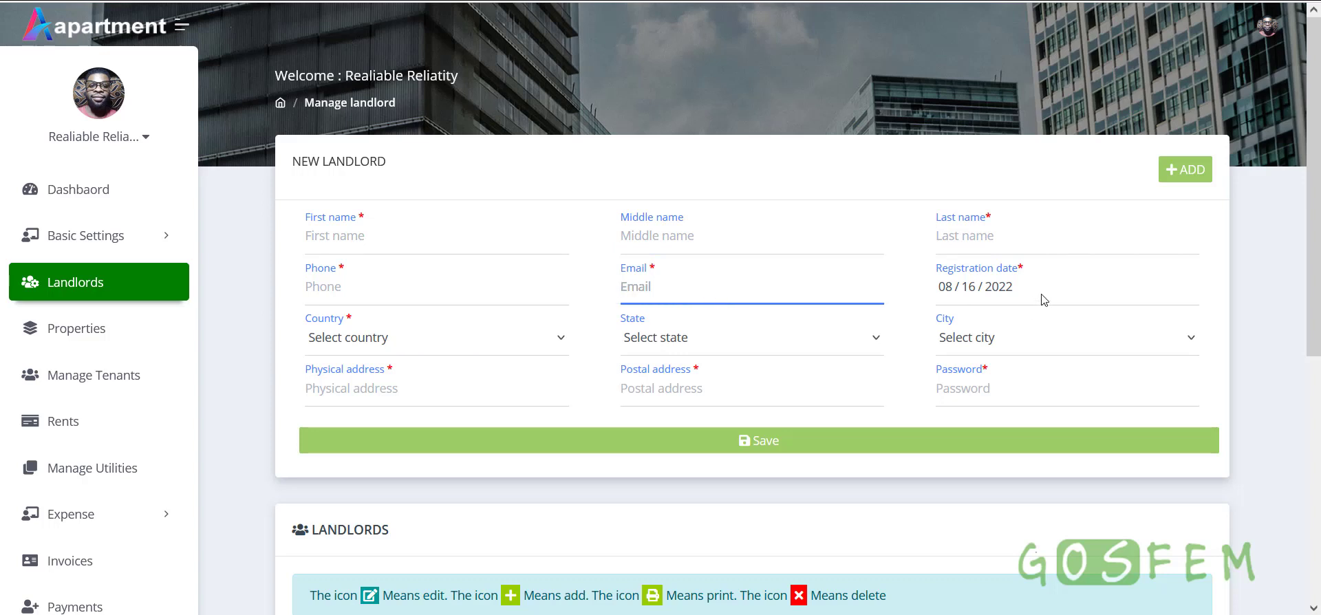
{"action": "left_click", "coordinate": [397, 340]}
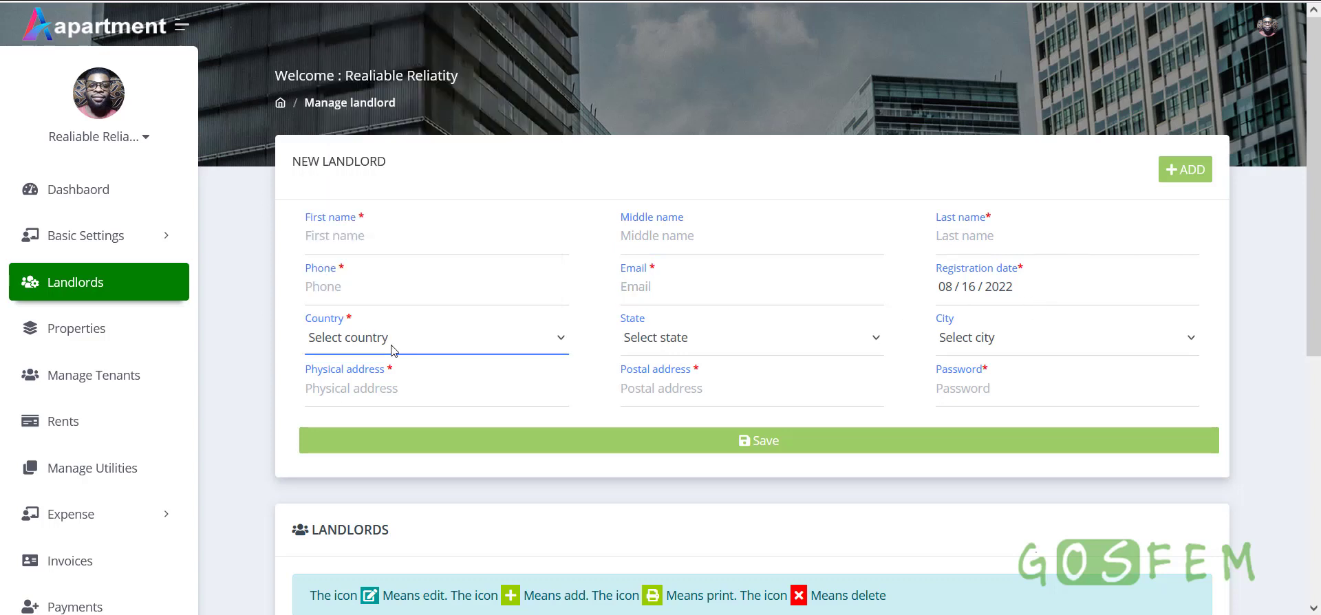
{"action": "scroll", "coordinate": [355, 207], "scroll_direction": "down", "scroll_amount": 5}
{"action": "left_click", "coordinate": [357, 191]}
{"action": "left_click", "coordinate": [746, 341]}
{"action": "scroll", "coordinate": [681, 267], "scroll_direction": "down", "scroll_amount": 1}
{"action": "left_click", "coordinate": [657, 229]}
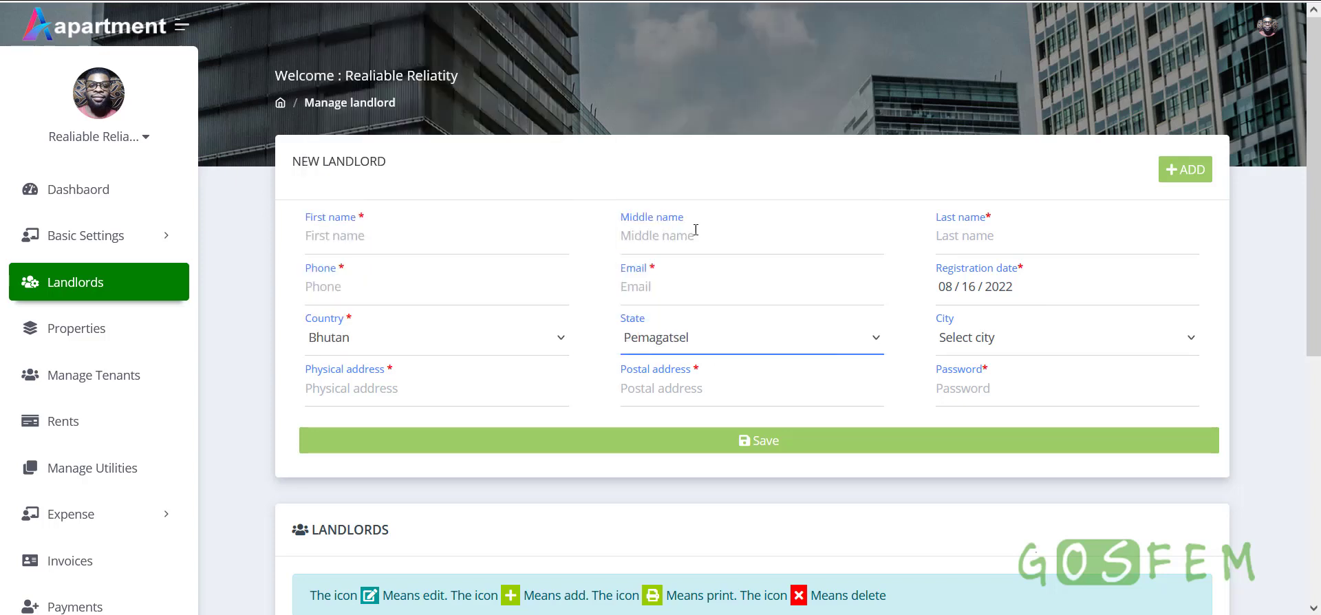
{"action": "left_click", "coordinate": [982, 338]}
{"action": "left_click", "coordinate": [995, 396]}
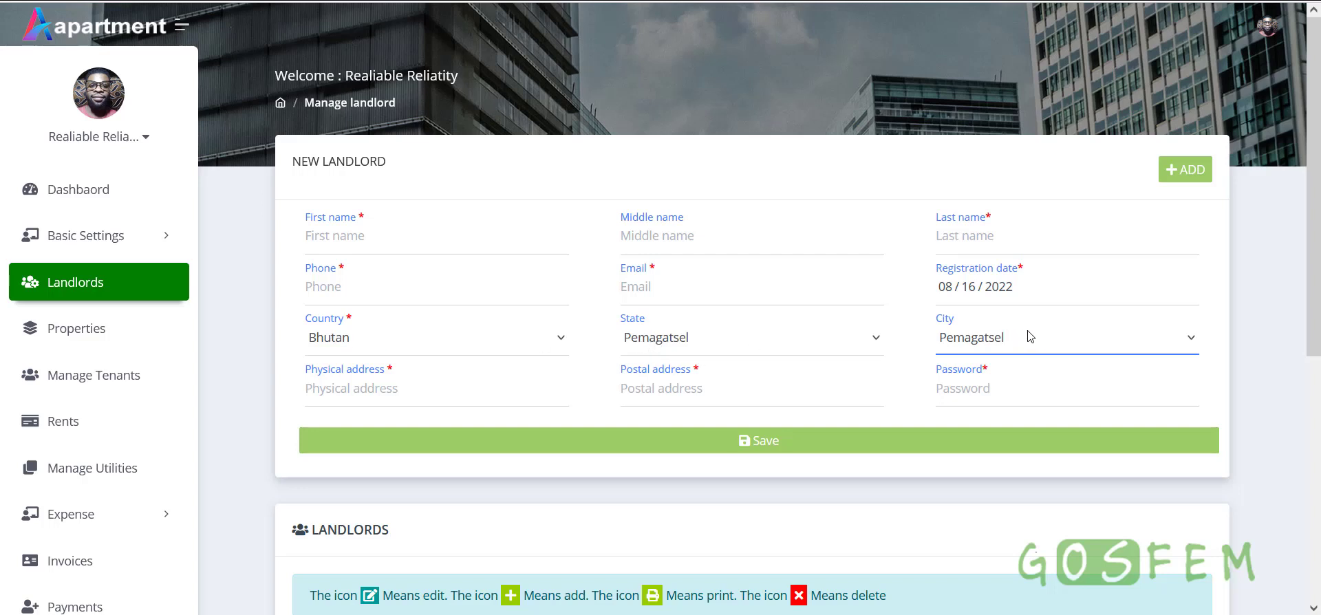
{"action": "left_click", "coordinate": [441, 391]}
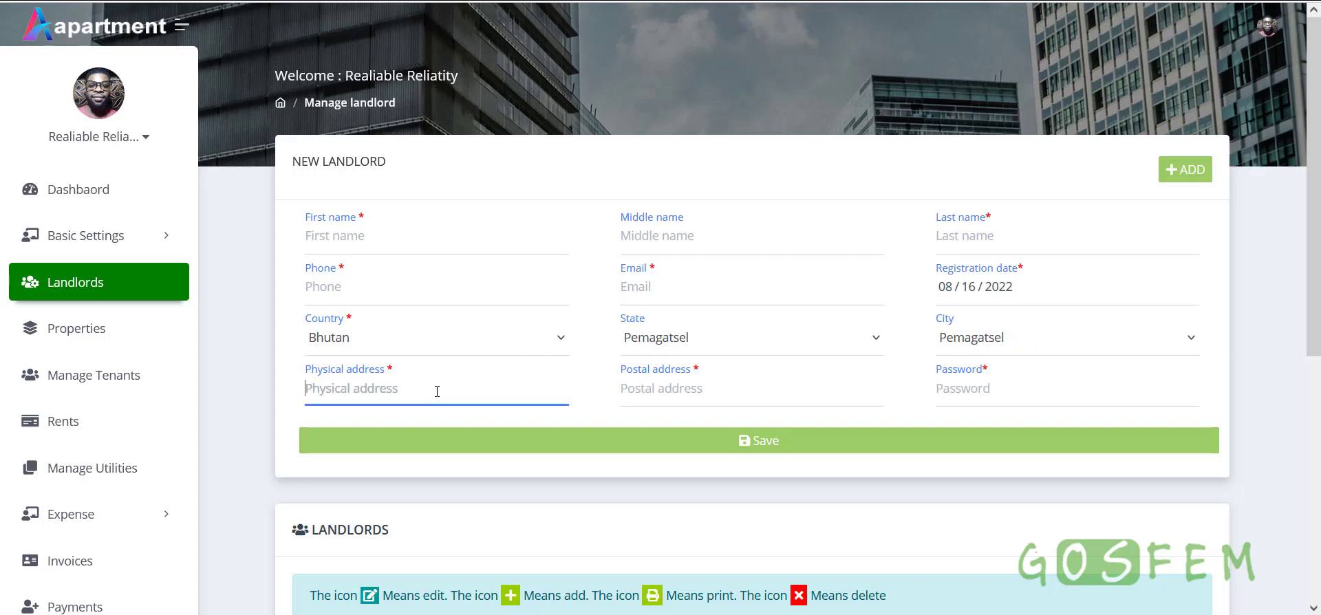
{"action": "left_click", "coordinate": [724, 393]}
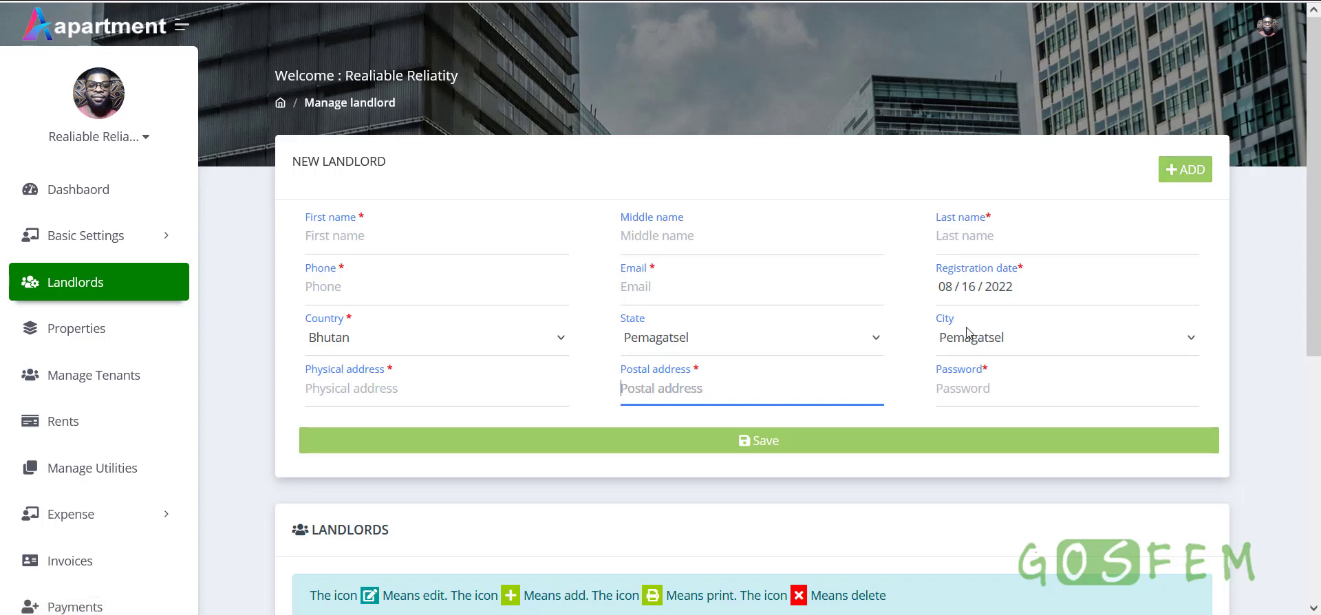
{"action": "left_click", "coordinate": [1001, 387]}
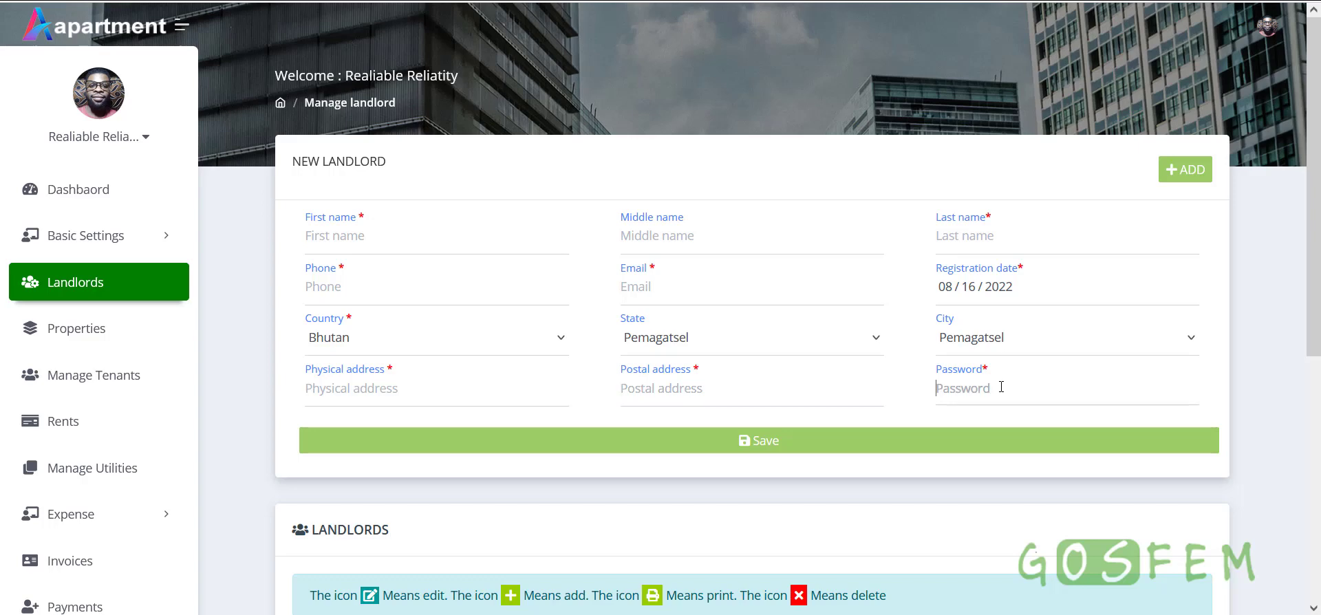
{"action": "left_click", "coordinate": [1195, 174]}
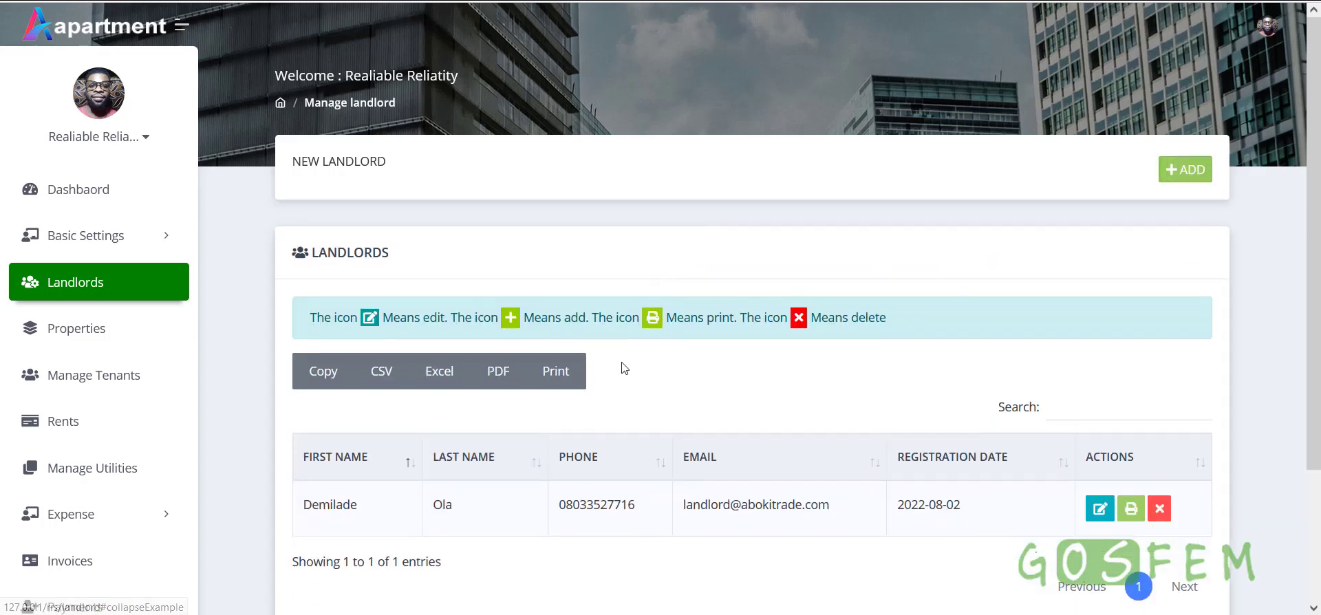
Open and close the landlord edit form without saving, then go to Properties
{"action": "scroll", "coordinate": [605, 406], "scroll_direction": "down", "scroll_amount": 3}
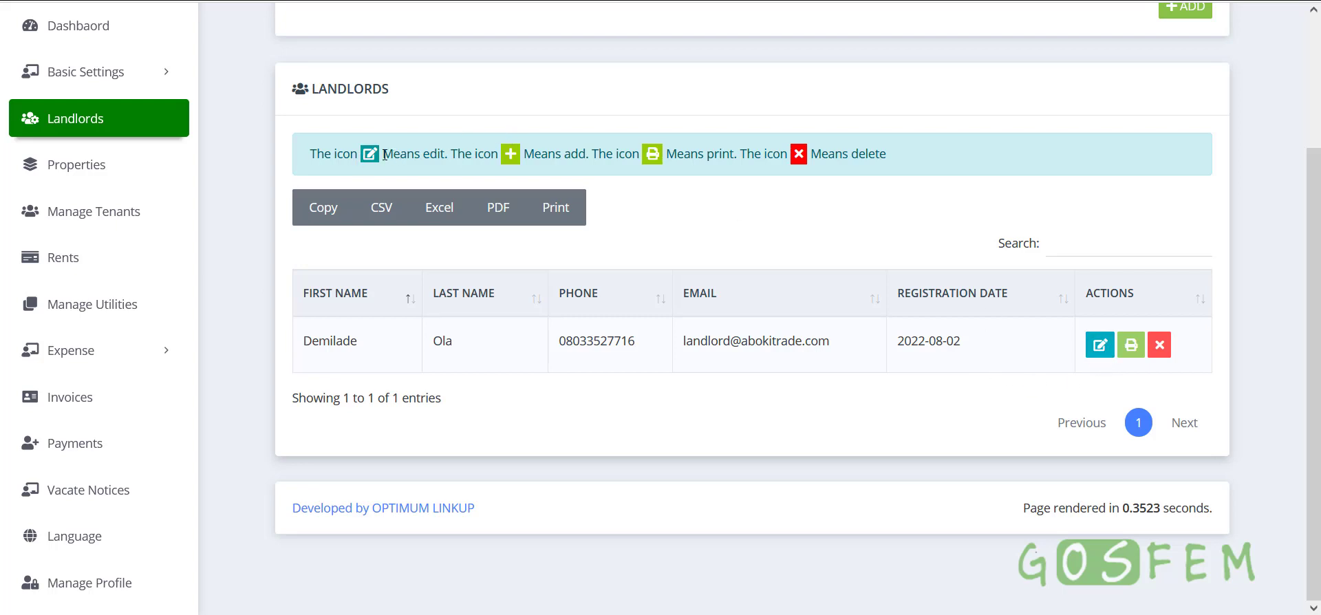
{"action": "left_click_drag", "start_coordinate": [383, 154], "coordinate": [445, 154]}
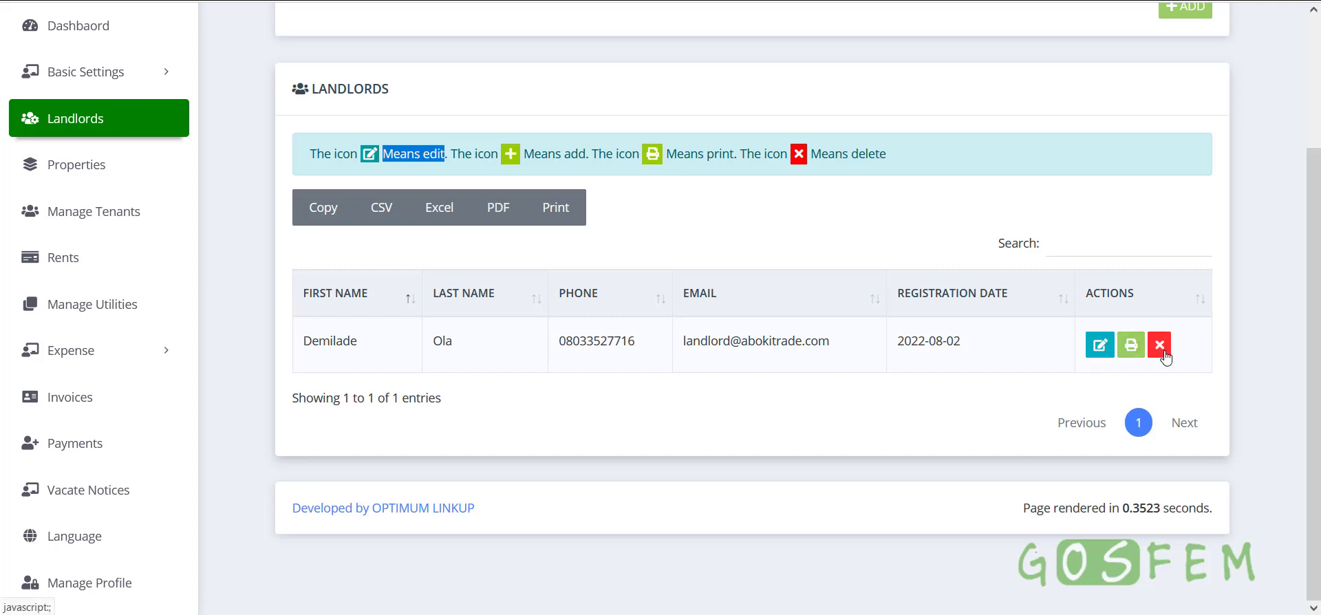
{"action": "scroll", "coordinate": [1136, 358], "scroll_direction": "up", "scroll_amount": 3}
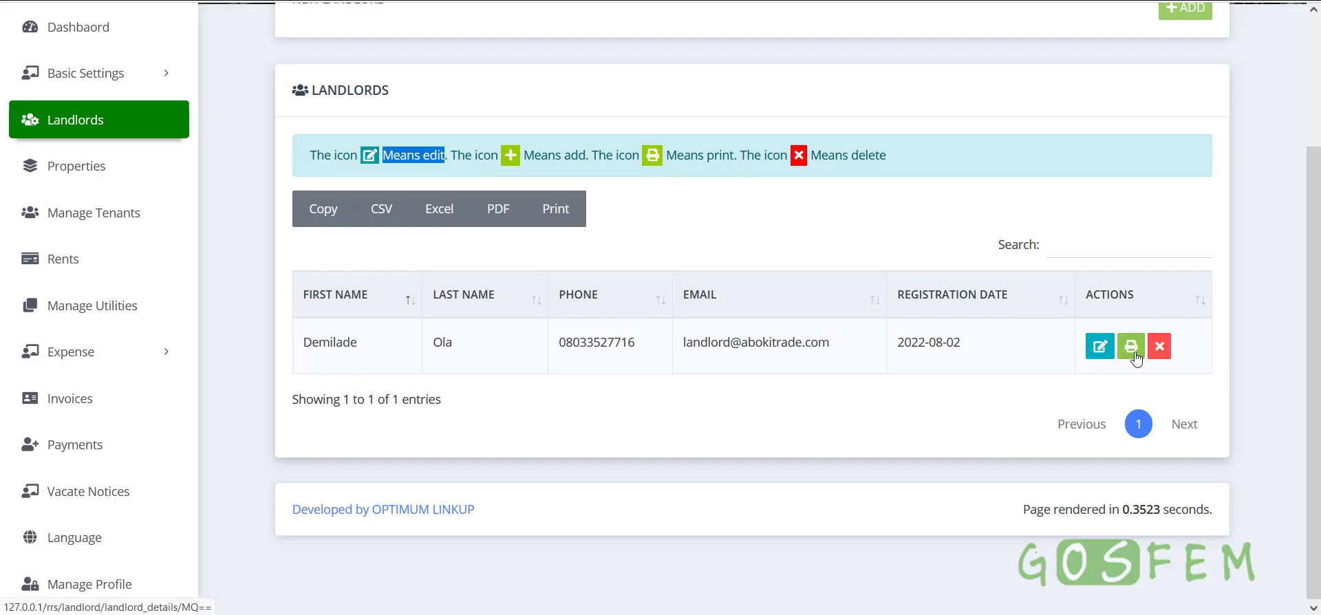
{"action": "scroll", "coordinate": [663, 386], "scroll_direction": "down", "scroll_amount": 3}
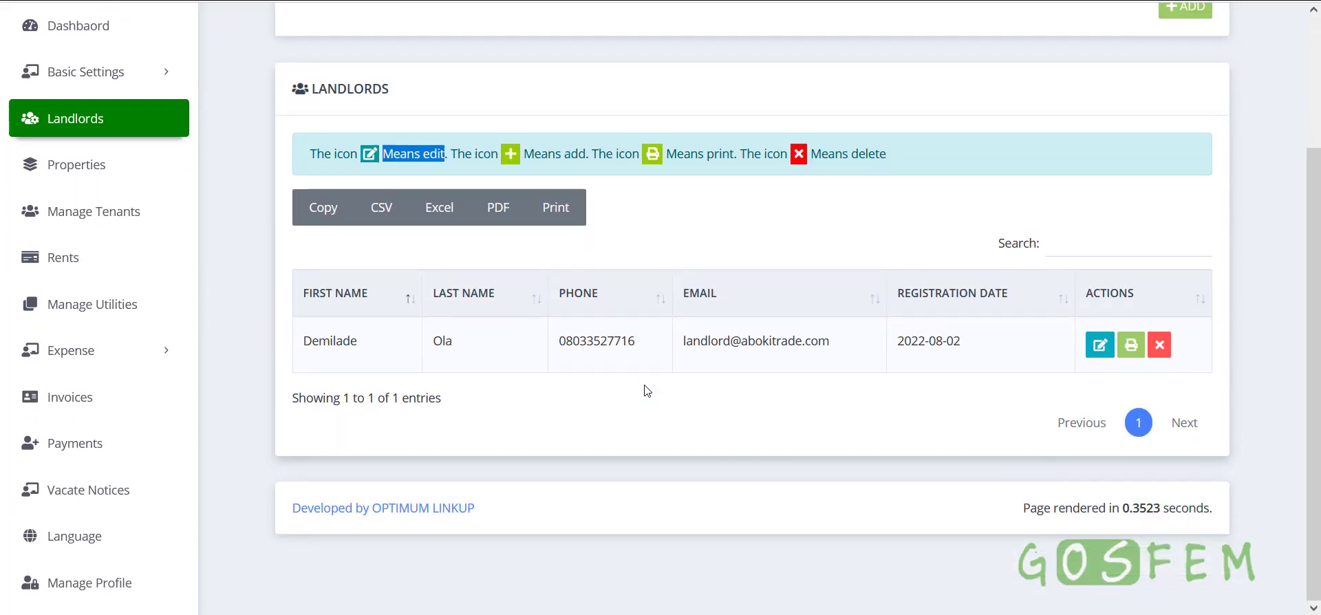
{"action": "left_click", "coordinate": [1100, 345]}
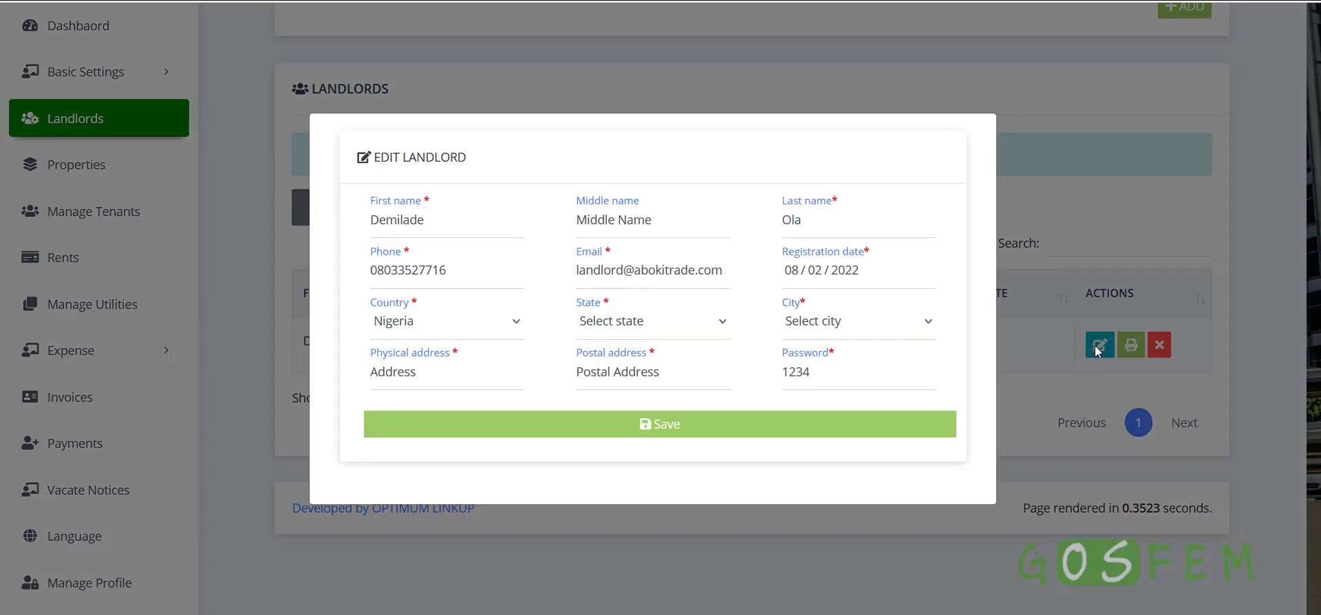
{"action": "left_click", "coordinate": [1117, 365]}
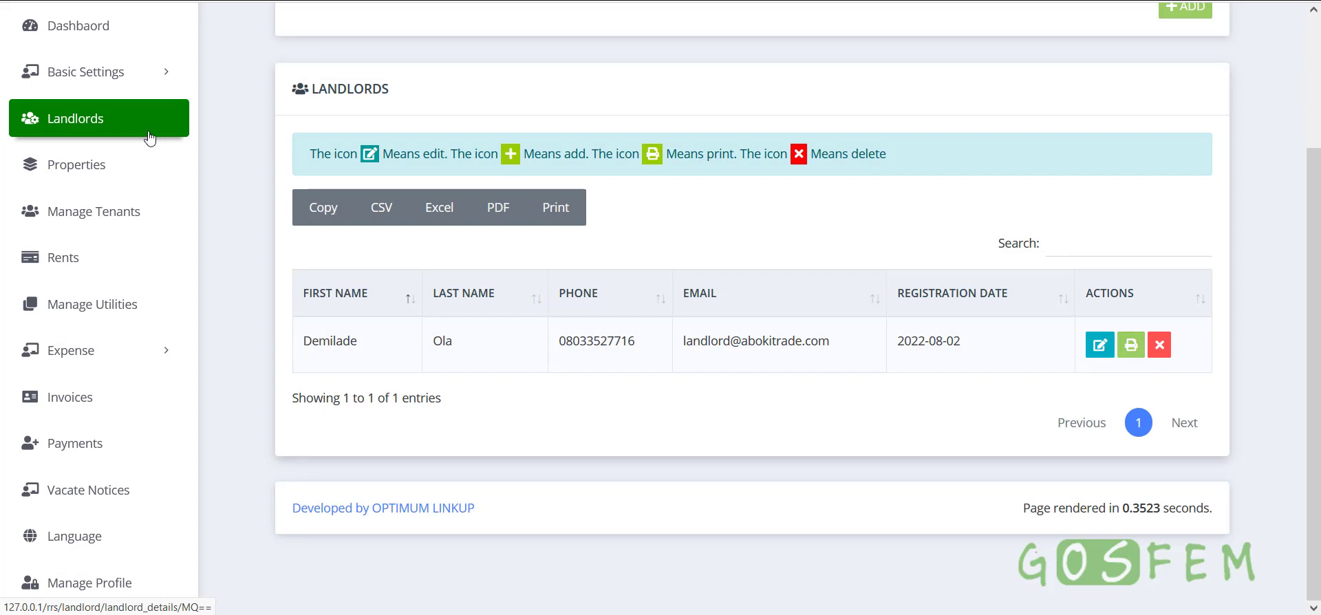
{"action": "left_click", "coordinate": [86, 172]}
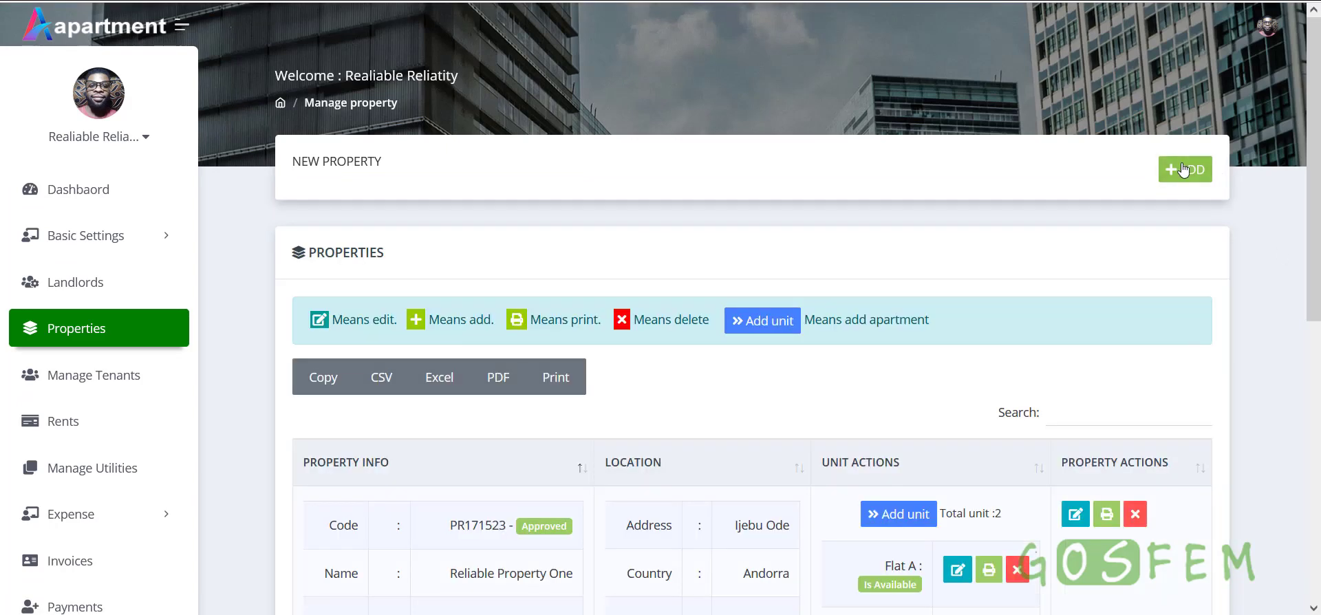
Open the New Property form and focus the Property name field
{"action": "left_click", "coordinate": [1184, 181]}
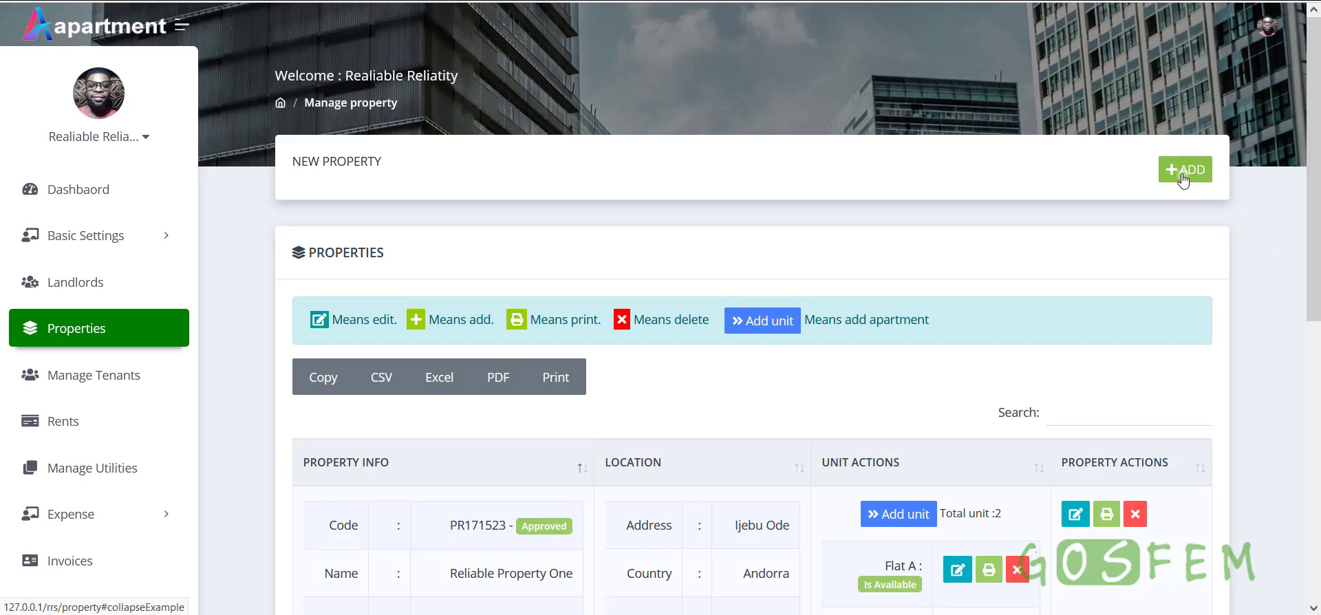
{"action": "scroll", "coordinate": [633, 344], "scroll_direction": "down", "scroll_amount": 2}
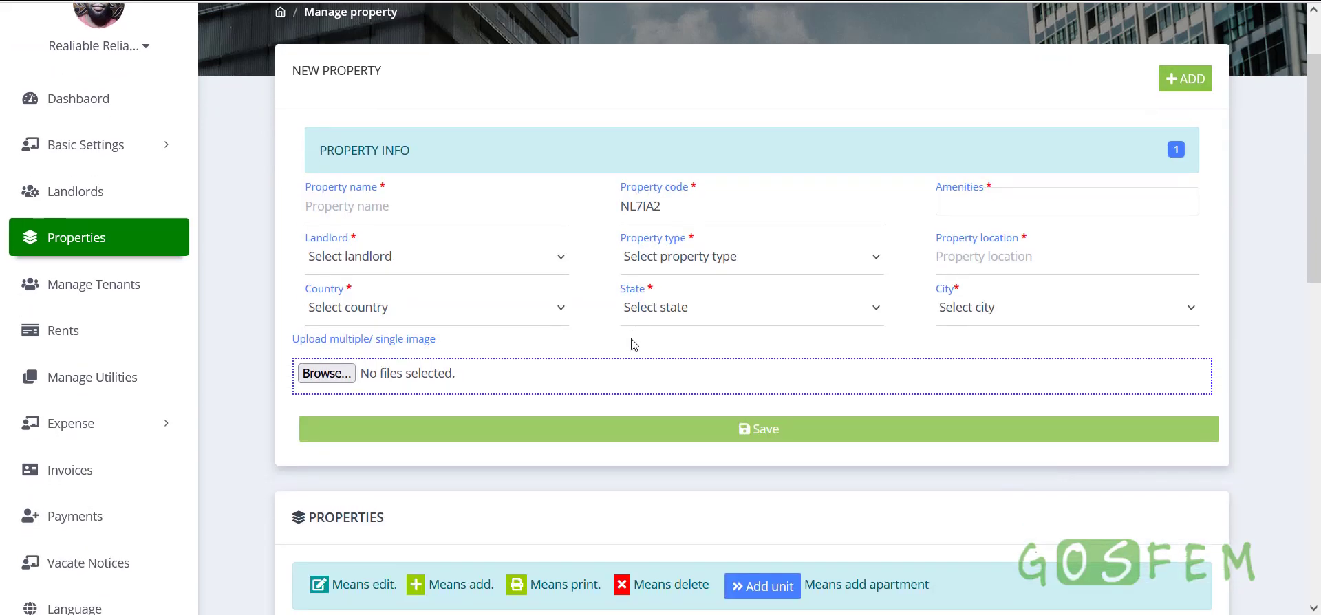
{"action": "triple_click", "coordinate": [371, 150]}
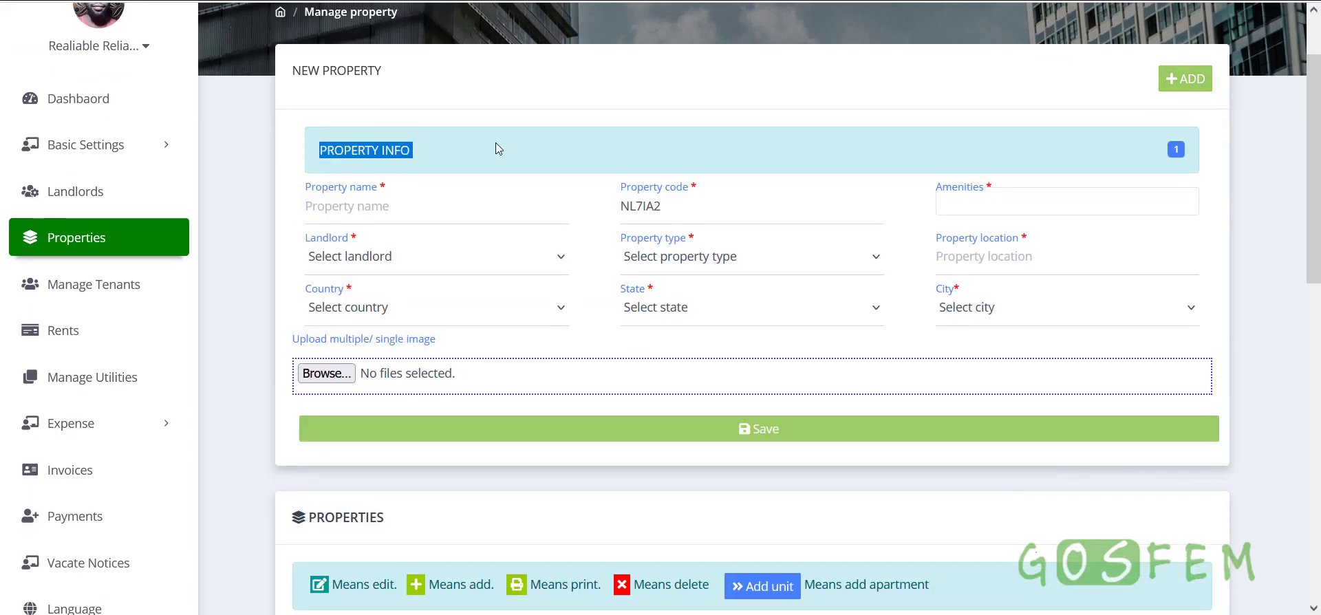
{"action": "left_click", "coordinate": [459, 208]}
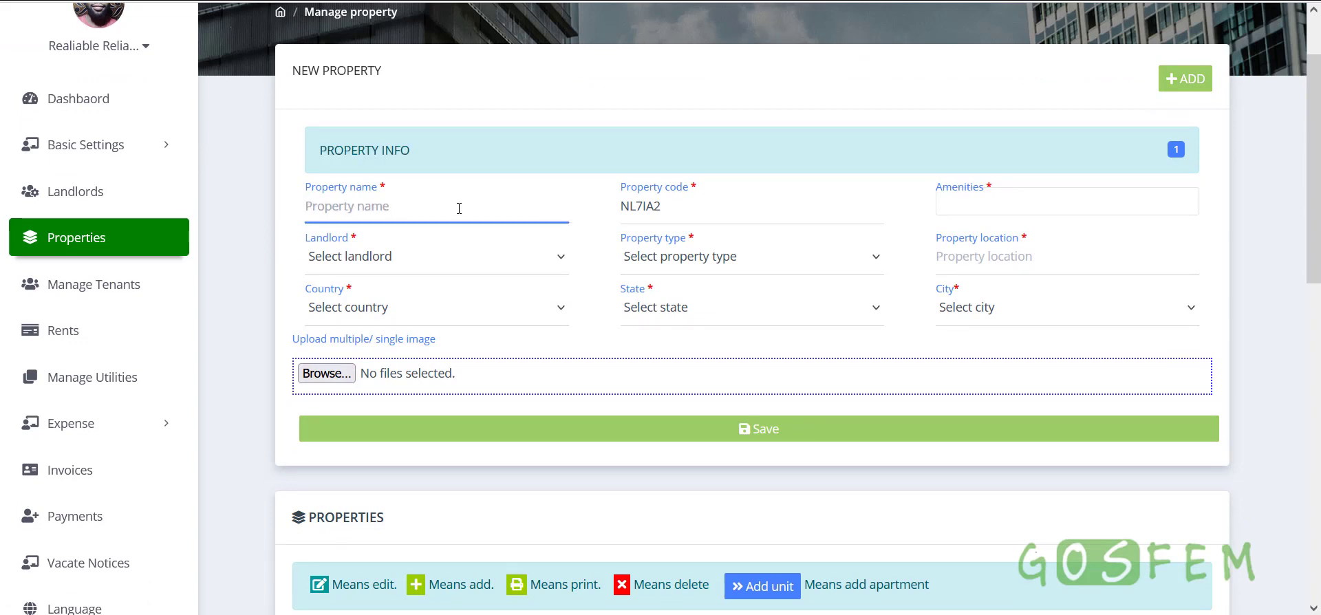
Select the generated property code NL7IA2, view the amenity options and expand Basic Settings
{"action": "double_click", "coordinate": [631, 205]}
{"action": "left_click", "coordinate": [631, 206]}
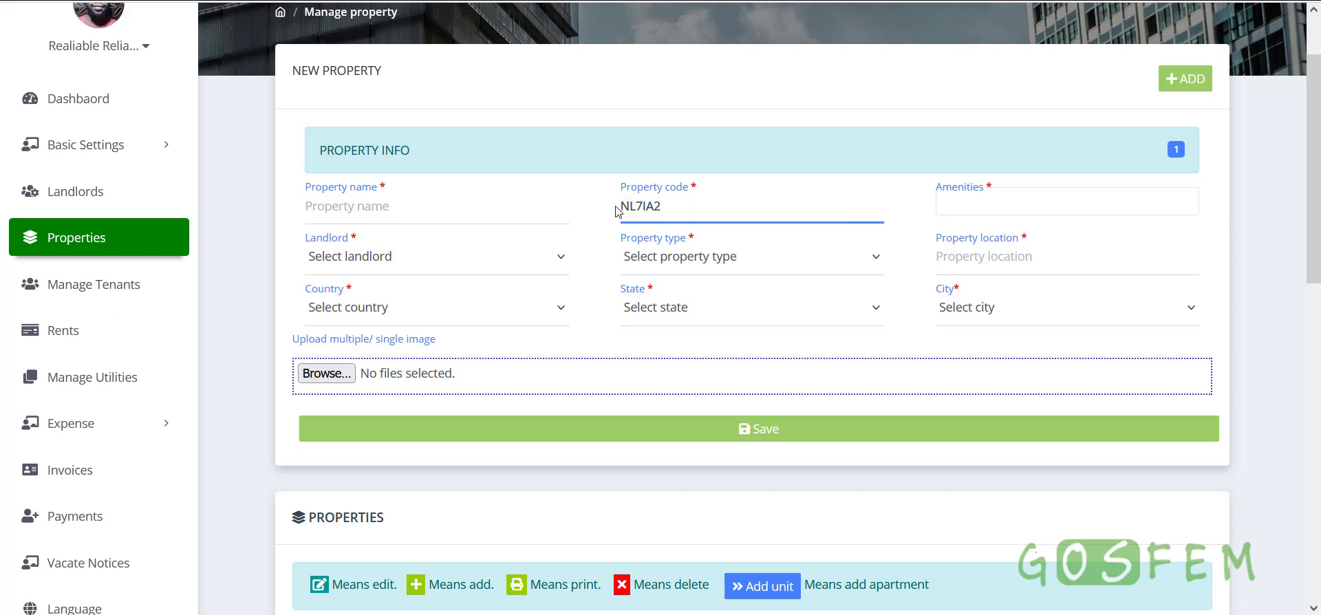
{"action": "left_click_drag", "start_coordinate": [669, 207], "coordinate": [617, 207]}
{"action": "left_click", "coordinate": [760, 206]}
{"action": "left_click_drag", "start_coordinate": [759, 206], "coordinate": [618, 206]}
{"action": "left_click", "coordinate": [713, 205]}
{"action": "left_click_drag", "start_coordinate": [714, 206], "coordinate": [617, 206]}
{"action": "left_click", "coordinate": [622, 208]}
{"action": "double_click", "coordinate": [633, 207]}
{"action": "left_click", "coordinate": [1005, 205]}
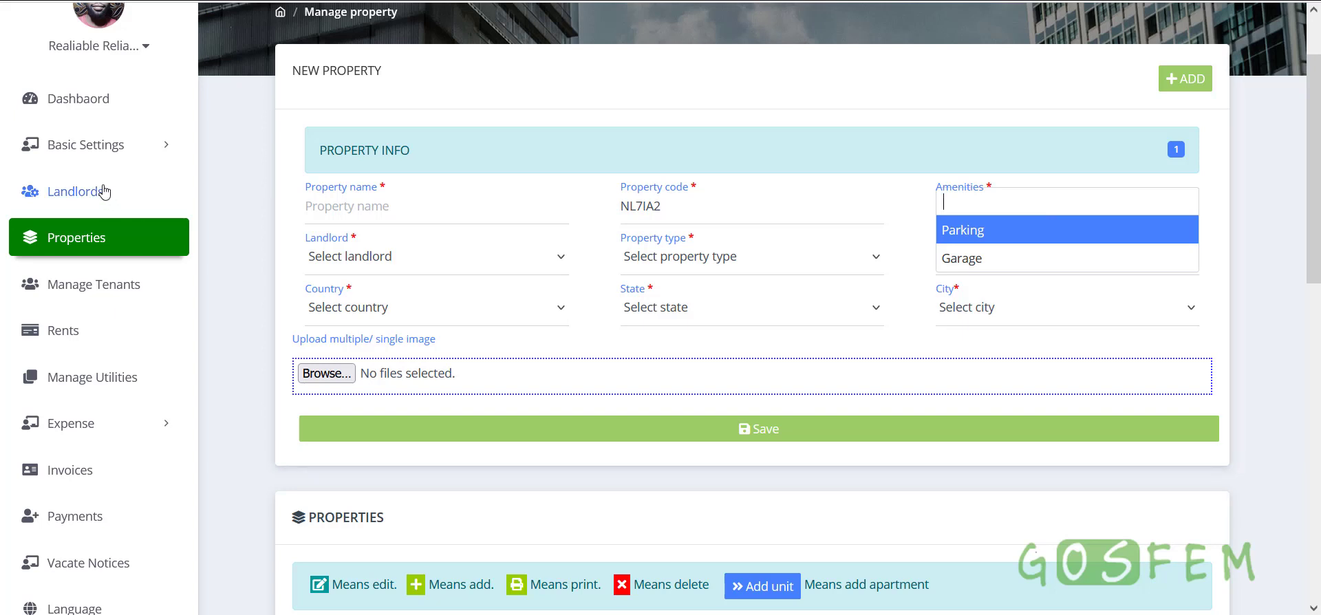
{"action": "left_click", "coordinate": [109, 150]}
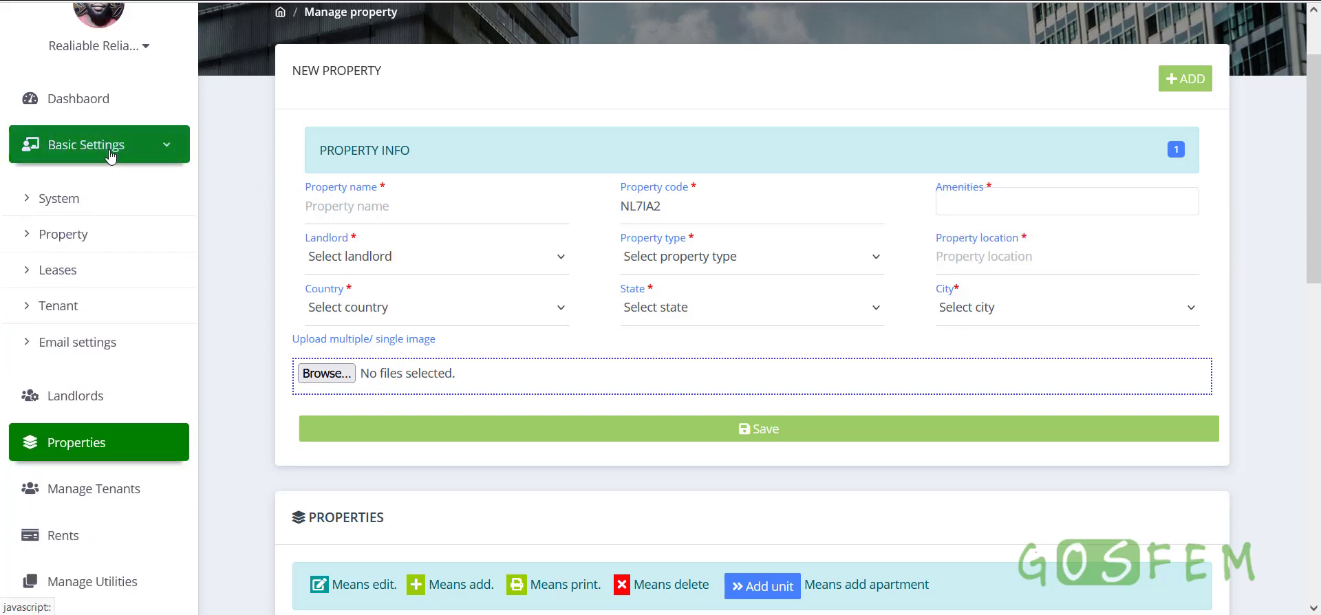
Confirm Parking and Garage appear under Property settings amenities, then return to Properties
{"action": "left_click", "coordinate": [76, 236]}
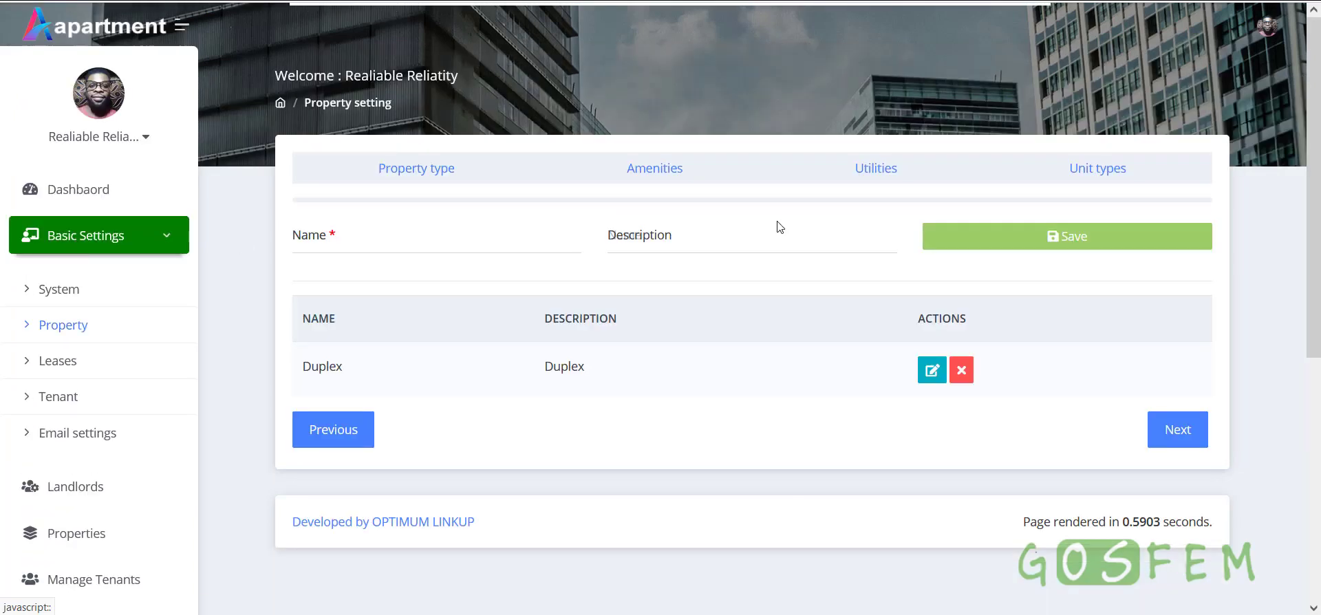
{"action": "left_click", "coordinate": [872, 176]}
{"action": "left_click", "coordinate": [660, 184]}
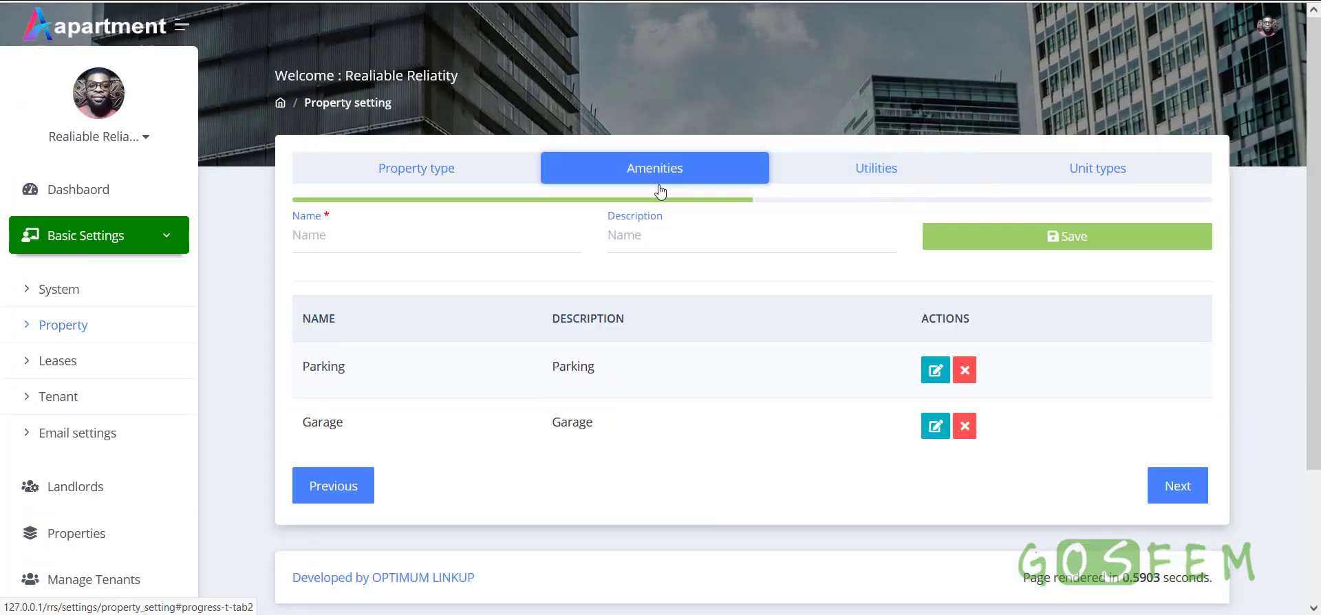
{"action": "double_click", "coordinate": [313, 371]}
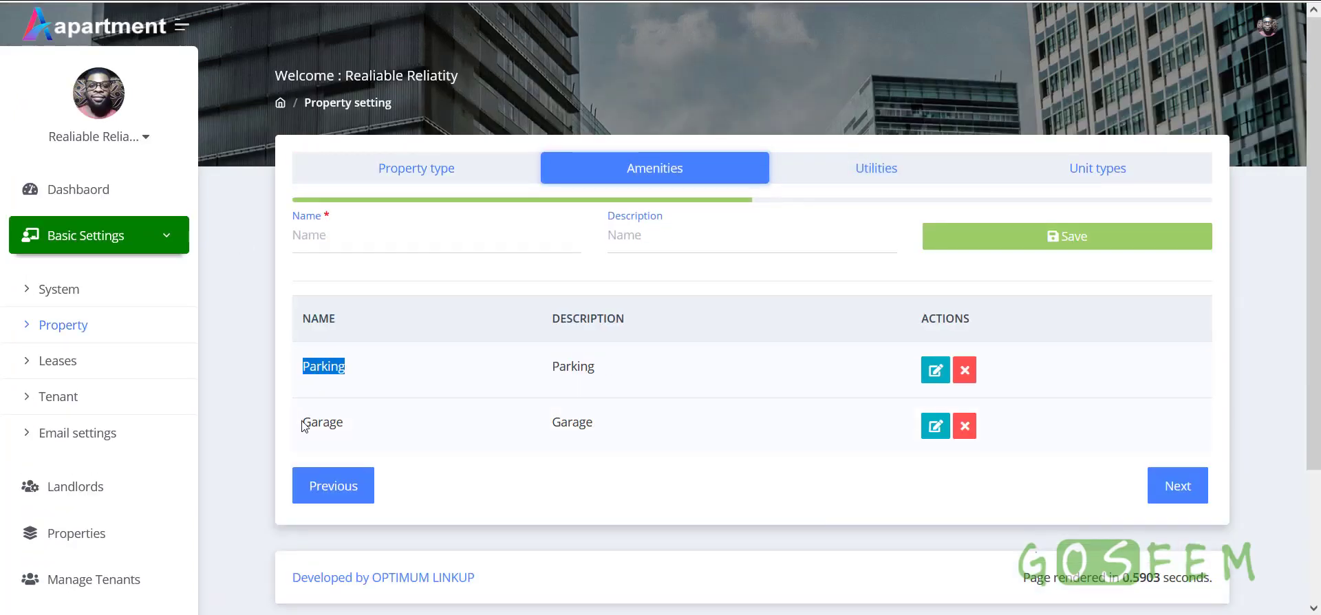
{"action": "double_click", "coordinate": [306, 424]}
{"action": "left_click", "coordinate": [72, 533]}
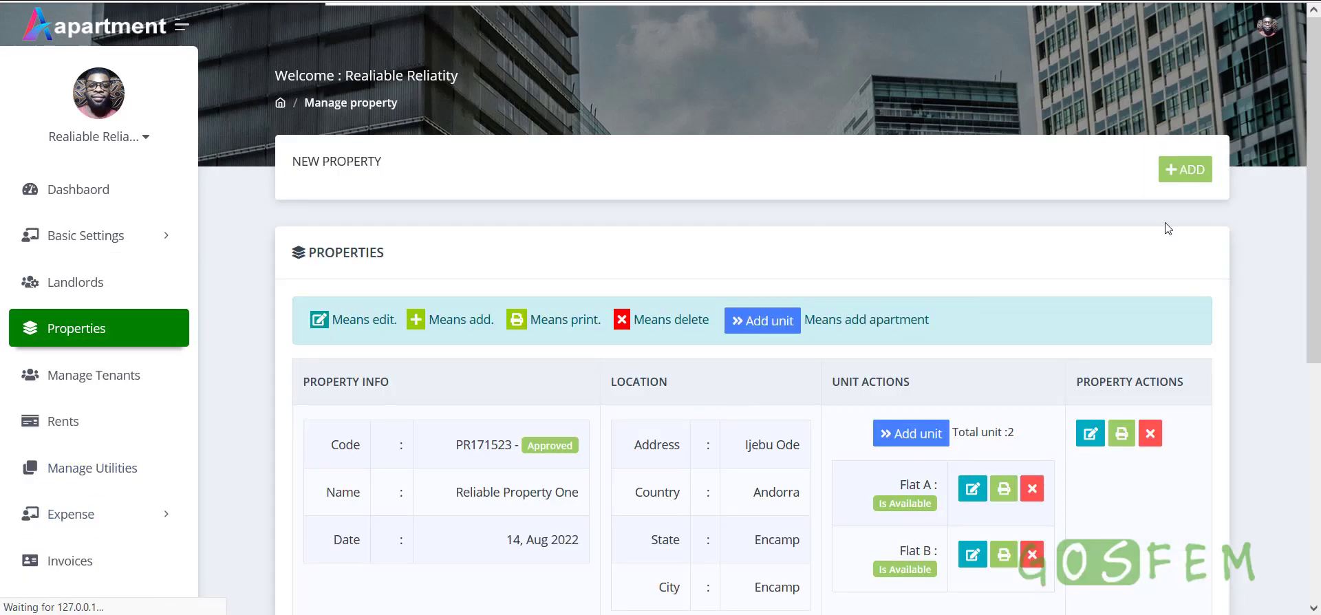
Start a new property and add Parking and Garage as amenities
{"action": "left_click", "coordinate": [1185, 169]}
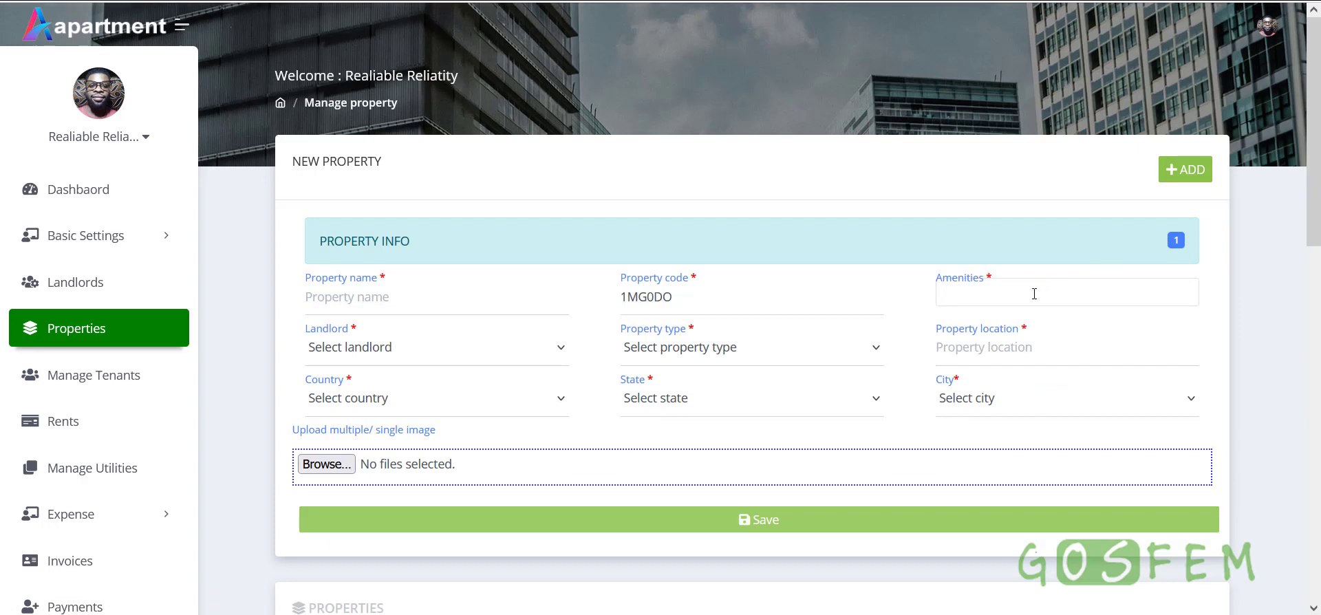
{"action": "left_click", "coordinate": [1035, 294]}
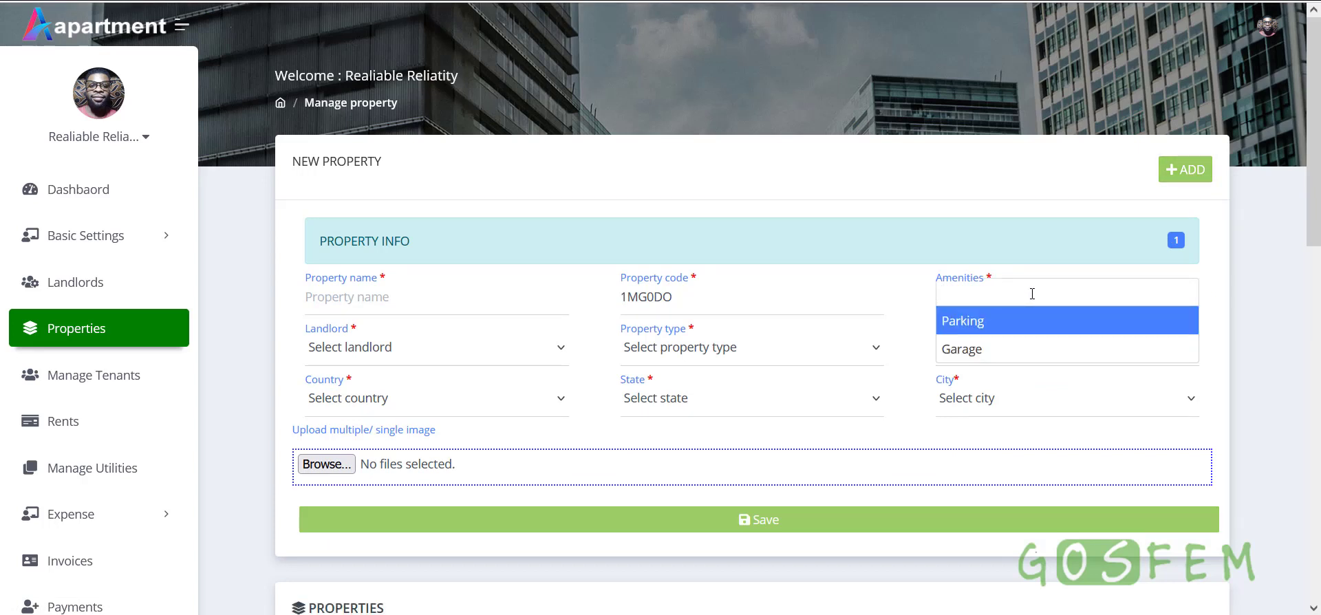
{"action": "left_click", "coordinate": [986, 324]}
{"action": "left_click", "coordinate": [1076, 297]}
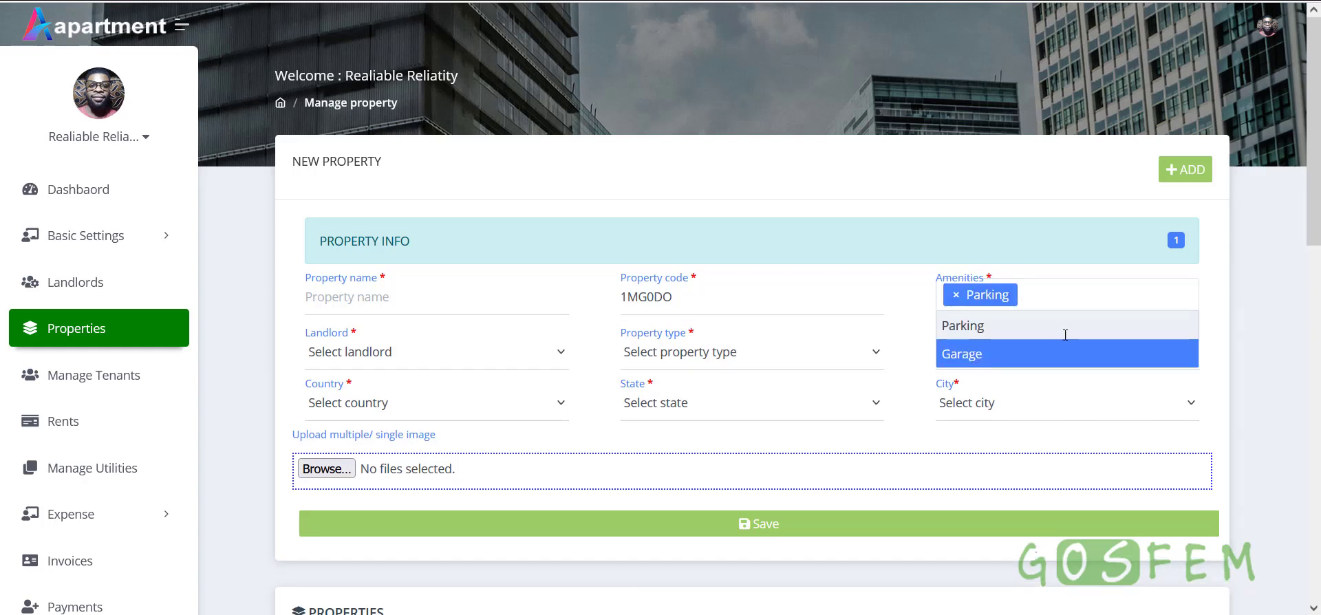
{"action": "left_click", "coordinate": [991, 352]}
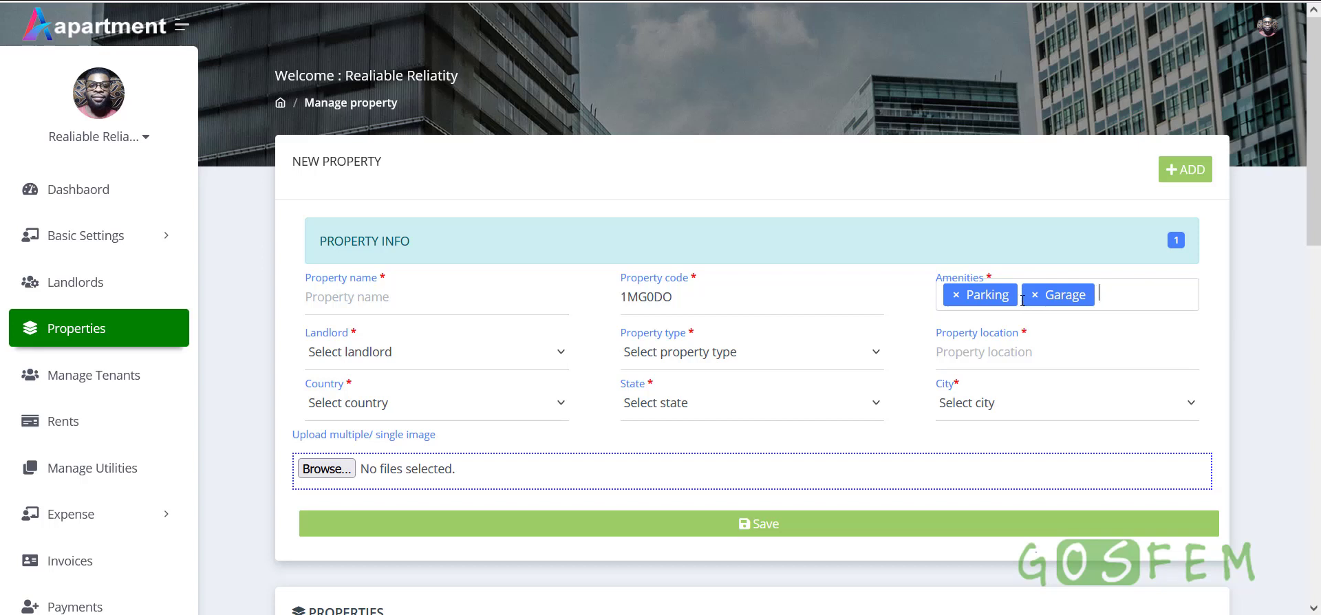
Assign the existing landlord and set the property type to Duplex
{"action": "scroll", "coordinate": [702, 398], "scroll_direction": "down", "scroll_amount": 2}
{"action": "left_click", "coordinate": [390, 262]}
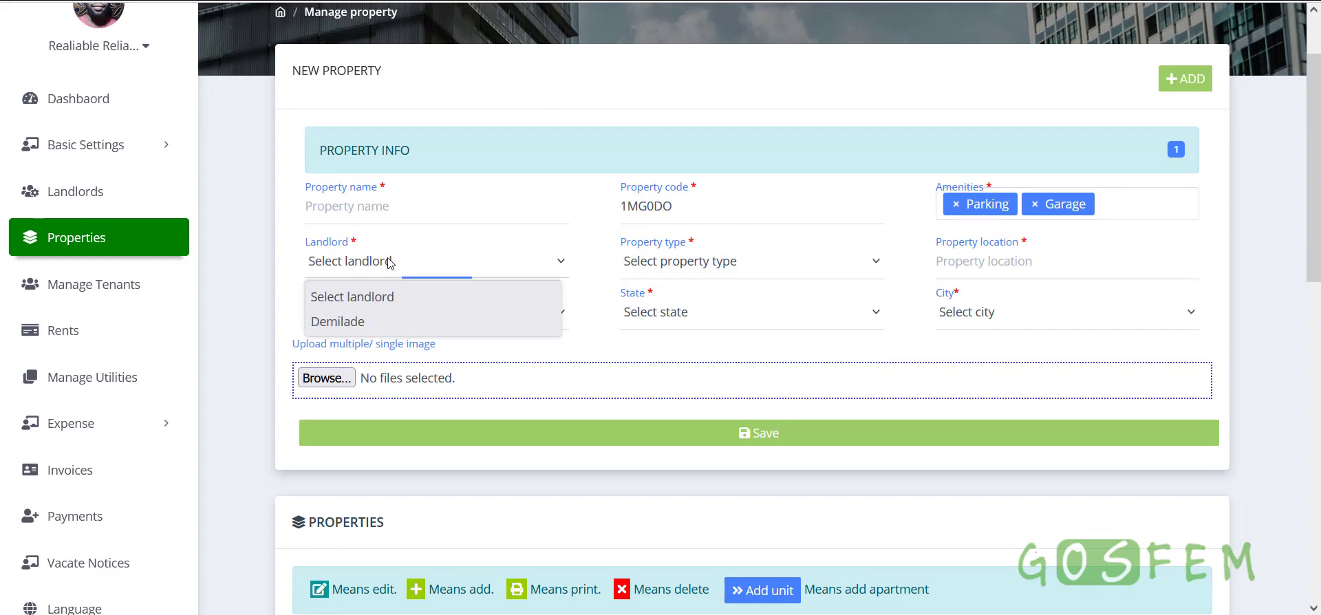
{"action": "left_click", "coordinate": [270, 277]}
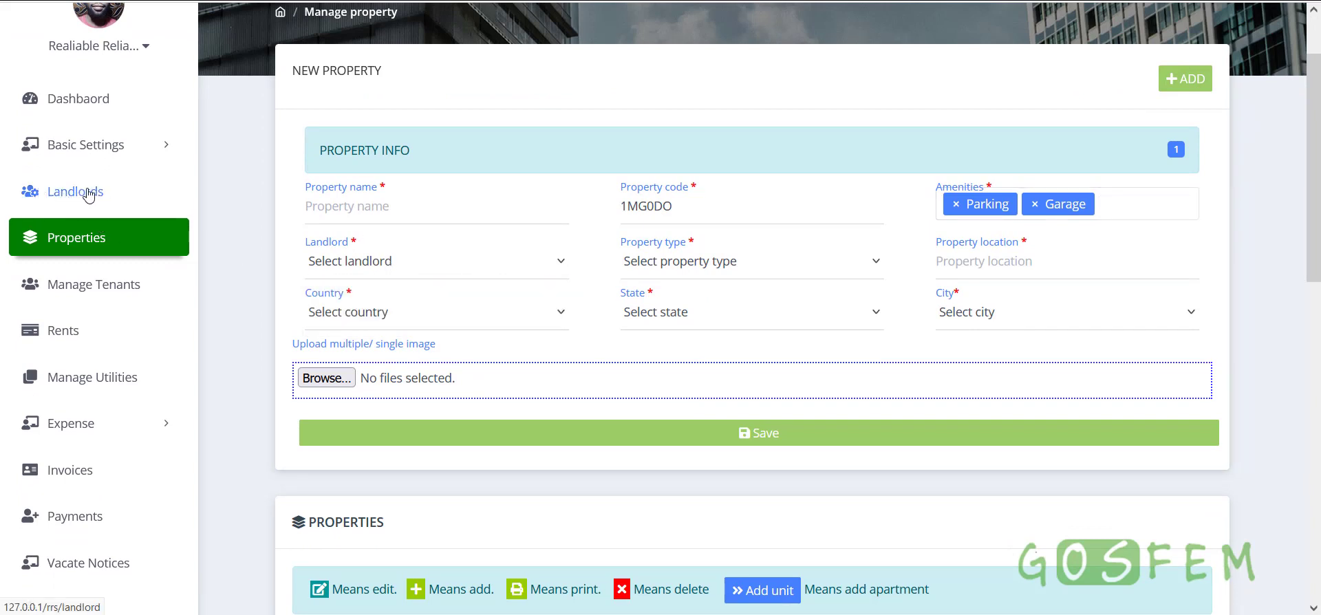
{"action": "left_click", "coordinate": [371, 261]}
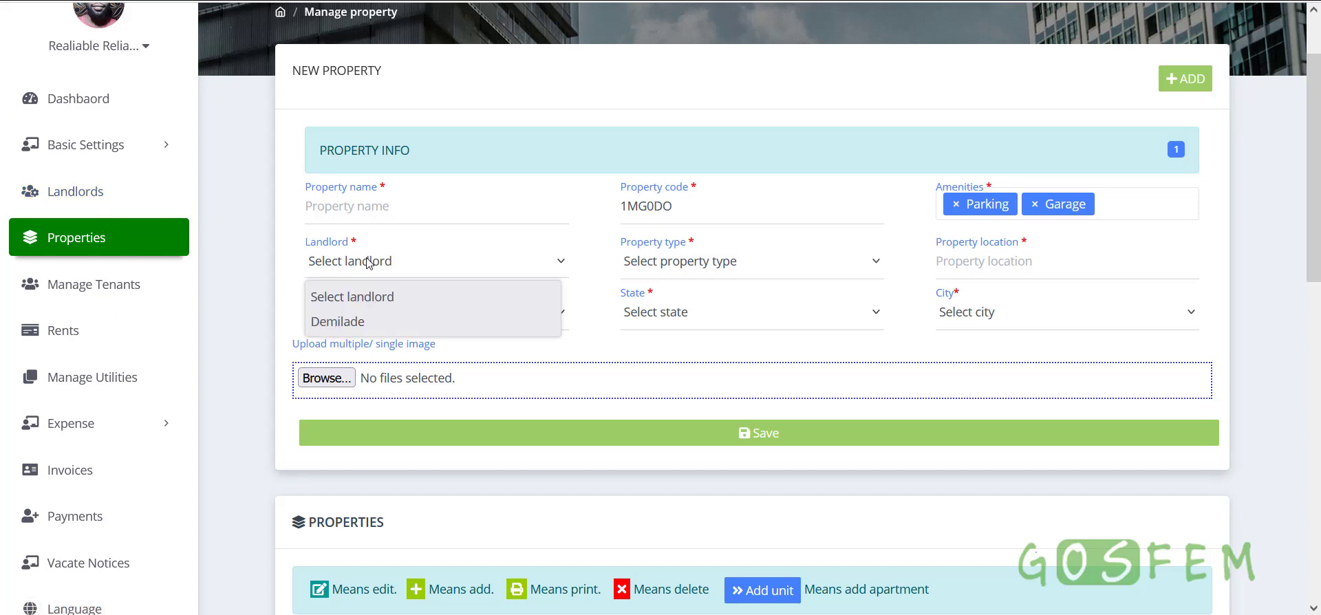
{"action": "left_click", "coordinate": [360, 318]}
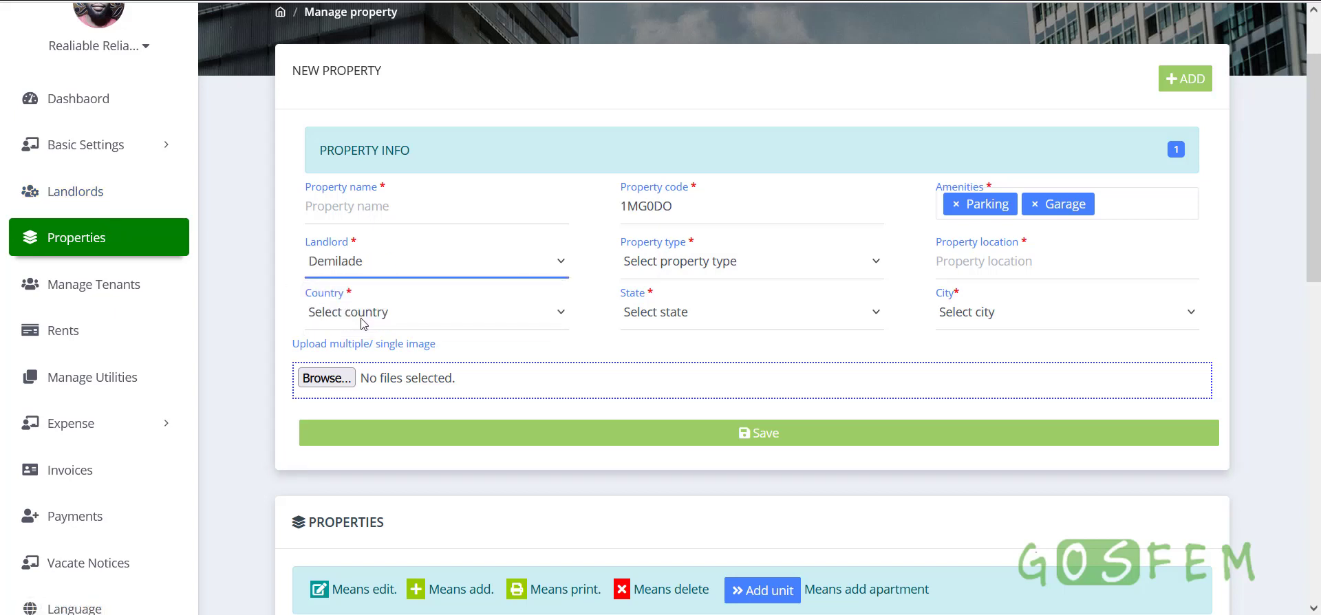
{"action": "left_click", "coordinate": [703, 266]}
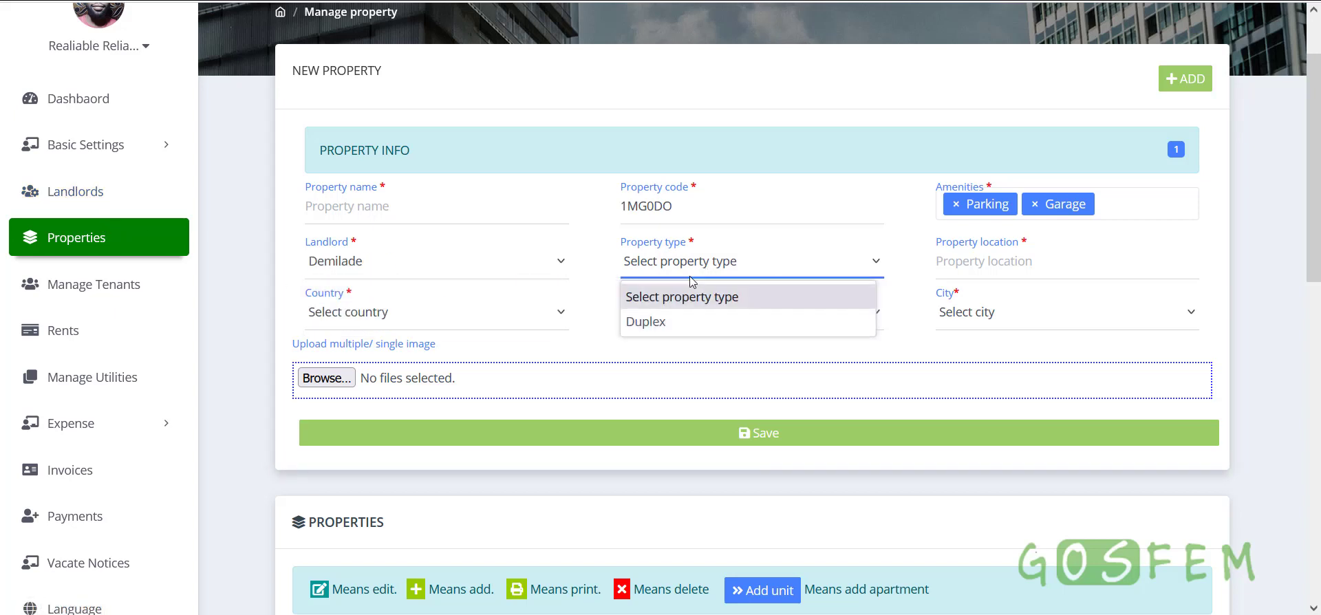
{"action": "left_click", "coordinate": [666, 322]}
{"action": "left_click", "coordinate": [127, 146]}
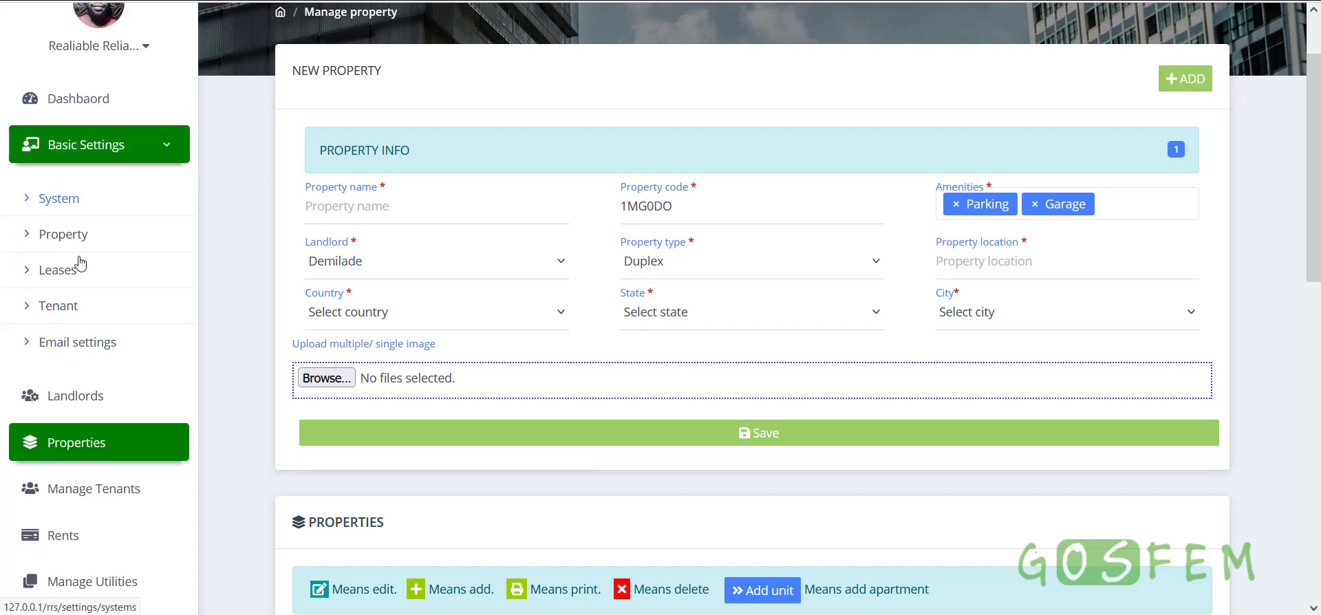
{"action": "left_click", "coordinate": [139, 142]}
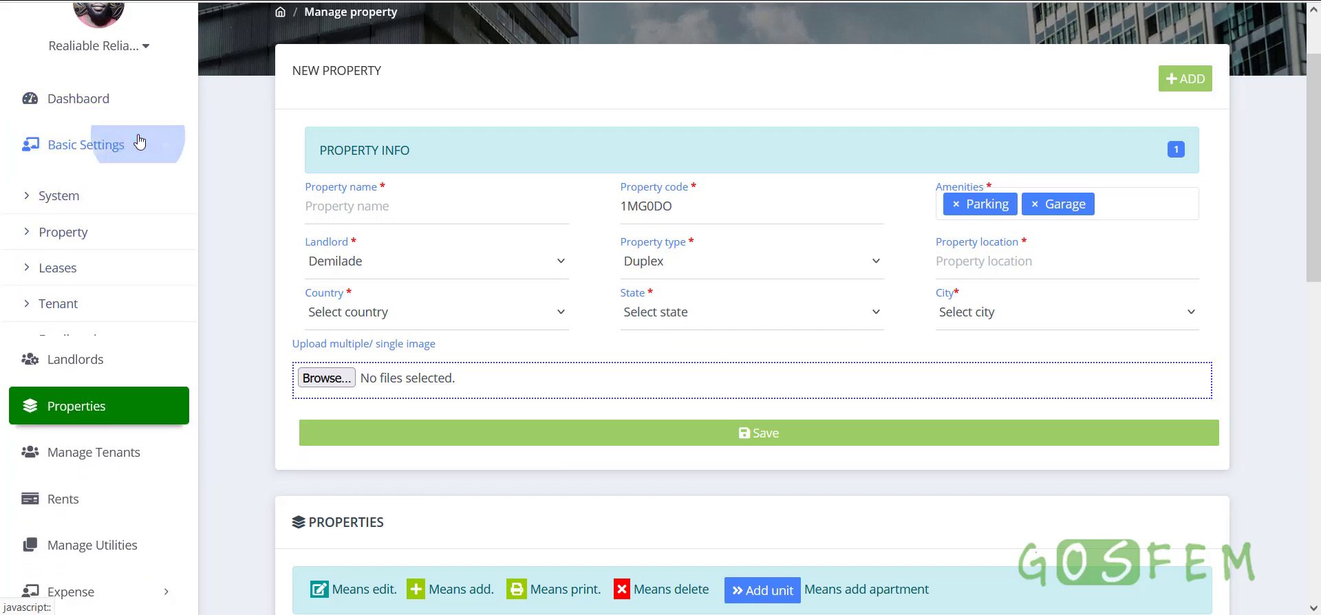
{"action": "left_click", "coordinate": [696, 269]}
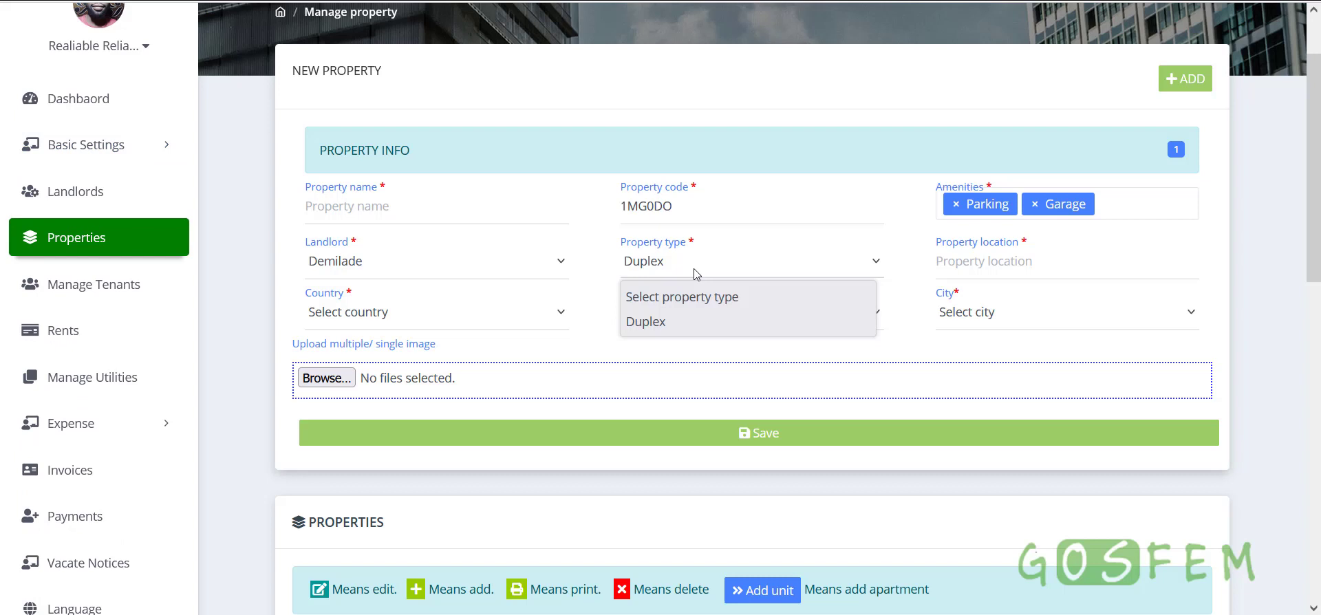
{"action": "left_click", "coordinate": [665, 322]}
Look through the location, country and state fields and image upload without changing them
{"action": "left_click", "coordinate": [984, 260]}
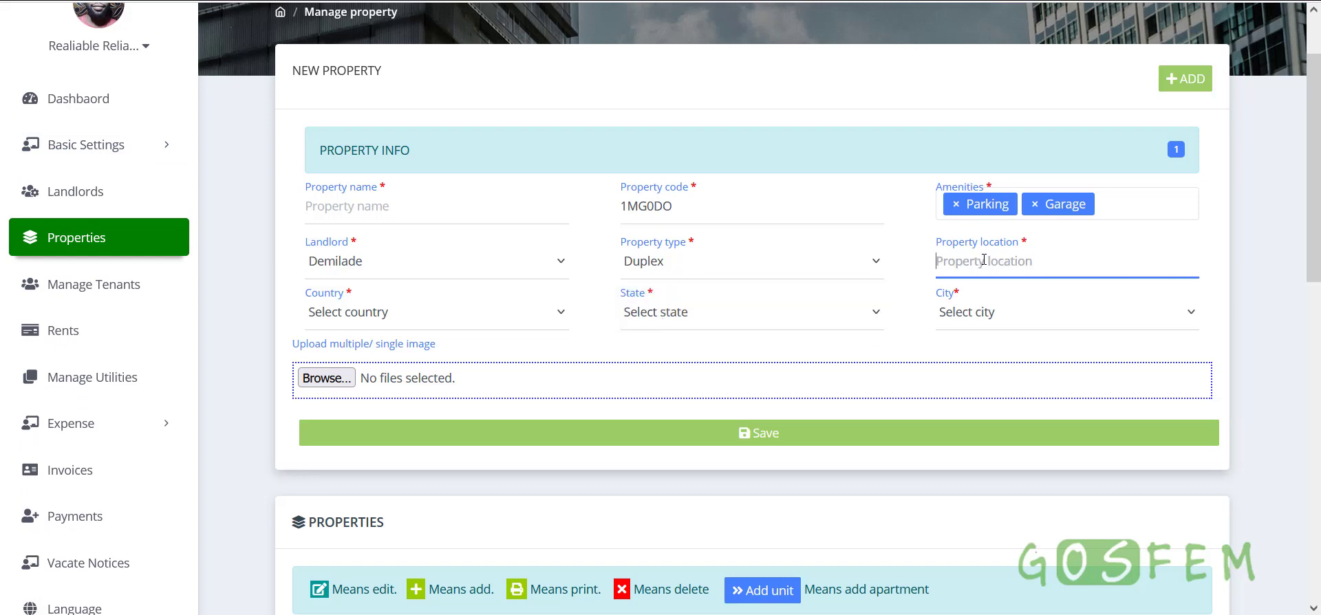
{"action": "left_click", "coordinate": [1037, 260]}
{"action": "left_click", "coordinate": [389, 321]}
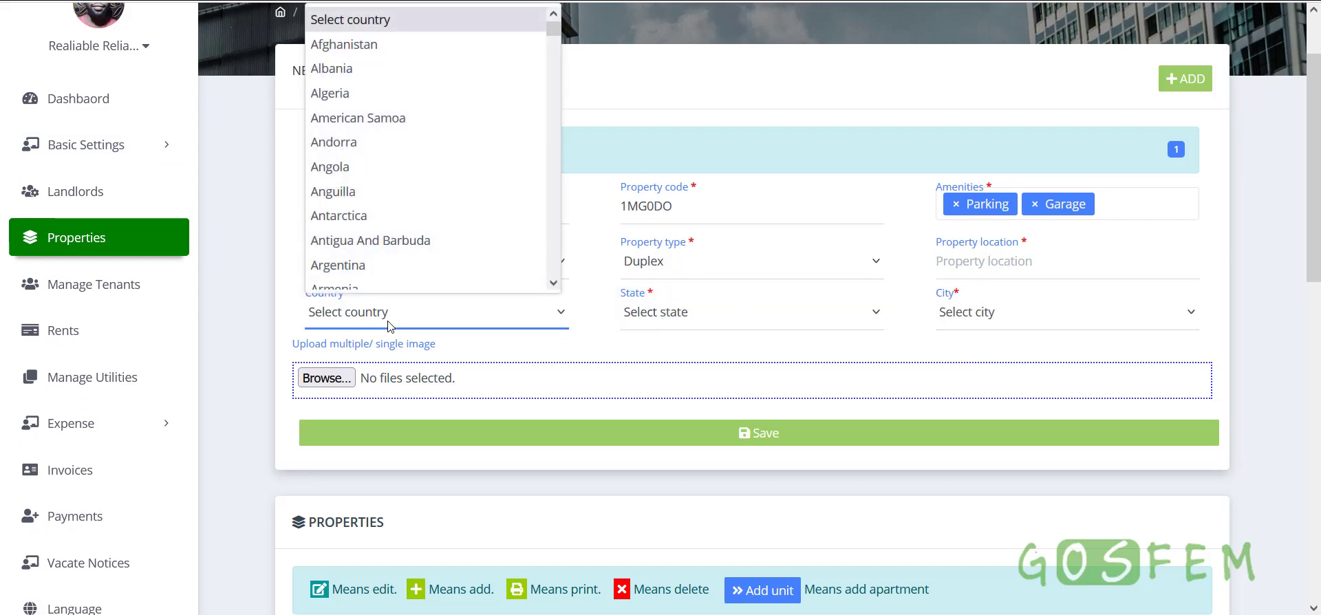
{"action": "left_click", "coordinate": [382, 317]}
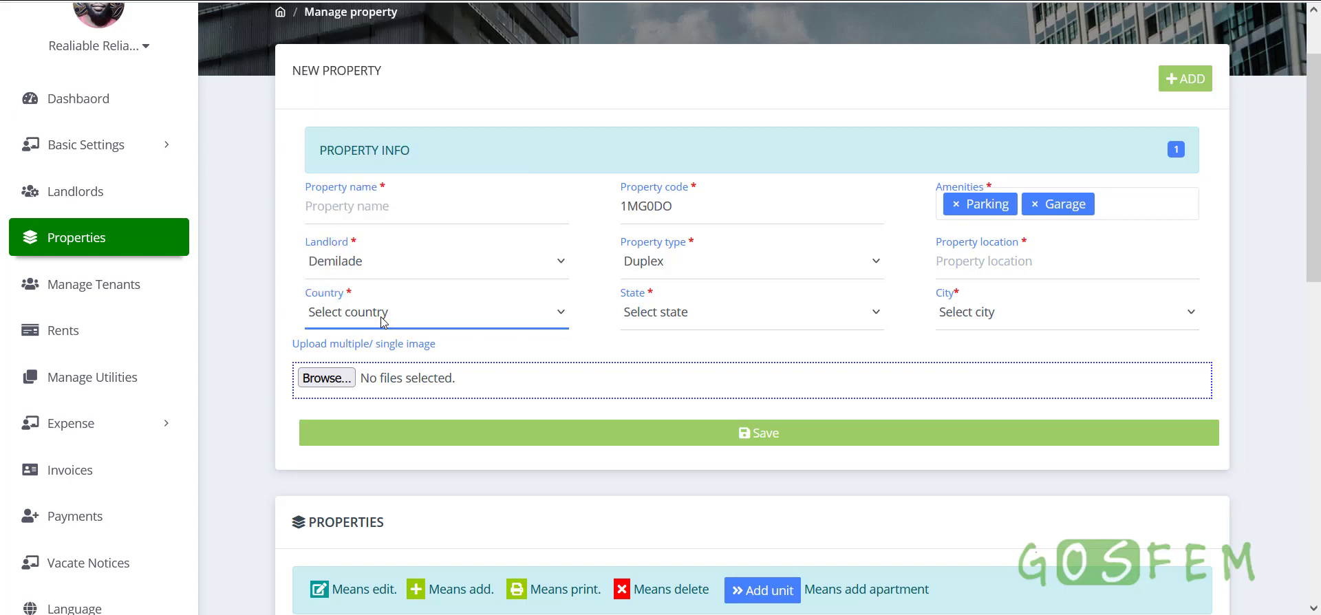
{"action": "left_click", "coordinate": [690, 322]}
{"action": "left_click", "coordinate": [690, 322]}
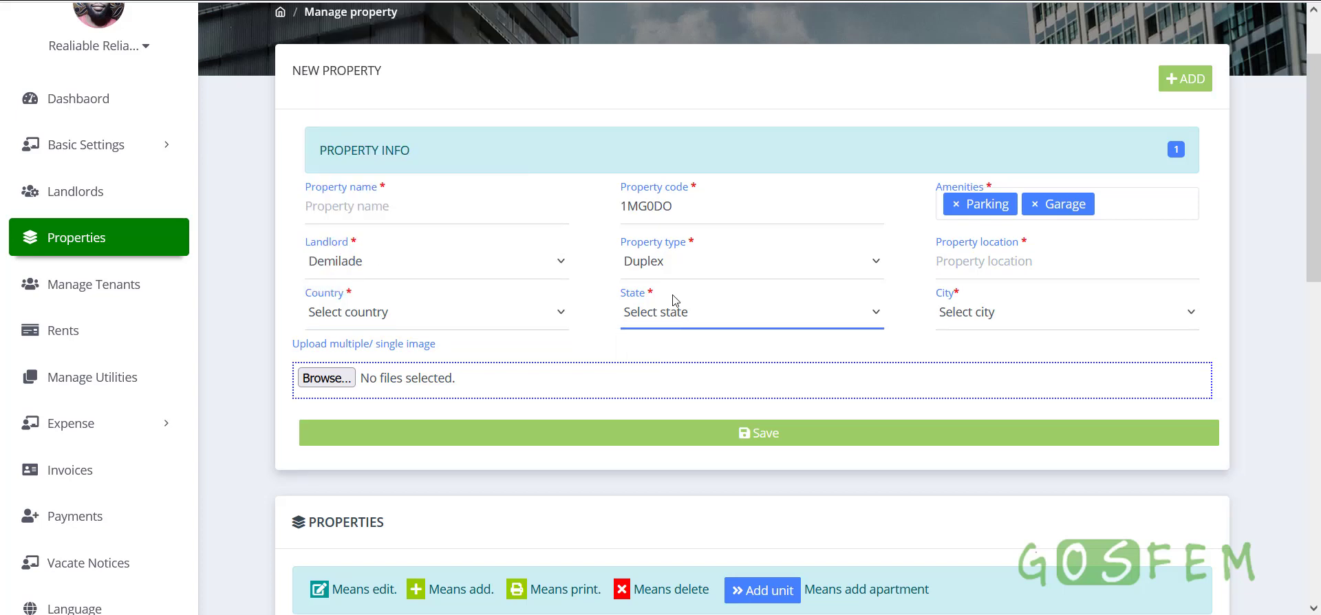
{"action": "left_click", "coordinate": [431, 313]}
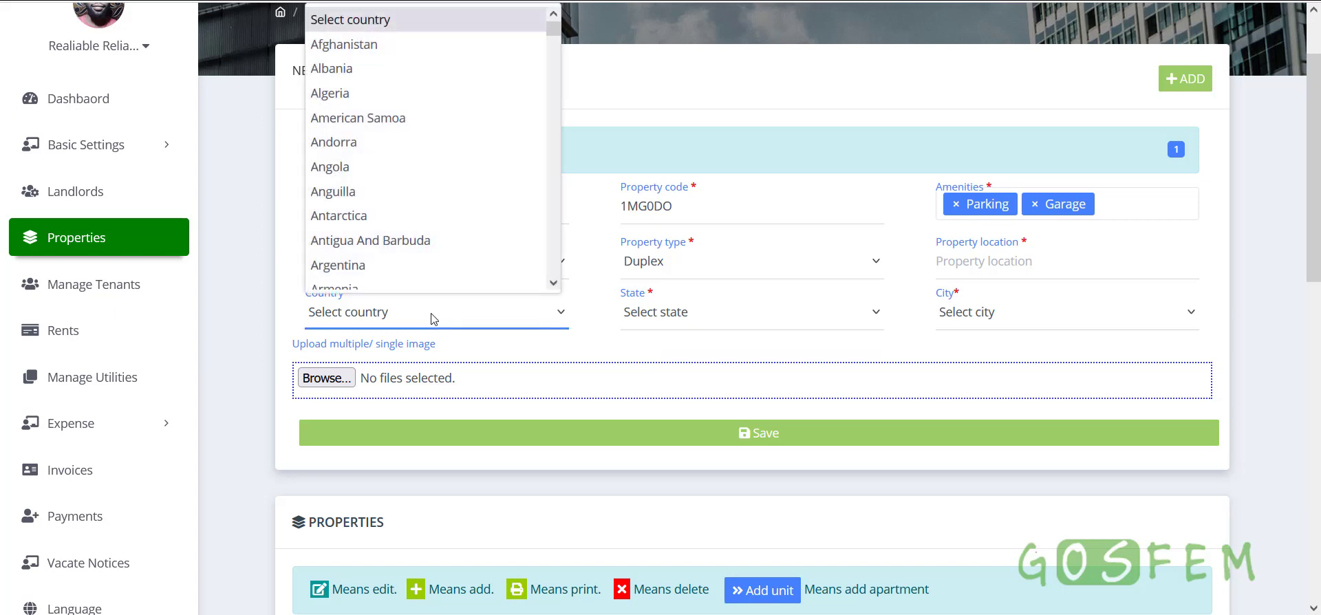
{"action": "left_click", "coordinate": [210, 302]}
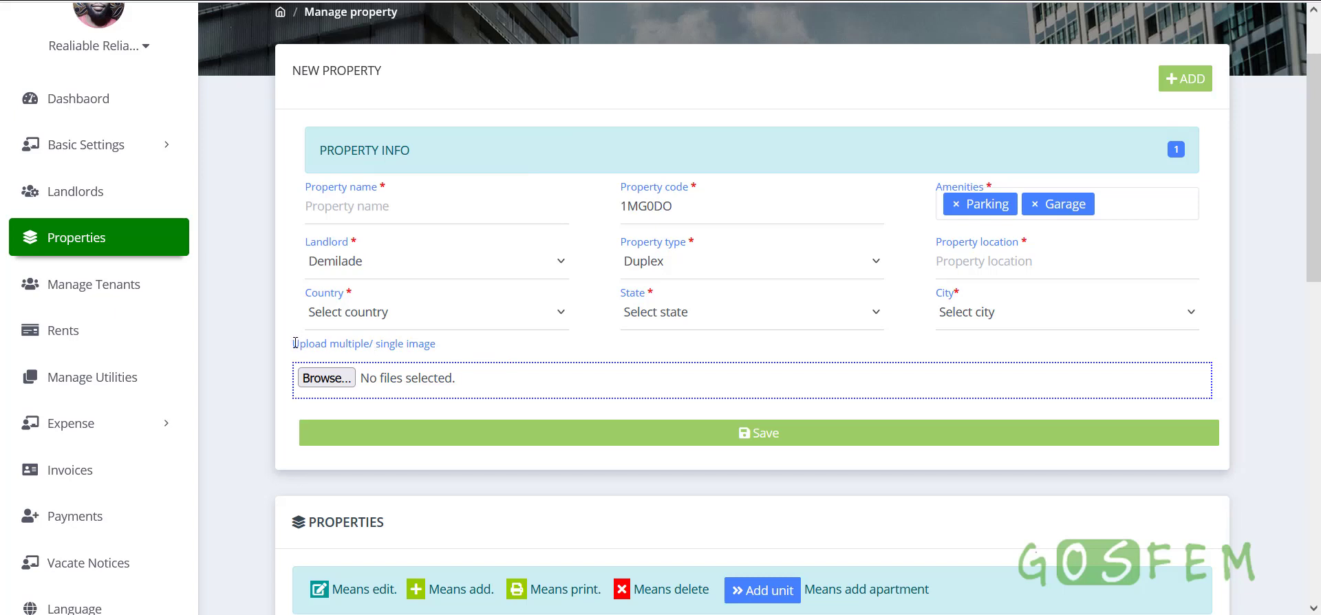
{"action": "left_click_drag", "start_coordinate": [294, 343], "coordinate": [456, 344]}
{"action": "left_click", "coordinate": [448, 346]}
{"action": "scroll", "coordinate": [713, 242], "scroll_direction": "down", "scroll_amount": 9}
{"action": "scroll", "coordinate": [760, 370], "scroll_direction": "up", "scroll_amount": 3}
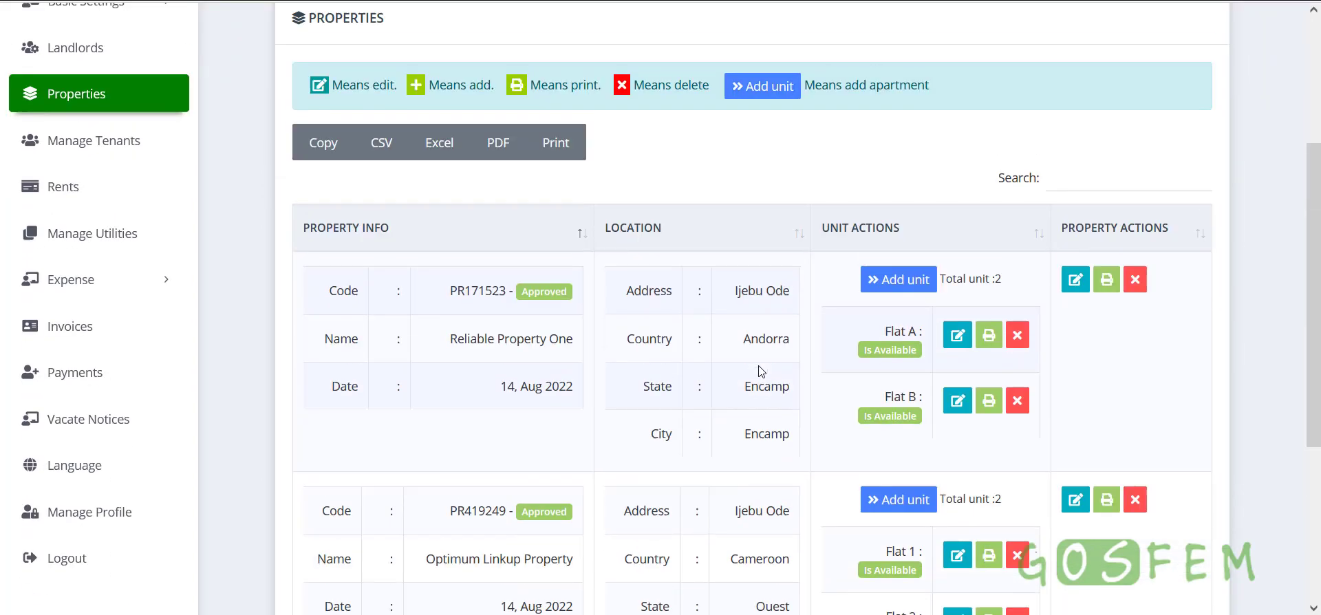
{"action": "scroll", "coordinate": [709, 470], "scroll_direction": "down", "scroll_amount": 3}
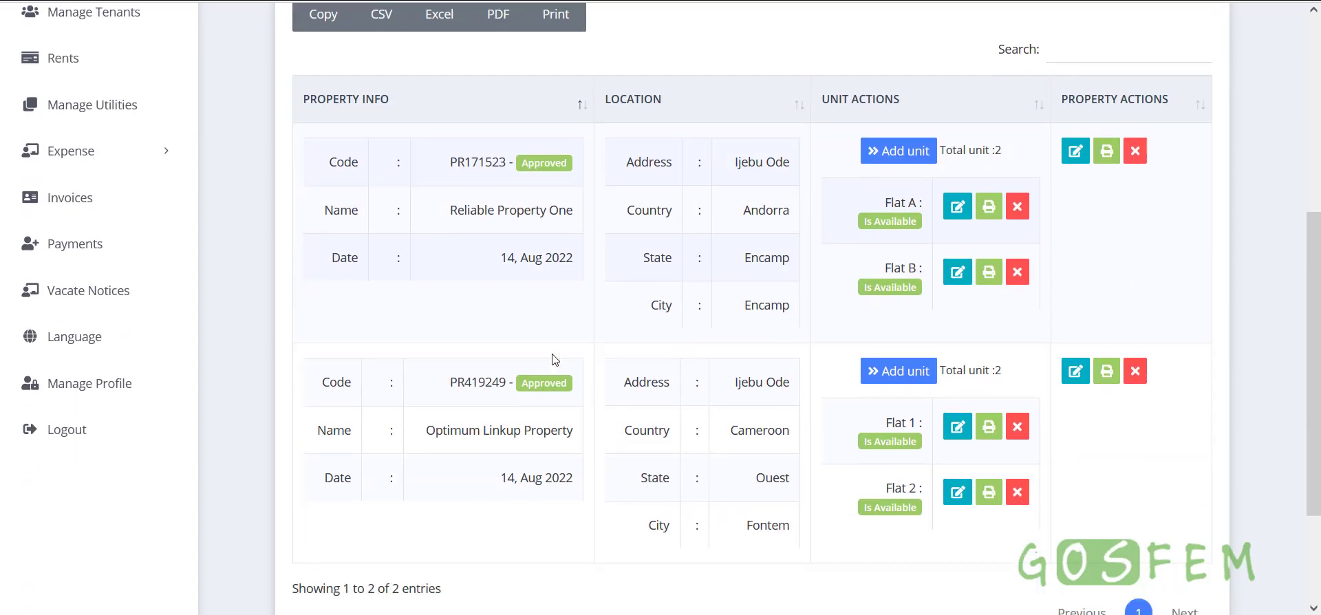
{"action": "scroll", "coordinate": [770, 413], "scroll_direction": "up", "scroll_amount": 5}
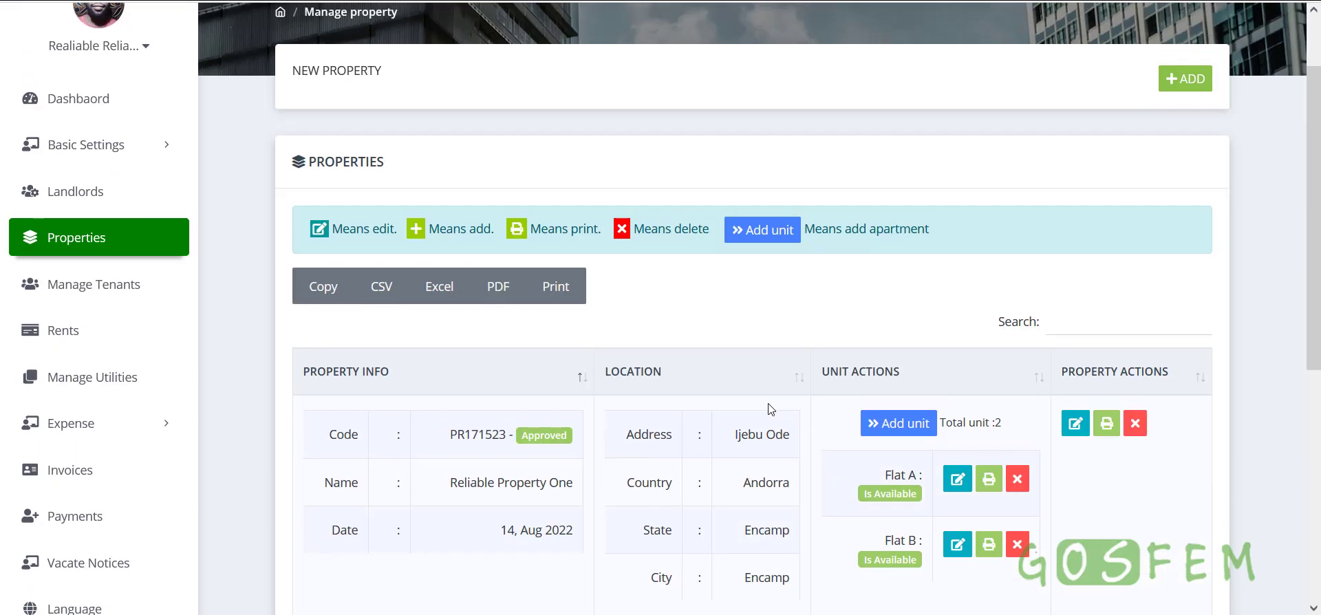
{"action": "scroll", "coordinate": [770, 409], "scroll_direction": "down", "scroll_amount": 3}
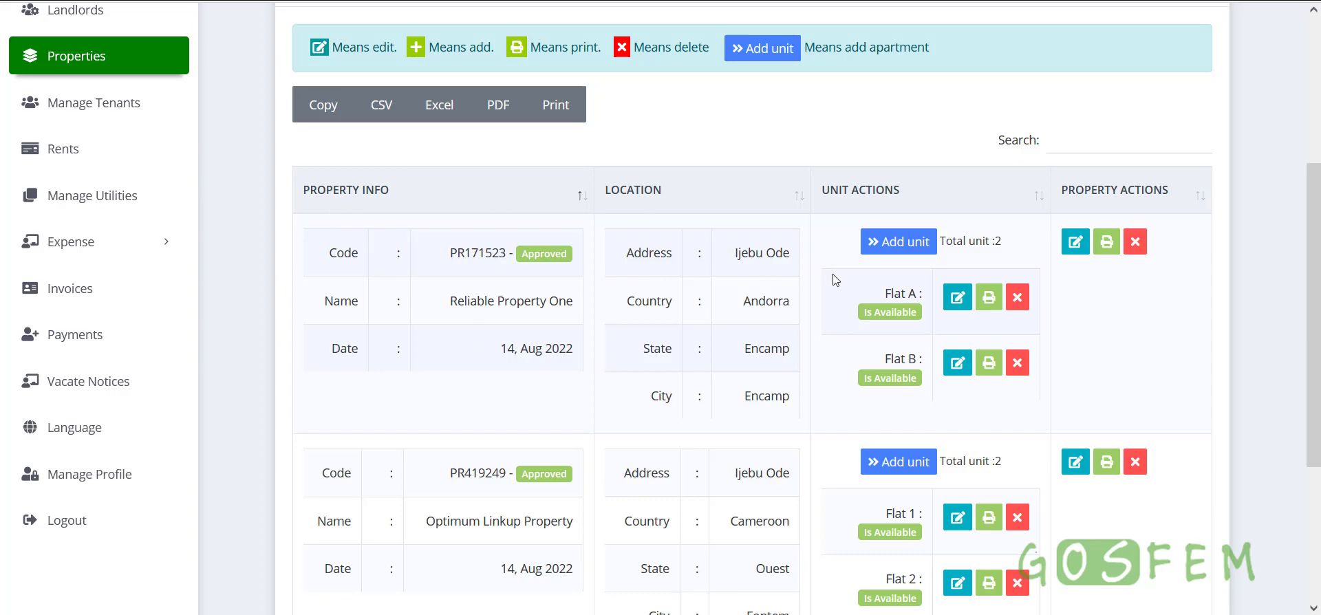
{"action": "scroll", "coordinate": [837, 285], "scroll_direction": "down", "scroll_amount": 2}
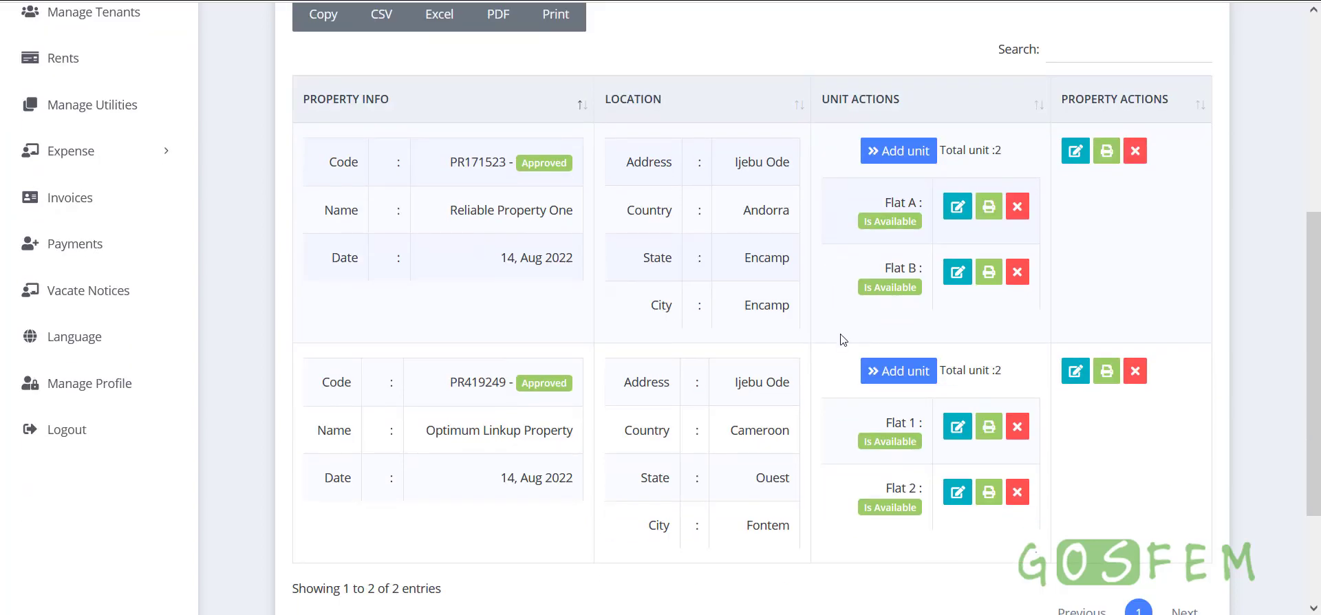
{"action": "scroll", "coordinate": [840, 339], "scroll_direction": "up", "scroll_amount": 5}
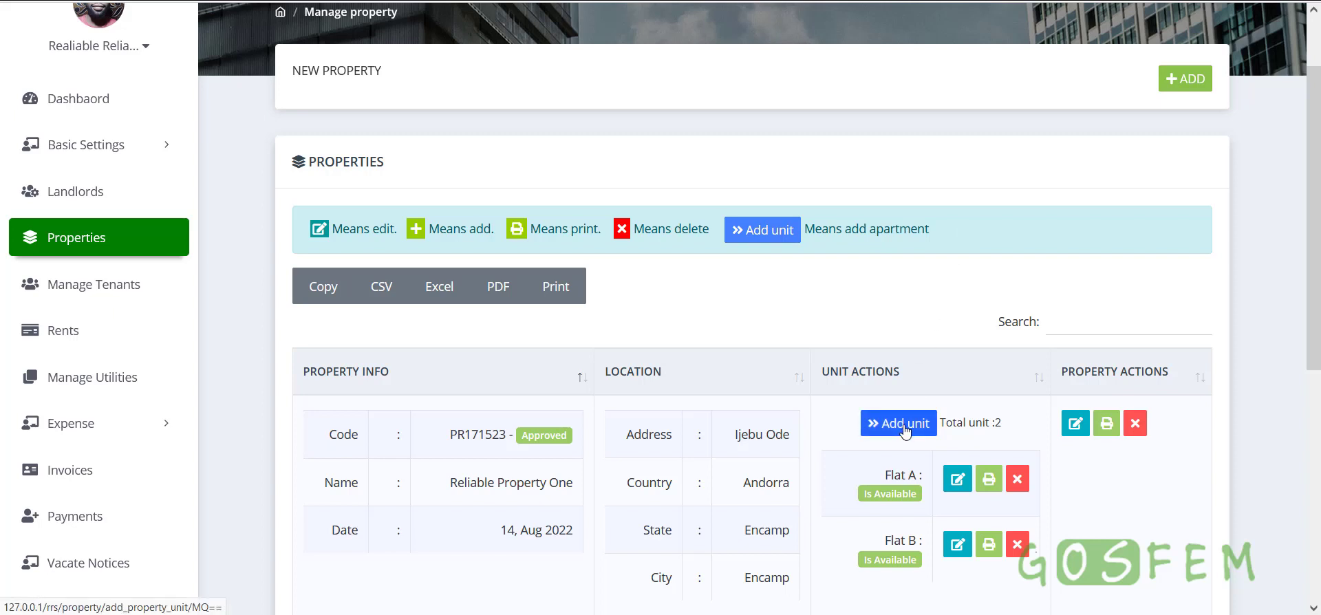
{"action": "scroll", "coordinate": [905, 432], "scroll_direction": "down", "scroll_amount": 3}
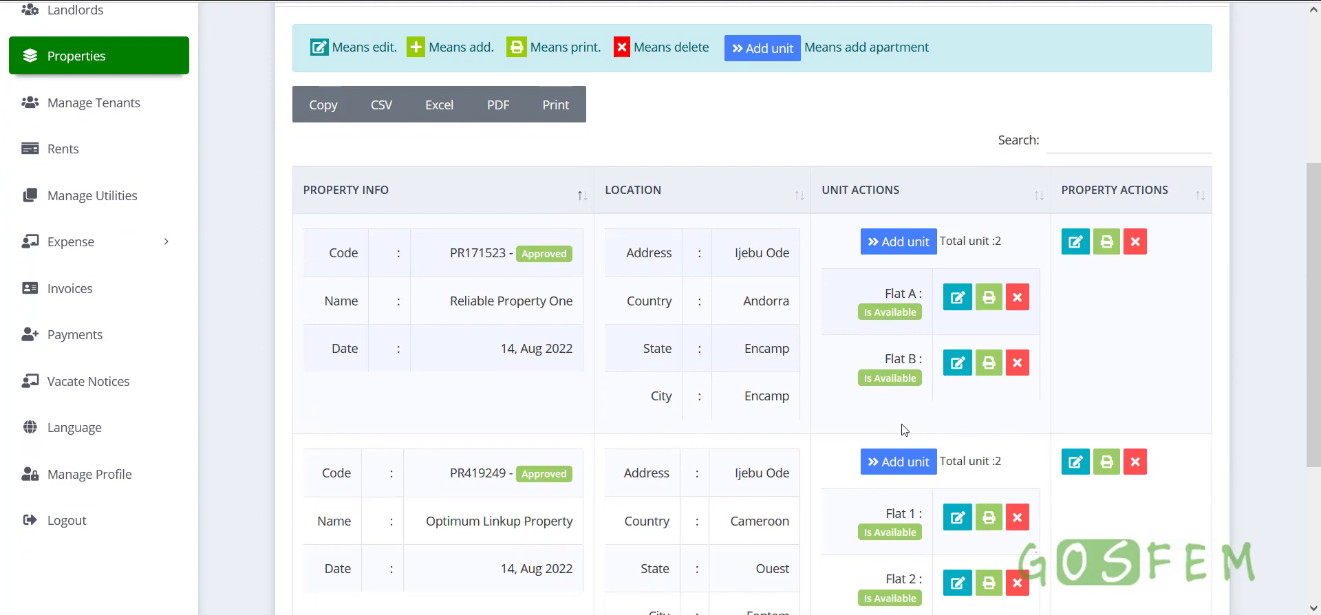
{"action": "scroll", "coordinate": [902, 428], "scroll_direction": "down", "scroll_amount": 1}
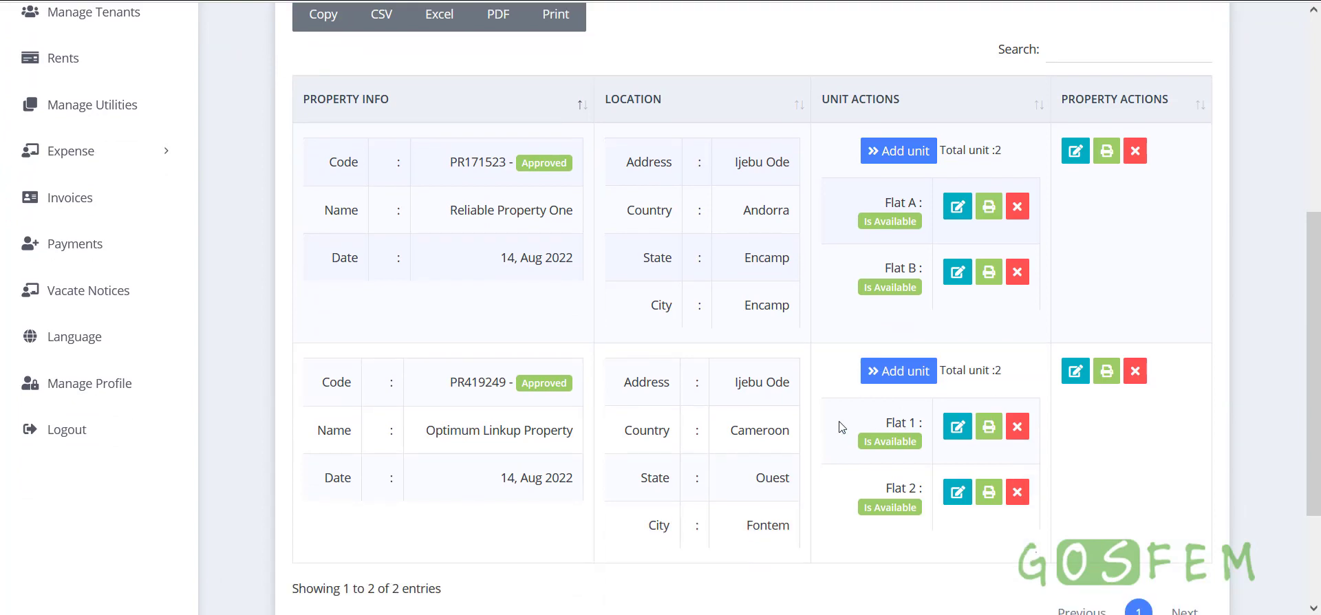
{"action": "scroll", "coordinate": [842, 427], "scroll_direction": "down", "scroll_amount": 2}
{"action": "scroll", "coordinate": [842, 427], "scroll_direction": "up", "scroll_amount": 2}
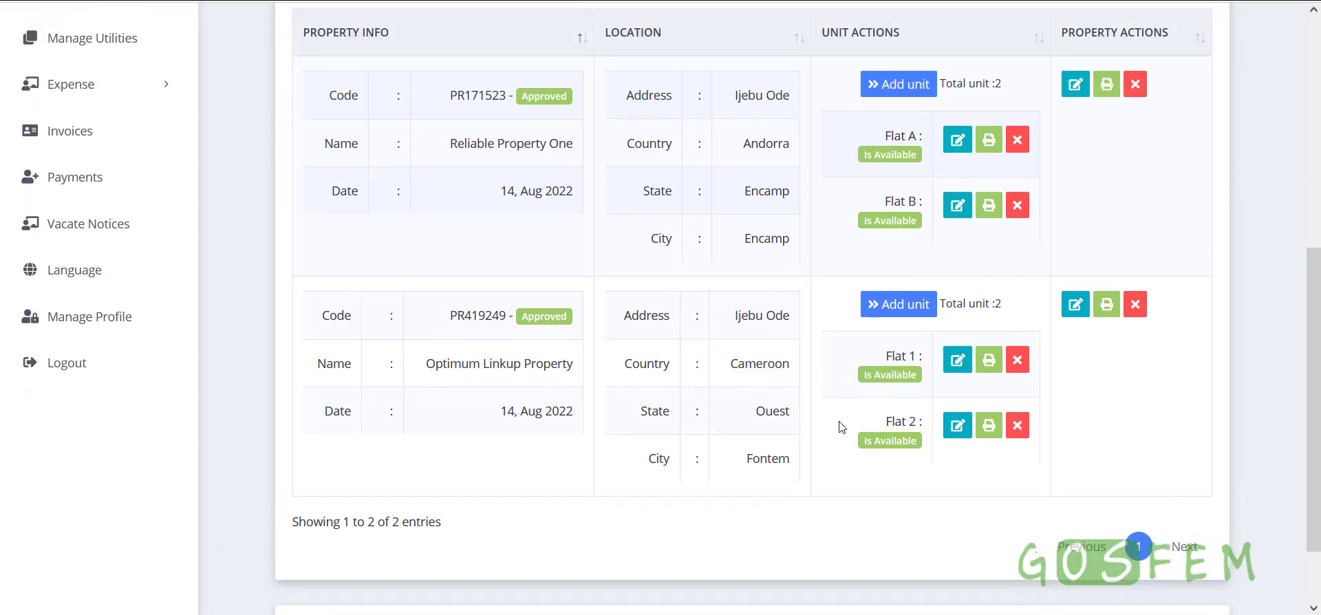
{"action": "scroll", "coordinate": [841, 427], "scroll_direction": "down", "scroll_amount": 1}
{"action": "scroll", "coordinate": [841, 427], "scroll_direction": "up", "scroll_amount": 2}
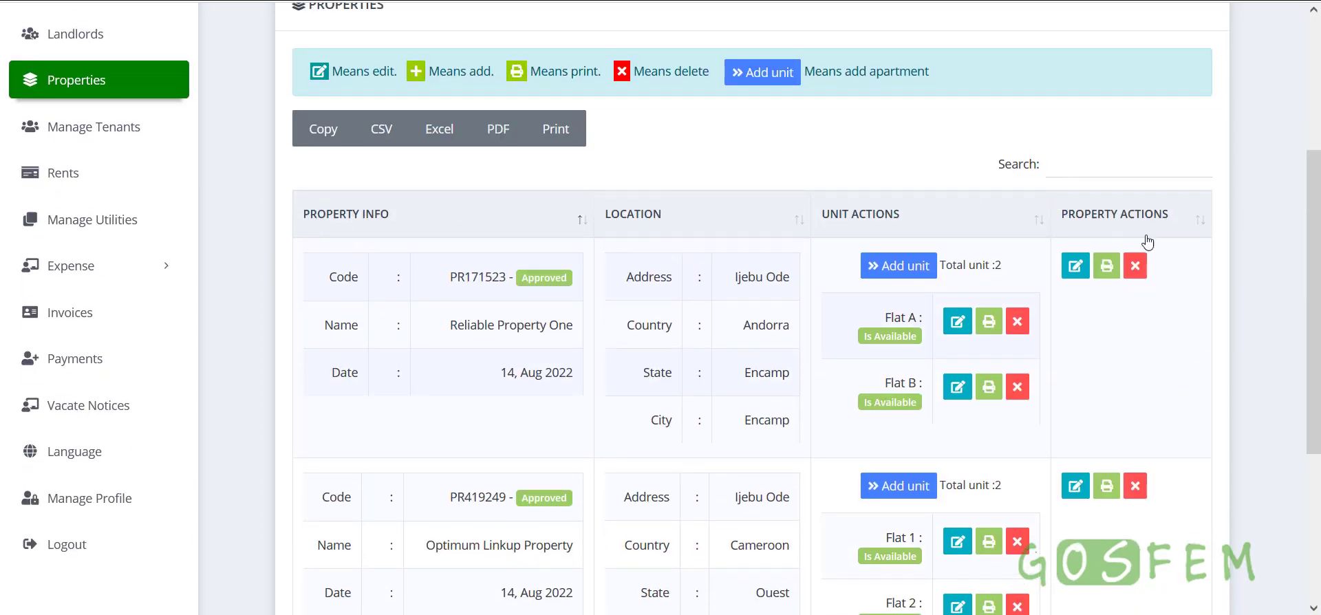
{"action": "scroll", "coordinate": [776, 265], "scroll_direction": "up", "scroll_amount": 4}
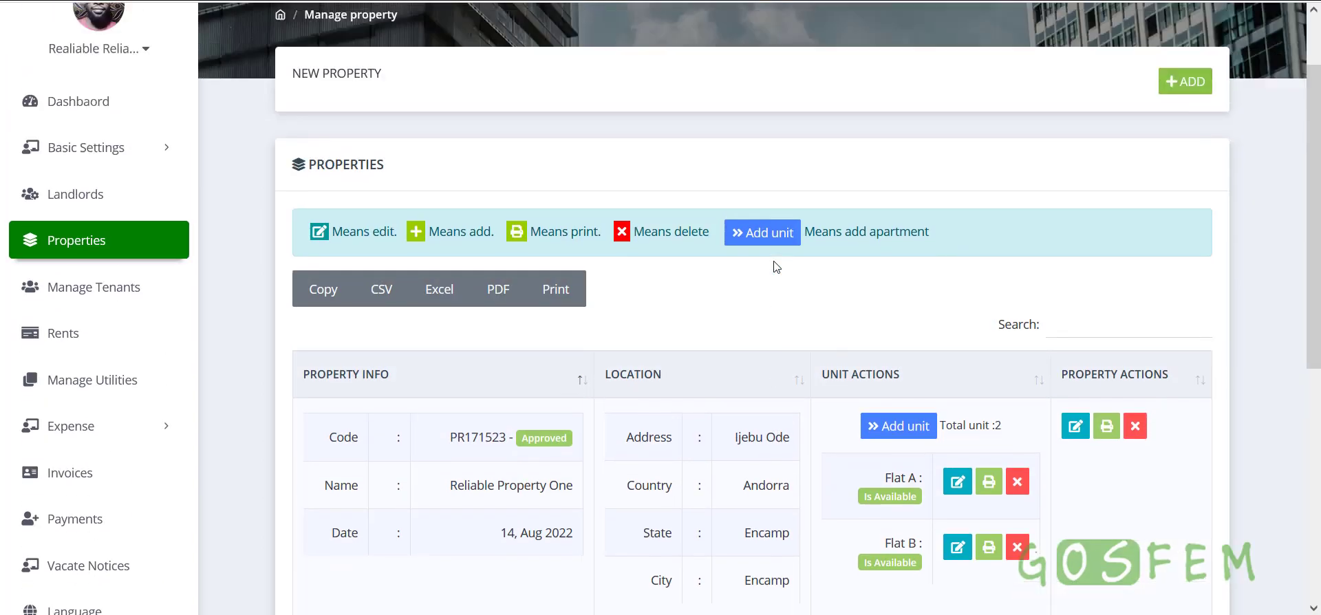
Start a new property named New Property, keeping the existing landlord
{"action": "left_click", "coordinate": [1194, 172]}
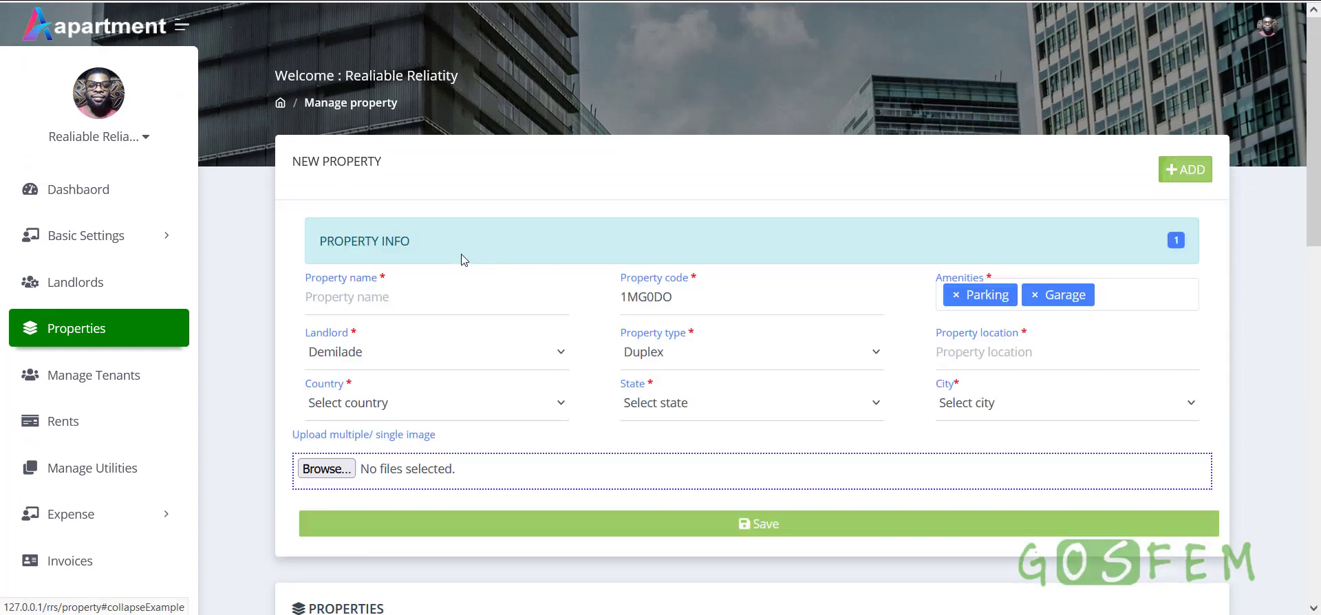
{"action": "left_click", "coordinate": [410, 297]}
{"action": "type", "text": "New "}
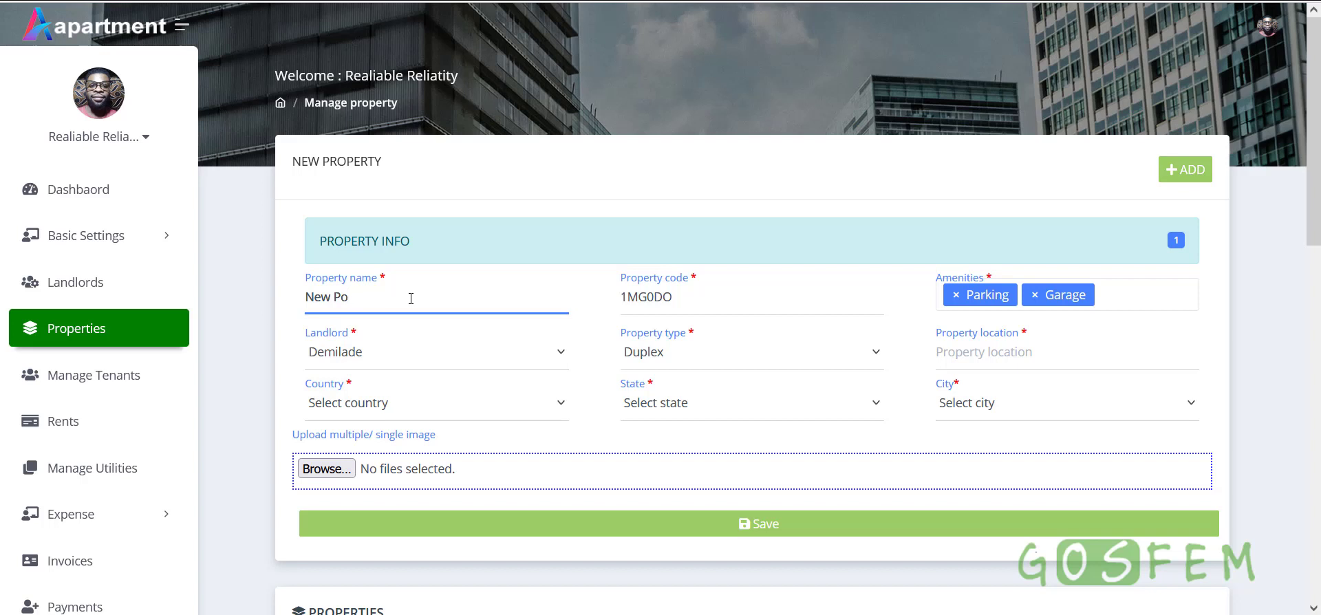
{"action": "type", "text": "Property"}
{"action": "left_click", "coordinate": [432, 360]}
{"action": "left_click", "coordinate": [383, 411]}
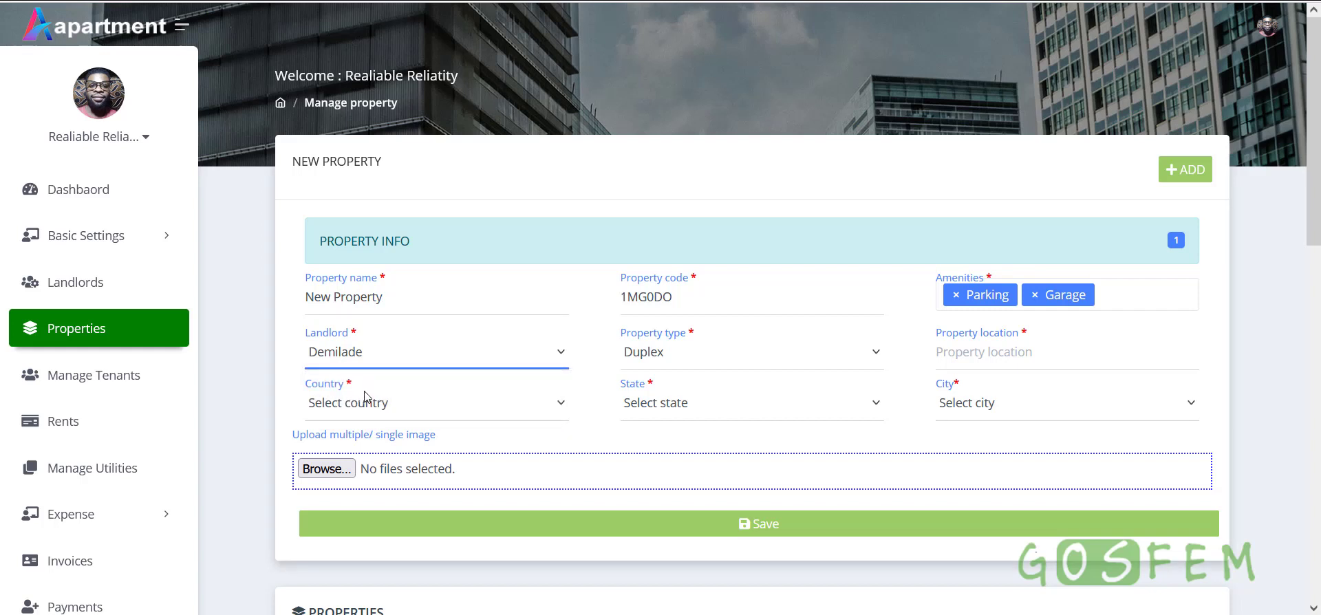
Set the location to Ardino, Kardzhali, Bulgaria and save the property
{"action": "left_click", "coordinate": [383, 400]}
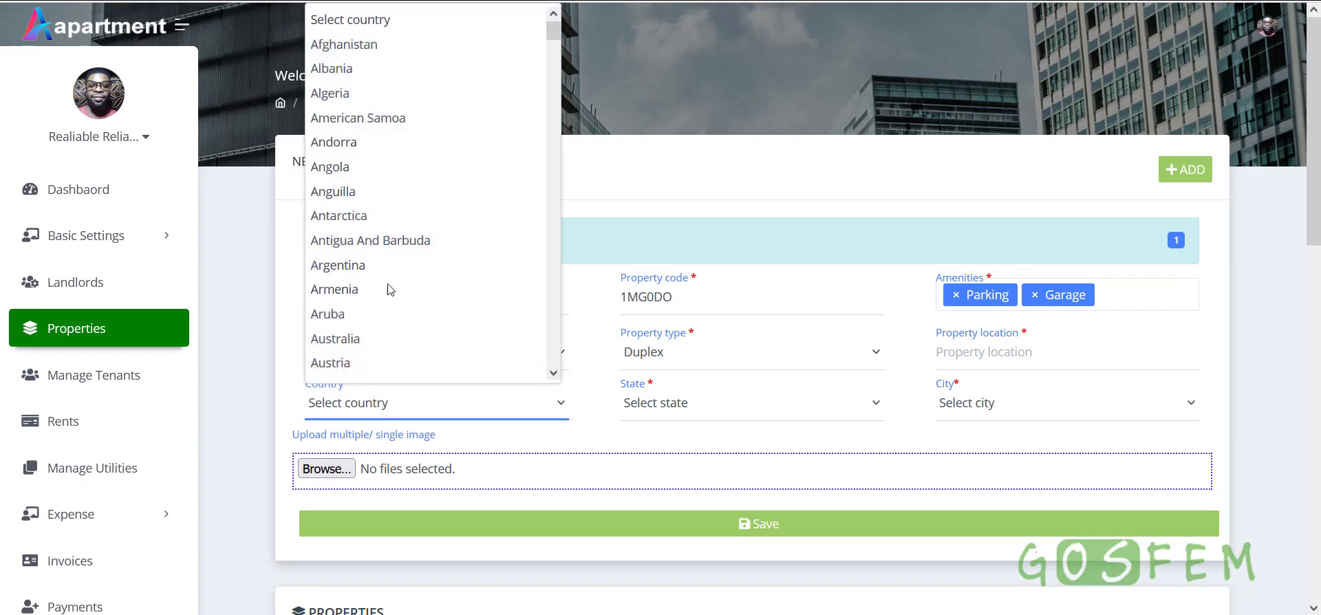
{"action": "scroll", "coordinate": [372, 274], "scroll_direction": "down", "scroll_amount": 8}
{"action": "left_click", "coordinate": [344, 240]}
{"action": "left_click", "coordinate": [668, 404]}
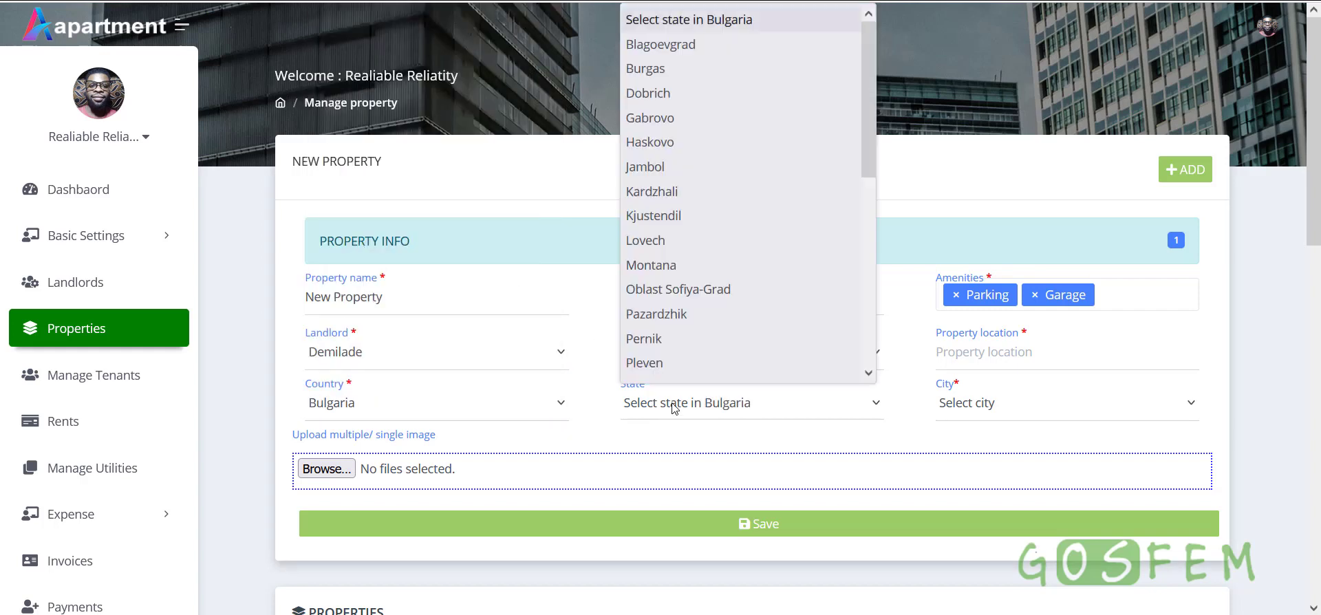
{"action": "left_click", "coordinate": [657, 196]}
{"action": "left_click", "coordinate": [1032, 406]}
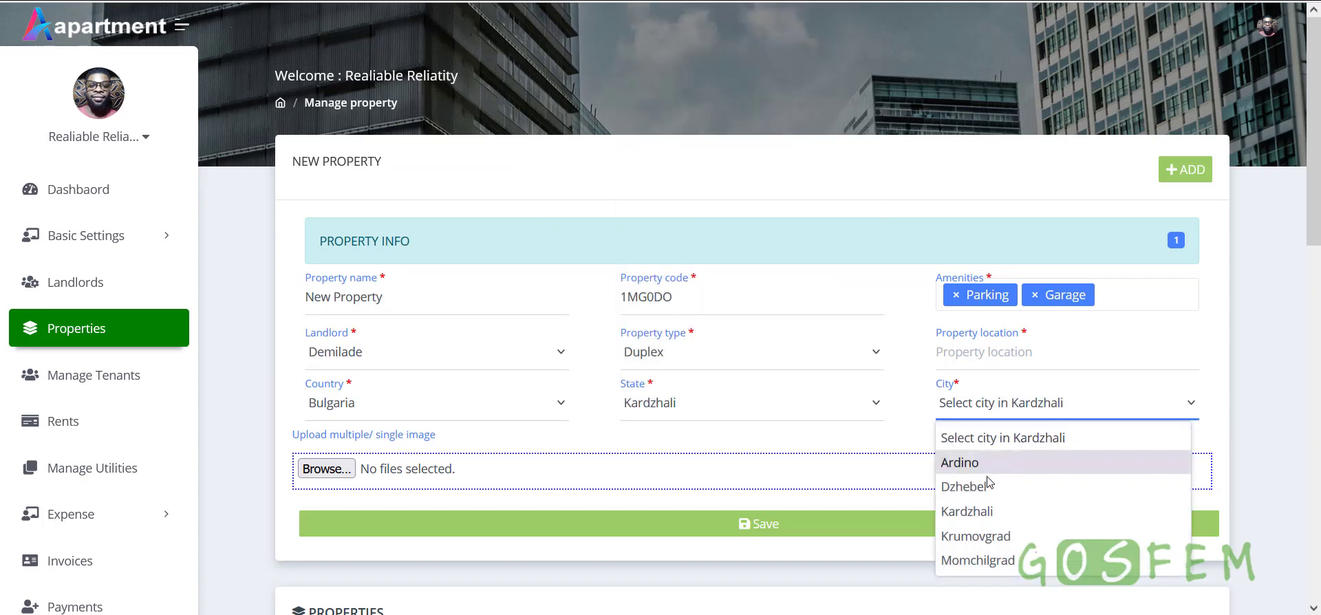
{"action": "left_click", "coordinate": [968, 468]}
{"action": "left_click", "coordinate": [999, 353]}
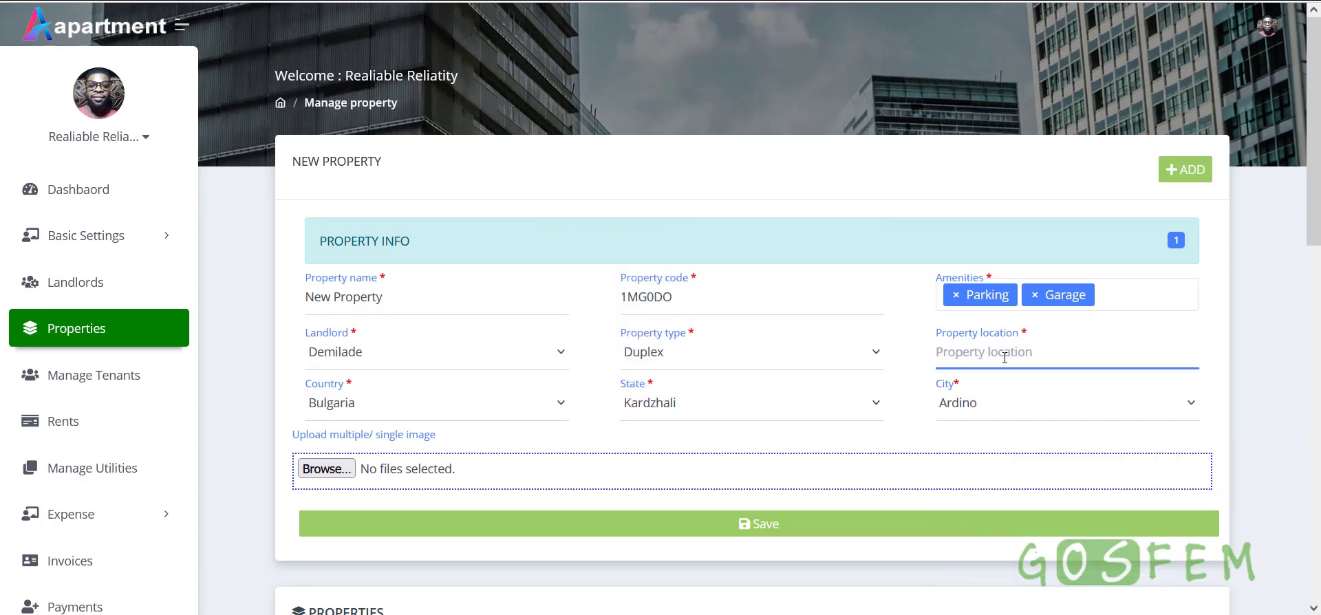
{"action": "type", "text": "Bulgaria"}
{"action": "scroll", "coordinate": [500, 366], "scroll_direction": "down", "scroll_amount": 3}
{"action": "left_click", "coordinate": [816, 348]}
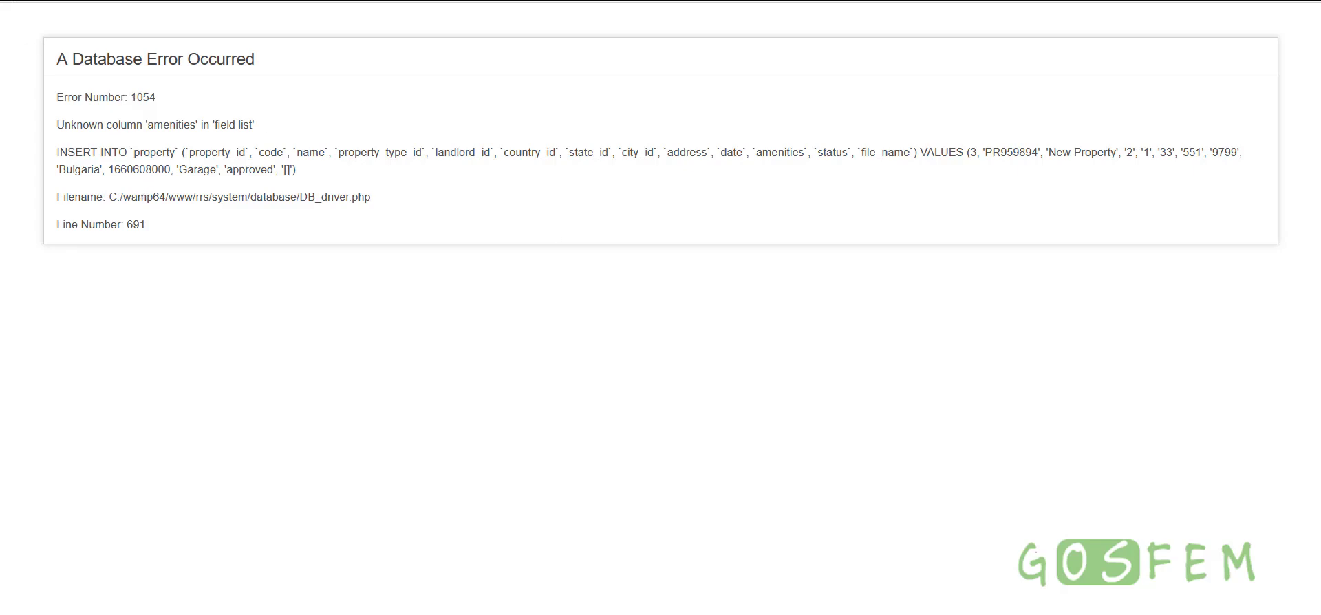
Go back from the database error page and reopen a blank New Property form
{"action": "left_click", "coordinate": [10, 0]}
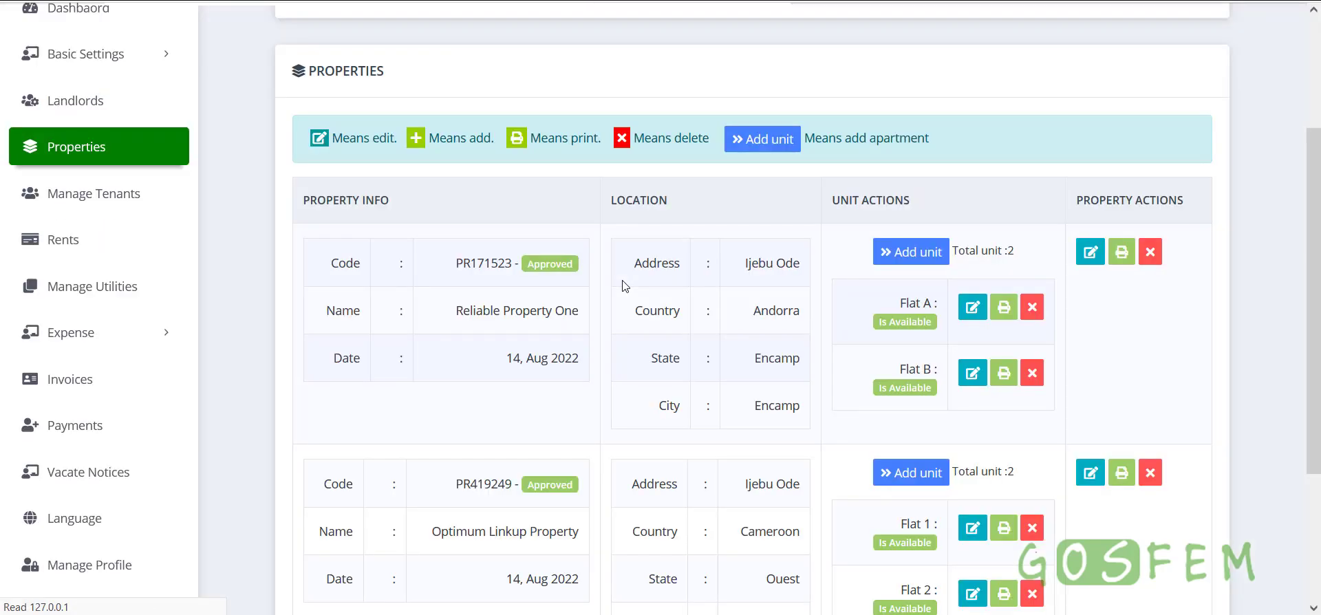
{"action": "scroll", "coordinate": [671, 332], "scroll_direction": "down", "scroll_amount": 5}
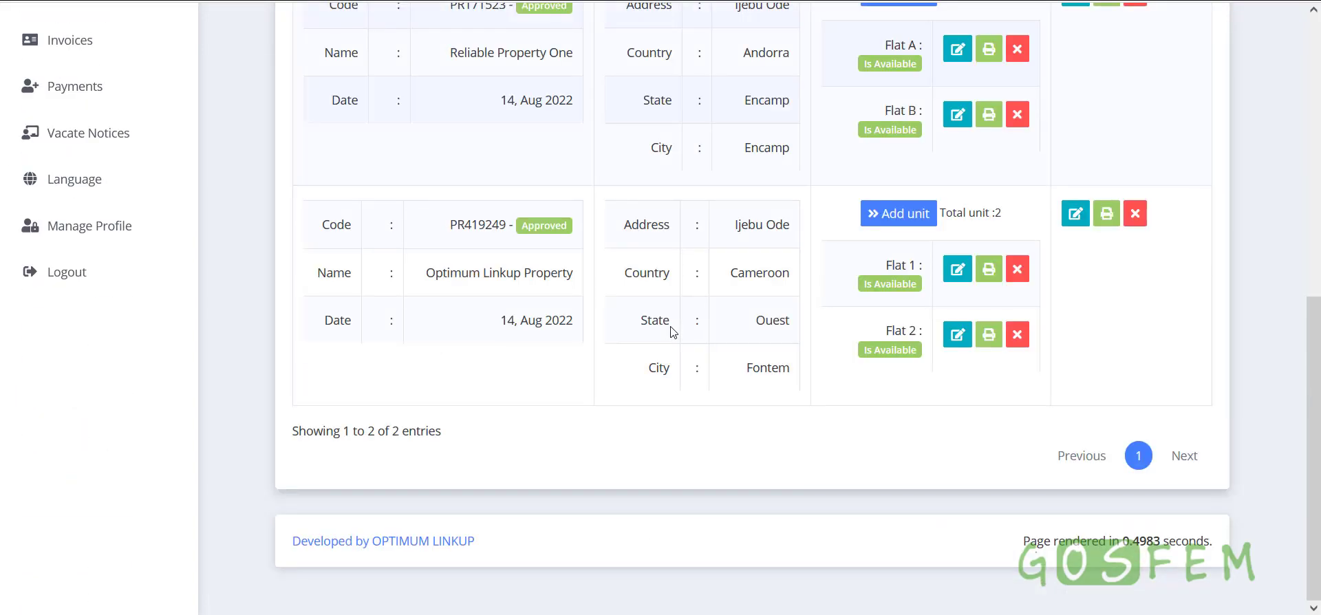
{"action": "scroll", "coordinate": [672, 332], "scroll_direction": "up", "scroll_amount": 10}
{"action": "left_click", "coordinate": [1194, 172]}
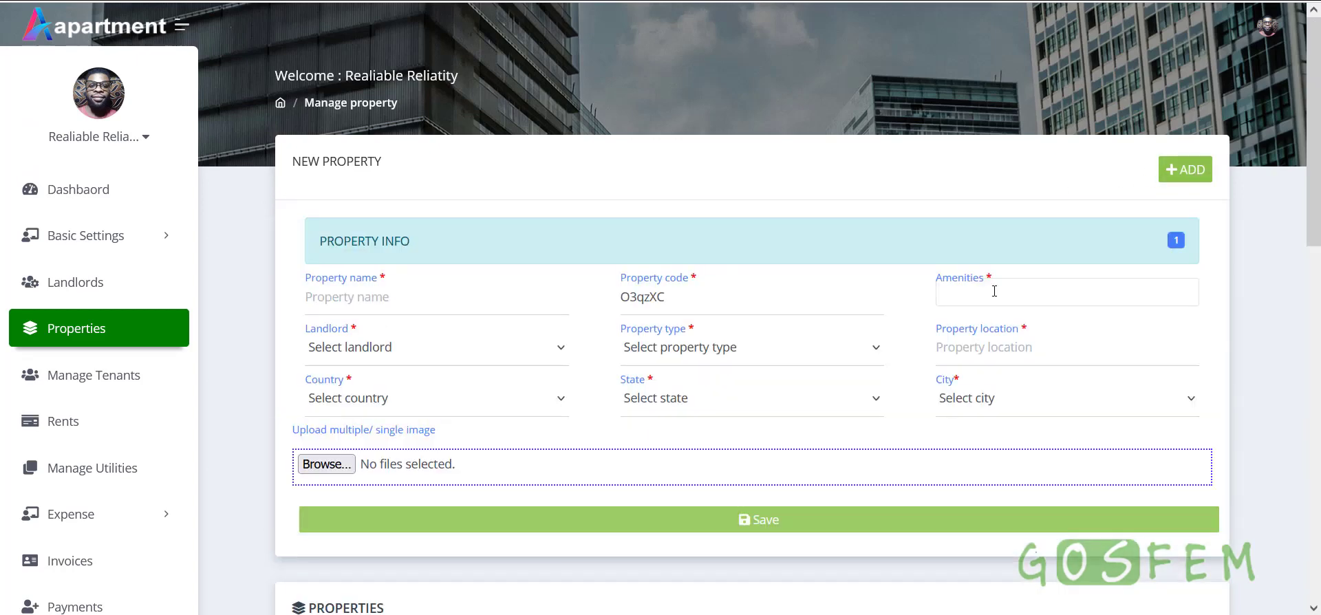
Name the property New Property and add Parking and Garage amenities
{"action": "left_click", "coordinate": [384, 301]}
{"action": "type", "text": "New"}
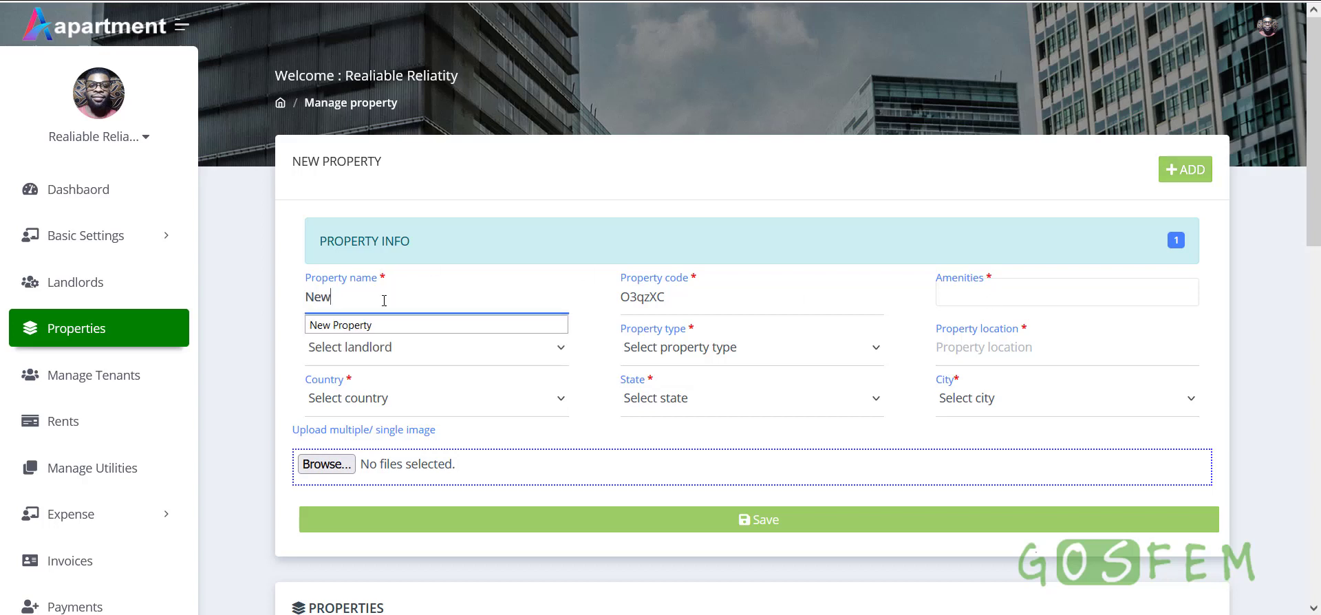
{"action": "left_click", "coordinate": [357, 327]}
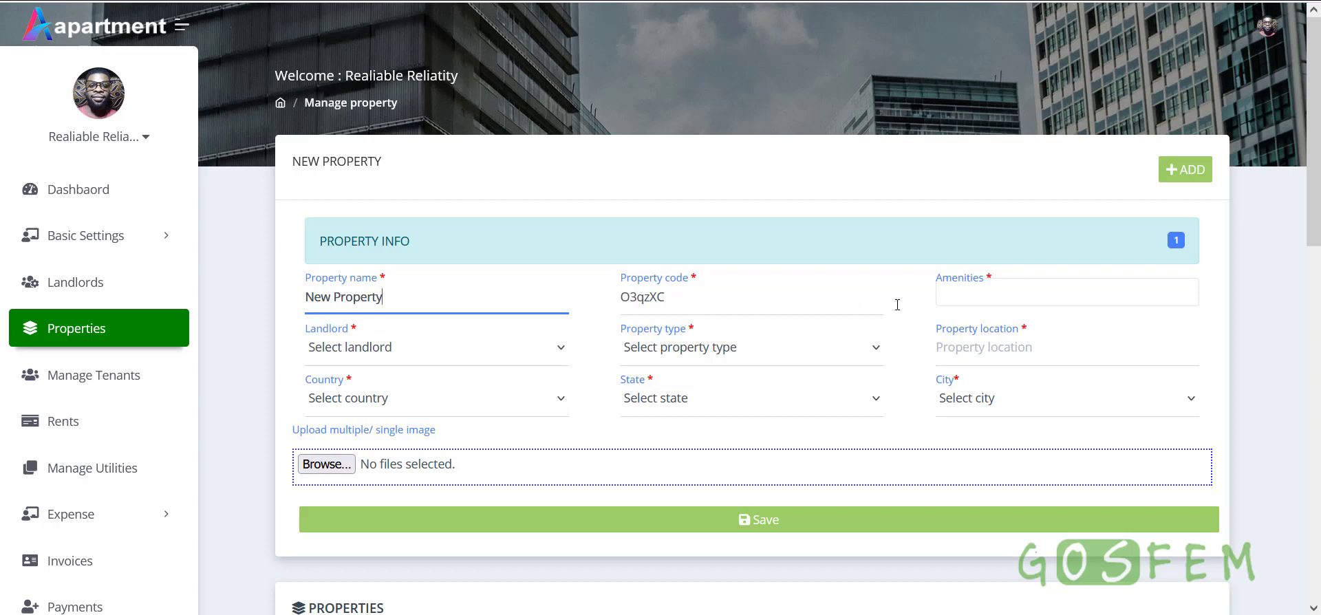
{"action": "left_click", "coordinate": [1008, 303]}
{"action": "left_click", "coordinate": [976, 322]}
{"action": "left_click", "coordinate": [1080, 294]}
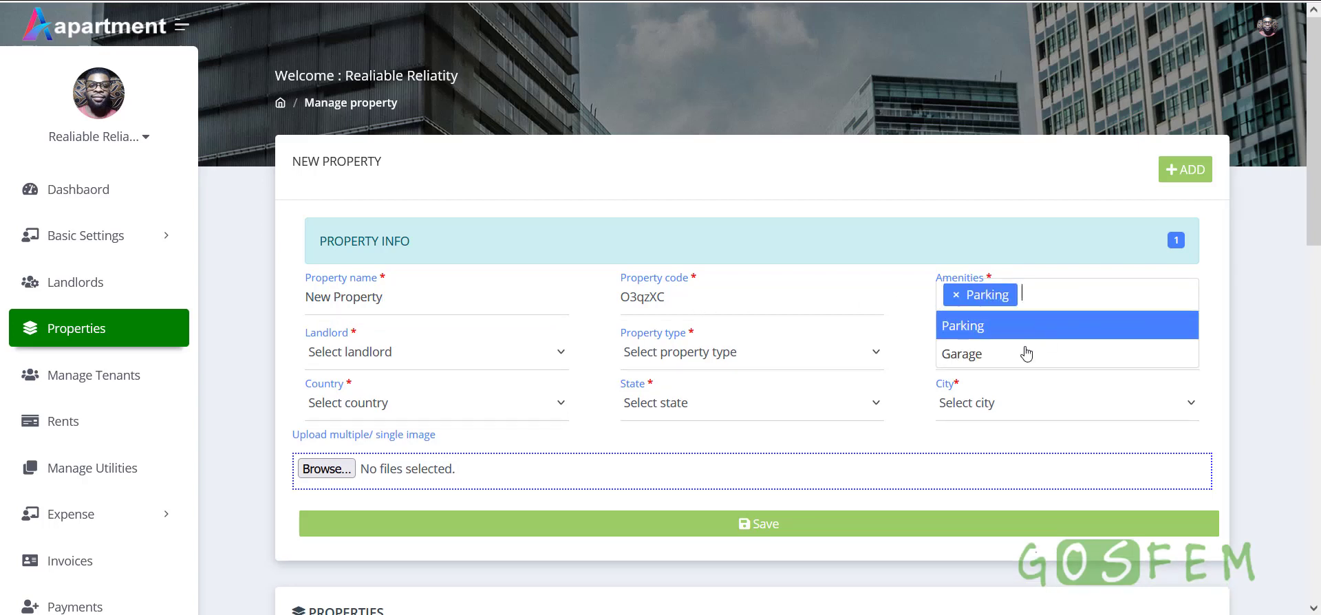
{"action": "left_click", "coordinate": [1023, 356]}
Assign the only listed landlord and set the property type to Duplex
{"action": "left_click", "coordinate": [449, 353]}
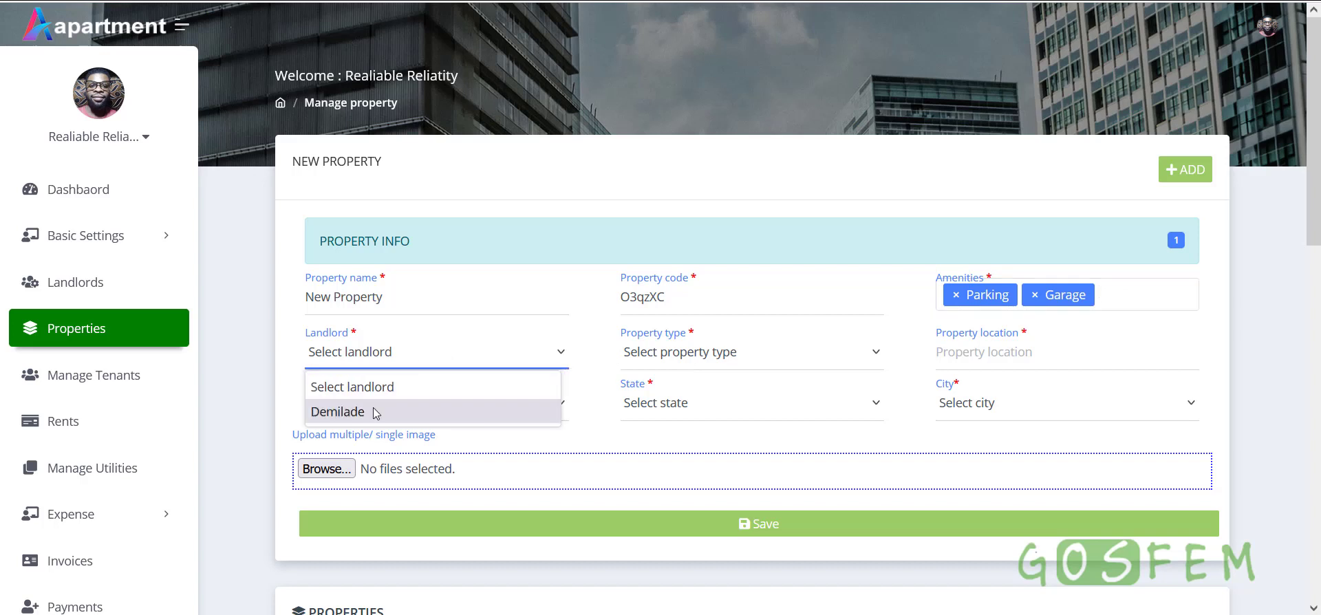
{"action": "left_click", "coordinate": [371, 411]}
{"action": "left_click", "coordinate": [723, 354]}
{"action": "left_click", "coordinate": [700, 405]}
Choose Bulgaria, Lovech and Sopot as country, state and city
{"action": "left_click", "coordinate": [998, 353]}
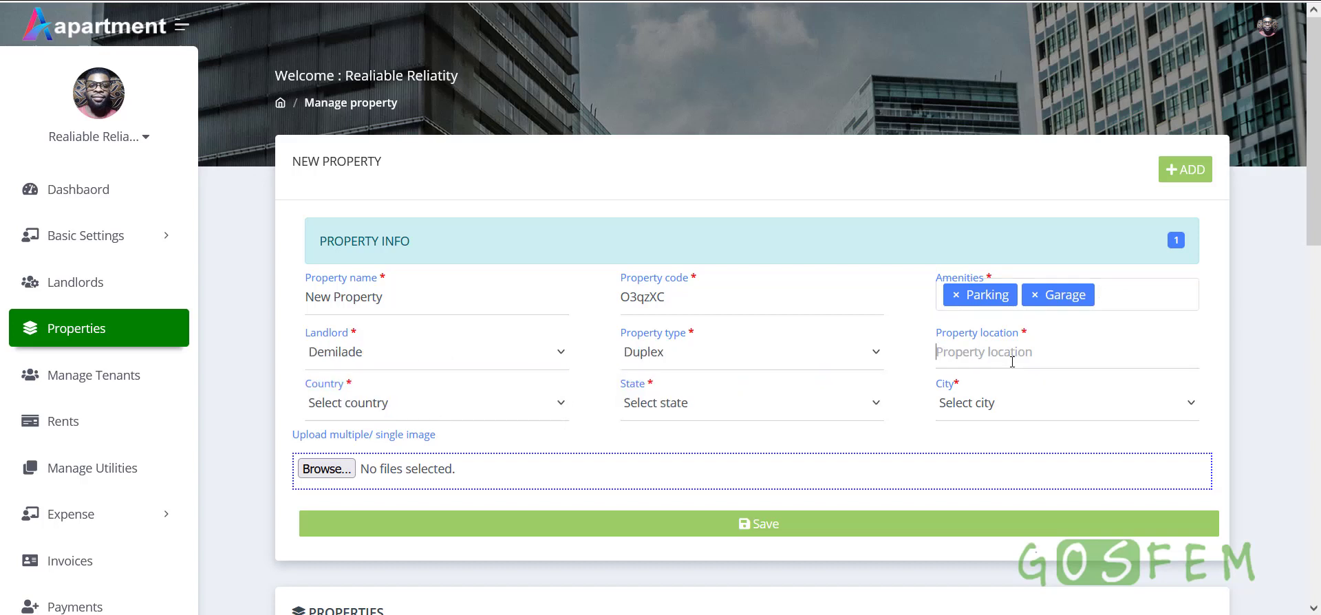
{"action": "left_click", "coordinate": [458, 411]}
{"action": "scroll", "coordinate": [356, 285], "scroll_direction": "down", "scroll_amount": 5}
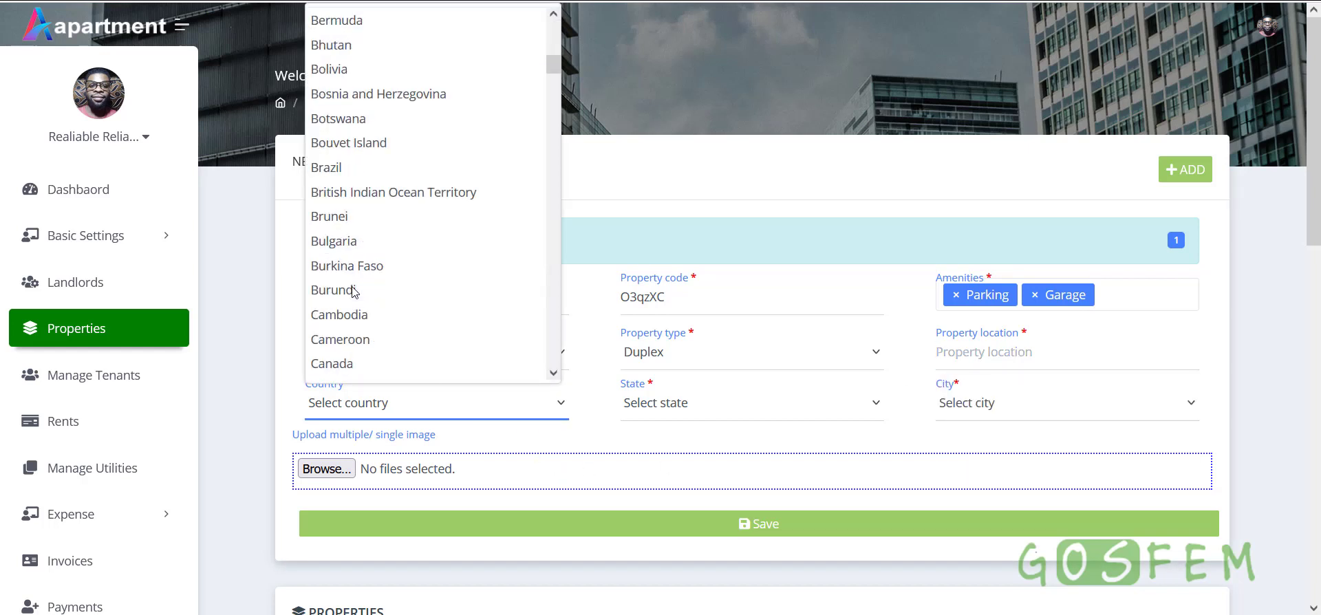
{"action": "left_click", "coordinate": [358, 241]}
{"action": "left_click", "coordinate": [676, 410]}
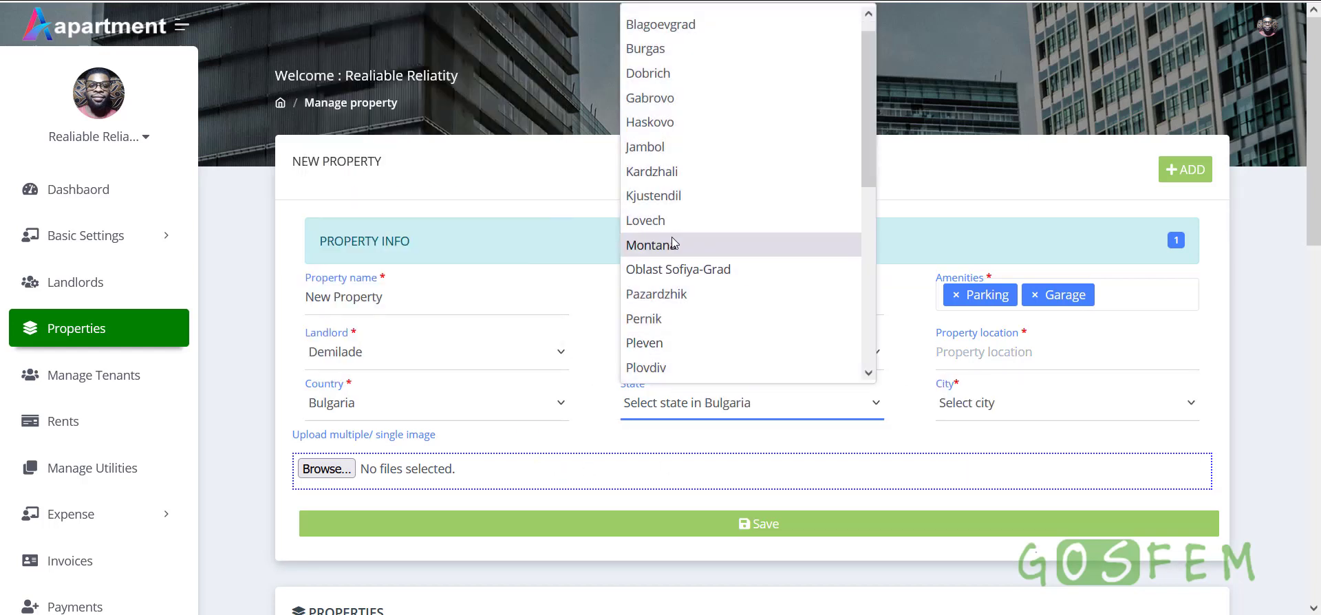
{"action": "left_click", "coordinate": [682, 238]}
{"action": "left_click", "coordinate": [1011, 408]}
{"action": "left_click", "coordinate": [998, 294]}
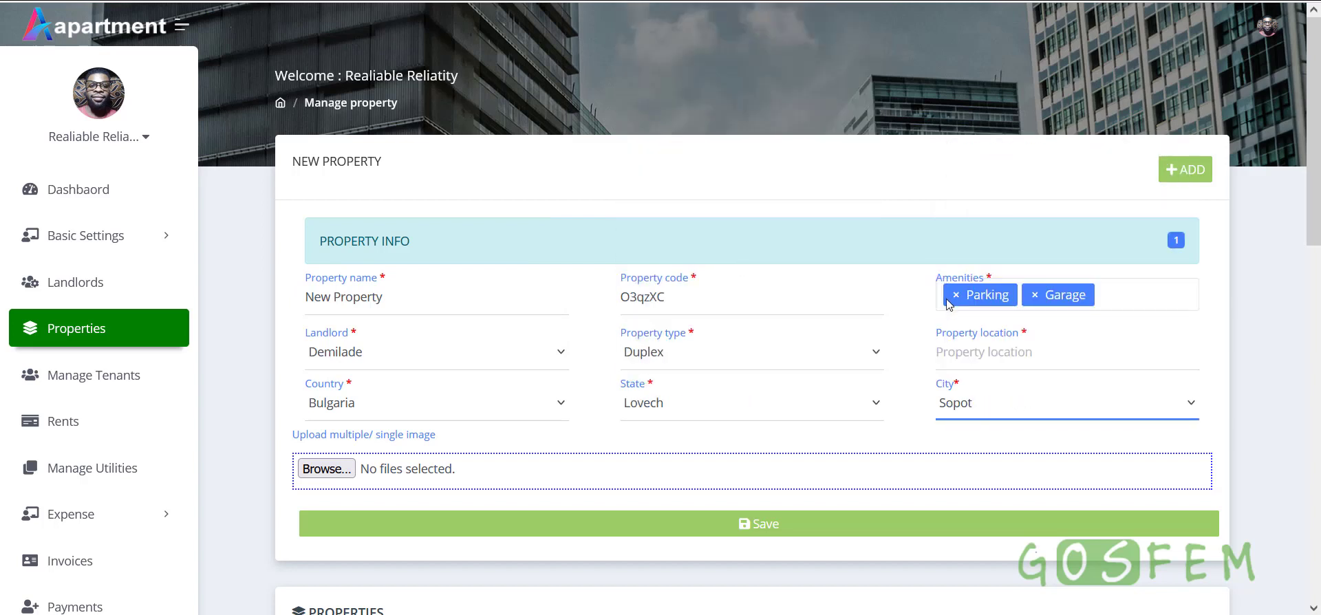
Enter Bulgaria as the property location and save the property
{"action": "left_click", "coordinate": [998, 352]}
{"action": "type", "text": "Bul"}
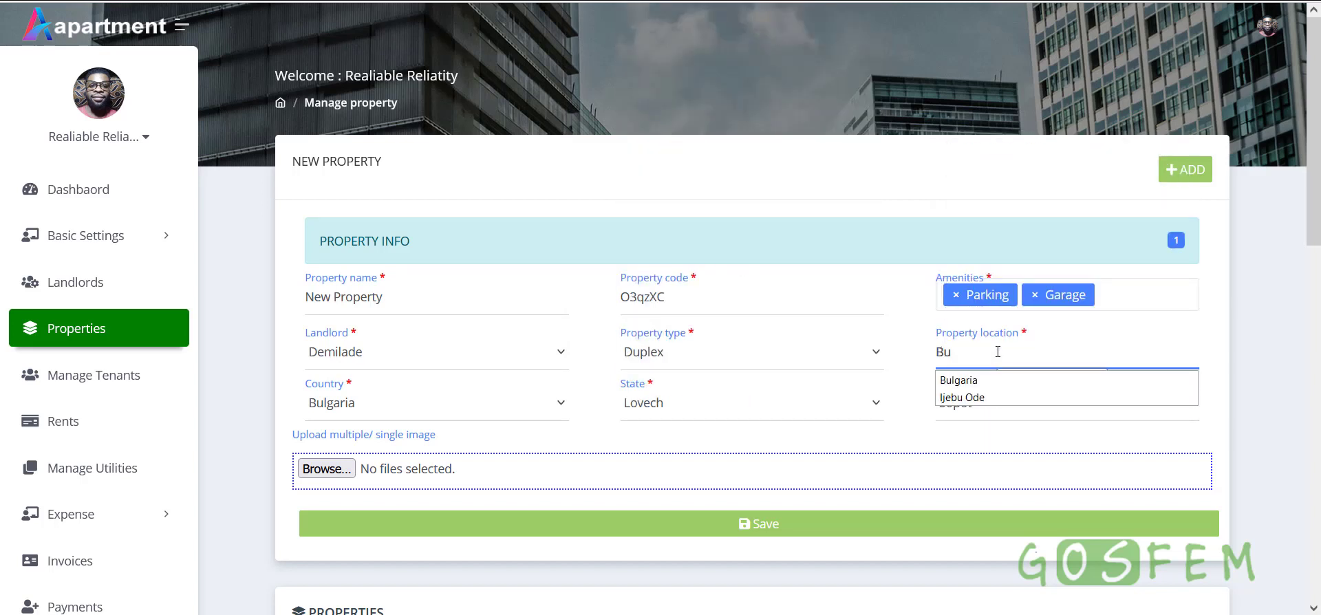
{"action": "left_click", "coordinate": [963, 378]}
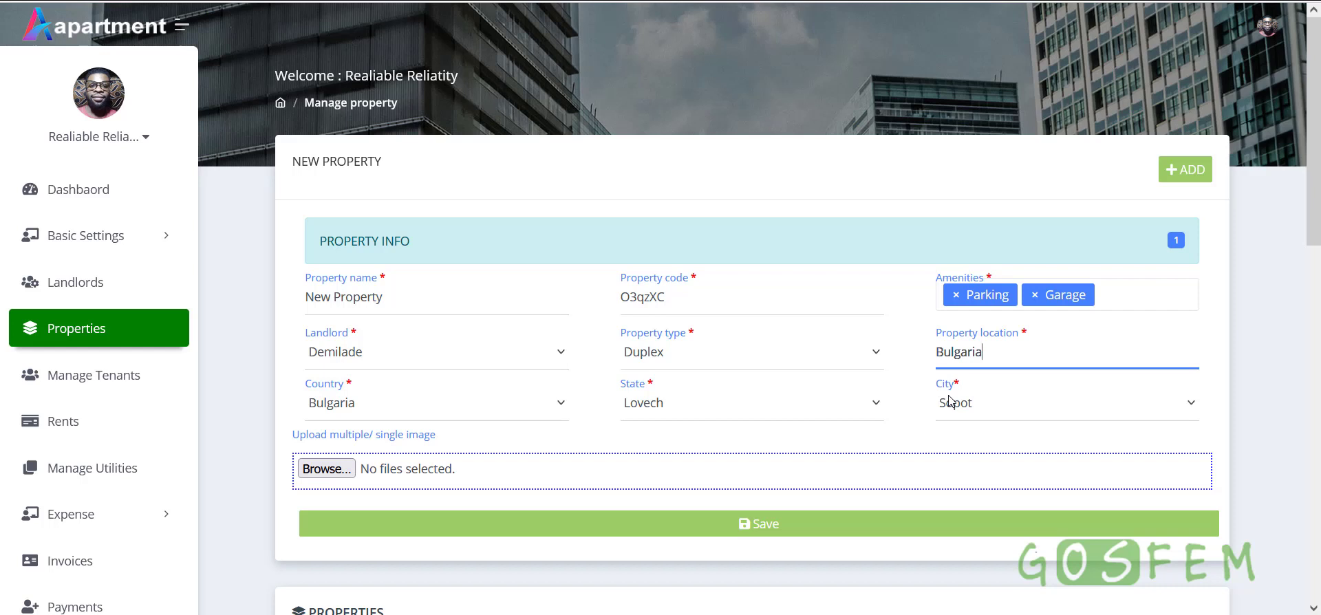
{"action": "scroll", "coordinate": [908, 399], "scroll_direction": "down", "scroll_amount": 2}
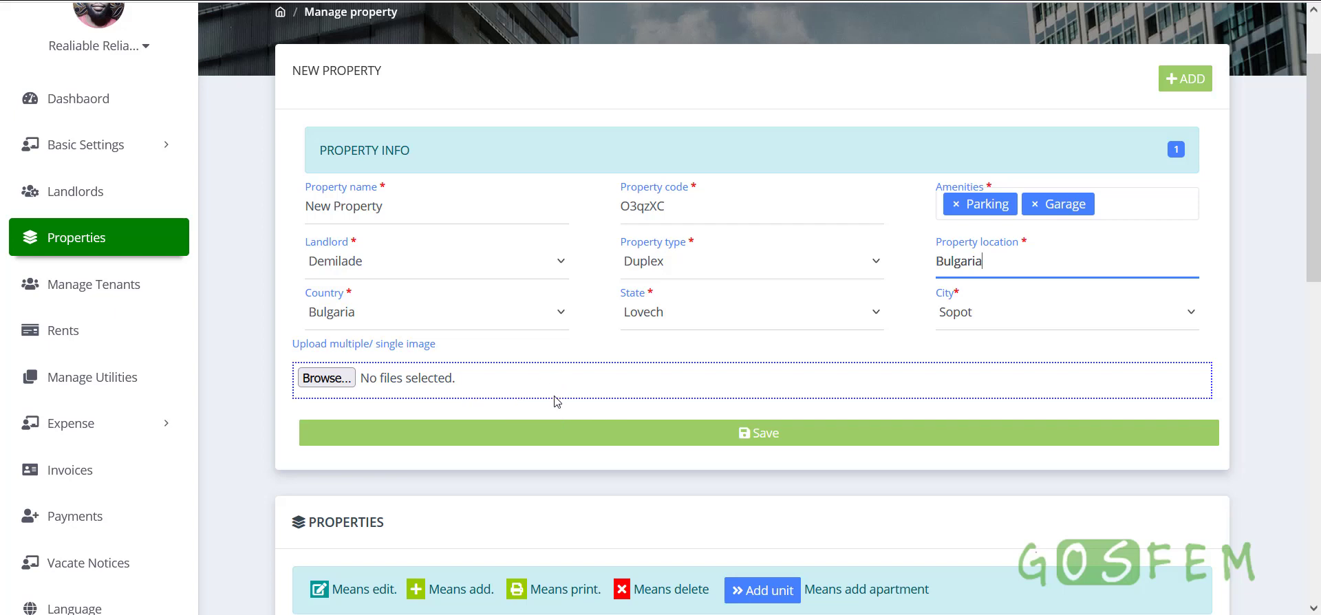
{"action": "scroll", "coordinate": [554, 404], "scroll_direction": "down", "scroll_amount": 2}
{"action": "left_click", "coordinate": [748, 356]}
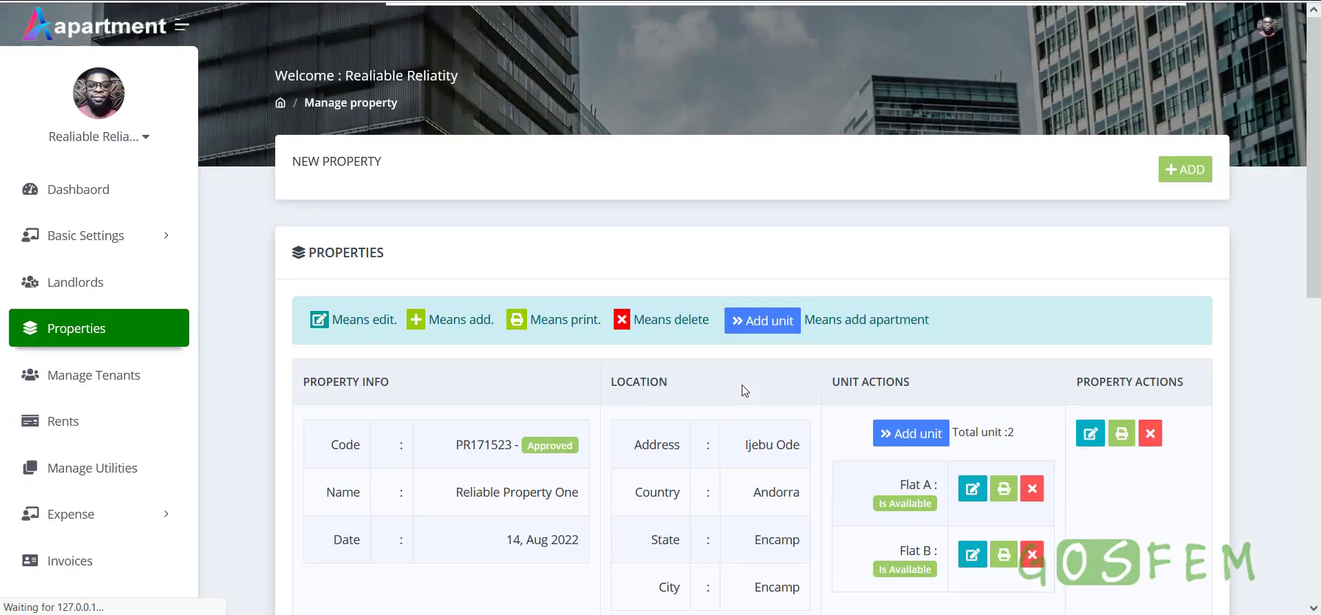
Find the New Property row (Bulgaria, zero units) and open its Add unit form
{"action": "scroll", "coordinate": [743, 404], "scroll_direction": "down", "scroll_amount": 6}
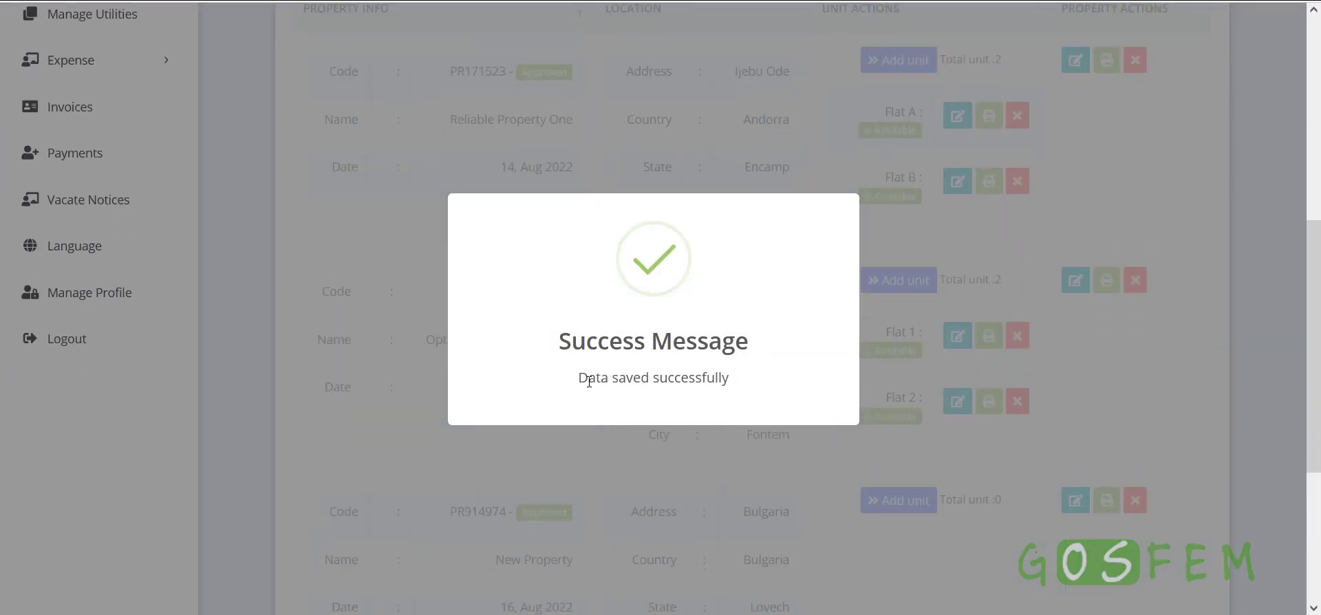
{"action": "left_click_drag", "start_coordinate": [587, 377], "coordinate": [741, 383]}
{"action": "scroll", "coordinate": [747, 432], "scroll_direction": "down", "scroll_amount": 4}
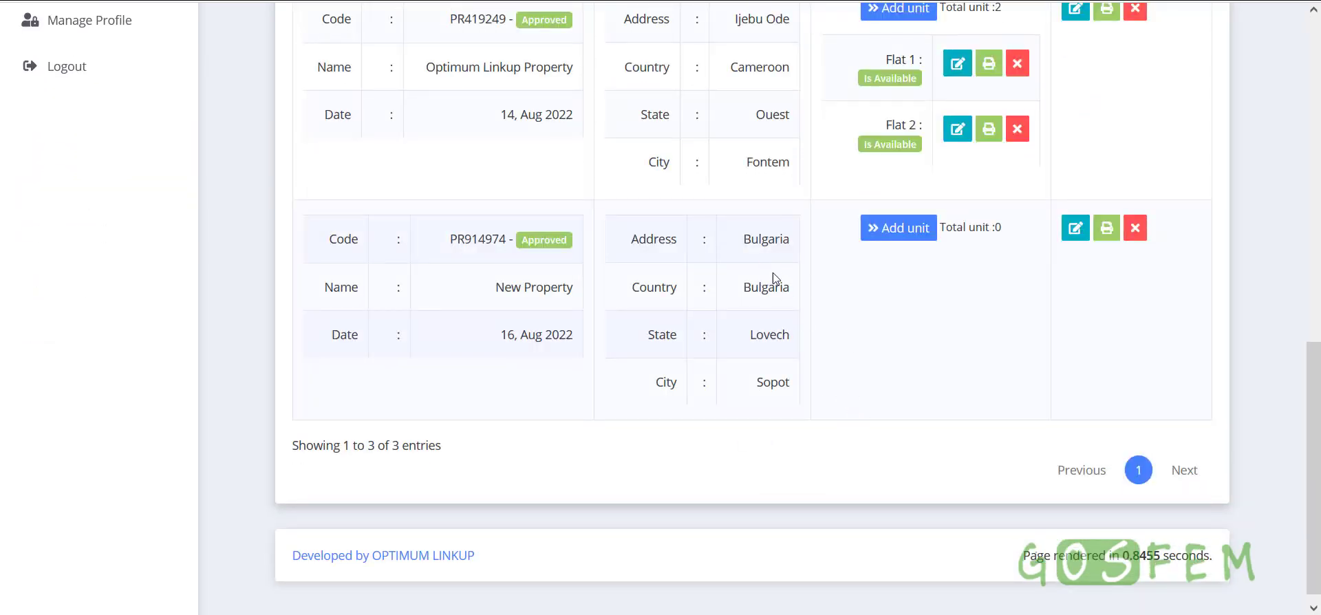
{"action": "left_click_drag", "start_coordinate": [743, 250], "coordinate": [793, 253]}
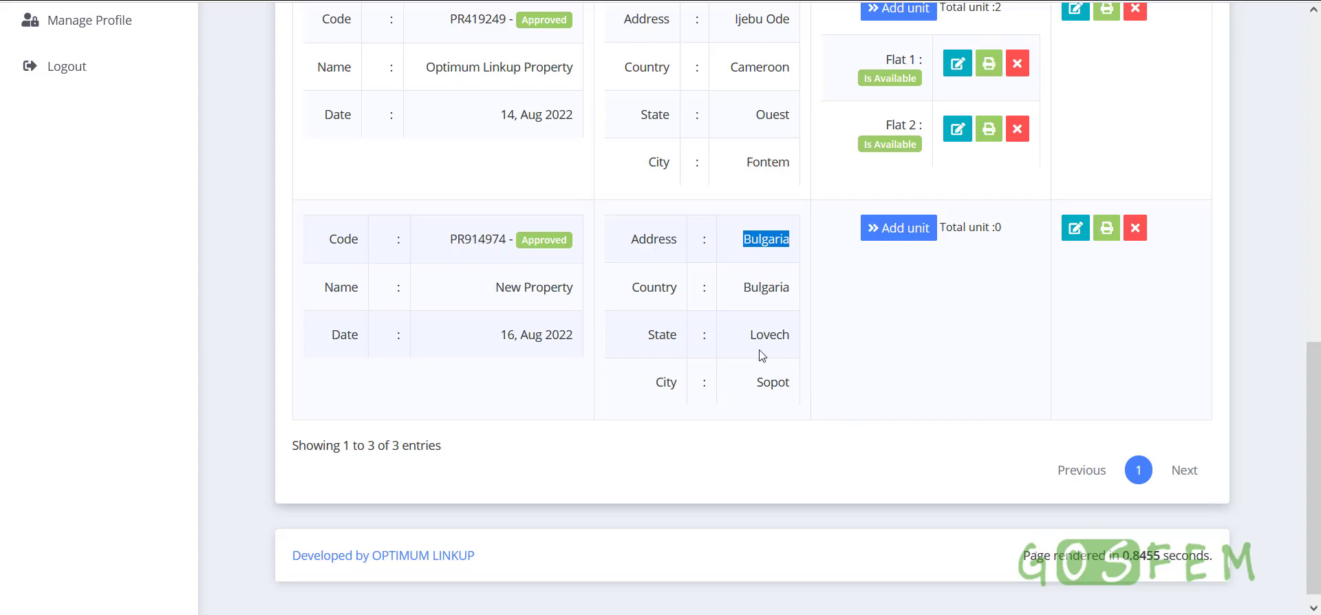
{"action": "scroll", "coordinate": [762, 355], "scroll_direction": "up", "scroll_amount": 3}
{"action": "scroll", "coordinate": [762, 385], "scroll_direction": "down", "scroll_amount": 3}
{"action": "left_click", "coordinate": [953, 306]}
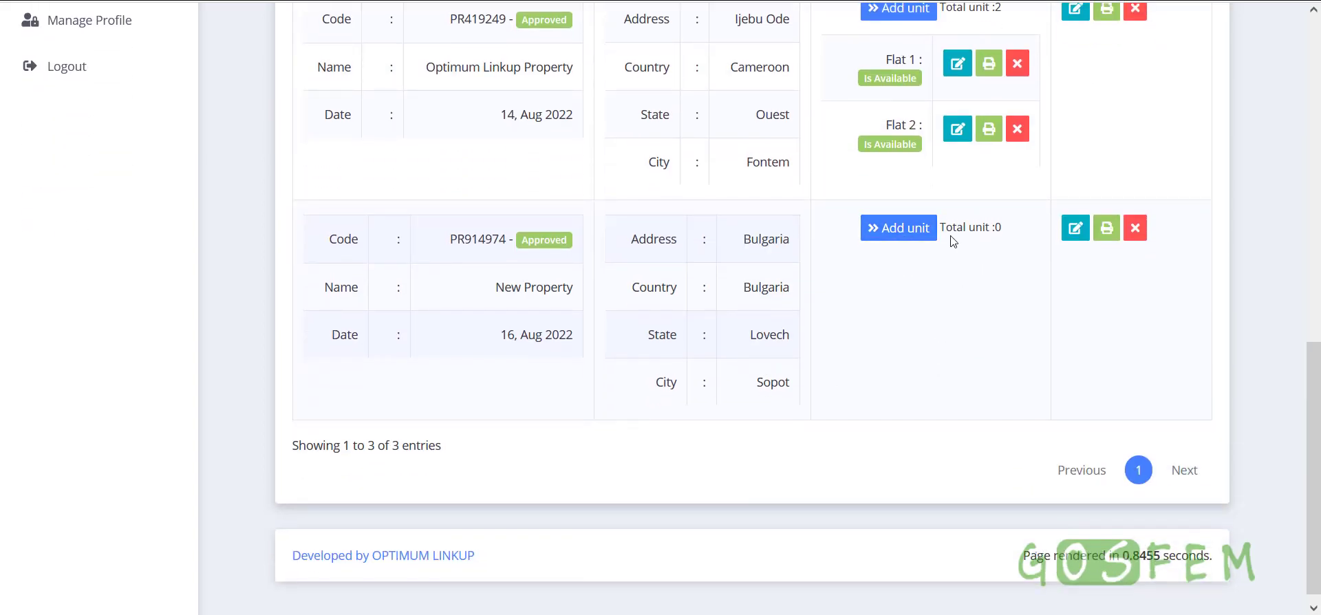
{"action": "left_click_drag", "start_coordinate": [946, 229], "coordinate": [993, 230]}
{"action": "left_click", "coordinate": [989, 309]}
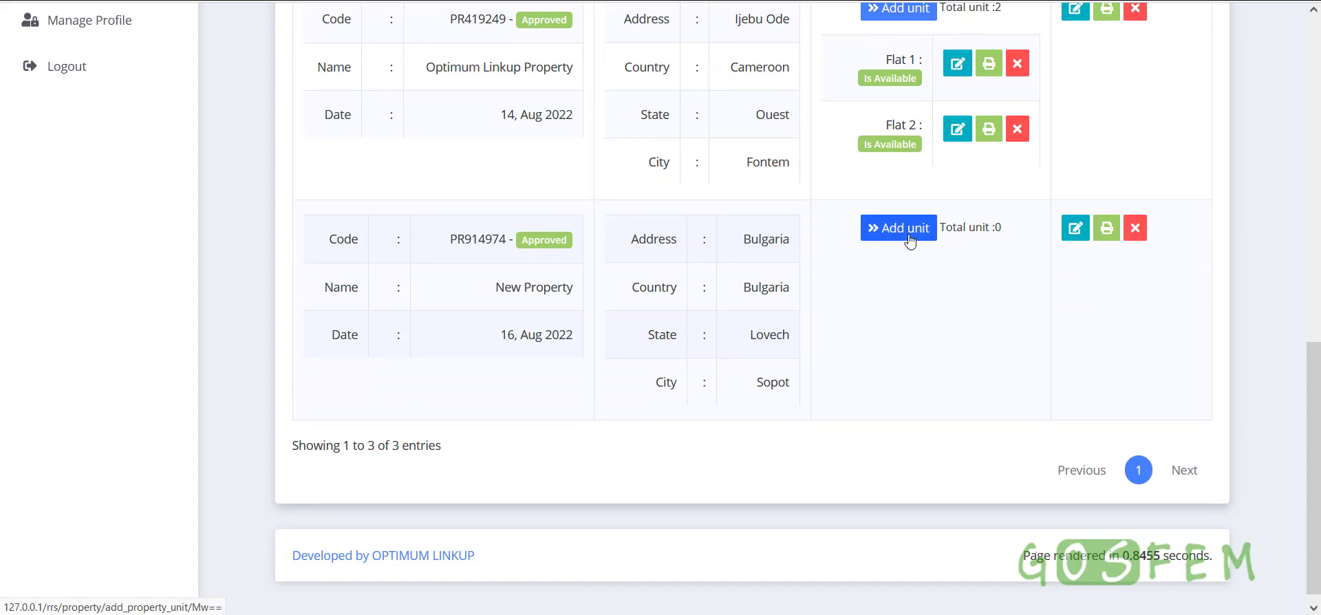
{"action": "scroll", "coordinate": [920, 383], "scroll_direction": "up", "scroll_amount": 1}
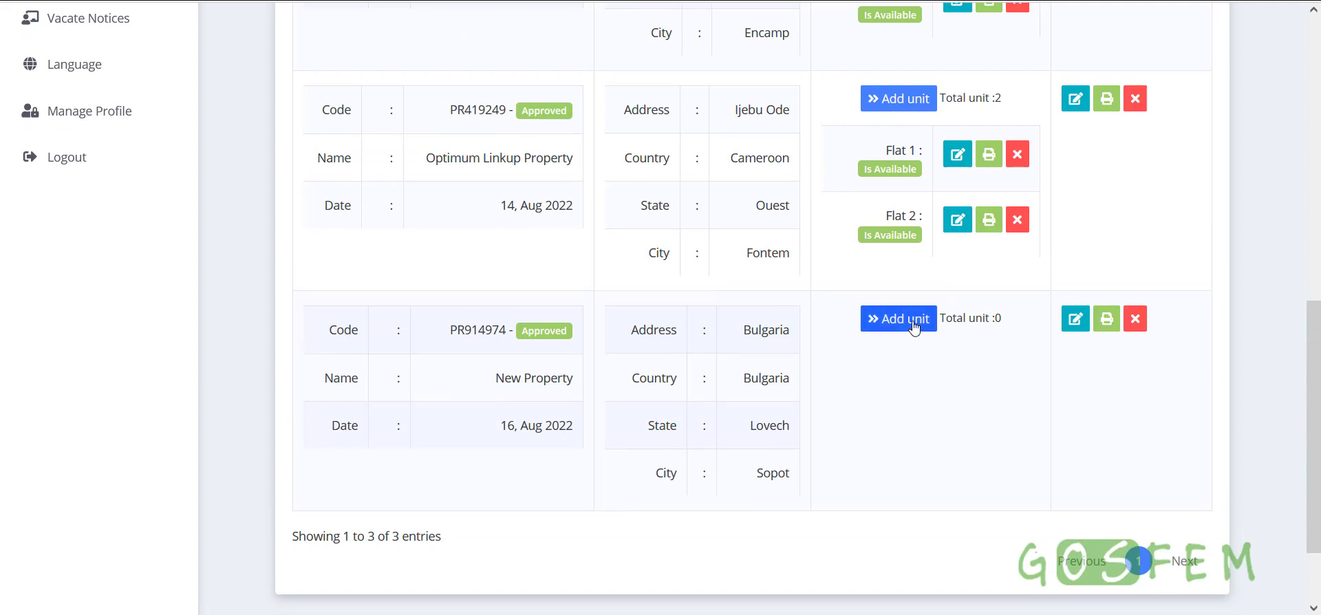
{"action": "left_click", "coordinate": [915, 325]}
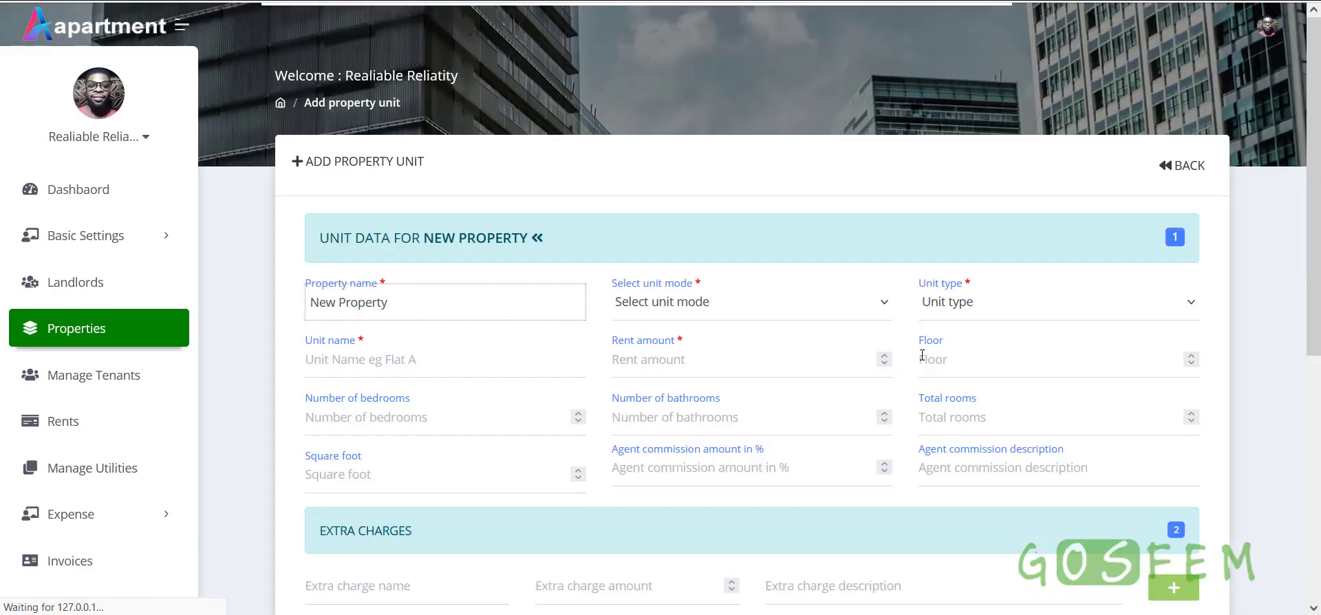
Name the unit Flat A under New Property
{"action": "scroll", "coordinate": [894, 354], "scroll_direction": "down", "scroll_amount": 1}
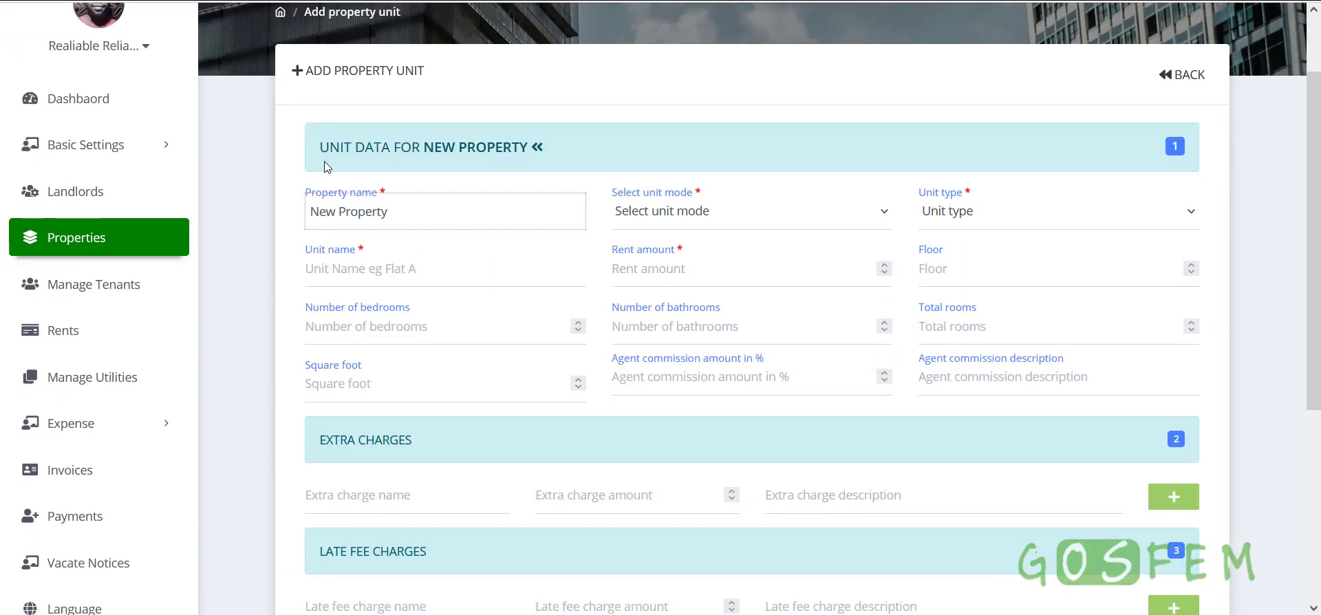
{"action": "left_click_drag", "start_coordinate": [421, 219], "coordinate": [316, 226]}
{"action": "left_click", "coordinate": [638, 142]}
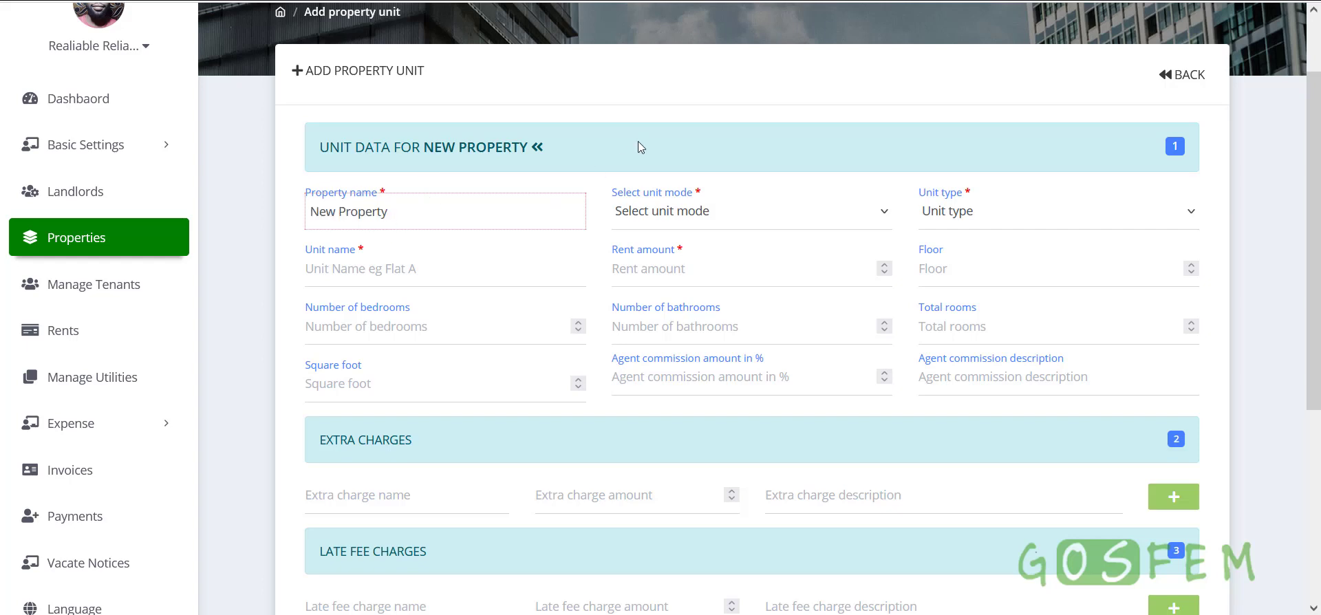
{"action": "left_click", "coordinate": [357, 280]}
{"action": "type", "text": "Flas"}
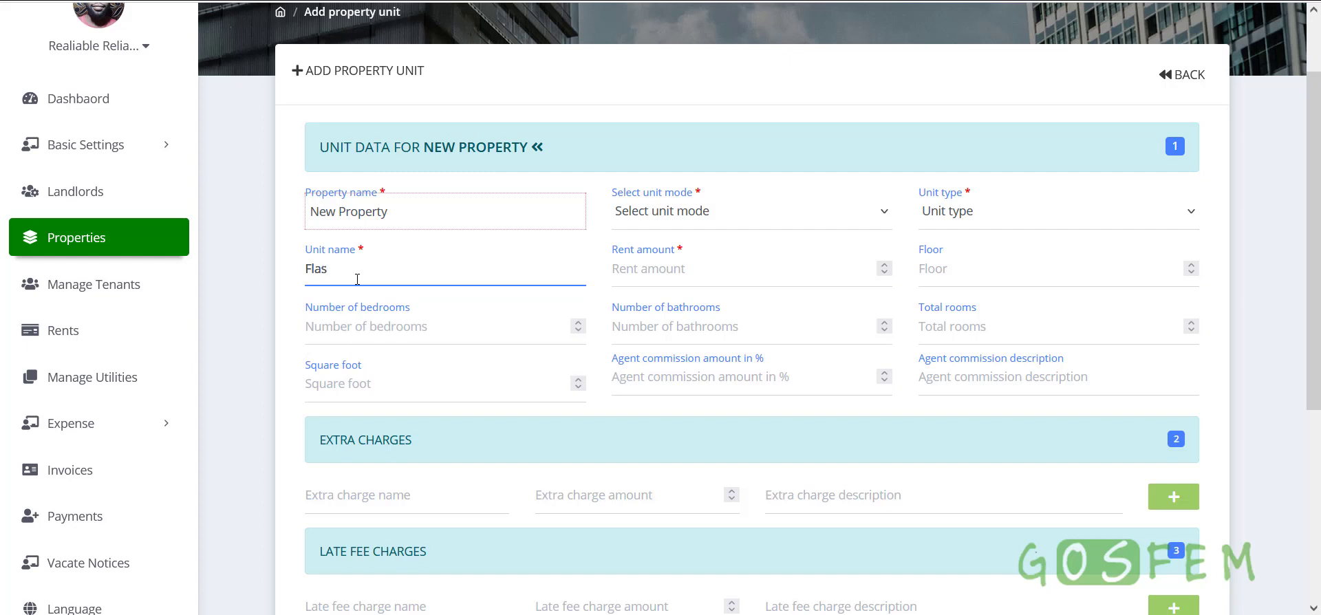
{"action": "key", "text": "BackSpace"}
{"action": "type", "text": "t "}
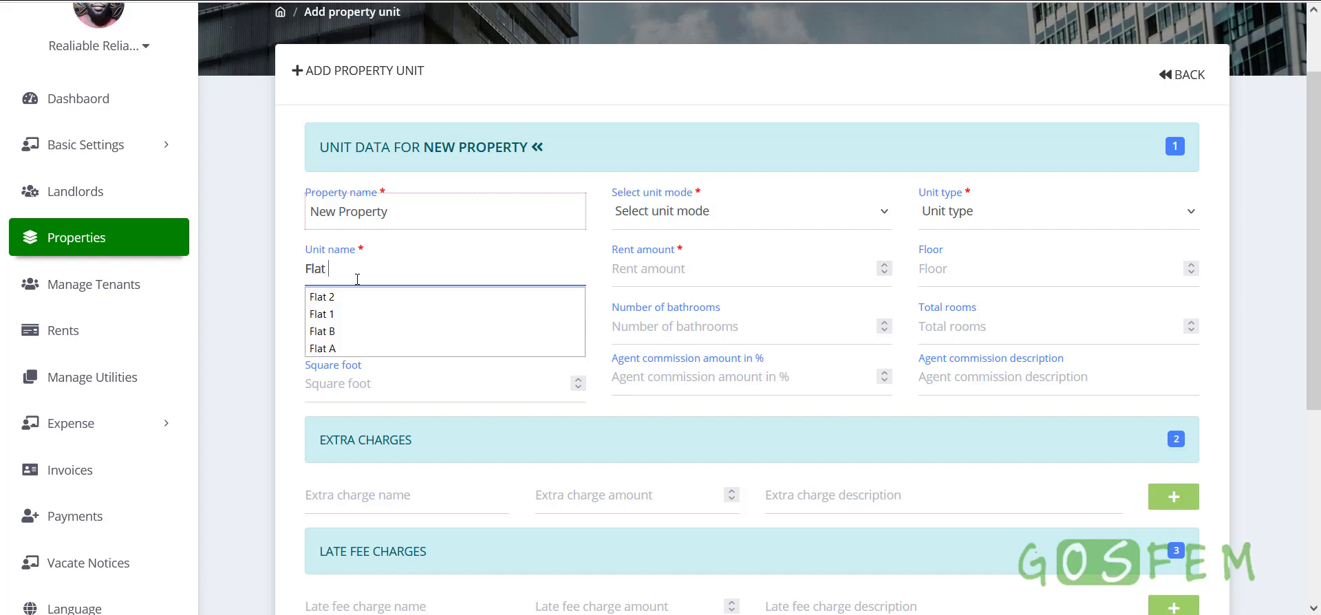
{"action": "type", "text": "A"}
{"action": "left_click", "coordinate": [288, 256]}
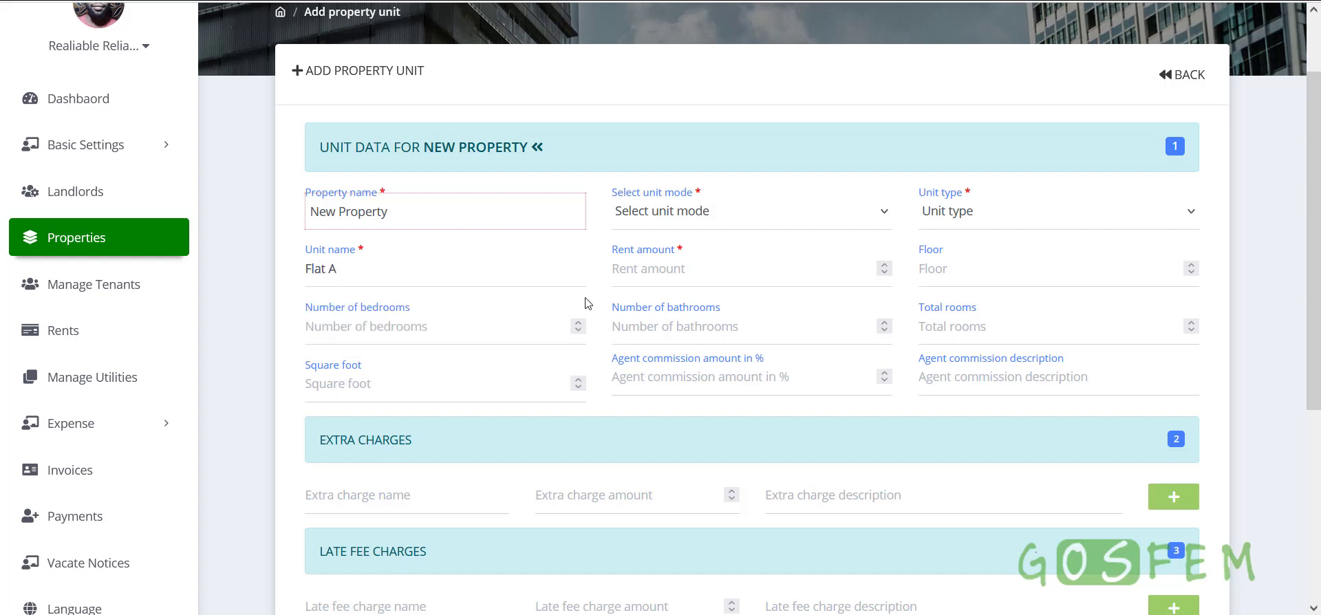
Enter rent 300000, floor 1, 3 bedrooms, 4 bathrooms and 3 total rooms
{"action": "left_click", "coordinate": [651, 269]}
{"action": "type", "text": "50"}
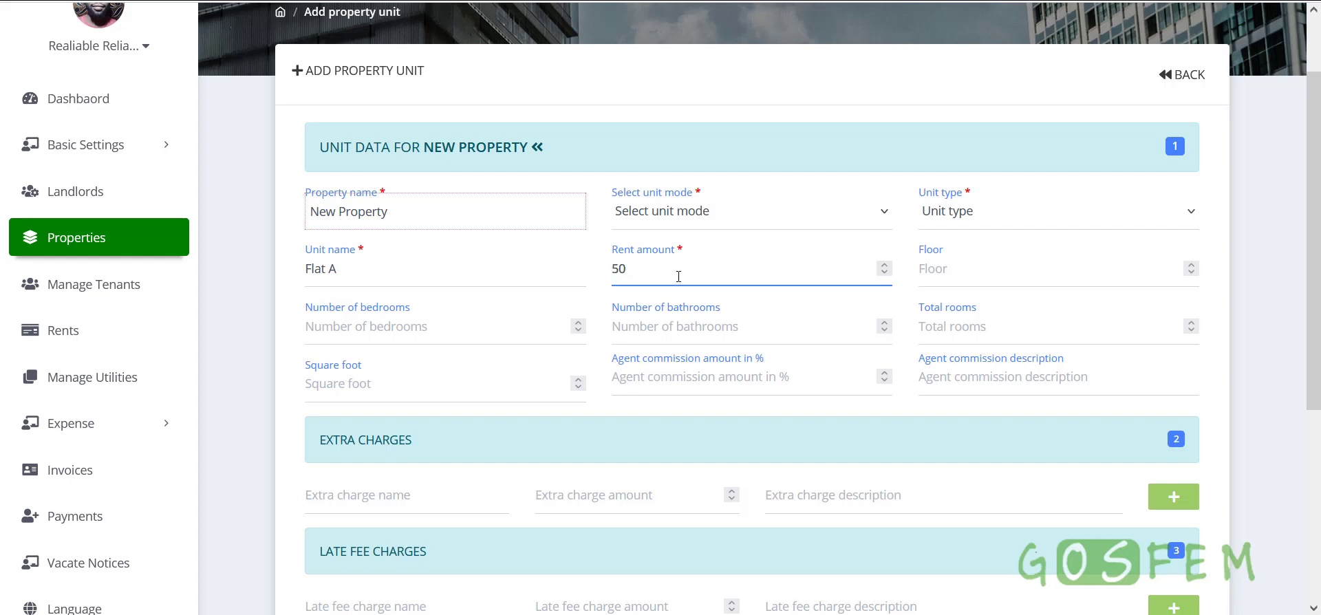
{"action": "key", "text": "BackSpace"}
{"action": "key", "text": "BackSpace"}
{"action": "type", "text": "30000"}
{"action": "left_click", "coordinate": [985, 273]}
{"action": "type", "text": "1"}
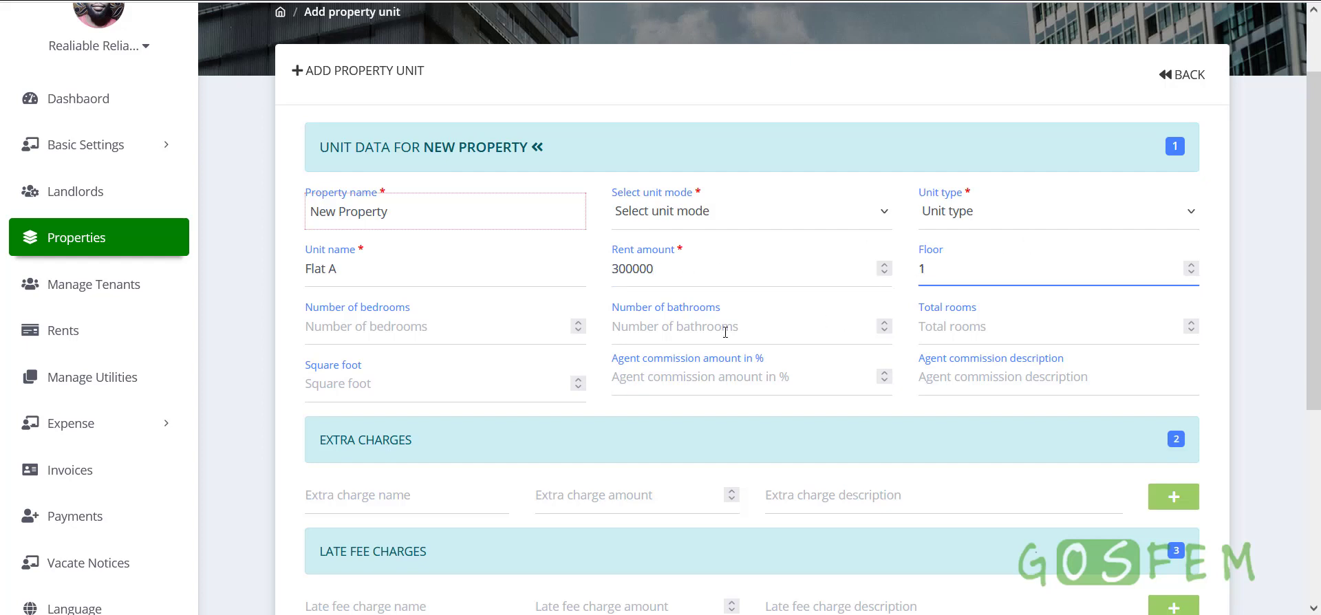
{"action": "left_click", "coordinate": [455, 332]}
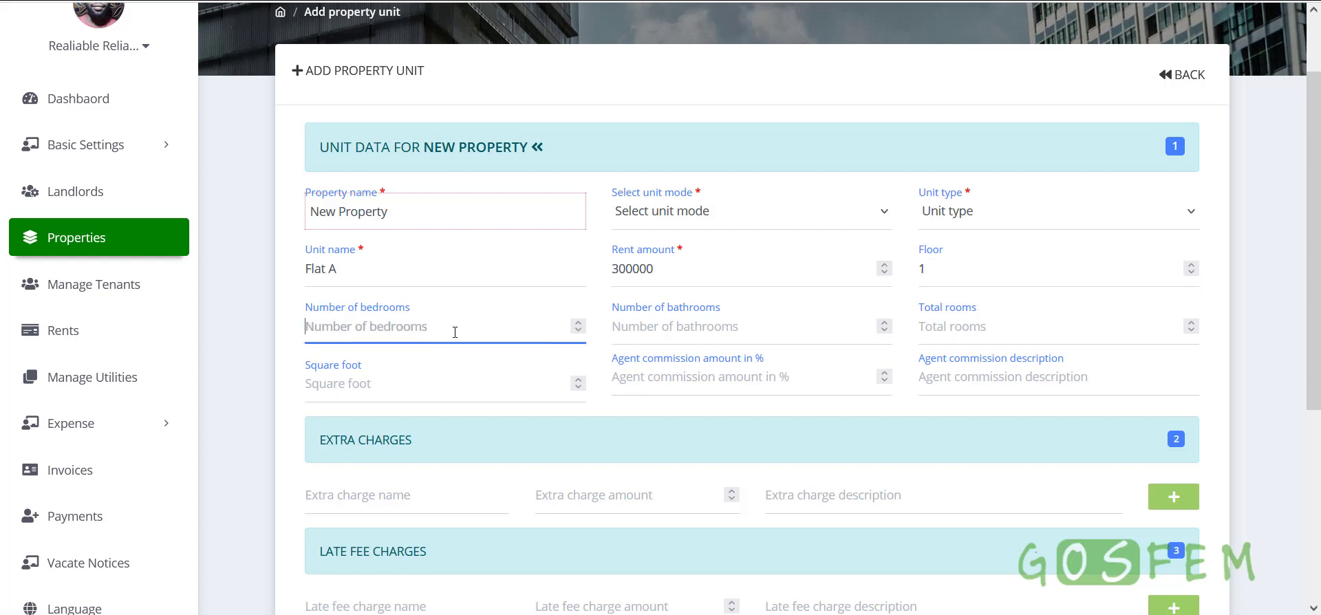
{"action": "type", "text": "3"}
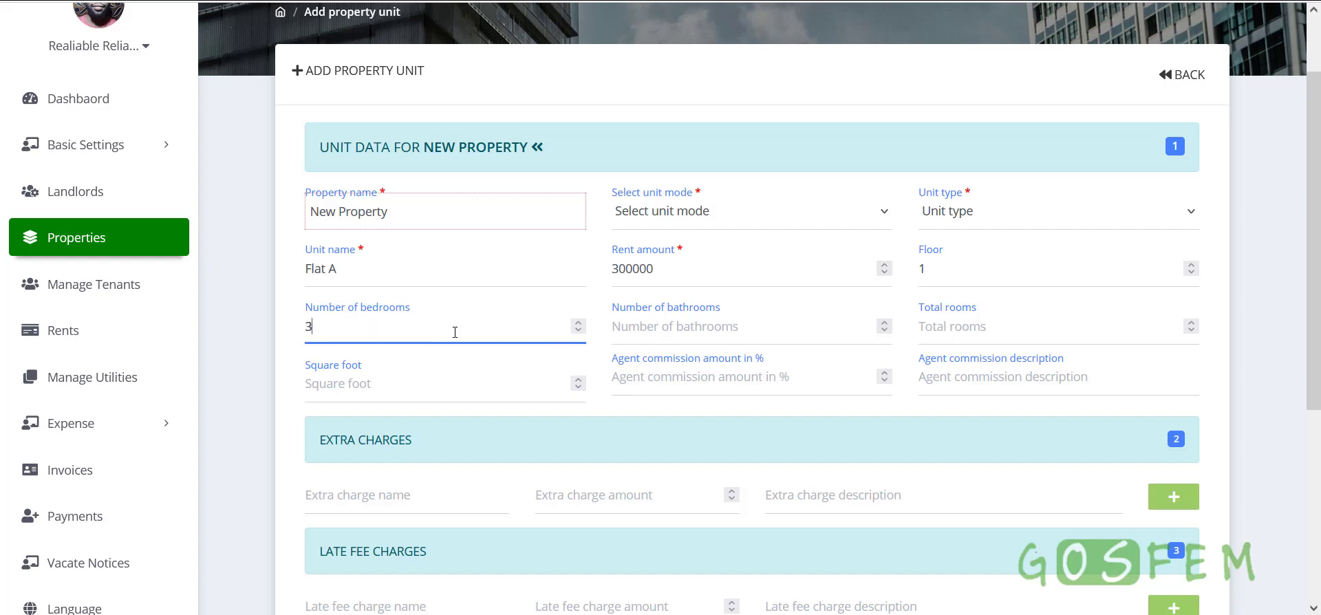
{"action": "left_click", "coordinate": [659, 324]}
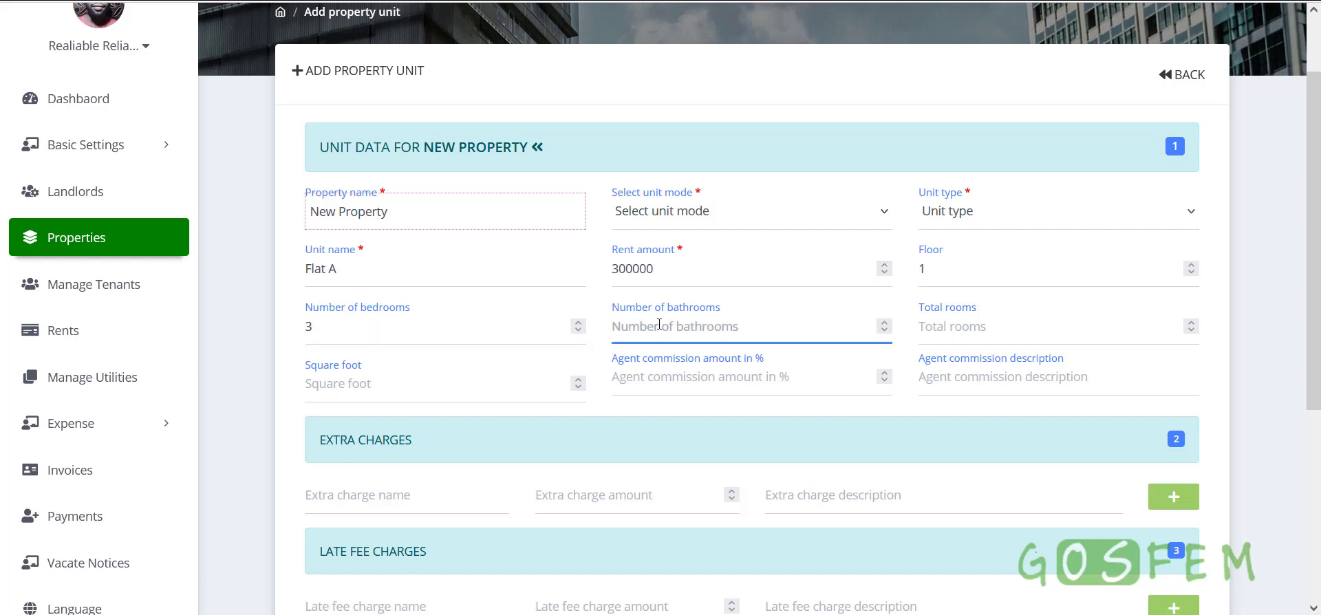
{"action": "type", "text": "4"}
{"action": "left_click", "coordinate": [1037, 326]}
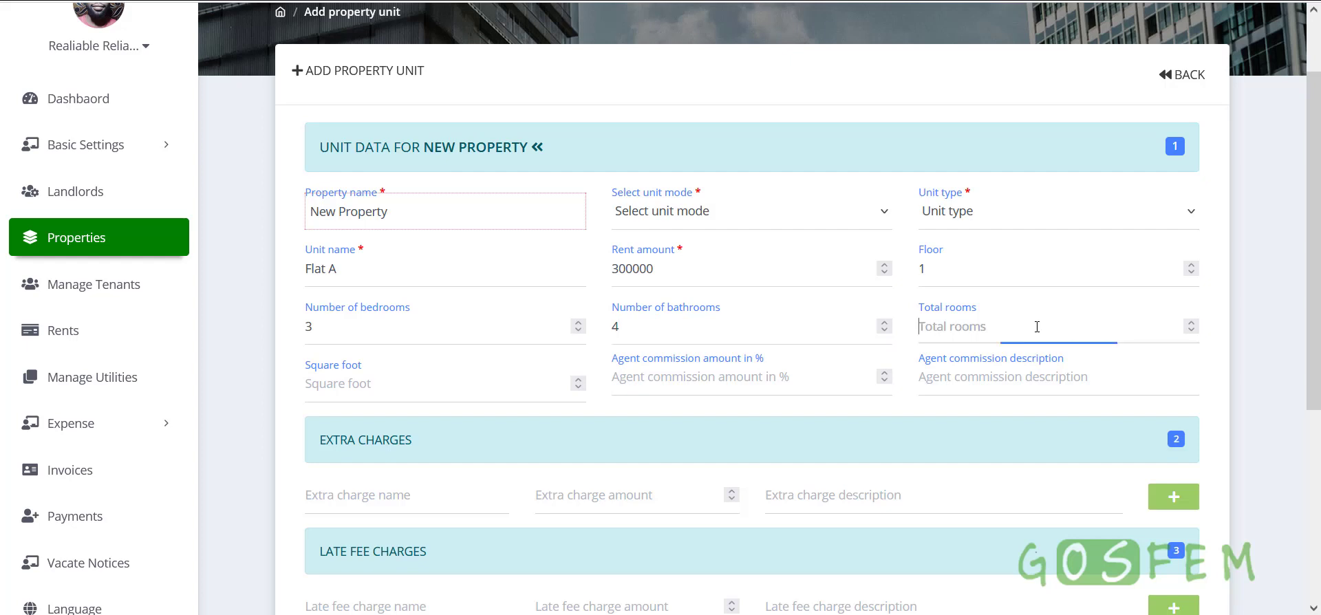
{"action": "type", "text": "3"}
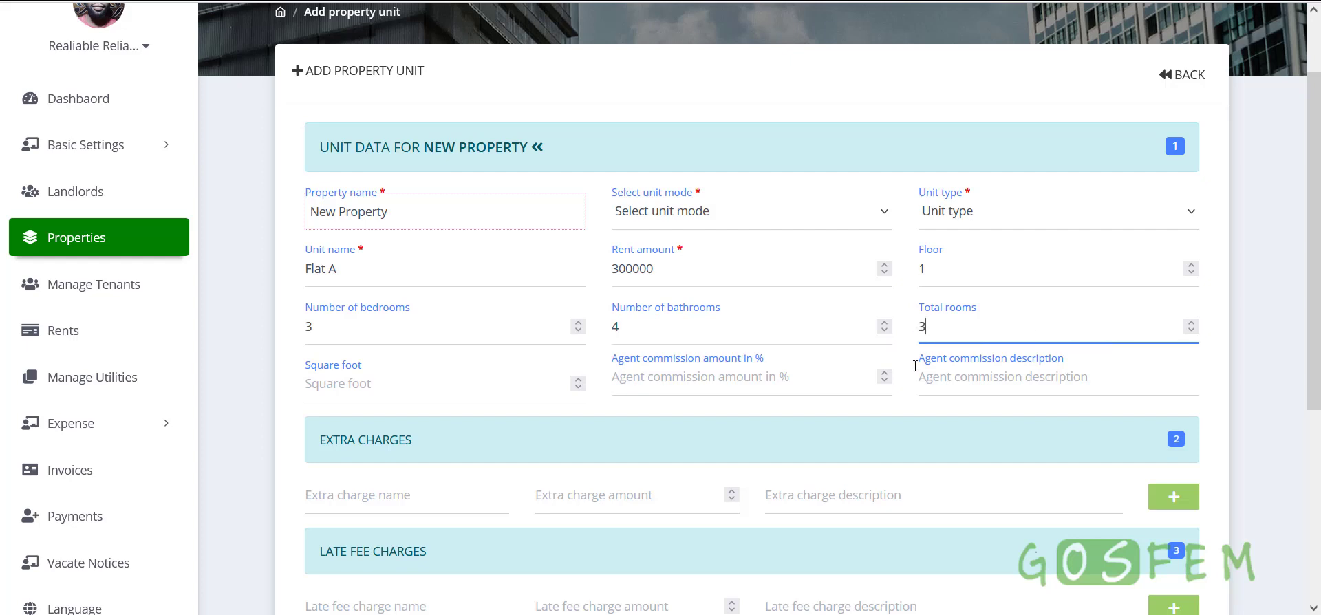
Set 340 sq ft and 10% agent commission, and correct the rent to 350000
{"action": "left_click", "coordinate": [386, 396]}
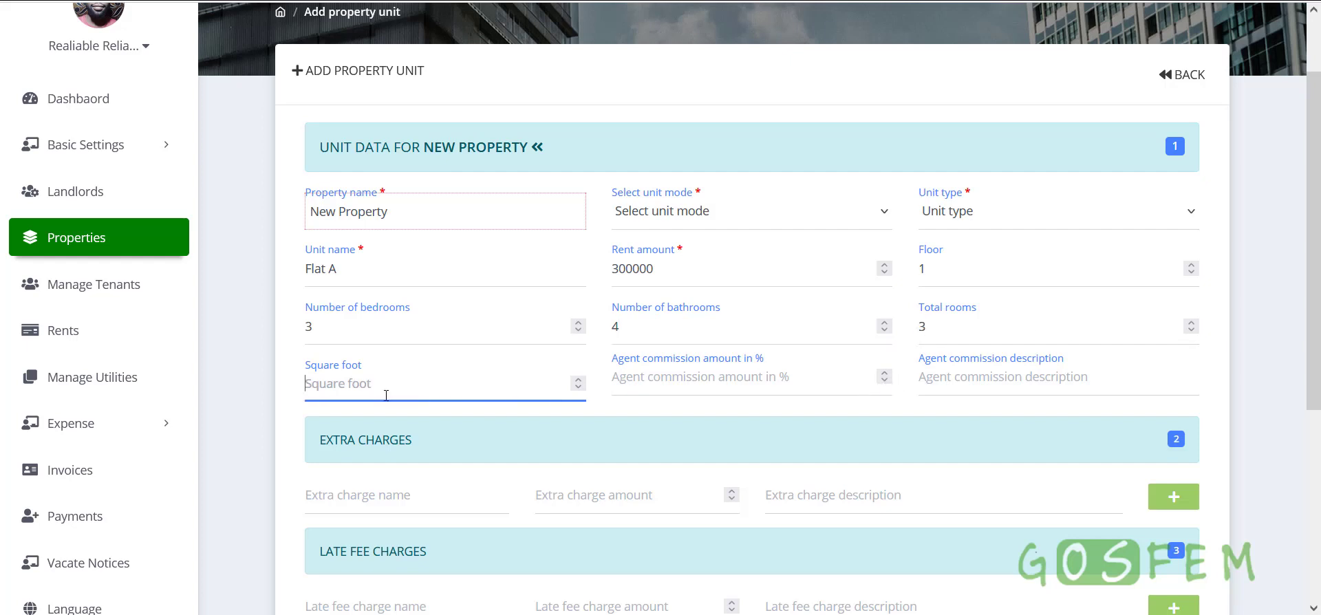
{"action": "type", "text": "340"}
{"action": "left_click", "coordinate": [713, 389]}
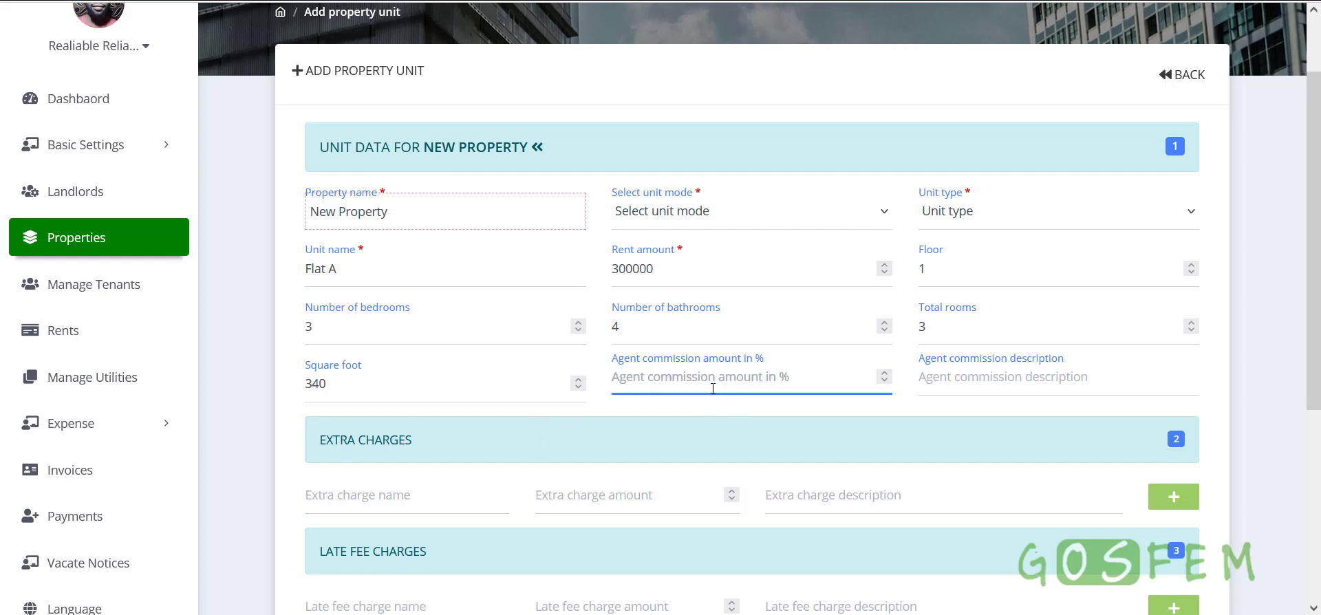
{"action": "type", "text": "1"}
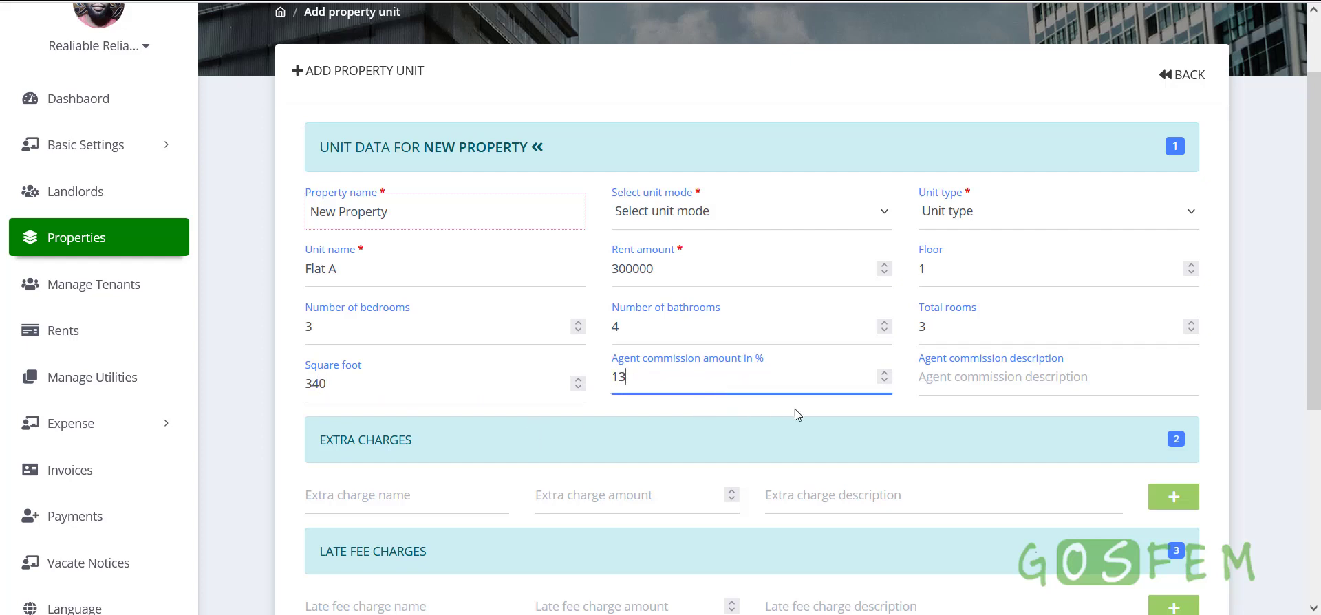
{"action": "type", "text": "3"}
{"action": "key", "text": "BackSpace"}
{"action": "type", "text": "0"}
{"action": "left_click_drag", "start_coordinate": [620, 268], "coordinate": [627, 268]}
{"action": "type", "text": "5"}
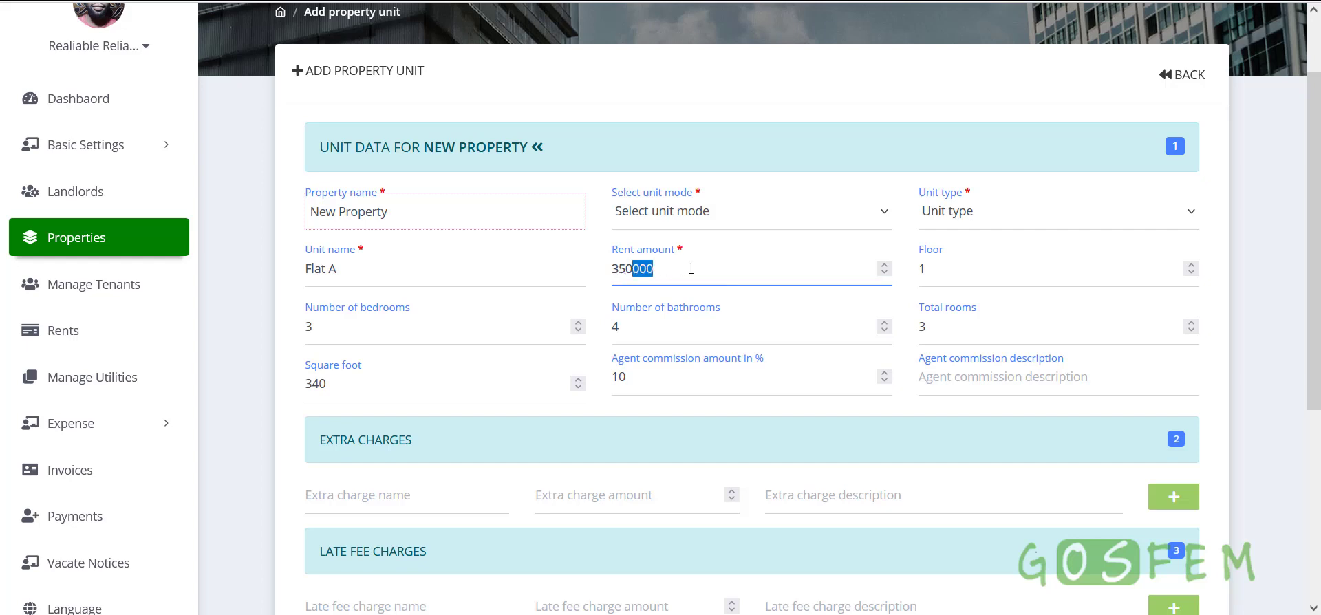
Fill the commission description from the suggested entry
{"action": "left_click_drag", "start_coordinate": [636, 377], "coordinate": [593, 382]}
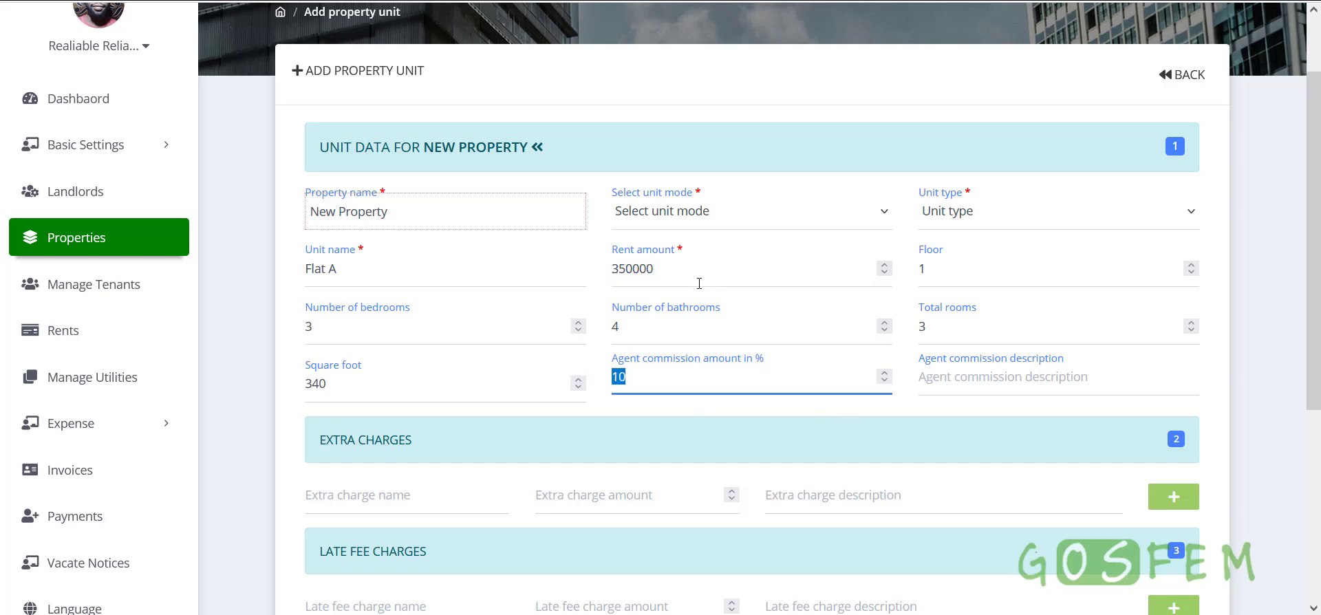
{"action": "left_click_drag", "start_coordinate": [691, 269], "coordinate": [590, 268]}
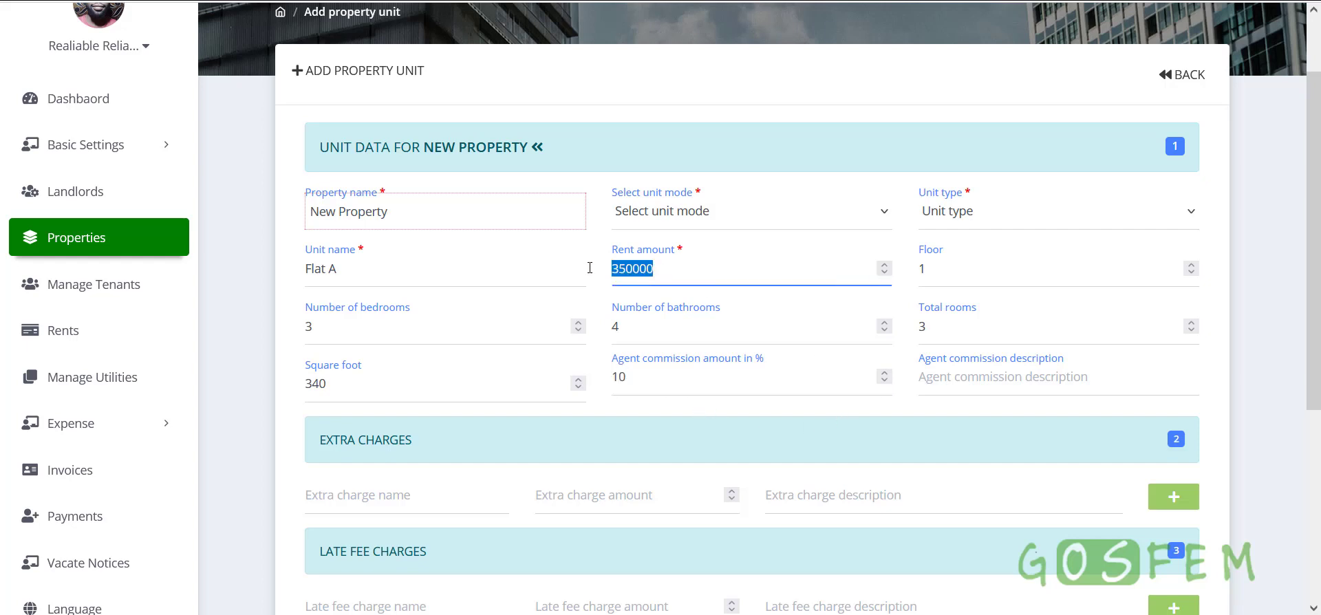
{"action": "left_click", "coordinate": [963, 377]}
{"action": "left_click", "coordinate": [948, 437]}
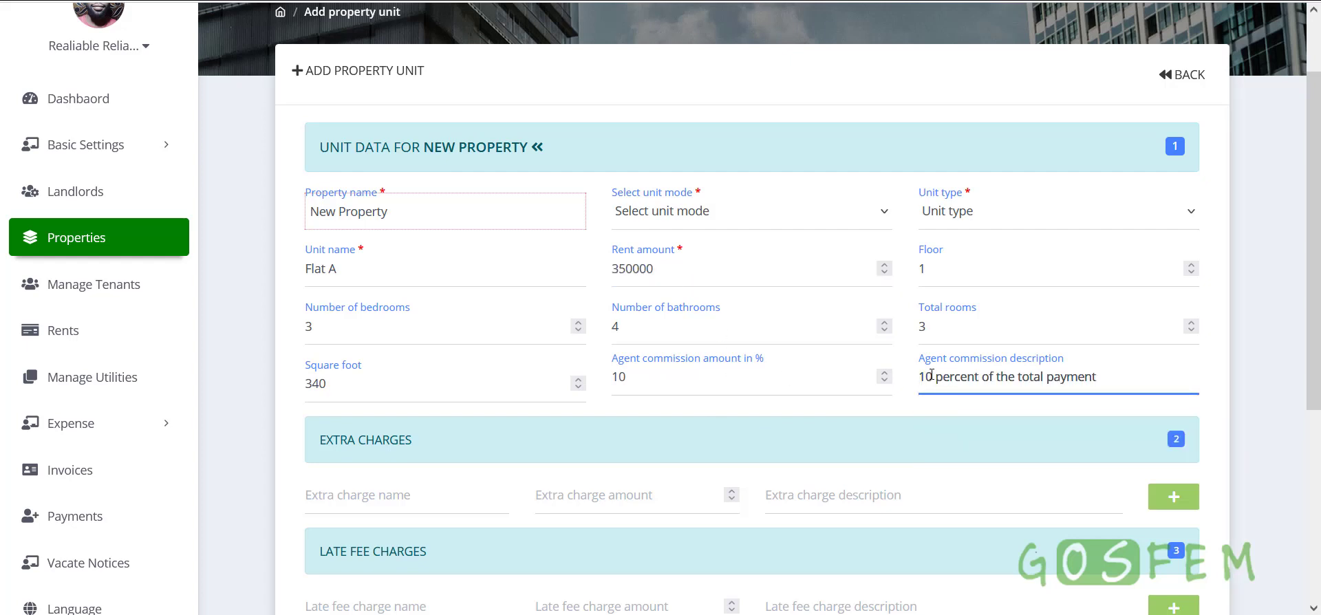
{"action": "left_click_drag", "start_coordinate": [934, 377], "coordinate": [860, 377]}
{"action": "left_click", "coordinate": [829, 411]}
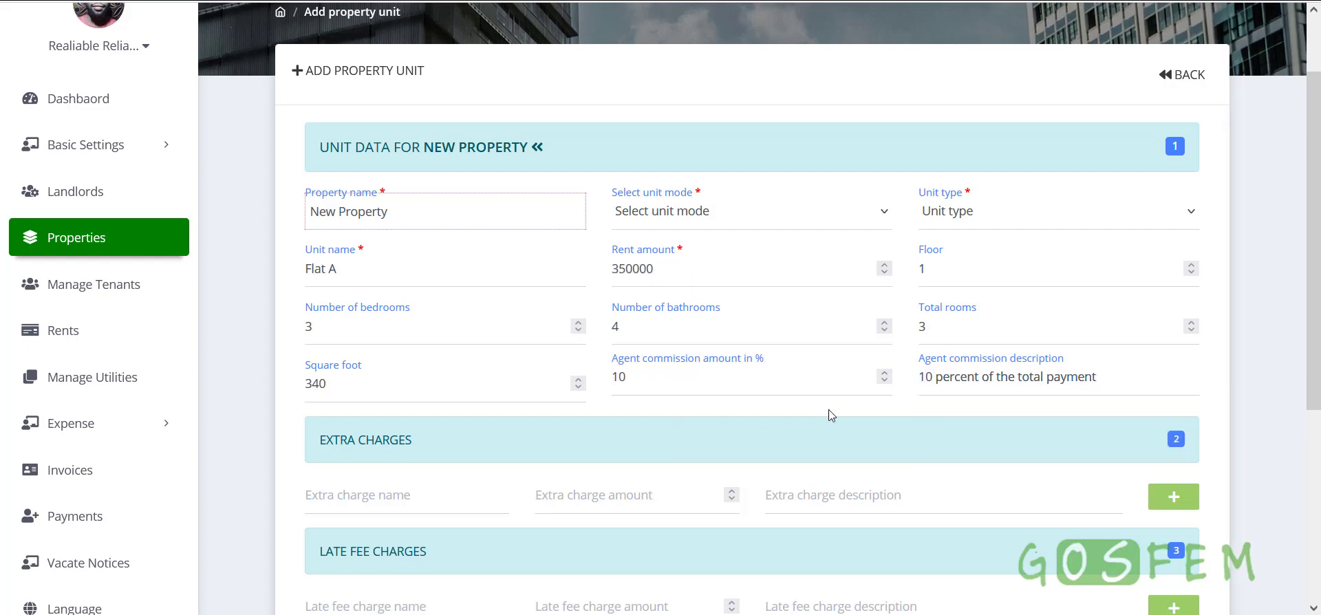
{"action": "scroll", "coordinate": [765, 453], "scroll_direction": "down", "scroll_amount": 4}
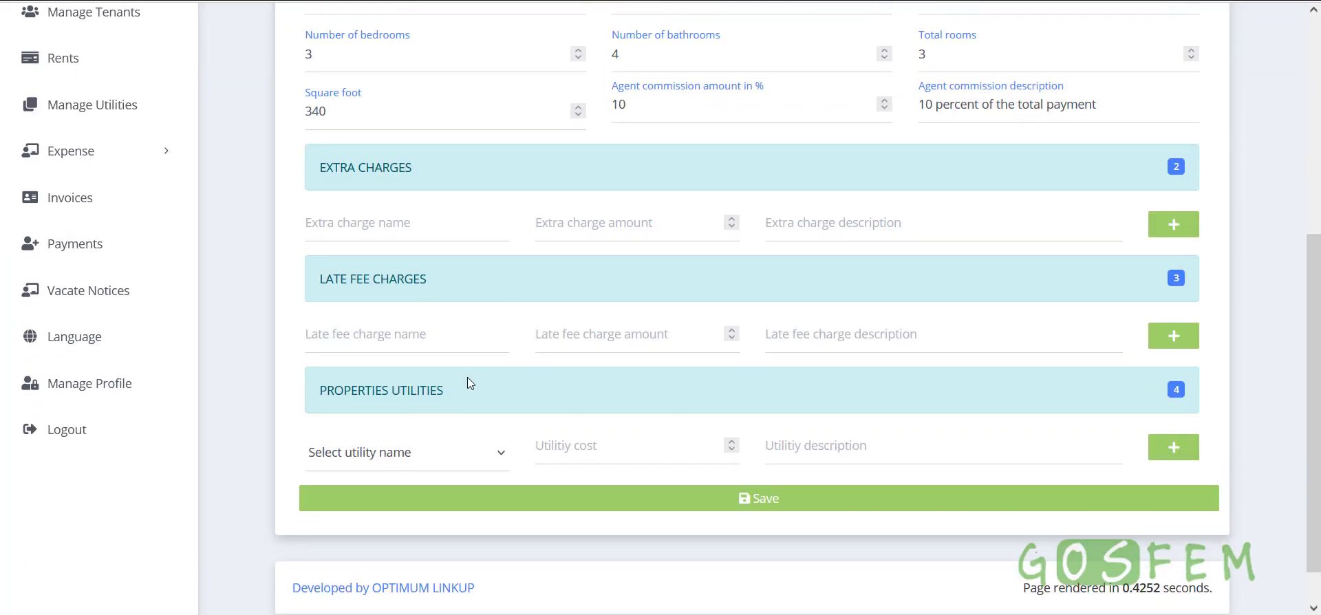
Set up two extra charge rows in the Extra Charges section
{"action": "left_click_drag", "start_coordinate": [309, 181], "coordinate": [416, 172]}
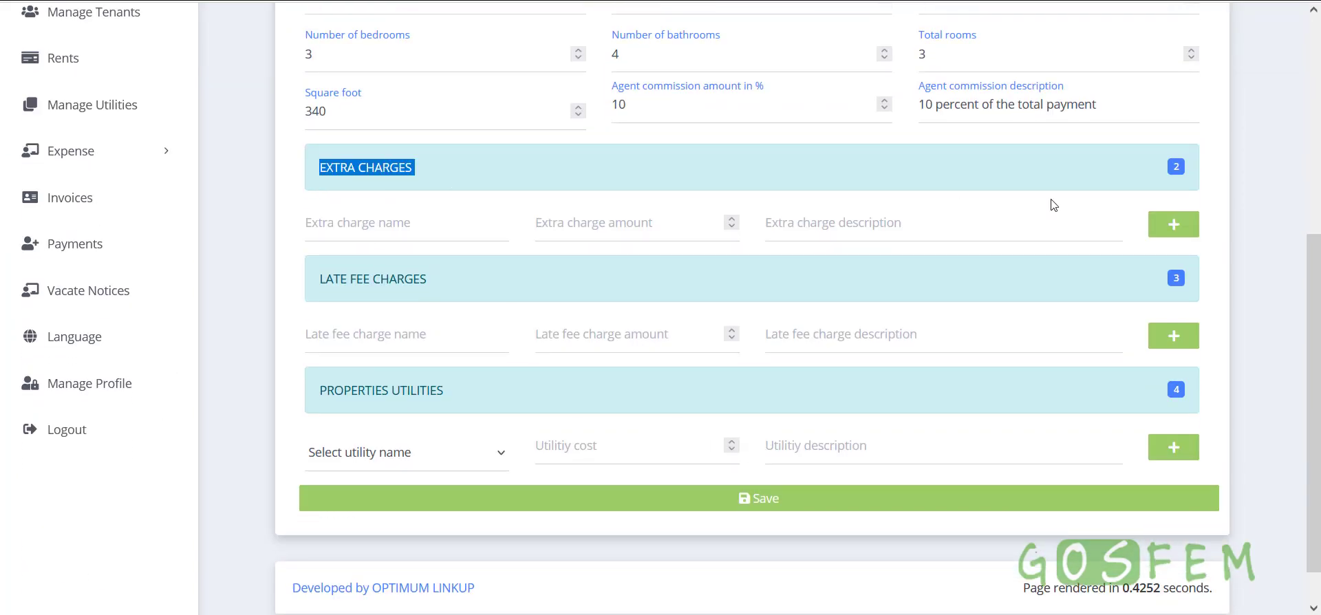
{"action": "left_click", "coordinate": [1165, 225]}
{"action": "left_click", "coordinate": [1164, 226]}
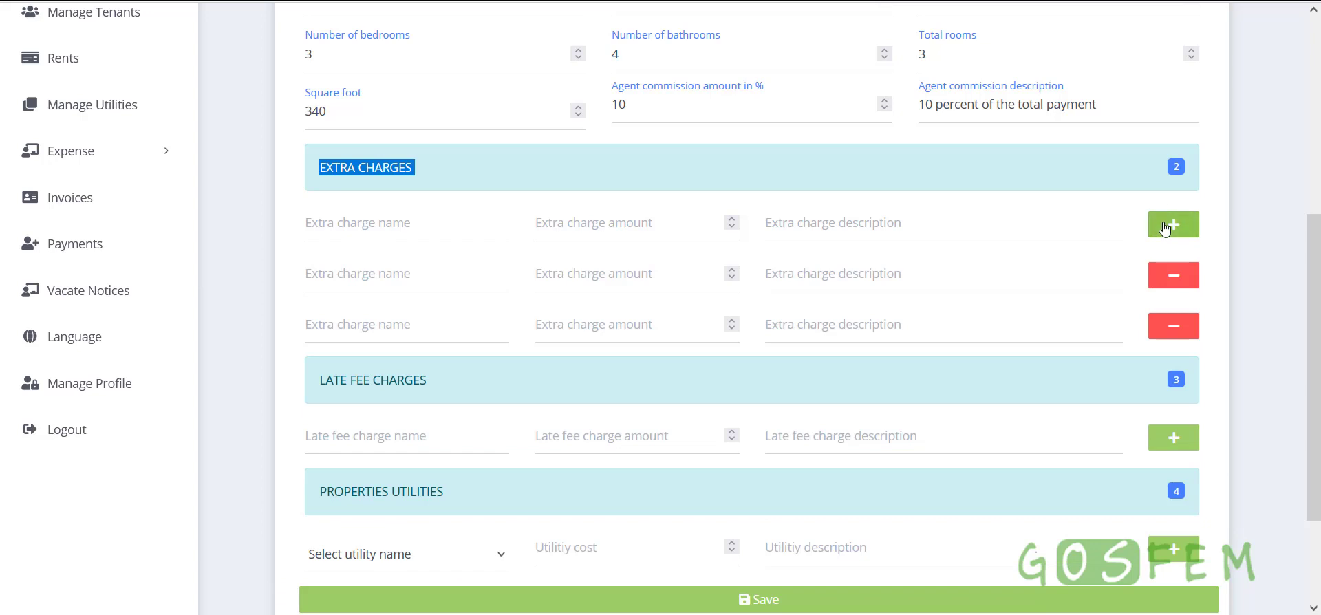
{"action": "left_click", "coordinate": [816, 174]}
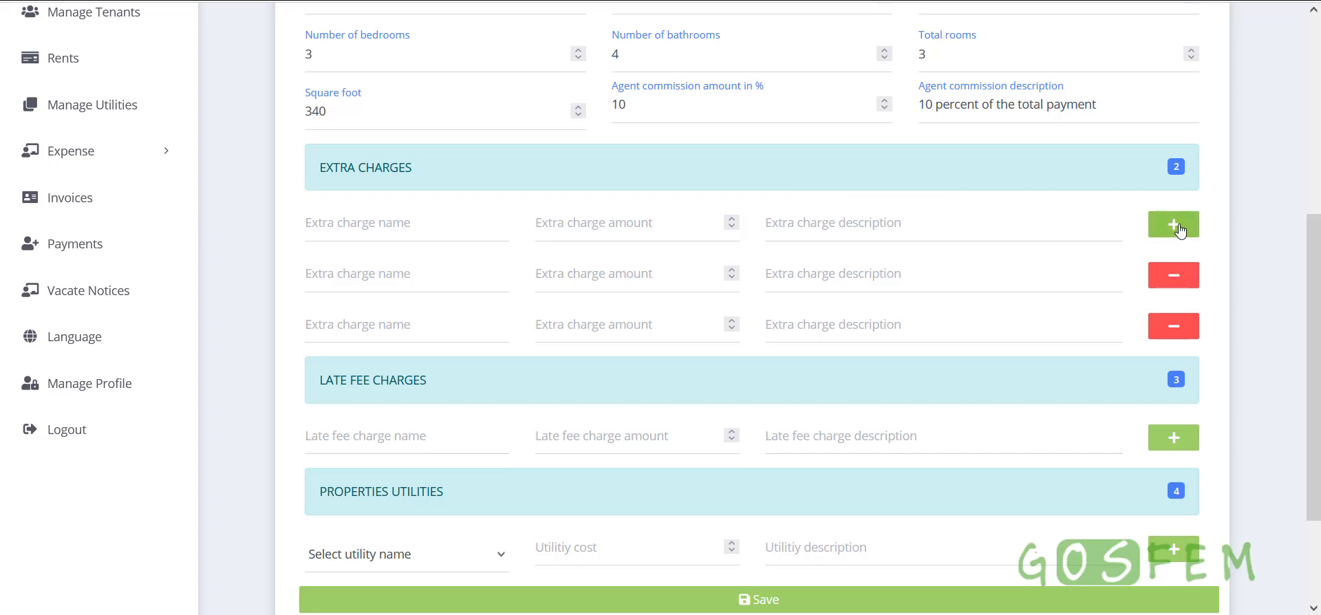
{"action": "left_click", "coordinate": [1174, 276]}
Fill the first extra charge: Extra change name, 500, Extra charge description
{"action": "left_click", "coordinate": [383, 217]}
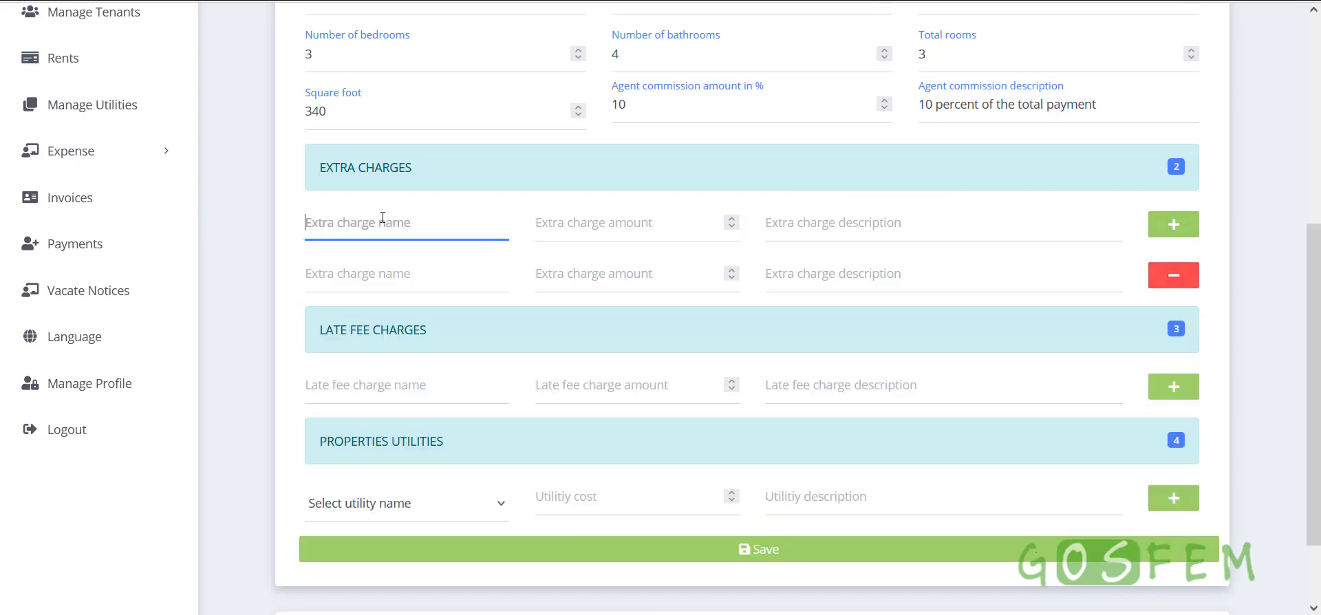
{"action": "left_click", "coordinate": [383, 247]}
{"action": "left_click", "coordinate": [598, 221]}
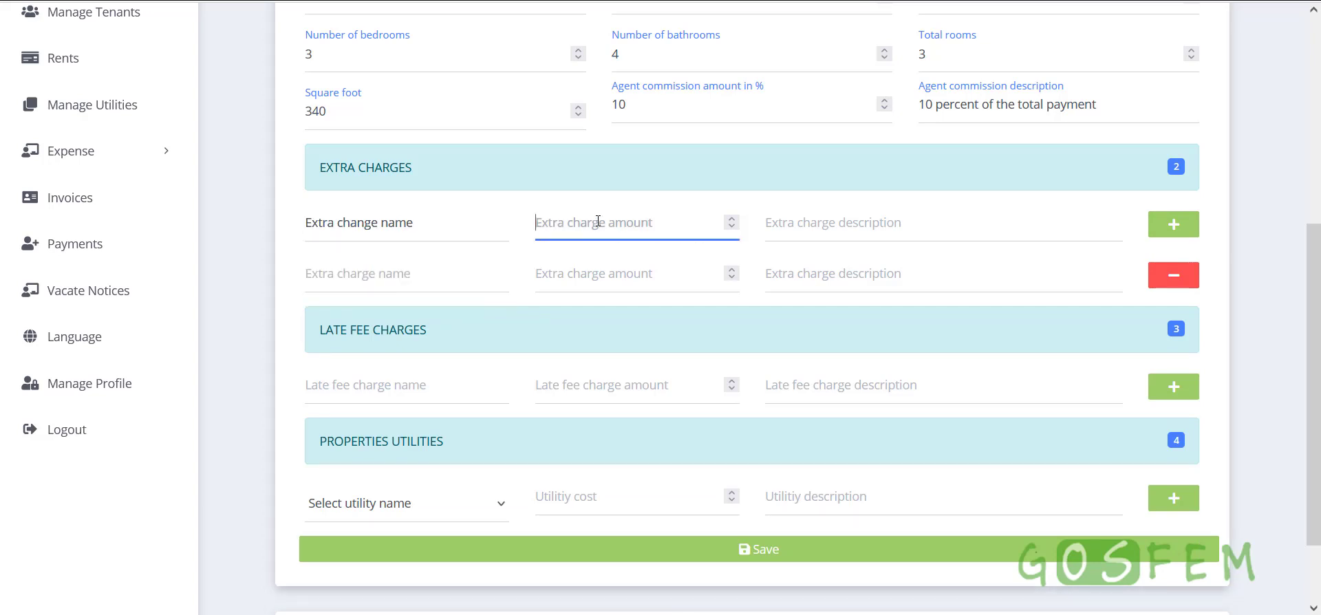
{"action": "type", "text": "500"}
{"action": "left_click", "coordinate": [792, 242]}
{"action": "left_click", "coordinate": [820, 265]}
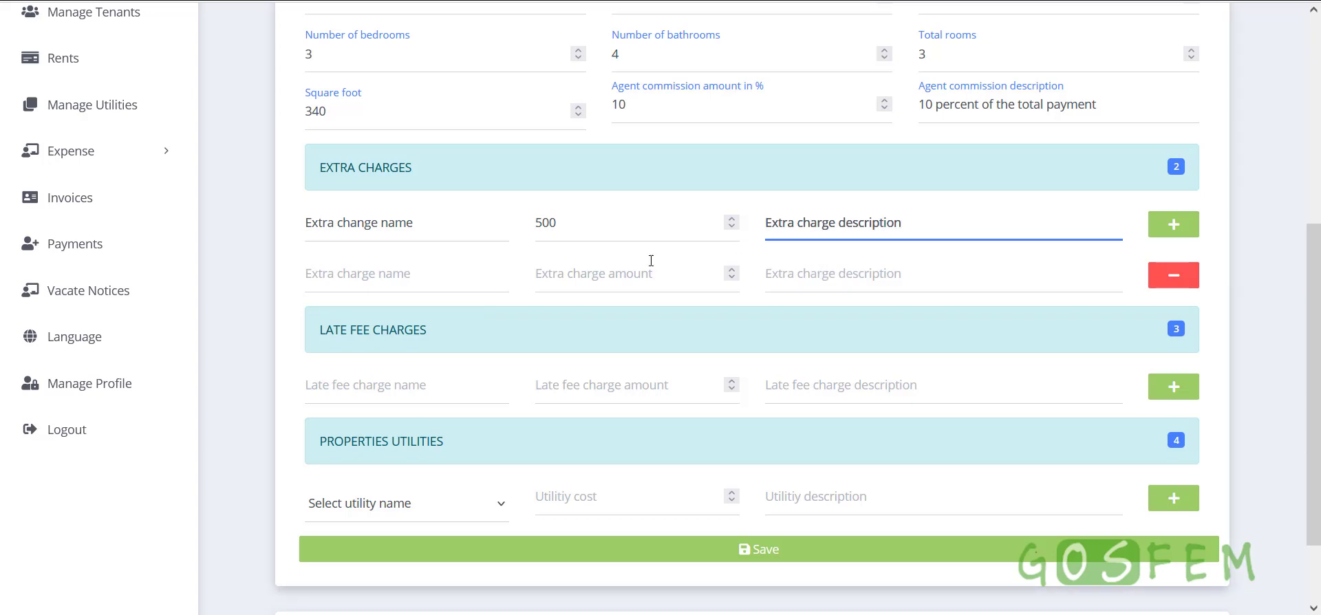
Fill the second extra charge: Extra change name II, 400, Extra charge description II
{"action": "left_click", "coordinate": [439, 273]}
{"action": "left_click", "coordinate": [353, 315]}
{"action": "left_click", "coordinate": [616, 281]}
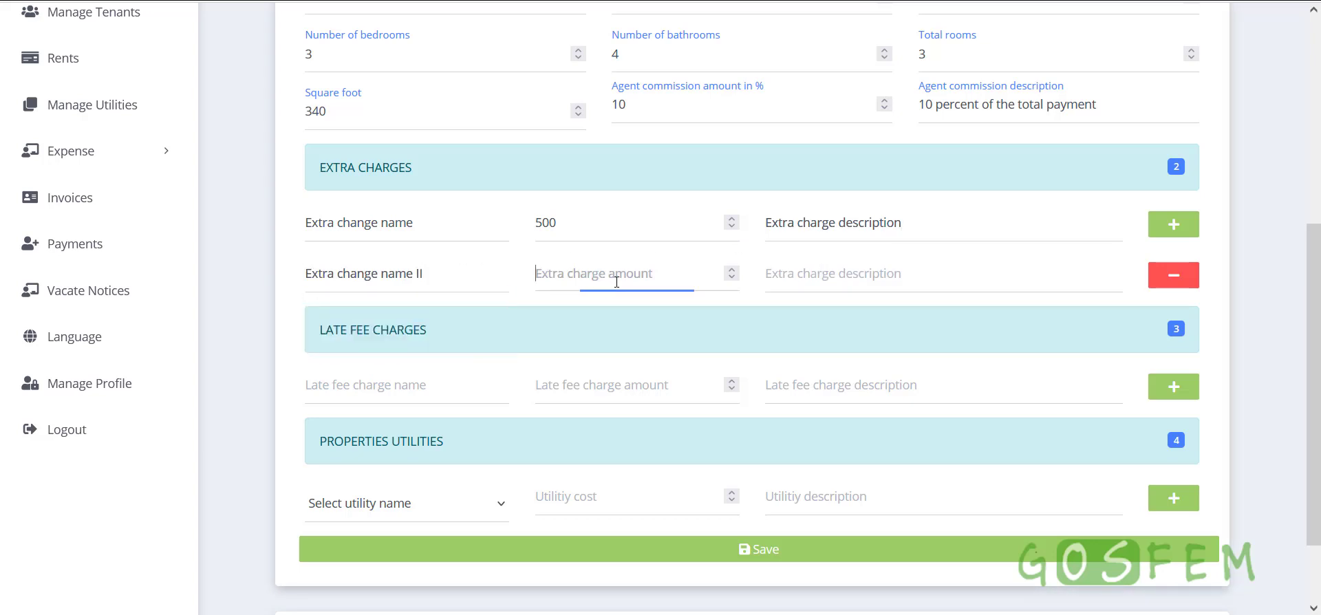
{"action": "type", "text": "400"}
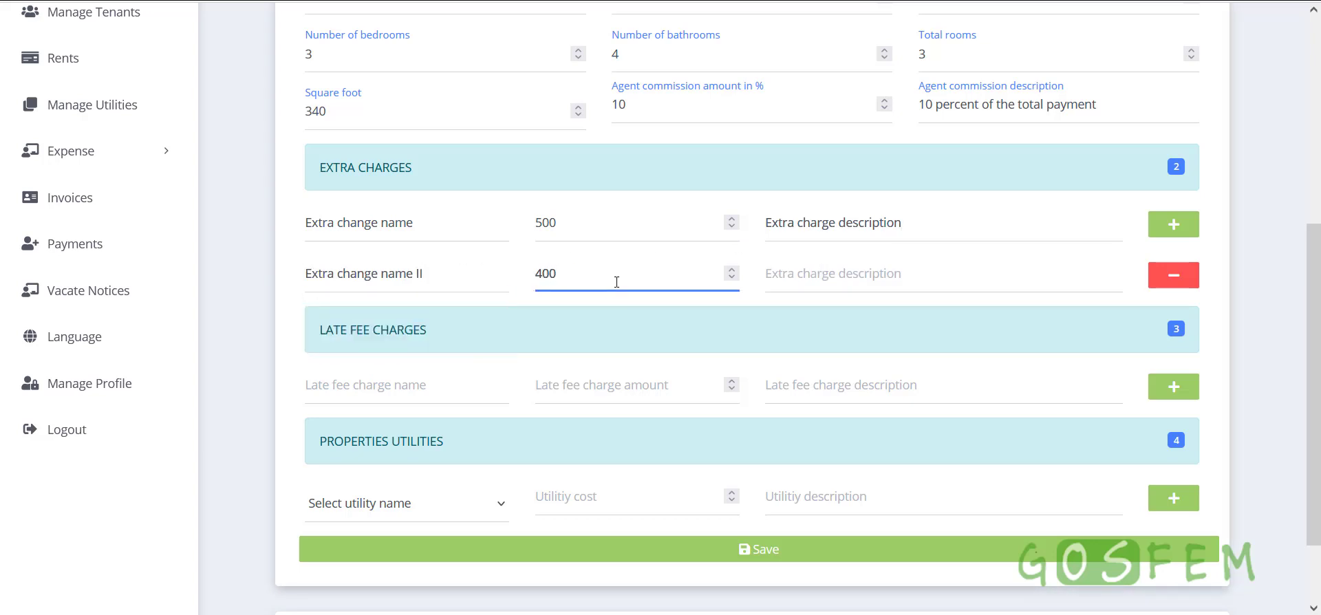
{"action": "left_click", "coordinate": [842, 280]}
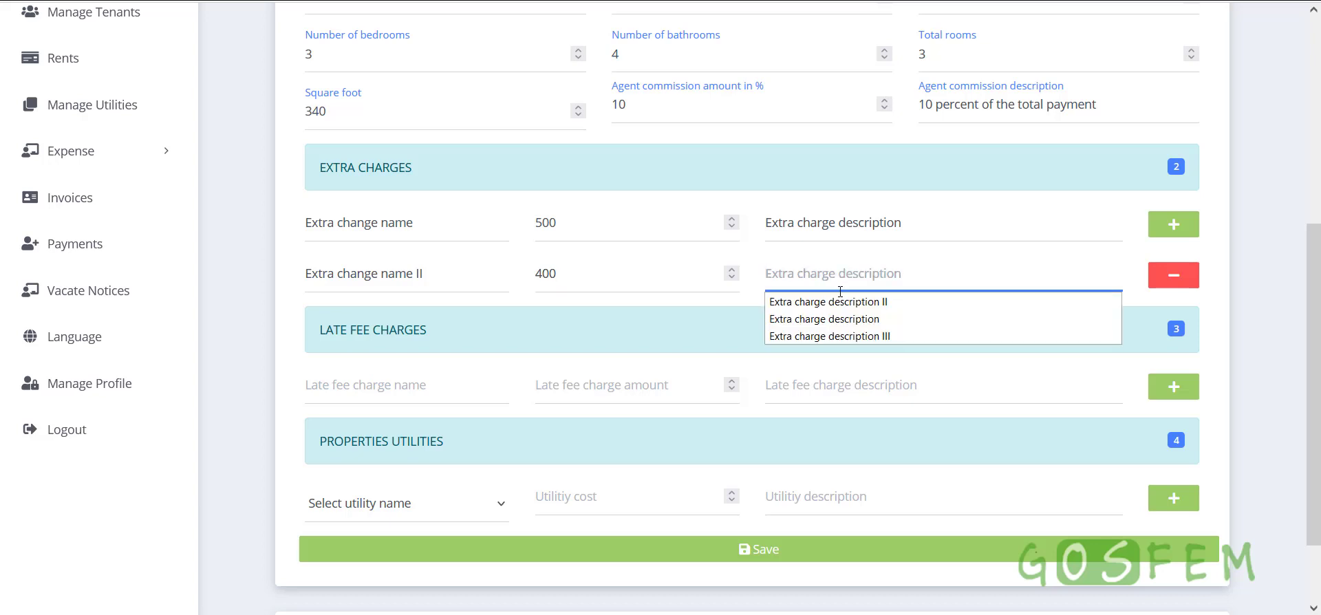
{"action": "left_click", "coordinate": [856, 300]}
{"action": "scroll", "coordinate": [344, 291], "scroll_direction": "down", "scroll_amount": 3}
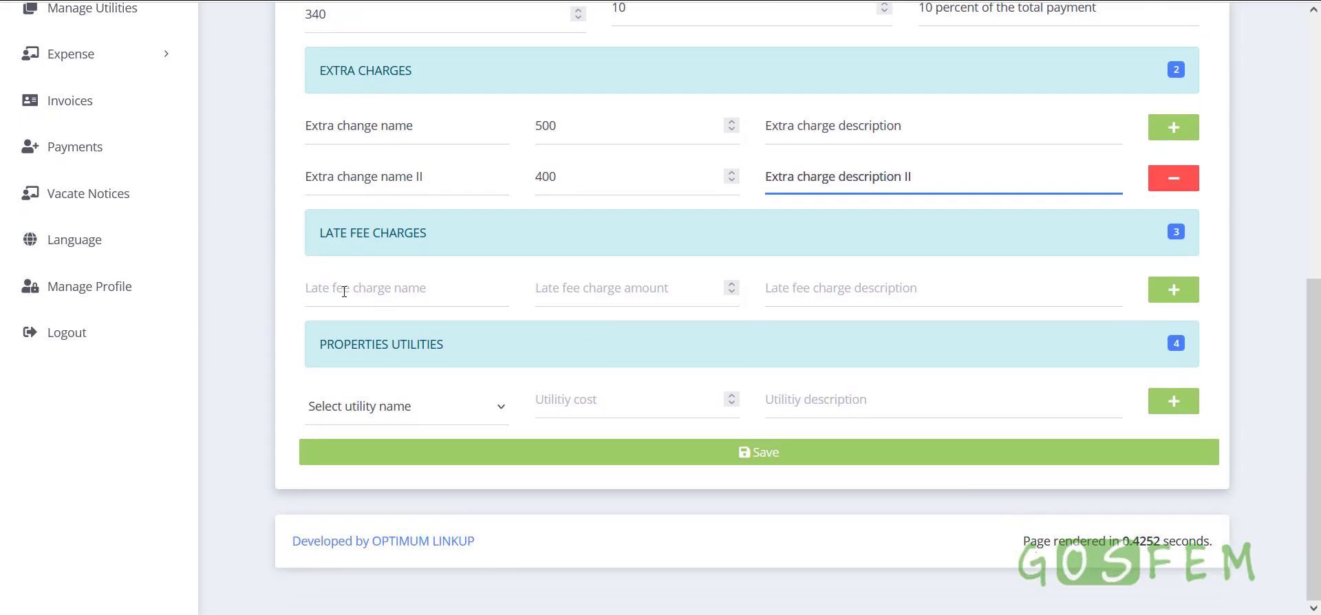
{"action": "left_click_drag", "start_coordinate": [321, 236], "coordinate": [476, 234]}
Enter late fee Late fee charge name I, amount 5000, with its suggested description
{"action": "left_click", "coordinate": [475, 235]}
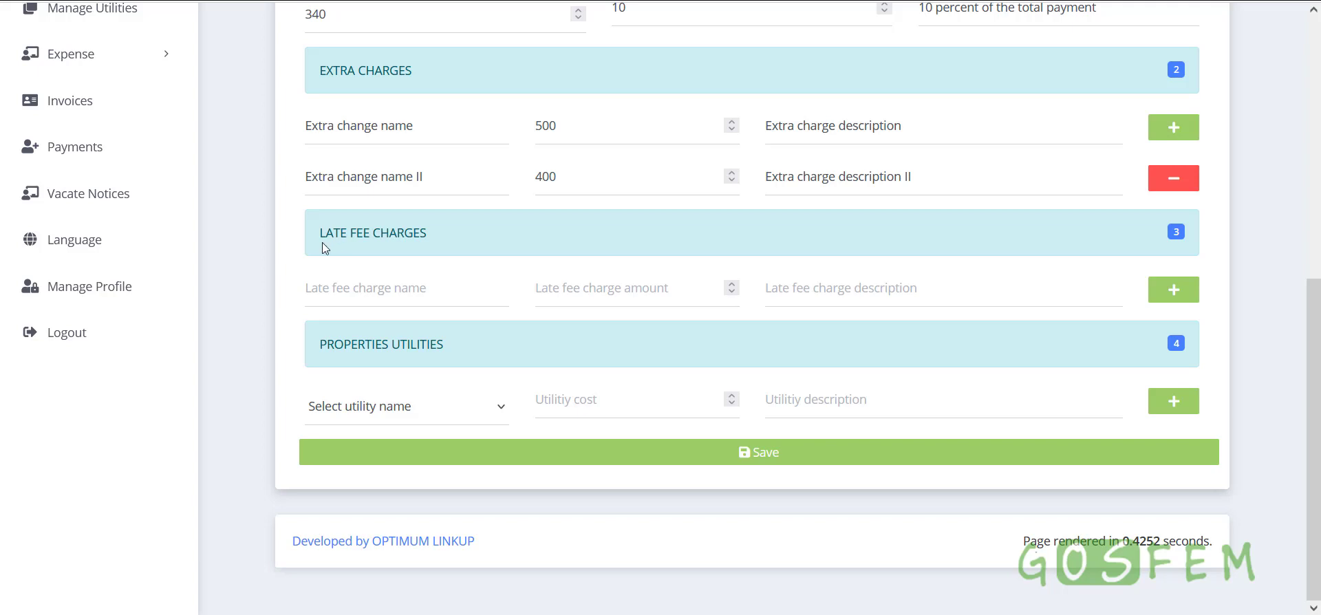
{"action": "triple_click", "coordinate": [399, 240]}
{"action": "left_click_drag", "start_coordinate": [307, 241], "coordinate": [464, 237]}
{"action": "left_click", "coordinate": [455, 237]}
{"action": "left_click", "coordinate": [436, 292]}
{"action": "left_click", "coordinate": [436, 292]}
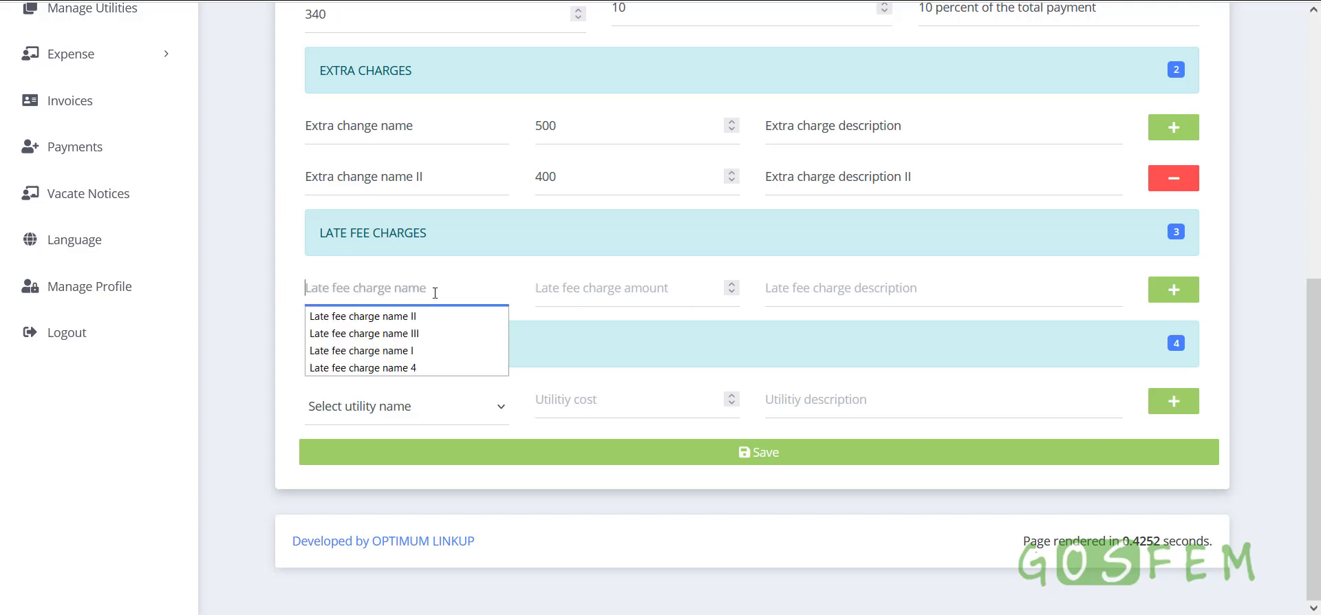
{"action": "left_click", "coordinate": [365, 350]}
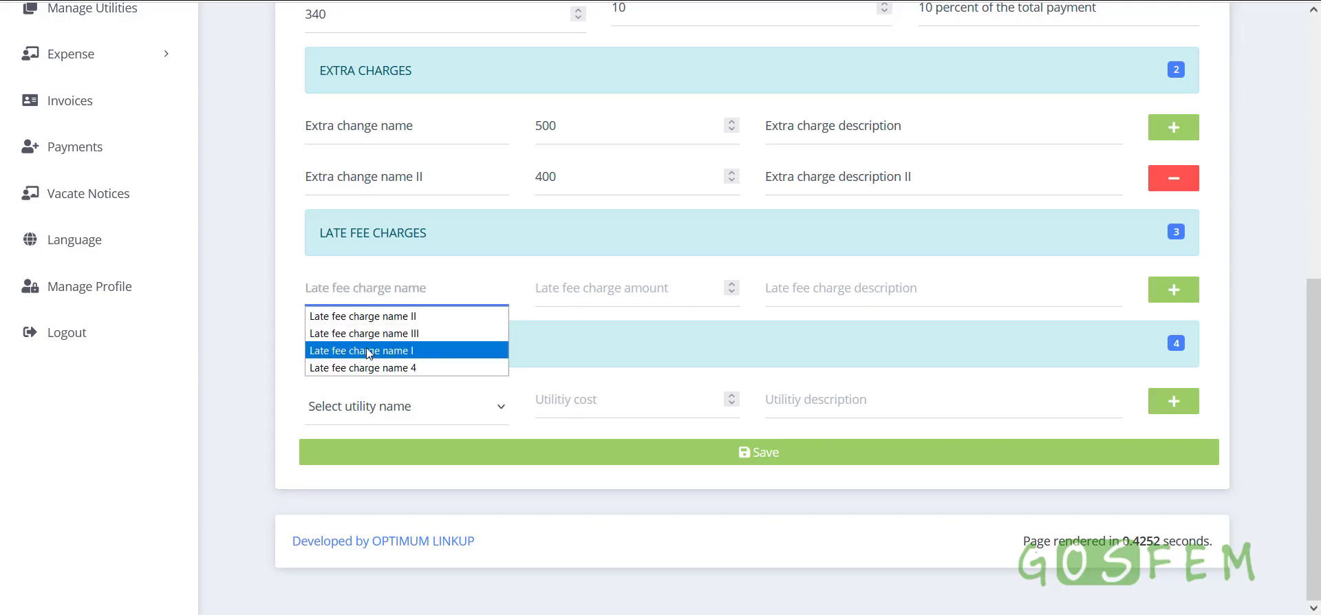
{"action": "left_click", "coordinate": [617, 289]}
{"action": "type", "text": "5000"}
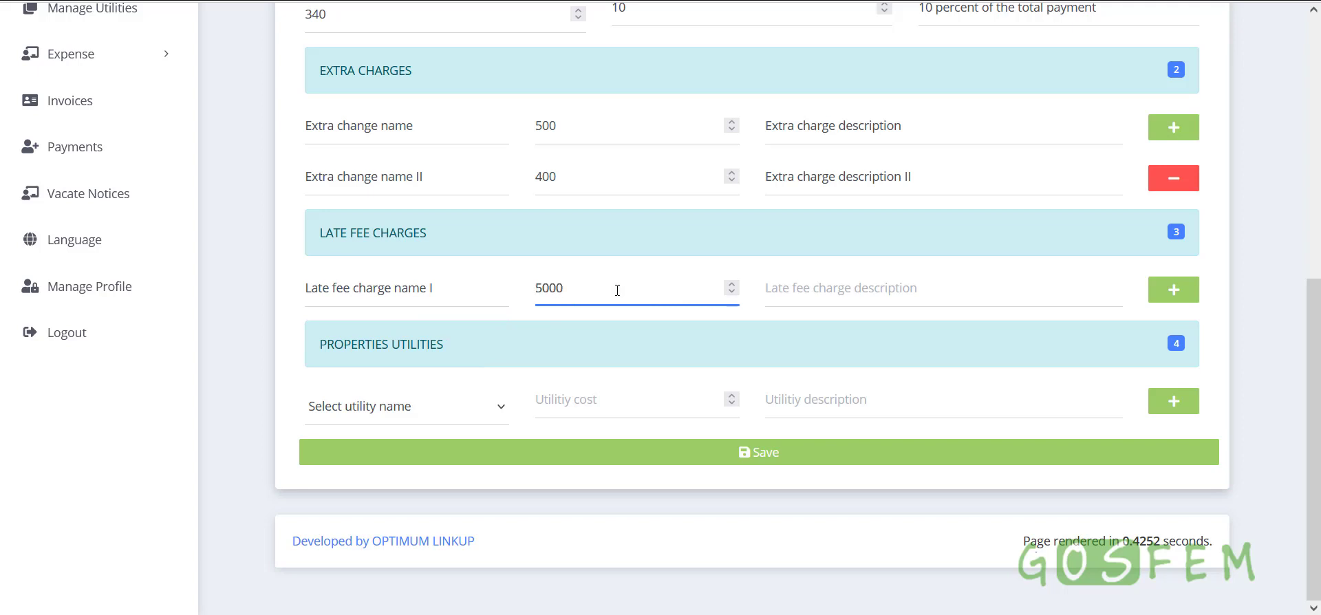
{"action": "left_click", "coordinate": [890, 287]}
{"action": "left_click", "coordinate": [873, 317]}
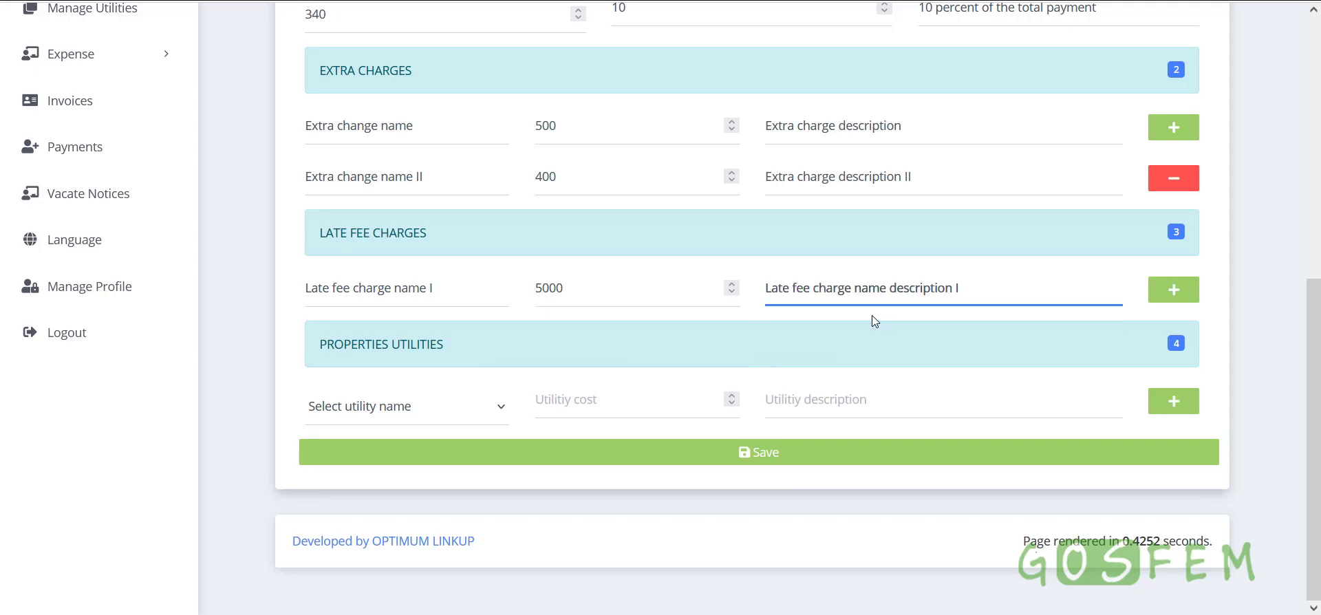
{"action": "left_click_drag", "start_coordinate": [311, 352], "coordinate": [476, 337]}
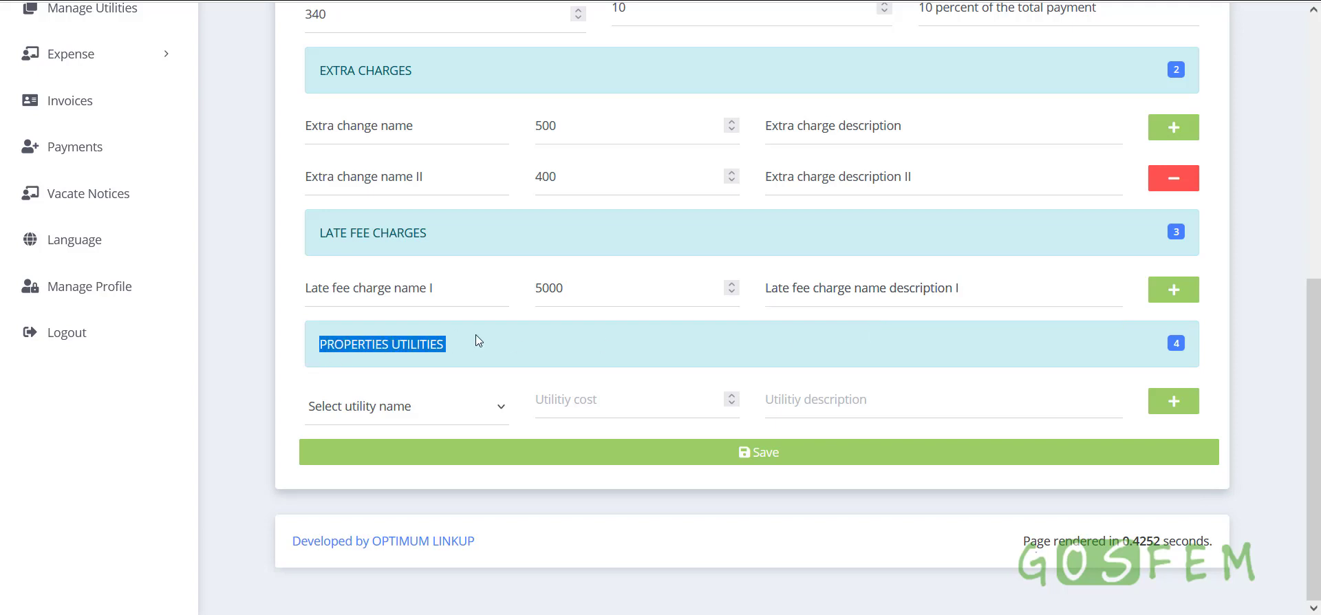
Add Water as a utility at 500 with description Water usage
{"action": "left_click", "coordinate": [396, 405]}
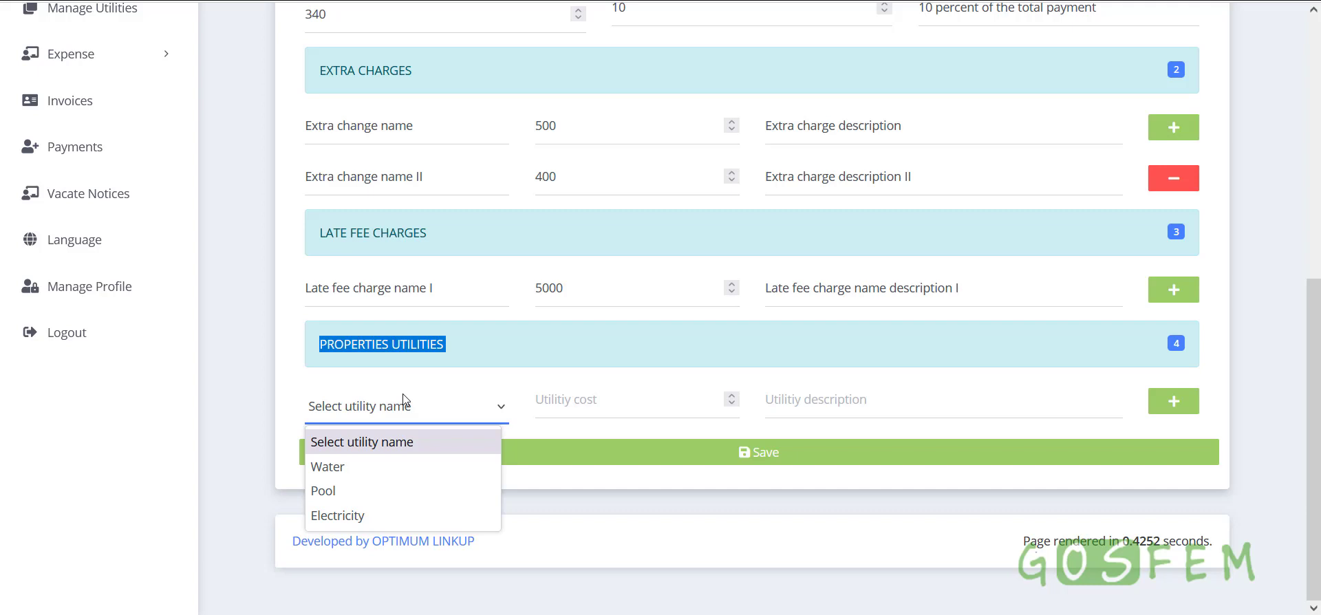
{"action": "left_click", "coordinate": [342, 468]}
{"action": "left_click", "coordinate": [627, 402]}
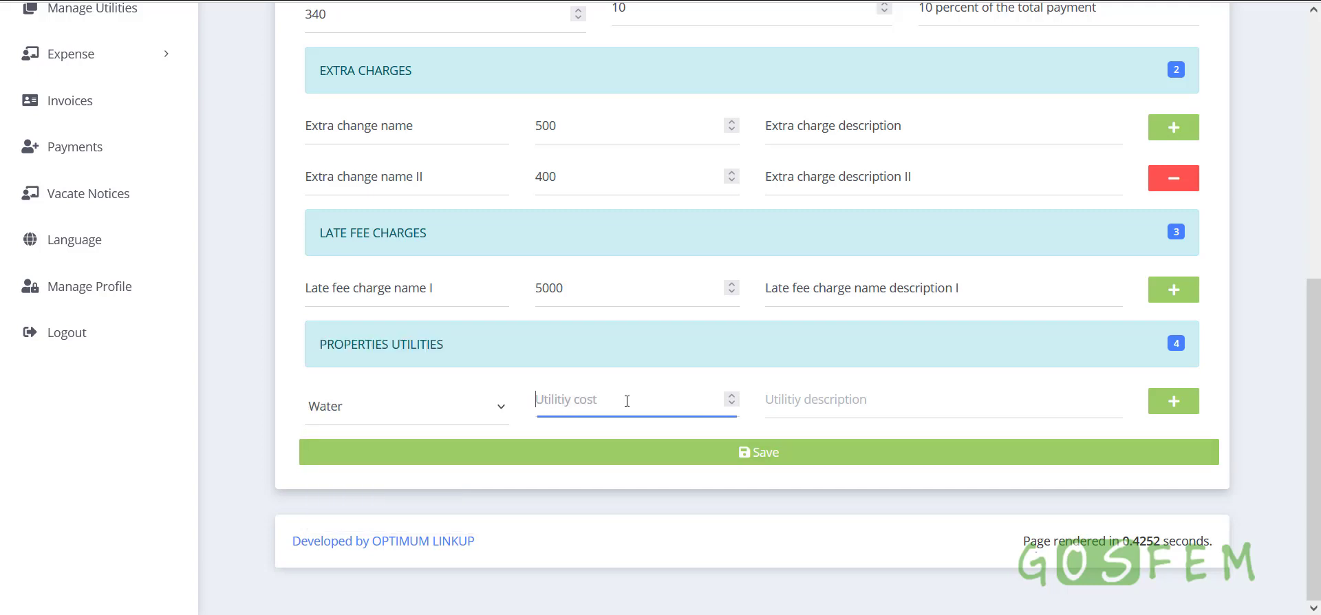
{"action": "type", "text": "500"}
{"action": "left_click", "coordinate": [877, 409]}
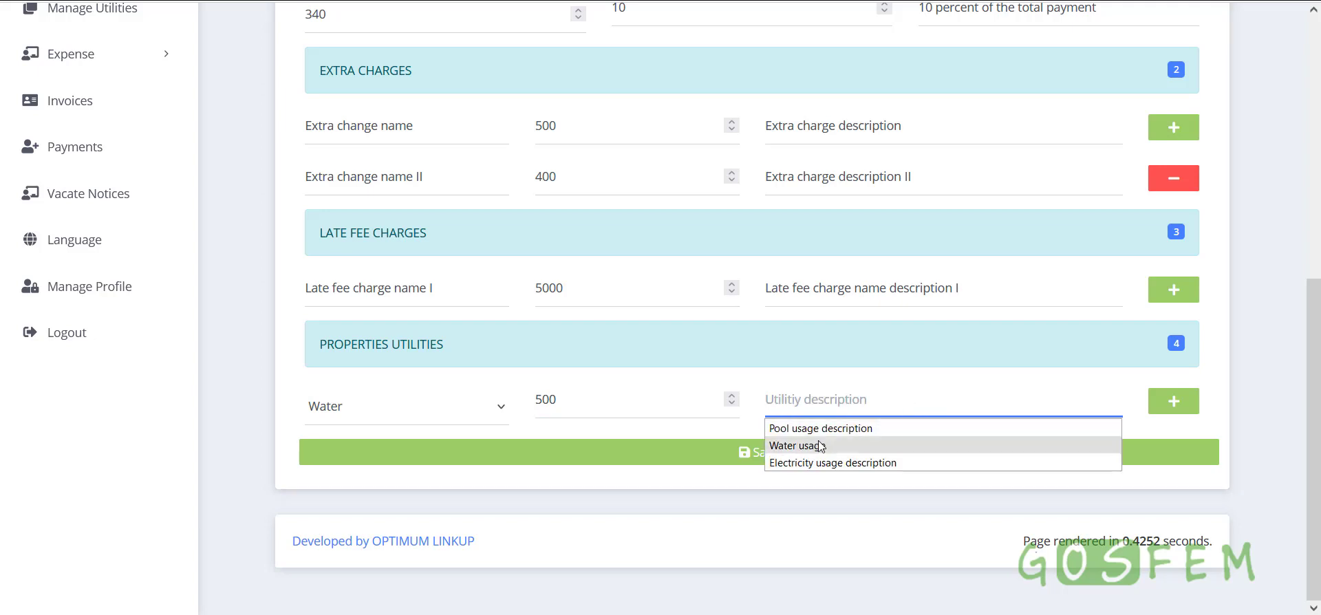
{"action": "left_click", "coordinate": [823, 449]}
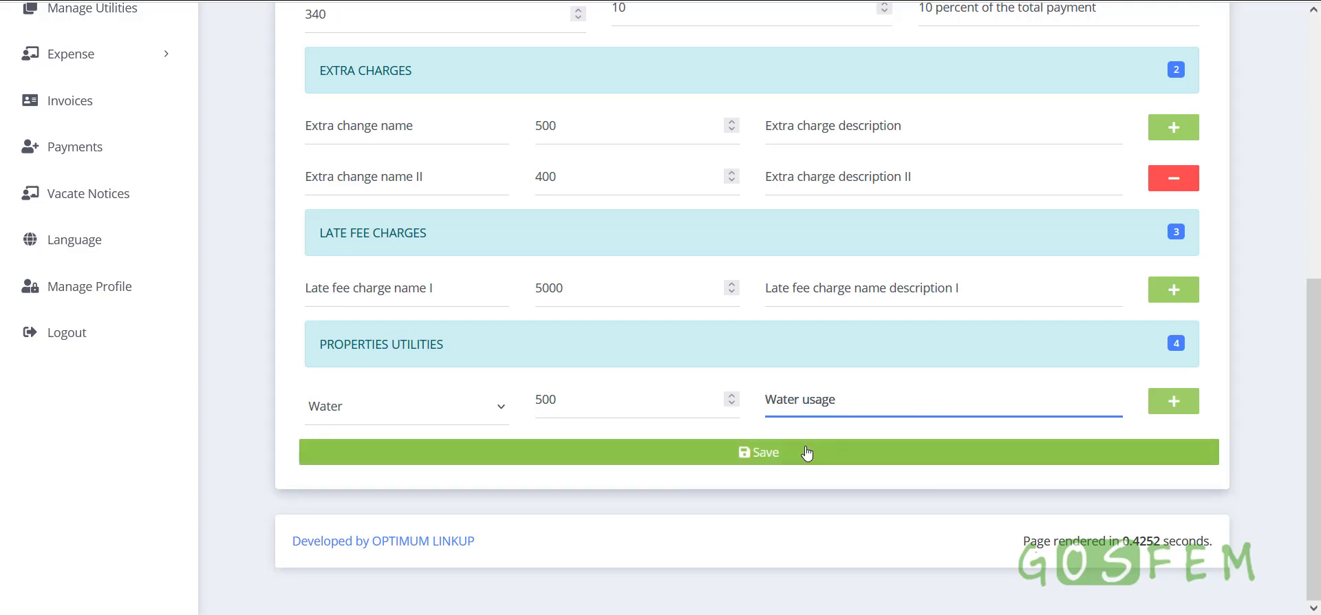
Add a second utility, Electricity at 5000, with Electricity usage description
{"action": "left_click", "coordinate": [1185, 411]}
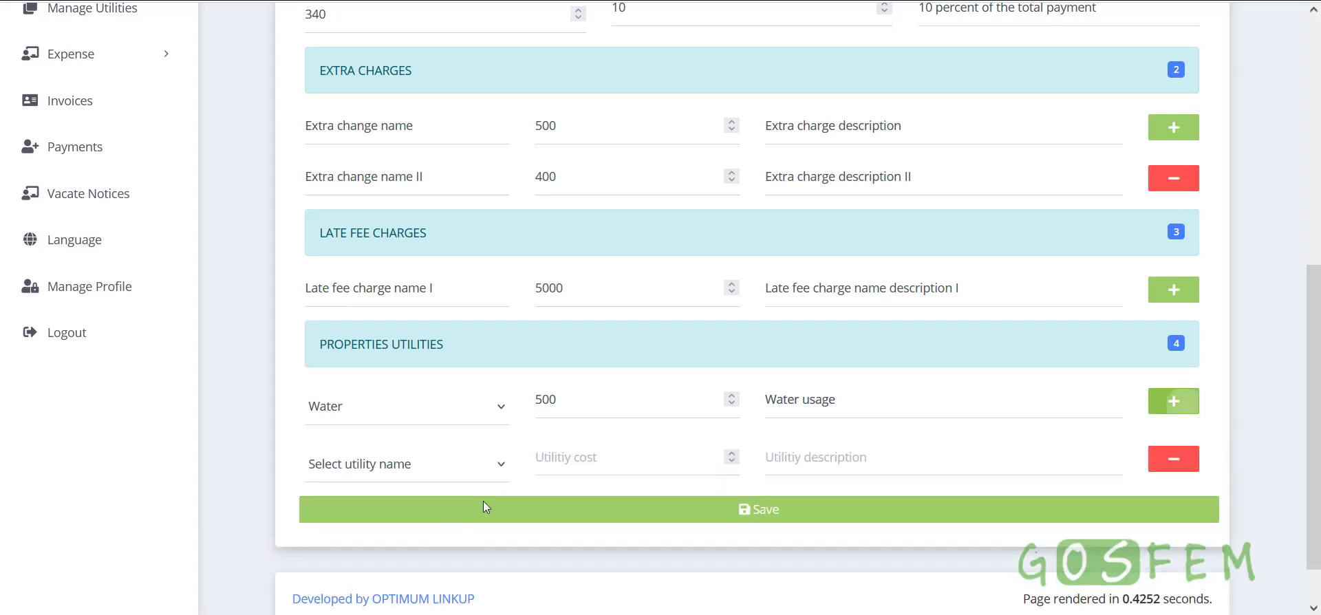
{"action": "left_click", "coordinate": [409, 468]}
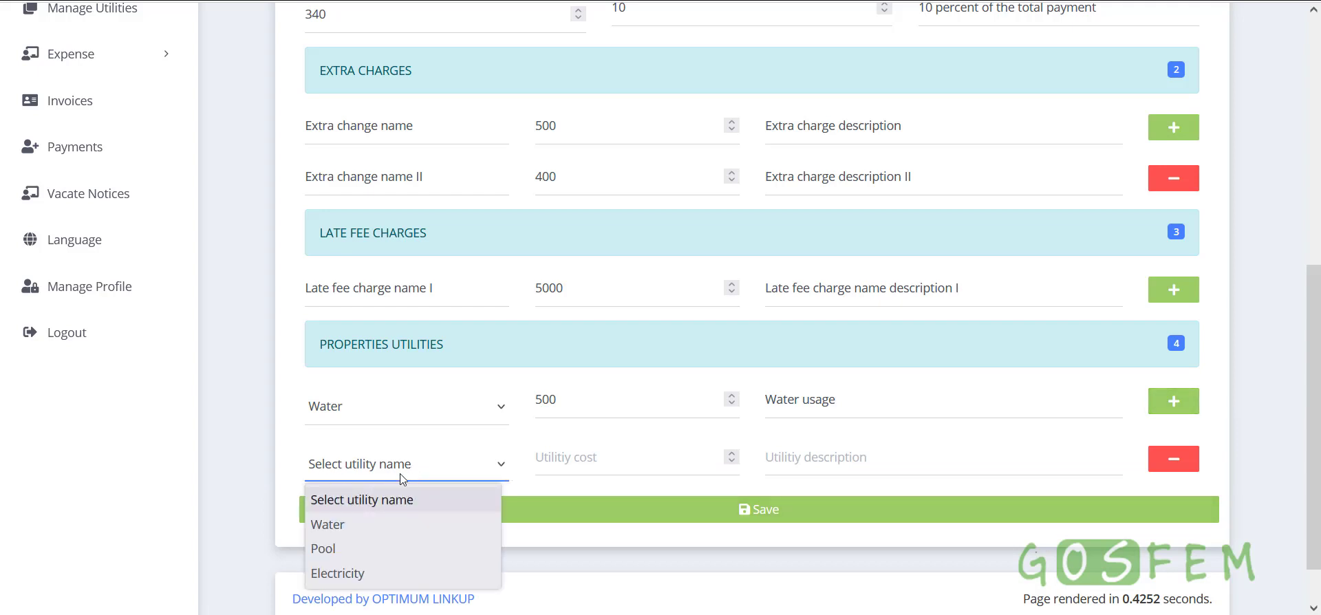
{"action": "left_click", "coordinate": [347, 575]}
{"action": "left_click", "coordinate": [593, 459]}
{"action": "type", "text": "5000"}
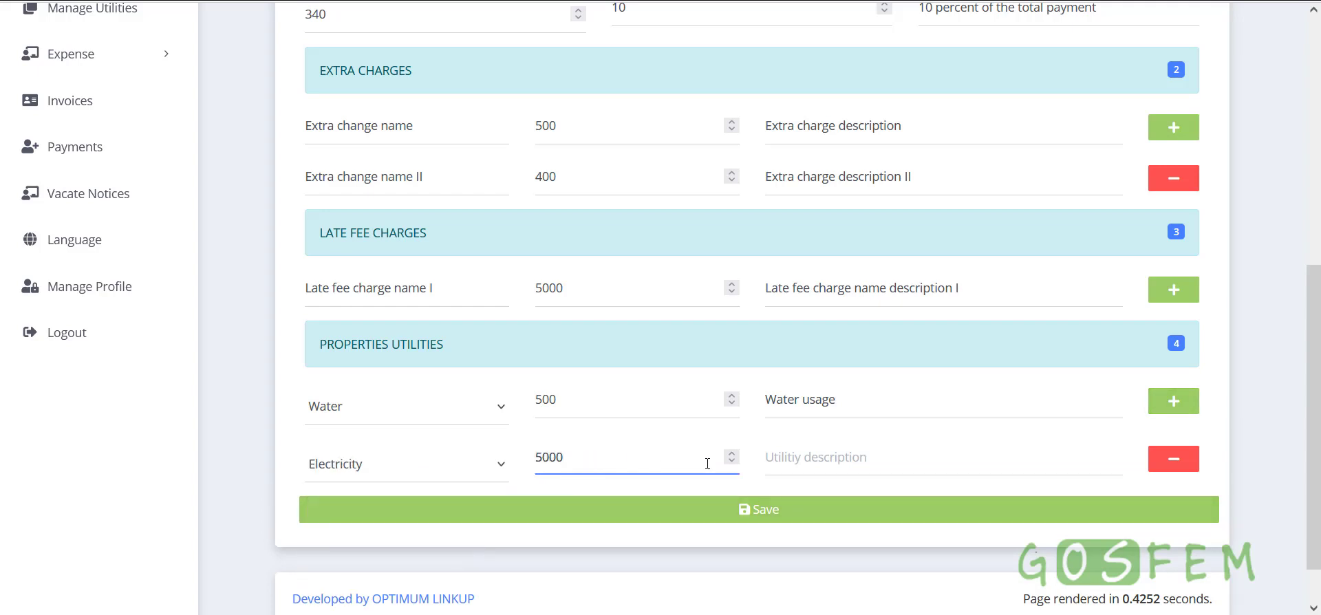
{"action": "left_click", "coordinate": [853, 463]}
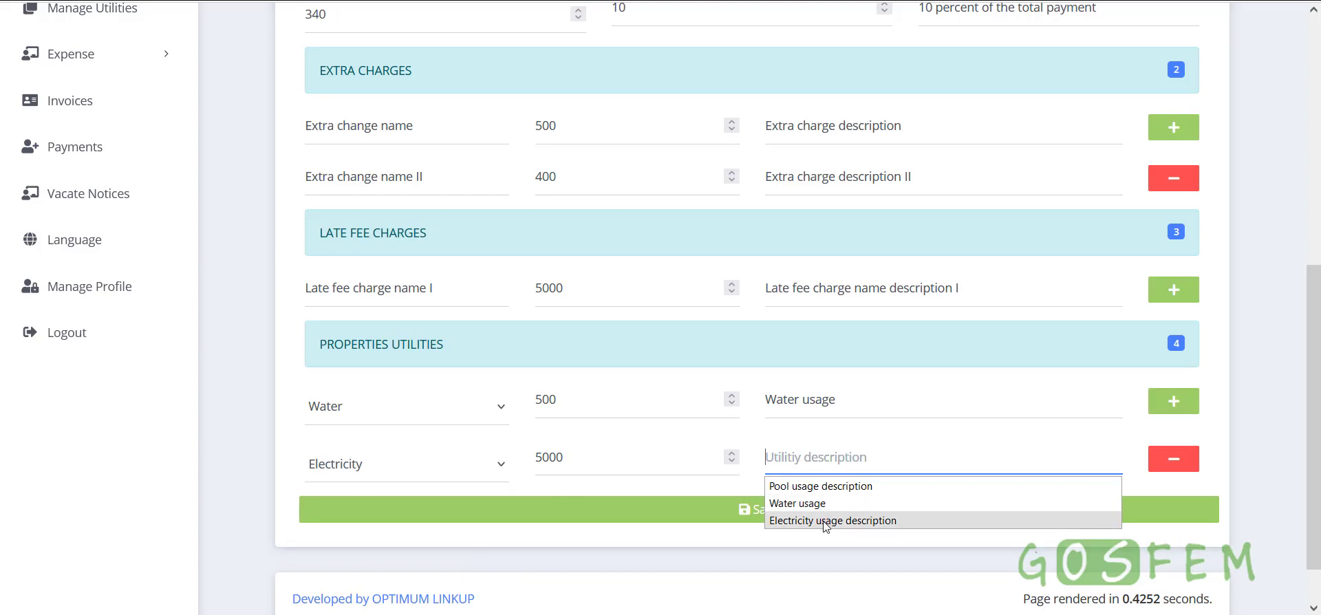
{"action": "left_click", "coordinate": [826, 525]}
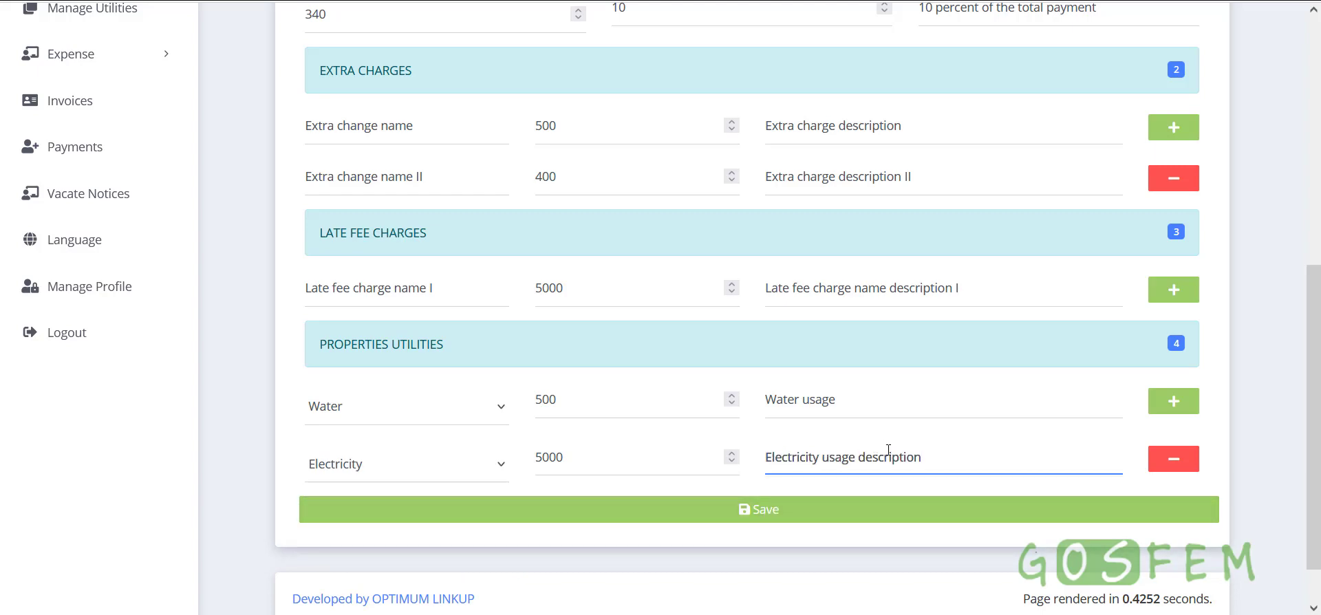
{"action": "scroll", "coordinate": [888, 449], "scroll_direction": "up", "scroll_amount": 7}
{"action": "scroll", "coordinate": [888, 449], "scroll_direction": "down", "scroll_amount": 7}
After the first save attempt fails, set Flat A's missing unit mode to Residential
{"action": "left_click", "coordinate": [771, 528]}
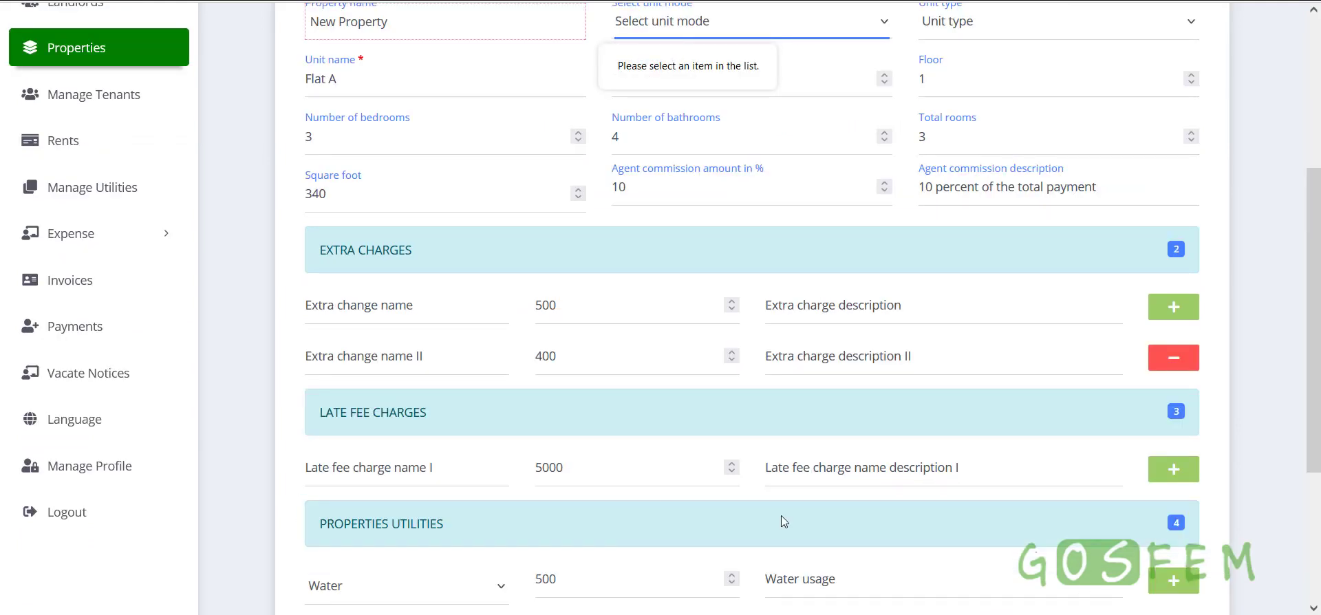
{"action": "scroll", "coordinate": [789, 483], "scroll_direction": "up", "scroll_amount": 3}
{"action": "left_click", "coordinate": [701, 208]}
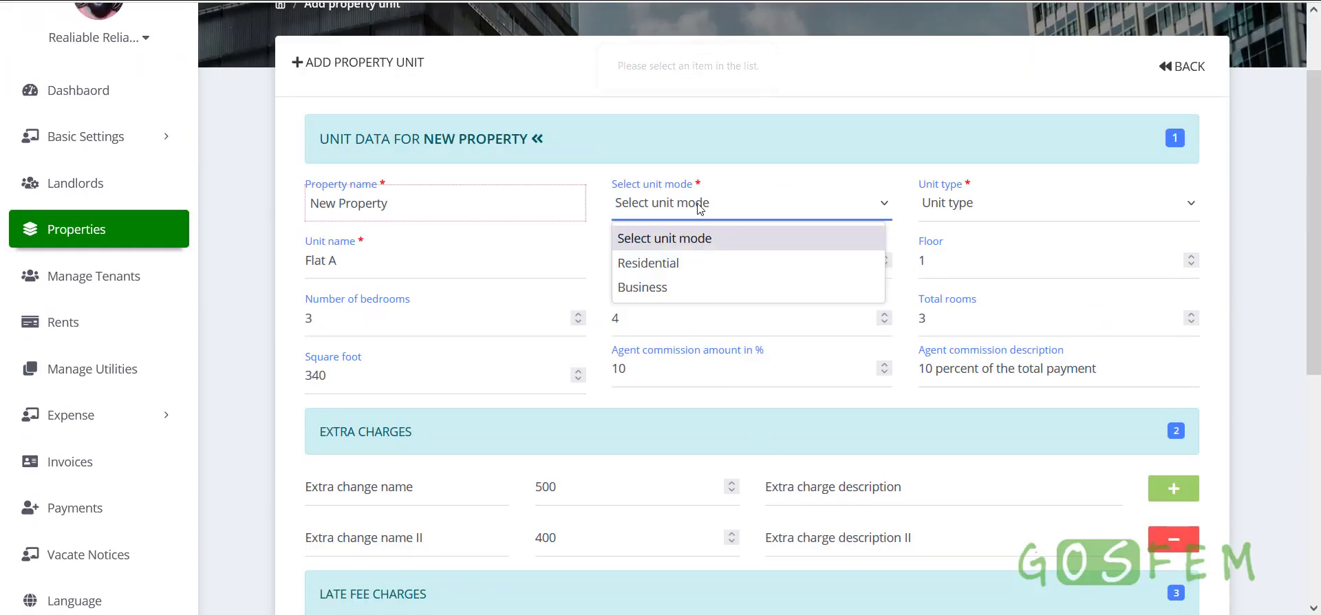
{"action": "left_click", "coordinate": [680, 265]}
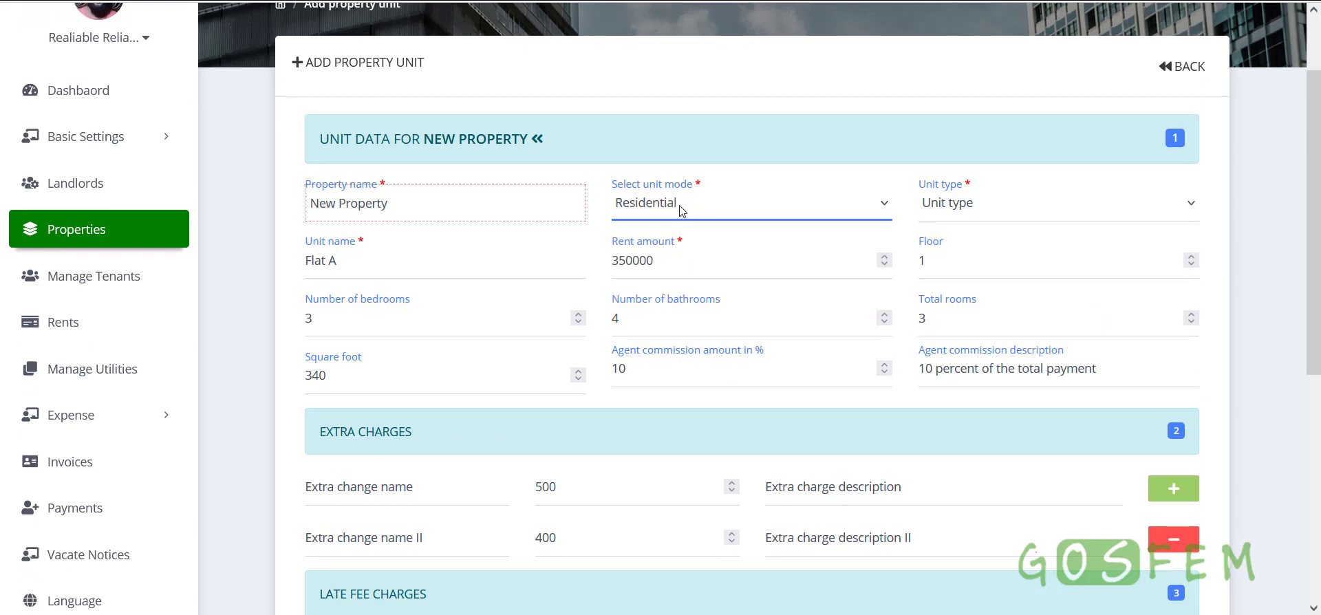
{"action": "left_click", "coordinate": [682, 208]}
{"action": "left_click", "coordinate": [678, 286]}
{"action": "left_click", "coordinate": [682, 215]}
{"action": "left_click", "coordinate": [679, 265]}
Set the unit type to Two Bed Rooms and save the unit
{"action": "left_click", "coordinate": [976, 207]}
{"action": "left_click", "coordinate": [959, 264]}
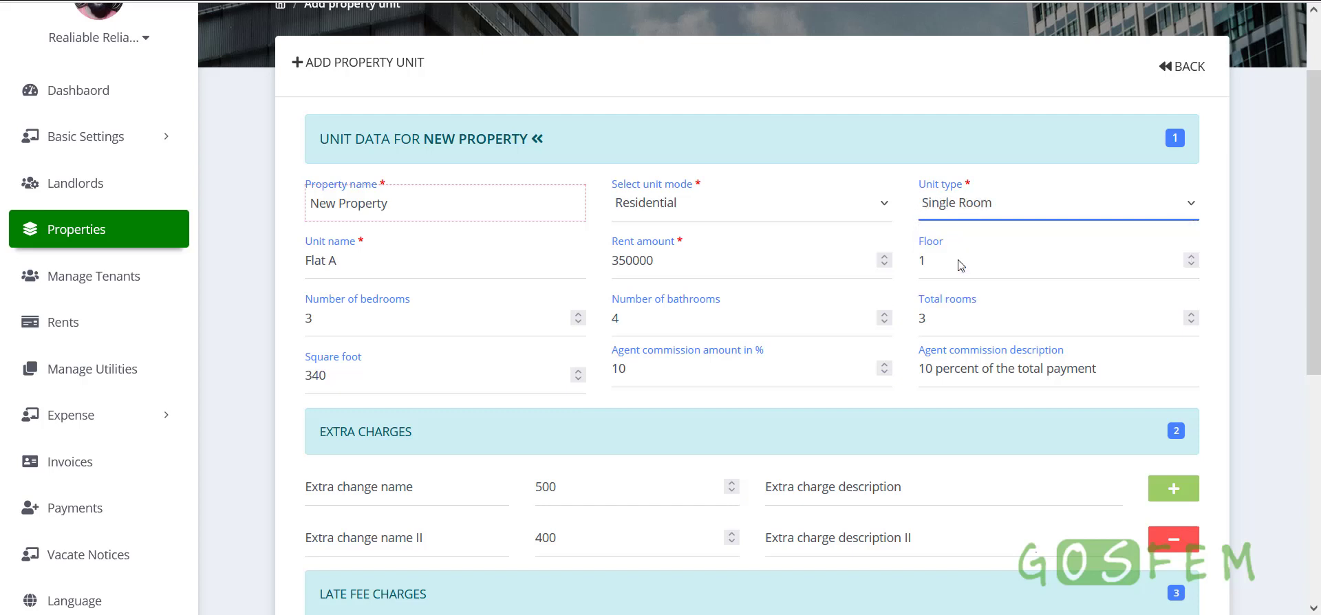
{"action": "left_click", "coordinate": [951, 202]}
{"action": "left_click", "coordinate": [950, 287]}
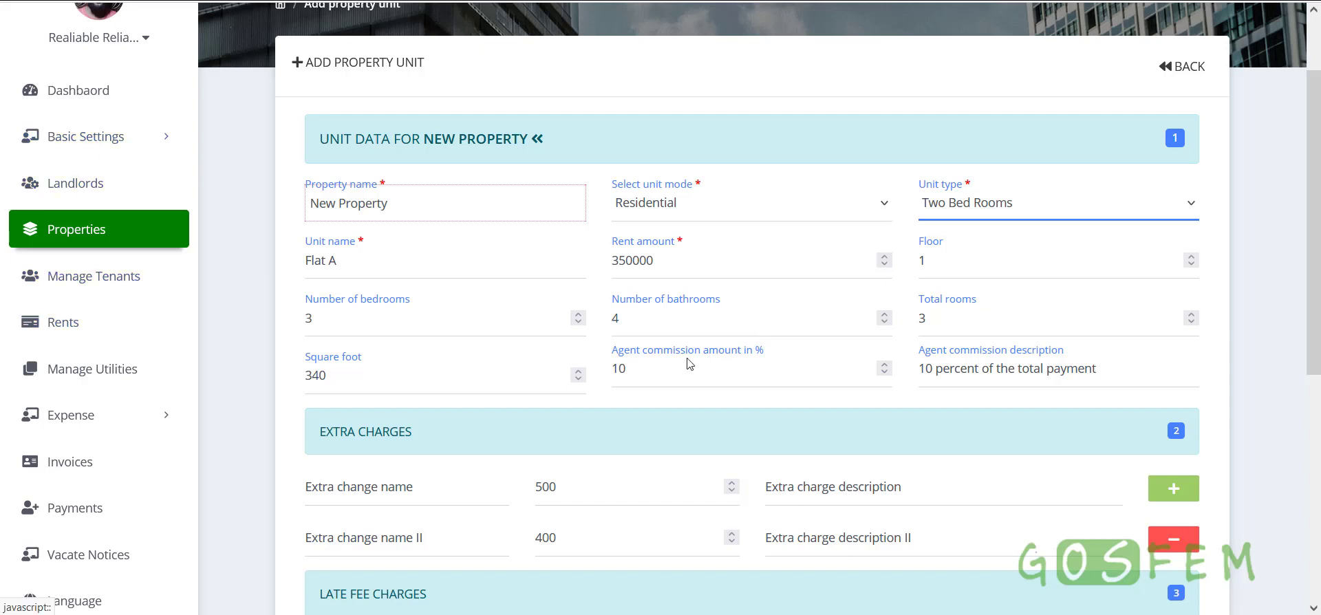
{"action": "scroll", "coordinate": [707, 396], "scroll_direction": "down", "scroll_amount": 5}
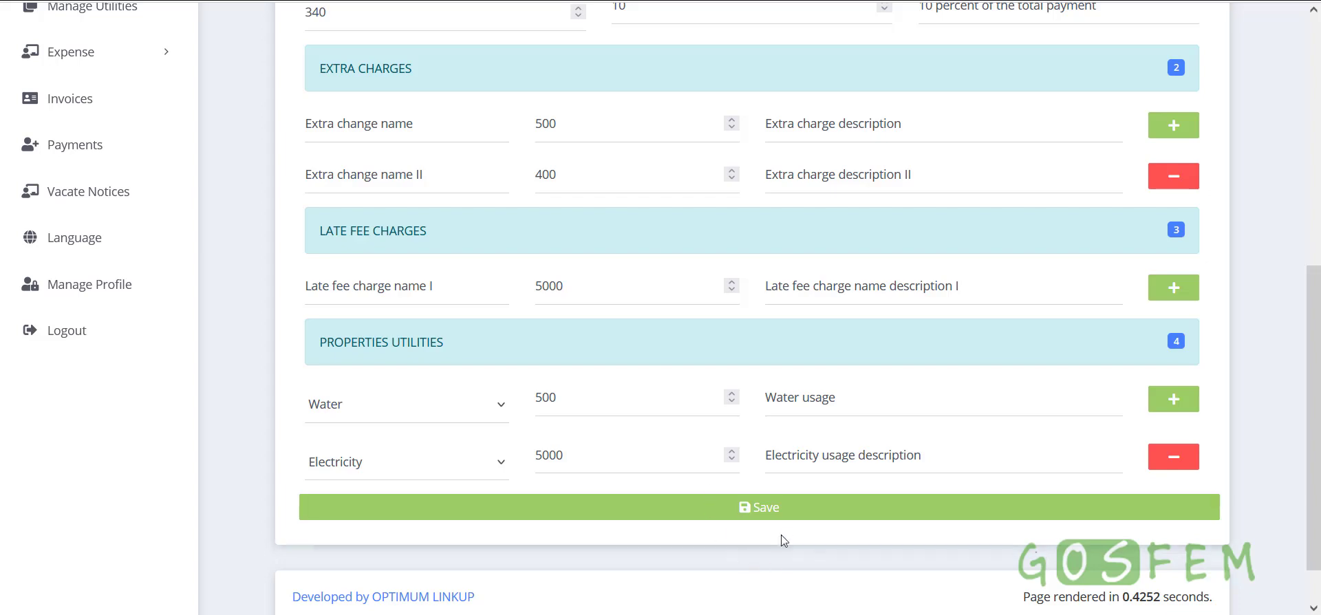
{"action": "left_click", "coordinate": [786, 509]}
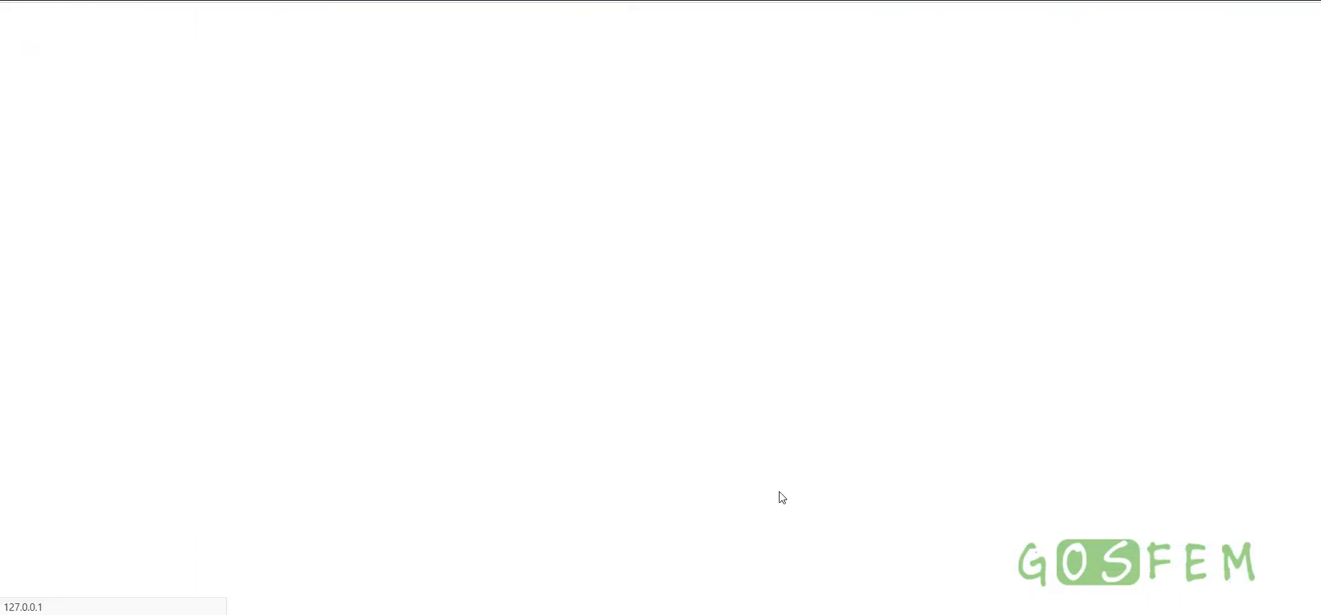
Find New Property in the list and check its 1-unit count and Flat A's available status
{"action": "scroll", "coordinate": [778, 495], "scroll_direction": "down", "scroll_amount": 7}
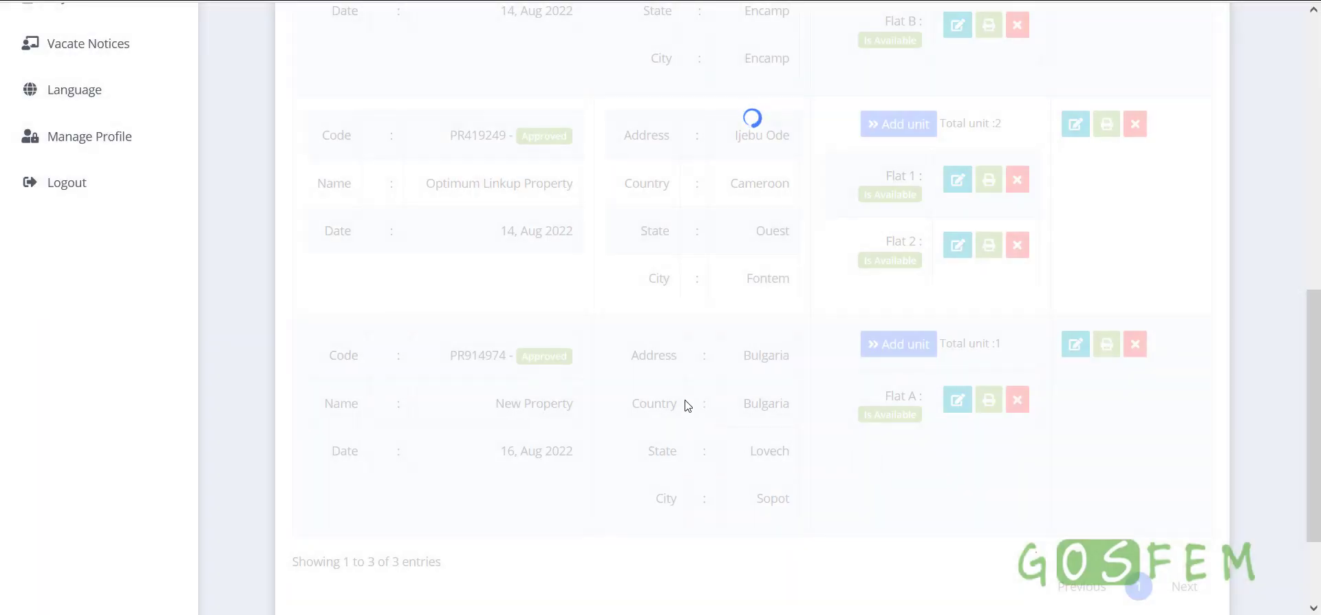
{"action": "triple_click", "coordinate": [574, 408]}
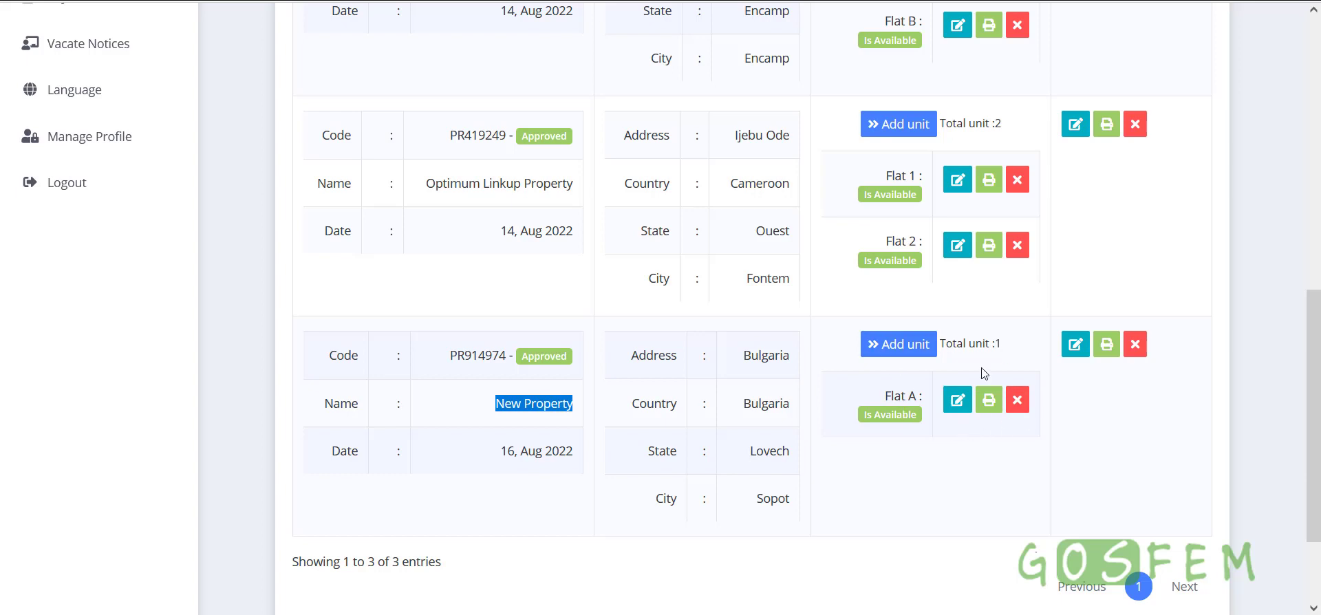
{"action": "left_click_drag", "start_coordinate": [942, 346], "coordinate": [1010, 353]}
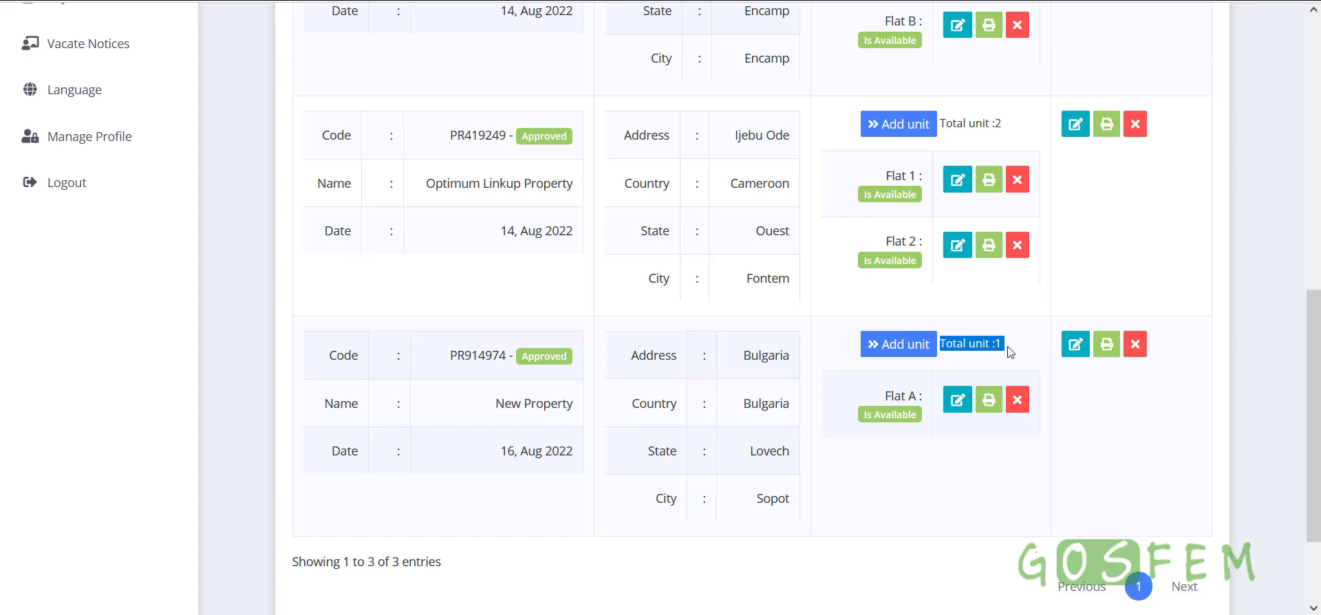
{"action": "left_click", "coordinate": [976, 469]}
{"action": "left_click_drag", "start_coordinate": [876, 413], "coordinate": [914, 417]}
{"action": "left_click", "coordinate": [901, 399]}
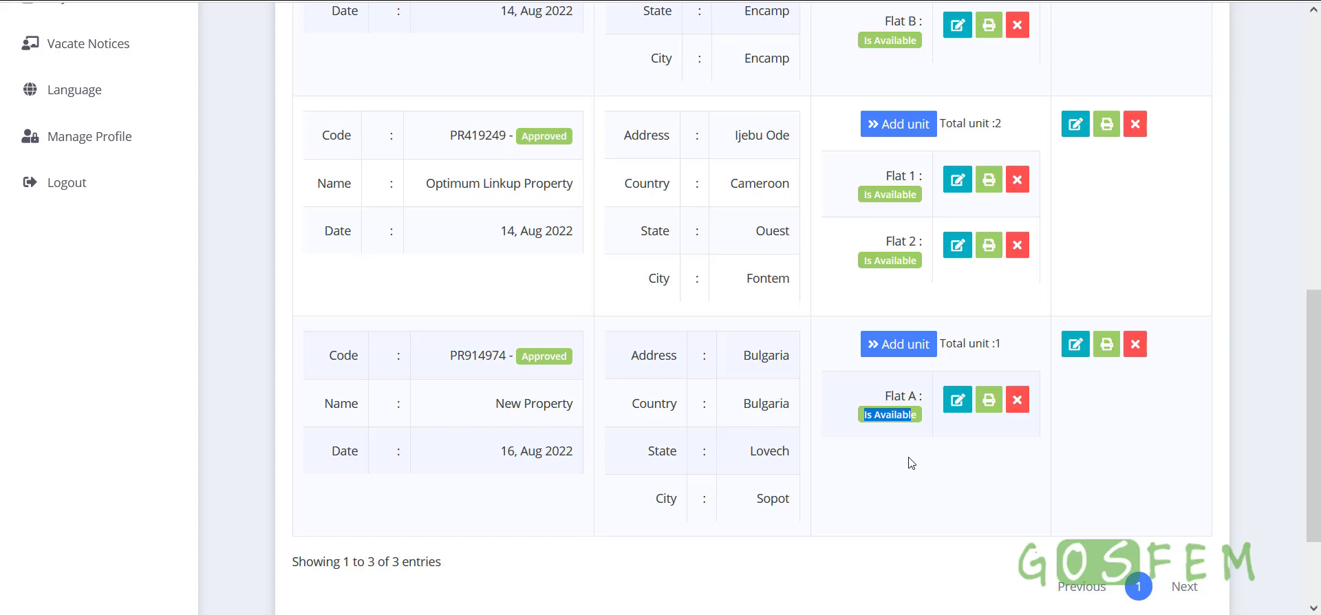
{"action": "left_click", "coordinate": [979, 465]}
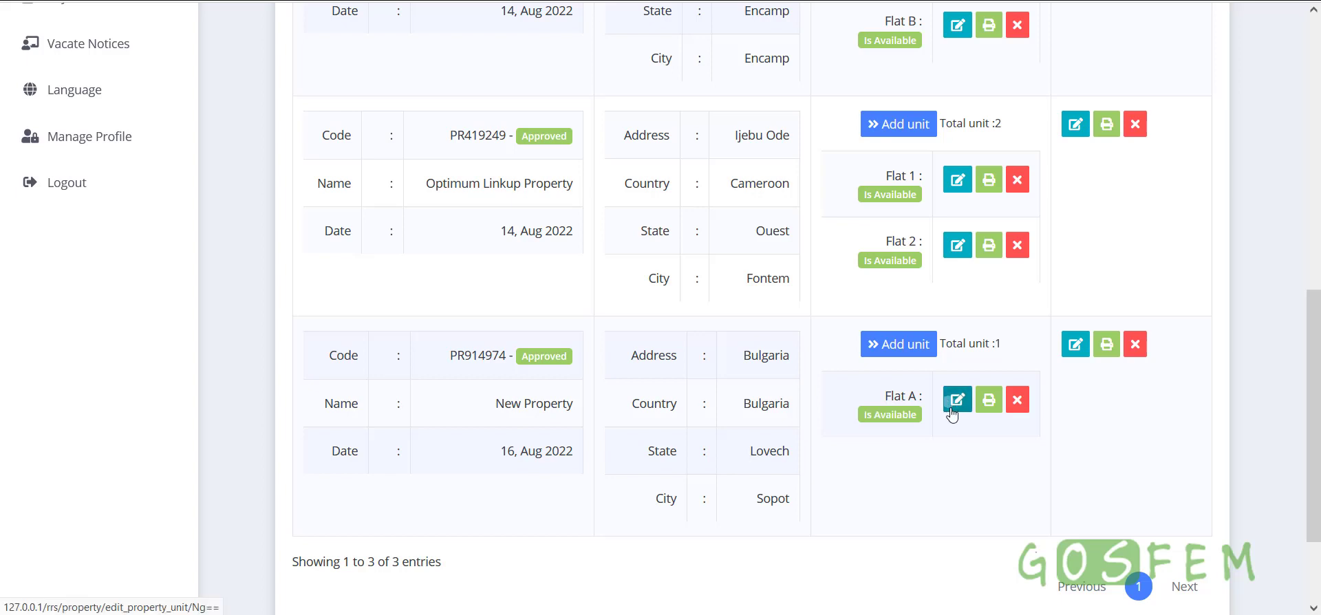
Open Flat A's edit form and review its details
{"action": "left_click", "coordinate": [960, 410]}
{"action": "scroll", "coordinate": [949, 466], "scroll_direction": "down", "scroll_amount": 4}
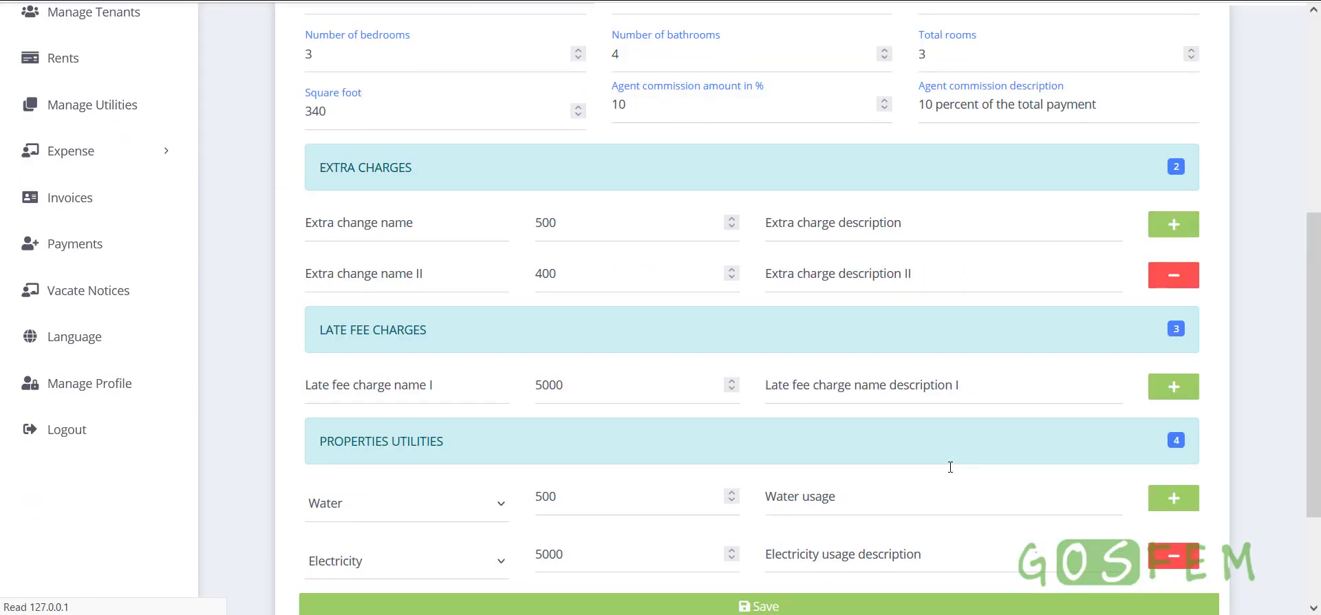
{"action": "scroll", "coordinate": [951, 473], "scroll_direction": "up", "scroll_amount": 4}
{"action": "scroll", "coordinate": [952, 473], "scroll_direction": "down", "scroll_amount": 6}
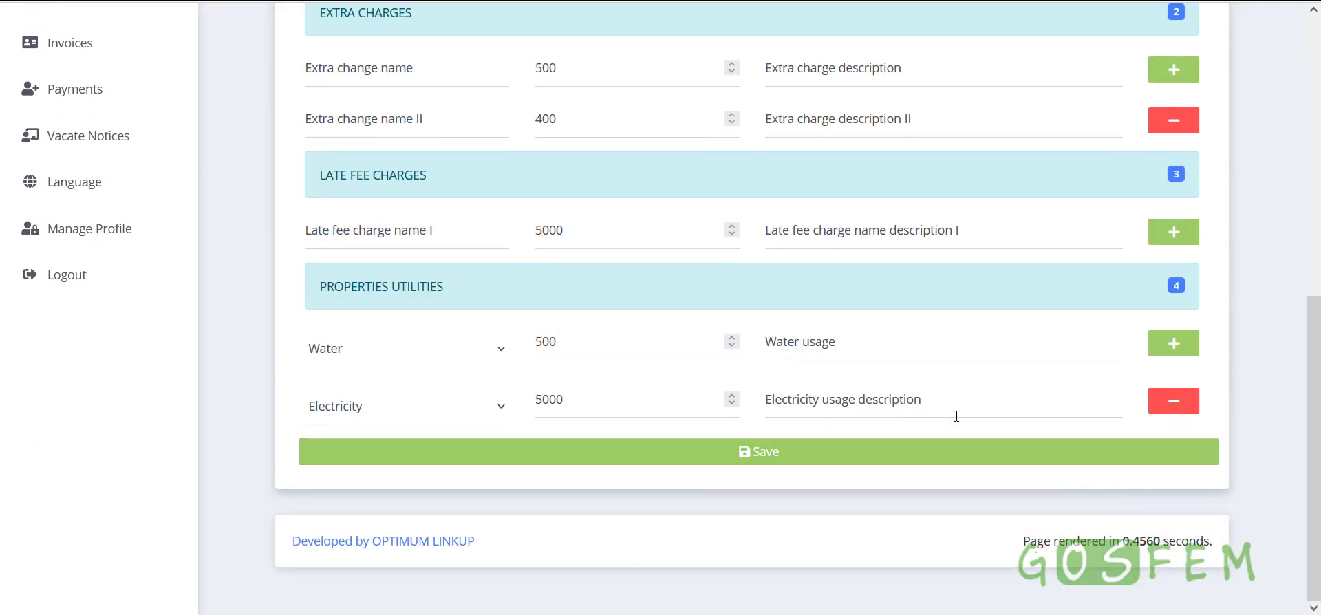
{"action": "scroll", "coordinate": [952, 413], "scroll_direction": "up", "scroll_amount": 5}
{"action": "scroll", "coordinate": [956, 417], "scroll_direction": "up", "scroll_amount": 2}
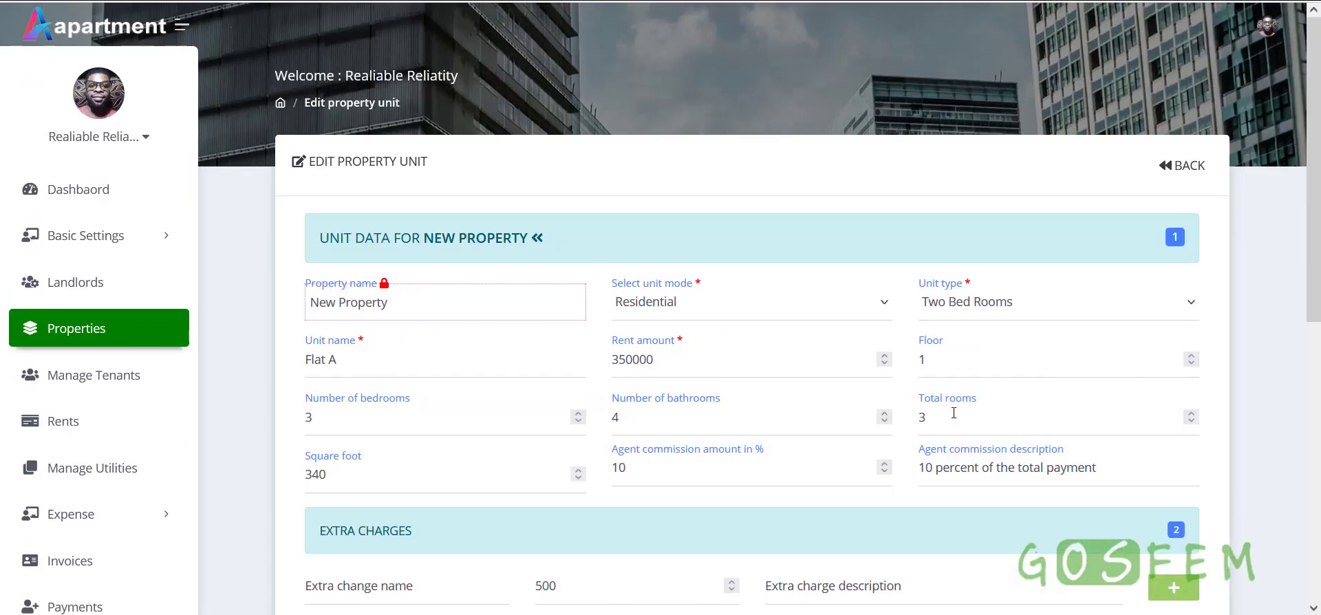
Go back to the properties list and scroll to Flat A's row
{"action": "left_click", "coordinate": [1197, 172]}
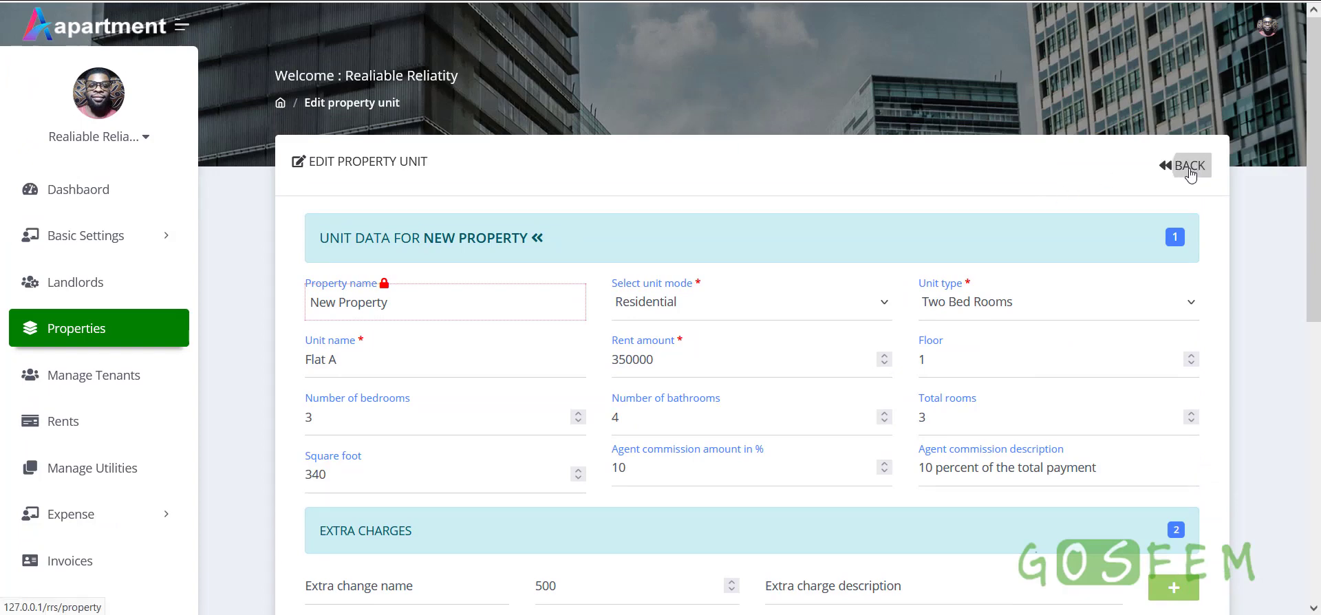
{"action": "scroll", "coordinate": [803, 344], "scroll_direction": "down", "scroll_amount": 7}
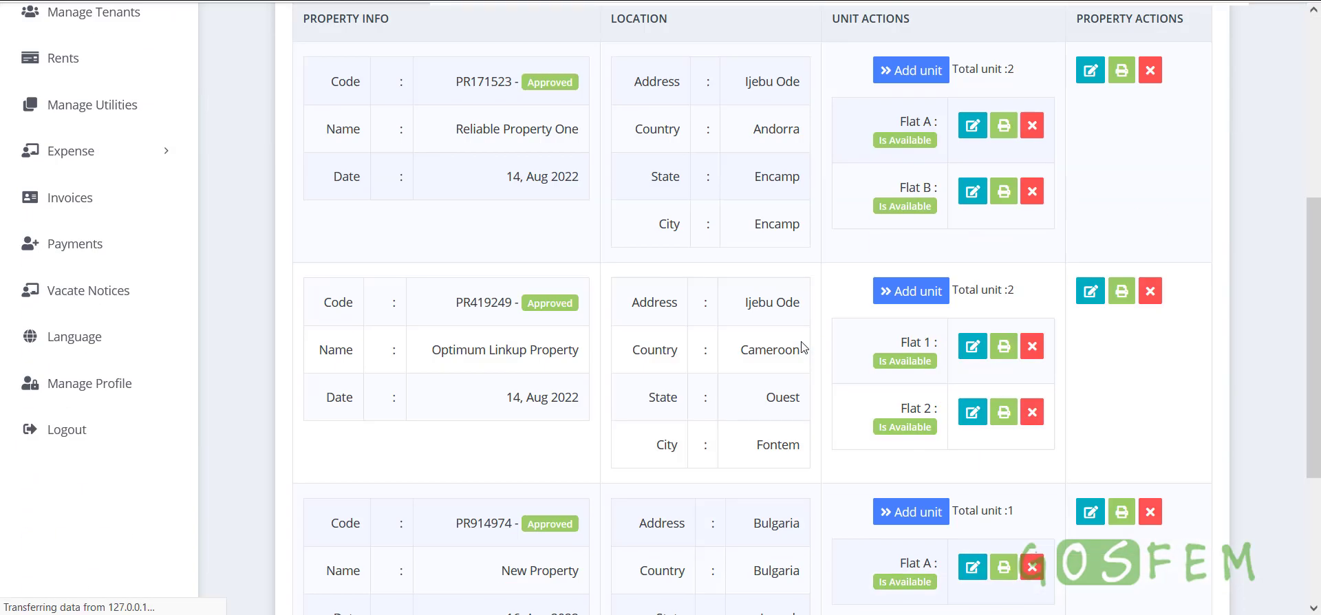
{"action": "scroll", "coordinate": [963, 473], "scroll_direction": "down", "scroll_amount": 2}
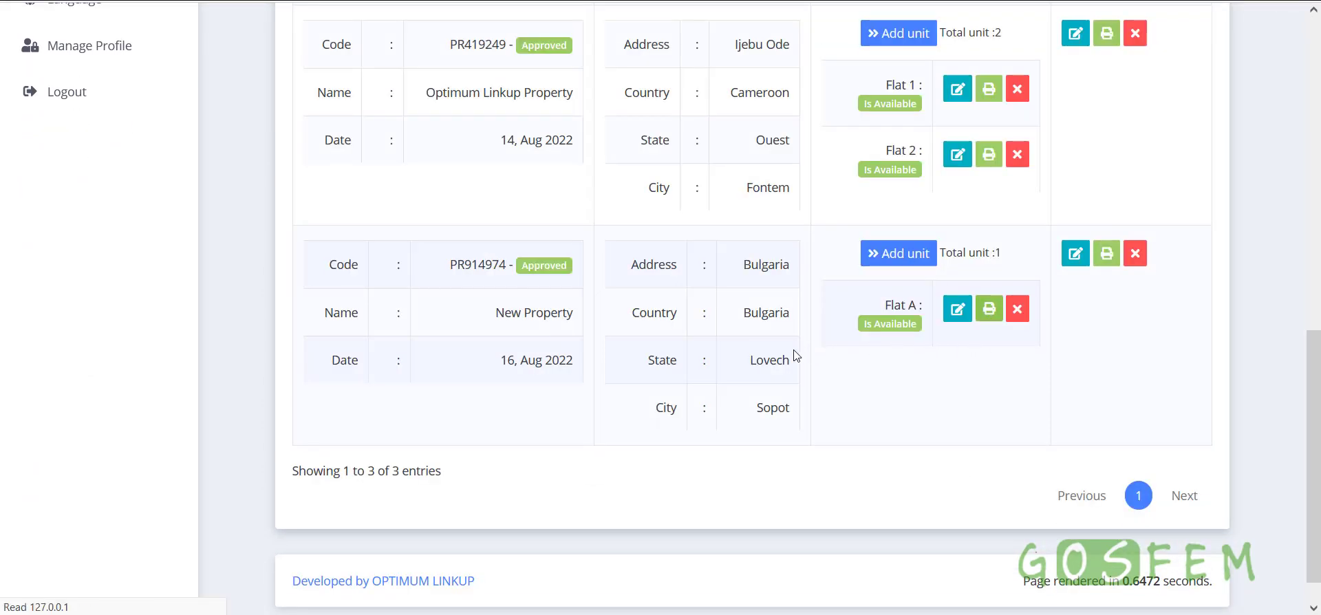
{"action": "scroll", "coordinate": [793, 353], "scroll_direction": "down", "scroll_amount": 4}
{"action": "scroll", "coordinate": [796, 355], "scroll_direction": "up", "scroll_amount": 3}
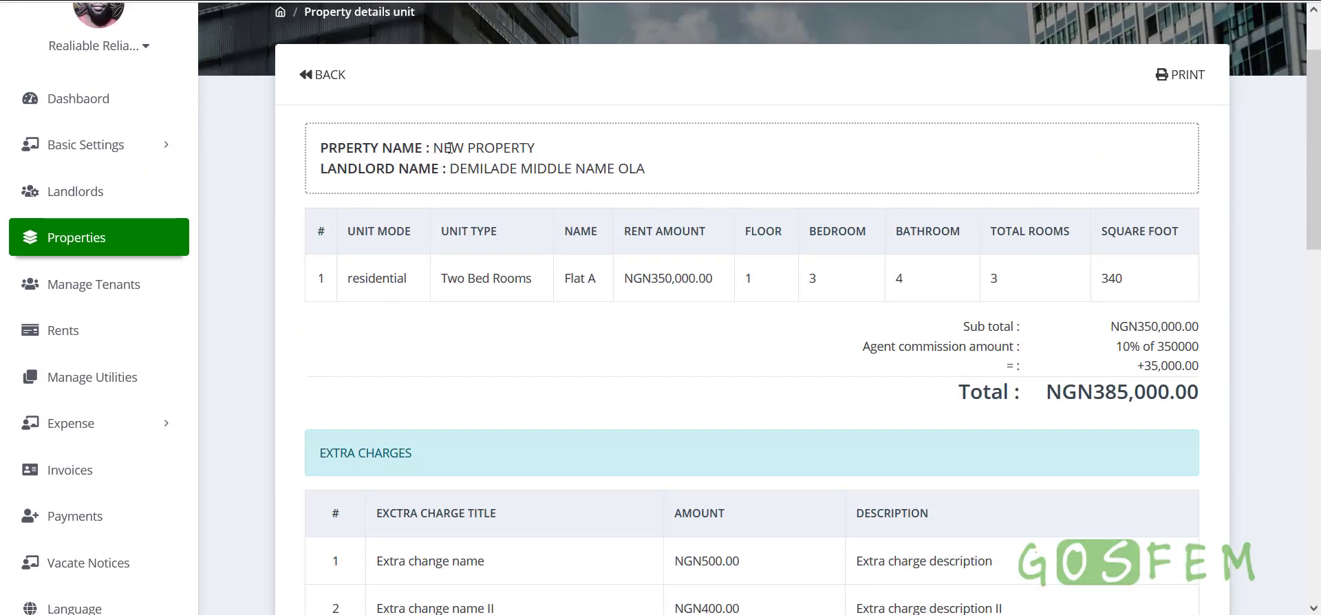
{"action": "left_click_drag", "start_coordinate": [448, 148], "coordinate": [569, 152]}
{"action": "left_click_drag", "start_coordinate": [450, 169], "coordinate": [662, 172]}
{"action": "scroll", "coordinate": [660, 207], "scroll_direction": "down", "scroll_amount": 2}
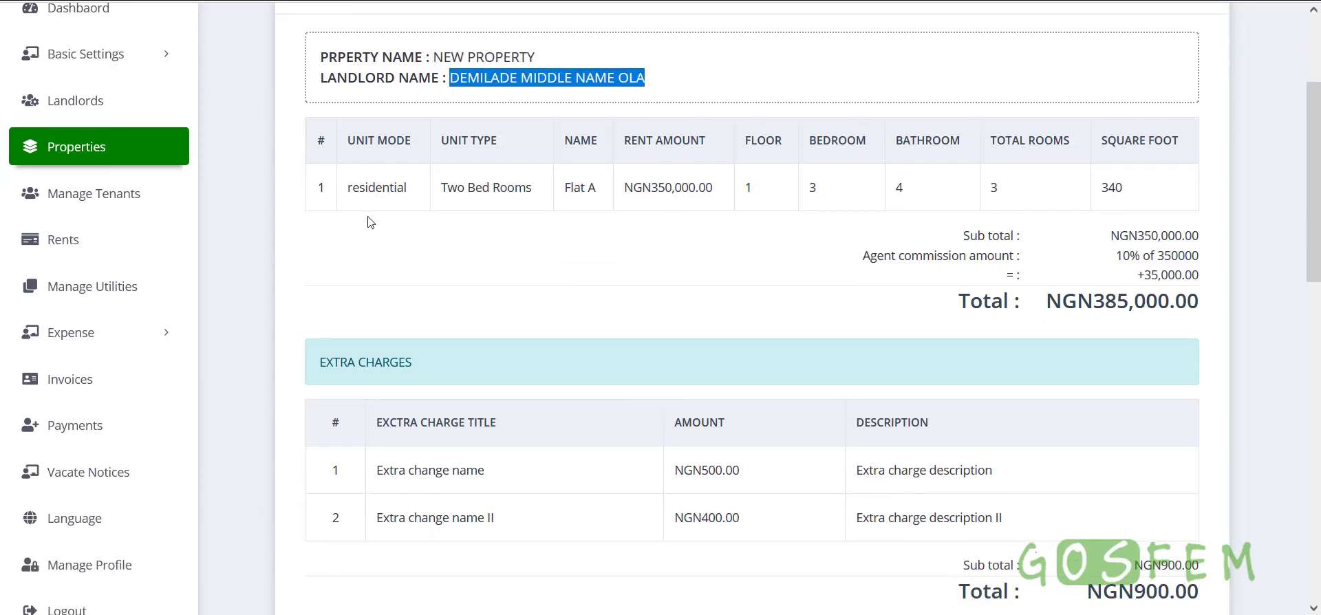
{"action": "left_click_drag", "start_coordinate": [352, 193], "coordinate": [413, 194]}
{"action": "left_click", "coordinate": [414, 195]}
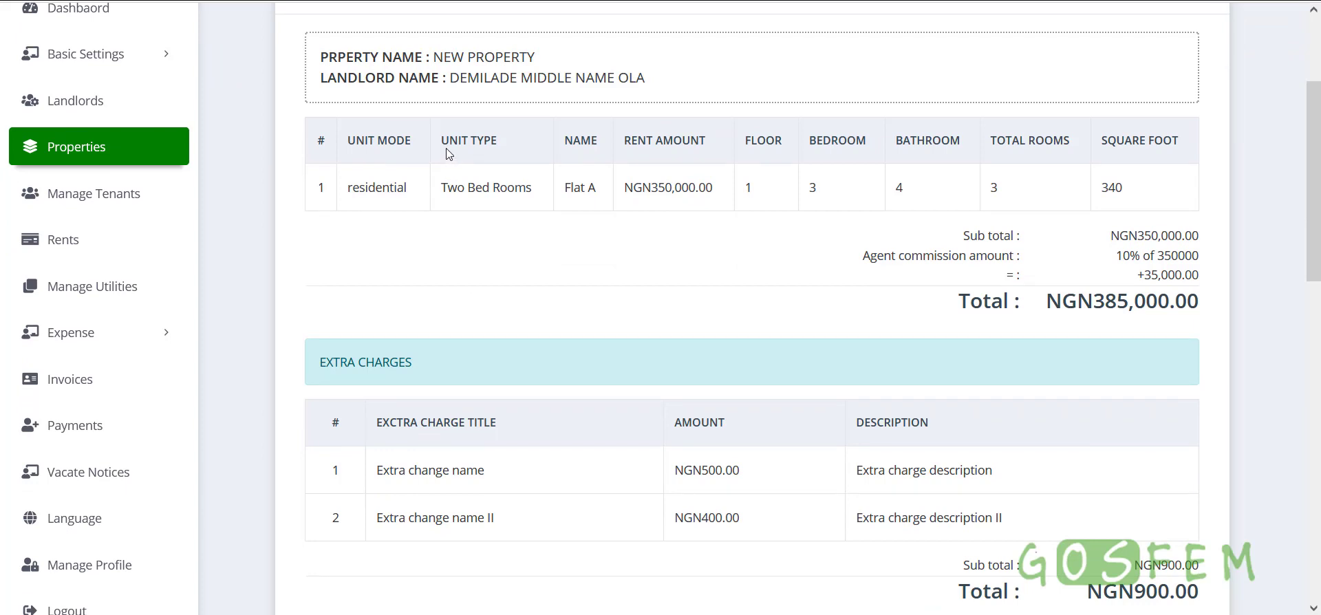
{"action": "left_click_drag", "start_coordinate": [441, 140], "coordinate": [502, 140]}
{"action": "left_click_drag", "start_coordinate": [440, 189], "coordinate": [530, 196]}
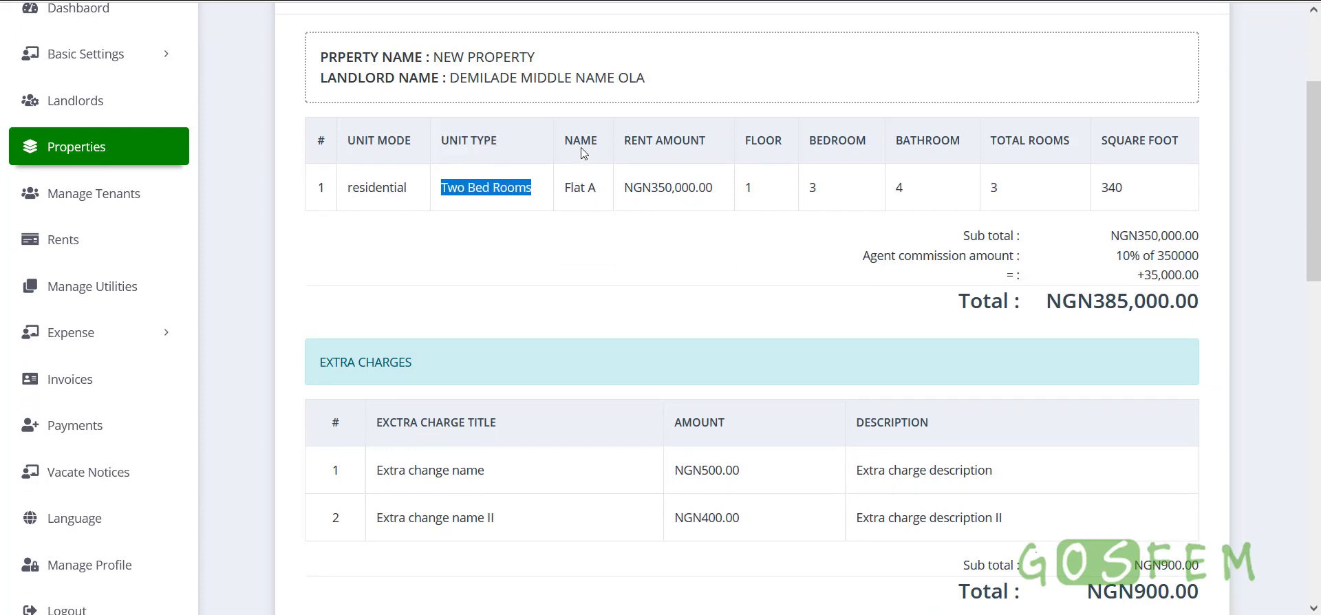
{"action": "left_click", "coordinate": [570, 180]}
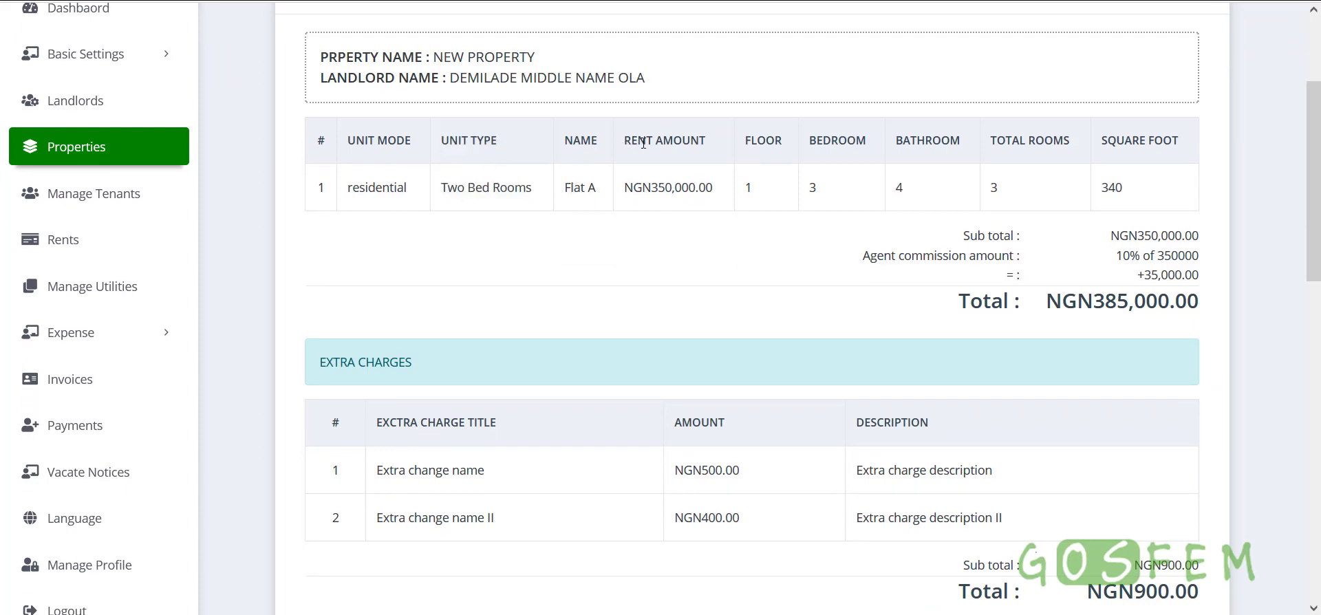
{"action": "left_click_drag", "start_coordinate": [624, 141], "coordinate": [709, 148]}
{"action": "left_click_drag", "start_coordinate": [625, 188], "coordinate": [733, 194]}
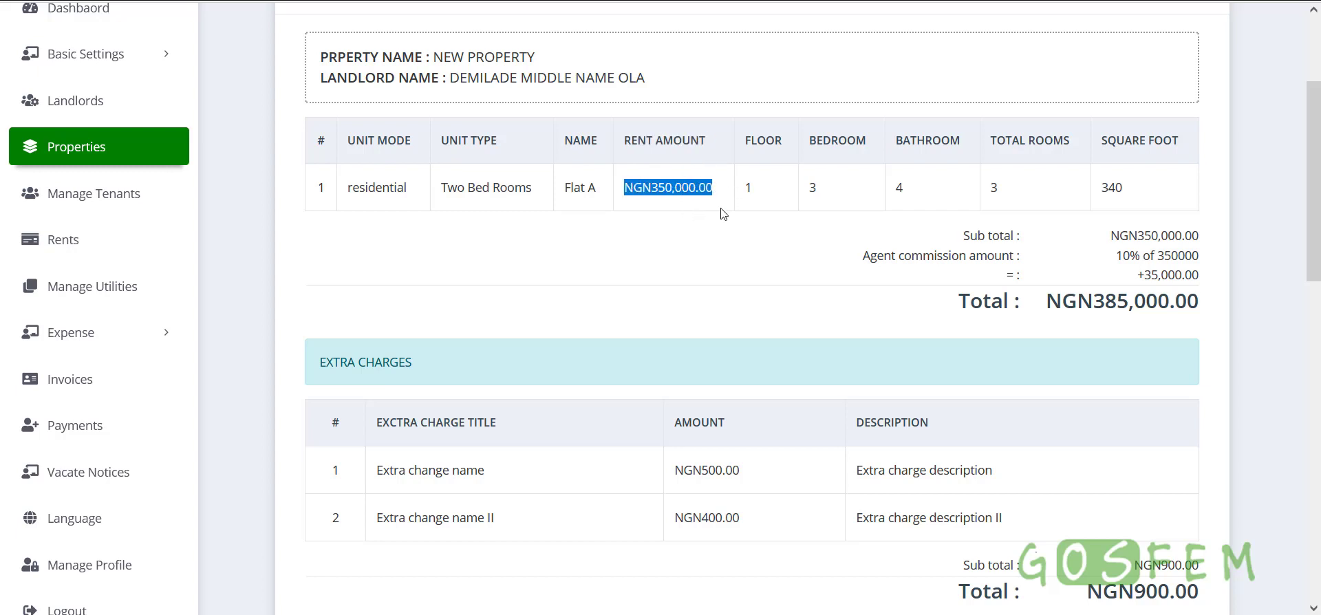
{"action": "double_click", "coordinate": [749, 187]}
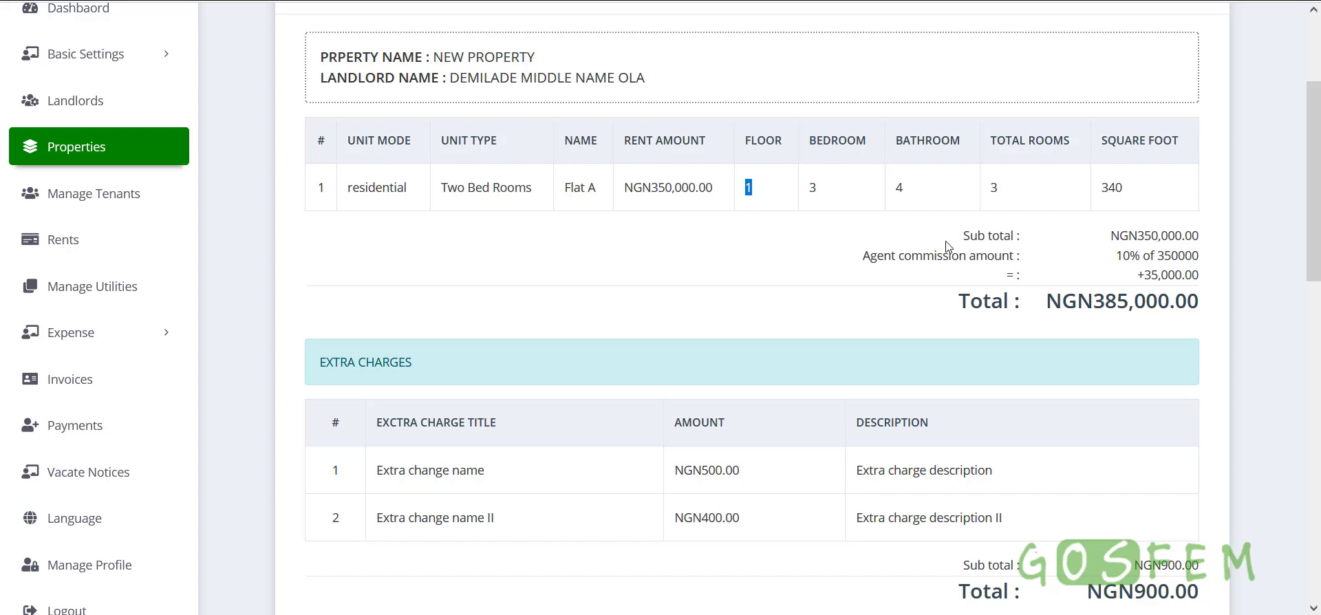
{"action": "left_click_drag", "start_coordinate": [944, 234], "coordinate": [1199, 310]}
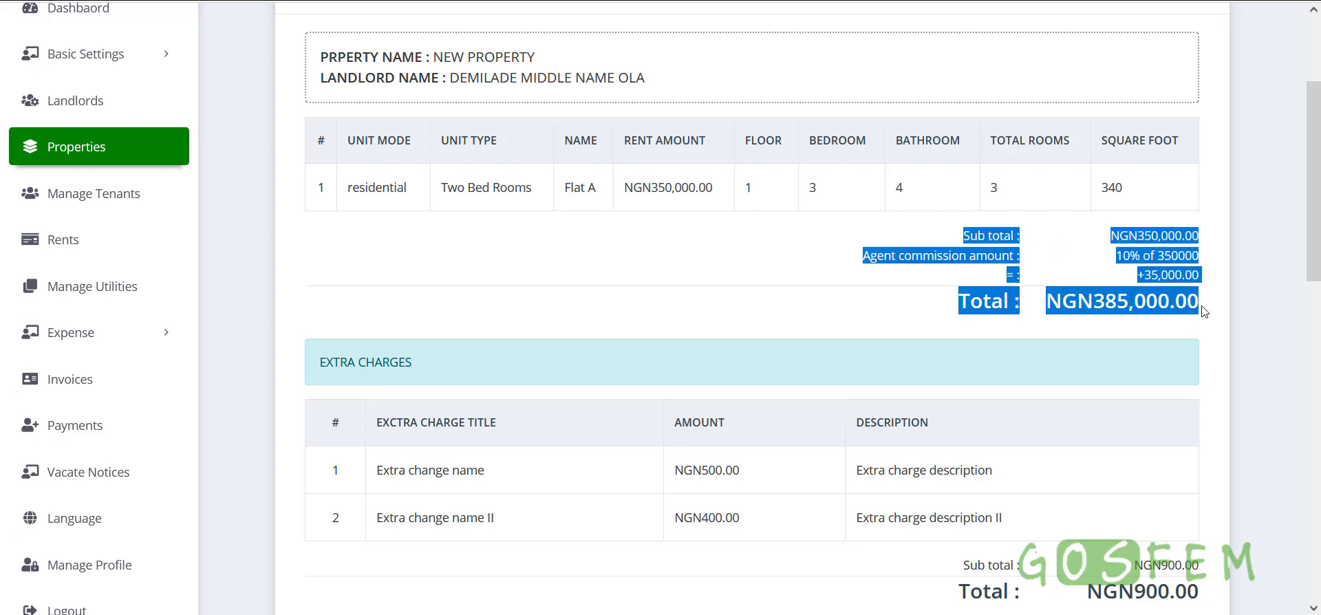
{"action": "left_click", "coordinate": [1204, 306]}
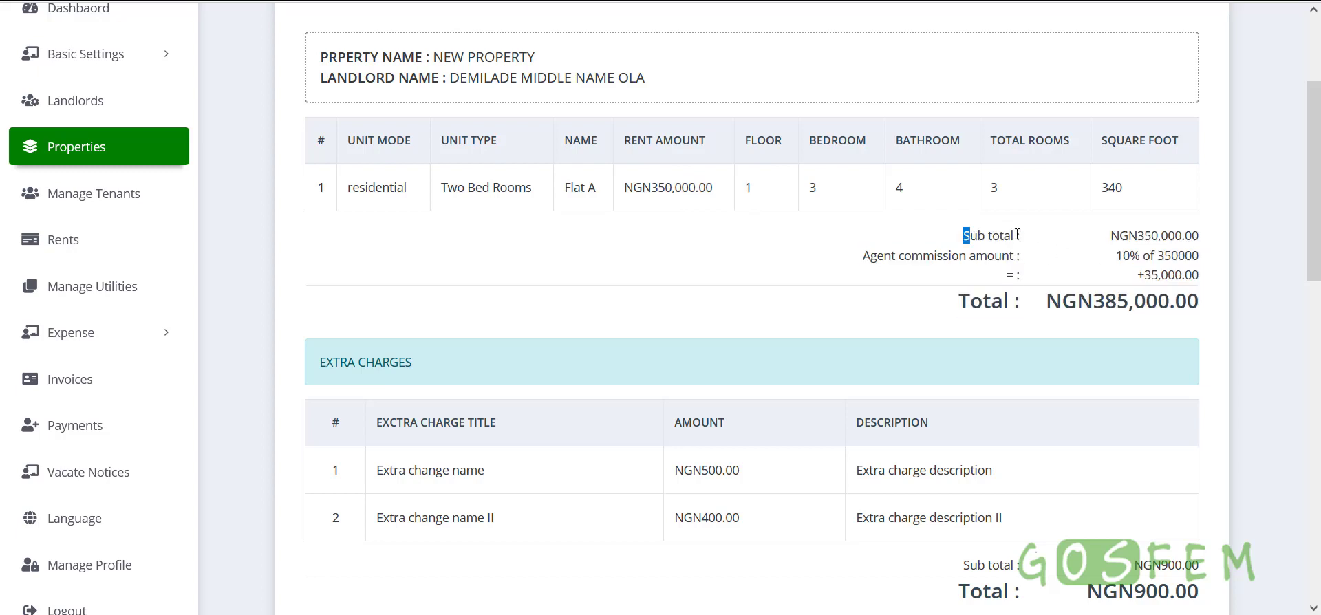
{"action": "left_click_drag", "start_coordinate": [964, 234], "coordinate": [1112, 246]}
{"action": "double_click", "coordinate": [1135, 237]}
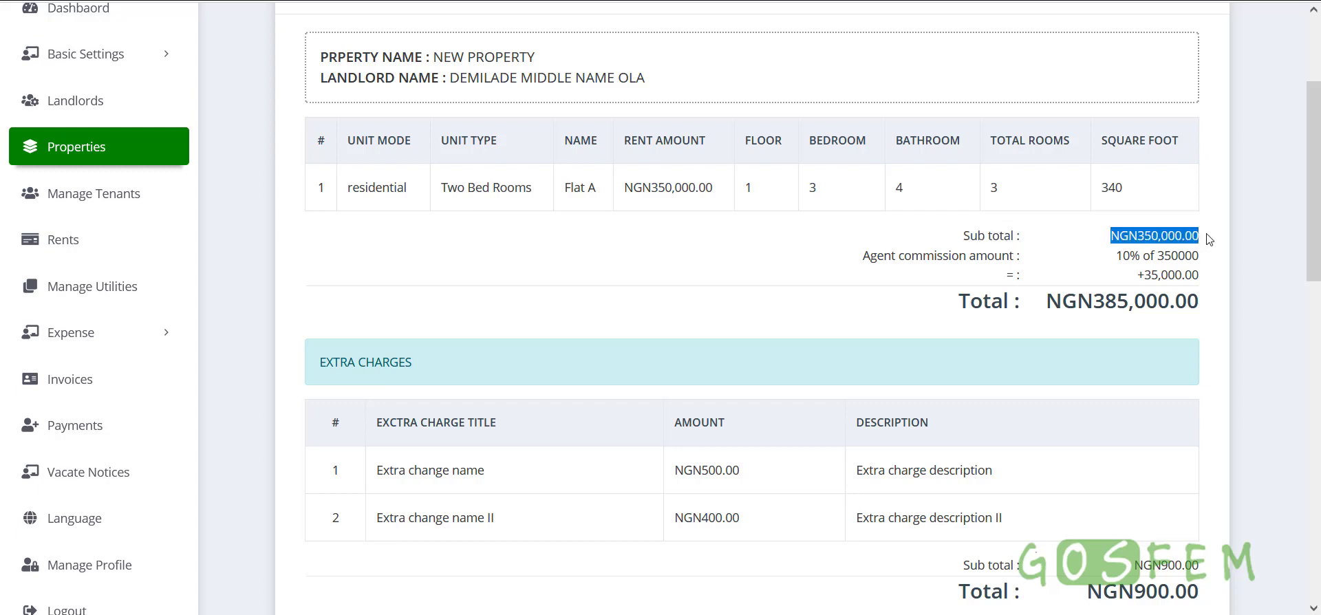
{"action": "left_click_drag", "start_coordinate": [861, 256], "coordinate": [1014, 256]}
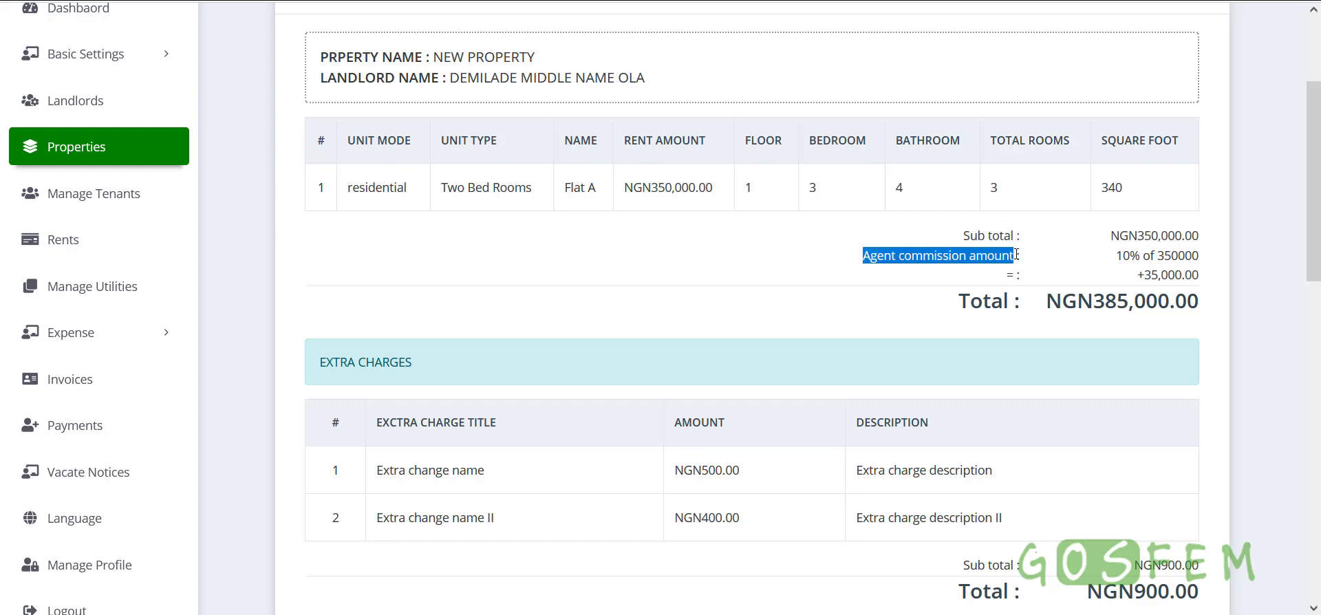
{"action": "left_click_drag", "start_coordinate": [1116, 258], "coordinate": [1214, 257]}
{"action": "left_click", "coordinate": [1183, 276]}
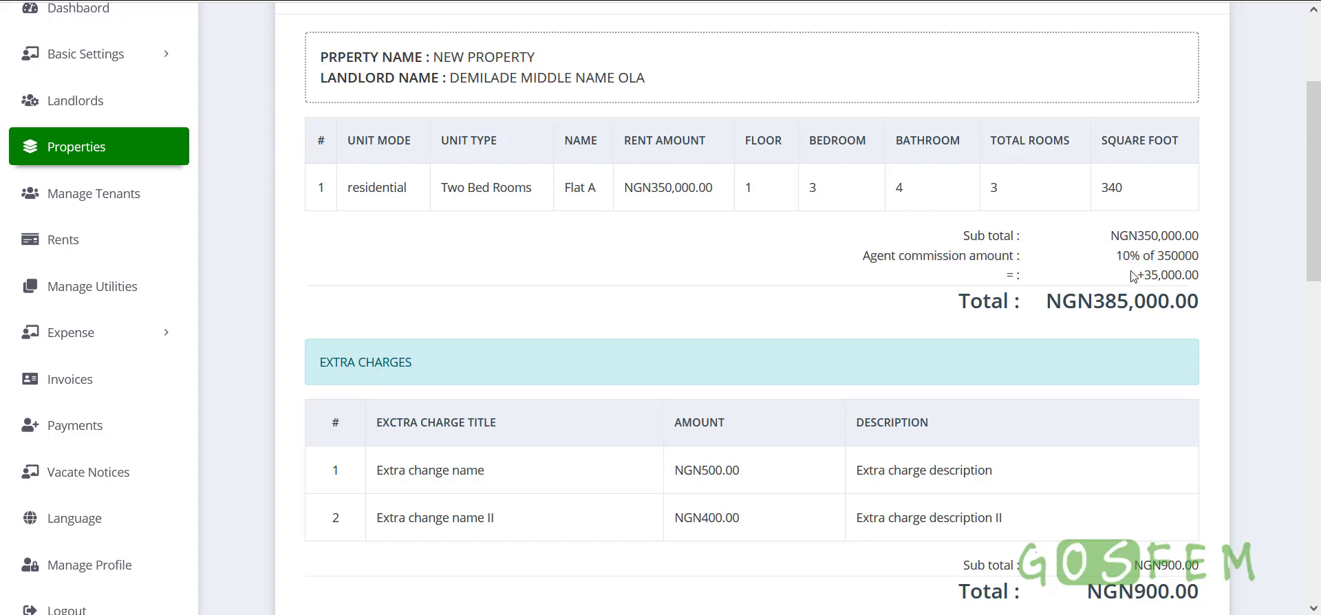
{"action": "left_click_drag", "start_coordinate": [1115, 264], "coordinate": [1201, 255]}
{"action": "left_click_drag", "start_coordinate": [1109, 236], "coordinate": [1207, 235]}
{"action": "left_click_drag", "start_coordinate": [1132, 279], "coordinate": [1202, 282]}
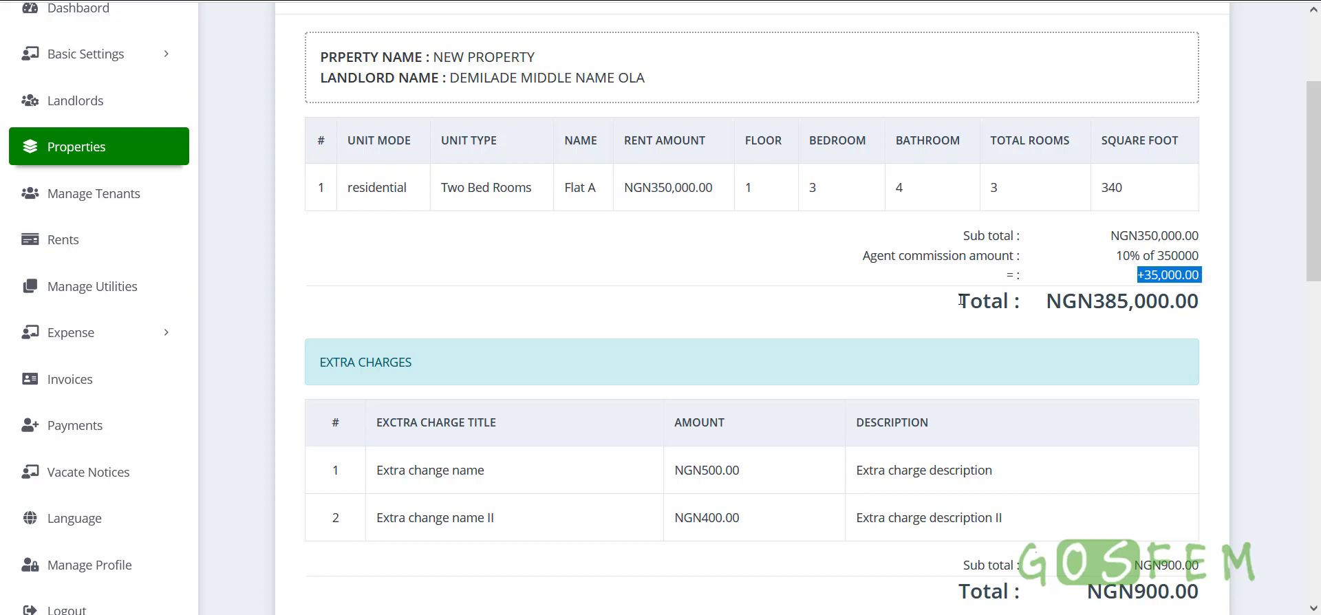
{"action": "left_click_drag", "start_coordinate": [962, 300], "coordinate": [1203, 303]}
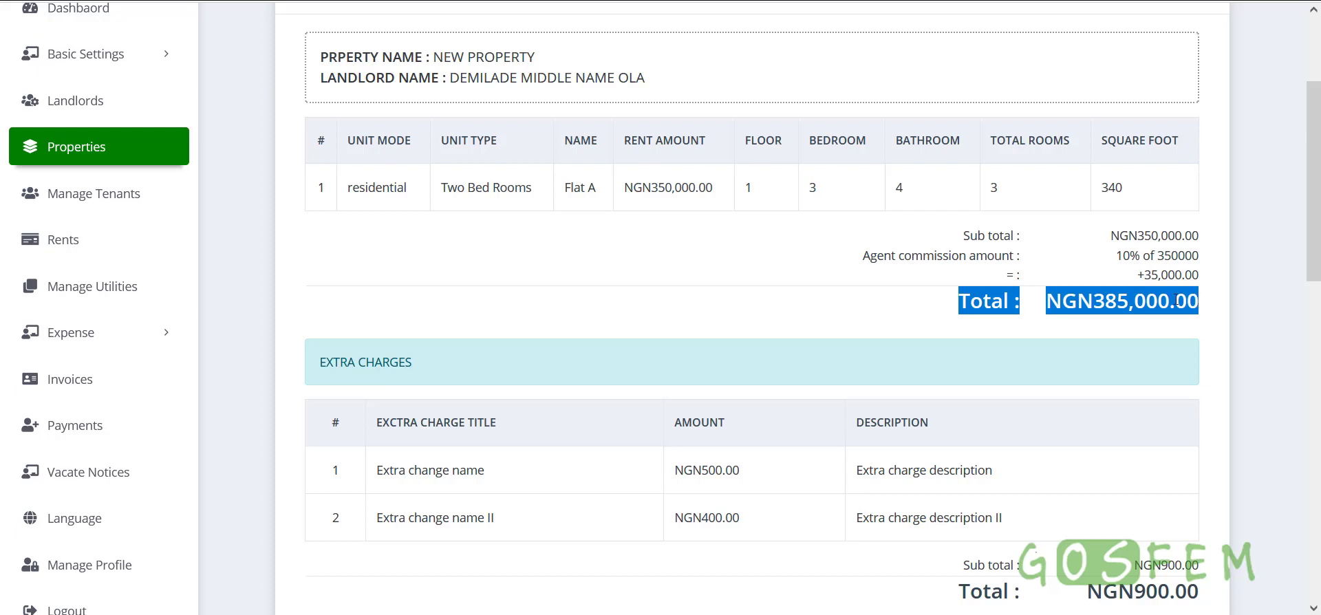
{"action": "left_click", "coordinate": [1101, 300]}
{"action": "left_click_drag", "start_coordinate": [1094, 303], "coordinate": [1199, 275]}
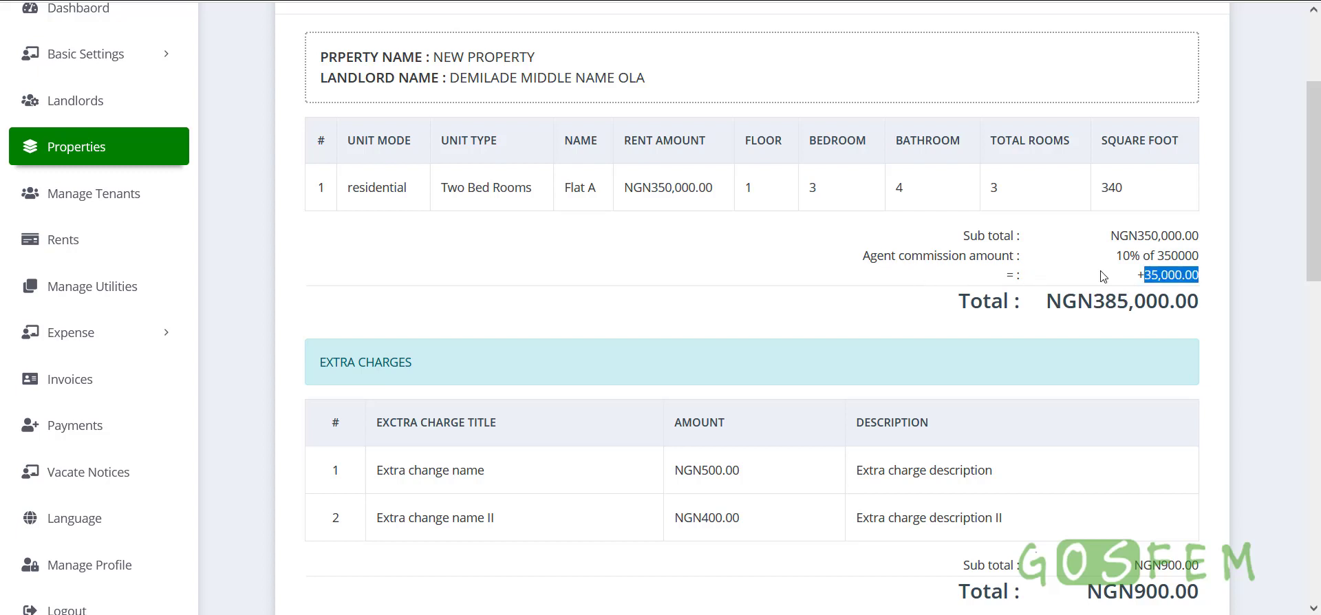
Check the extra charges: the NGN400.00 amount, its sub total and its total
{"action": "scroll", "coordinate": [1087, 356], "scroll_direction": "down", "scroll_amount": 3}
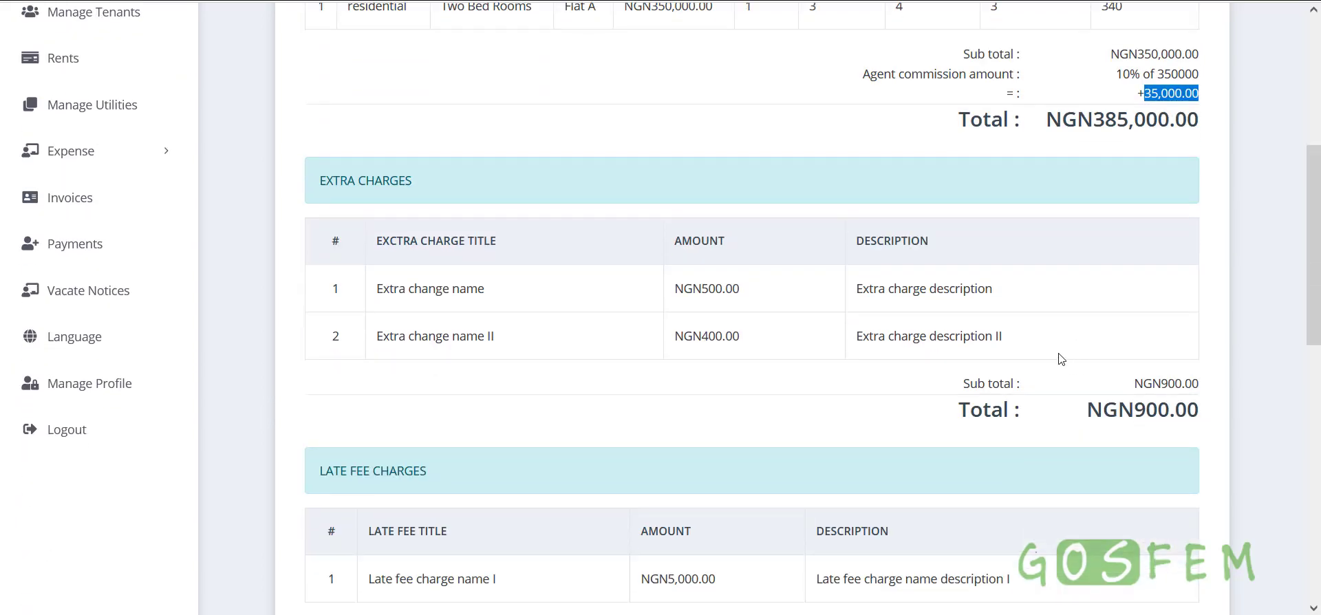
{"action": "left_click_drag", "start_coordinate": [313, 186], "coordinate": [460, 174]}
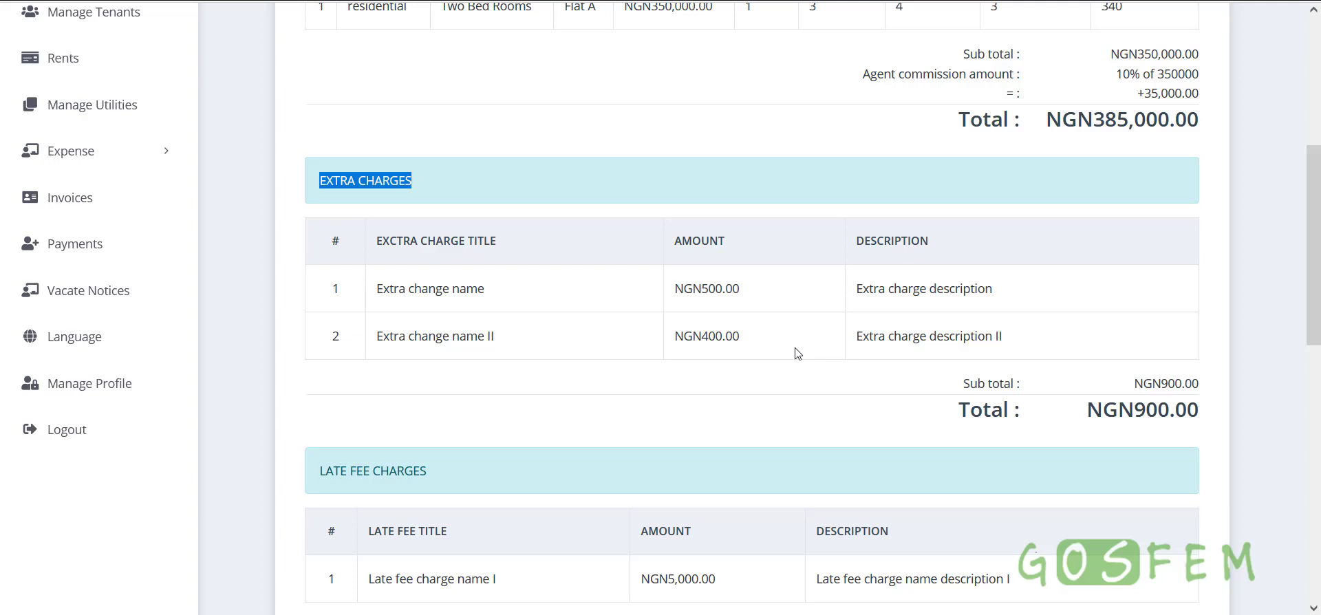
{"action": "scroll", "coordinate": [798, 354], "scroll_direction": "down", "scroll_amount": 2}
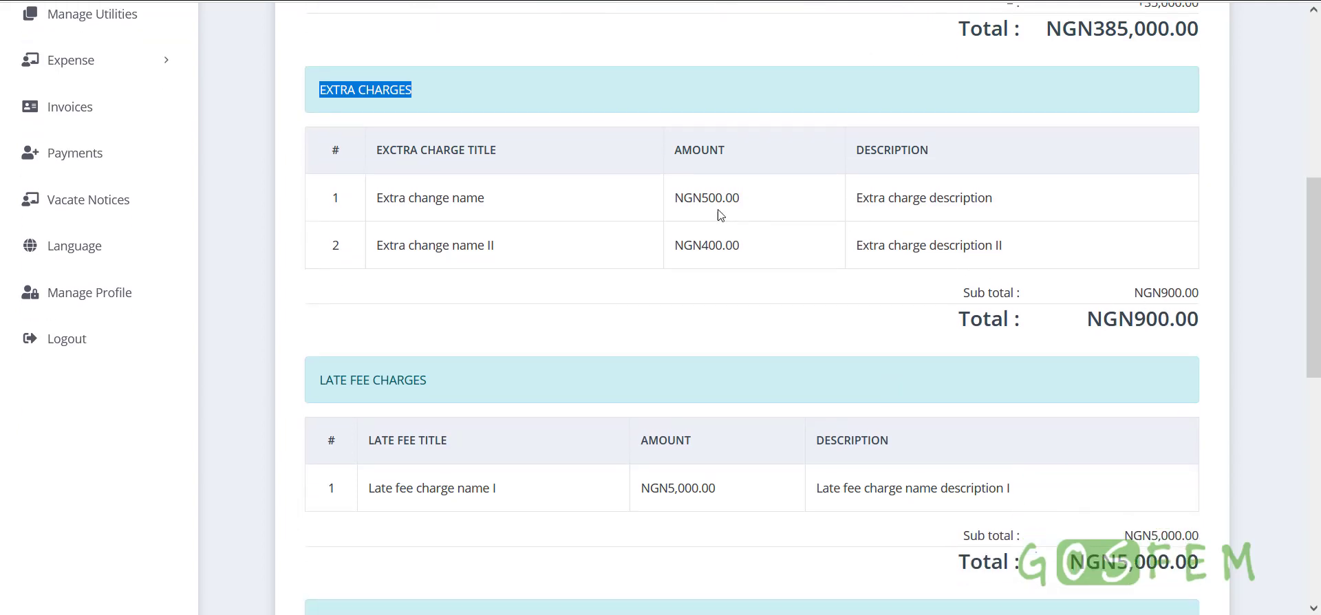
{"action": "left_click_drag", "start_coordinate": [721, 199], "coordinate": [684, 198]}
{"action": "triple_click", "coordinate": [790, 249]}
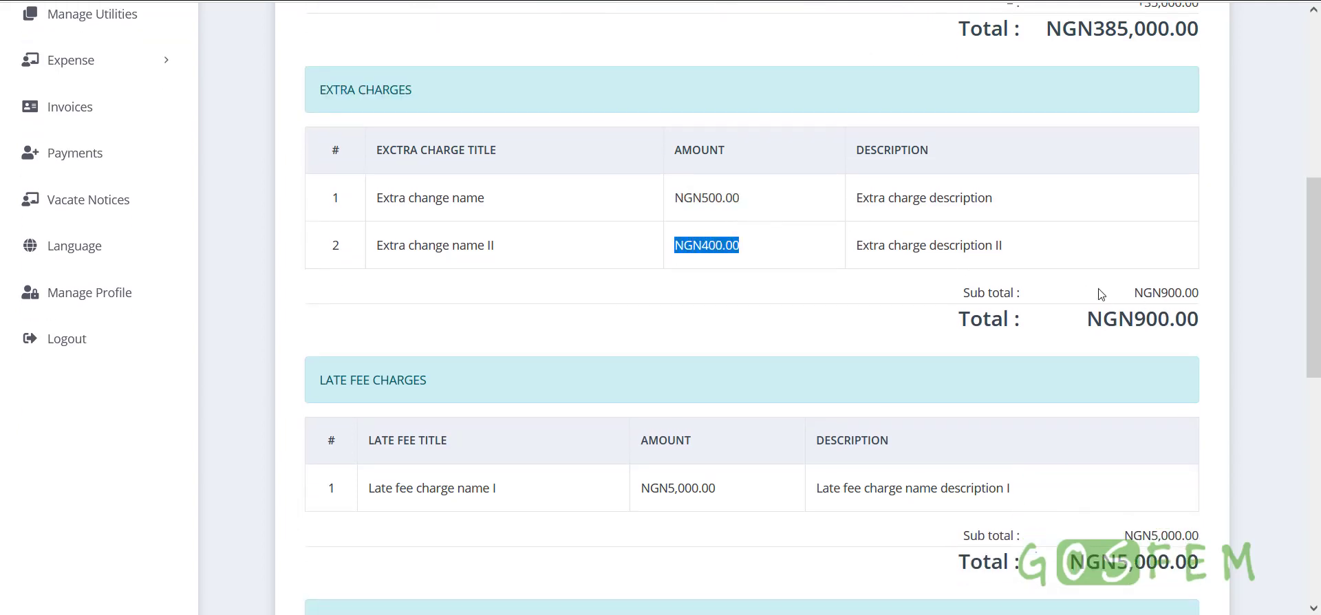
{"action": "left_click_drag", "start_coordinate": [941, 300], "coordinate": [1204, 331]}
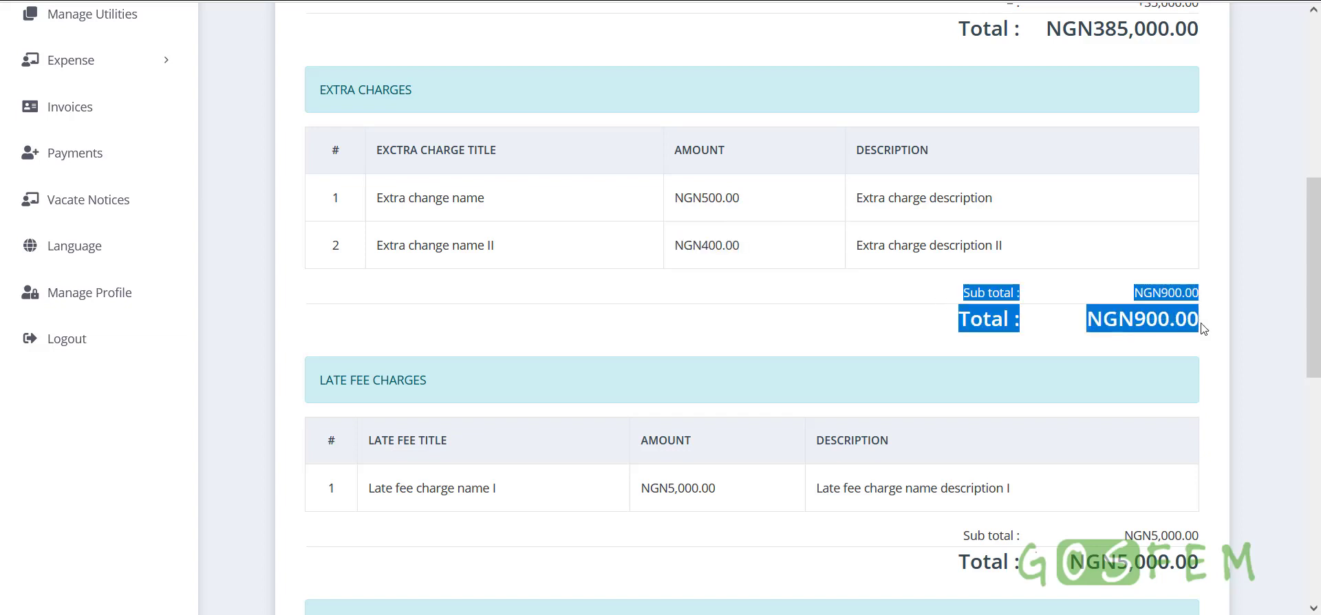
{"action": "left_click", "coordinate": [1115, 331]}
Check the late fee charge amount of NGN5,000.00 and its NGN5,000.00 total
{"action": "scroll", "coordinate": [1115, 330], "scroll_direction": "down", "scroll_amount": 3}
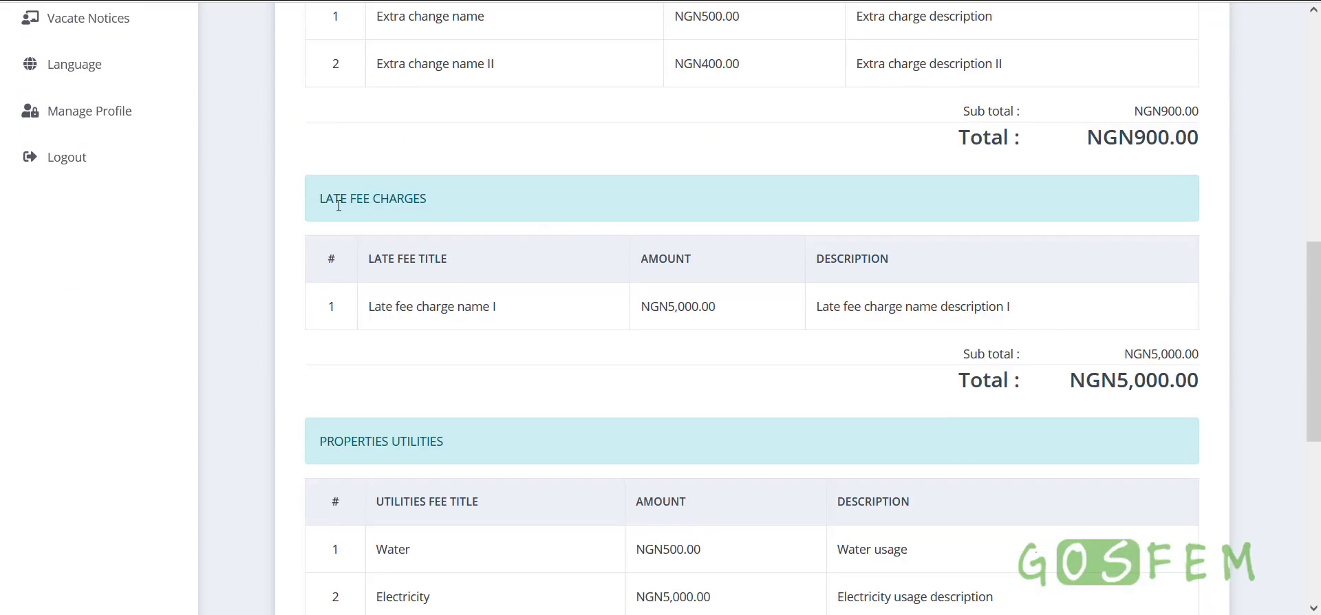
{"action": "left_click_drag", "start_coordinate": [320, 198], "coordinate": [500, 217]}
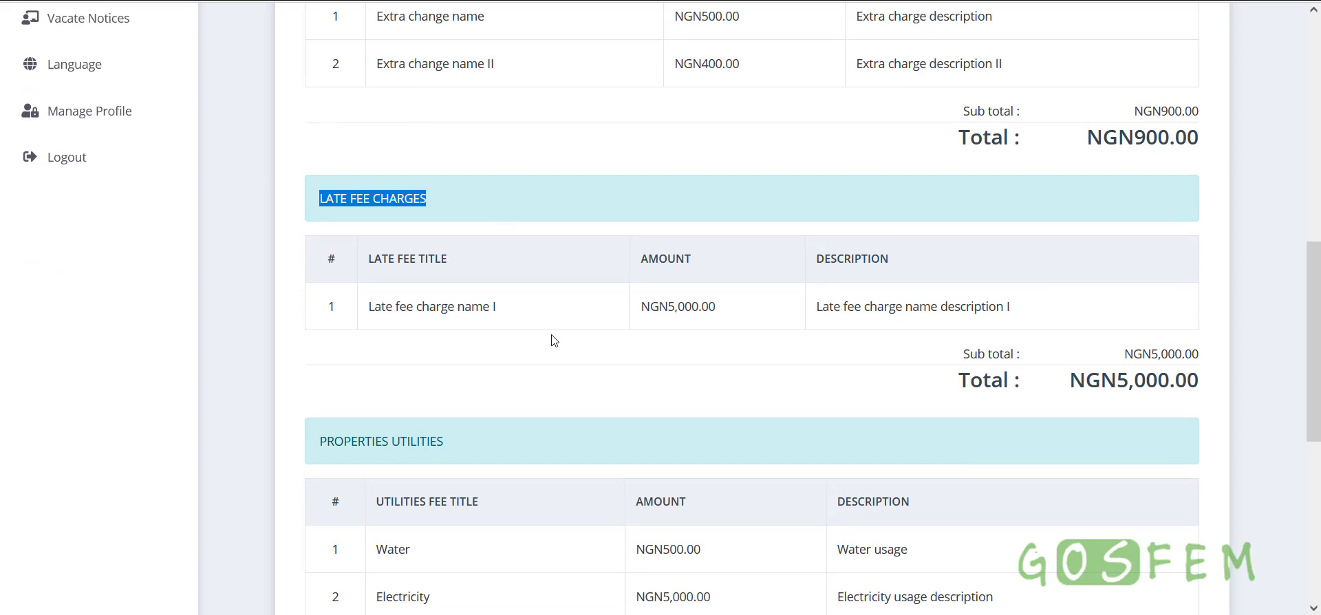
{"action": "left_click", "coordinate": [323, 210]}
{"action": "left_click_drag", "start_coordinate": [414, 215], "coordinate": [454, 216]}
{"action": "left_click", "coordinate": [331, 203]}
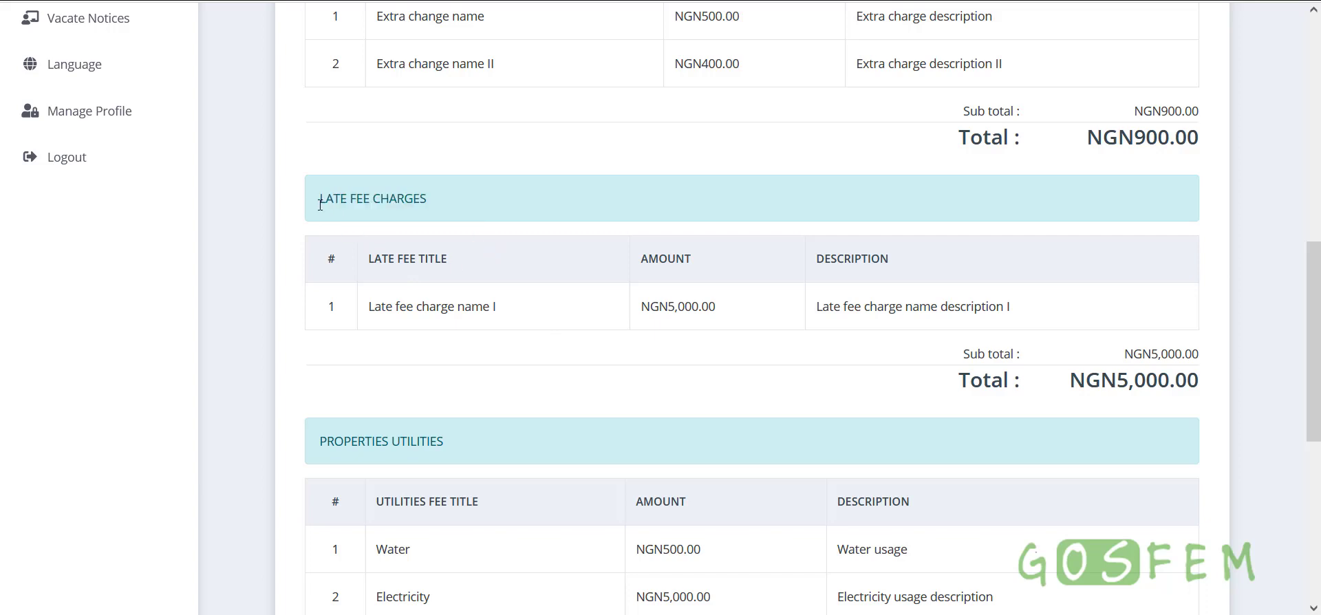
{"action": "left_click_drag", "start_coordinate": [320, 204], "coordinate": [461, 209]}
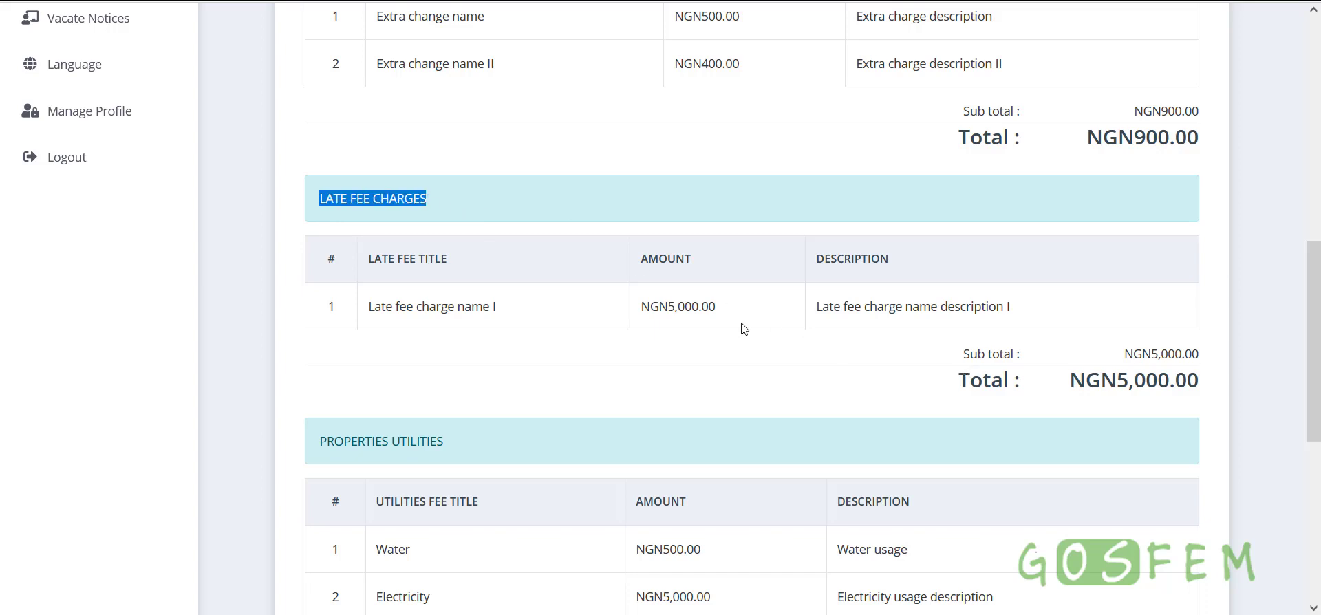
{"action": "left_click_drag", "start_coordinate": [639, 306], "coordinate": [736, 311]}
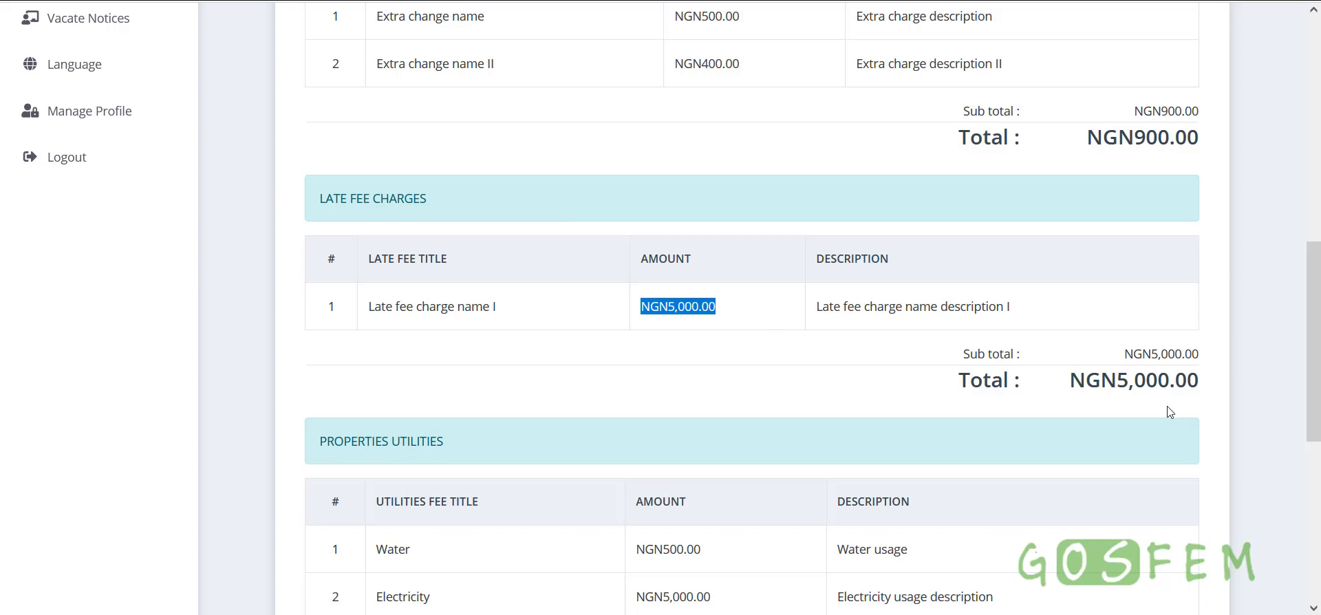
{"action": "left_click_drag", "start_coordinate": [1061, 392], "coordinate": [1209, 383]}
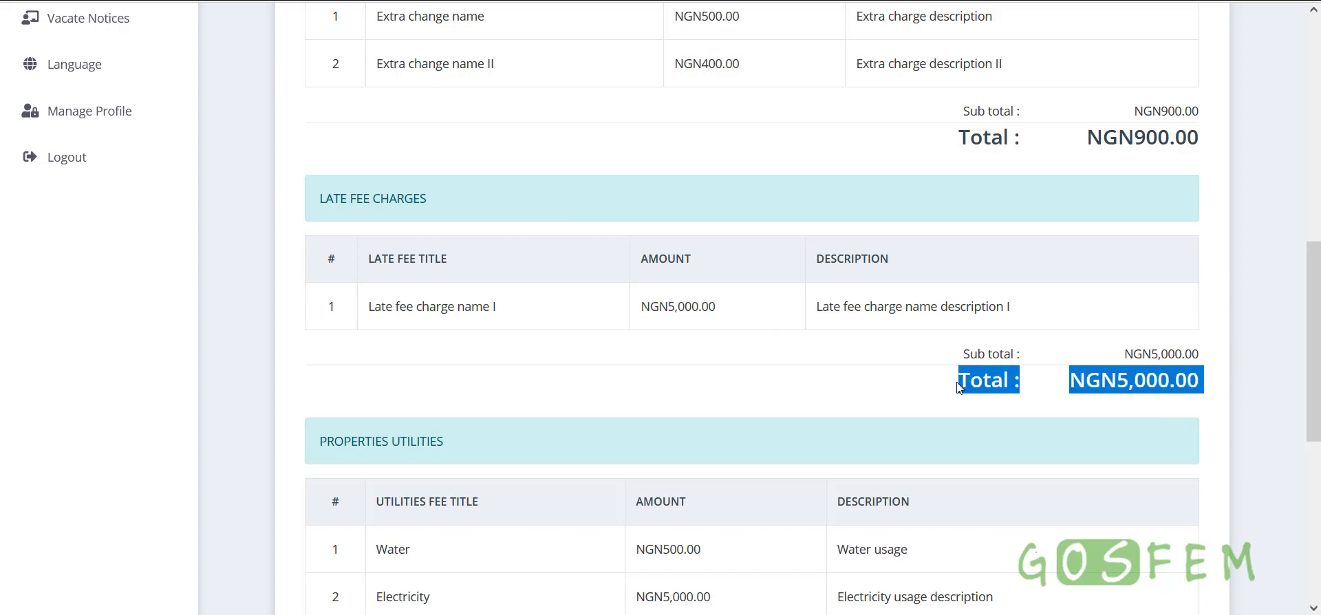
Check the Water and Electricity utility amounts and the utilities total
{"action": "scroll", "coordinate": [1101, 385], "scroll_direction": "down", "scroll_amount": 4}
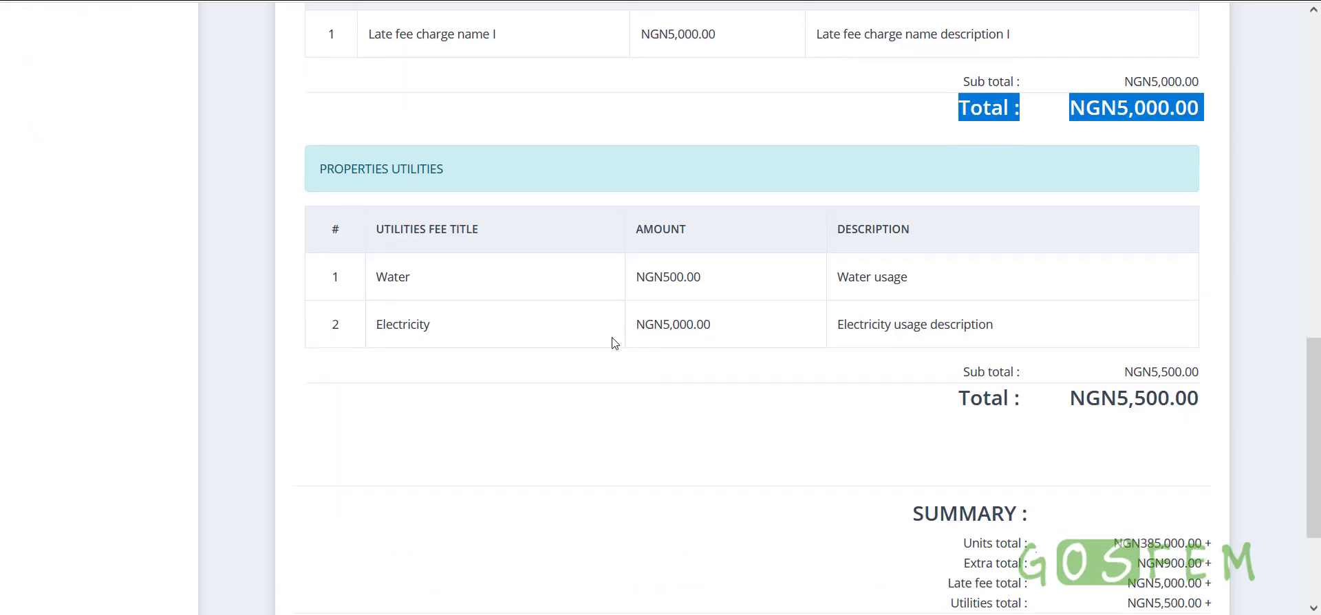
{"action": "left_click_drag", "start_coordinate": [629, 293], "coordinate": [732, 288]}
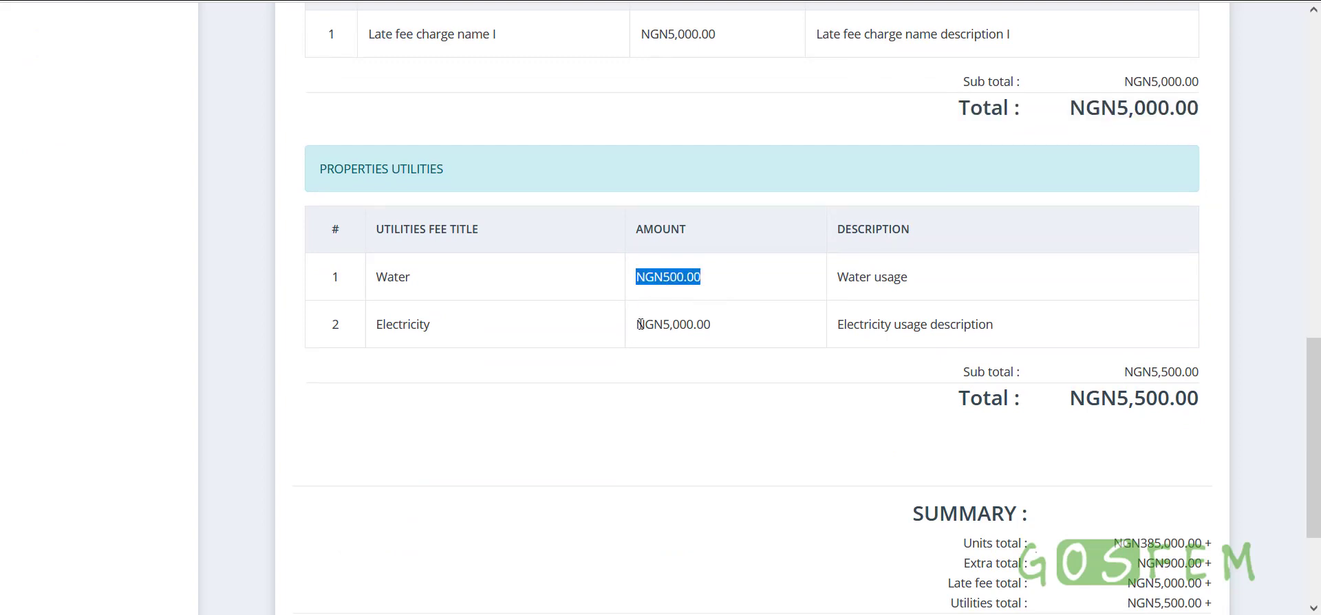
{"action": "left_click_drag", "start_coordinate": [640, 324], "coordinate": [750, 330]}
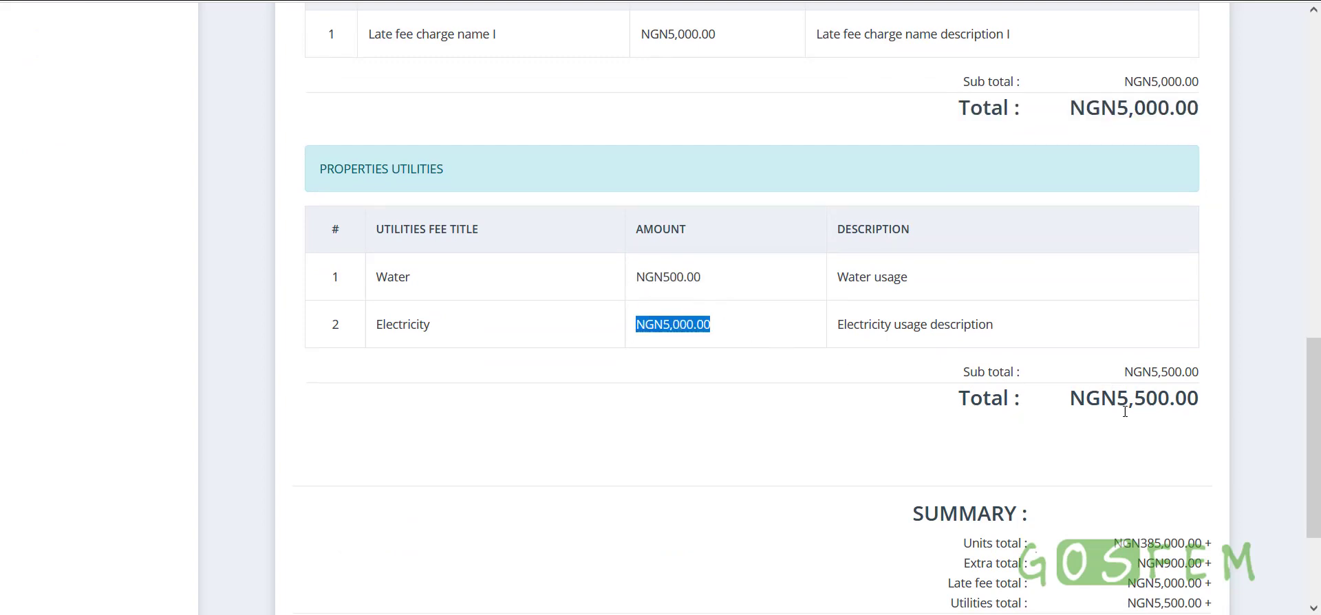
{"action": "left_click_drag", "start_coordinate": [1092, 405], "coordinate": [1188, 405]}
Check the summary's units total of NGN385,000.00, extra total of NGN900.00 and late fee total
{"action": "scroll", "coordinate": [1062, 440], "scroll_direction": "down", "scroll_amount": 3}
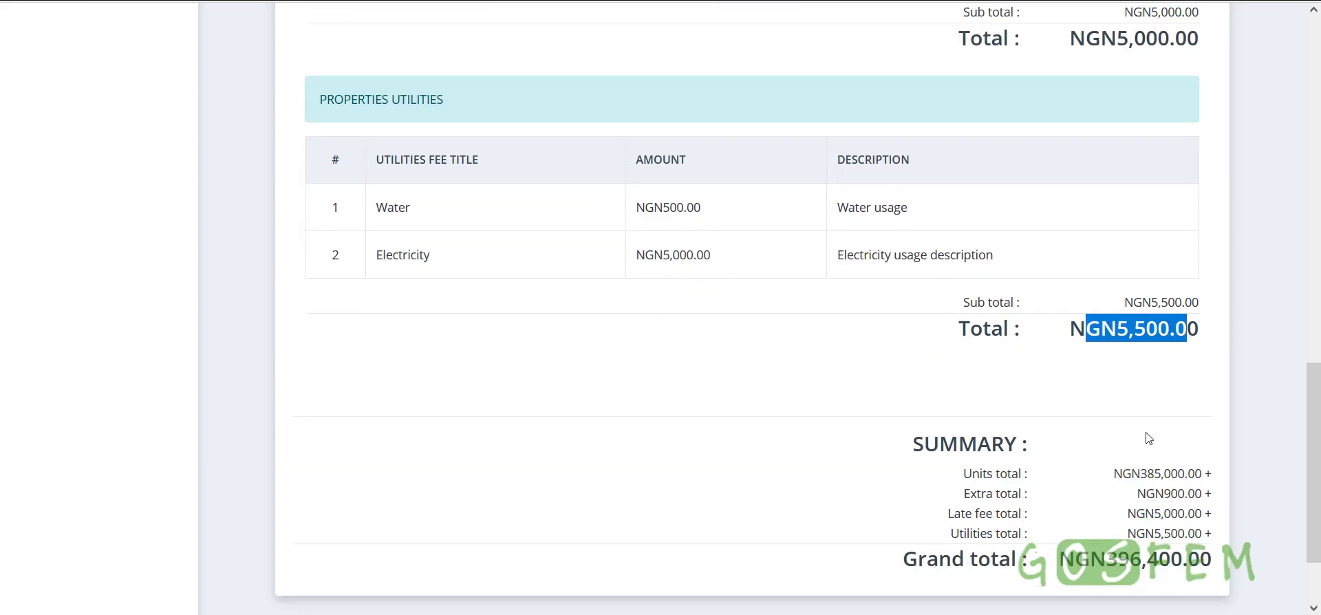
{"action": "left_click_drag", "start_coordinate": [908, 334], "coordinate": [1215, 461]}
{"action": "left_click", "coordinate": [1214, 462]}
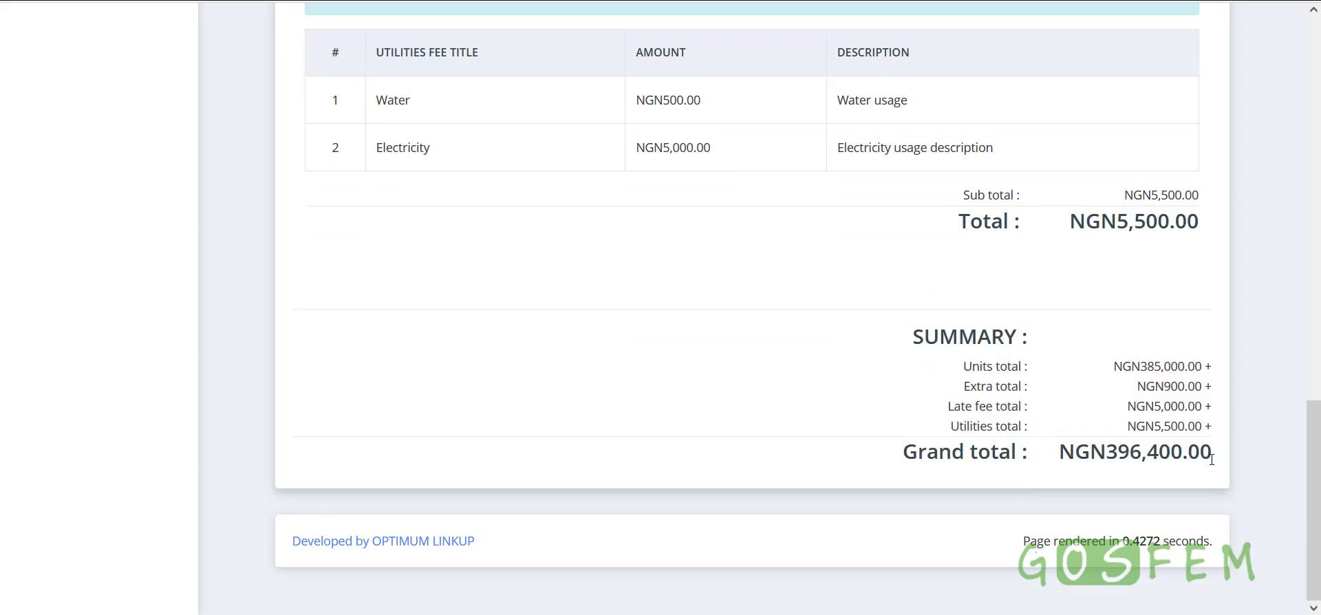
{"action": "left_click_drag", "start_coordinate": [955, 377], "coordinate": [1208, 370]}
{"action": "scroll", "coordinate": [1169, 435], "scroll_direction": "up", "scroll_amount": 13}
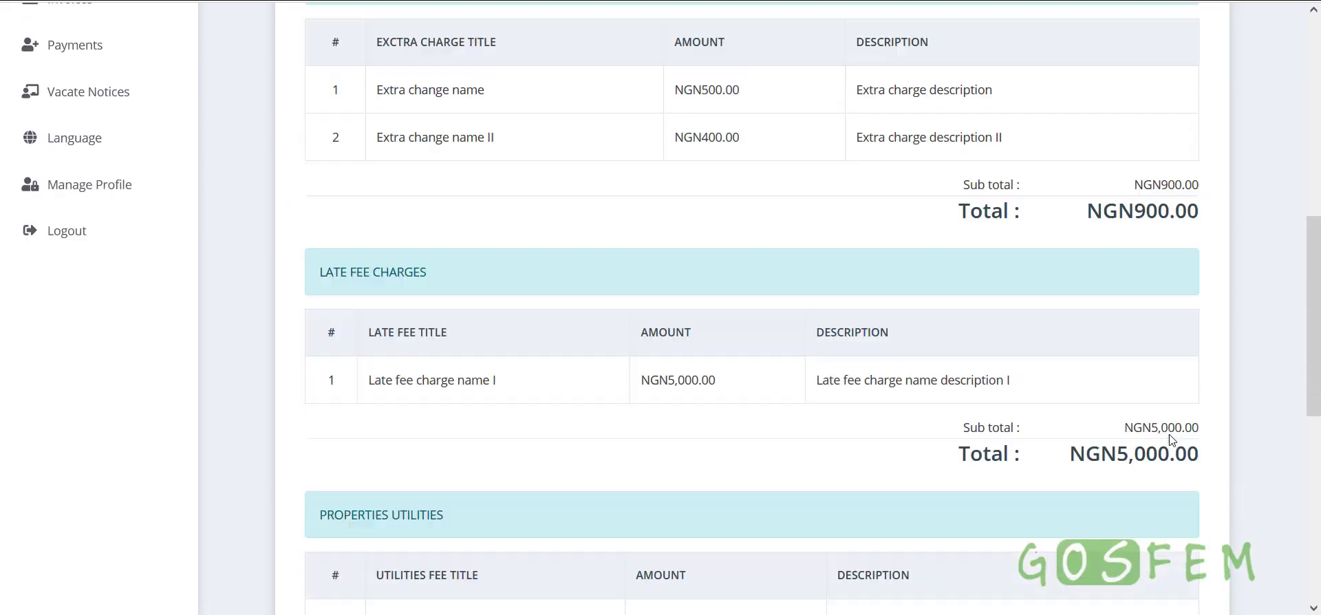
{"action": "left_click_drag", "start_coordinate": [1044, 215], "coordinate": [1205, 221]}
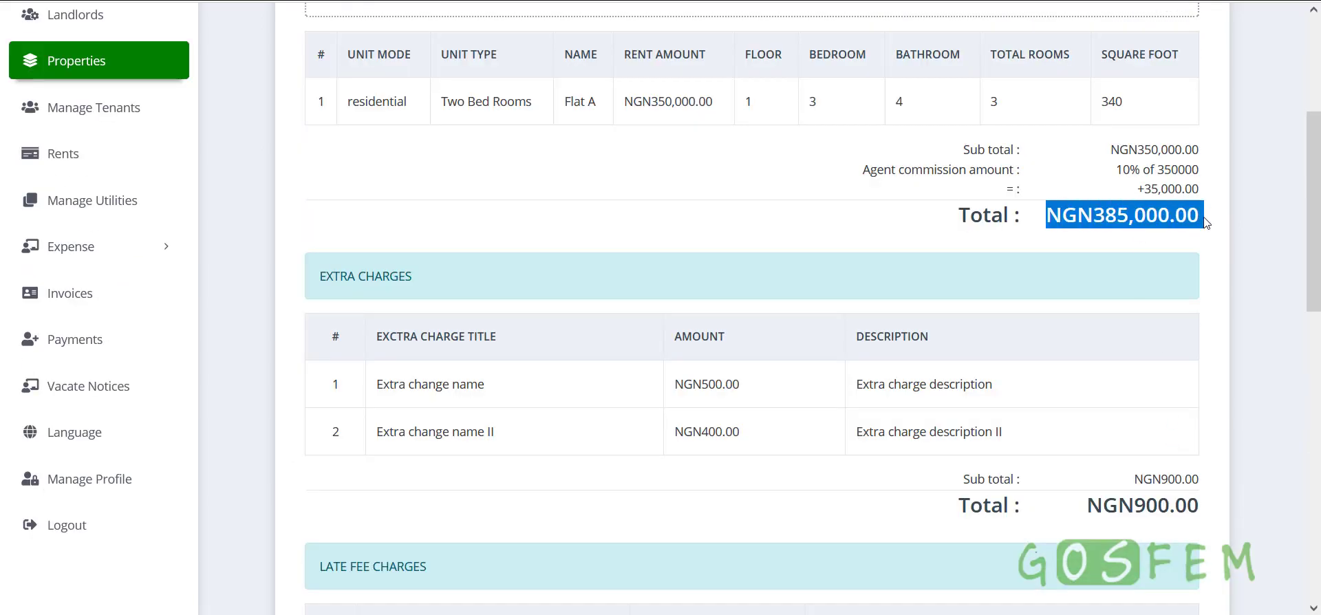
{"action": "scroll", "coordinate": [1095, 391], "scroll_direction": "down", "scroll_amount": 12}
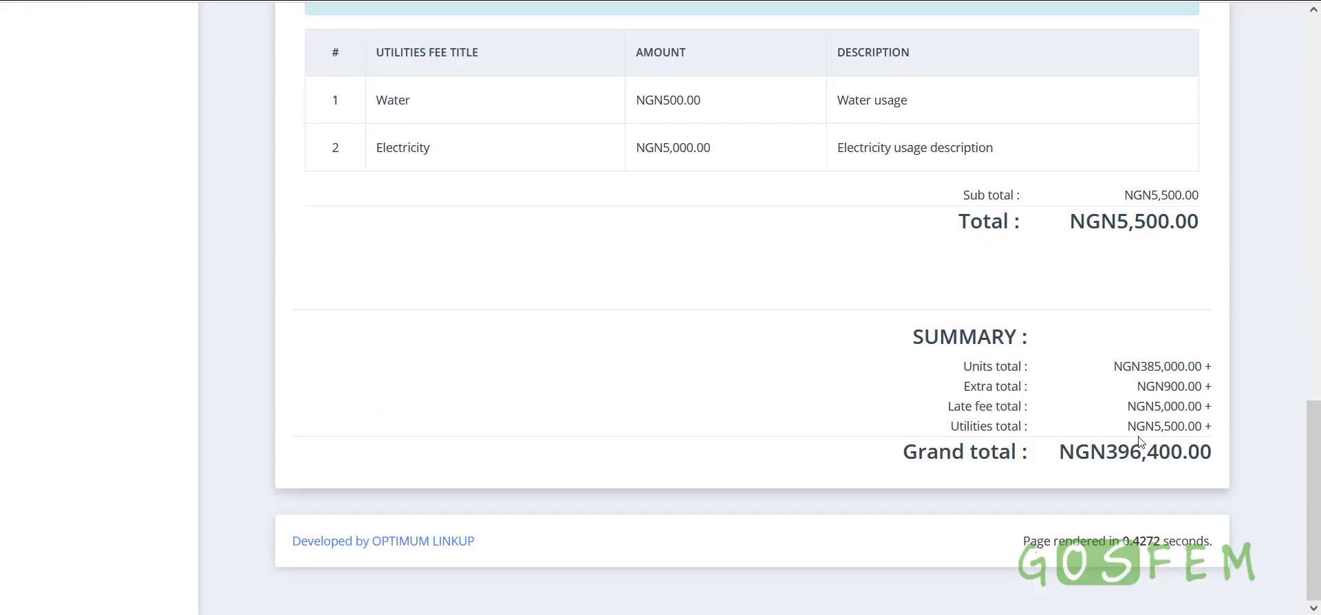
{"action": "left_click_drag", "start_coordinate": [964, 387], "coordinate": [1015, 385]}
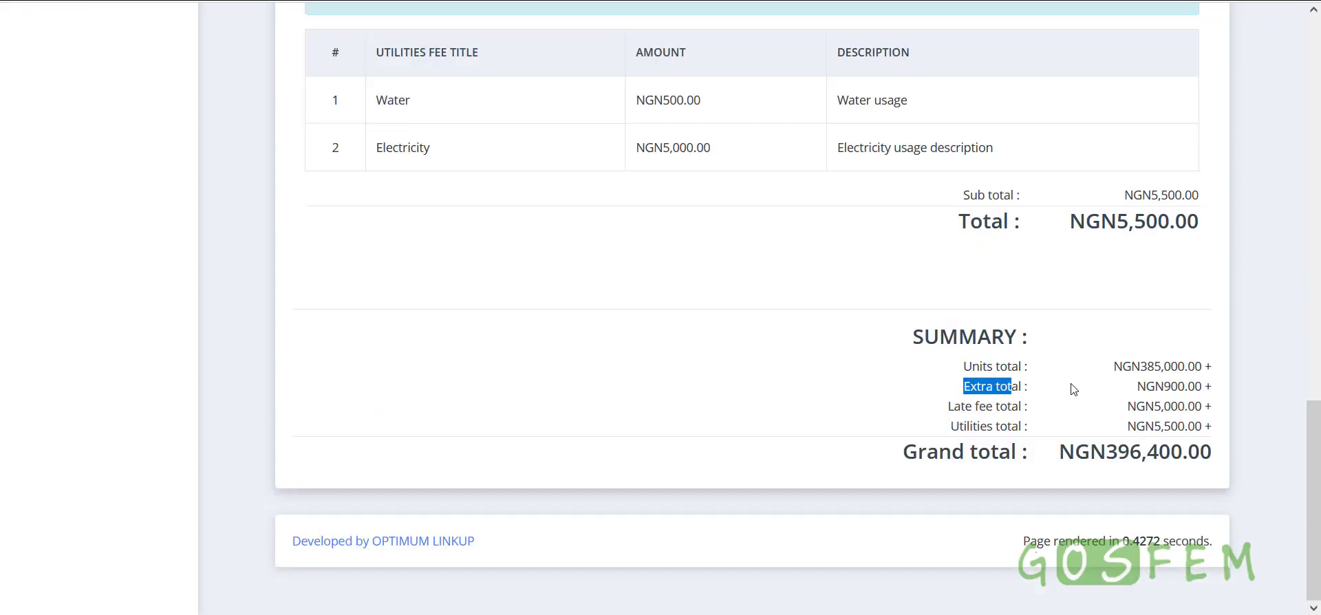
{"action": "left_click_drag", "start_coordinate": [1137, 387], "coordinate": [1205, 386]}
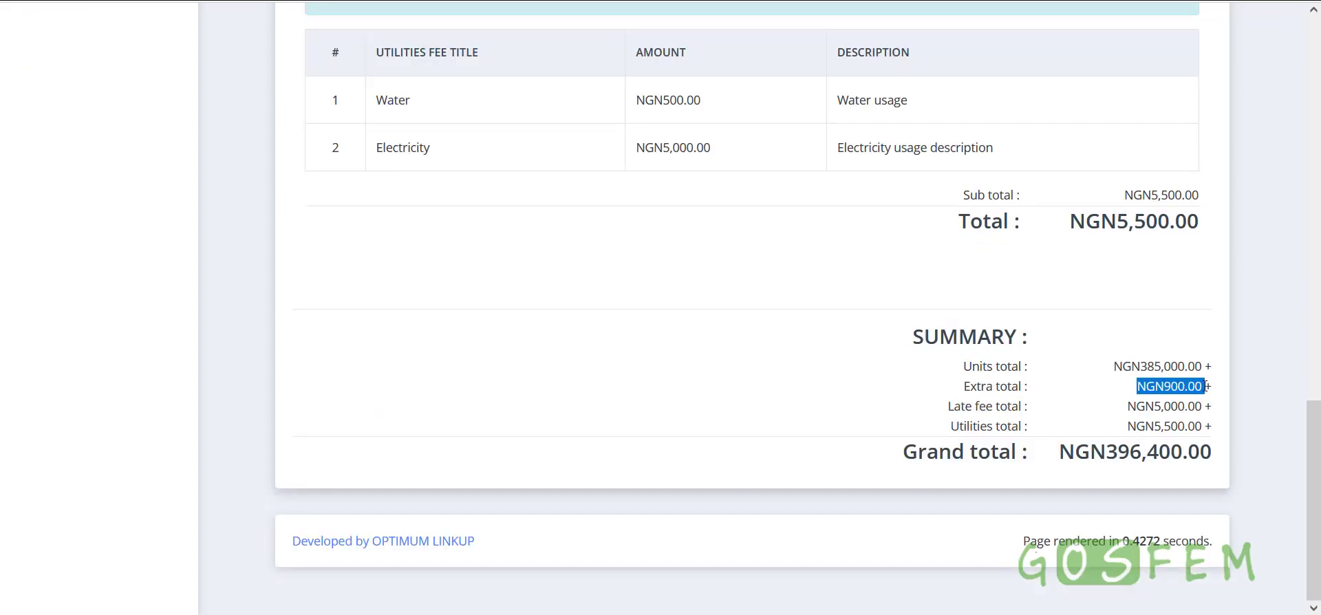
{"action": "left_click_drag", "start_coordinate": [1117, 411], "coordinate": [1212, 407]}
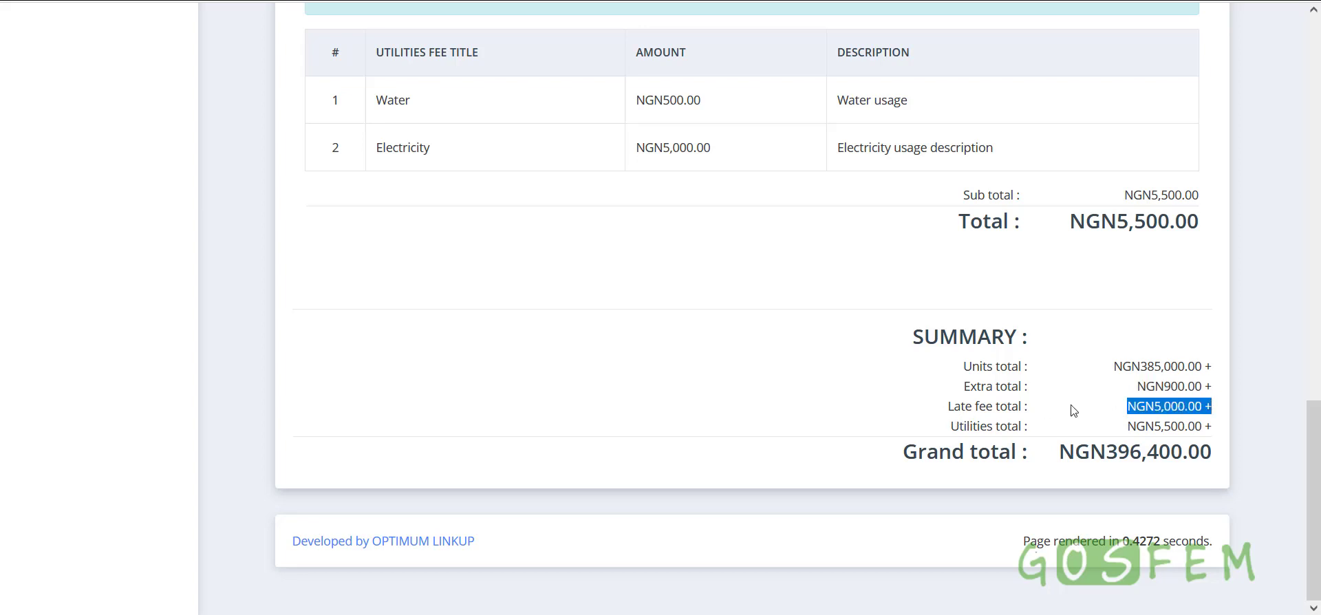
{"action": "left_click", "coordinate": [912, 427]}
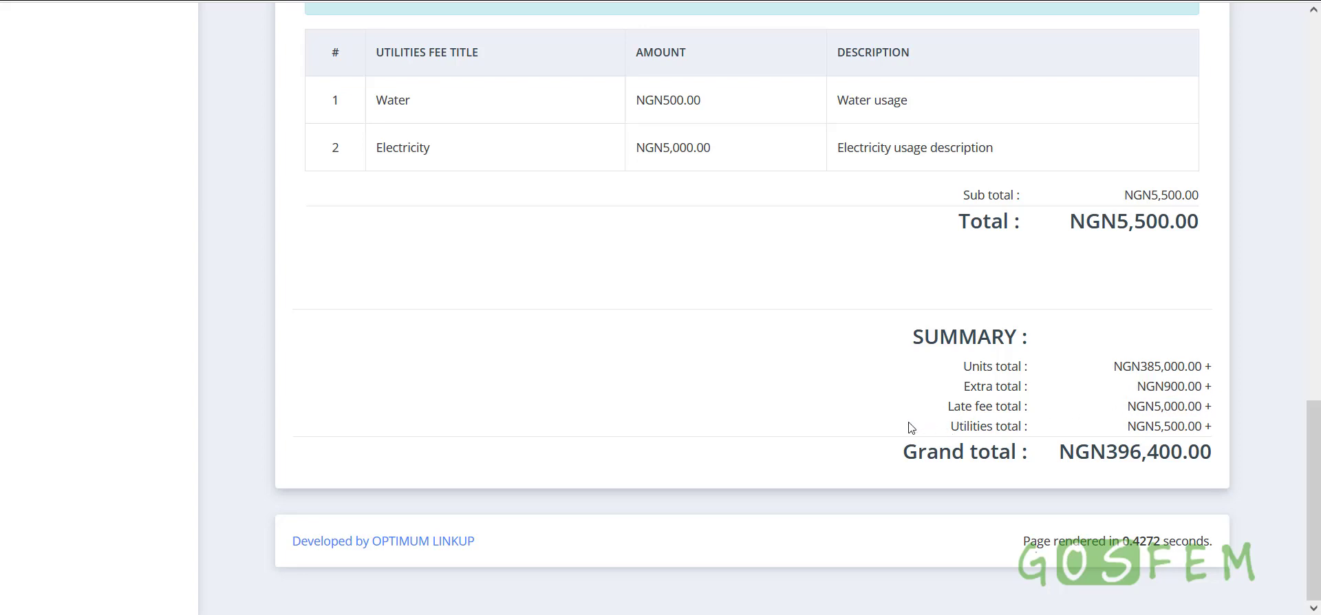
Confirm the utilities total of NGN5,500.00 and the NGN396,400.00 grand total
{"action": "scroll", "coordinate": [912, 428], "scroll_direction": "up", "scroll_amount": 5}
{"action": "scroll", "coordinate": [908, 427], "scroll_direction": "down", "scroll_amount": 5}
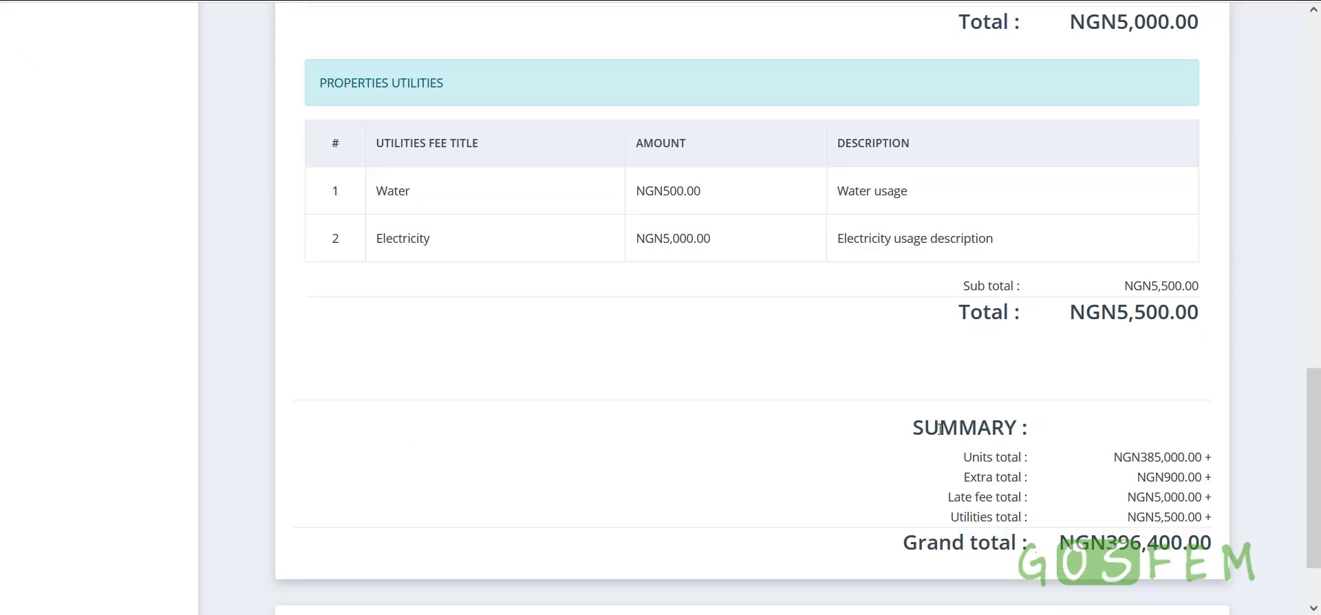
{"action": "left_click_drag", "start_coordinate": [950, 428], "coordinate": [1018, 428]}
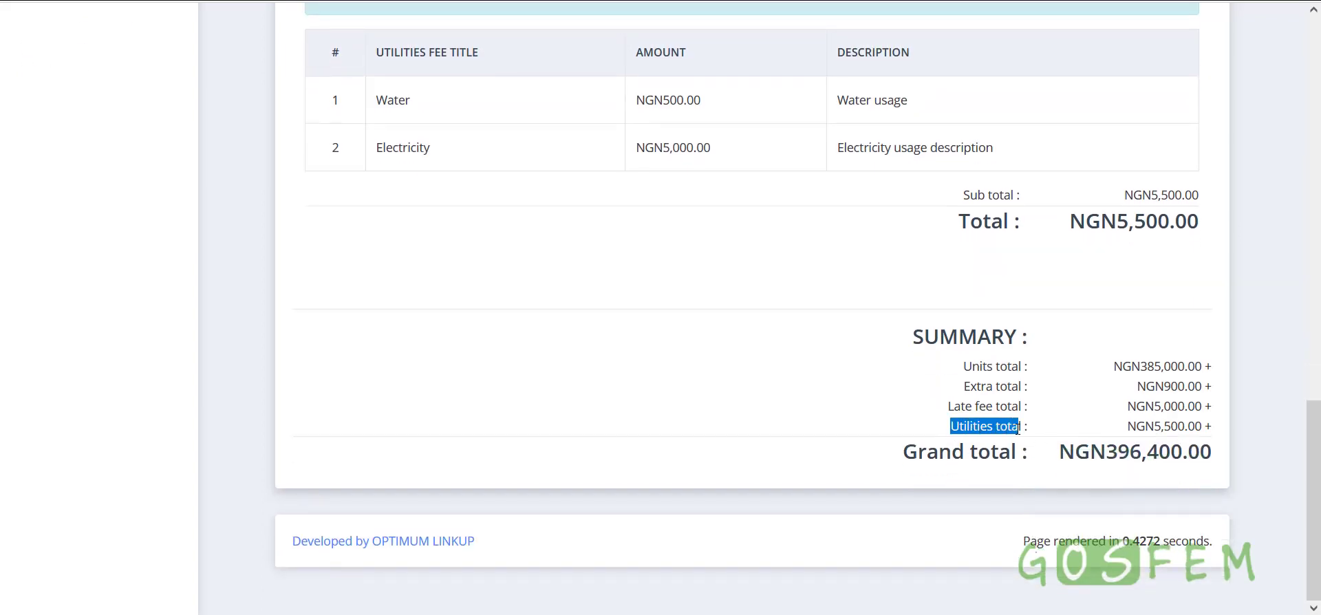
{"action": "left_click_drag", "start_coordinate": [1209, 430], "coordinate": [1136, 426]}
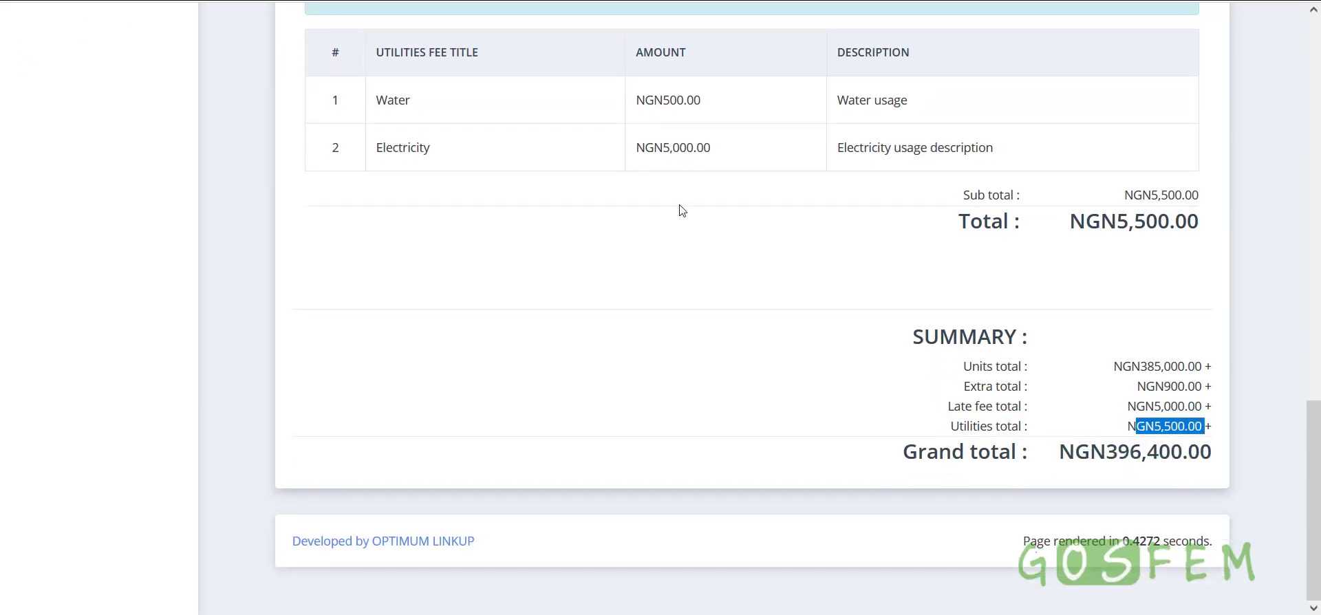
{"action": "left_click_drag", "start_coordinate": [645, 97], "coordinate": [746, 165]}
{"action": "left_click", "coordinate": [782, 245]}
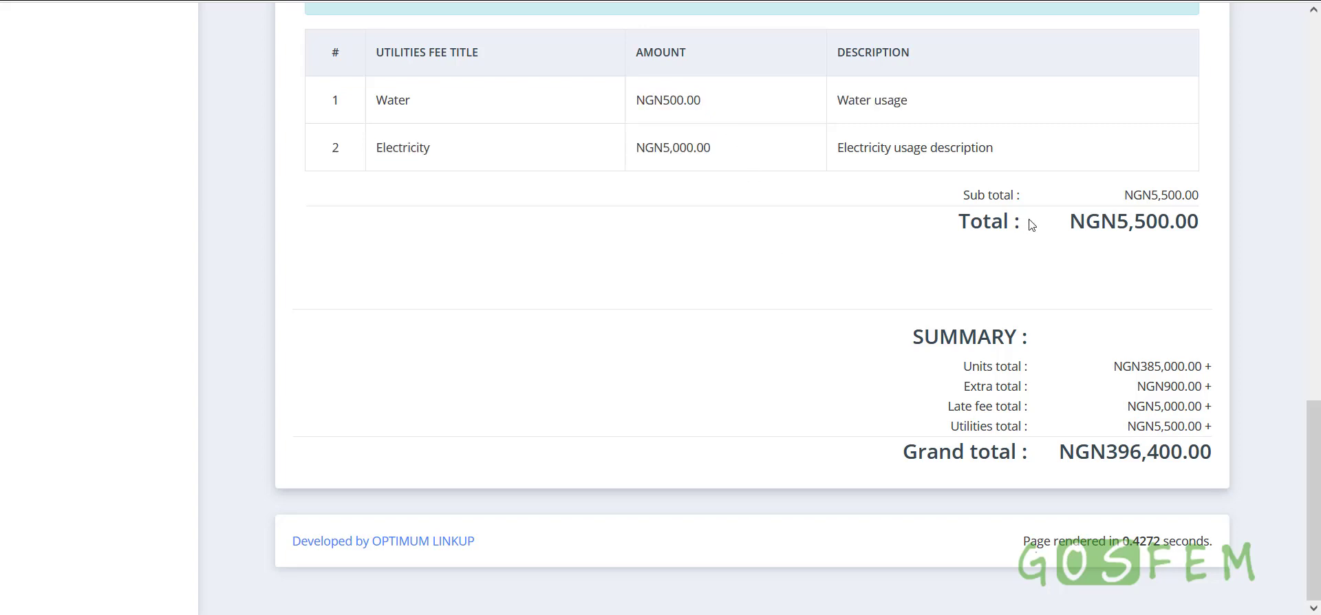
{"action": "left_click_drag", "start_coordinate": [1032, 225], "coordinate": [1219, 231]}
{"action": "left_click", "coordinate": [1059, 442]}
{"action": "left_click_drag", "start_coordinate": [1060, 460], "coordinate": [1129, 454]}
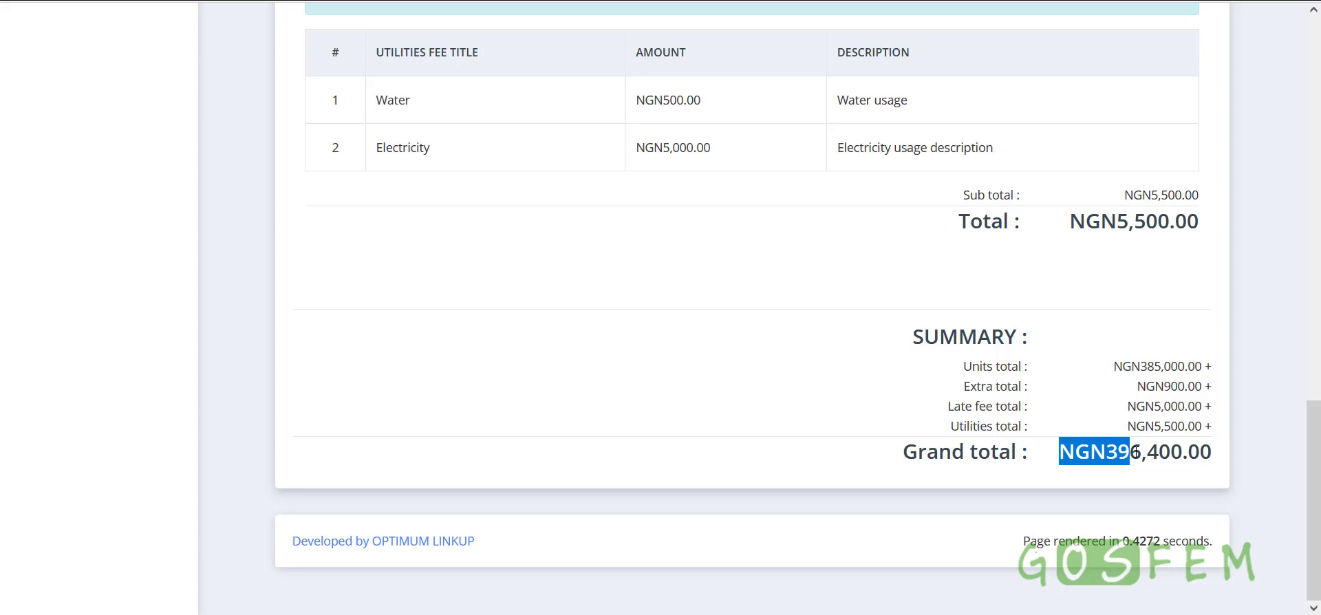
{"action": "scroll", "coordinate": [1134, 453], "scroll_direction": "up", "scroll_amount": 15}
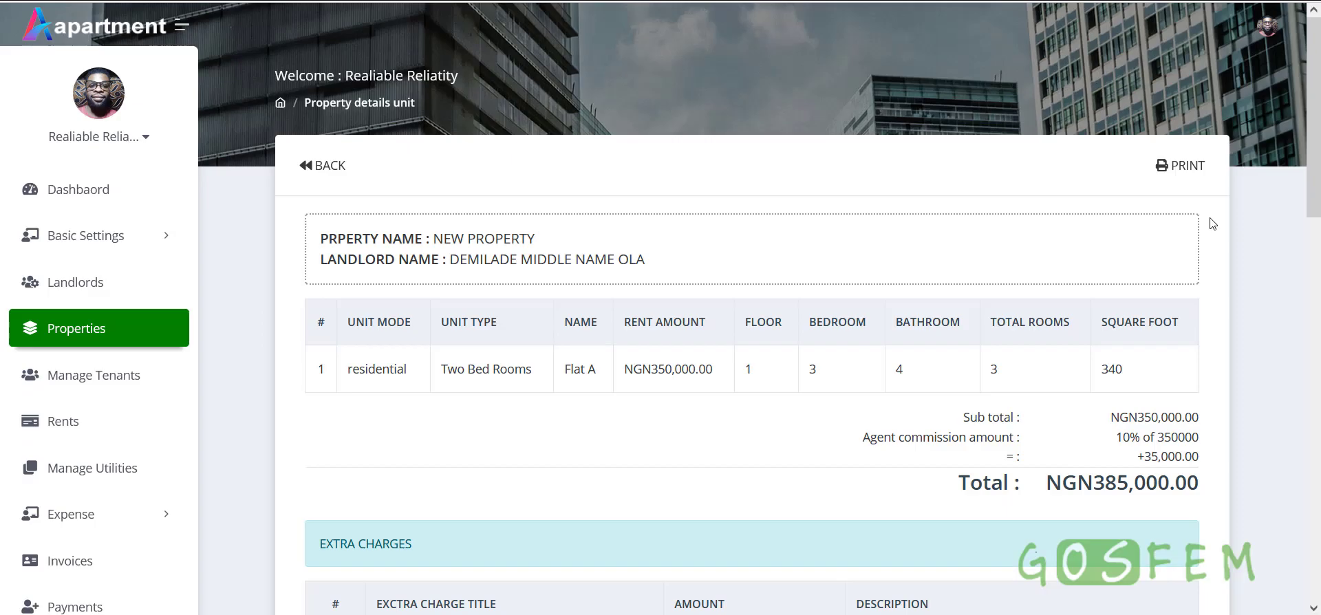
{"action": "left_click", "coordinate": [1186, 165]}
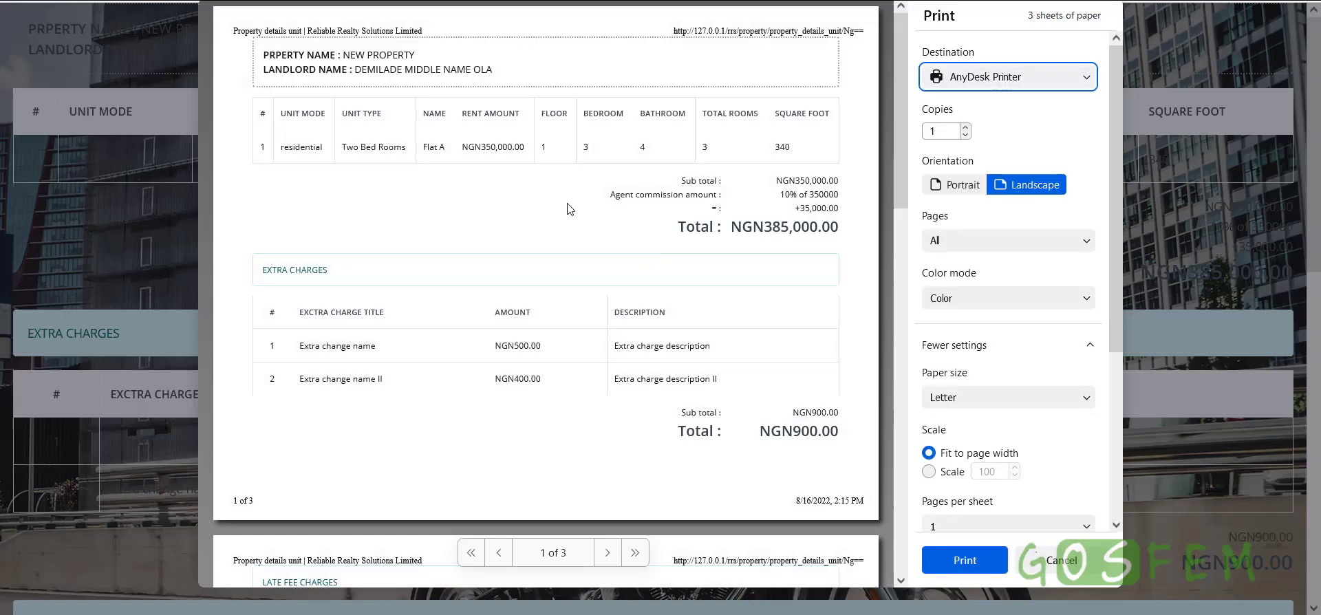
{"action": "scroll", "coordinate": [673, 329], "scroll_direction": "down", "scroll_amount": 1}
{"action": "scroll", "coordinate": [673, 329], "scroll_direction": "down", "scroll_amount": 10}
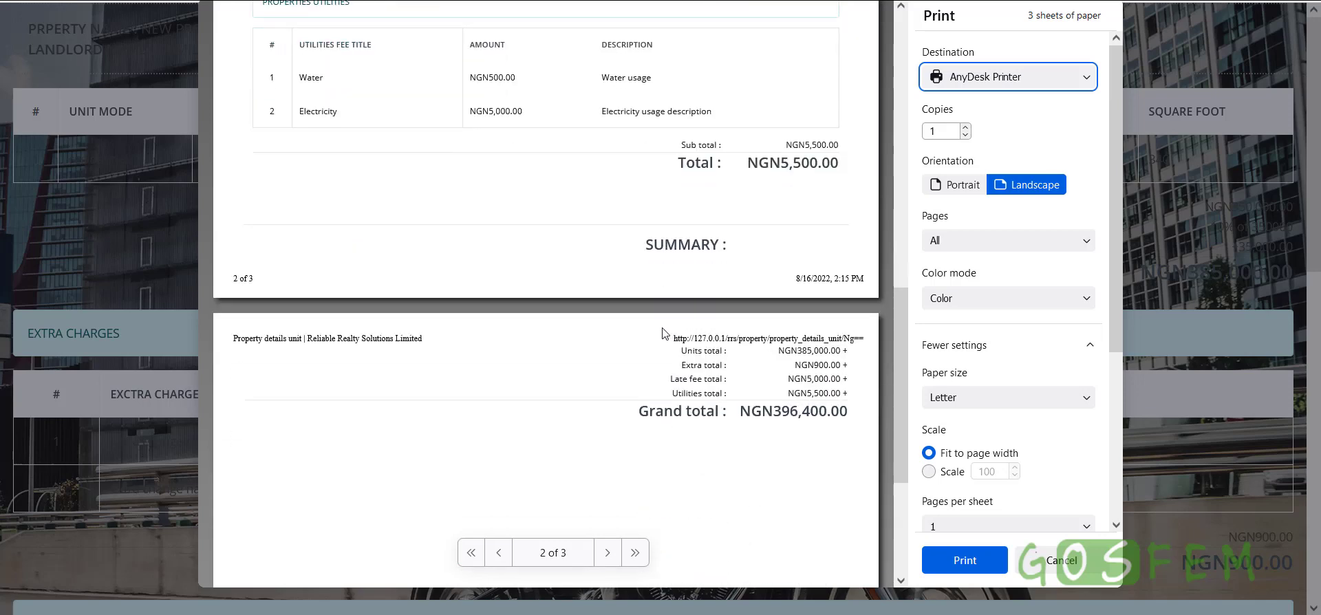
{"action": "left_click", "coordinate": [1051, 557]}
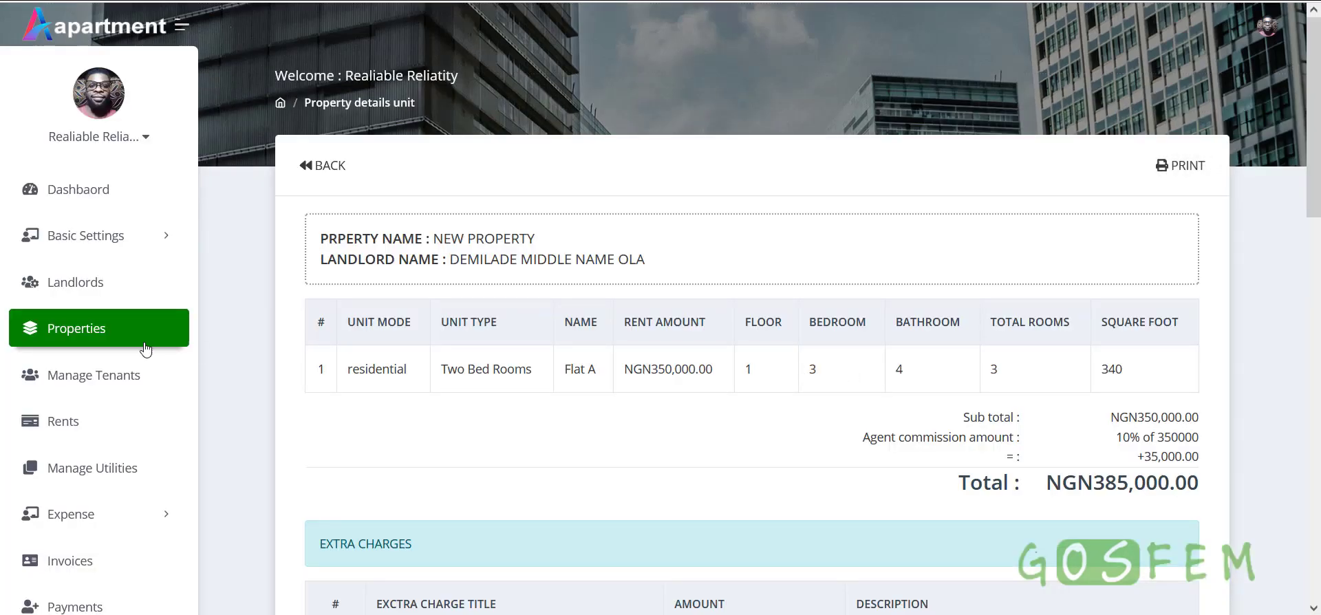
Go back to the properties list and scroll down to New Property's Flat A row
{"action": "left_click", "coordinate": [329, 165]}
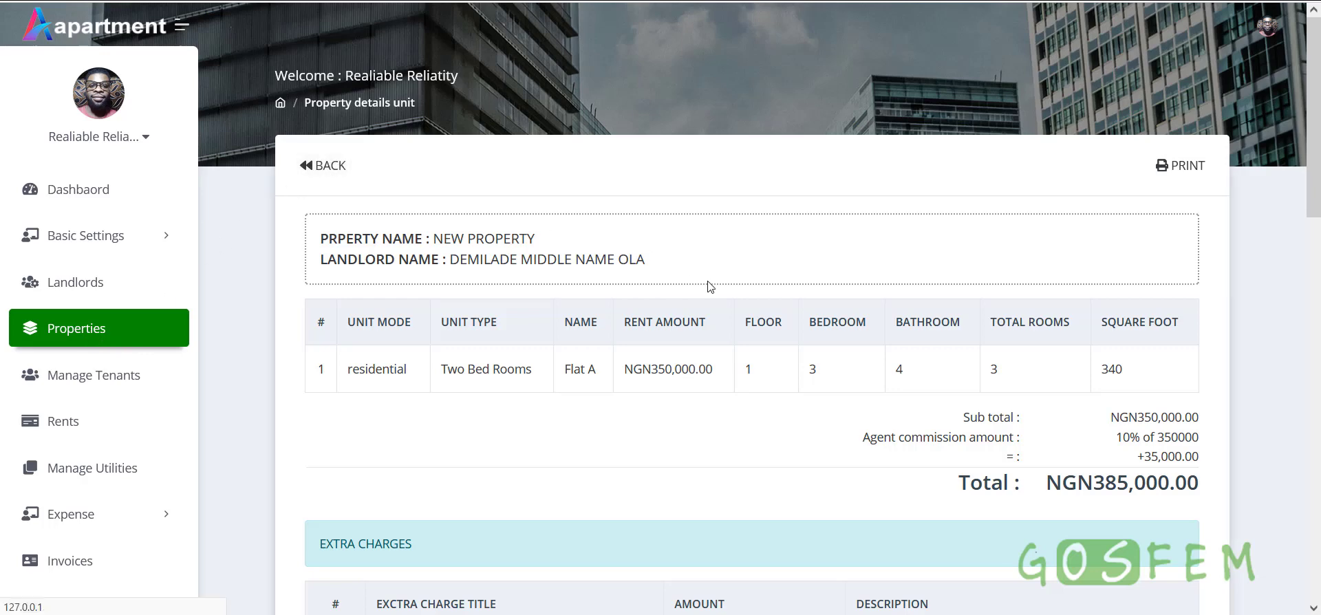
{"action": "scroll", "coordinate": [754, 374], "scroll_direction": "down", "scroll_amount": 5}
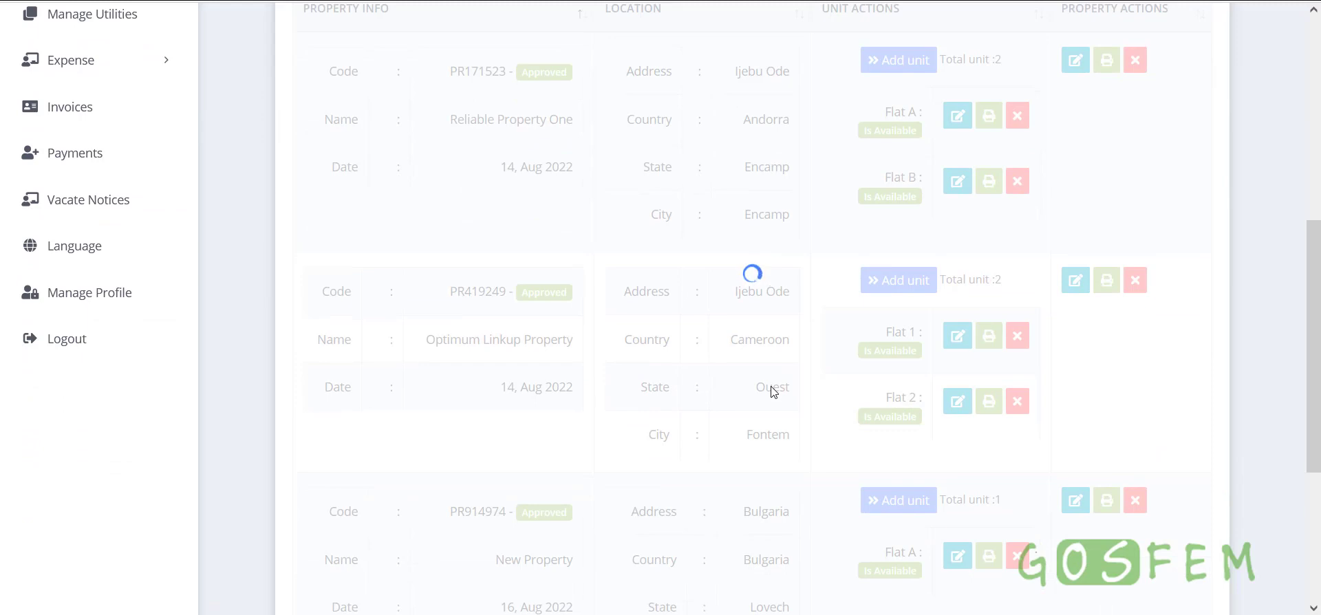
{"action": "scroll", "coordinate": [772, 390], "scroll_direction": "down", "scroll_amount": 3}
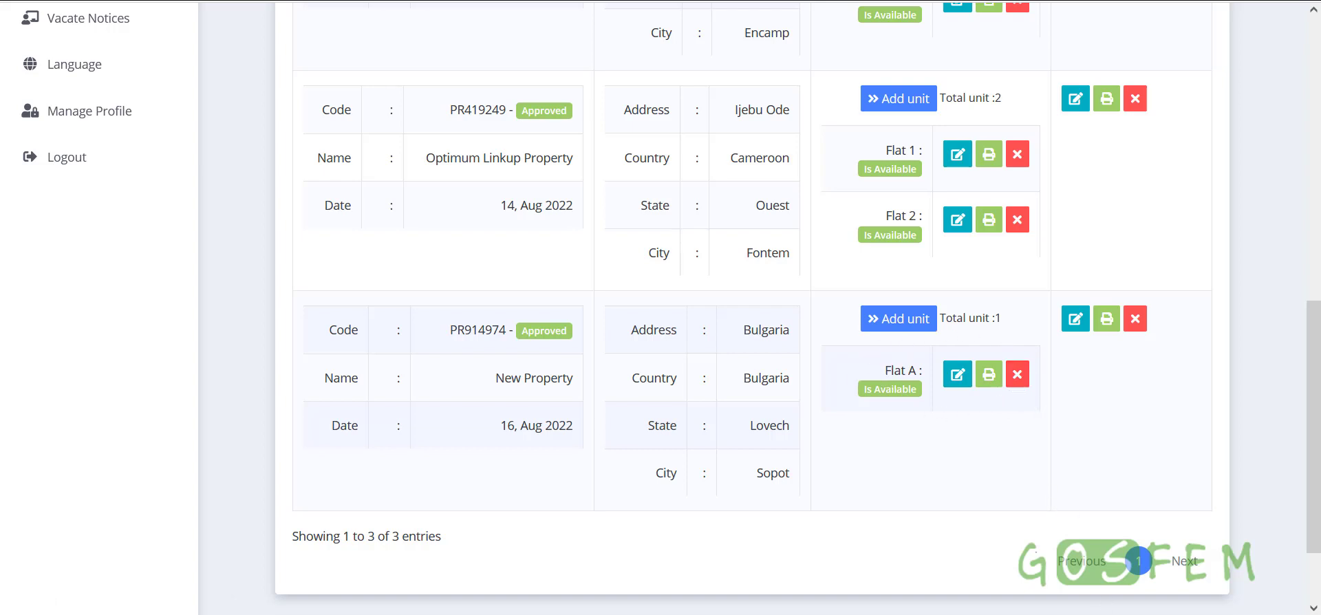
Start a screen capture of the Flat A area, then cancel it
{"action": "left_click", "coordinate": [1114, 614]}
{"action": "left_click", "coordinate": [1099, 597]}
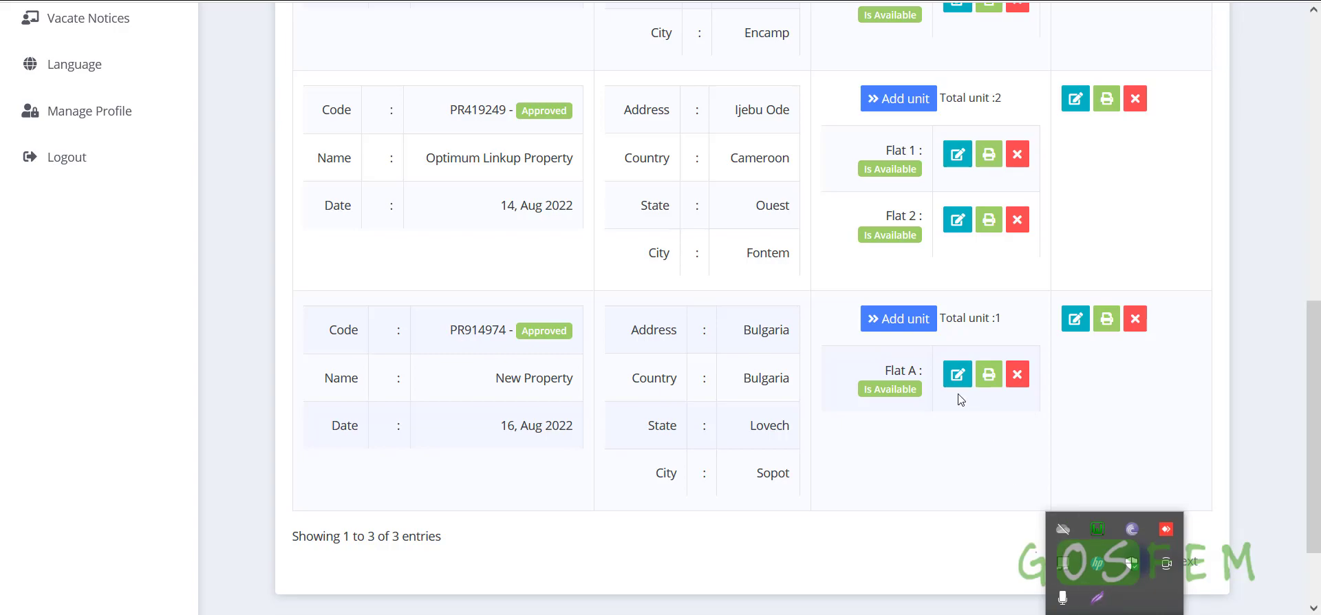
{"action": "mouse_move", "coordinate": [817, 289]}
{"action": "left_mouse_down"}
{"action": "mouse_move", "coordinate": [868, 306]}
{"action": "mouse_move", "coordinate": [1061, 449]}
{"action": "mouse_move", "coordinate": [1050, 464]}
{"action": "left_mouse_up"}
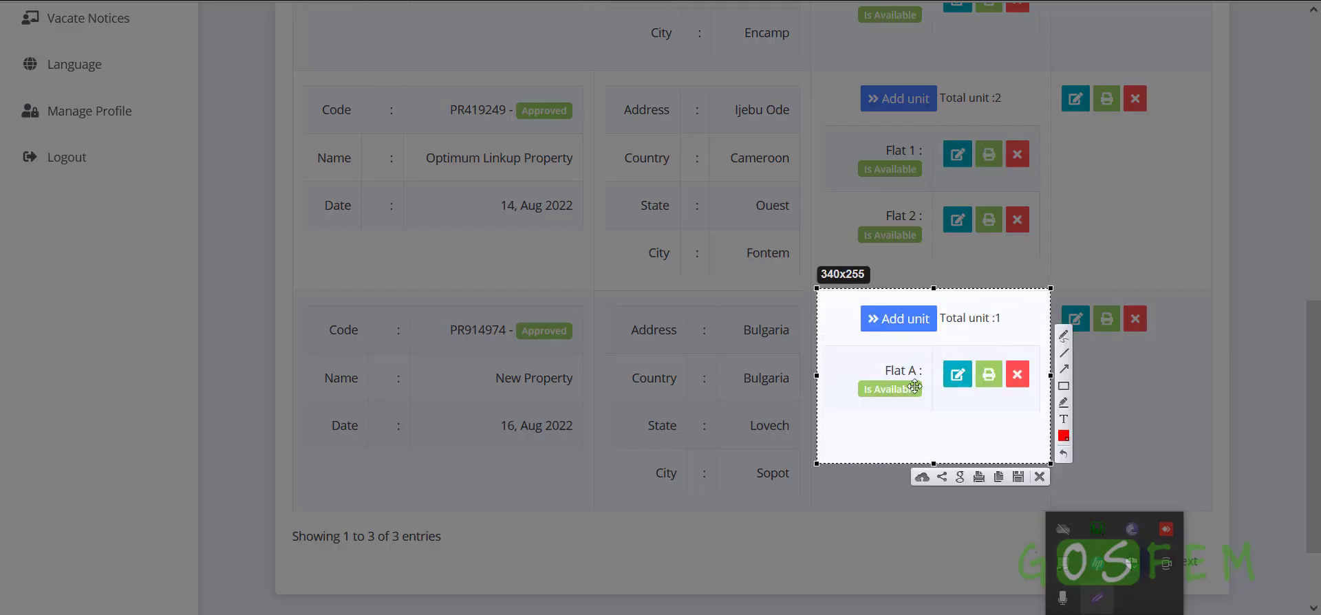
{"action": "key", "text": "Escape"}
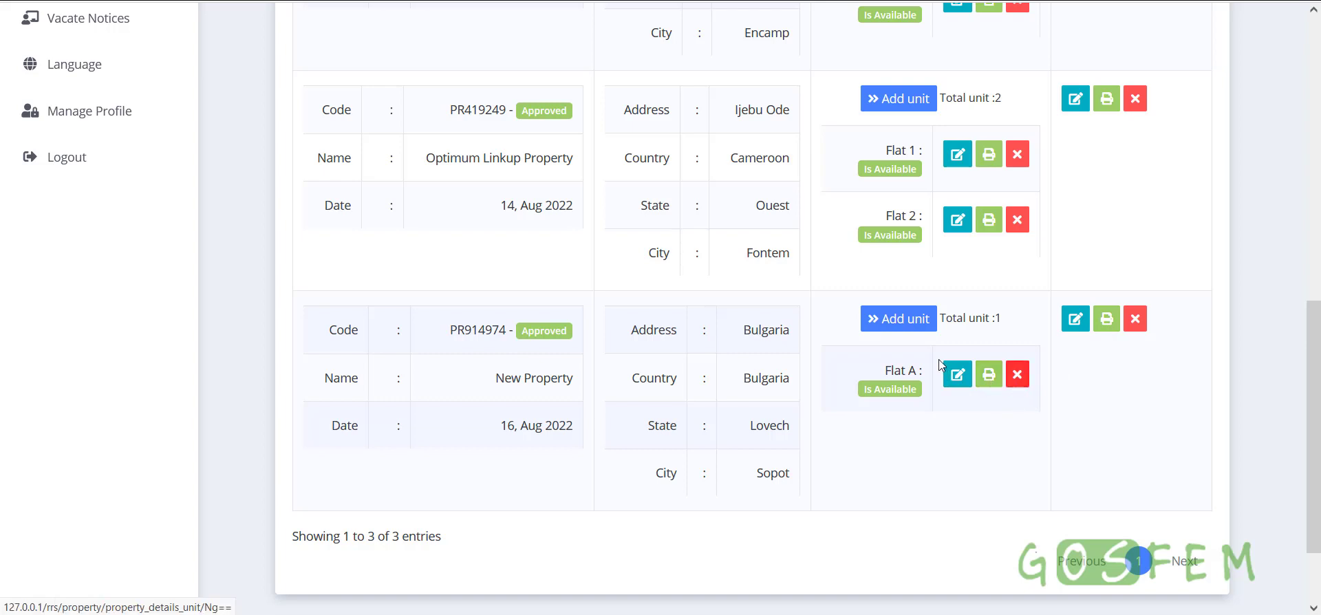
Open New Property's details and highlight the Property Units heading and Flat A's unit row
{"action": "left_click", "coordinate": [1106, 326]}
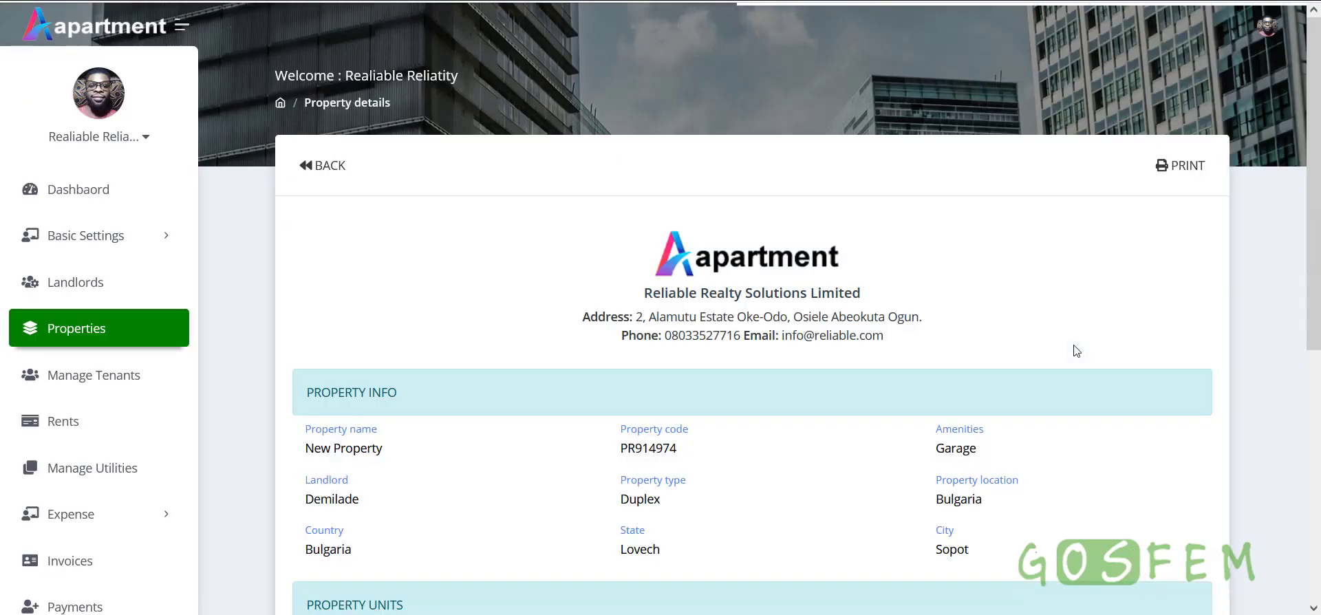
{"action": "scroll", "coordinate": [885, 345], "scroll_direction": "down", "scroll_amount": 3}
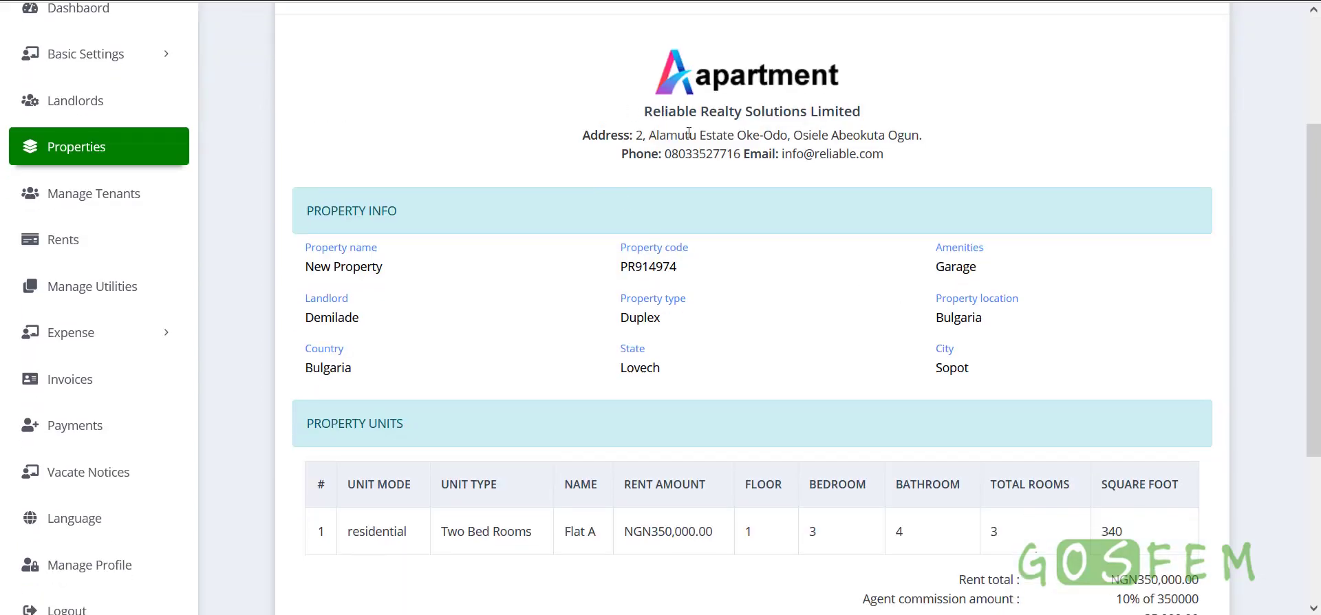
{"action": "scroll", "coordinate": [802, 353], "scroll_direction": "up", "scroll_amount": 2}
{"action": "scroll", "coordinate": [789, 397], "scroll_direction": "down", "scroll_amount": 1}
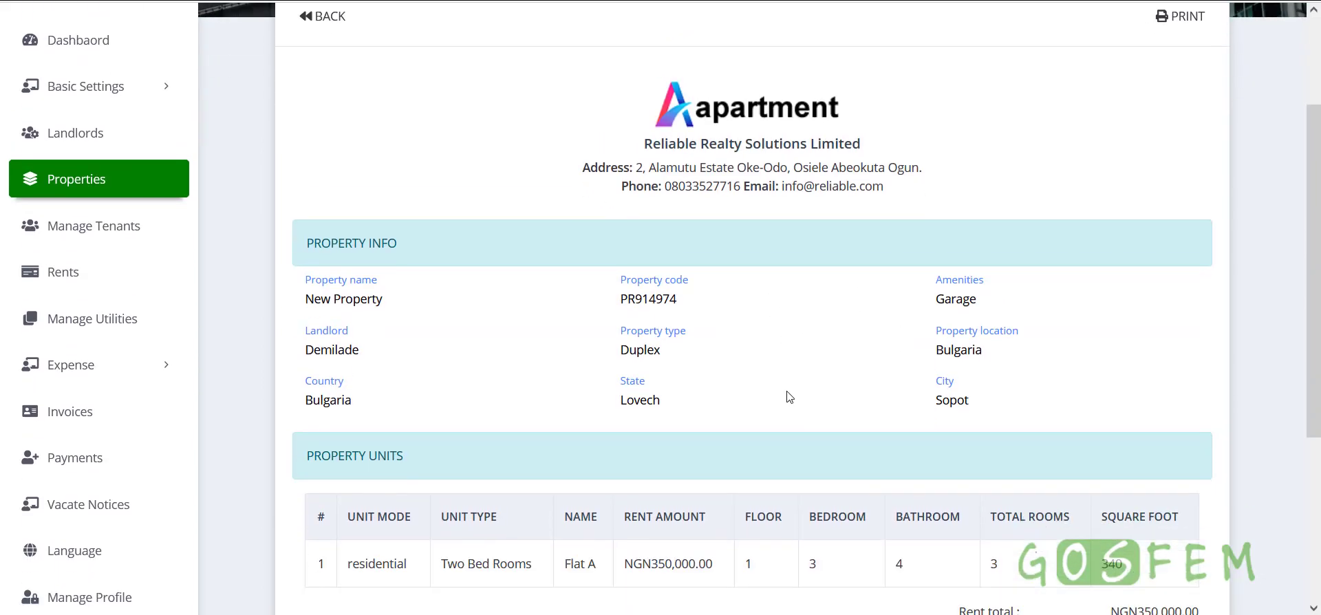
{"action": "left_click_drag", "start_coordinate": [310, 220], "coordinate": [428, 218]}
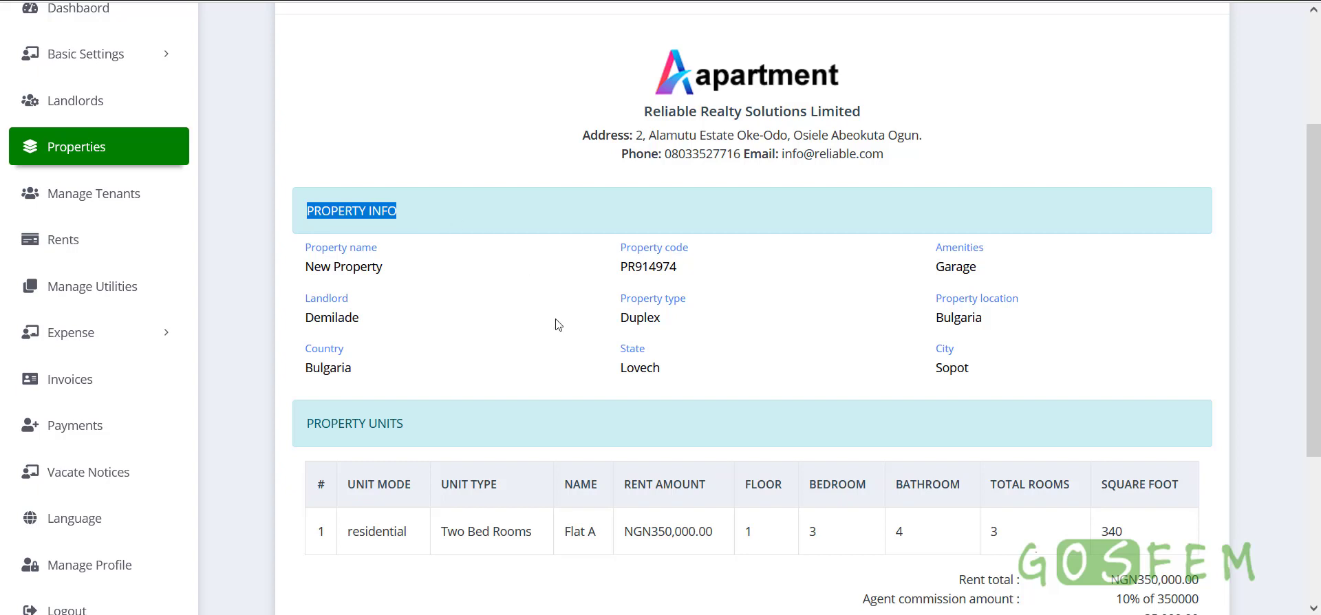
{"action": "scroll", "coordinate": [555, 324], "scroll_direction": "down", "scroll_amount": 3}
{"action": "left_click_drag", "start_coordinate": [303, 242], "coordinate": [436, 246]}
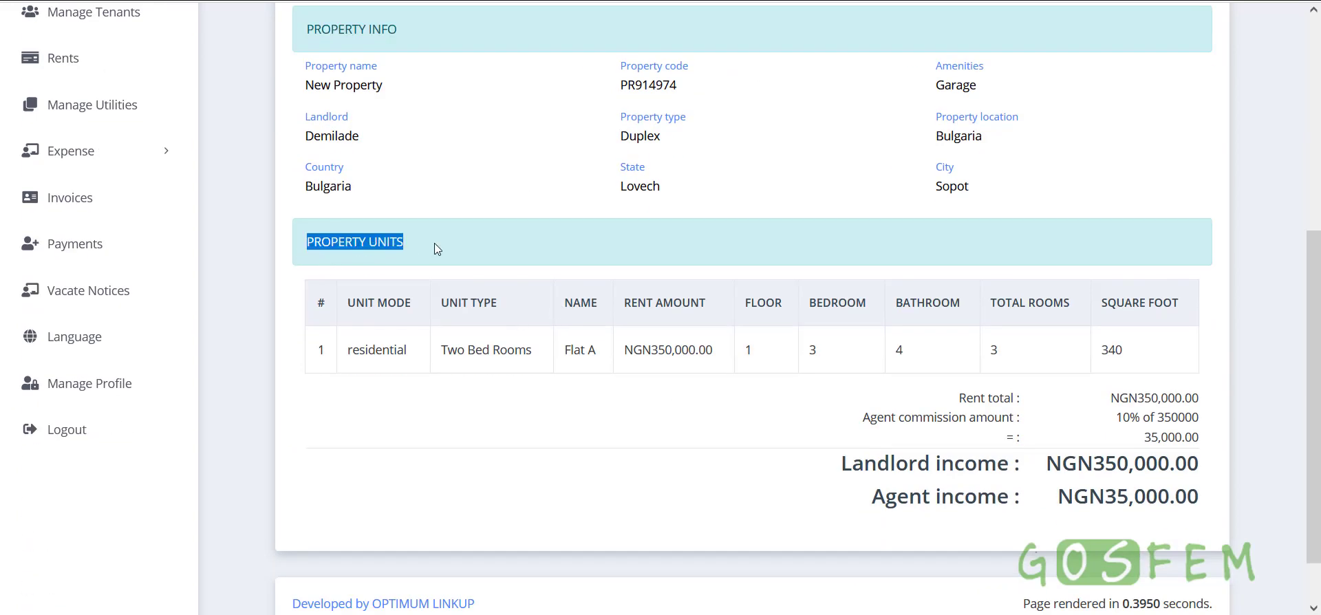
{"action": "left_click_drag", "start_coordinate": [346, 350], "coordinate": [756, 352]}
{"action": "left_click", "coordinate": [654, 354]}
Highlight Flat A's NGN350,000.00 rent, the rent total and the NGN35,000.00 agent income
{"action": "left_click_drag", "start_coordinate": [624, 352], "coordinate": [713, 352]}
{"action": "left_click", "coordinate": [695, 409]}
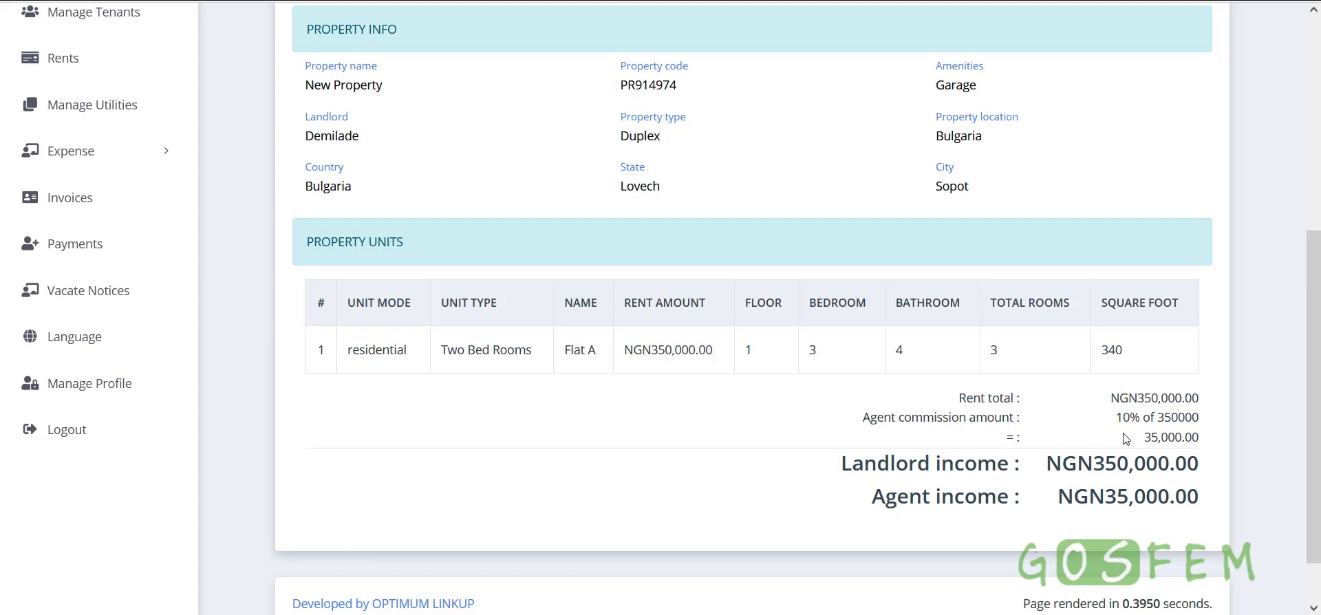
{"action": "left_click_drag", "start_coordinate": [951, 403], "coordinate": [1032, 406]}
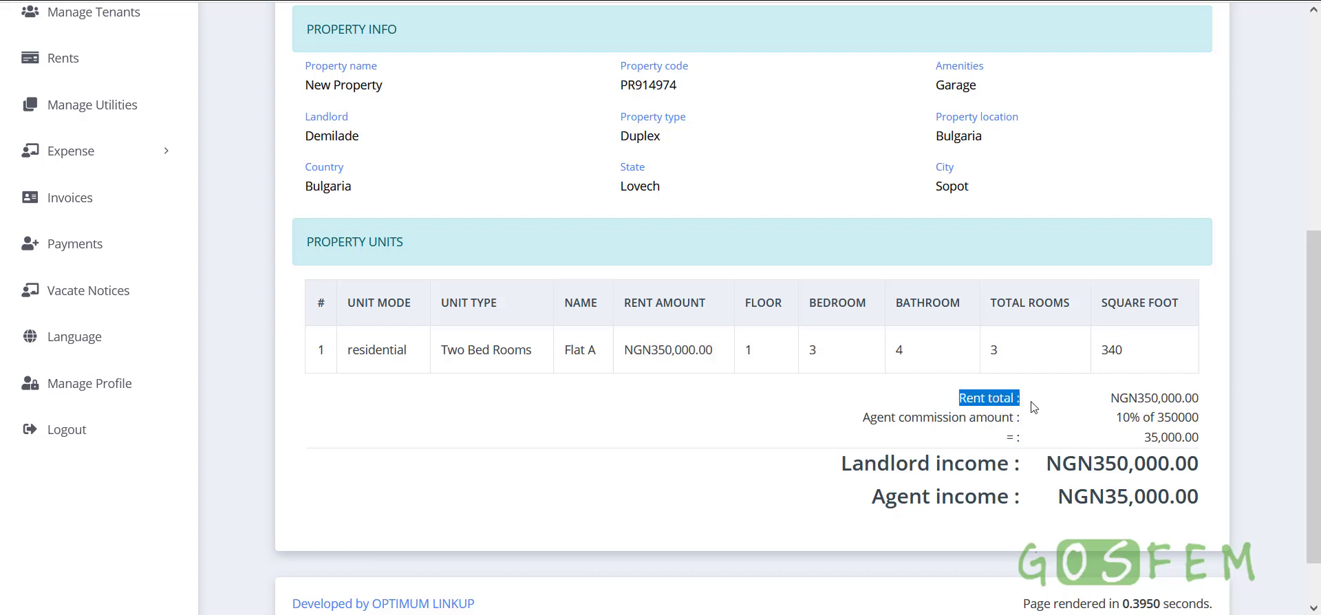
{"action": "left_click", "coordinate": [1032, 406]}
{"action": "left_click_drag", "start_coordinate": [953, 410], "coordinate": [1023, 407]}
{"action": "left_click_drag", "start_coordinate": [1109, 402], "coordinate": [1203, 406]}
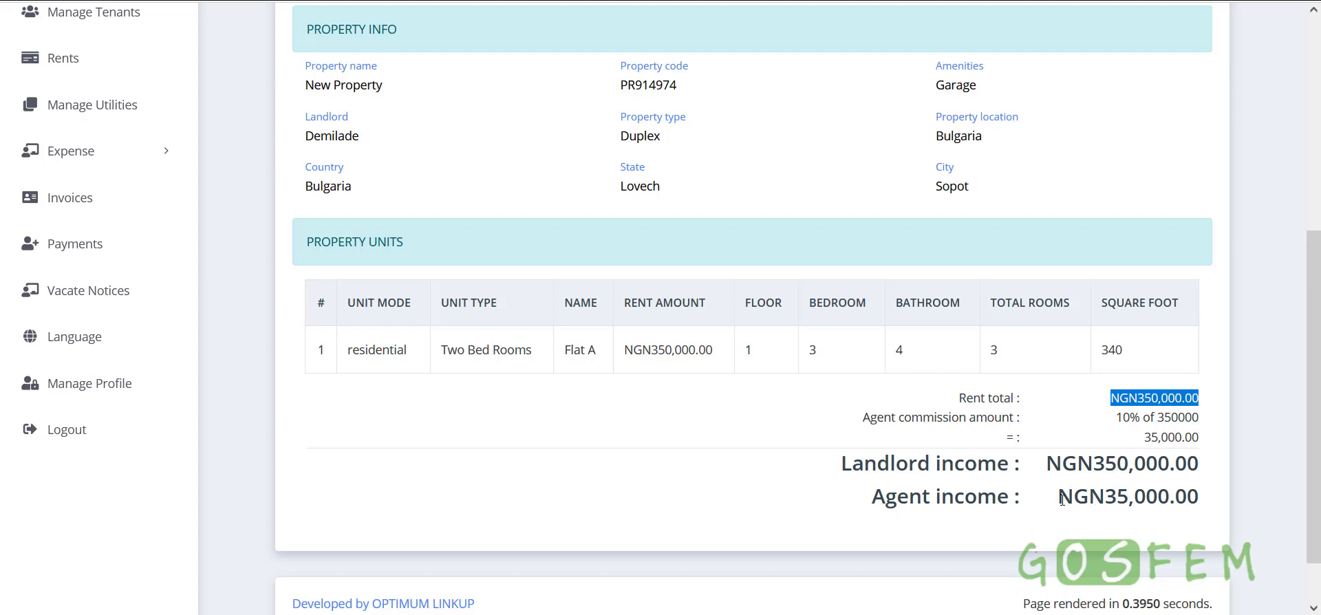
{"action": "left_click_drag", "start_coordinate": [1062, 500], "coordinate": [1195, 494]}
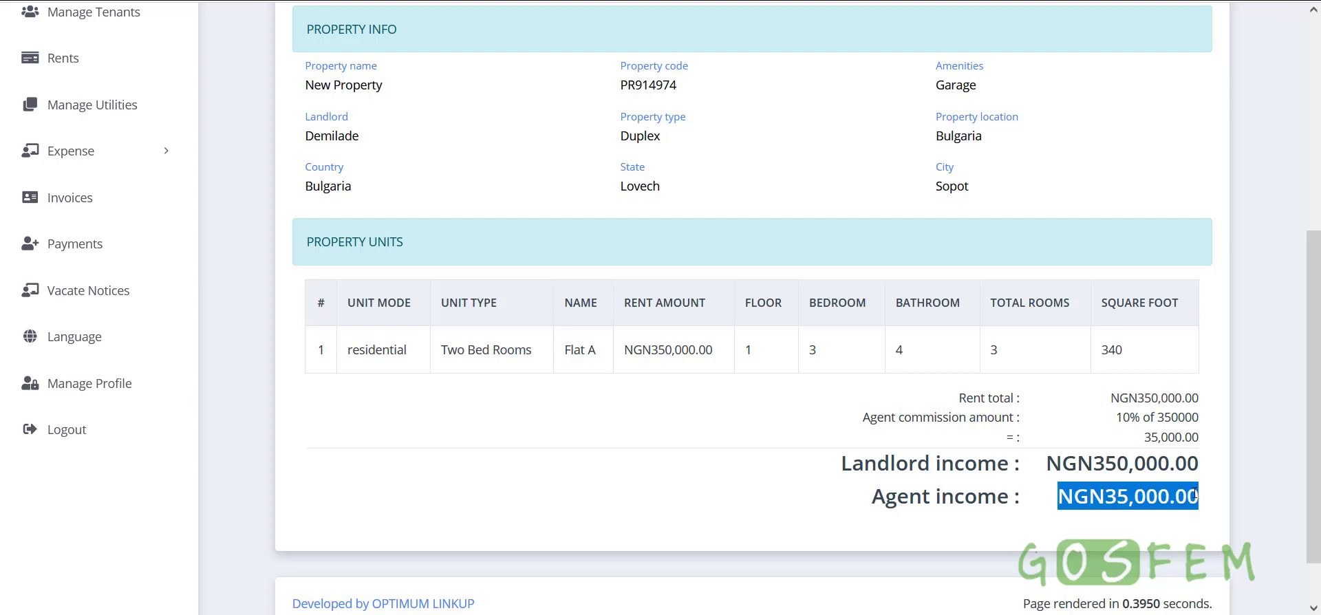
{"action": "scroll", "coordinate": [1057, 412], "scroll_direction": "up", "scroll_amount": 5}
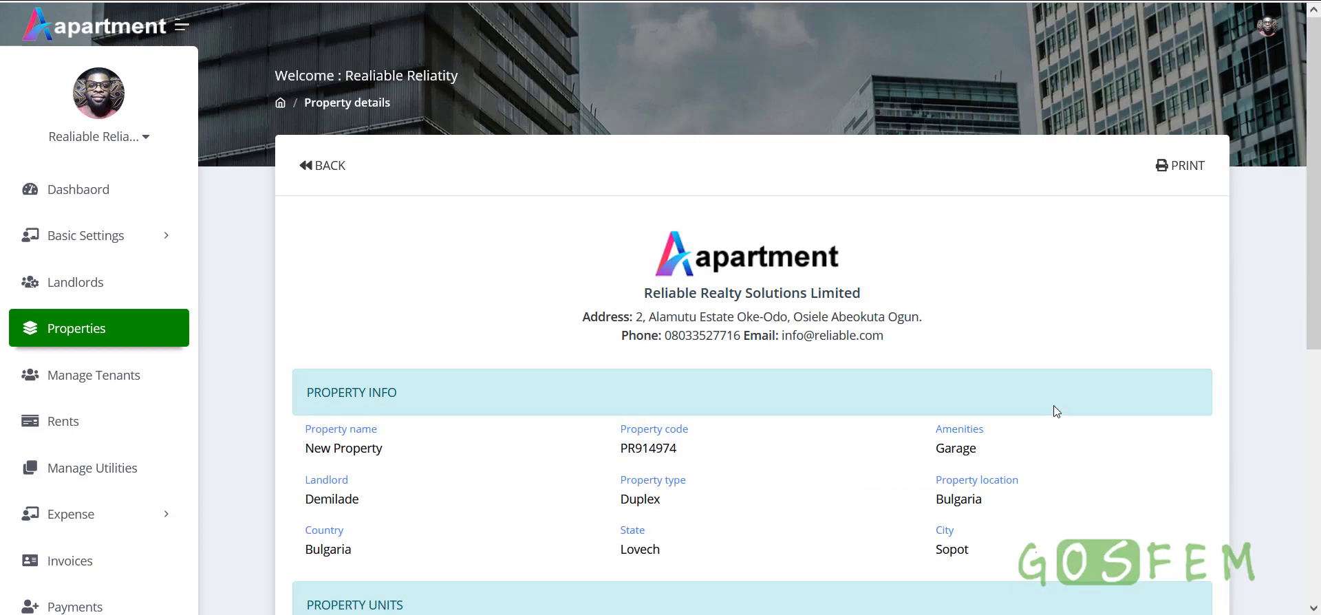
Return to the property list and highlight Reliable Property One's unit count and its Flat A and Flat B labels
{"action": "left_click", "coordinate": [329, 168]}
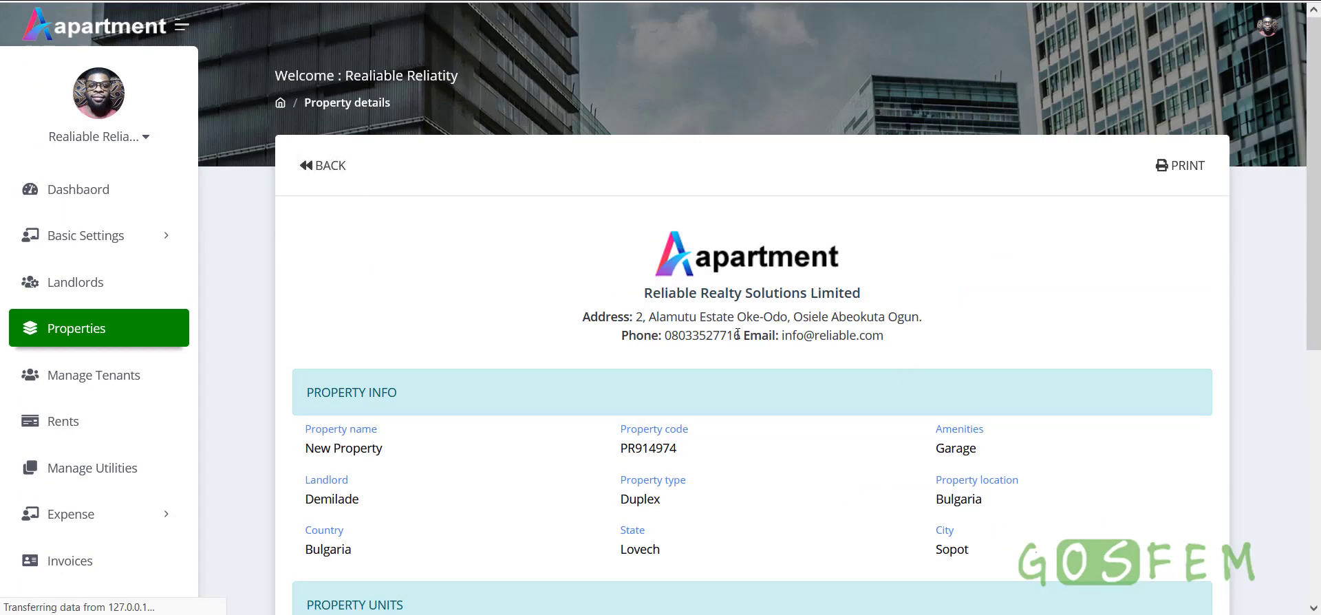
{"action": "scroll", "coordinate": [916, 403], "scroll_direction": "down", "scroll_amount": 3}
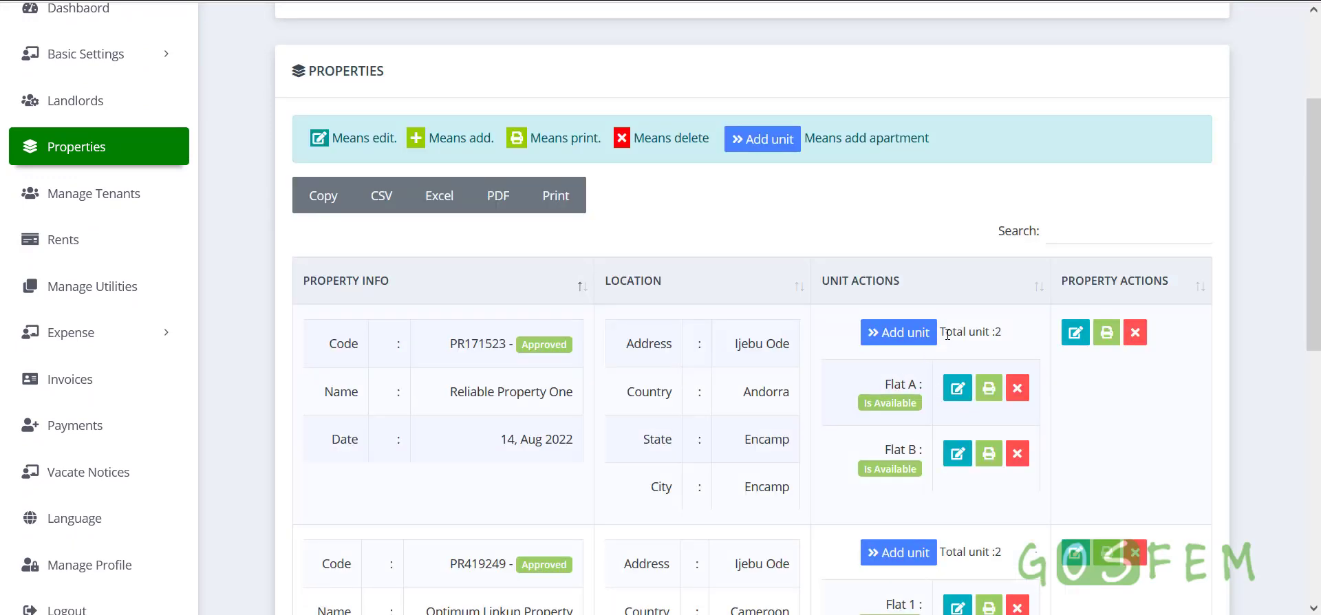
{"action": "left_click_drag", "start_coordinate": [947, 333], "coordinate": [1010, 336]}
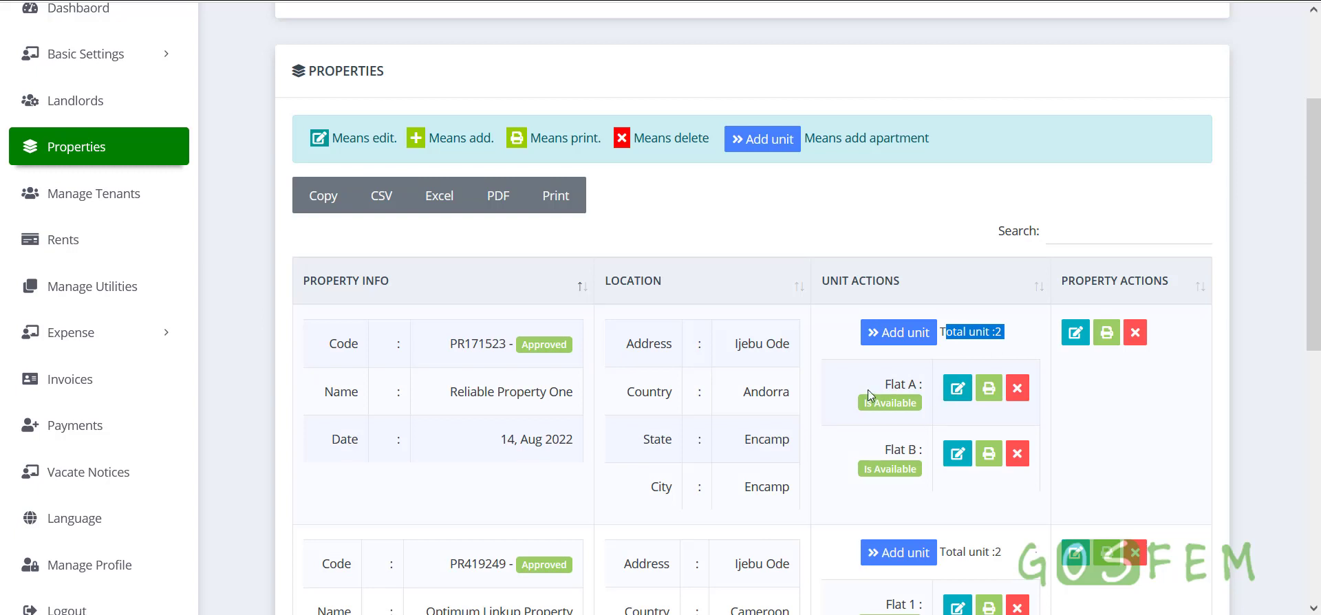
{"action": "left_click_drag", "start_coordinate": [884, 386], "coordinate": [922, 387]}
{"action": "left_click", "coordinate": [887, 454]}
{"action": "left_click_drag", "start_coordinate": [886, 456], "coordinate": [916, 451]}
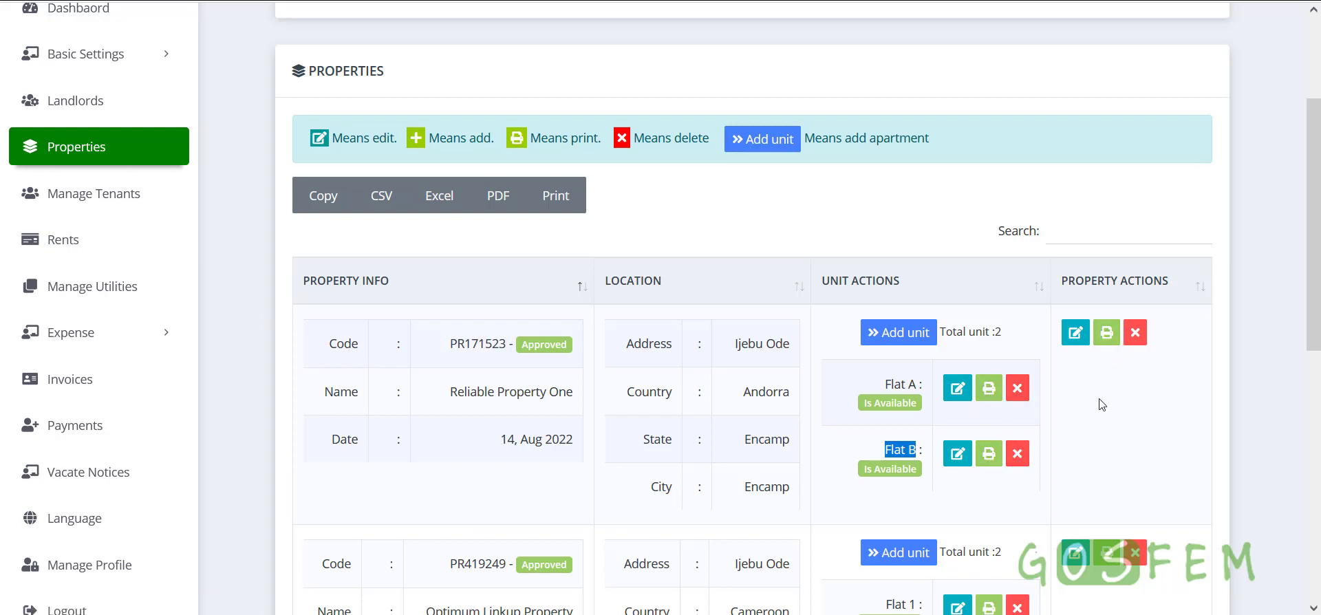
{"action": "left_click", "coordinate": [1101, 368]}
Open Reliable Property One's details and highlight the business and residential unit modes and Two Bed Rooms type
{"action": "left_click", "coordinate": [1105, 338]}
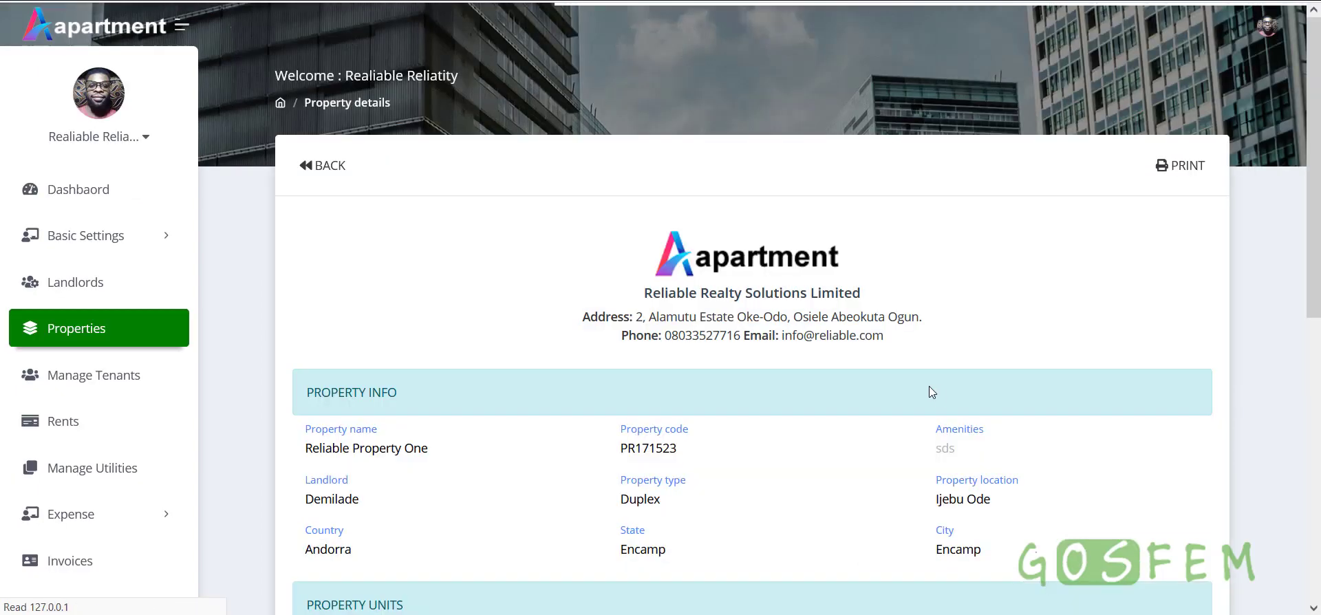
{"action": "scroll", "coordinate": [929, 386], "scroll_direction": "down", "scroll_amount": 5}
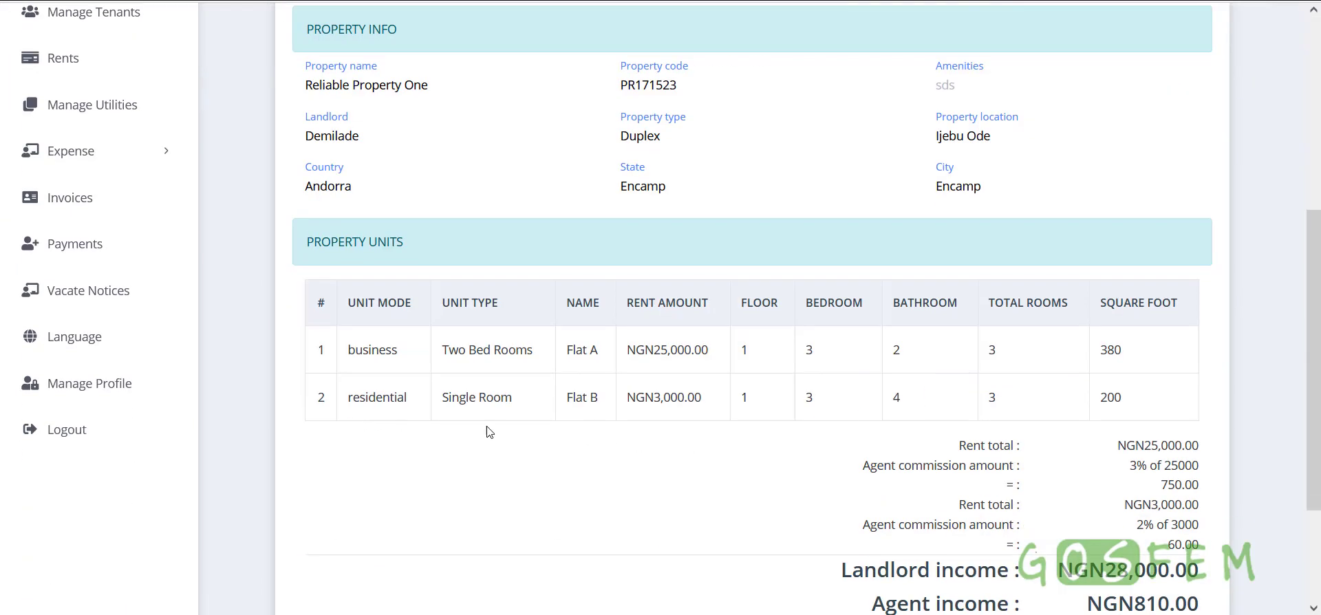
{"action": "left_click_drag", "start_coordinate": [344, 363], "coordinate": [417, 357]}
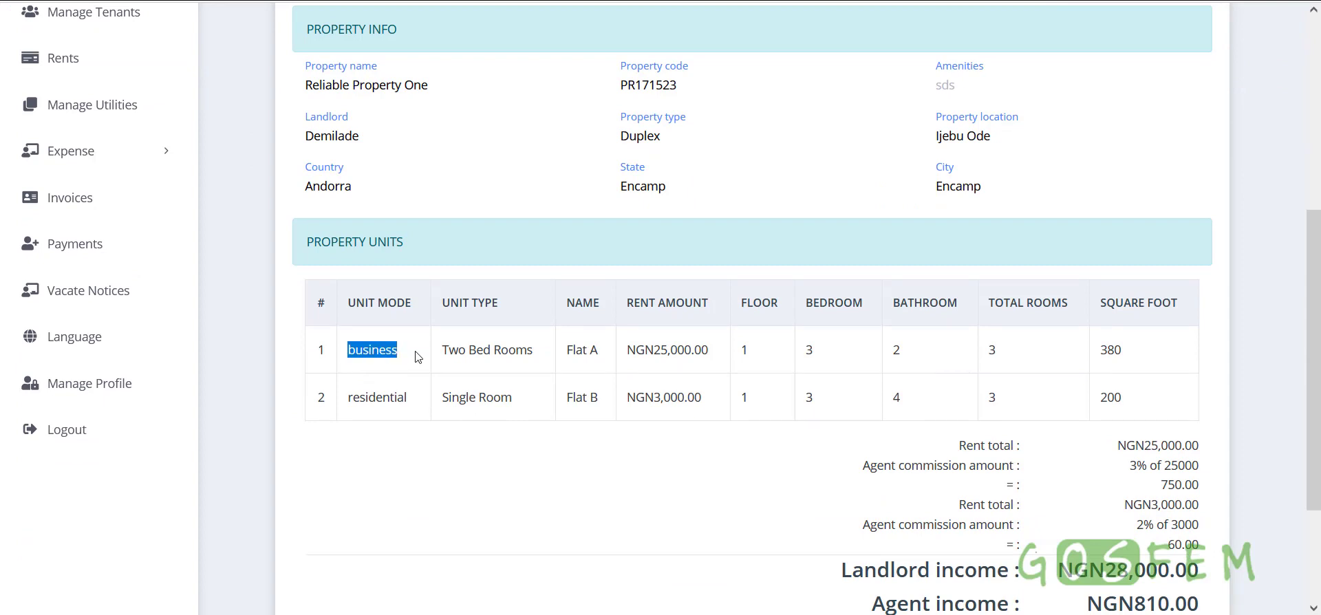
{"action": "double_click", "coordinate": [392, 399]}
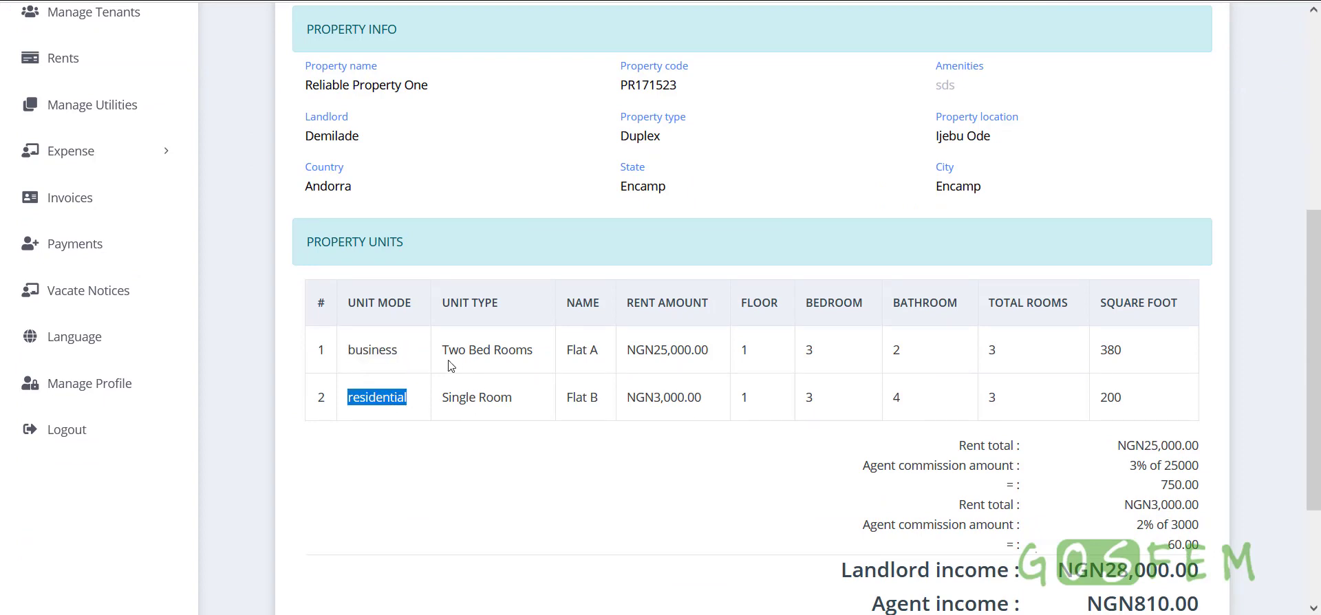
{"action": "left_click_drag", "start_coordinate": [441, 350], "coordinate": [534, 350]}
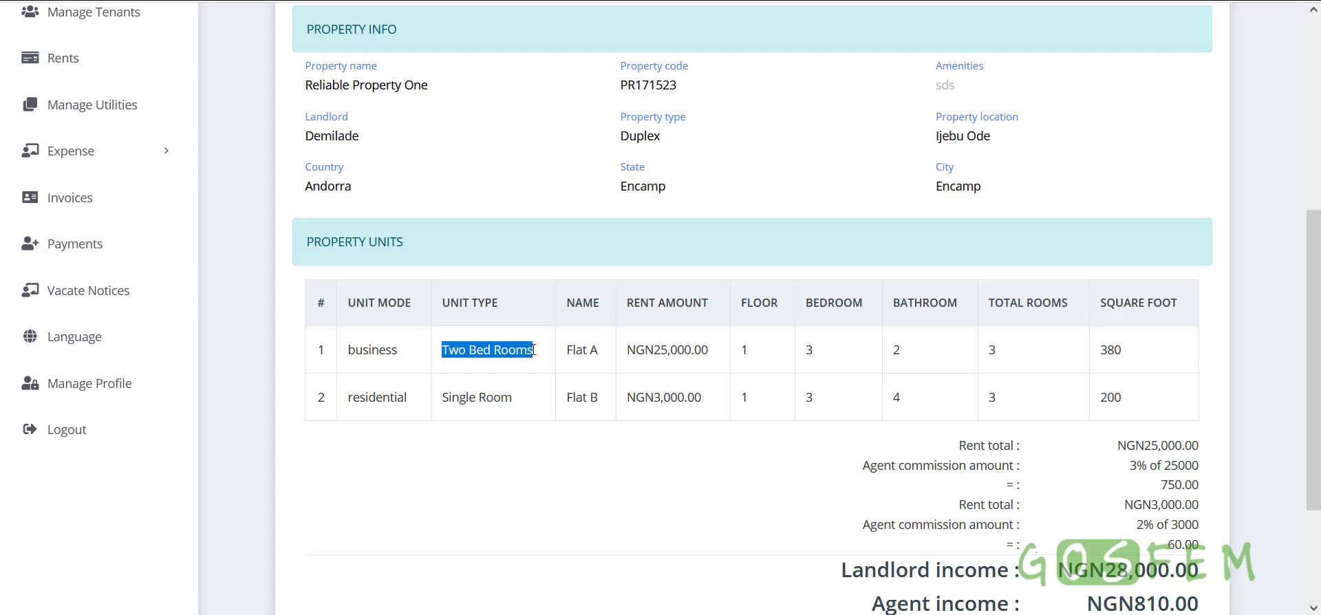
{"action": "scroll", "coordinate": [638, 379], "scroll_direction": "up", "scroll_amount": 3}
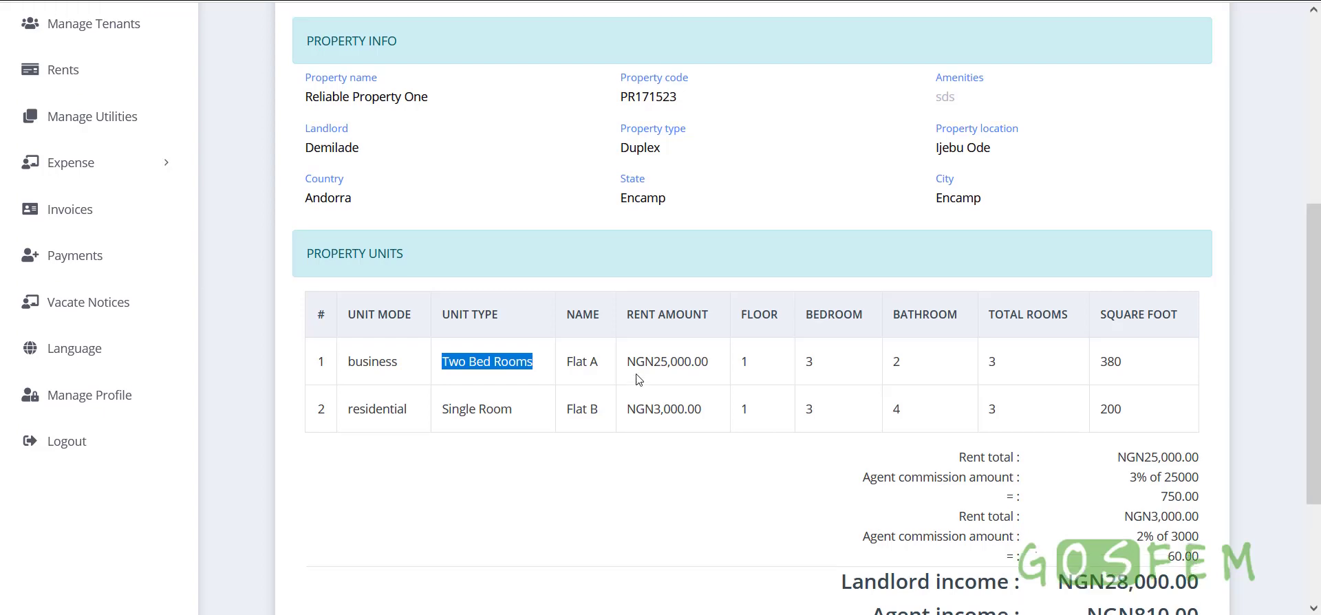
{"action": "scroll", "coordinate": [638, 379], "scroll_direction": "down", "scroll_amount": 3}
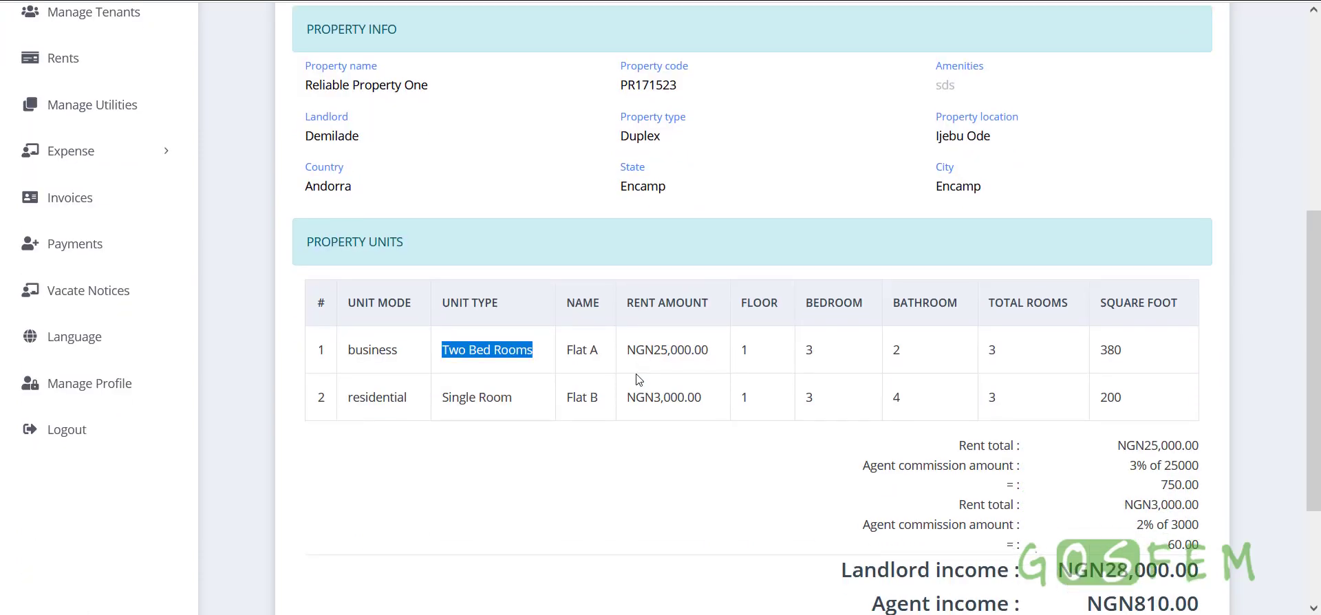
{"action": "scroll", "coordinate": [619, 380], "scroll_direction": "down", "scroll_amount": 2}
{"action": "scroll", "coordinate": [717, 344], "scroll_direction": "up", "scroll_amount": 5}
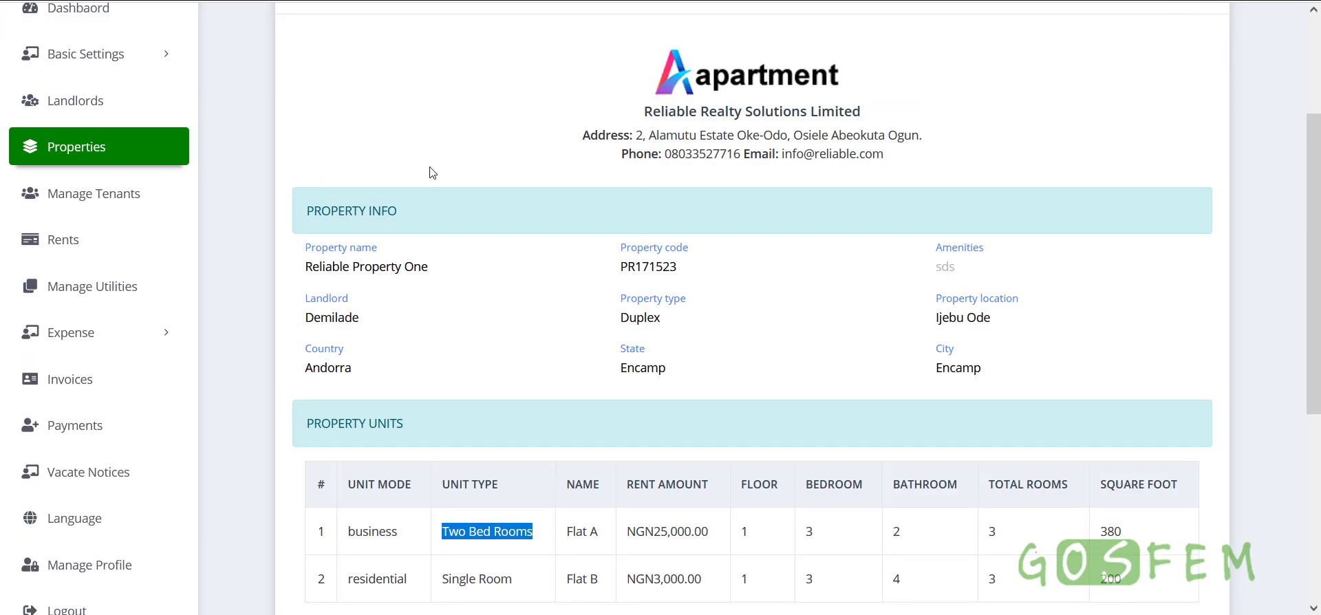
{"action": "scroll", "coordinate": [380, 220], "scroll_direction": "down", "scroll_amount": 3}
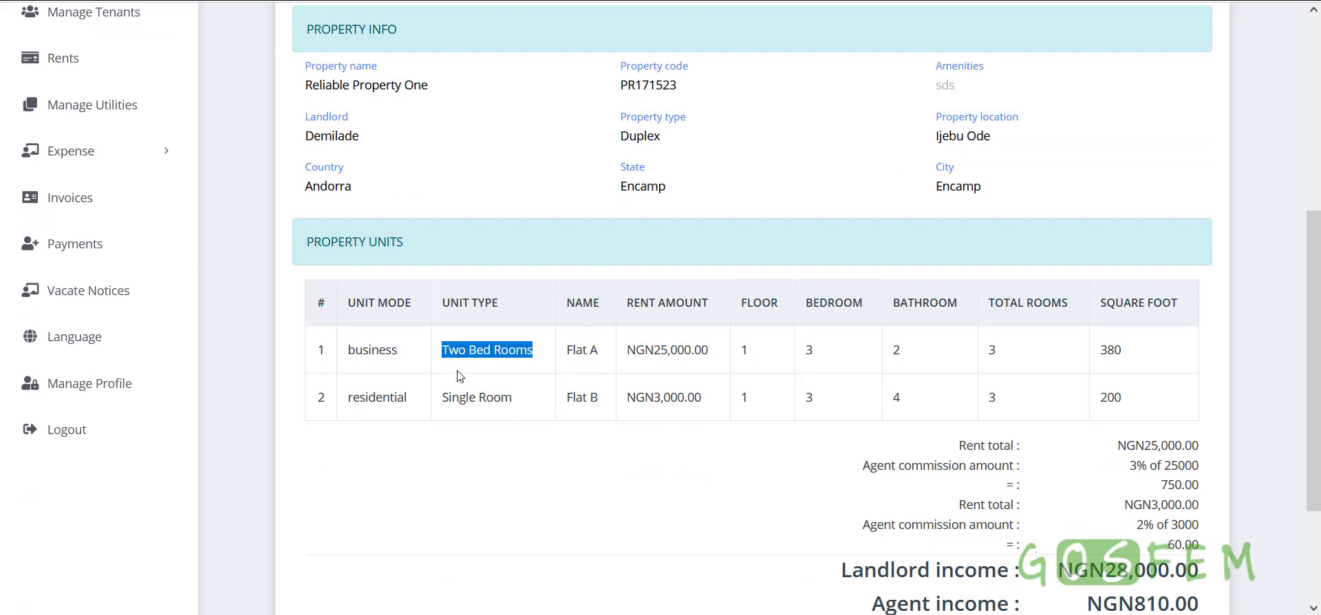
Highlight the unit names and their rents: Flat A NGN25,000.00, Flat B NGN3,000.00
{"action": "left_click", "coordinate": [478, 377]}
{"action": "left_click_drag", "start_coordinate": [442, 355], "coordinate": [608, 360]}
{"action": "left_click_drag", "start_coordinate": [567, 397], "coordinate": [590, 398]}
{"action": "left_click_drag", "start_coordinate": [713, 350], "coordinate": [629, 351]}
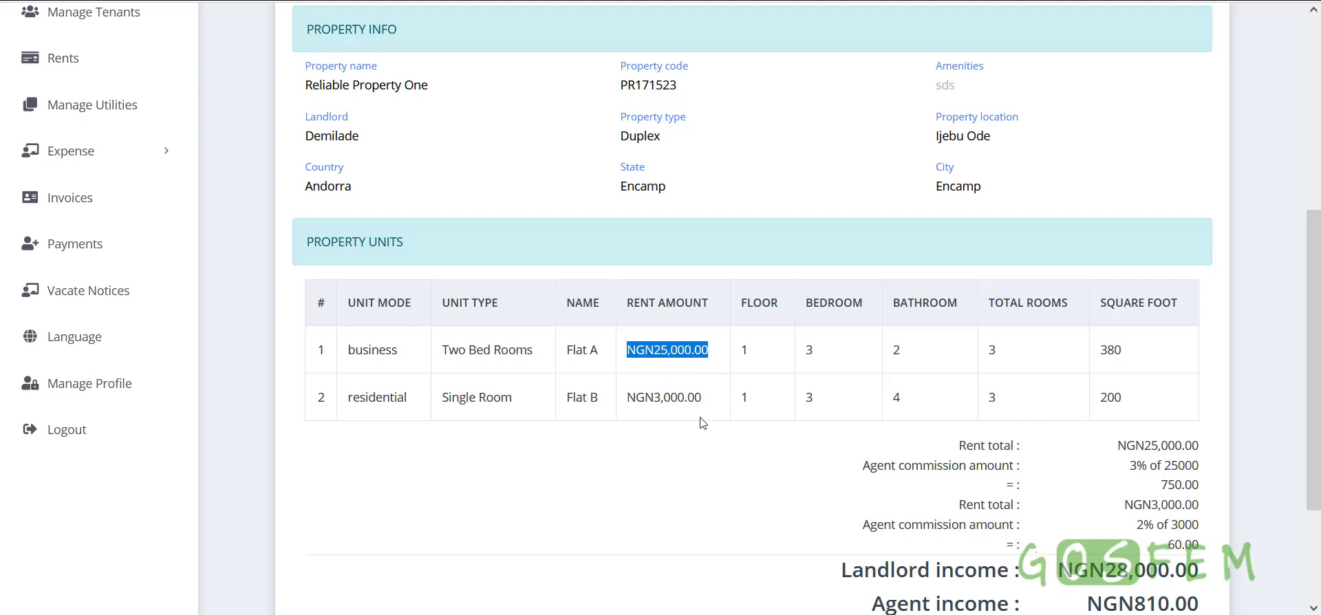
{"action": "left_click_drag", "start_coordinate": [703, 399], "coordinate": [631, 412]}
{"action": "left_click", "coordinate": [654, 418]}
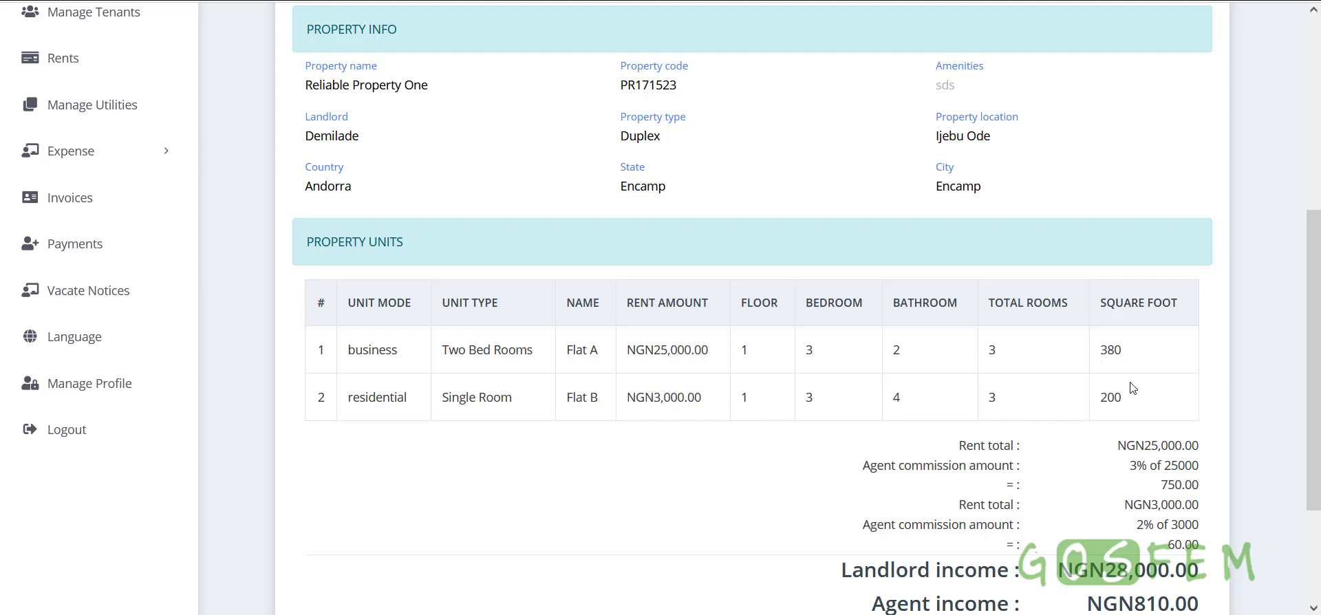
{"action": "scroll", "coordinate": [1129, 384], "scroll_direction": "down", "scroll_amount": 1}
{"action": "scroll", "coordinate": [746, 354], "scroll_direction": "up", "scroll_amount": 3}
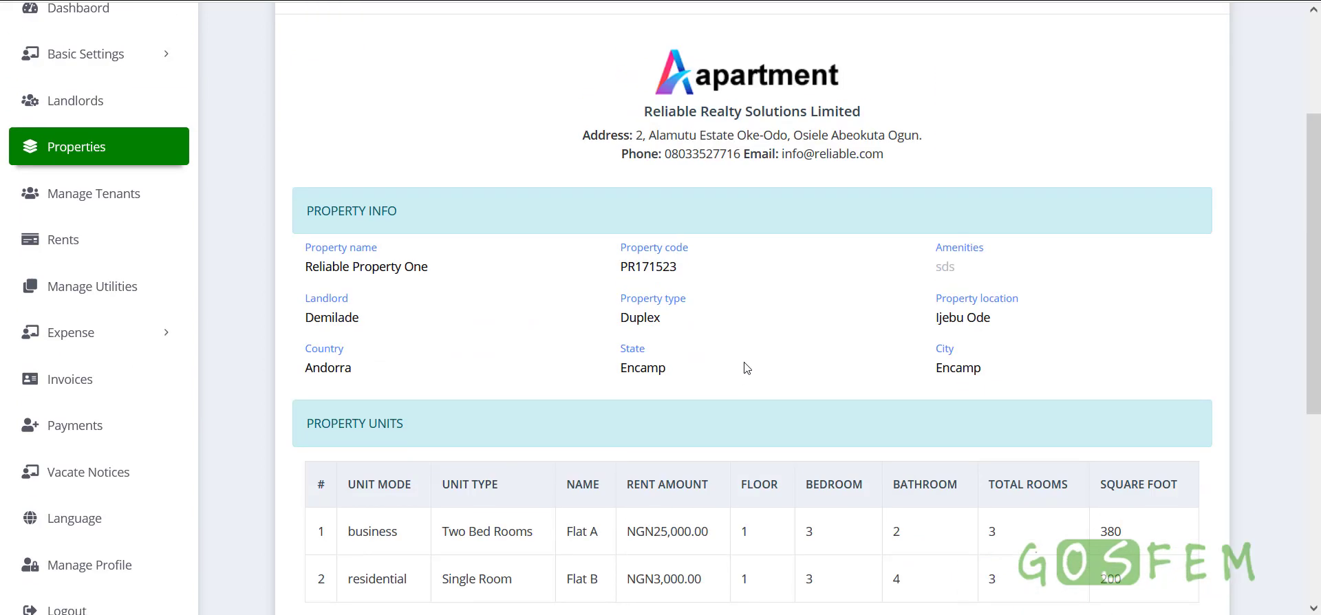
{"action": "scroll", "coordinate": [745, 365], "scroll_direction": "down", "scroll_amount": 4}
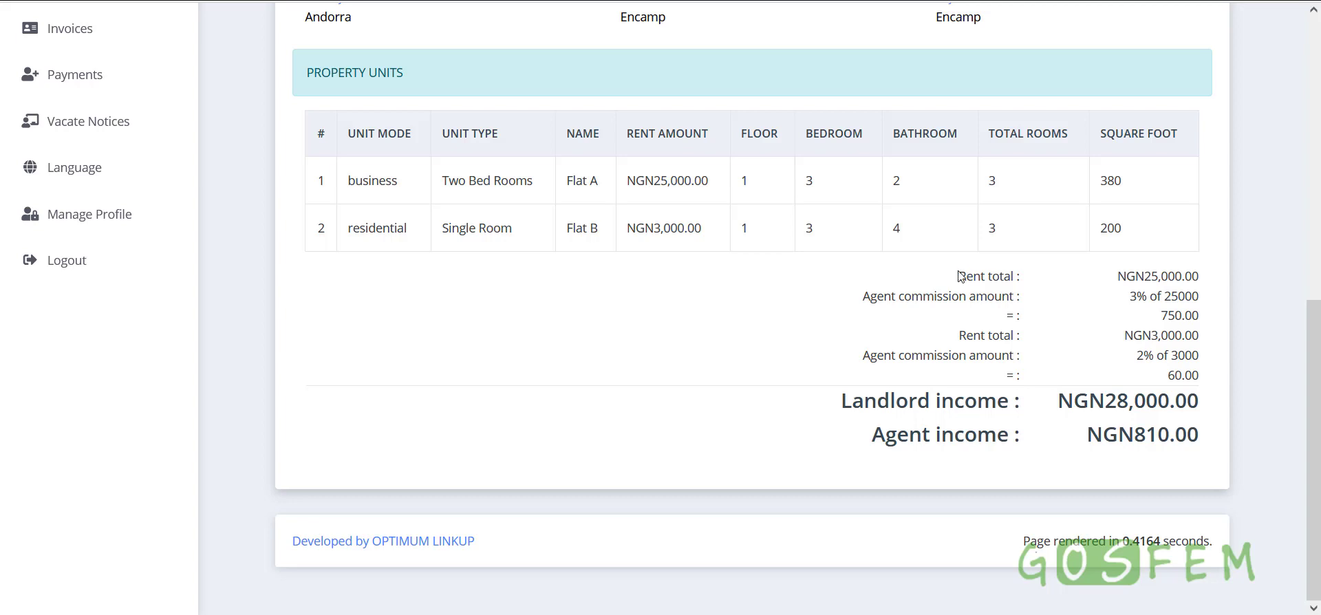
Point out Flat A's 3% commission of 750.00 and Flat B's NGN3,000.00 rent at 2% commission
{"action": "left_click_drag", "start_coordinate": [961, 276], "coordinate": [1127, 315]}
{"action": "left_click", "coordinate": [1128, 303]}
{"action": "left_click_drag", "start_coordinate": [1131, 305], "coordinate": [1196, 276]}
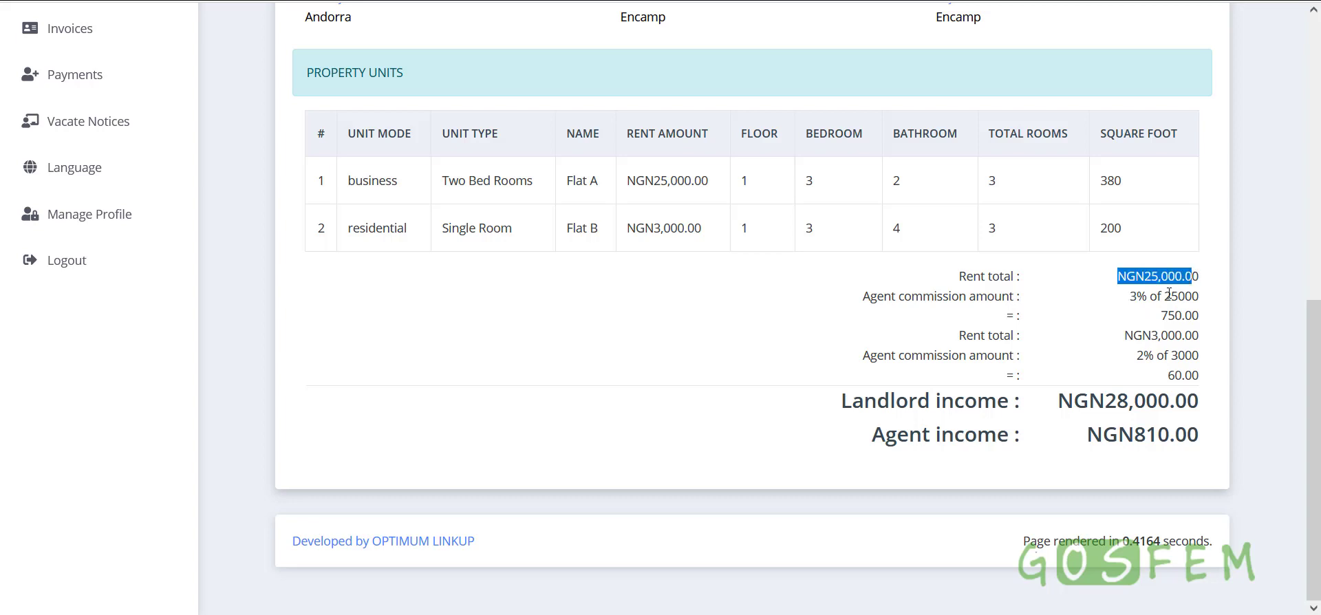
{"action": "left_click_drag", "start_coordinate": [1161, 316], "coordinate": [1201, 321]}
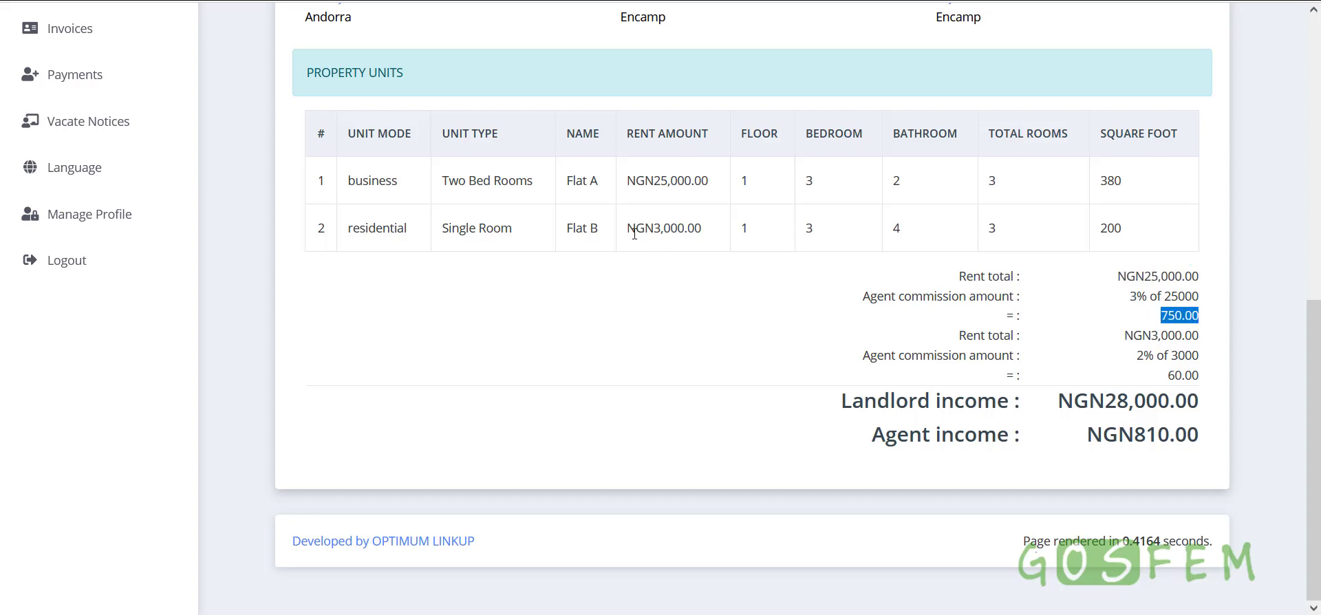
{"action": "left_click_drag", "start_coordinate": [624, 234], "coordinate": [719, 232]}
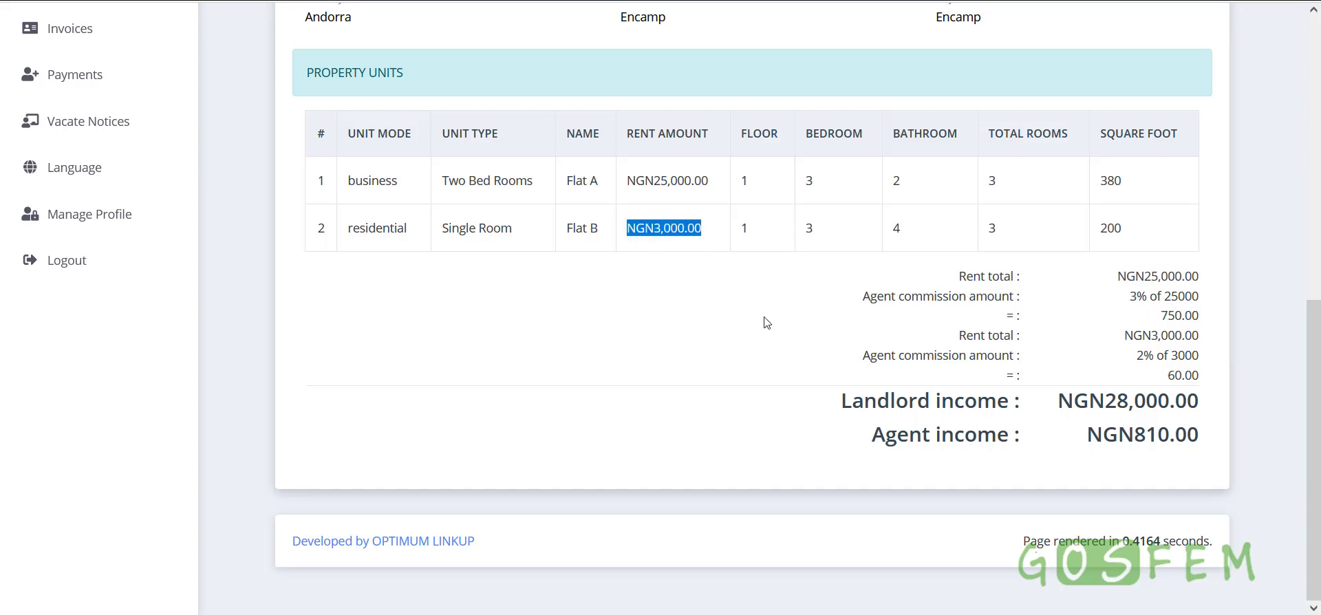
{"action": "left_click", "coordinate": [923, 340]}
{"action": "left_click_drag", "start_coordinate": [1135, 355], "coordinate": [1200, 375]}
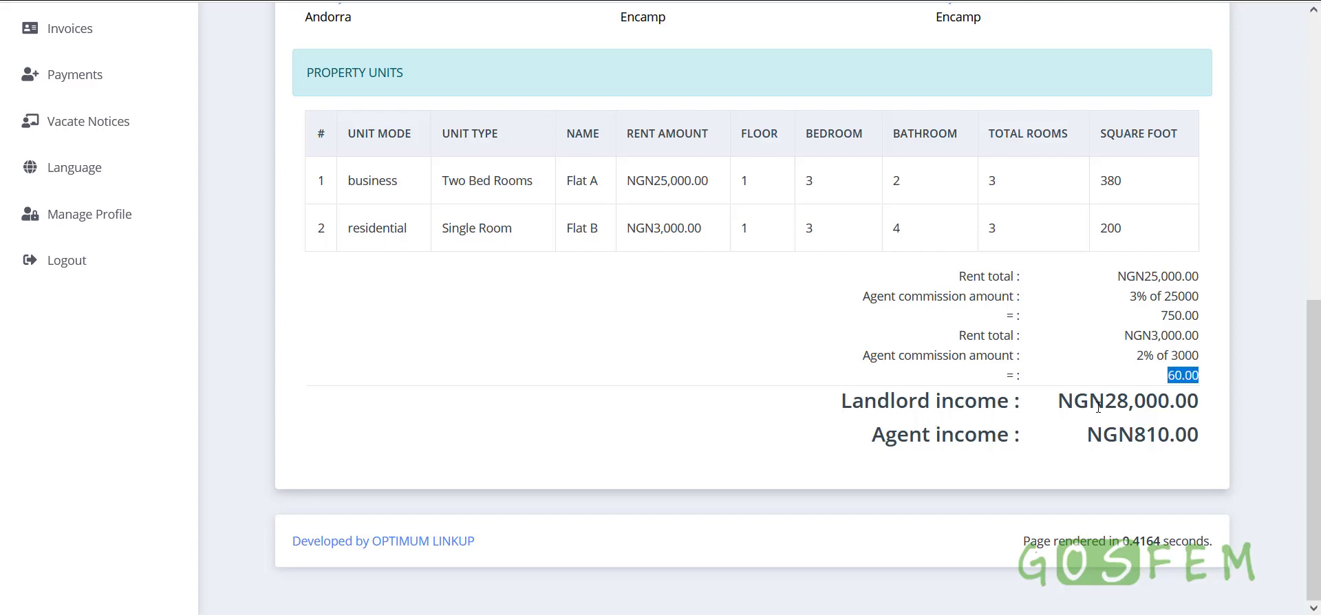
{"action": "scroll", "coordinate": [1097, 406], "scroll_direction": "up", "scroll_amount": 8}
{"action": "scroll", "coordinate": [1087, 432], "scroll_direction": "down", "scroll_amount": 6}
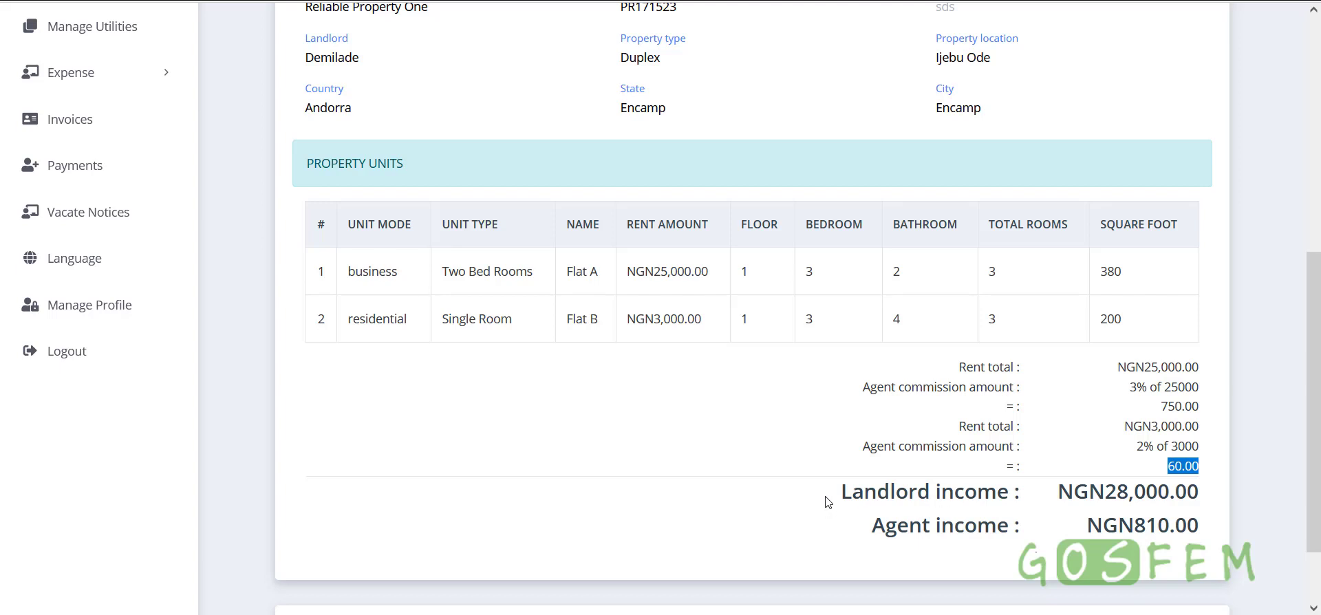
Point out the 750.00 and 60.00 commissions, NGN810.00 agent income and NGN28,000.00 landlord income
{"action": "left_click_drag", "start_coordinate": [827, 500], "coordinate": [1193, 491]}
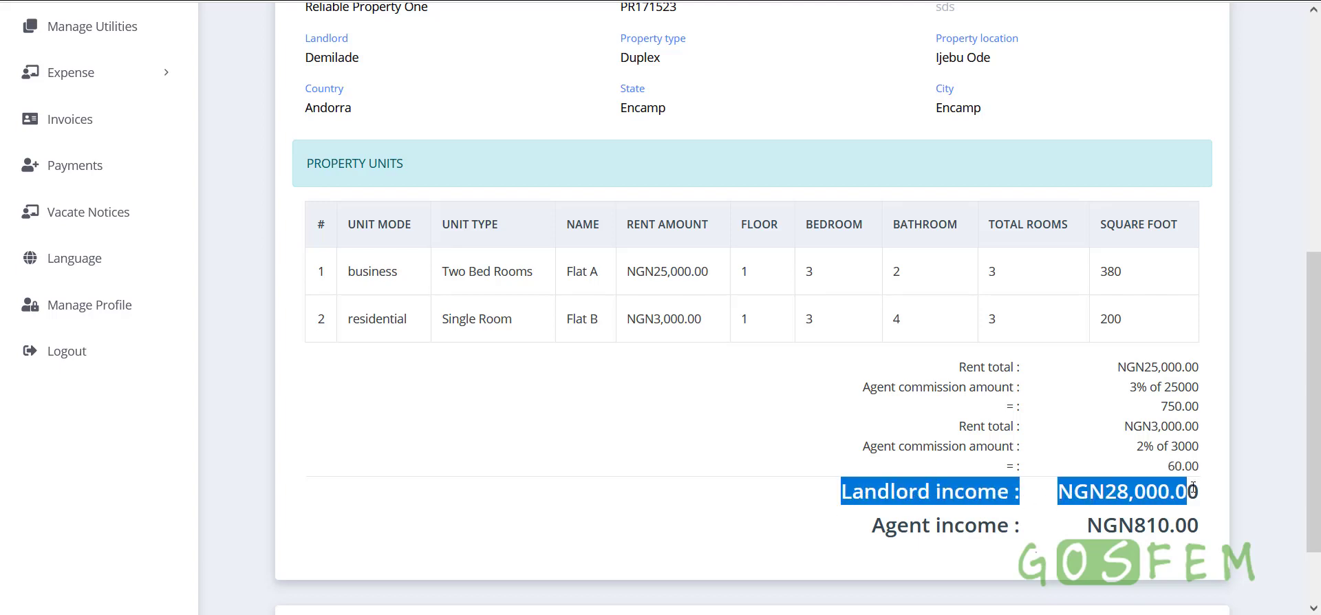
{"action": "left_click", "coordinate": [1124, 500]}
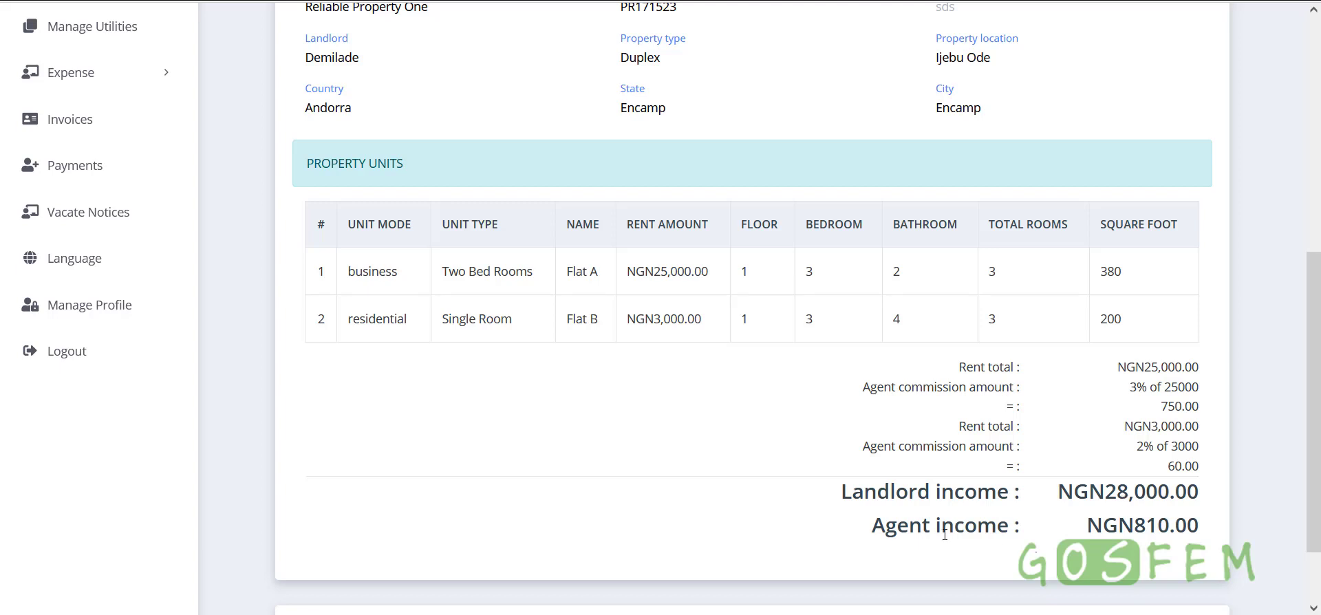
{"action": "left_click_drag", "start_coordinate": [1085, 529], "coordinate": [1192, 530]}
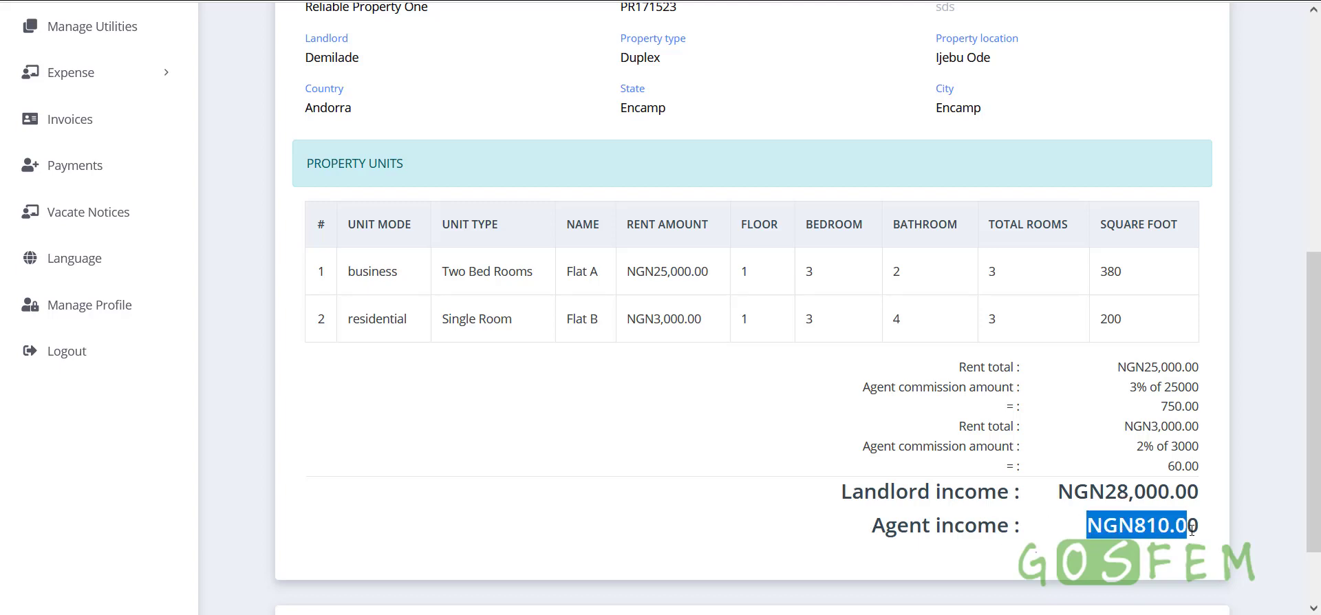
{"action": "left_click", "coordinate": [1147, 535]}
{"action": "left_click_drag", "start_coordinate": [1087, 528], "coordinate": [1199, 527]}
{"action": "left_click", "coordinate": [1198, 526]}
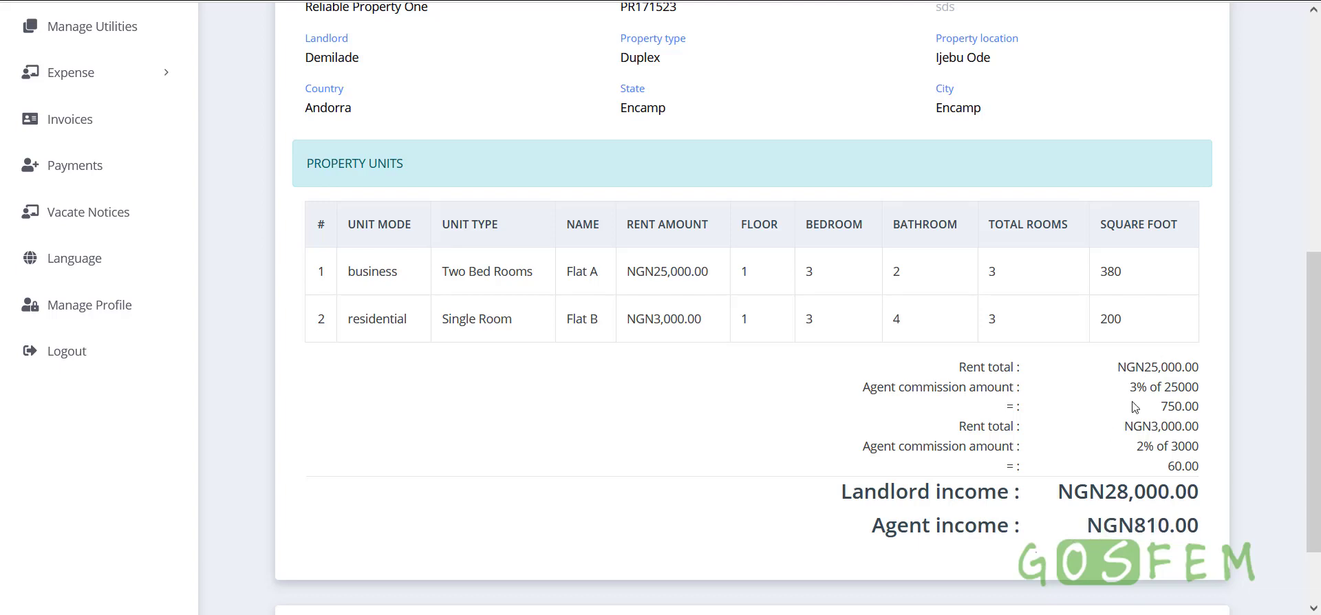
{"action": "left_click_drag", "start_coordinate": [1153, 407], "coordinate": [1226, 415]}
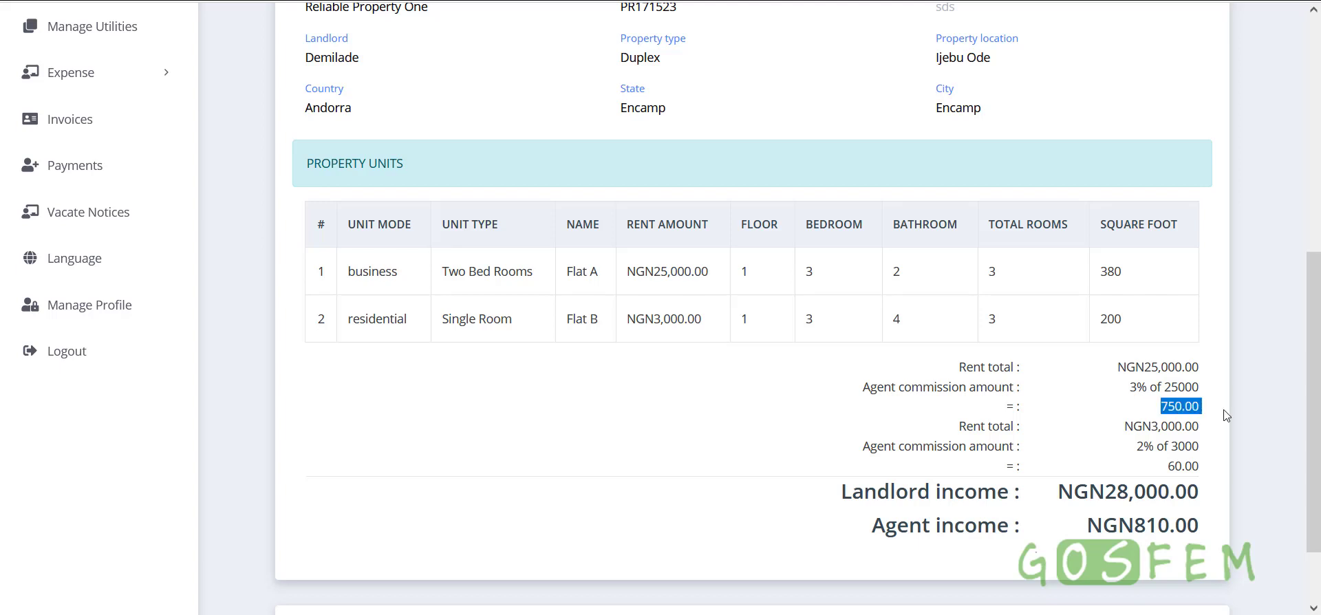
{"action": "left_click_drag", "start_coordinate": [1165, 471], "coordinate": [1203, 469]}
{"action": "left_click_drag", "start_coordinate": [1080, 527], "coordinate": [1190, 529]}
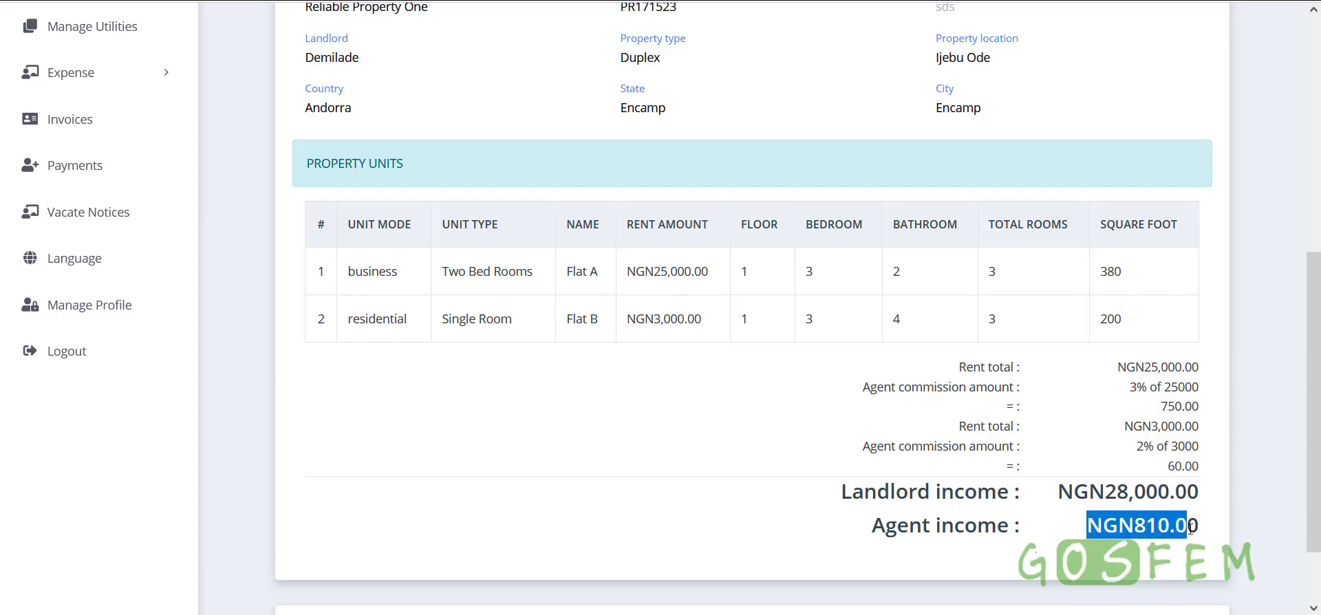
{"action": "left_click_drag", "start_coordinate": [1136, 368], "coordinate": [1186, 363]}
{"action": "left_click_drag", "start_coordinate": [1121, 428], "coordinate": [1208, 428]}
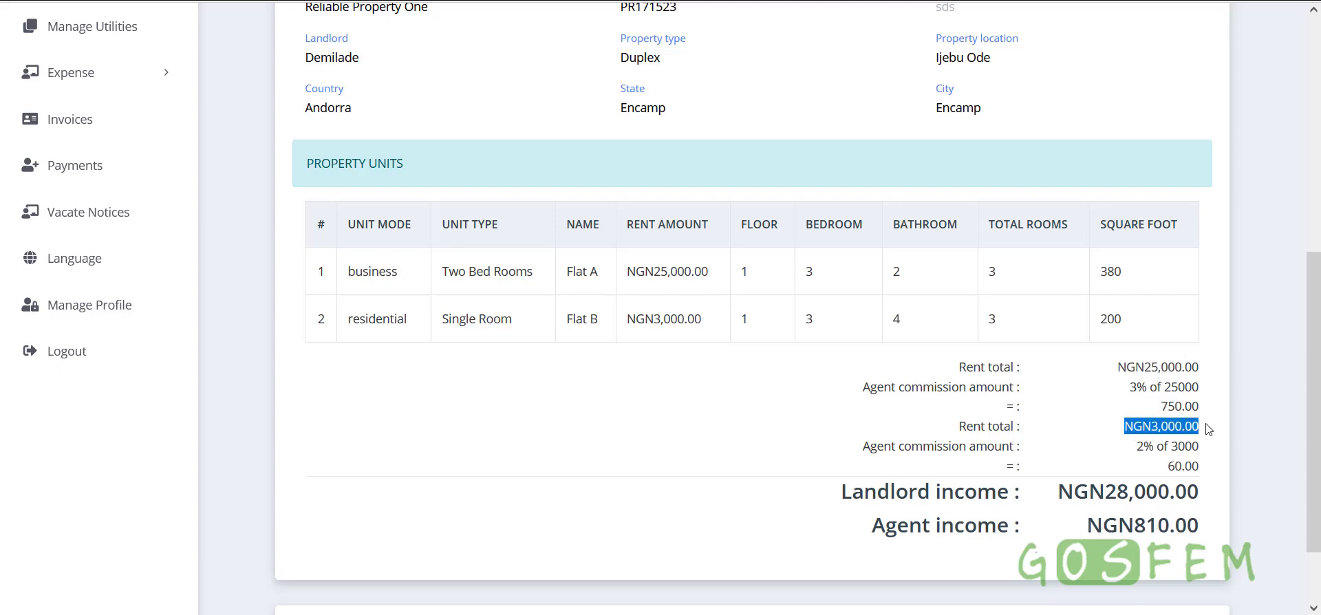
{"action": "left_click_drag", "start_coordinate": [1056, 494], "coordinate": [1180, 488]}
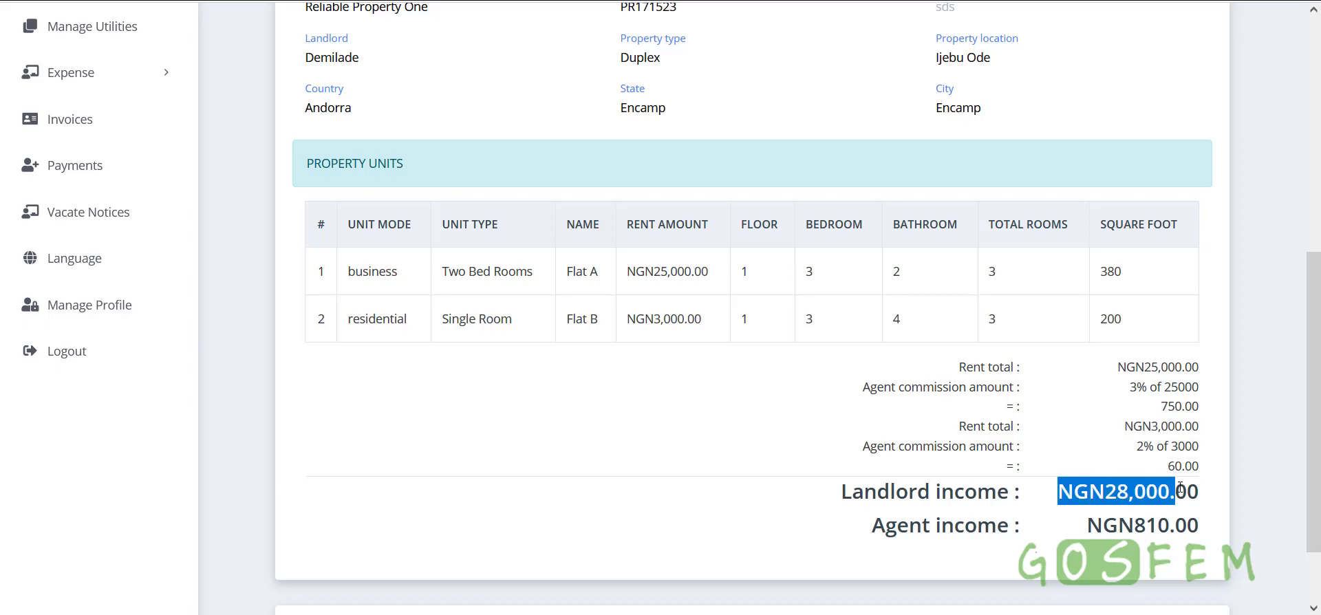
Go back to the Manage property list and scroll through it
{"action": "scroll", "coordinate": [833, 404], "scroll_direction": "up", "scroll_amount": 6}
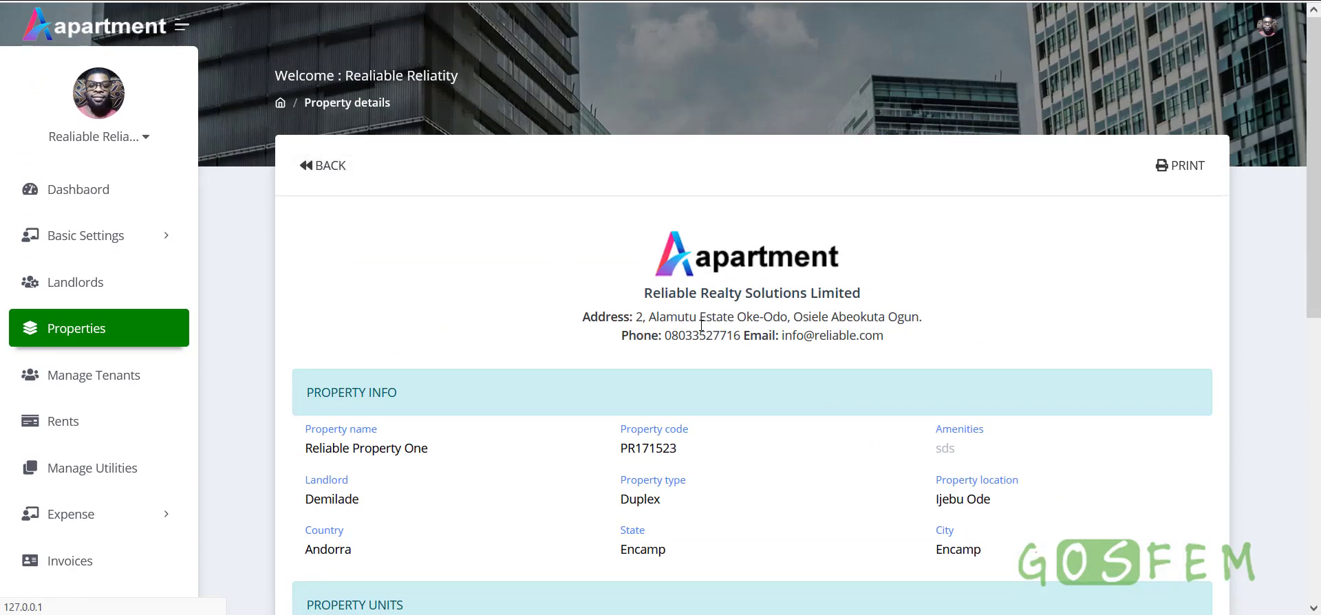
{"action": "left_click", "coordinate": [322, 165]}
{"action": "scroll", "coordinate": [908, 381], "scroll_direction": "down", "scroll_amount": 5}
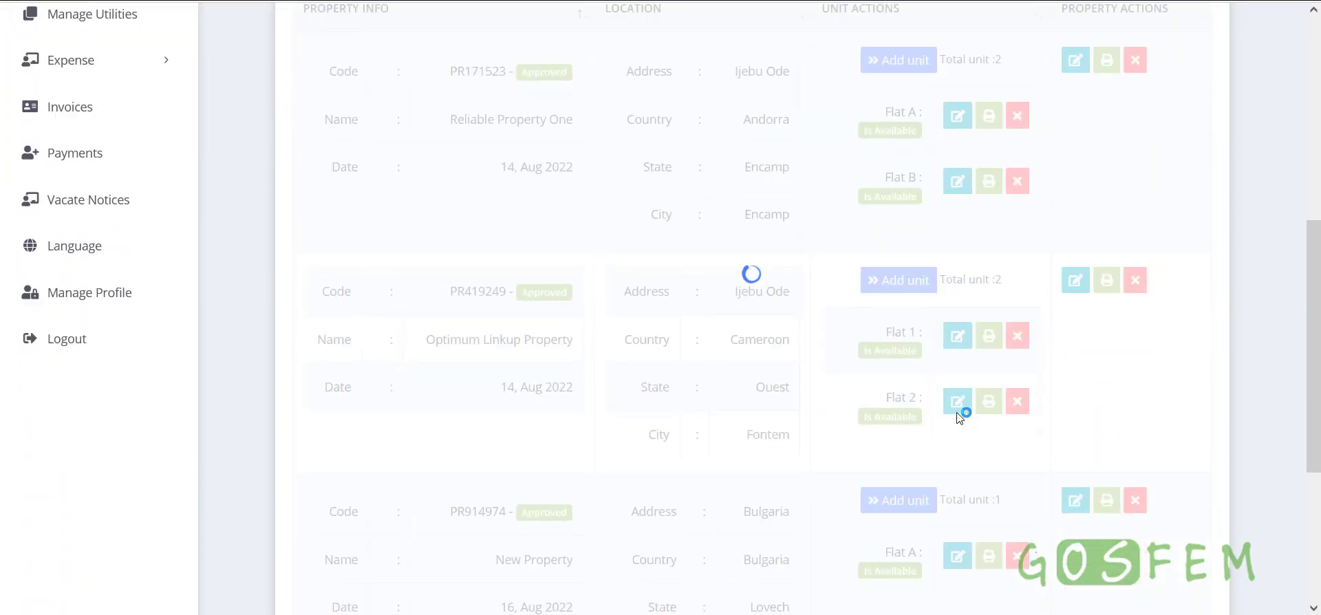
{"action": "scroll", "coordinate": [962, 414], "scroll_direction": "down", "scroll_amount": 2}
{"action": "scroll", "coordinate": [961, 412], "scroll_direction": "up", "scroll_amount": 8}
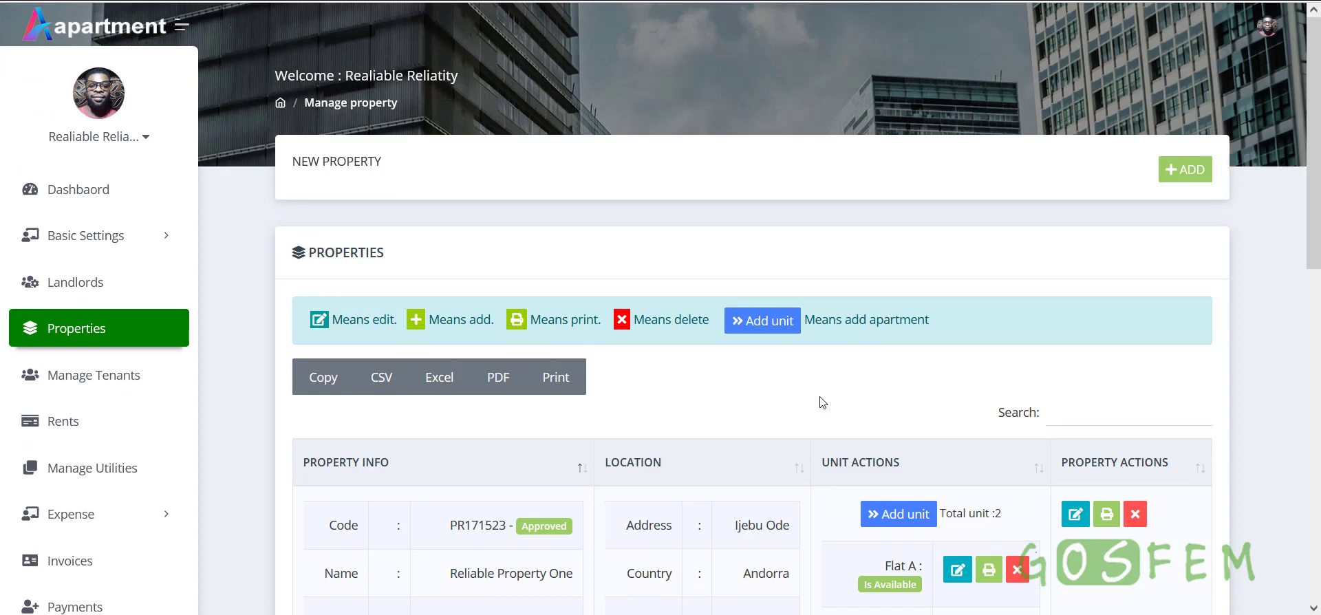
Open a new tenant form under Manage Tenants and try the Individual and Business tenant types
{"action": "left_click", "coordinate": [110, 376]}
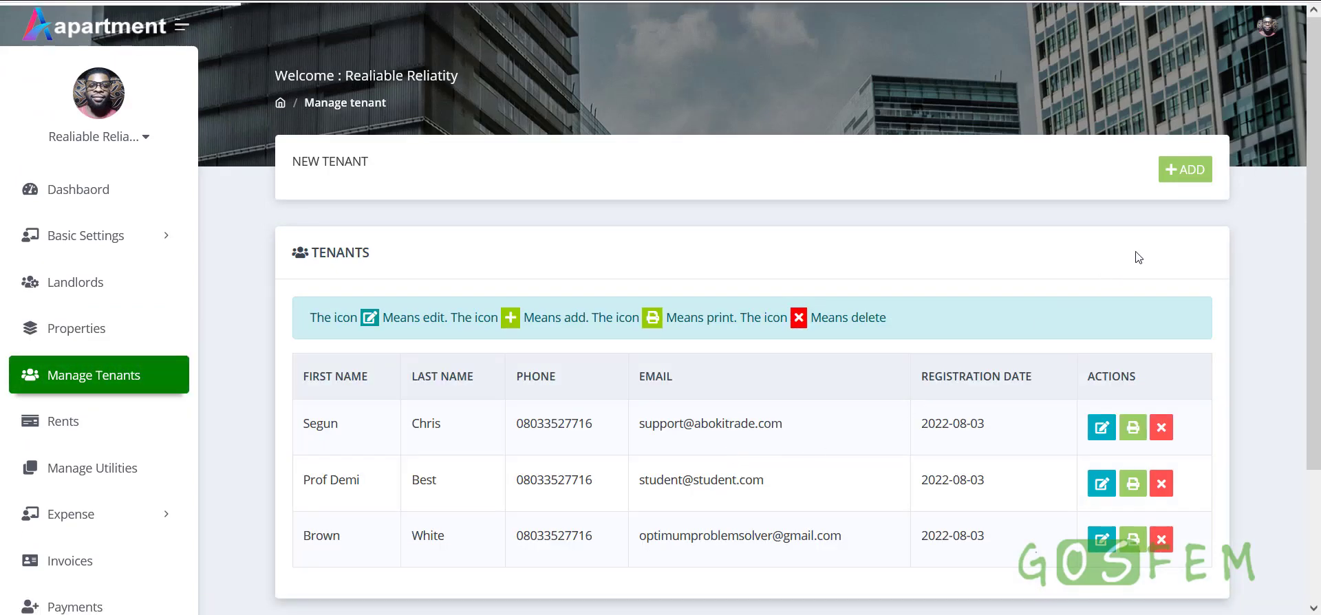
{"action": "left_click", "coordinate": [1184, 169]}
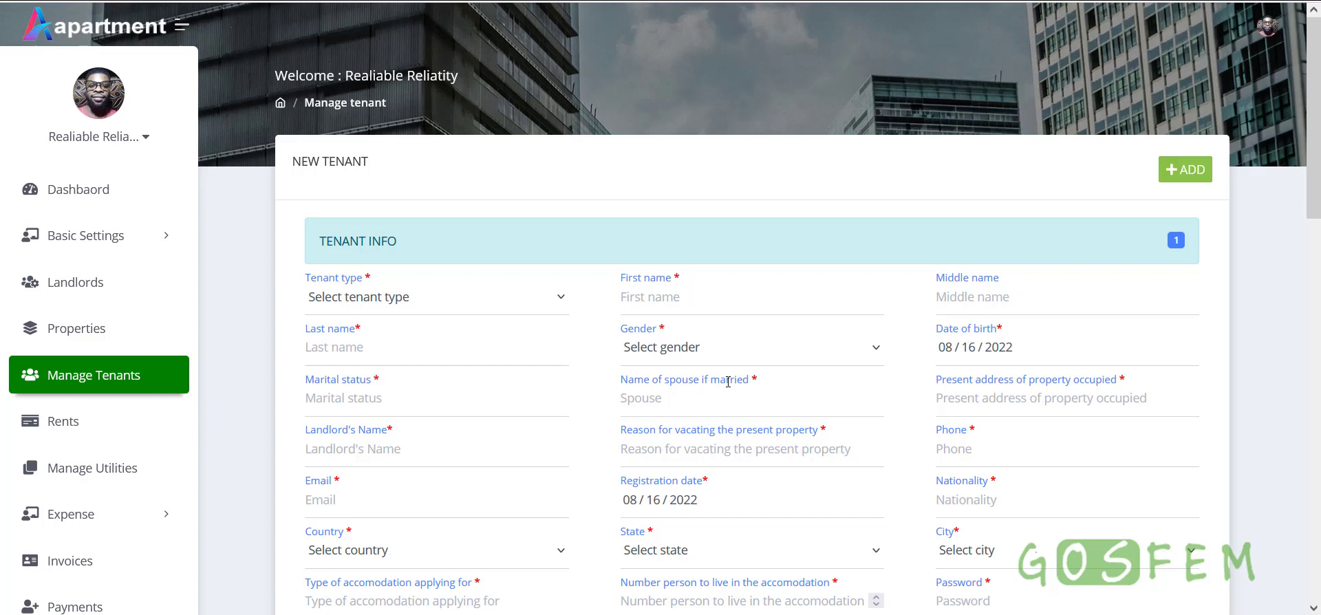
{"action": "scroll", "coordinate": [728, 381], "scroll_direction": "down", "scroll_amount": 1}
{"action": "left_click", "coordinate": [436, 211]}
{"action": "left_click", "coordinate": [410, 266]}
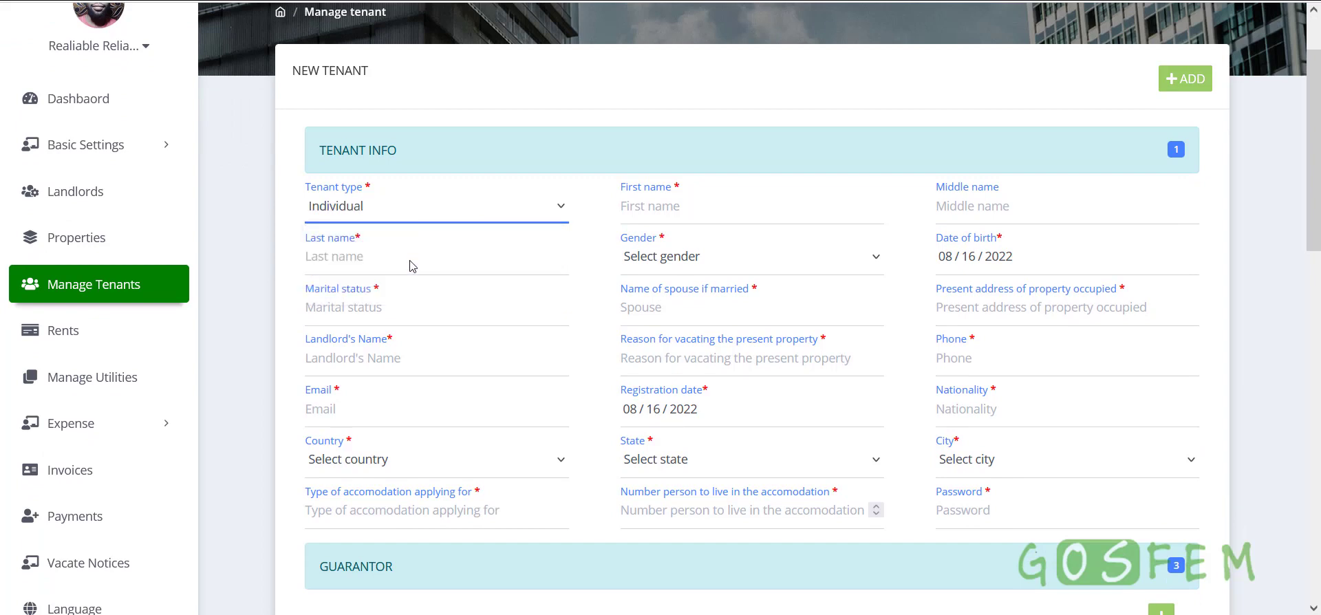
{"action": "left_click", "coordinate": [431, 210]}
{"action": "left_click", "coordinate": [380, 289]}
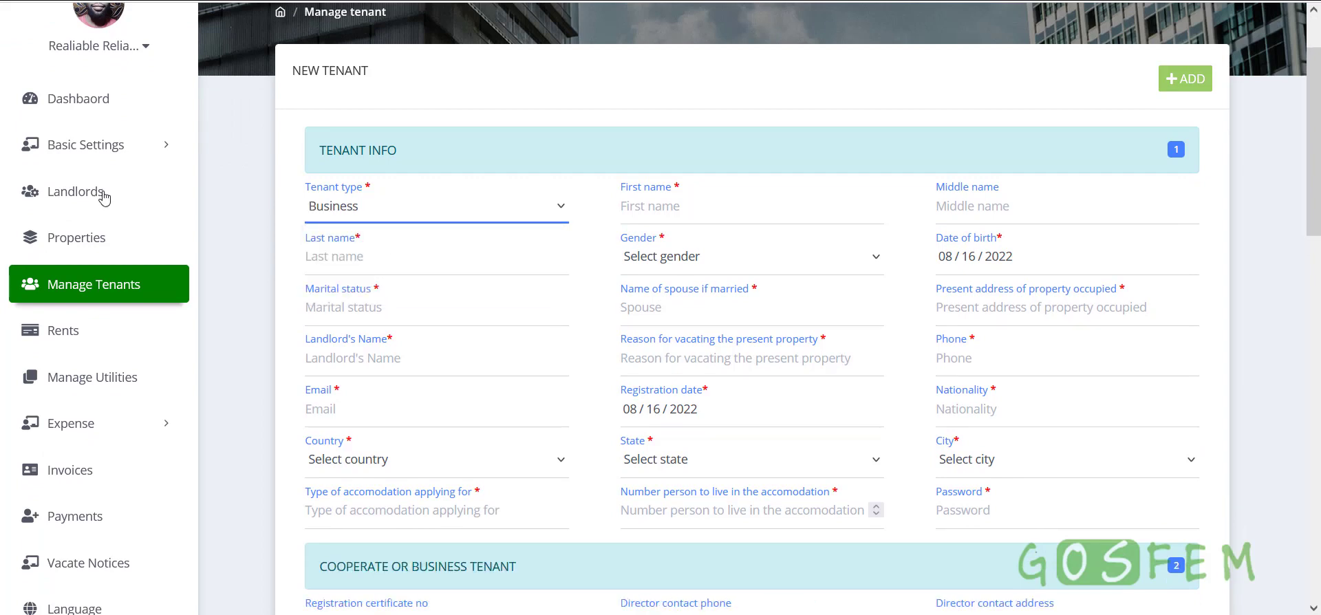
Set the tenant type back to Individual and click through the first, middle and last name fields
{"action": "left_click", "coordinate": [135, 150]}
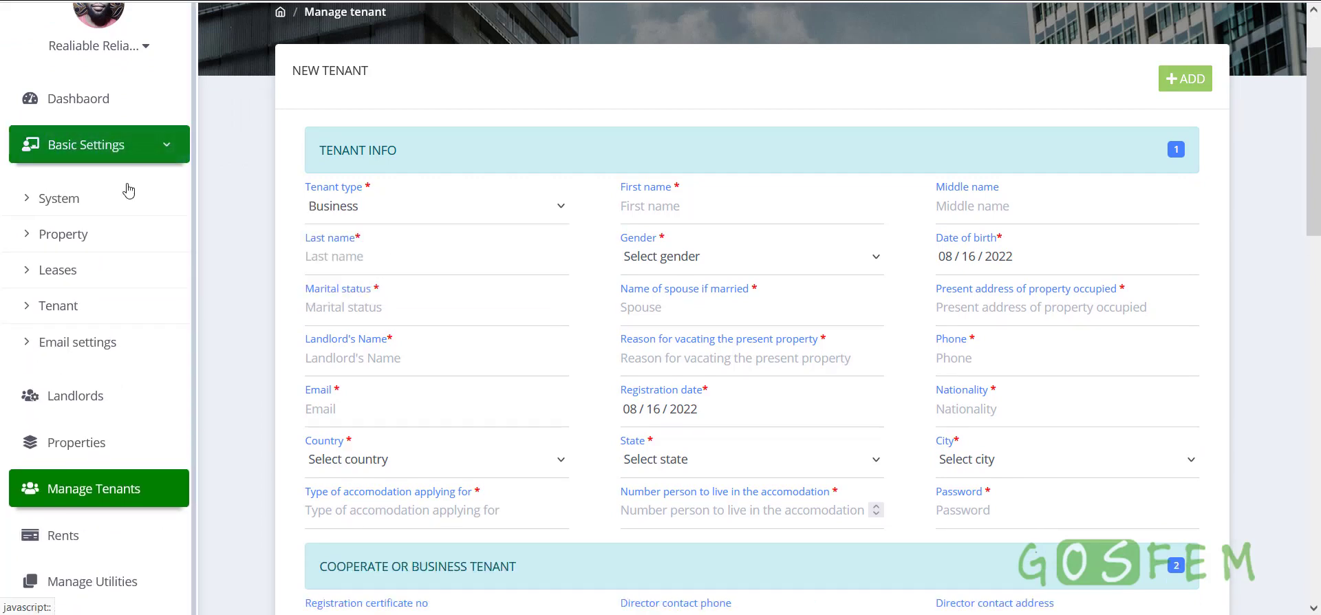
{"action": "left_click", "coordinate": [163, 145]}
{"action": "left_click", "coordinate": [418, 211]}
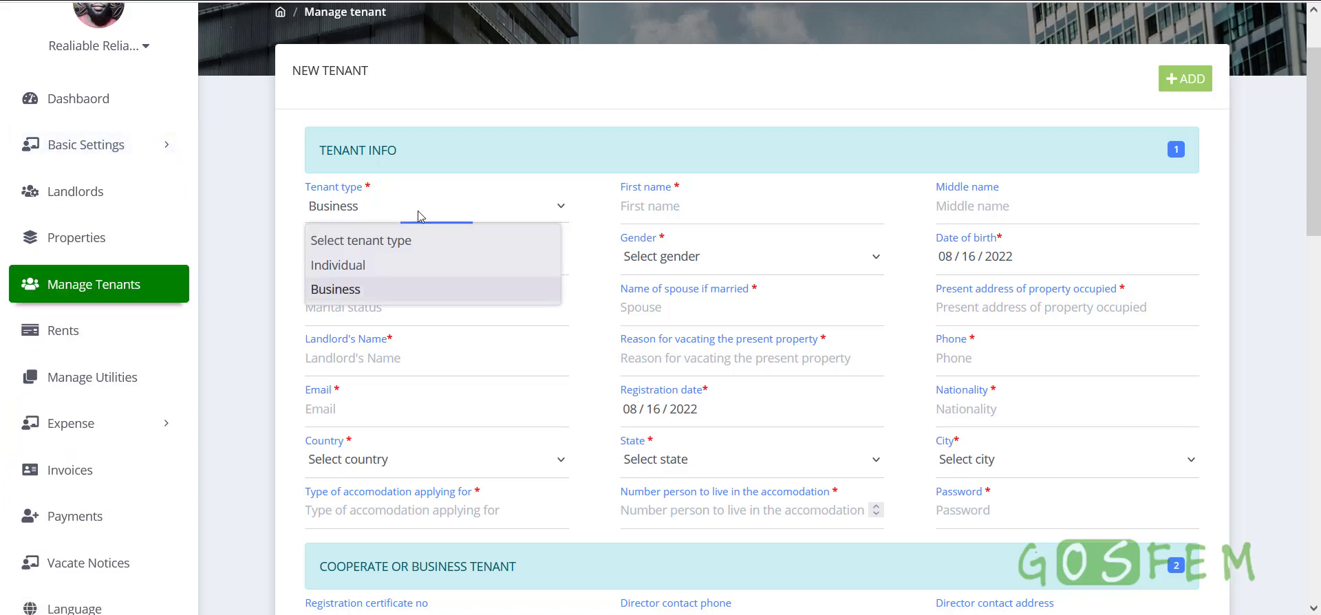
{"action": "left_click", "coordinate": [365, 265]}
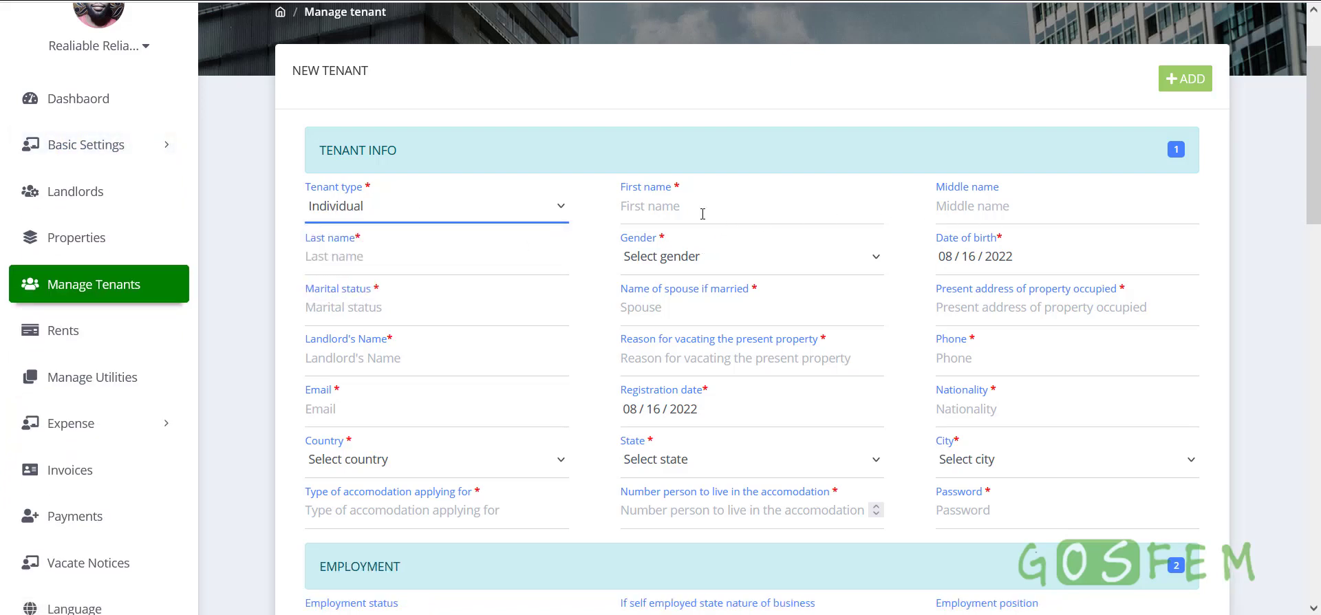
{"action": "left_click", "coordinate": [822, 214]}
{"action": "left_click", "coordinate": [1065, 208]}
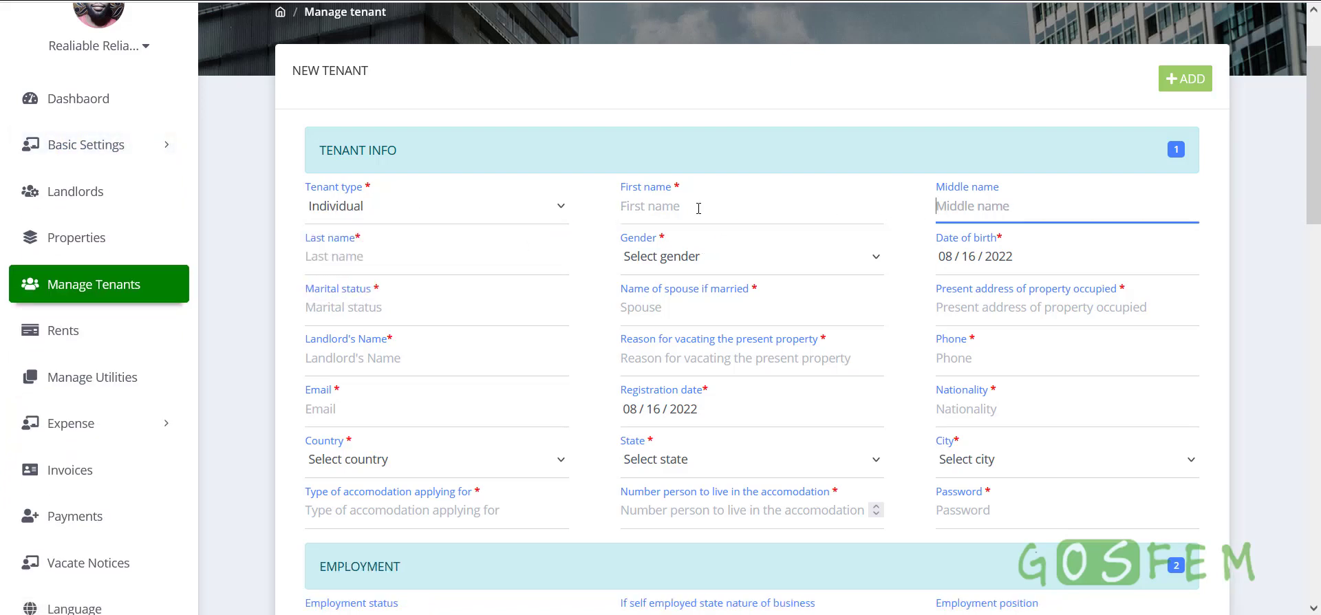
{"action": "left_click", "coordinate": [404, 255]}
{"action": "left_click", "coordinate": [1179, 85]}
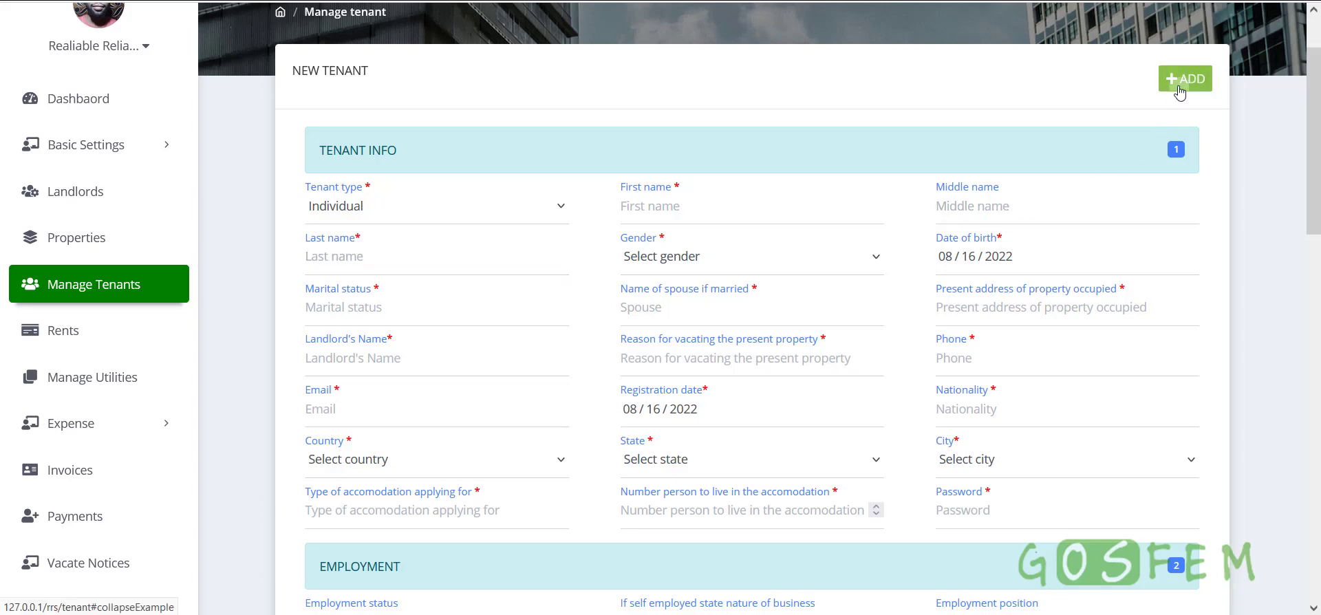
{"action": "left_click", "coordinate": [1180, 85]}
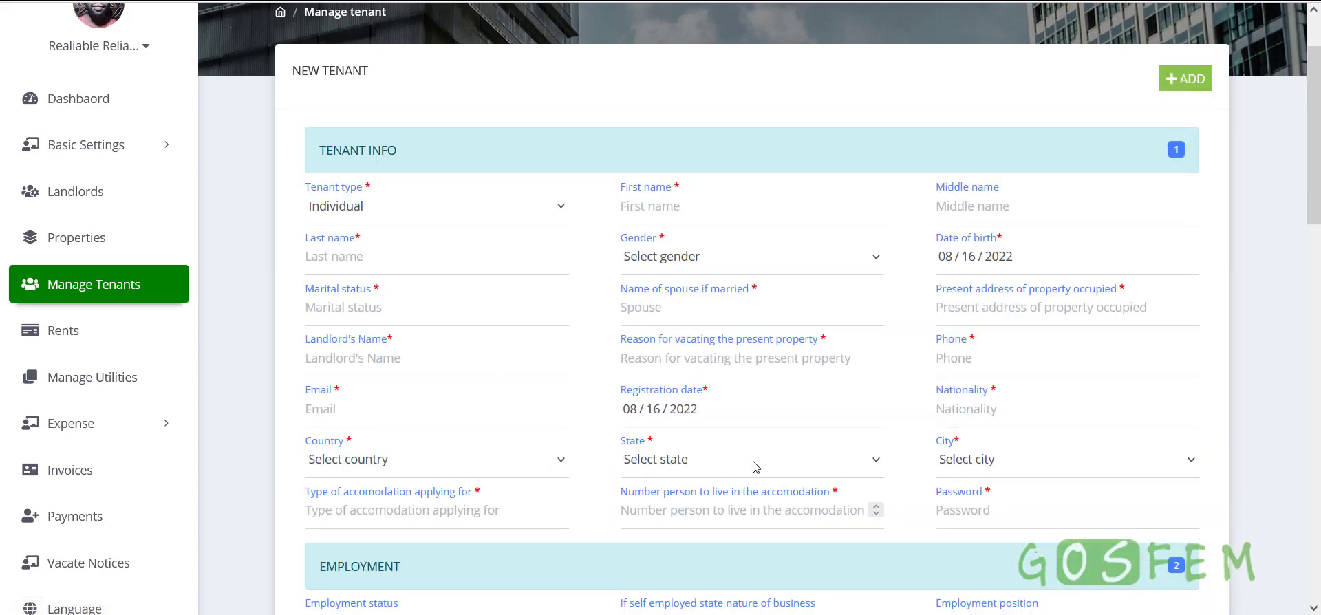
Close the tenant form and start a new rent under Rents
{"action": "left_click", "coordinate": [1179, 81]}
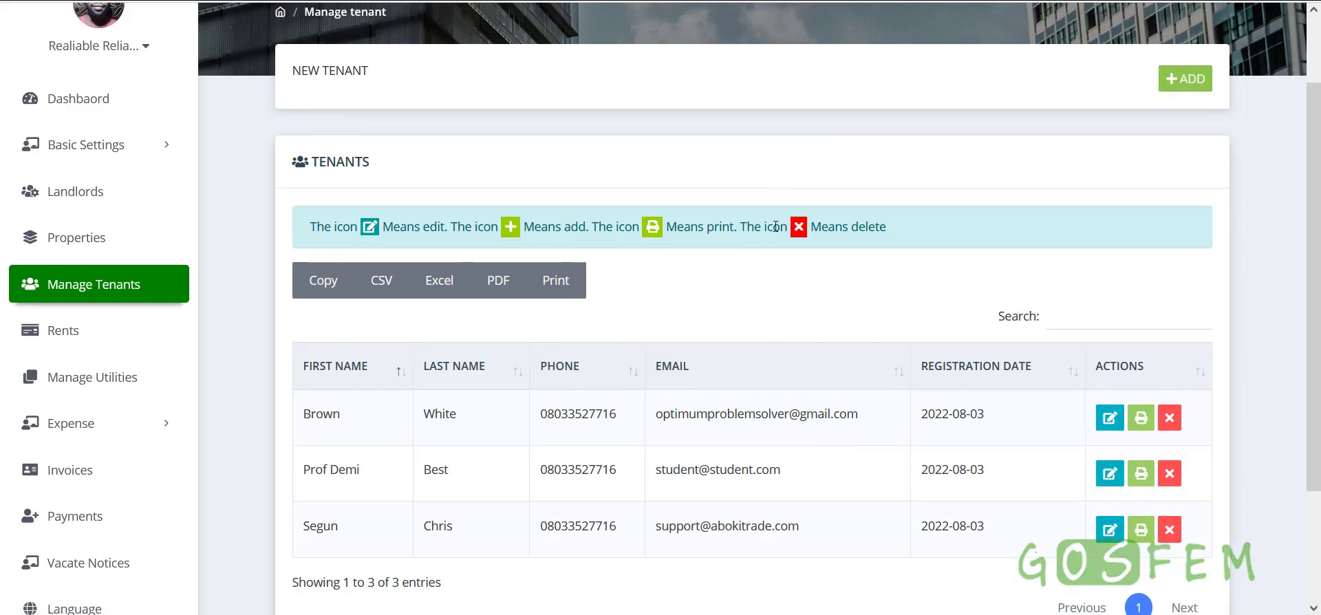
{"action": "scroll", "coordinate": [772, 301], "scroll_direction": "down", "scroll_amount": 2}
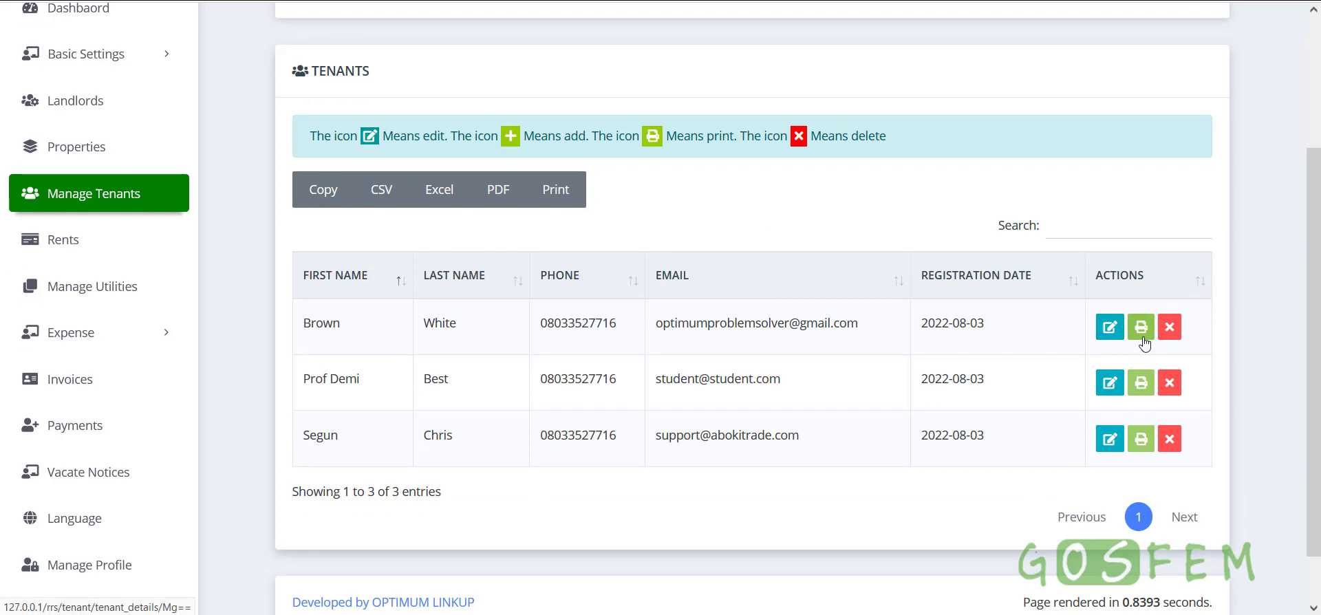
{"action": "left_click", "coordinate": [68, 241]}
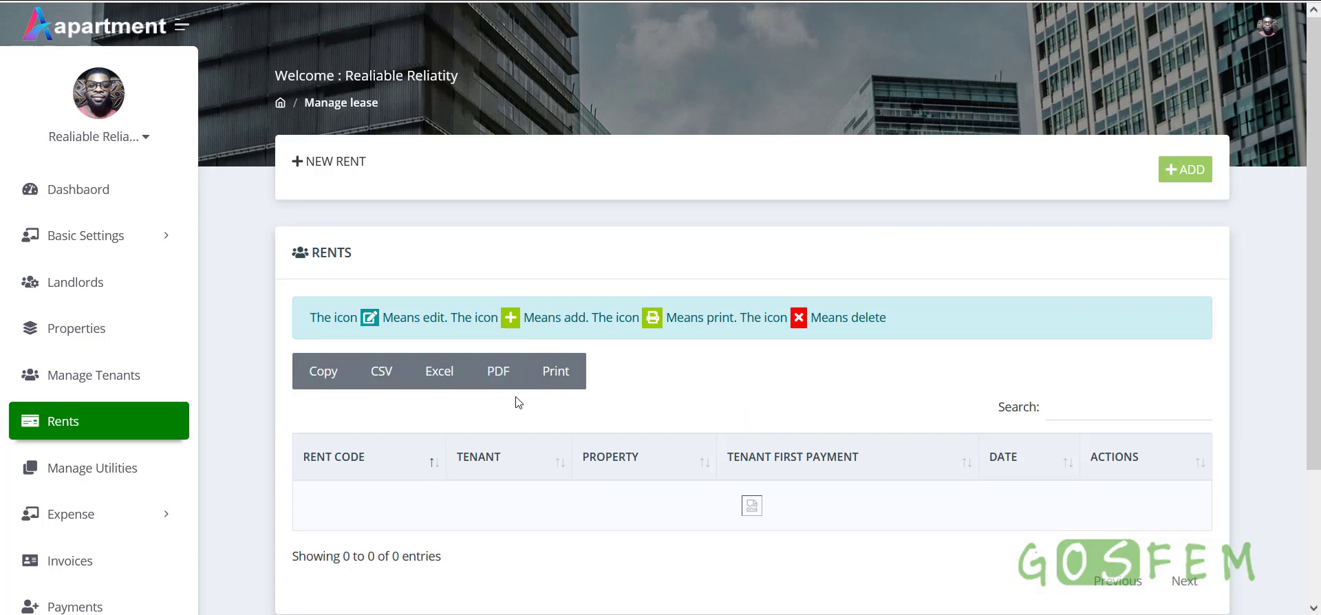
{"action": "left_click", "coordinate": [1189, 172]}
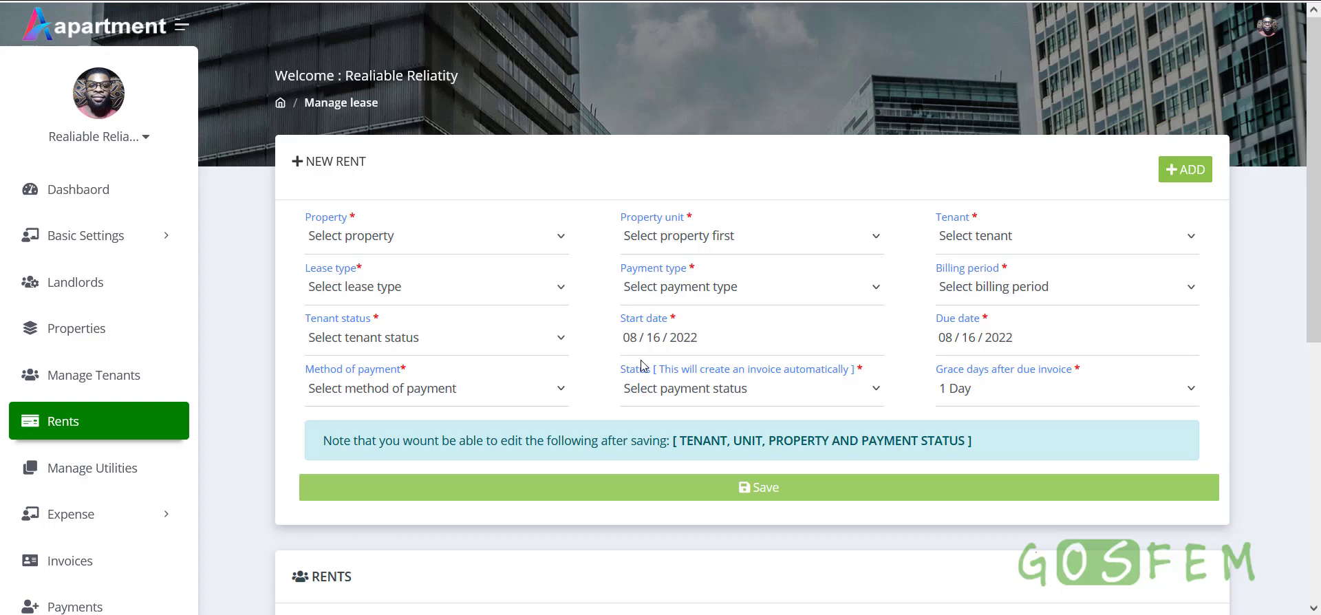
Choose New Property and its Flat A unit, then review the totals breakdown
{"action": "left_click", "coordinate": [444, 242]}
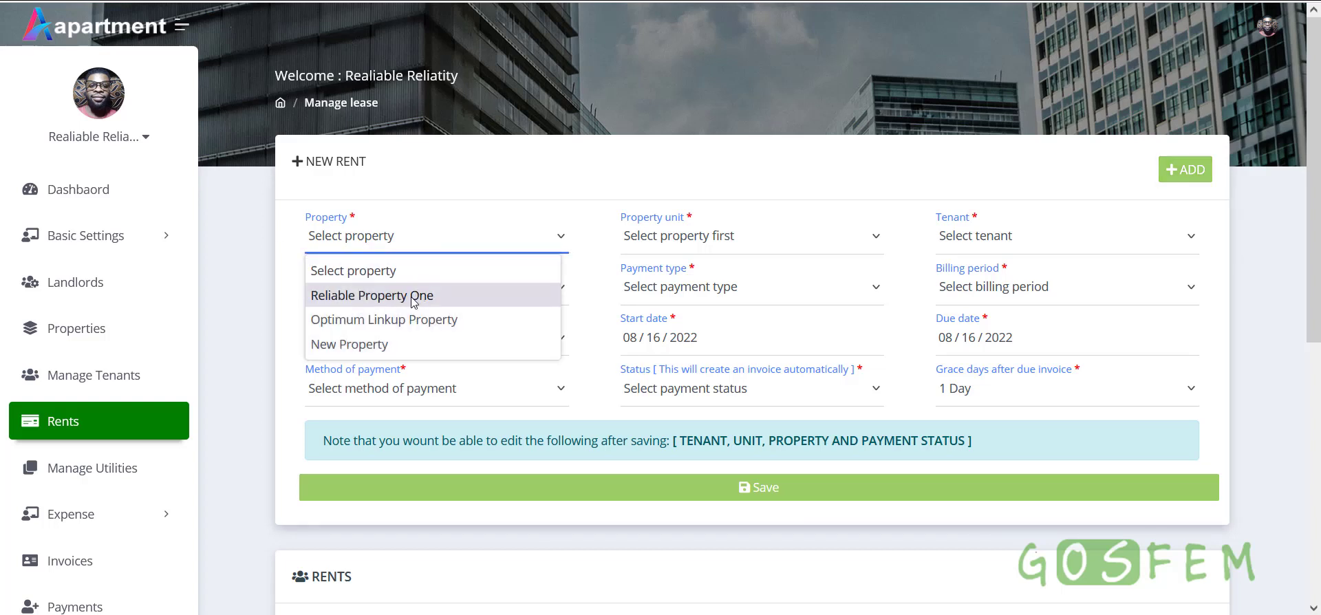
{"action": "left_click", "coordinate": [381, 348]}
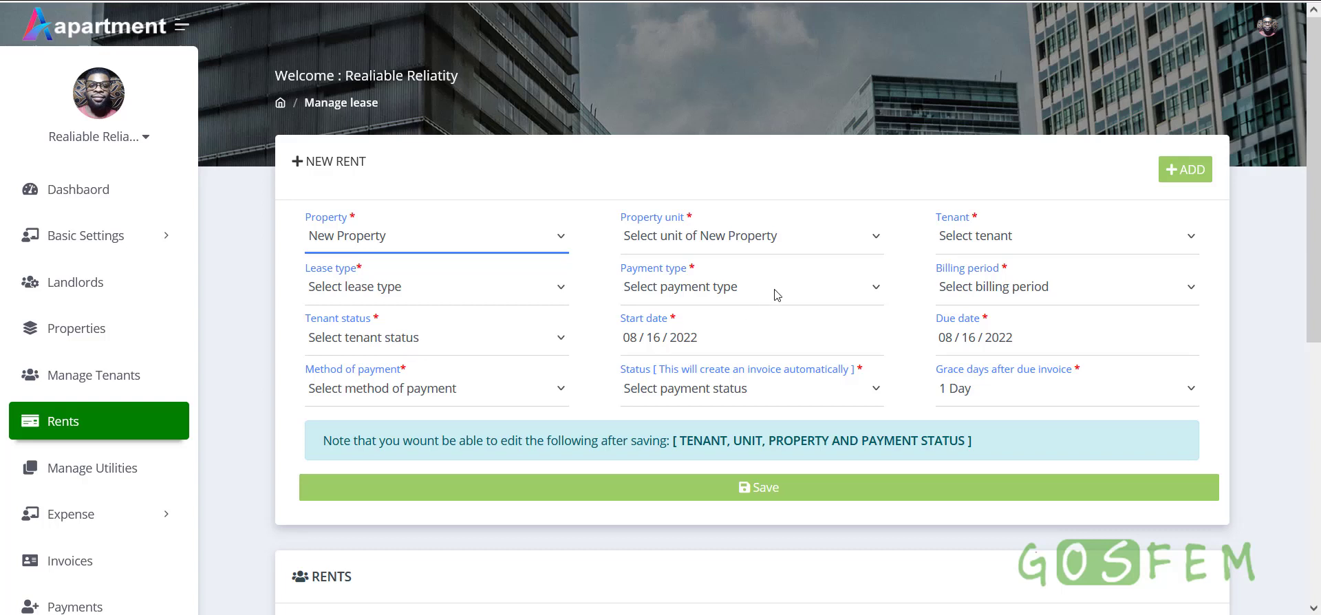
{"action": "left_click", "coordinate": [744, 249]}
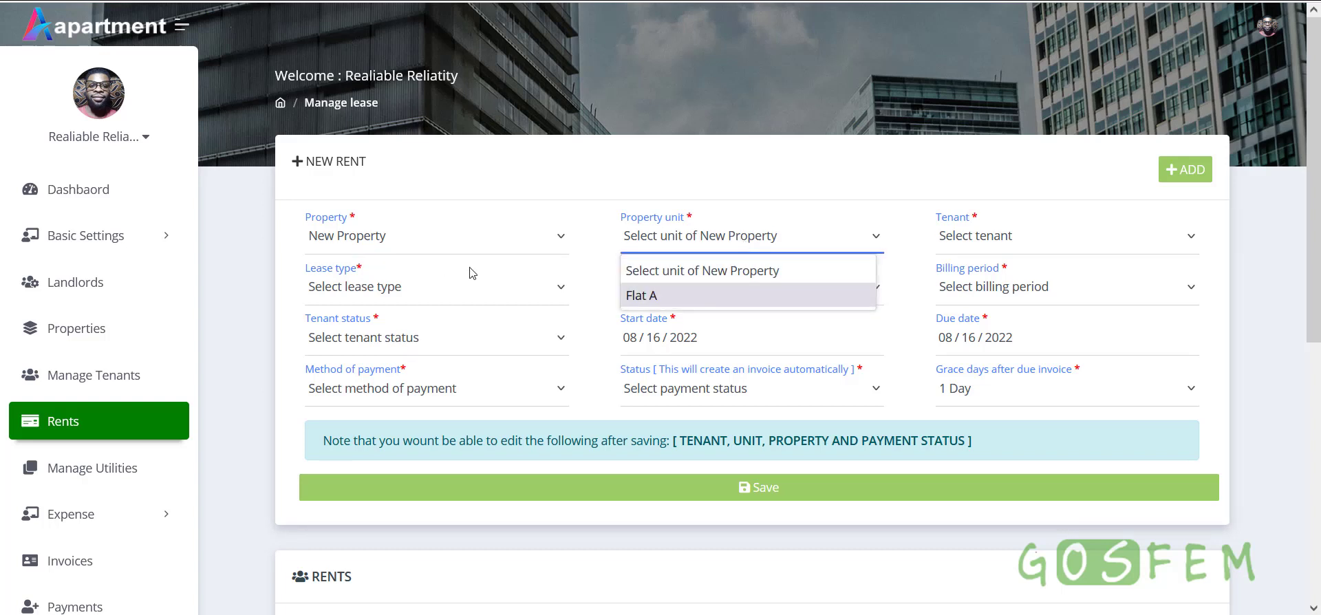
{"action": "left_click", "coordinate": [709, 302]}
{"action": "scroll", "coordinate": [712, 313], "scroll_direction": "down", "scroll_amount": 3}
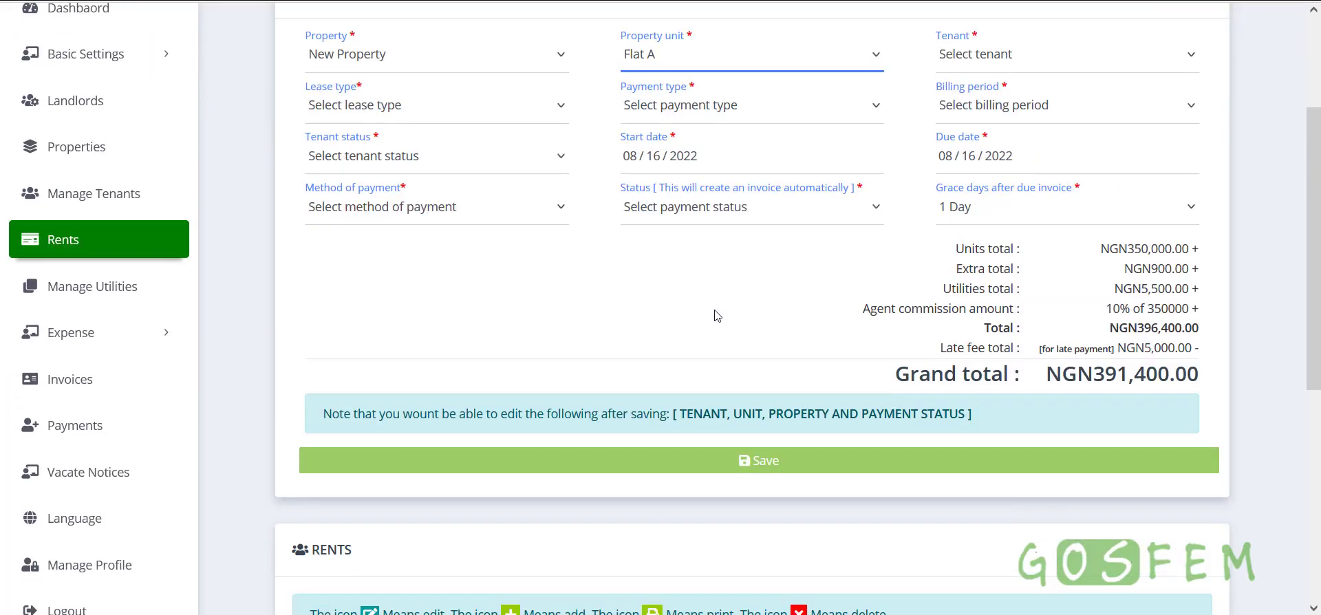
{"action": "left_click_drag", "start_coordinate": [958, 254], "coordinate": [1197, 378]}
{"action": "left_click", "coordinate": [1197, 377]}
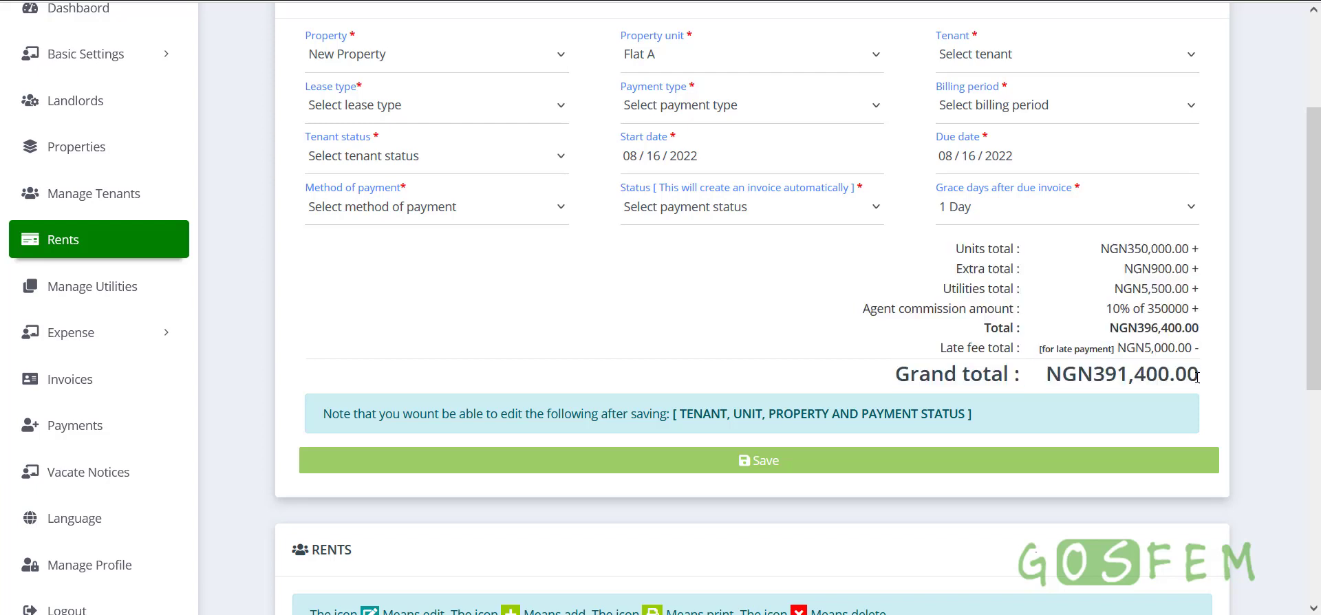
{"action": "scroll", "coordinate": [416, 204], "scroll_direction": "up", "scroll_amount": 1}
{"action": "left_click", "coordinate": [413, 148]}
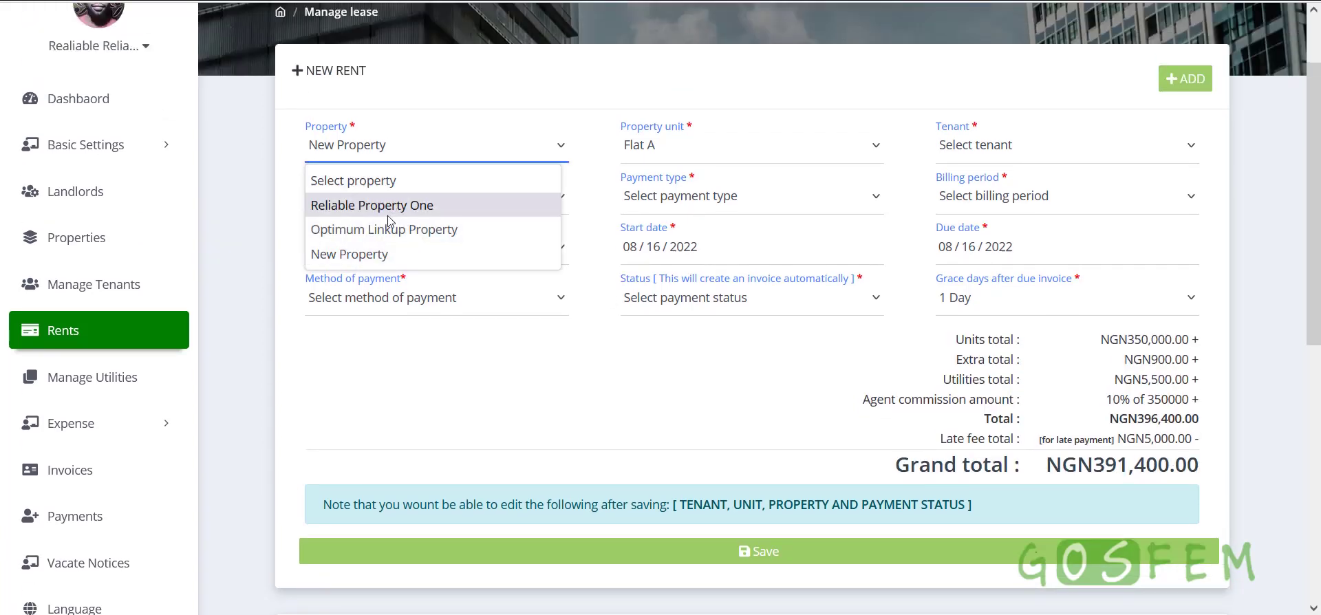
{"action": "left_click", "coordinate": [389, 205]}
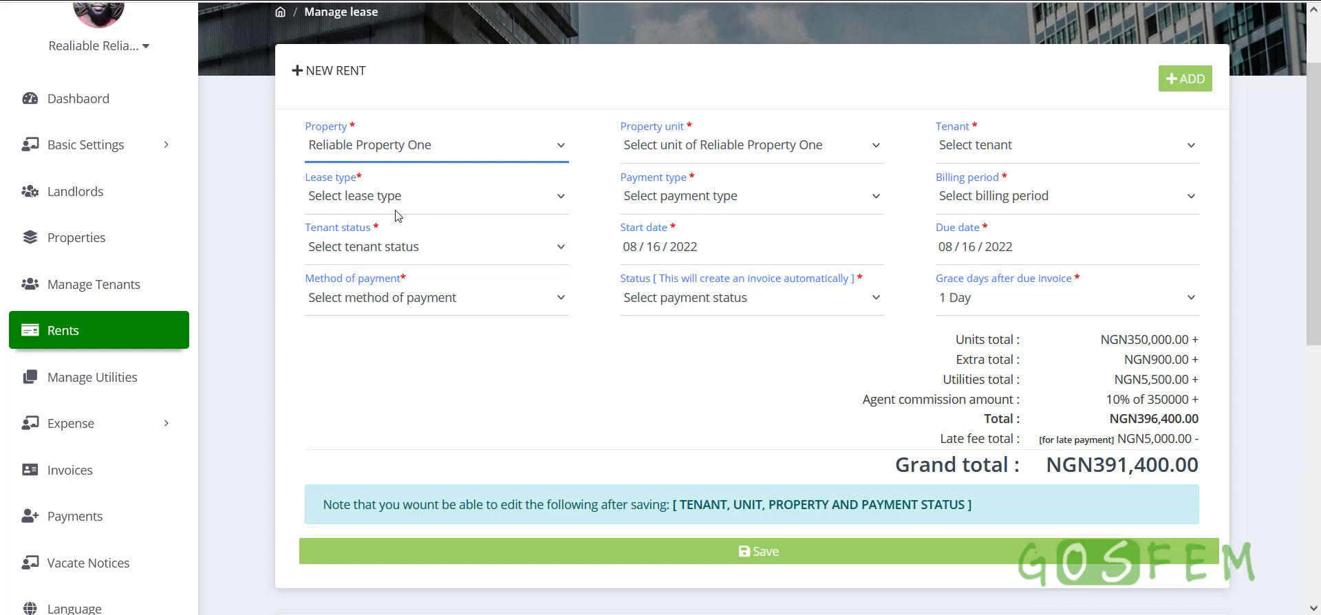
{"action": "left_click", "coordinate": [724, 158]}
{"action": "left_click", "coordinate": [659, 205]}
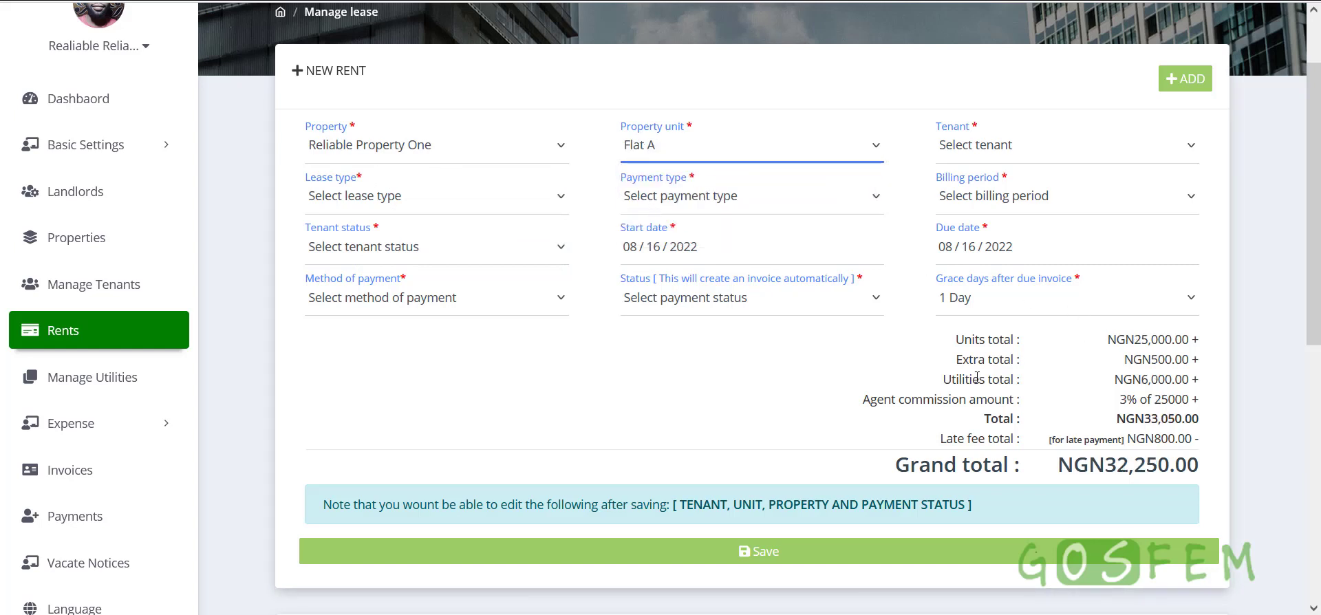
{"action": "left_click_drag", "start_coordinate": [953, 339], "coordinate": [1215, 469]}
{"action": "left_click", "coordinate": [860, 349]}
{"action": "left_click", "coordinate": [707, 151]}
{"action": "left_click", "coordinate": [643, 227]}
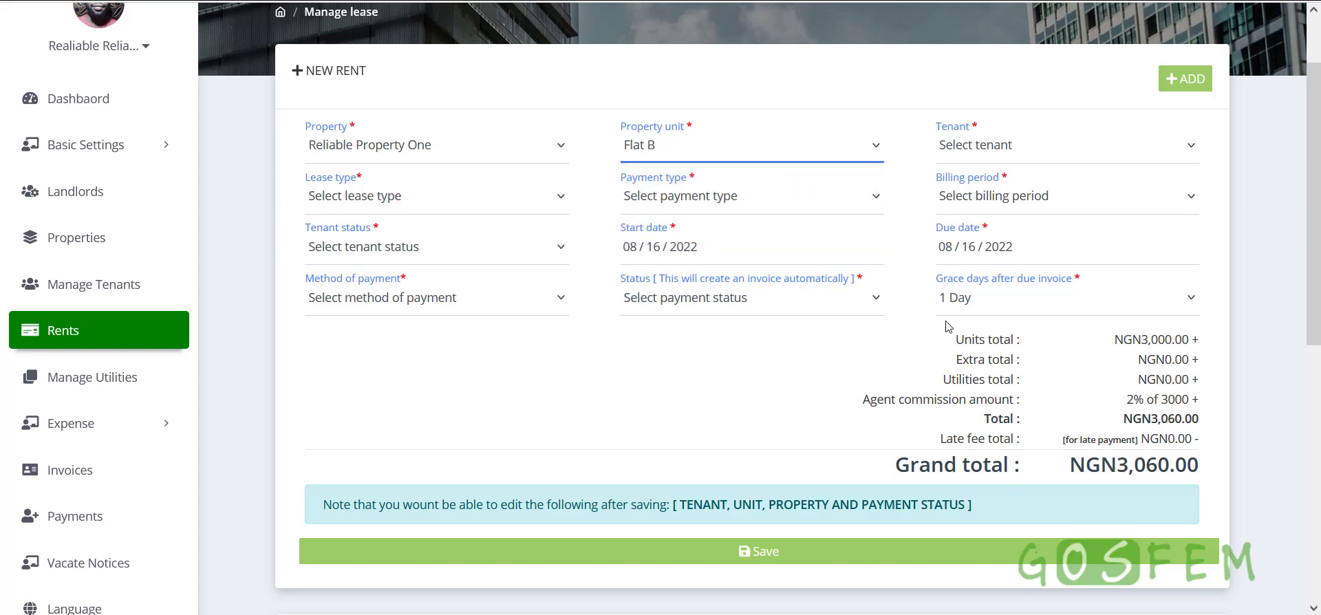
{"action": "left_click_drag", "start_coordinate": [929, 342], "coordinate": [1189, 468]}
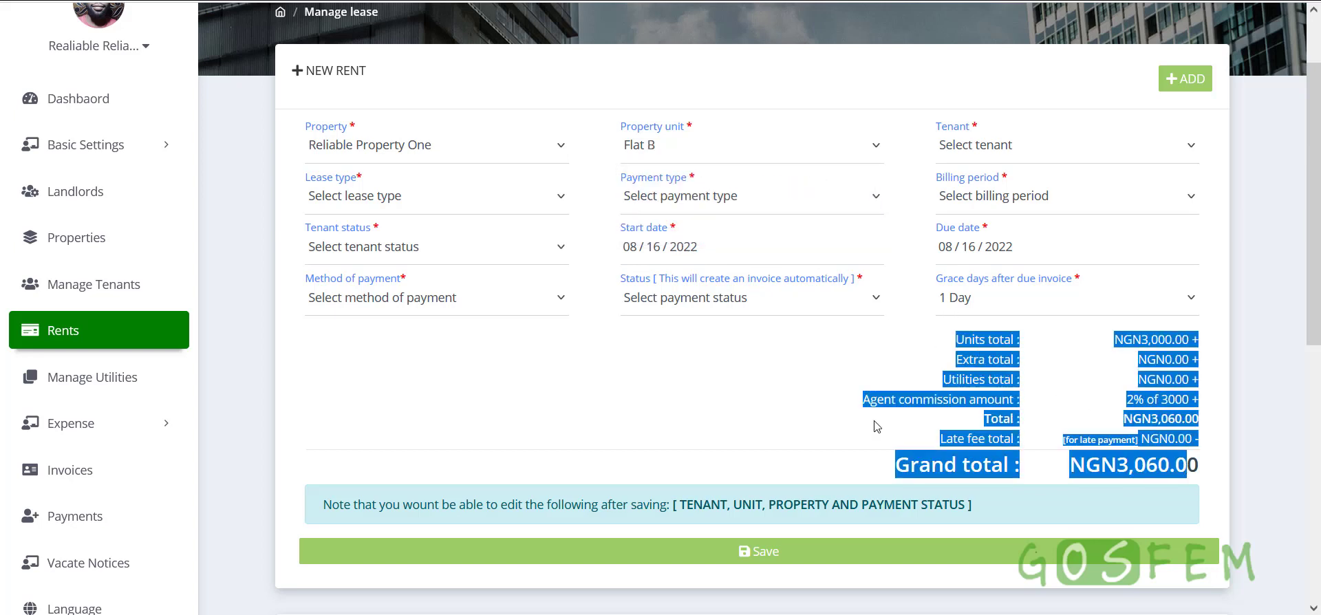
{"action": "left_click", "coordinate": [669, 159]}
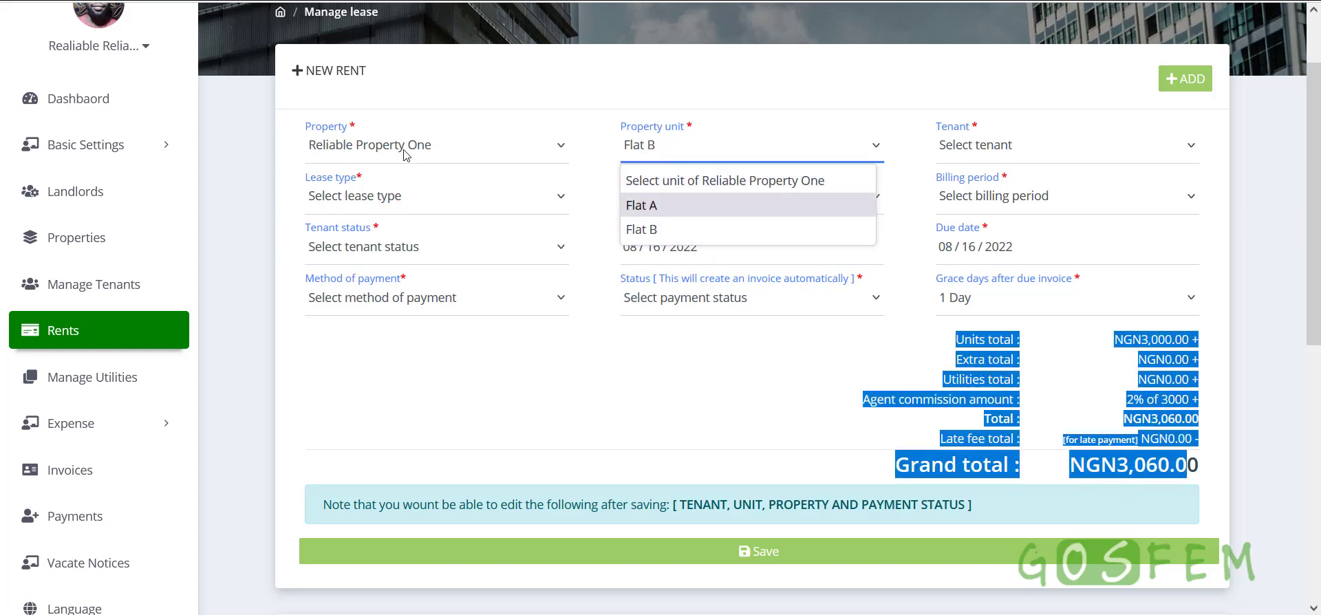
{"action": "left_click", "coordinate": [406, 153]}
{"action": "left_click", "coordinate": [350, 254]}
{"action": "left_click", "coordinate": [671, 153]}
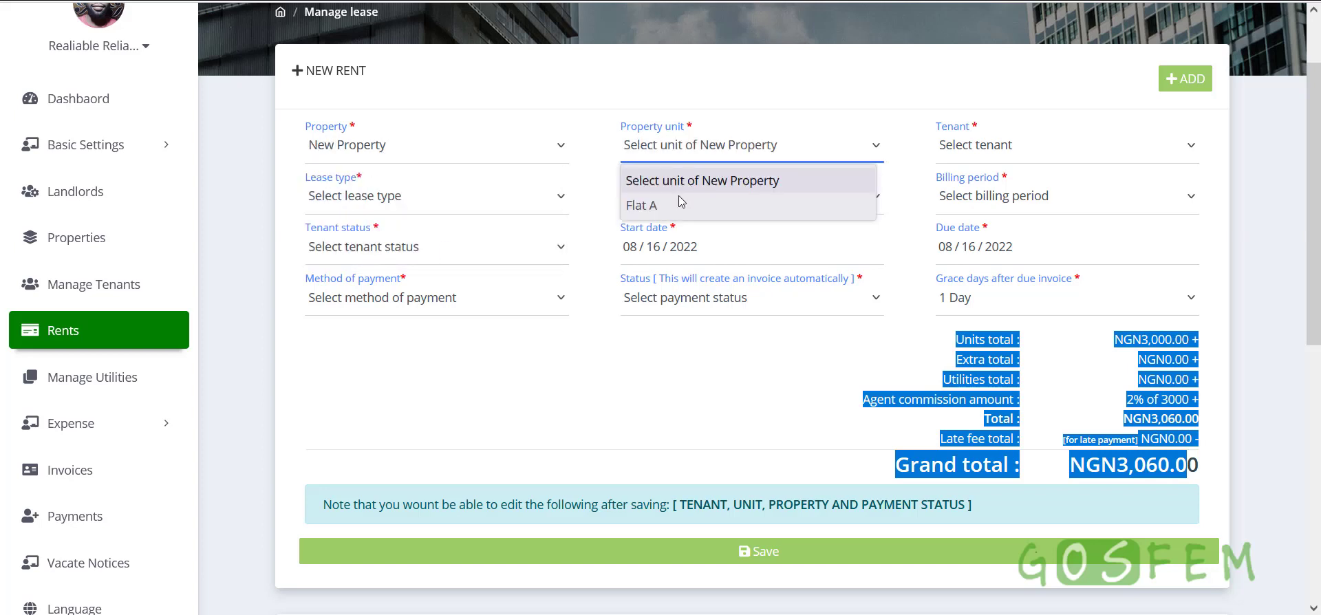
{"action": "left_click", "coordinate": [666, 201]}
{"action": "left_click", "coordinate": [828, 344]}
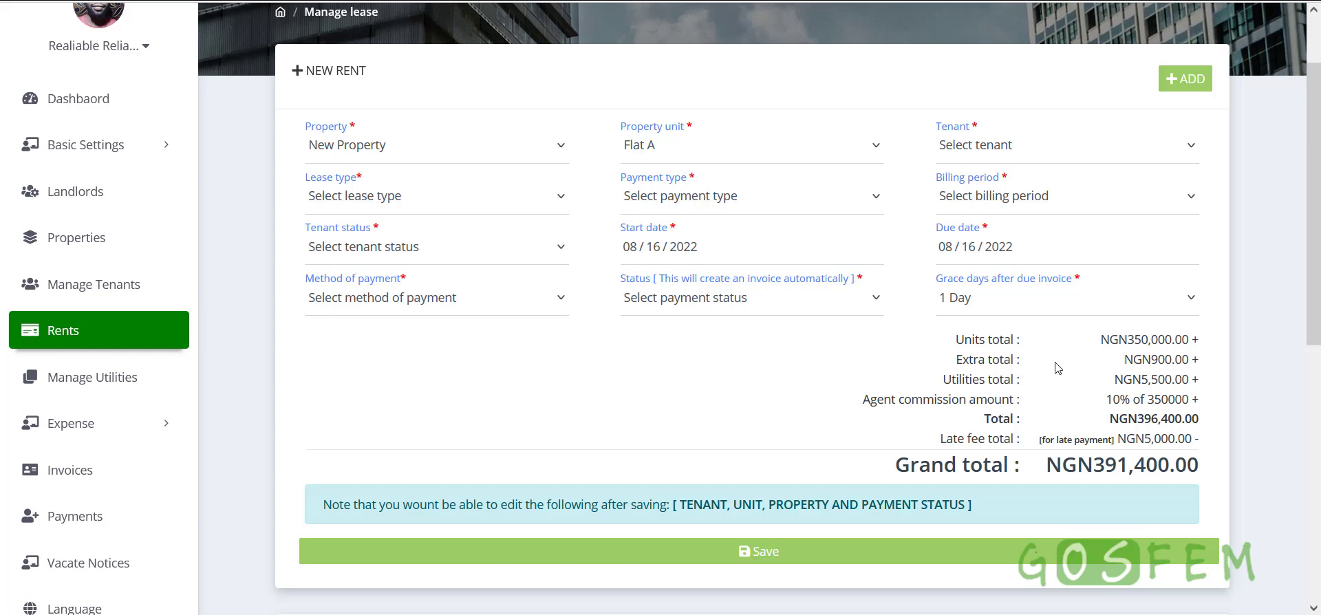
Highlight the NGN350,000.00 units total, NGN900.00 extra, NGN5,500.00 utilities and 10% agent commission
{"action": "left_click_drag", "start_coordinate": [955, 341], "coordinate": [1197, 345]}
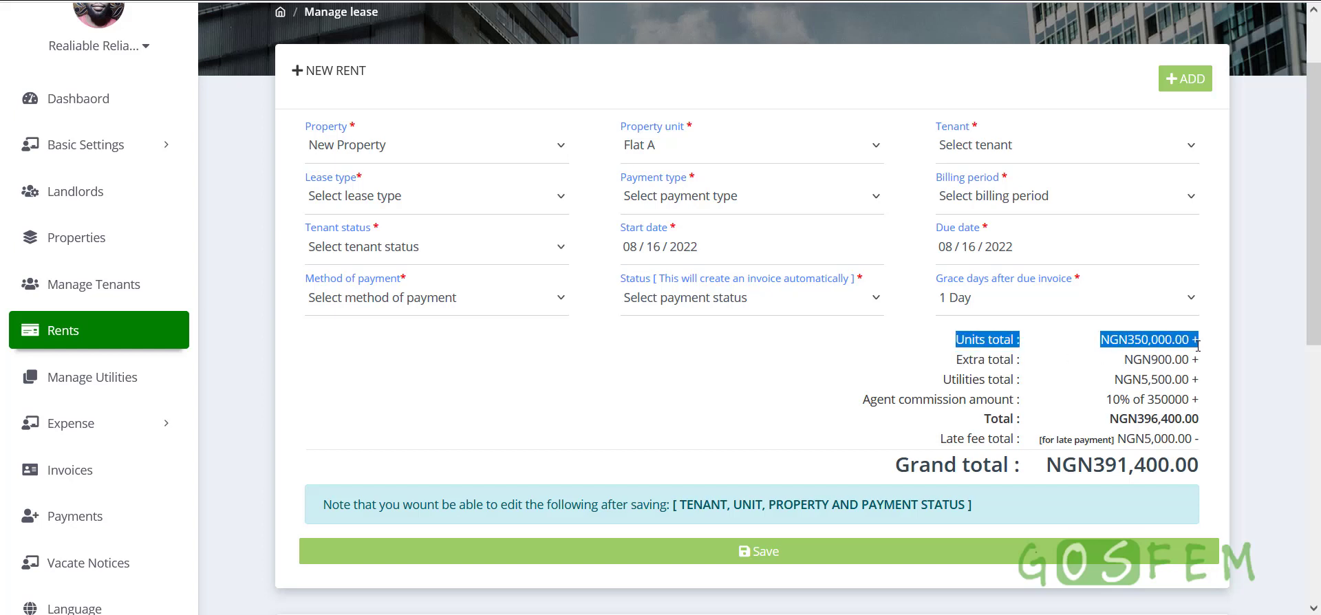
{"action": "left_click", "coordinate": [1112, 340]}
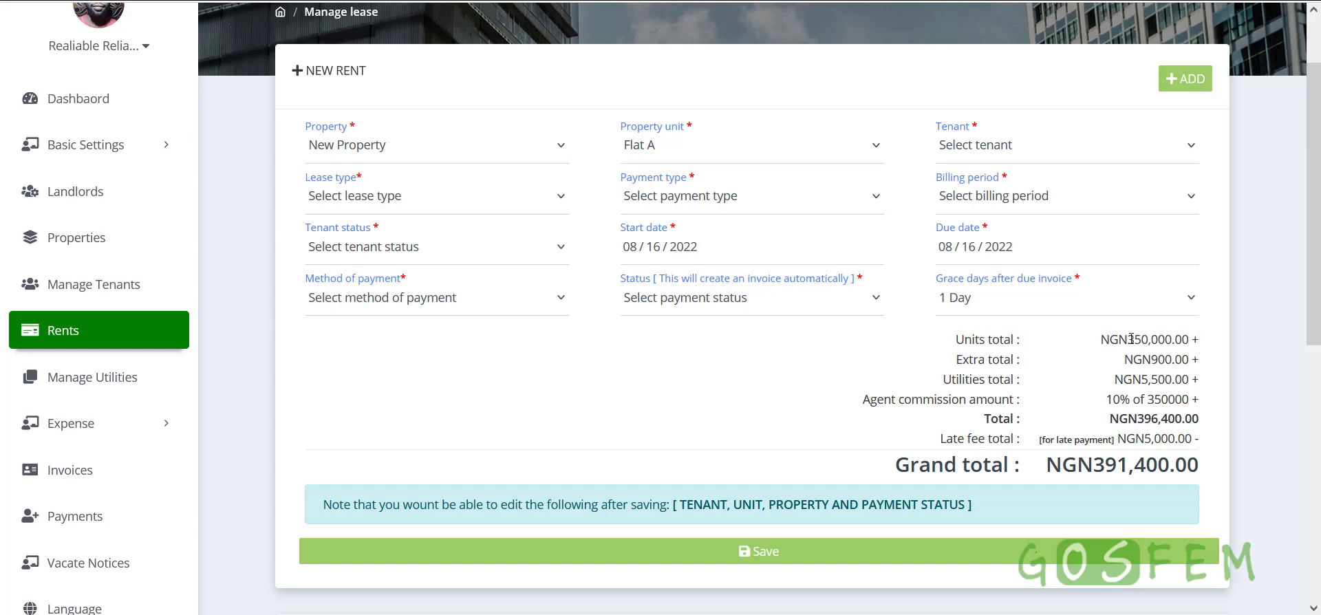
{"action": "triple_click", "coordinate": [1130, 338]}
{"action": "left_click", "coordinate": [1128, 339]}
{"action": "left_click_drag", "start_coordinate": [956, 360], "coordinate": [1004, 359]}
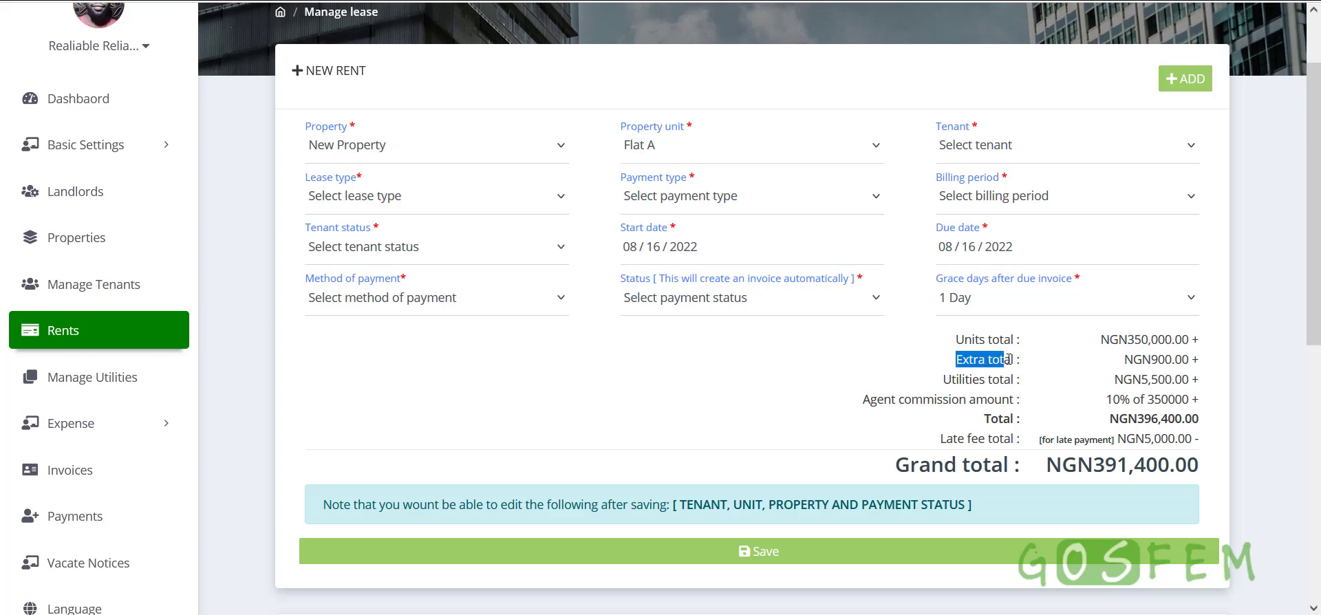
{"action": "left_click_drag", "start_coordinate": [1126, 360], "coordinate": [1177, 359]}
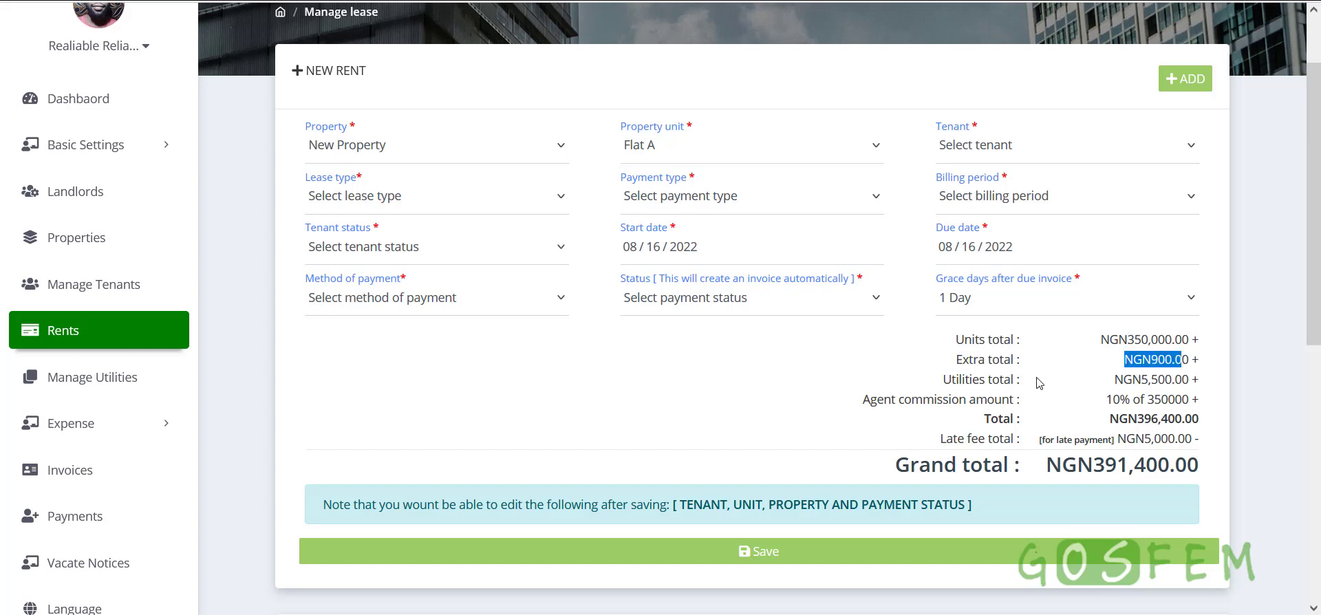
{"action": "left_click_drag", "start_coordinate": [941, 379], "coordinate": [1009, 377]}
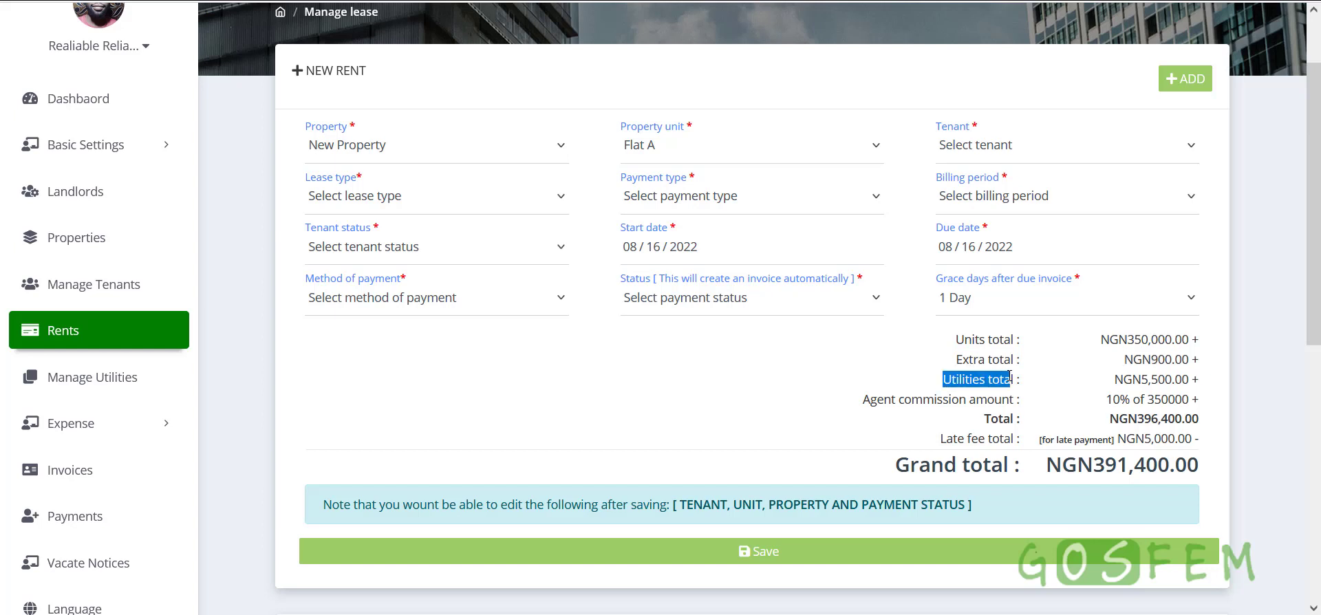
{"action": "left_click_drag", "start_coordinate": [1114, 379], "coordinate": [1200, 384]}
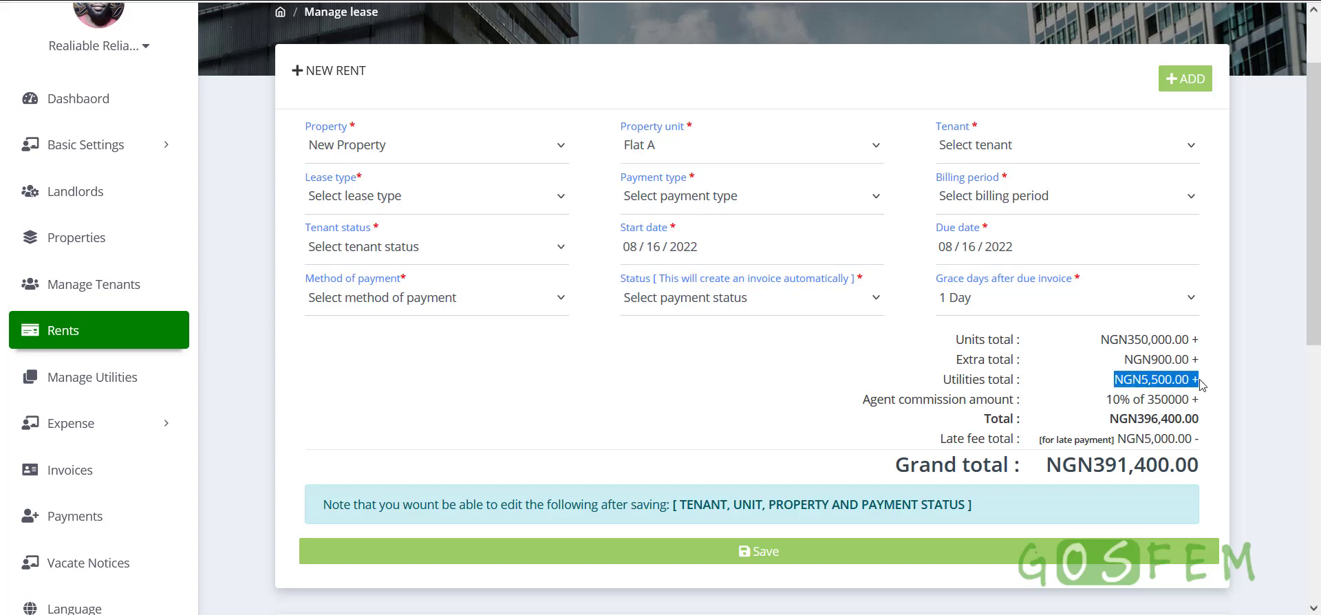
{"action": "left_click_drag", "start_coordinate": [861, 399], "coordinate": [916, 399]}
{"action": "left_click_drag", "start_coordinate": [1106, 399], "coordinate": [1217, 408]}
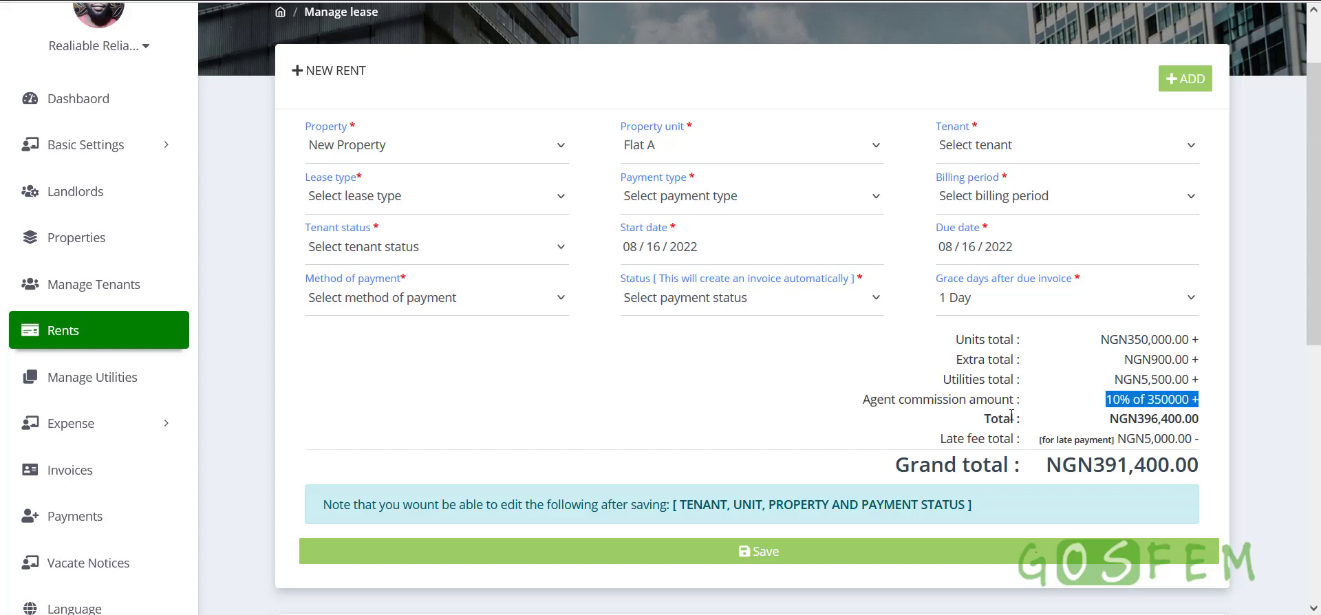
{"action": "left_click_drag", "start_coordinate": [1109, 420], "coordinate": [1160, 417]}
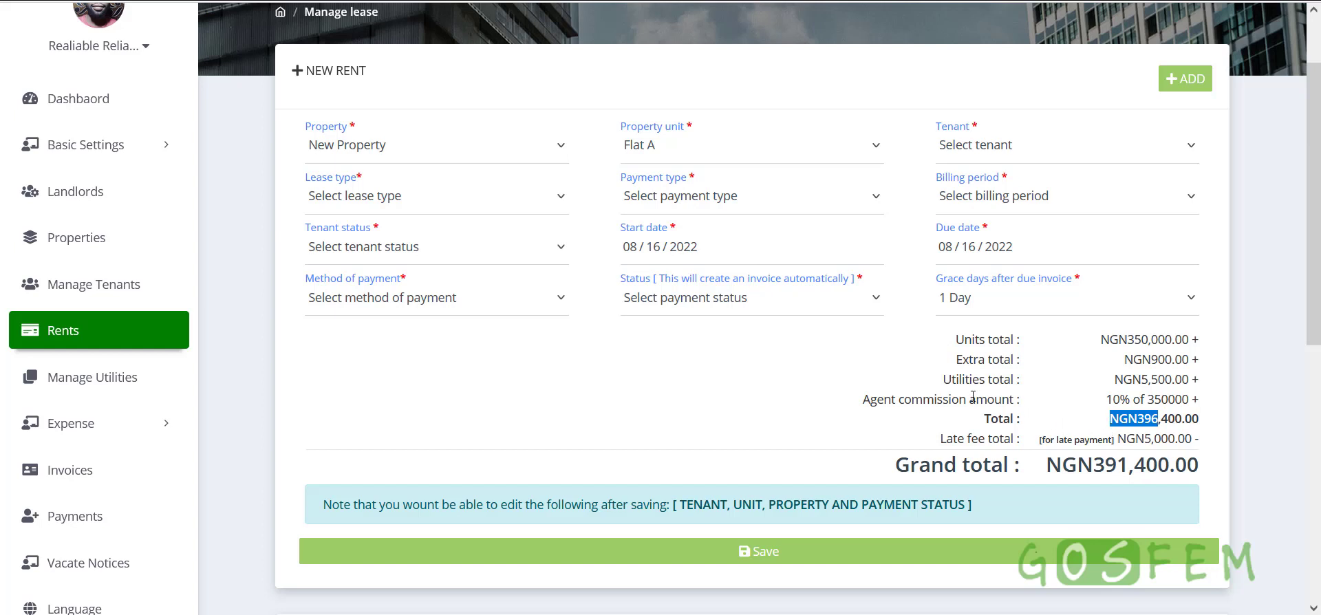
{"action": "left_click", "coordinate": [958, 359]}
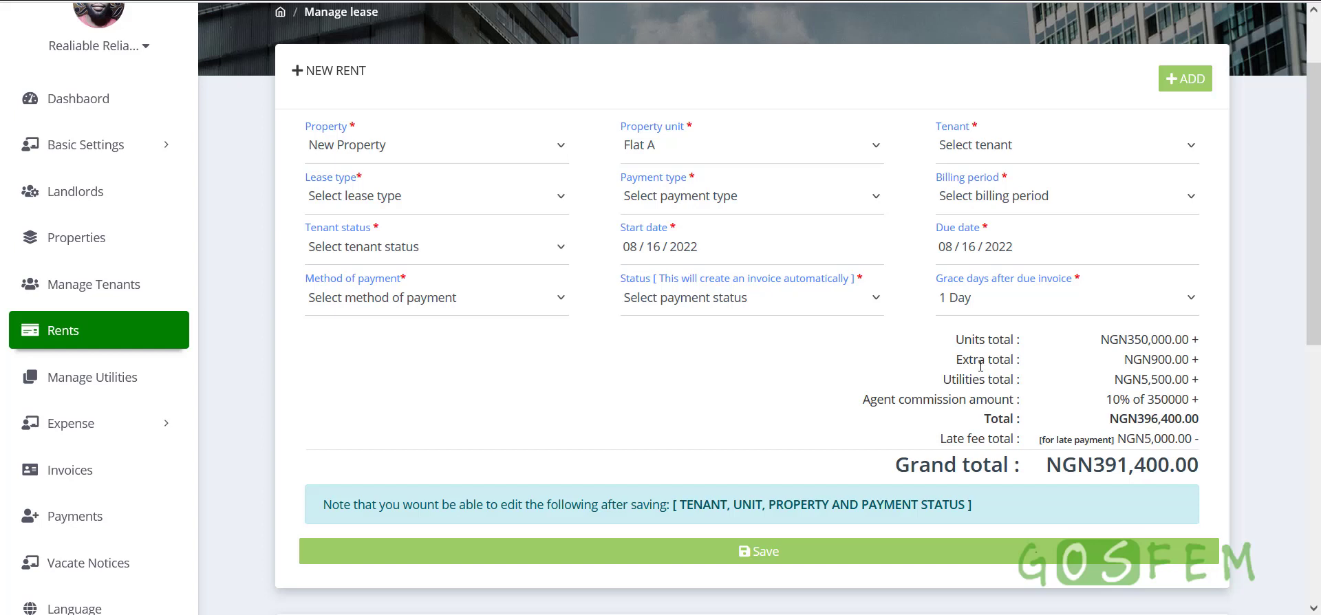
Walk through the late fee total and the NGN391,400.00 grand total, then open the Tenant list
{"action": "left_click_drag", "start_coordinate": [955, 359], "coordinate": [1011, 359]}
{"action": "left_click", "coordinate": [1039, 366]}
{"action": "left_click_drag", "start_coordinate": [942, 438], "coordinate": [1005, 438]}
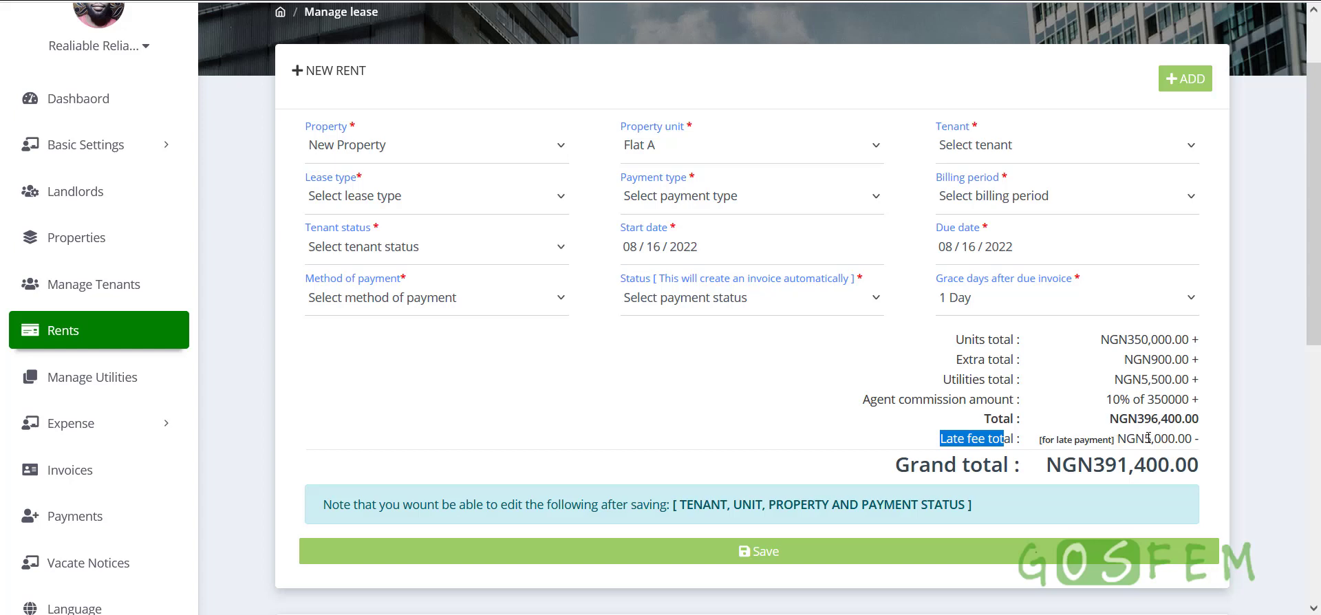
{"action": "left_click", "coordinate": [1198, 441]}
{"action": "left_click_drag", "start_coordinate": [1095, 341], "coordinate": [1192, 438]}
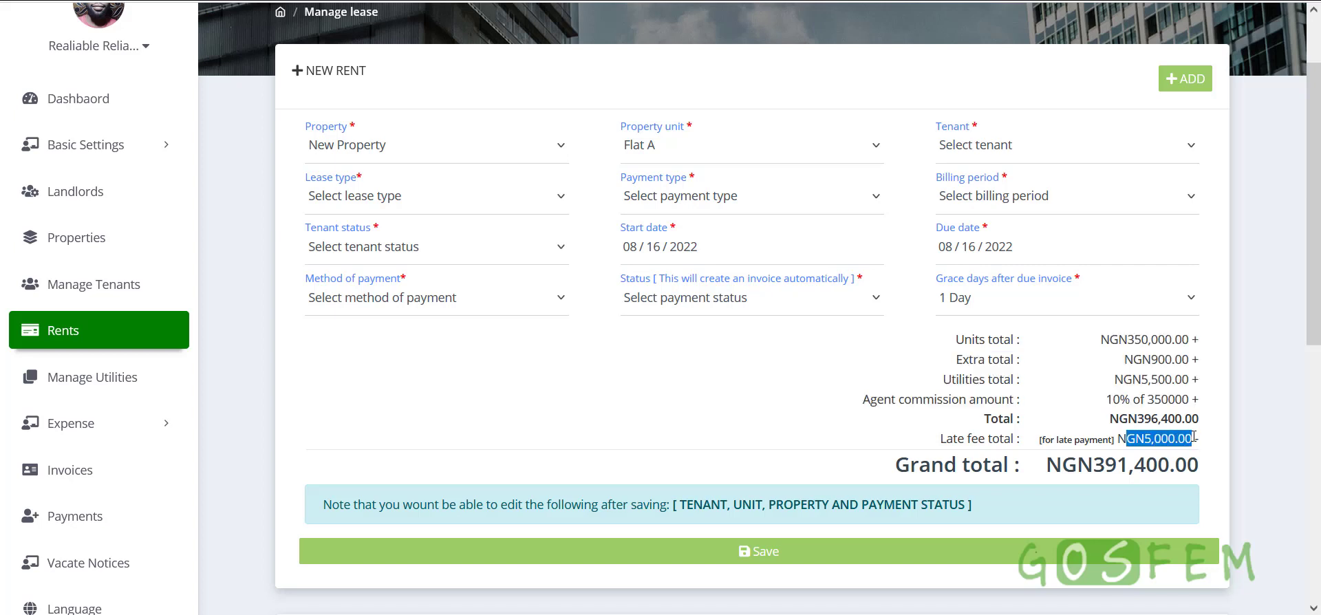
{"action": "left_click", "coordinate": [1194, 437]}
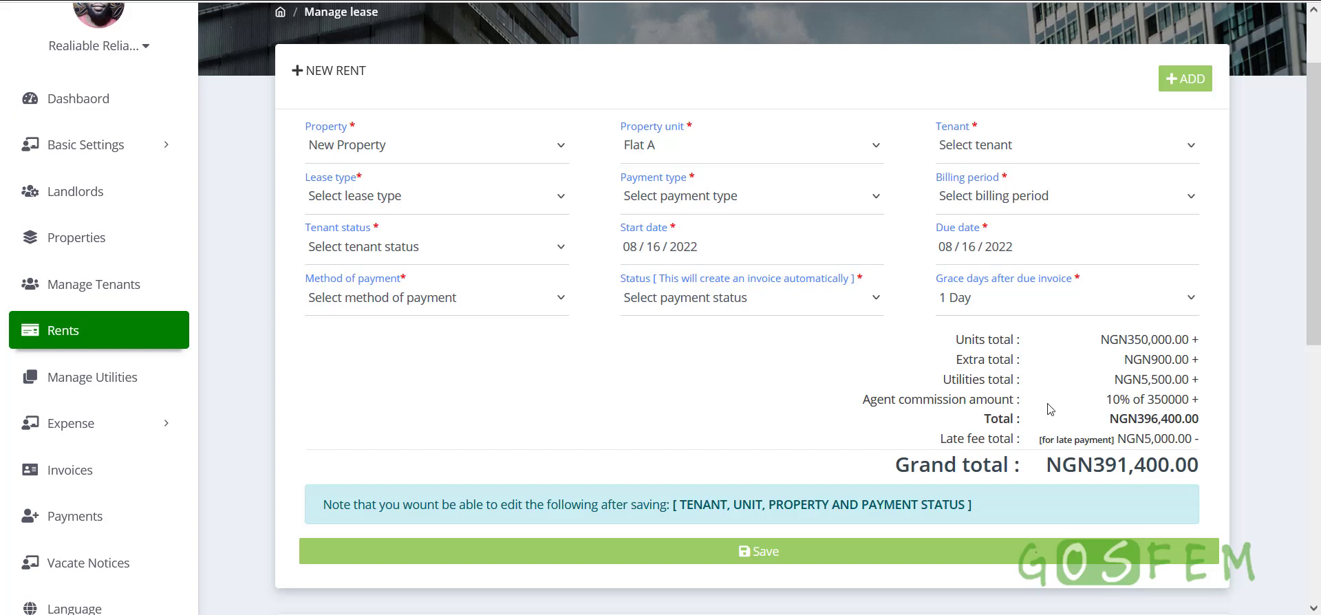
{"action": "scroll", "coordinate": [1028, 409], "scroll_direction": "down", "scroll_amount": 1}
{"action": "left_click_drag", "start_coordinate": [887, 387], "coordinate": [1215, 384]}
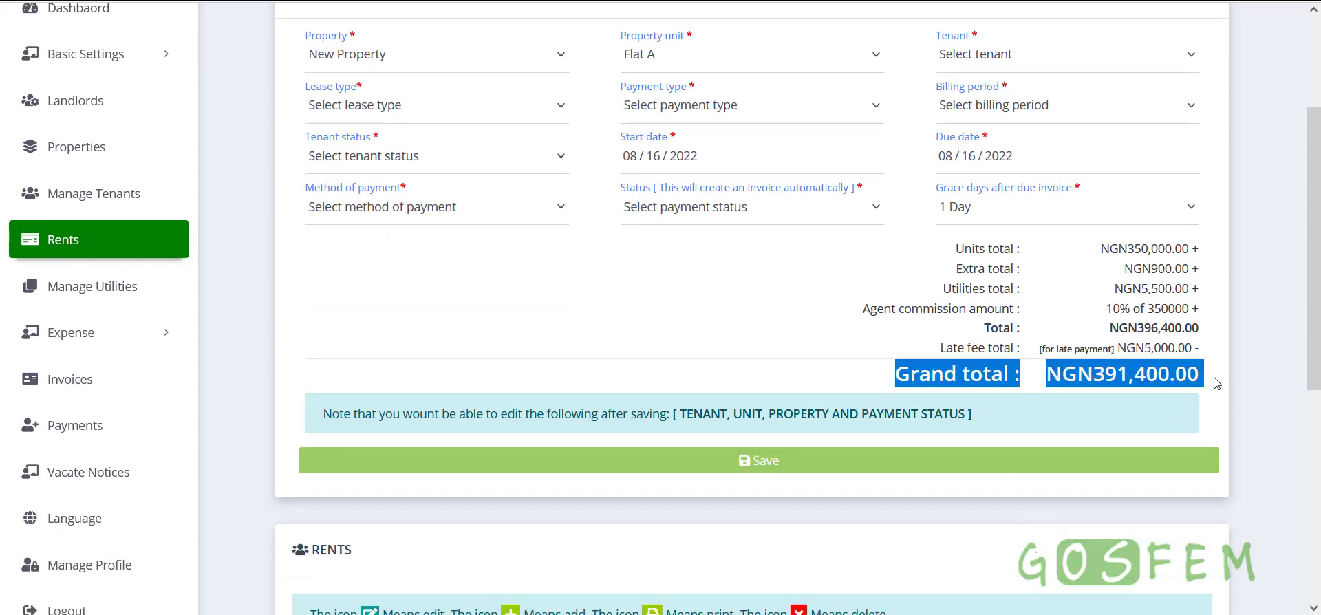
{"action": "left_click", "coordinate": [1199, 380]}
{"action": "left_click_drag", "start_coordinate": [1058, 383], "coordinate": [1213, 383]}
{"action": "scroll", "coordinate": [1130, 382], "scroll_direction": "up", "scroll_amount": 2}
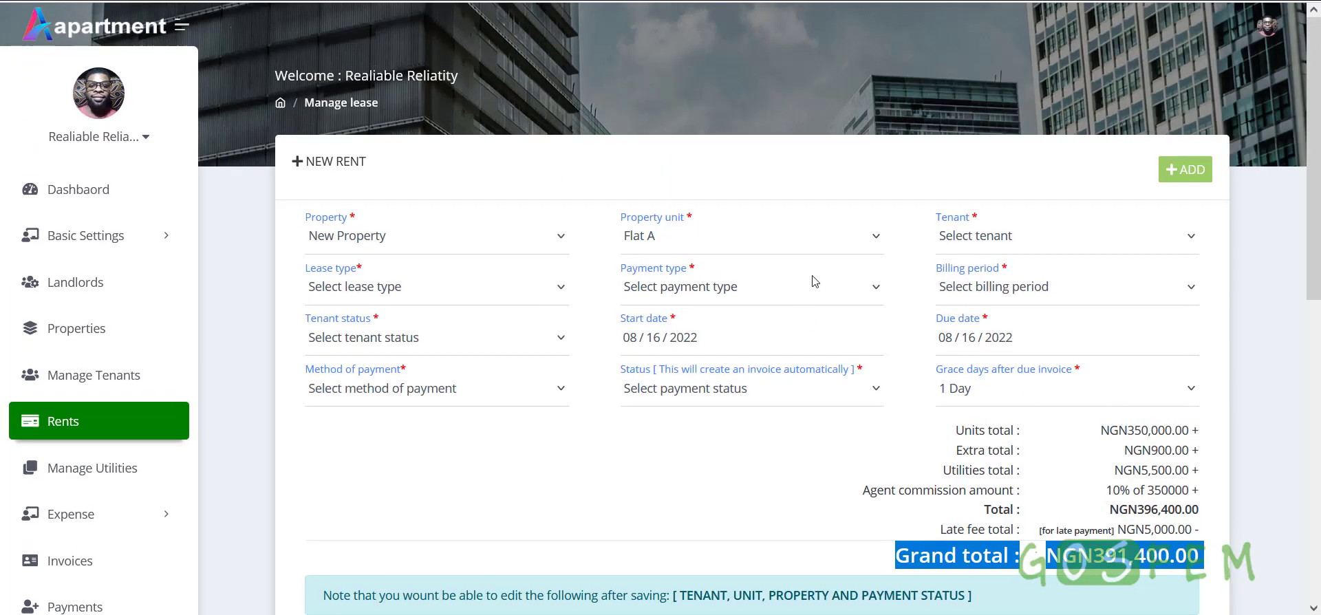
{"action": "left_click", "coordinate": [1009, 238]}
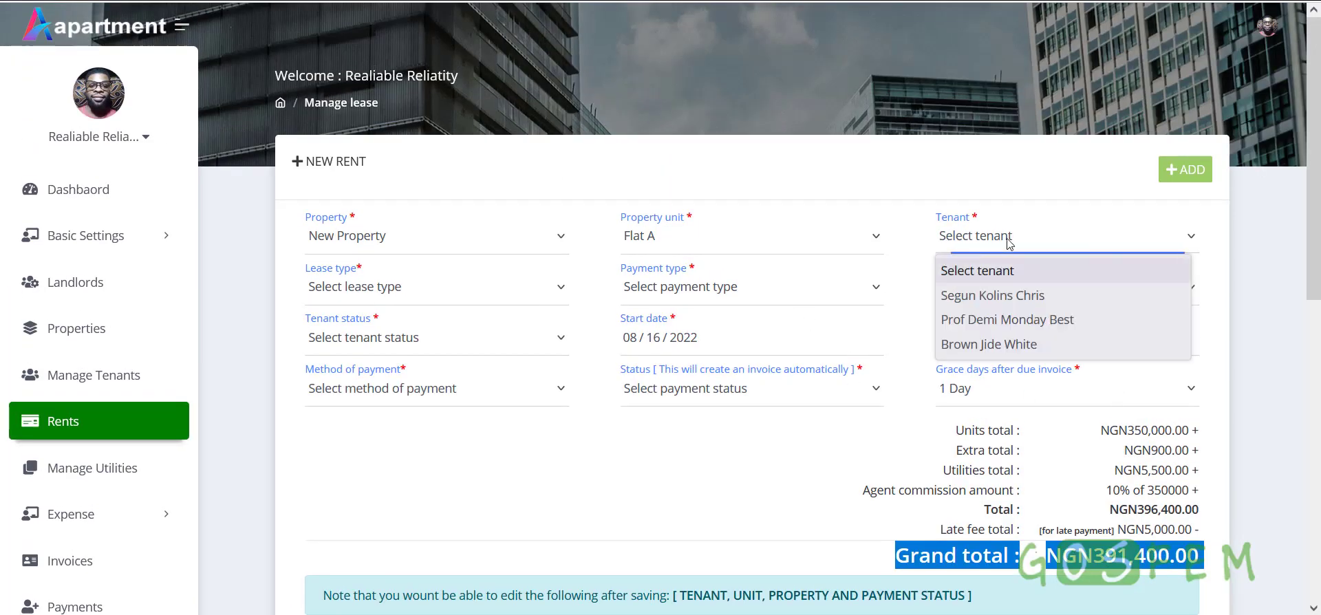
Assign the first listed tenant to the rent and set the lease type to Commercial
{"action": "left_click", "coordinate": [1006, 296]}
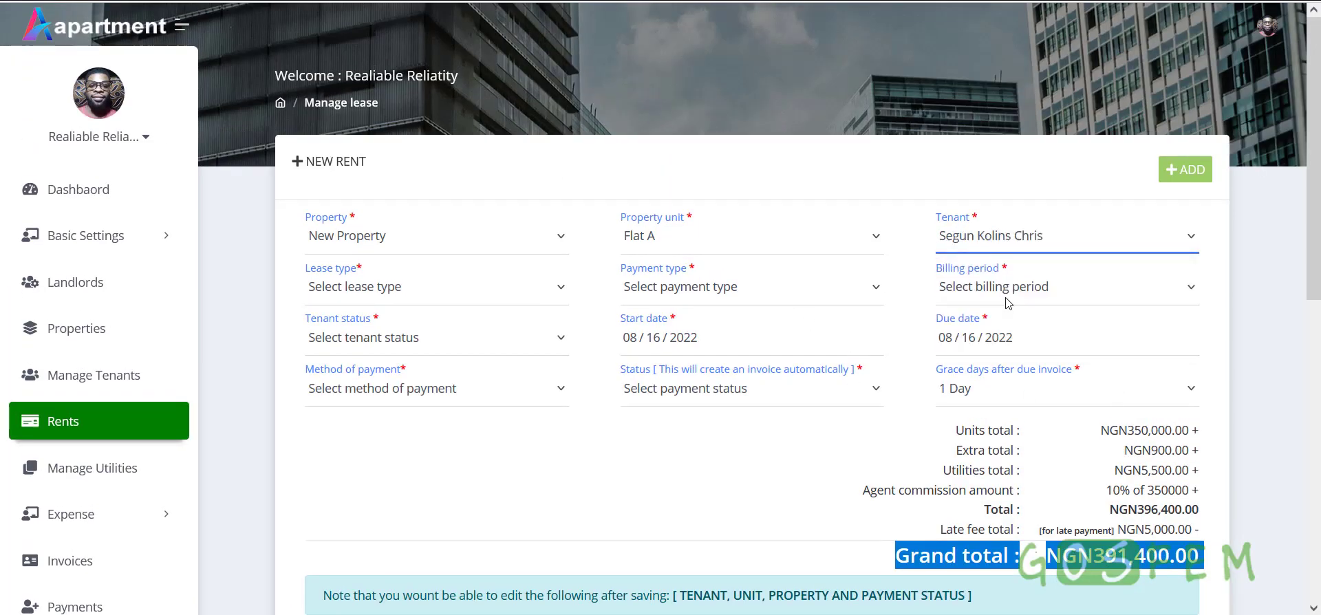
{"action": "left_click", "coordinate": [376, 300]}
{"action": "left_click", "coordinate": [359, 345]}
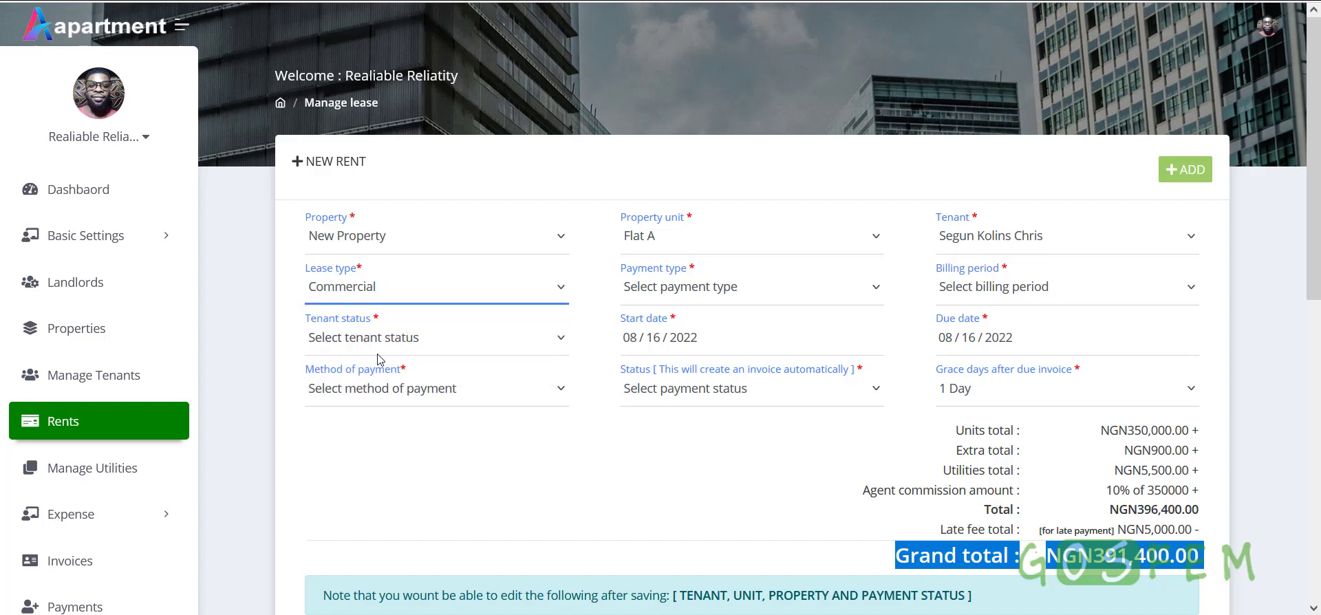
{"action": "left_click", "coordinate": [480, 295]}
{"action": "left_click", "coordinate": [390, 368]}
{"action": "left_click", "coordinate": [387, 294]}
{"action": "left_click", "coordinate": [364, 345]}
{"action": "left_click", "coordinate": [126, 235]}
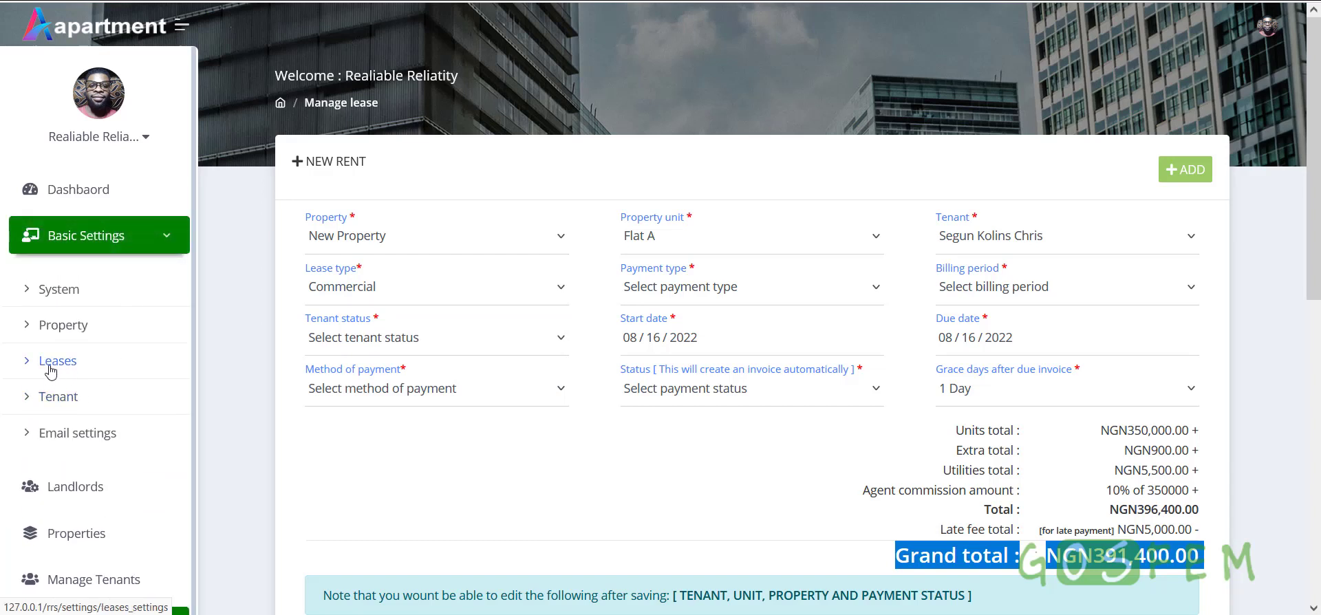
{"action": "left_click", "coordinate": [130, 242]}
Set the payment type to Advance after briefly trying Arrears
{"action": "left_click", "coordinate": [679, 298]}
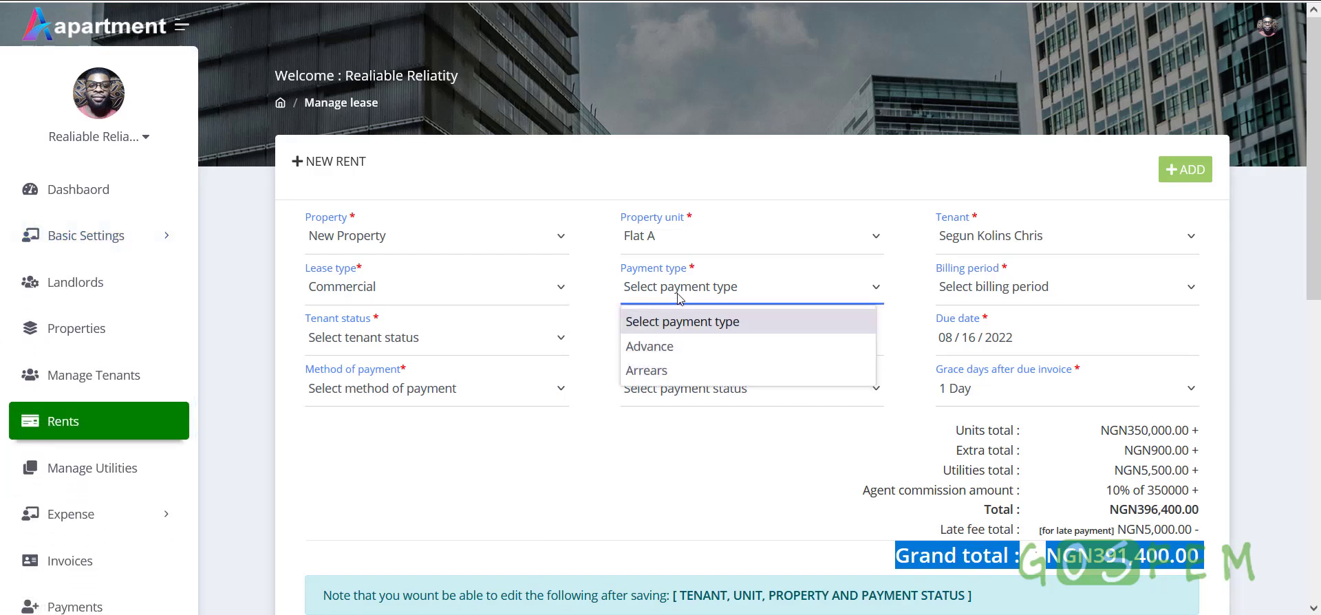
{"action": "left_click", "coordinate": [671, 346]}
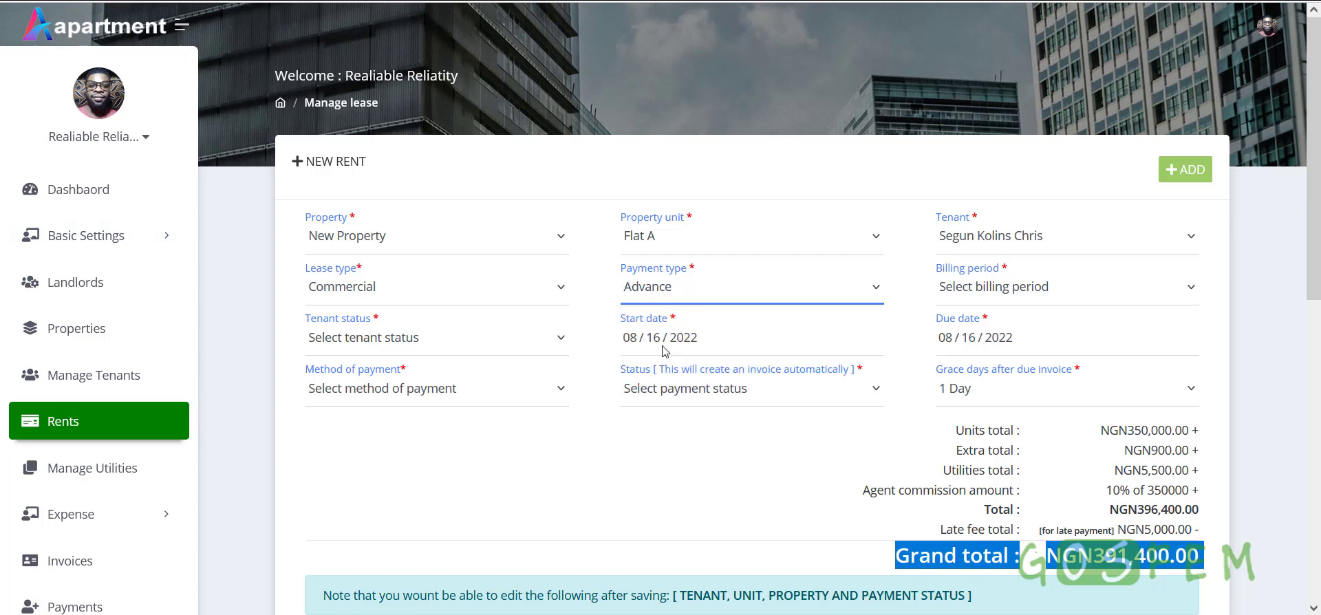
{"action": "left_click", "coordinate": [677, 296]}
{"action": "left_click", "coordinate": [653, 370]}
{"action": "left_click", "coordinate": [655, 289]}
{"action": "left_click", "coordinate": [650, 372]}
{"action": "left_click", "coordinate": [691, 298]}
{"action": "left_click", "coordinate": [665, 351]}
Choose a Yearly billing period and set the tenant status to Active
{"action": "left_click", "coordinate": [991, 299]}
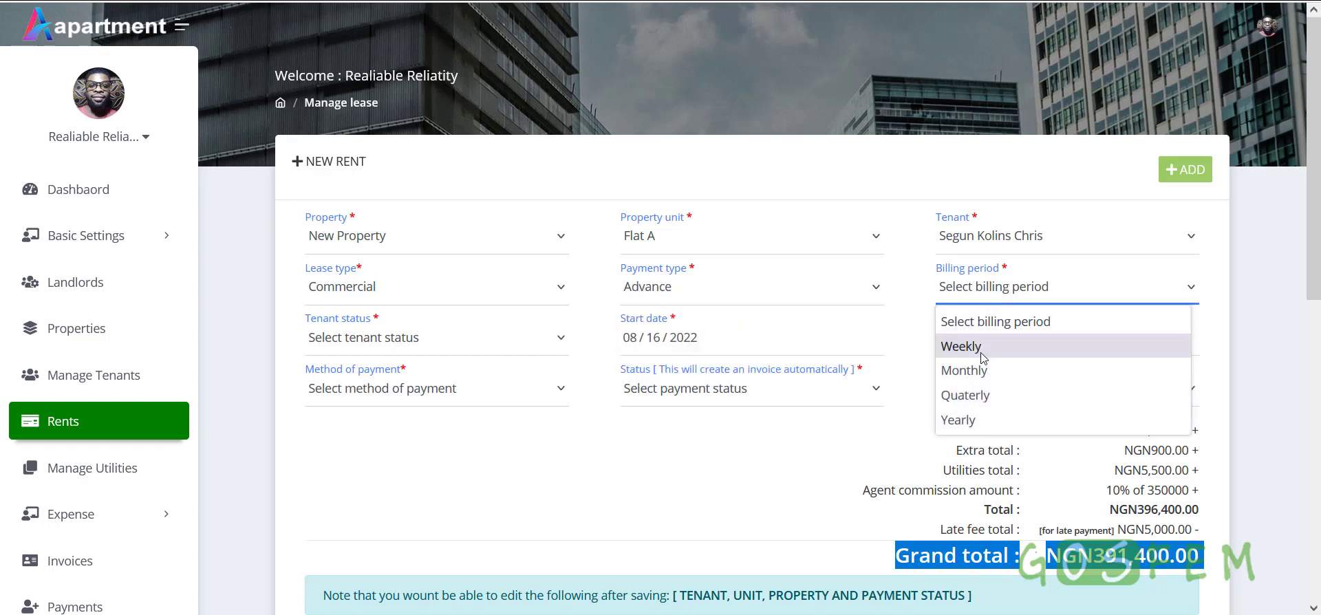
{"action": "left_click", "coordinate": [988, 424]}
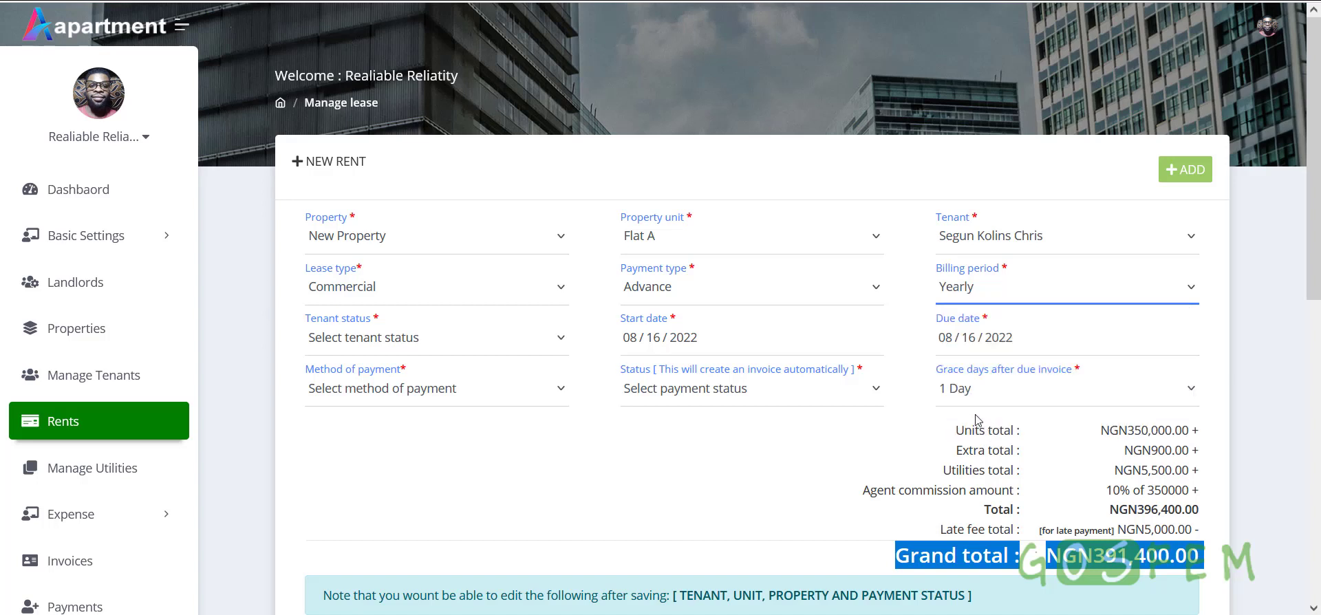
{"action": "left_click", "coordinate": [372, 338]}
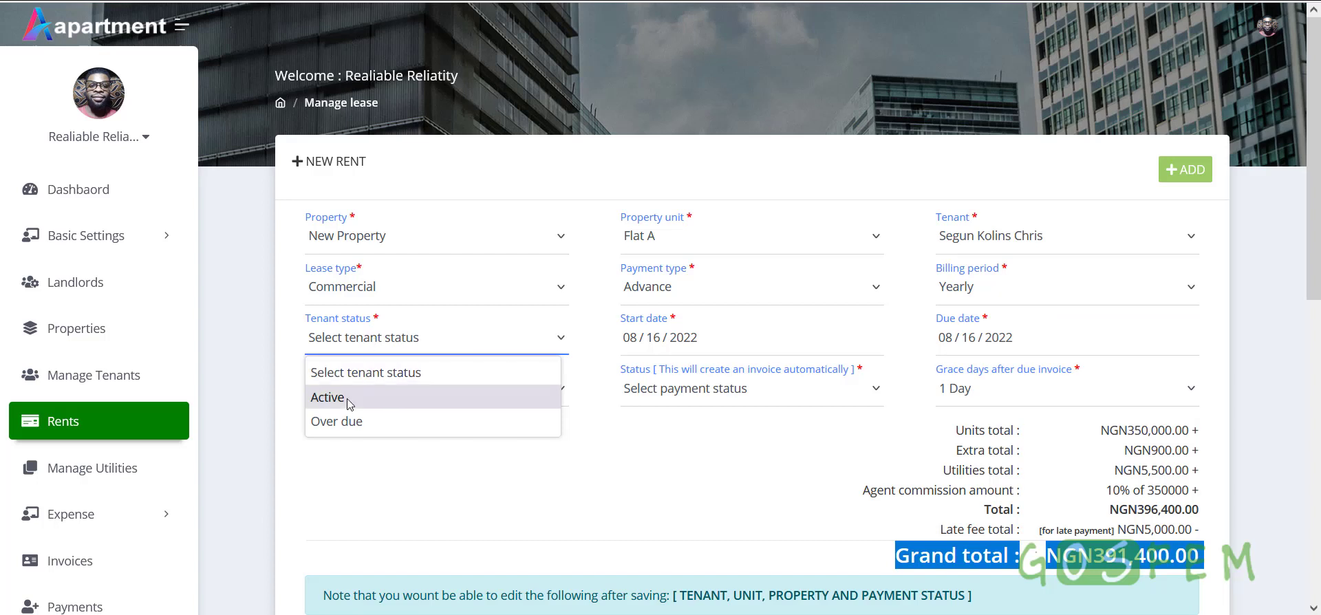
{"action": "left_click", "coordinate": [347, 398]}
{"action": "left_click", "coordinate": [382, 340]}
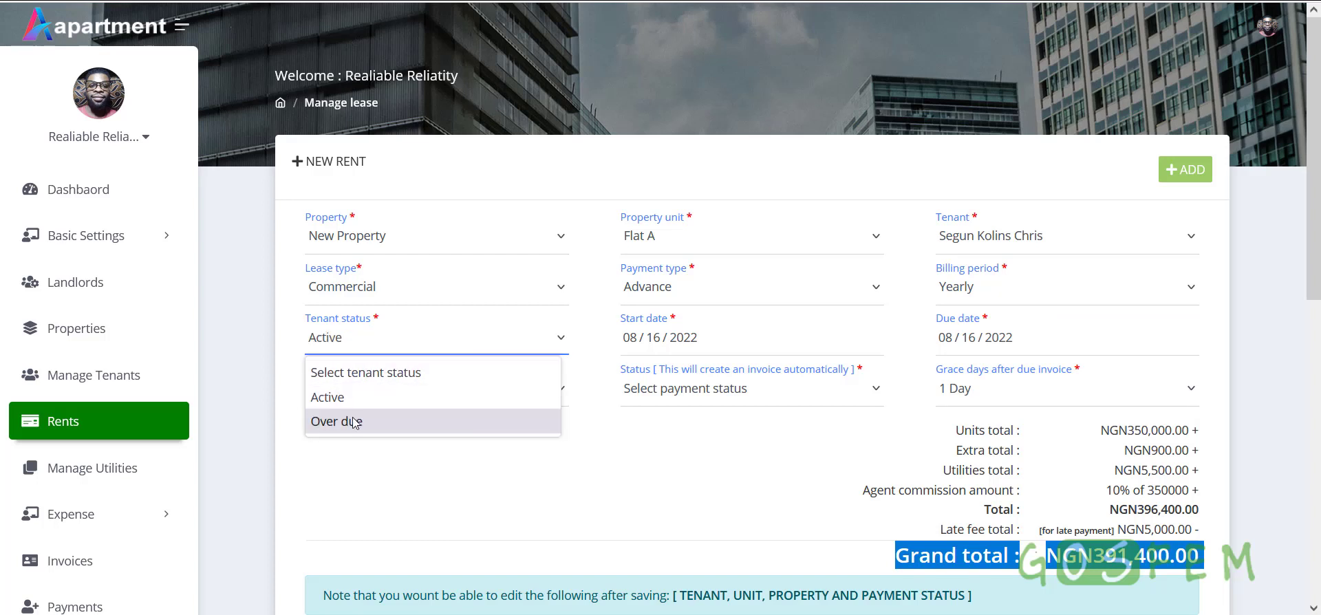
{"action": "left_click", "coordinate": [354, 420]}
{"action": "left_click", "coordinate": [355, 348]}
{"action": "left_click", "coordinate": [419, 398]}
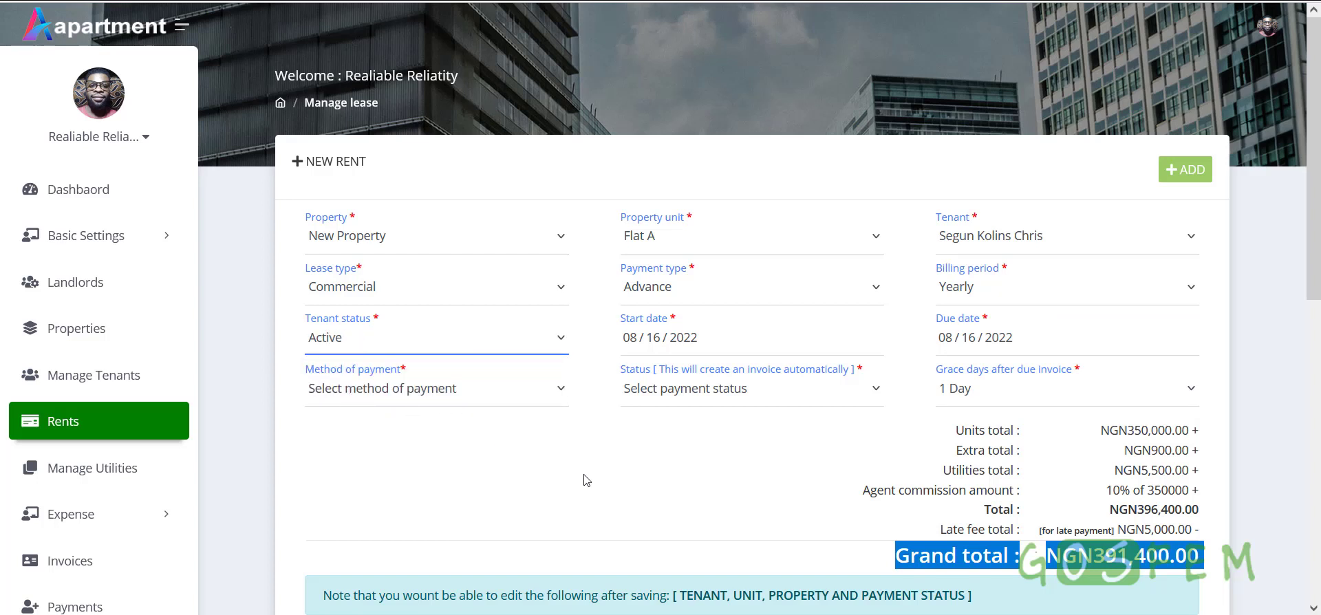
Set the rent's due date to 08/16/2023, leaving the start date unchanged
{"action": "left_click", "coordinate": [731, 344]}
{"action": "left_click", "coordinate": [712, 482]}
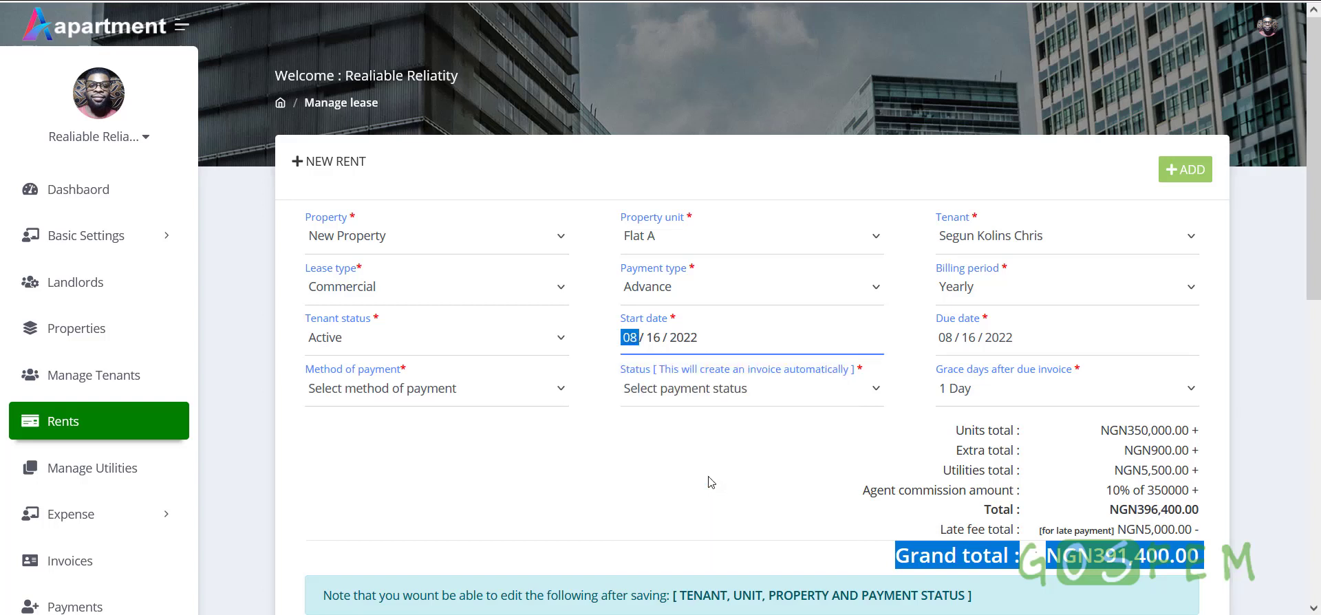
{"action": "left_click", "coordinate": [1017, 342]}
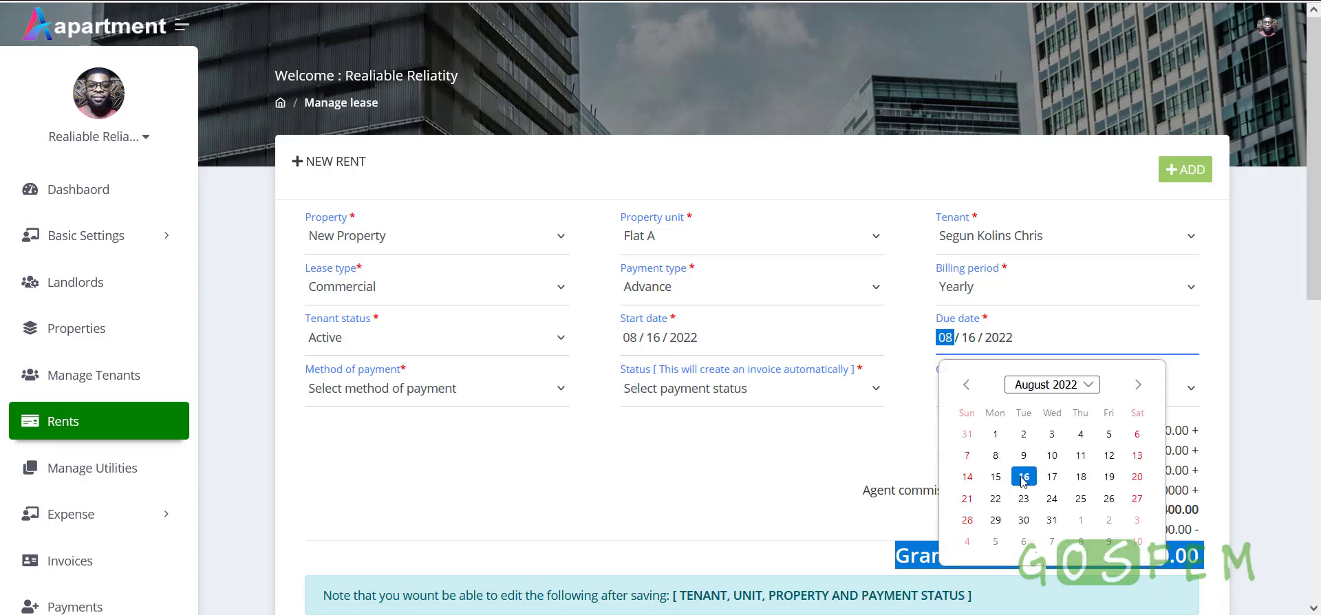
{"action": "left_click", "coordinate": [1052, 386]}
{"action": "left_click", "coordinate": [1074, 486]}
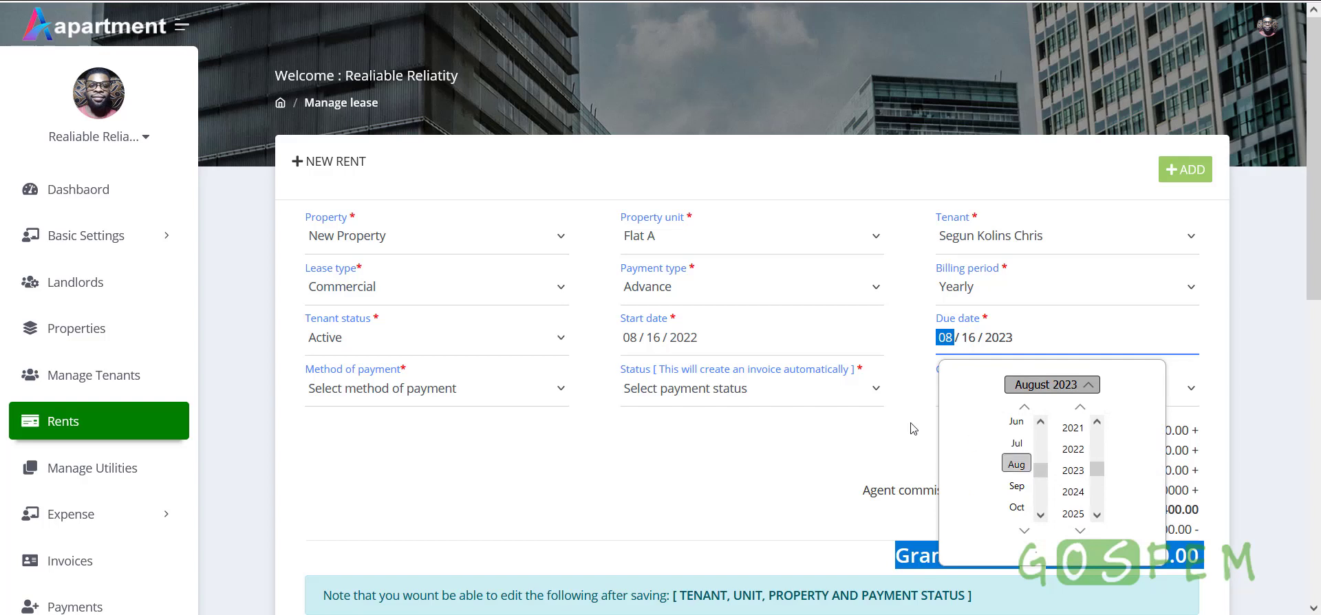
{"action": "left_click", "coordinate": [936, 431]}
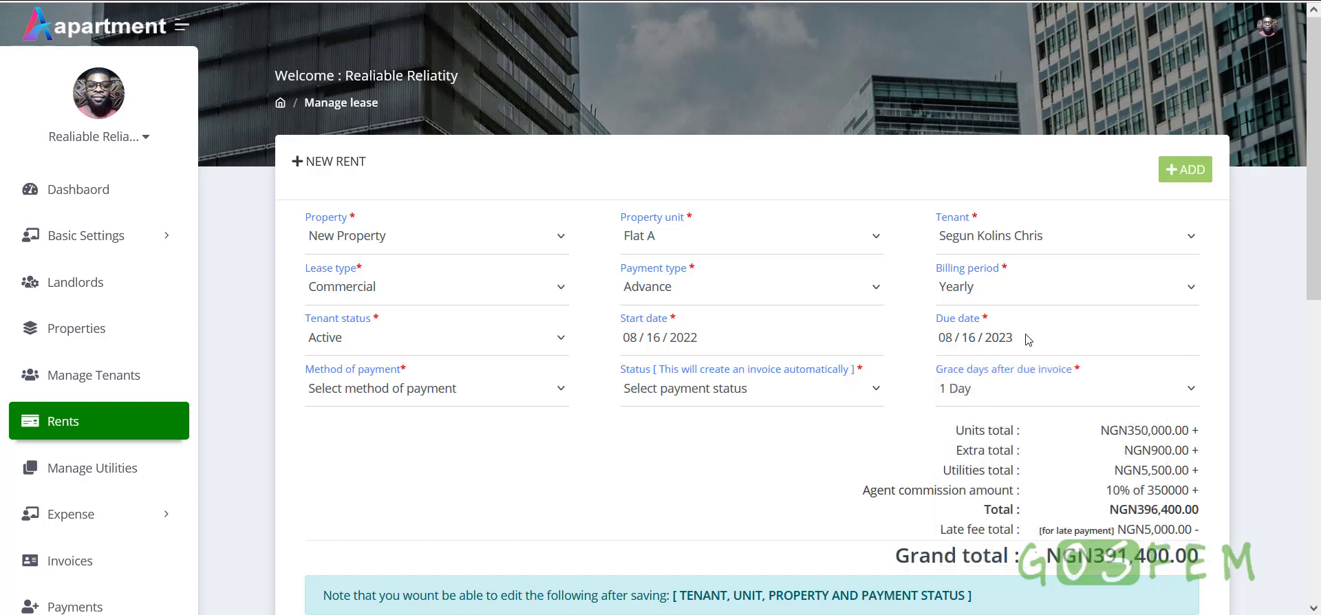
Allow 10 Days of grace after the due invoice
{"action": "left_click", "coordinate": [1008, 398]}
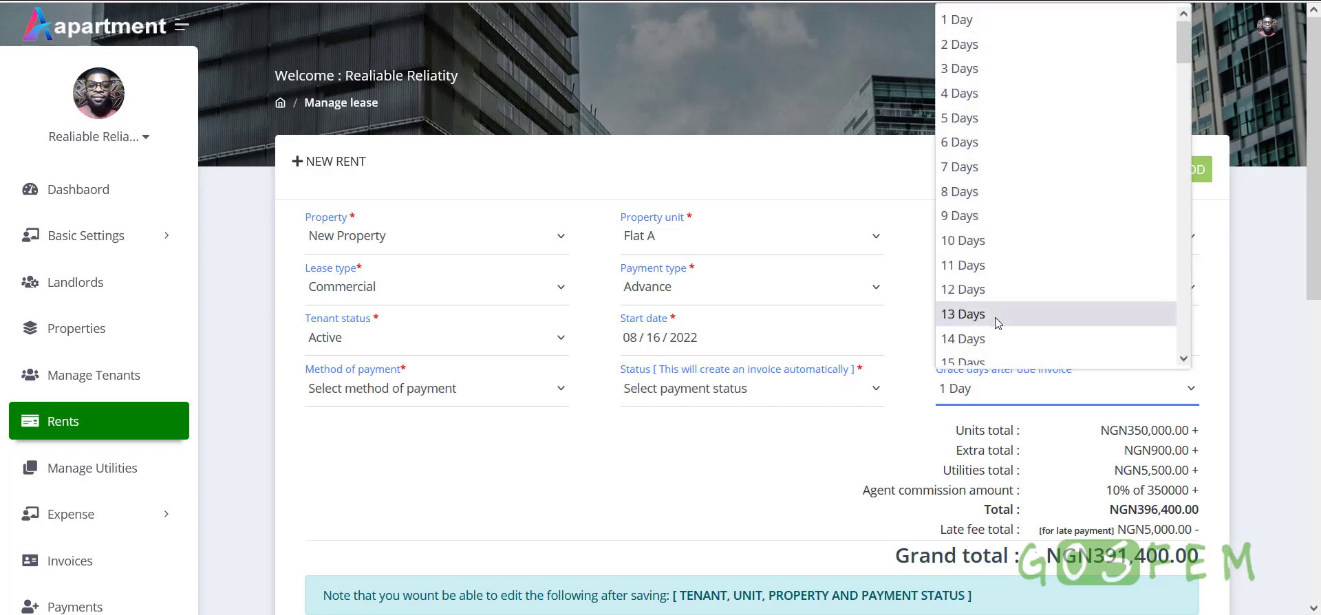
{"action": "scroll", "coordinate": [997, 318], "scroll_direction": "down", "scroll_amount": 20}
{"action": "scroll", "coordinate": [997, 318], "scroll_direction": "up", "scroll_amount": 20}
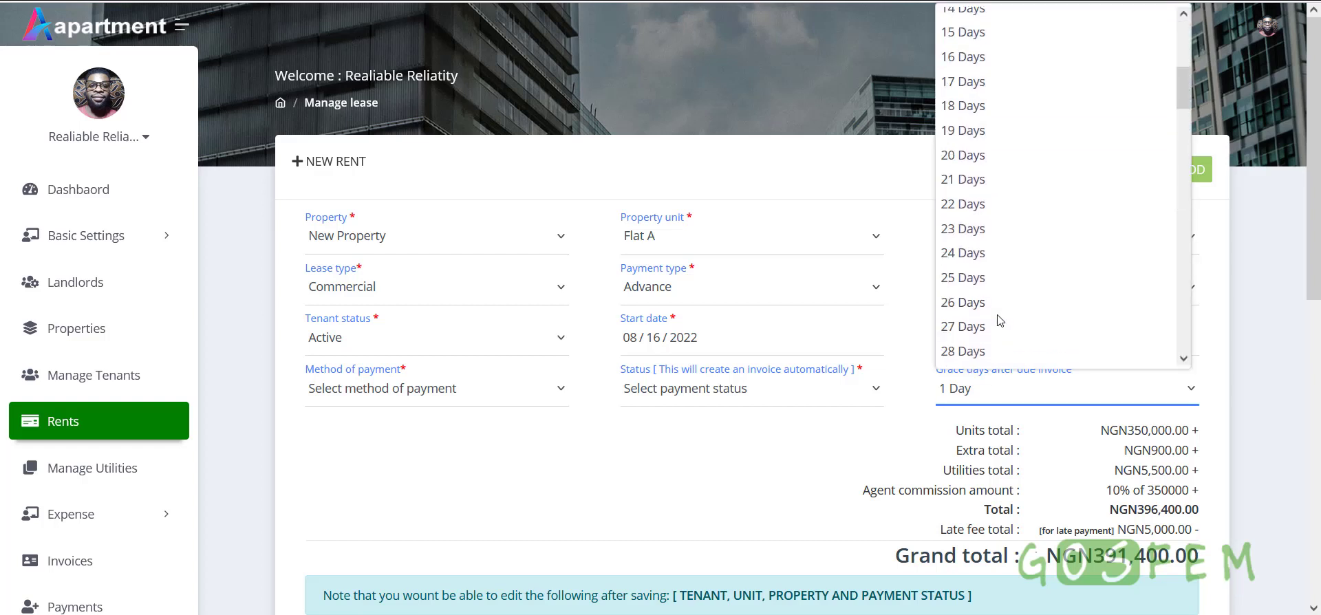
{"action": "left_click", "coordinate": [968, 242]}
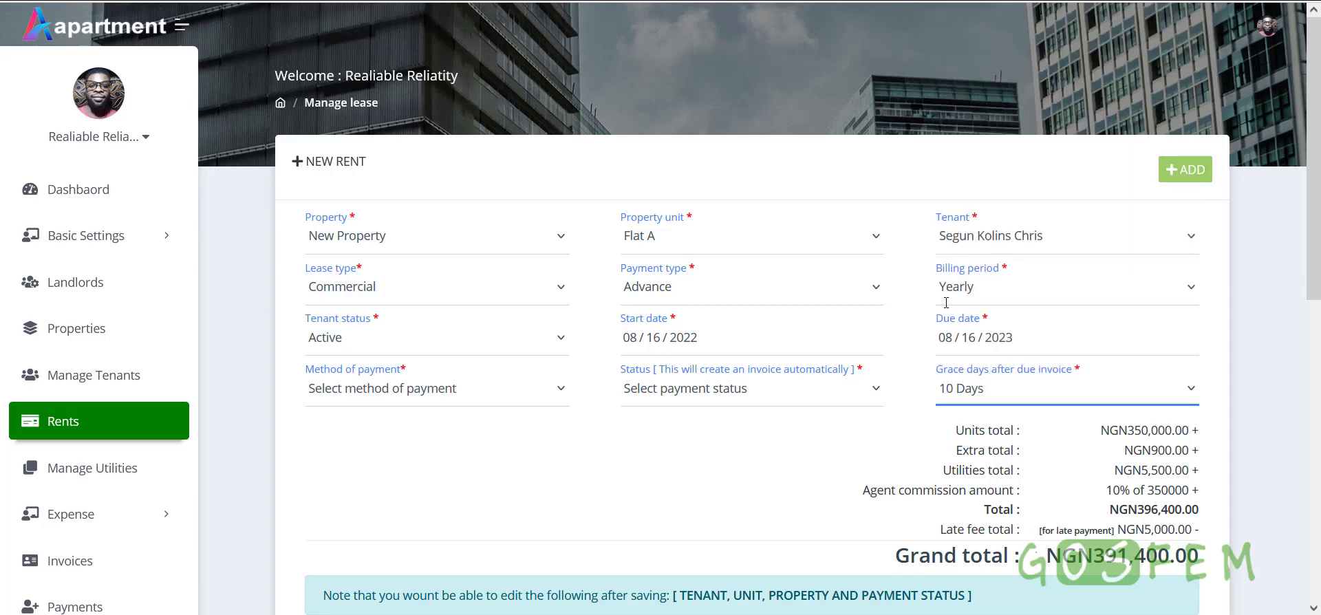
{"action": "scroll", "coordinate": [732, 446], "scroll_direction": "down", "scroll_amount": 3}
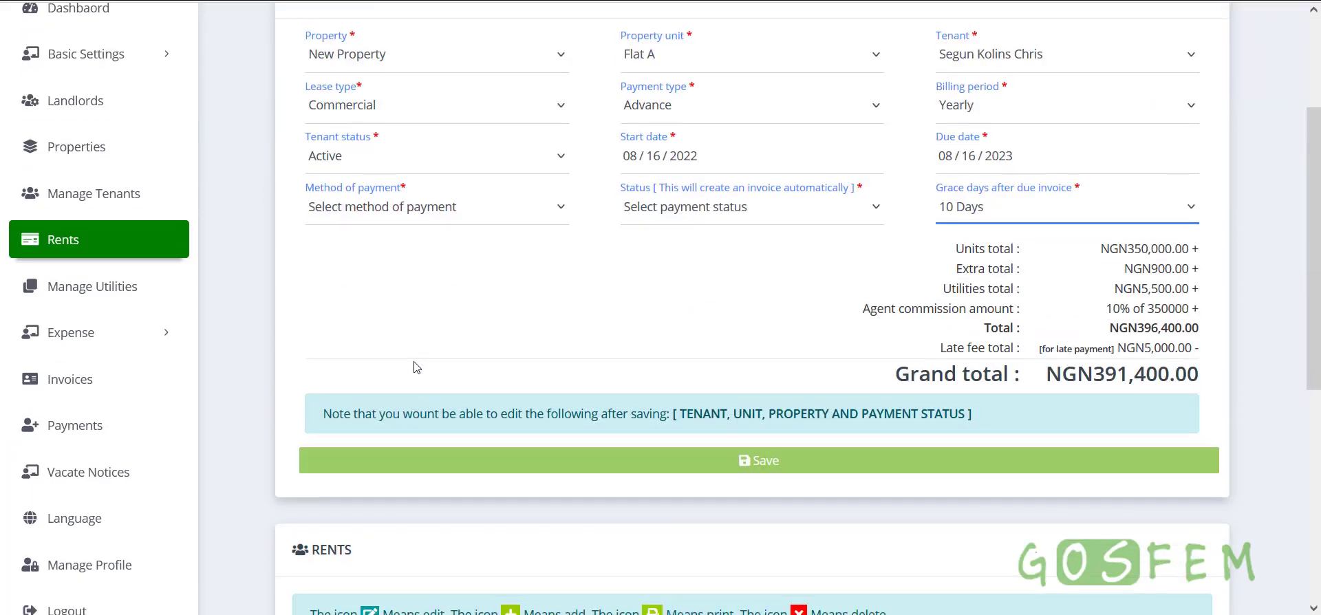
Choose Cash as the payment method and mark the payment status Paid
{"action": "left_click", "coordinate": [410, 212]}
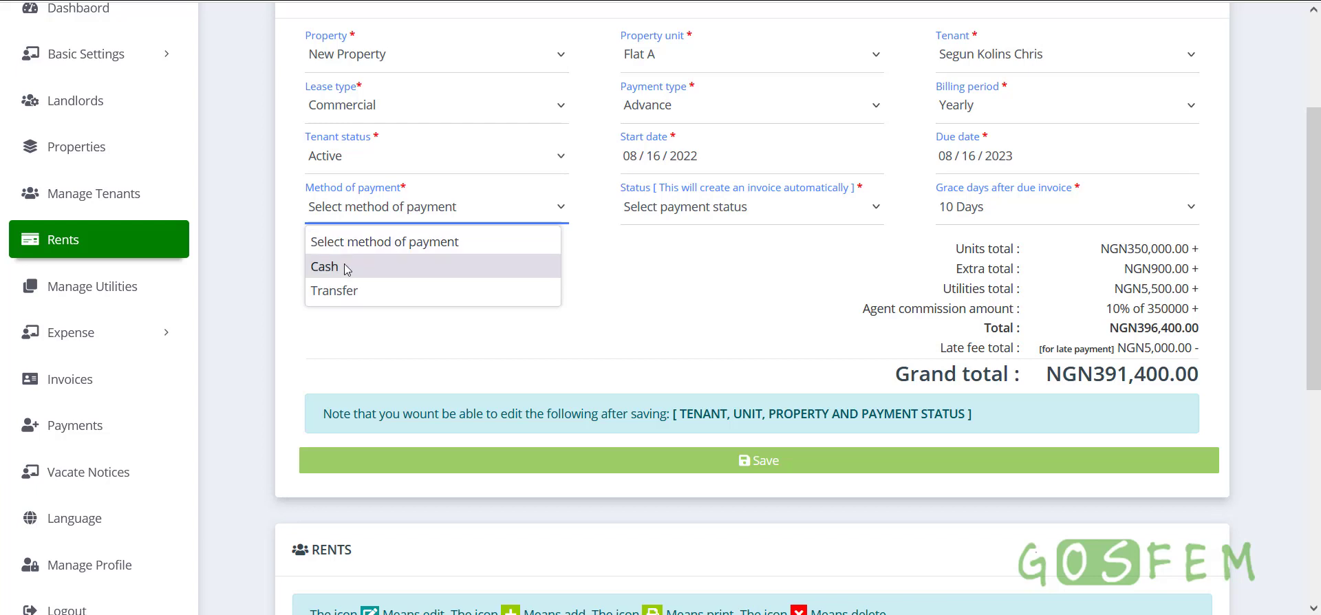
{"action": "left_click", "coordinate": [375, 266]}
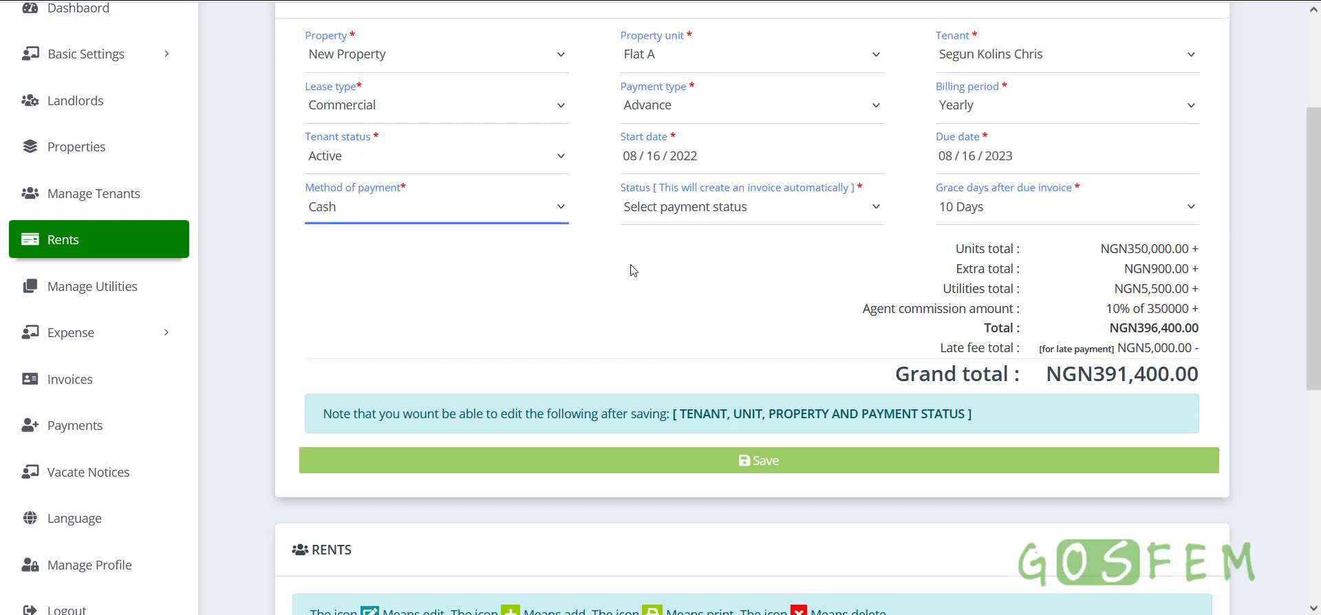
{"action": "left_click", "coordinate": [689, 214]}
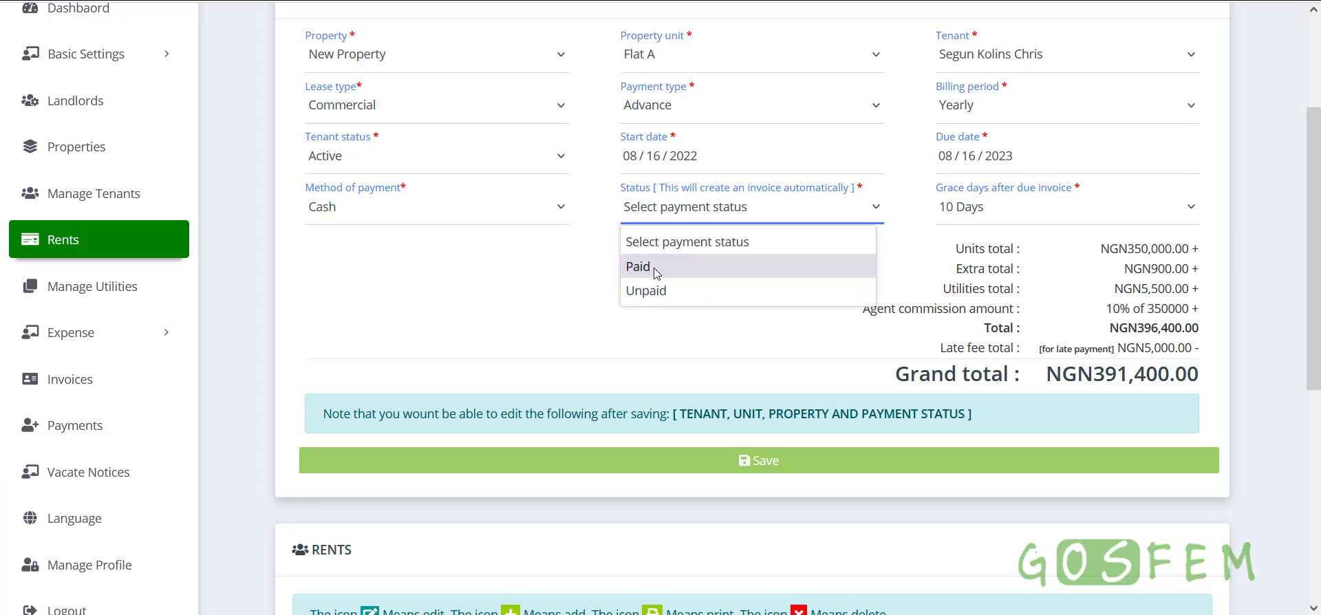
{"action": "left_click", "coordinate": [656, 269]}
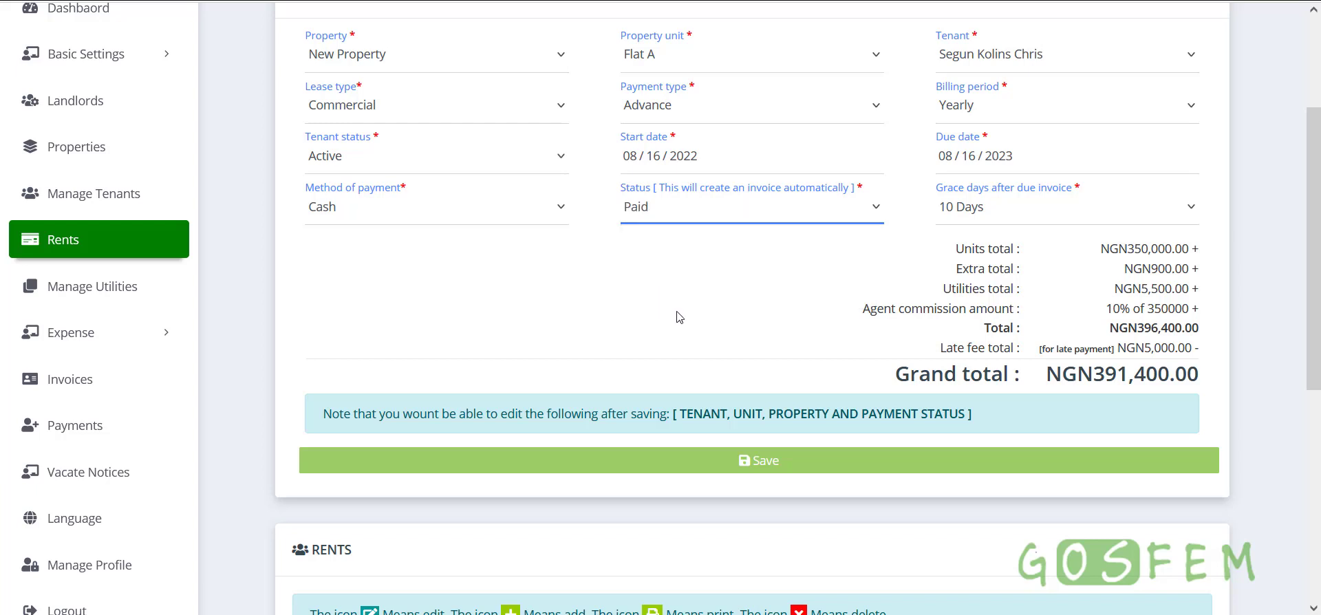
{"action": "scroll", "coordinate": [677, 310], "scroll_direction": "up", "scroll_amount": 2}
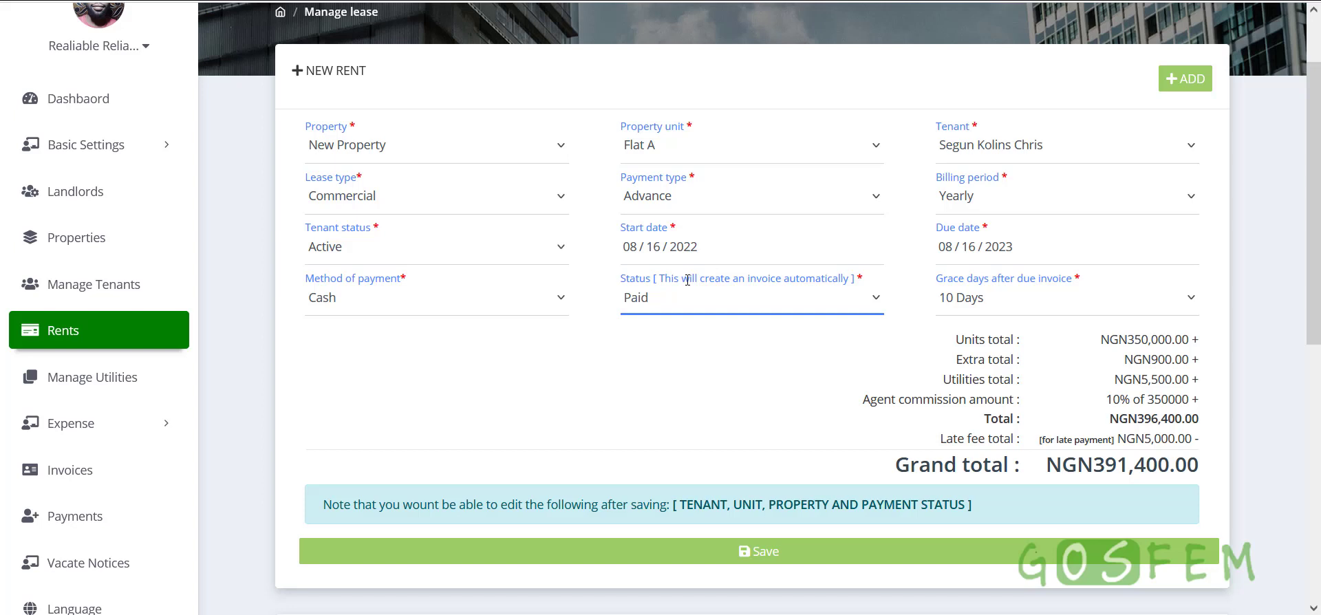
{"action": "left_click", "coordinate": [657, 308]}
{"action": "left_click", "coordinate": [650, 381]}
{"action": "left_click", "coordinate": [669, 303]}
{"action": "left_click", "coordinate": [652, 357]}
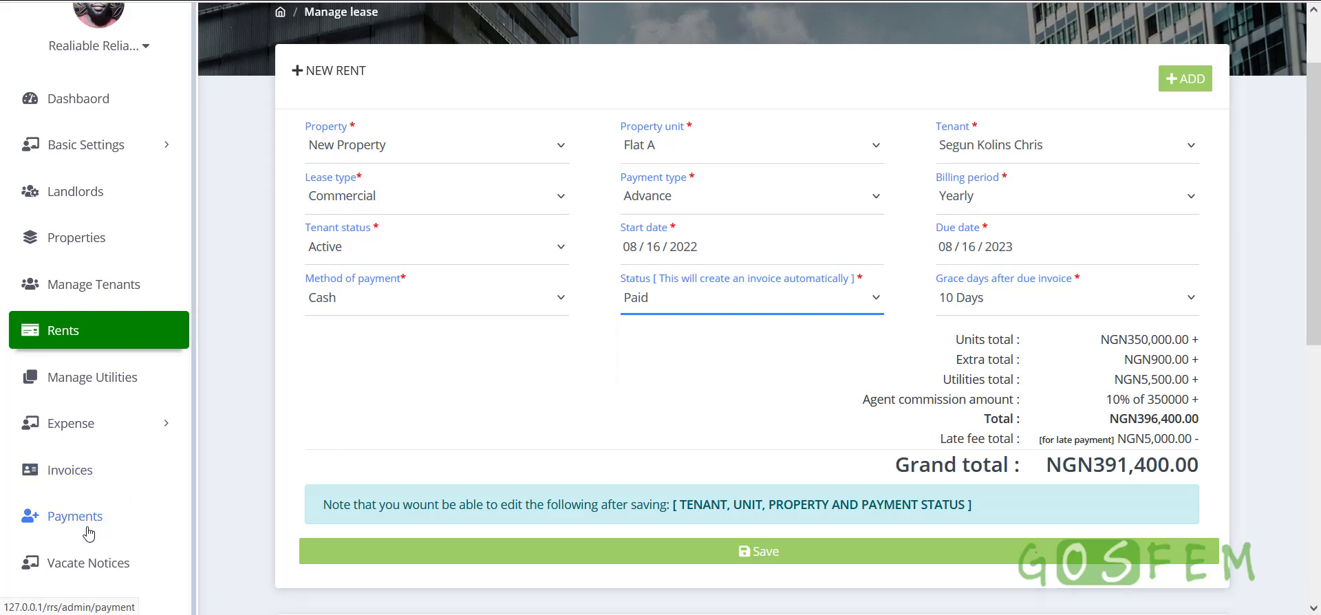
Confirm the payment status ends as Paid and the payment method stays Cash
{"action": "left_click", "coordinate": [651, 301]}
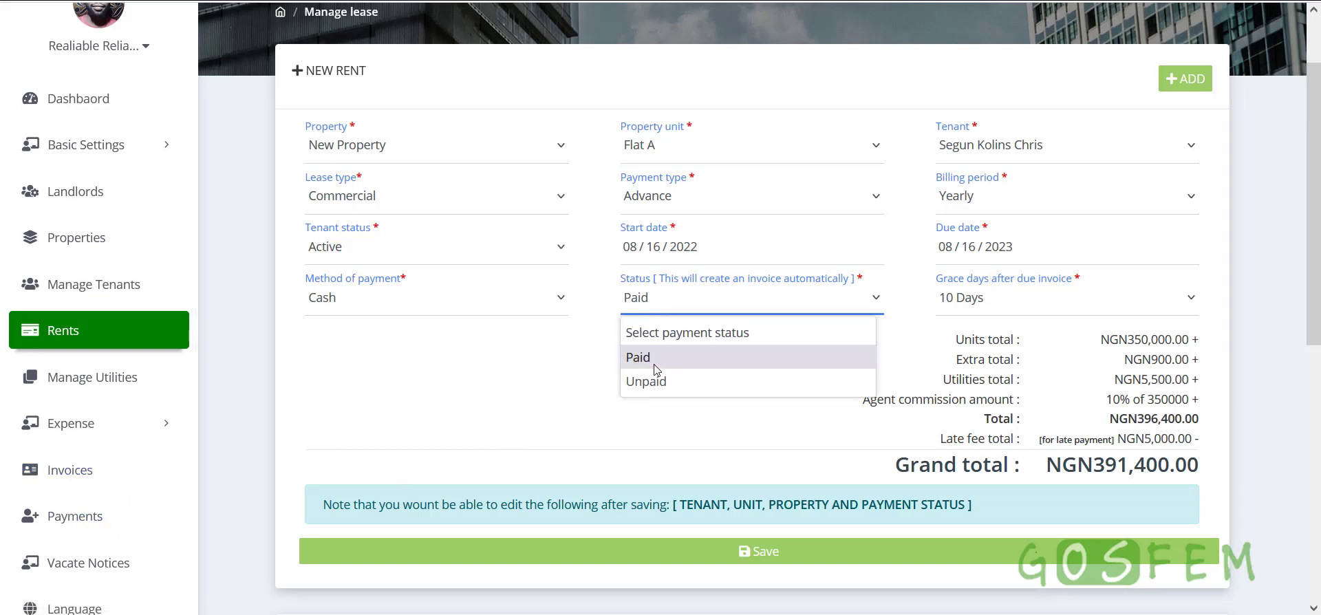
{"action": "left_click", "coordinate": [652, 389]}
{"action": "scroll", "coordinate": [654, 393], "scroll_direction": "down", "scroll_amount": 3}
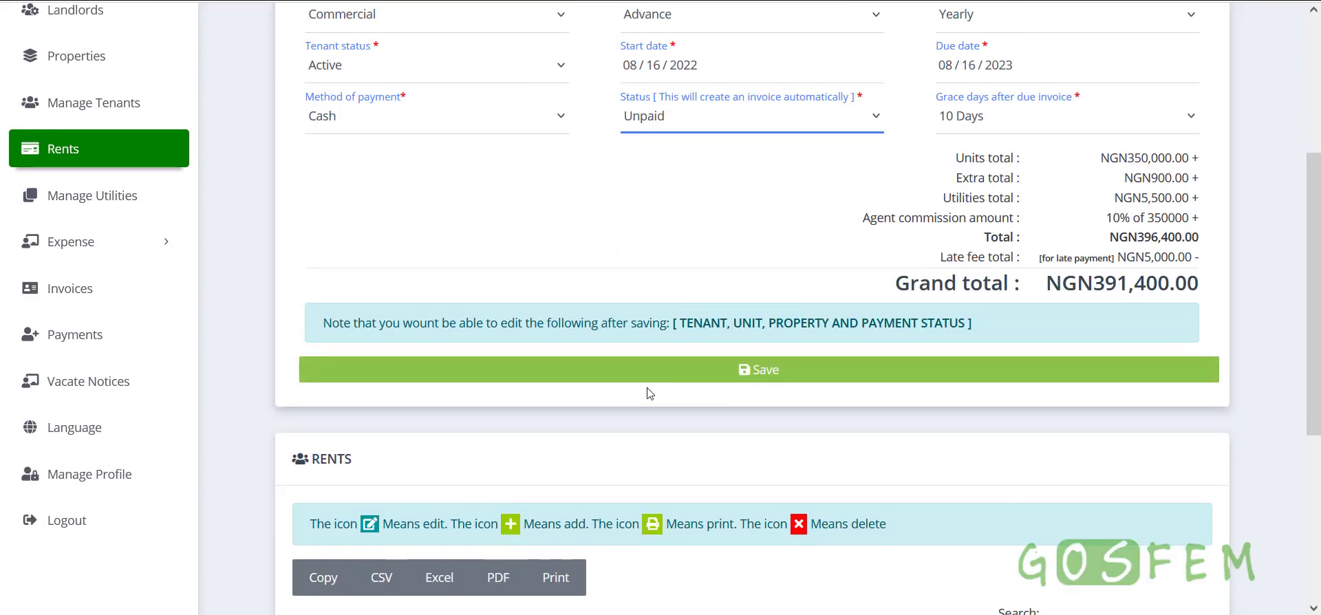
{"action": "scroll", "coordinate": [647, 391], "scroll_direction": "down", "scroll_amount": 2}
{"action": "scroll", "coordinate": [646, 419], "scroll_direction": "up", "scroll_amount": 4}
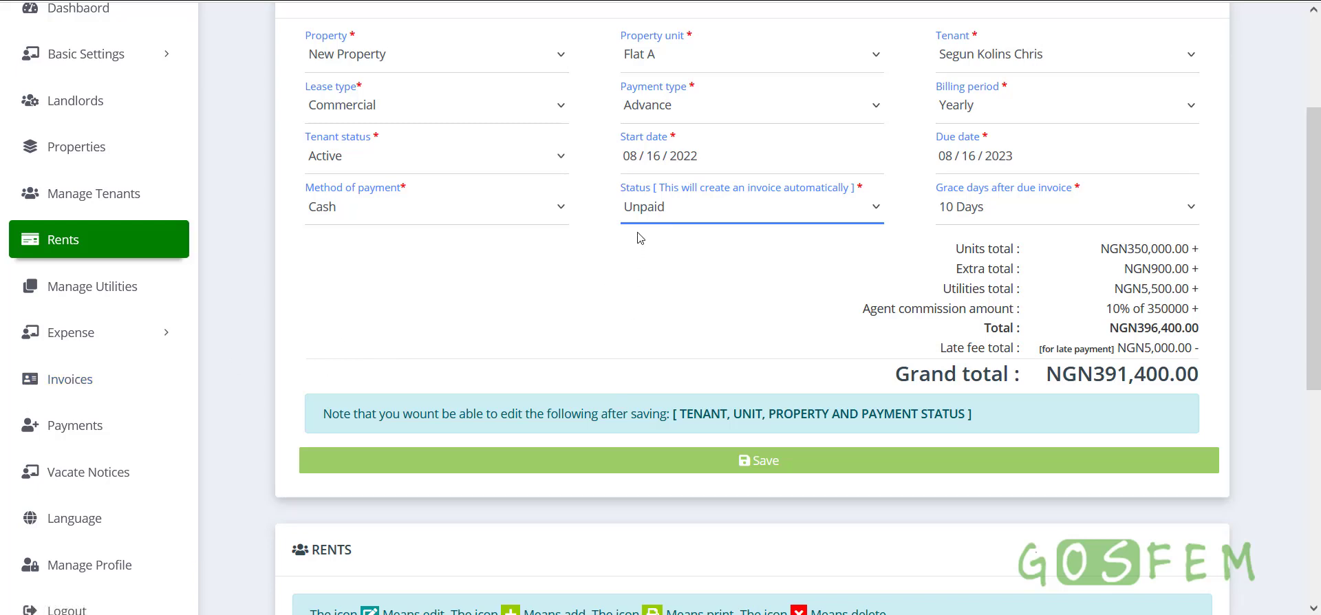
{"action": "left_click", "coordinate": [647, 212]}
{"action": "left_click", "coordinate": [638, 267]}
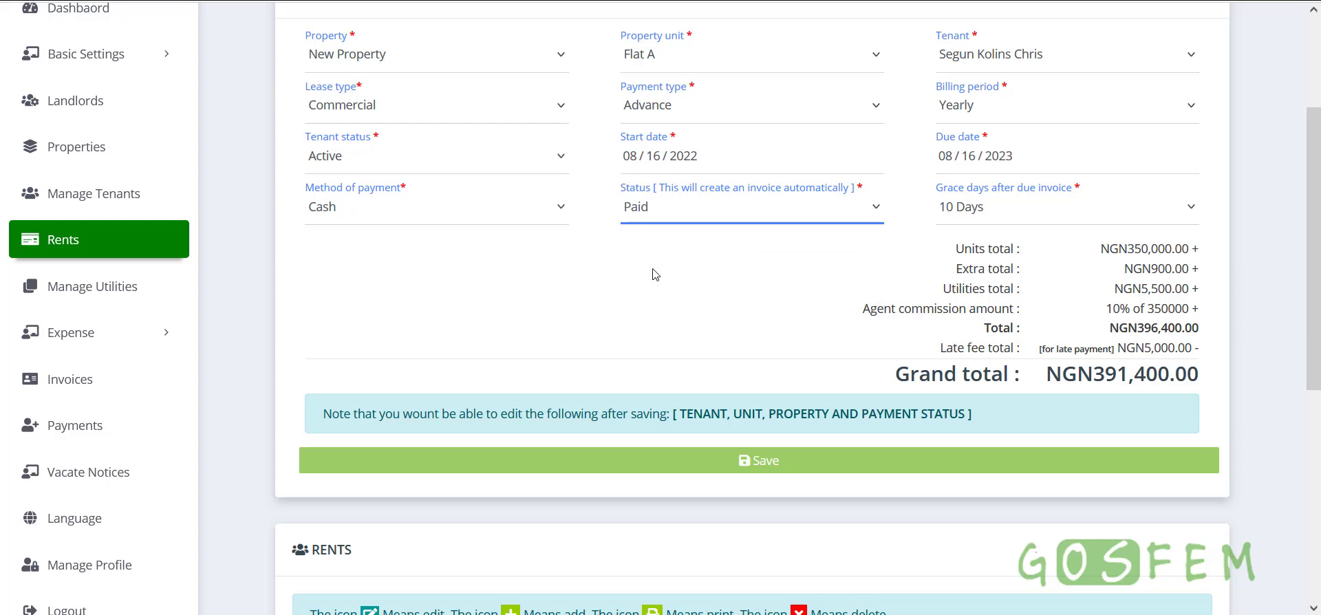
{"action": "left_click", "coordinate": [342, 209]}
{"action": "left_click", "coordinate": [768, 341]}
{"action": "left_click", "coordinate": [765, 340]}
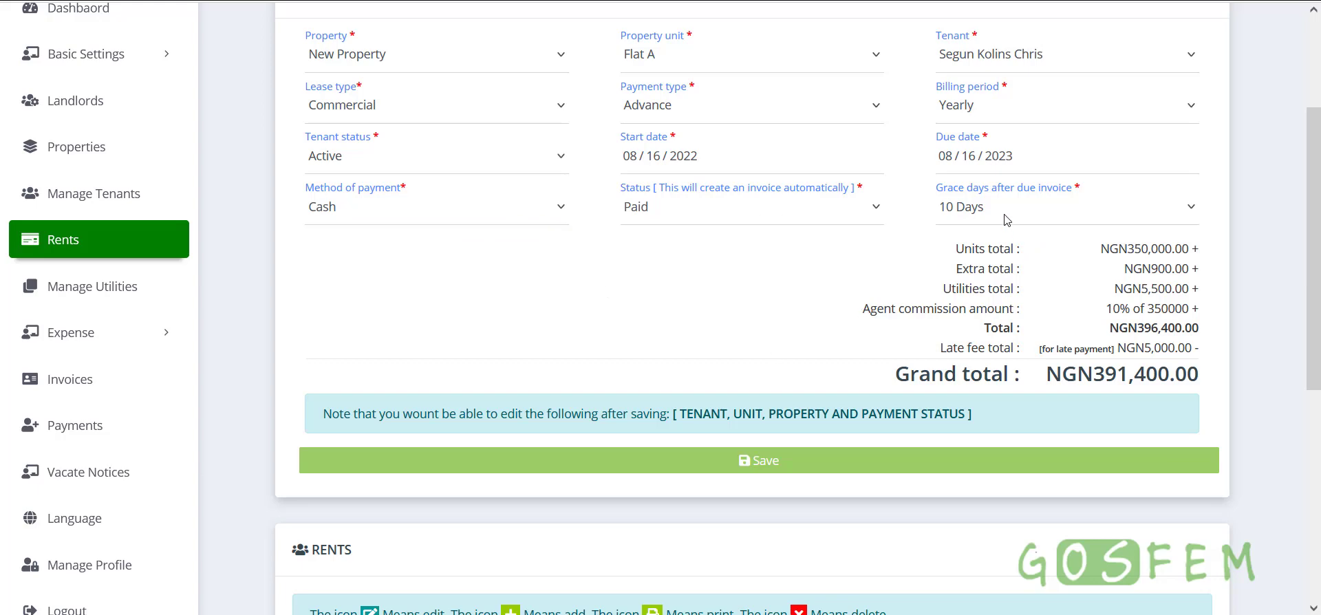
{"action": "scroll", "coordinate": [778, 320], "scroll_direction": "up", "scroll_amount": 4}
{"action": "scroll", "coordinate": [791, 358], "scroll_direction": "down", "scroll_amount": 5}
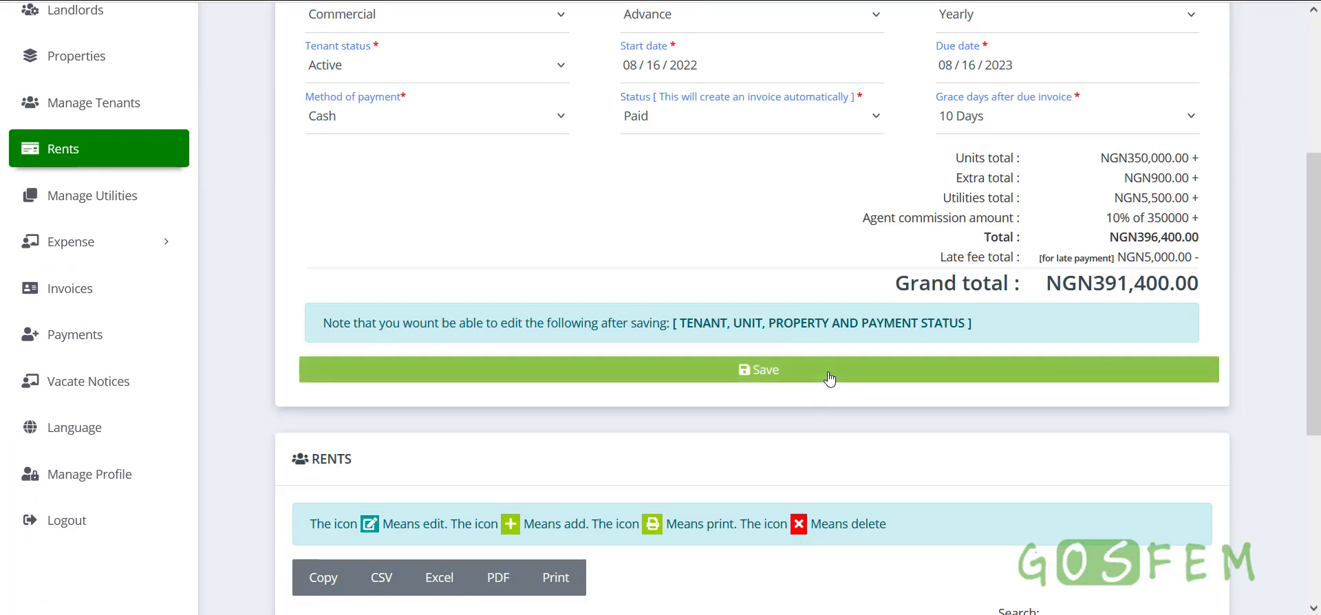
{"action": "left_click", "coordinate": [829, 377]}
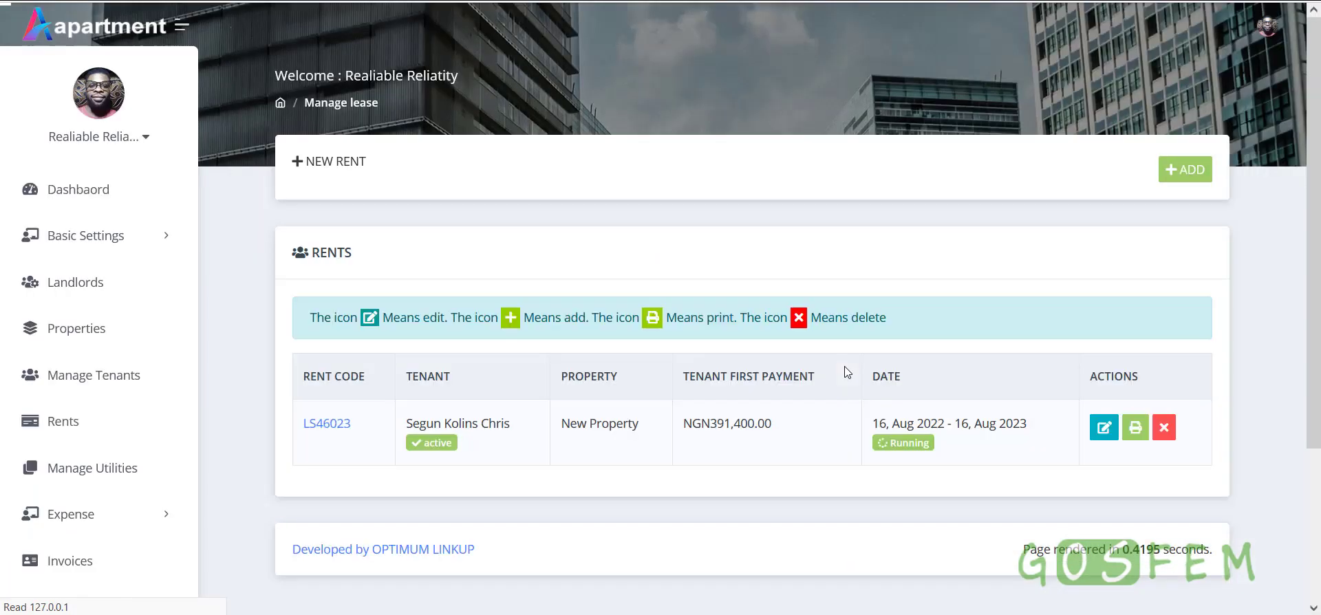
{"action": "scroll", "coordinate": [841, 382], "scroll_direction": "down", "scroll_amount": 3}
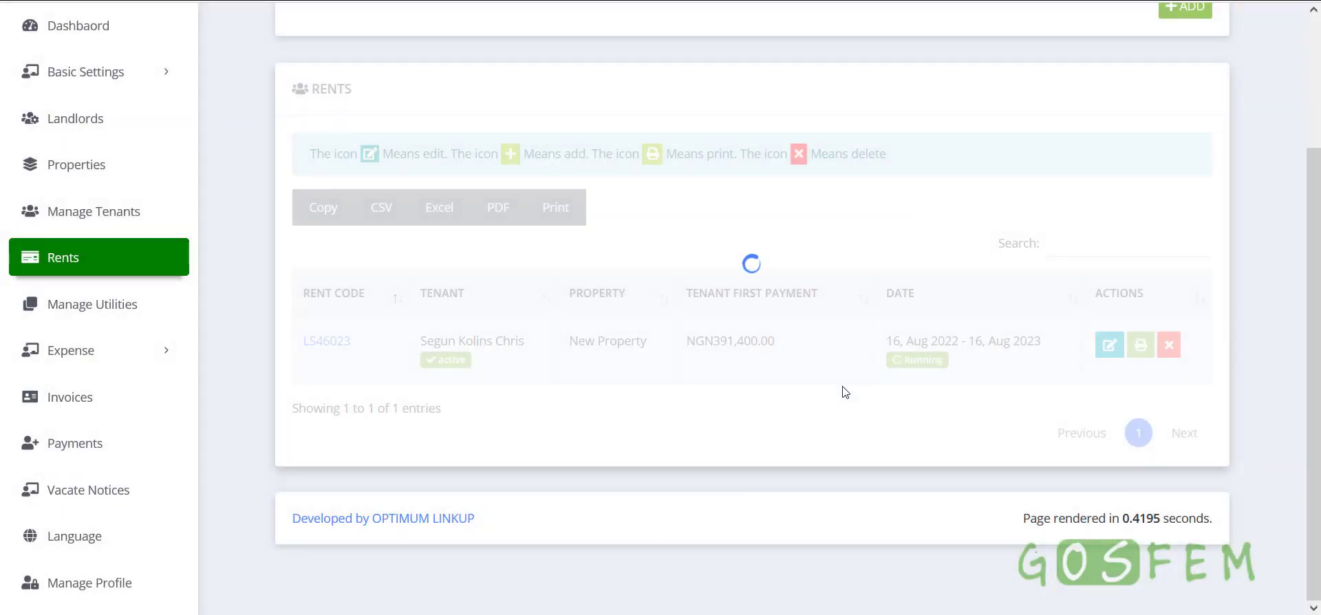
{"action": "scroll", "coordinate": [845, 397], "scroll_direction": "up", "scroll_amount": 3}
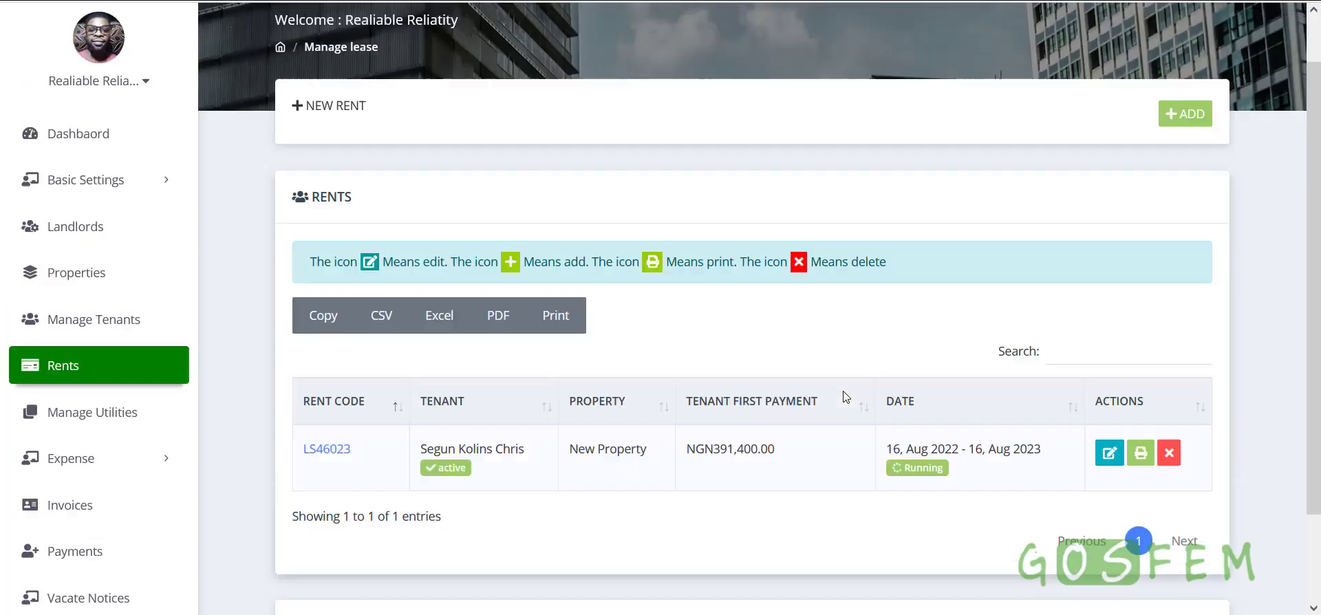
{"action": "scroll", "coordinate": [740, 412], "scroll_direction": "down", "scroll_amount": 3}
{"action": "left_click_drag", "start_coordinate": [685, 350], "coordinate": [779, 344]}
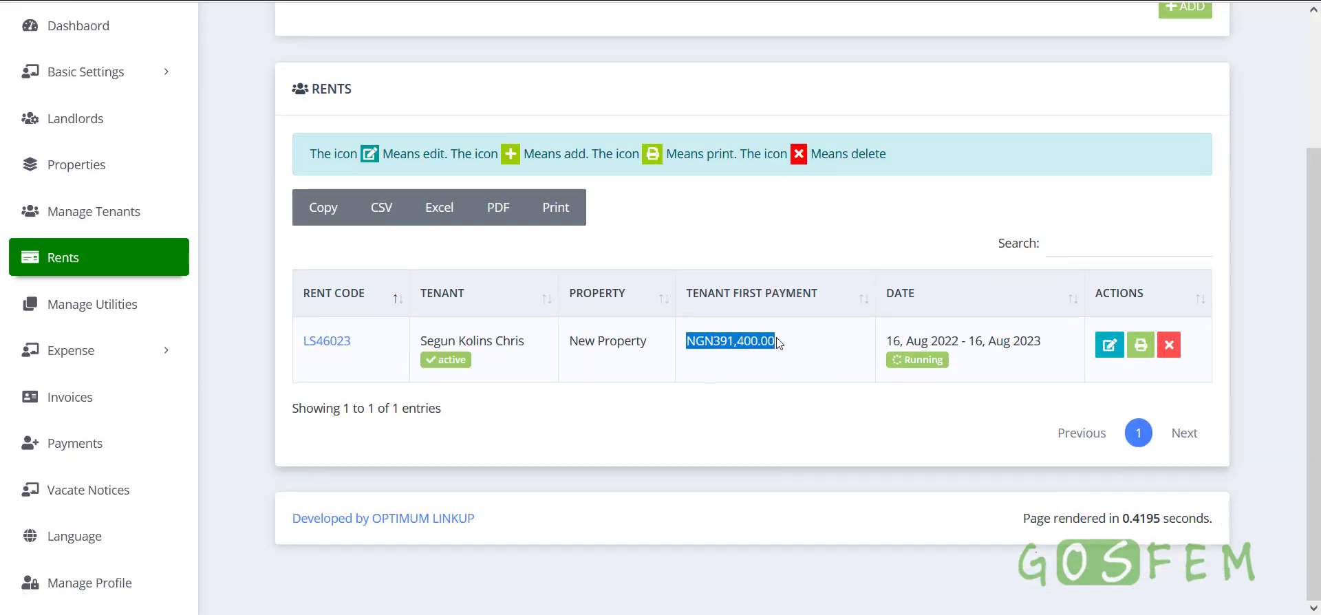
{"action": "left_click", "coordinate": [781, 377]}
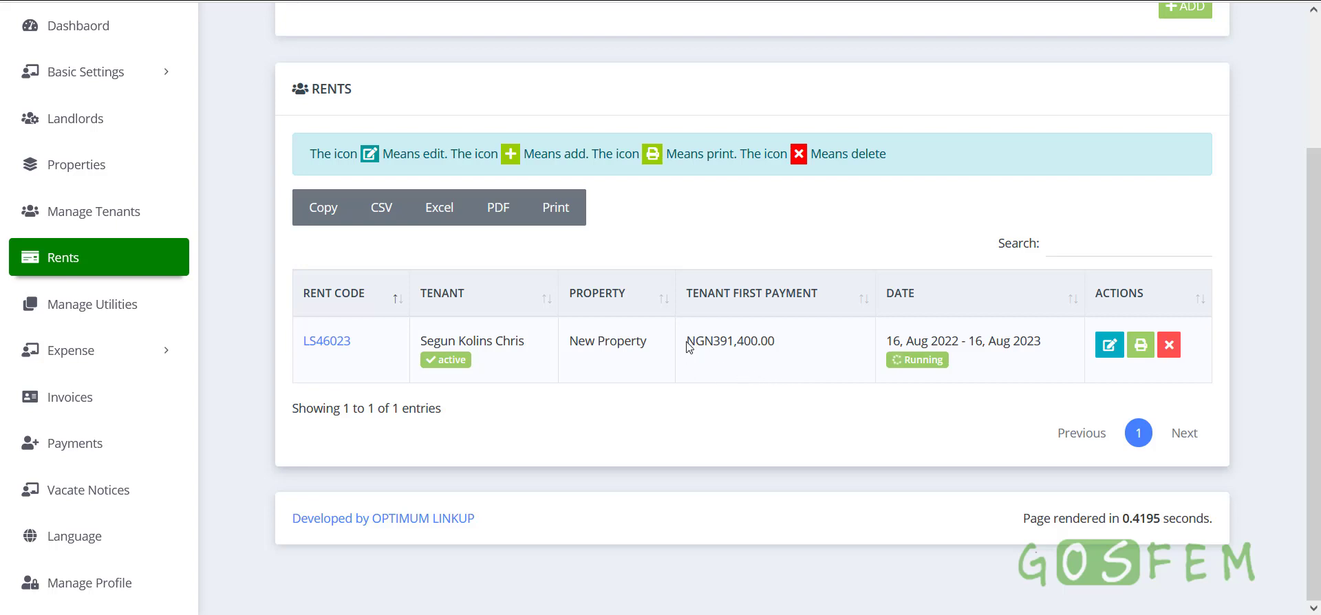
{"action": "left_click_drag", "start_coordinate": [690, 347], "coordinate": [818, 342]}
{"action": "left_click", "coordinate": [812, 364]}
{"action": "left_click_drag", "start_coordinate": [887, 341], "coordinate": [1043, 342]}
{"action": "left_click", "coordinate": [971, 378]}
{"action": "left_click_drag", "start_coordinate": [975, 341], "coordinate": [1036, 342]}
{"action": "double_click", "coordinate": [1030, 342]}
{"action": "left_click", "coordinate": [963, 358]}
{"action": "left_click_drag", "start_coordinate": [969, 342], "coordinate": [1034, 361]}
{"action": "left_click", "coordinate": [965, 371]}
{"action": "left_click_drag", "start_coordinate": [969, 341], "coordinate": [1051, 344]}
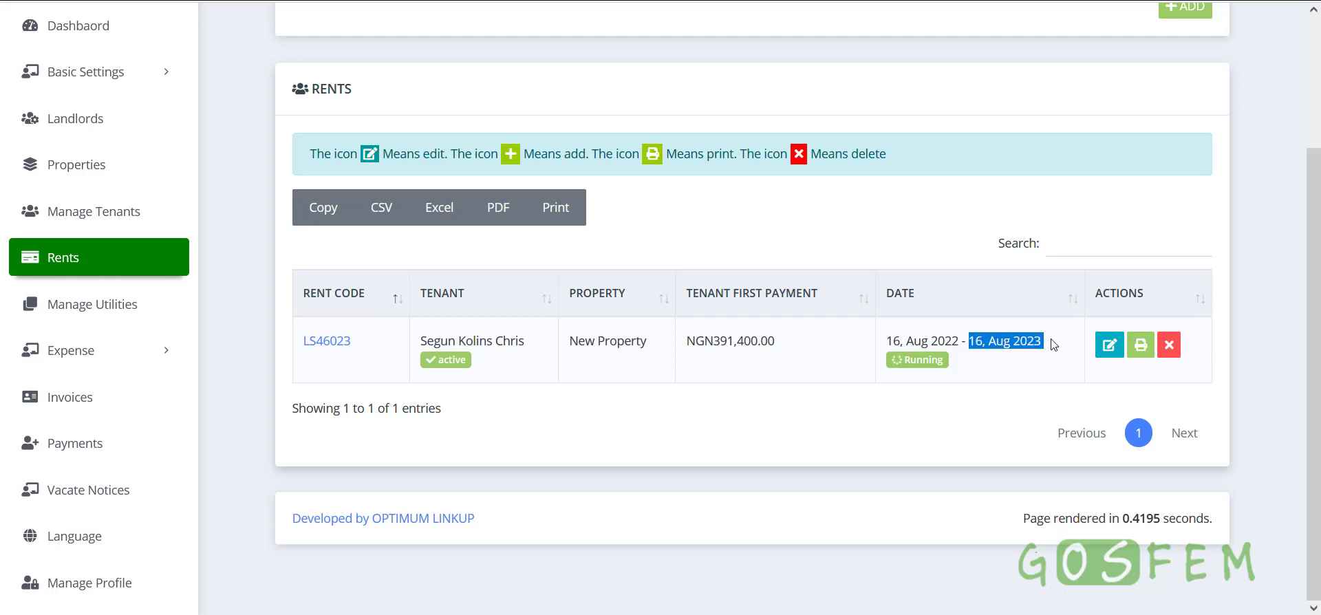
{"action": "left_click", "coordinate": [895, 369]}
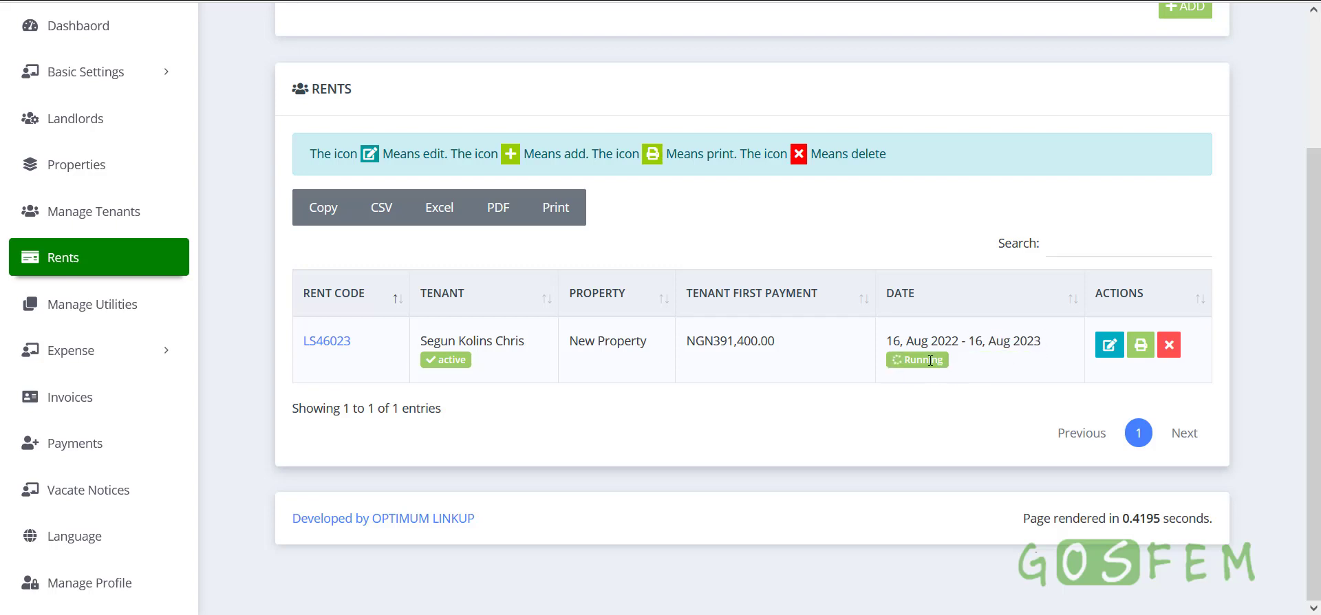
{"action": "double_click", "coordinate": [930, 361]}
{"action": "left_click", "coordinate": [994, 371]}
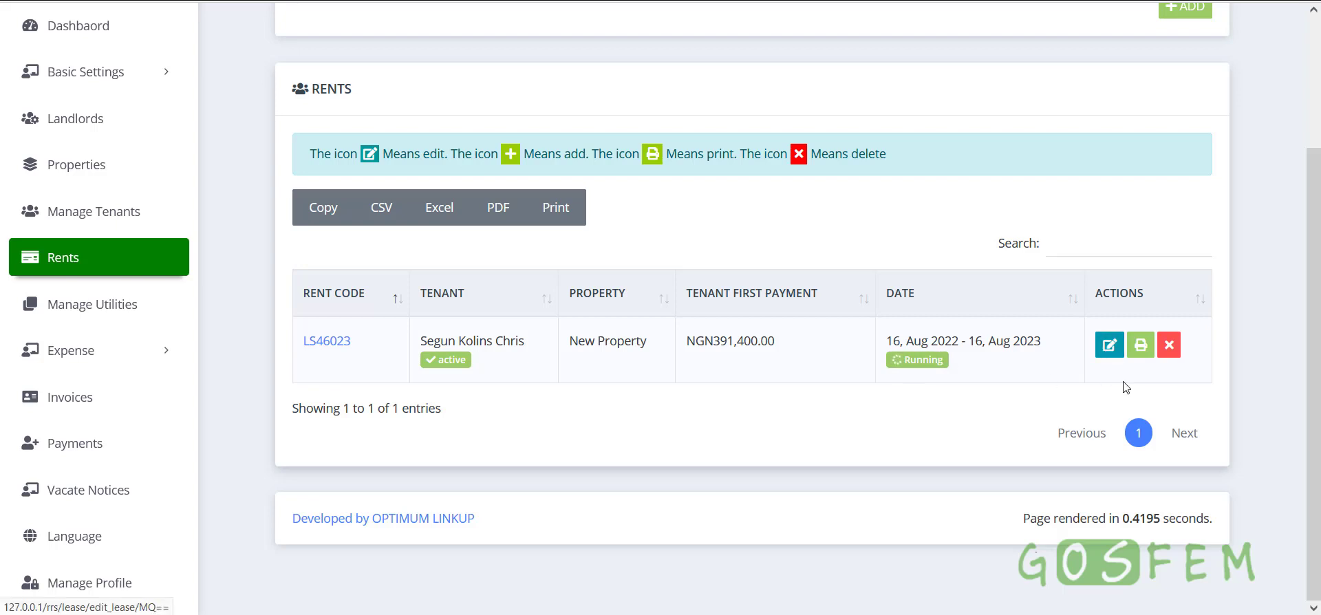
Expand the New Rent form to read its TENANT and UNIT warning note, then collapse it
{"action": "scroll", "coordinate": [960, 371], "scroll_direction": "up", "scroll_amount": 3}
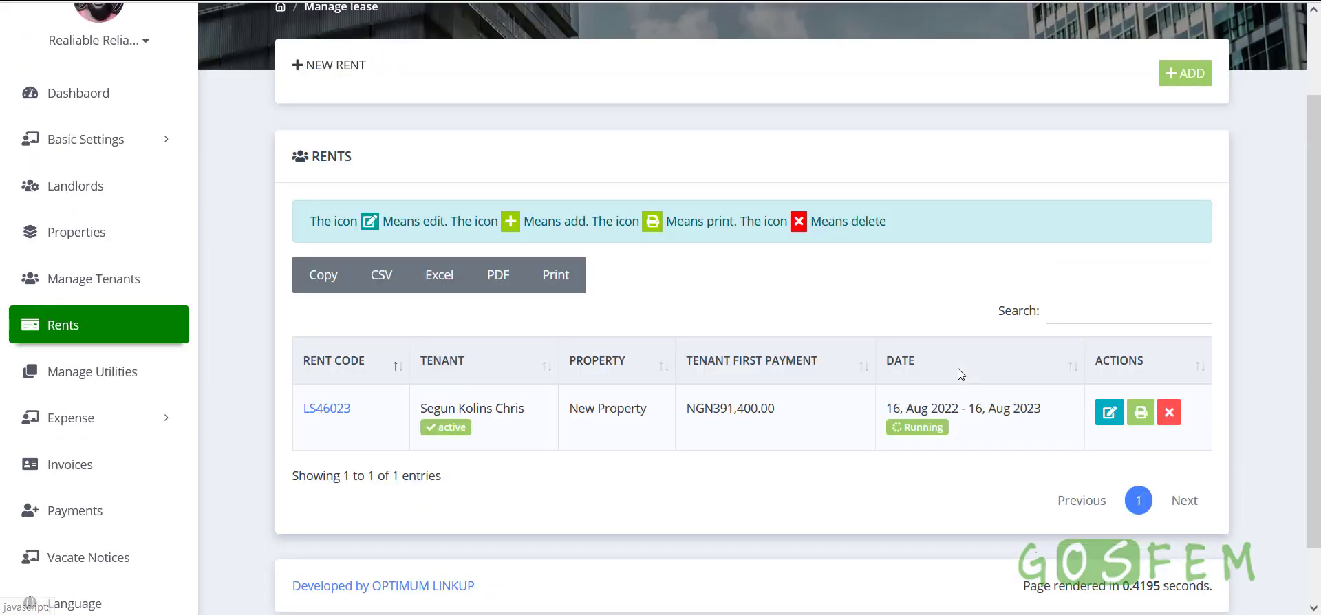
{"action": "left_click", "coordinate": [1186, 170]}
{"action": "scroll", "coordinate": [742, 399], "scroll_direction": "down", "scroll_amount": 3}
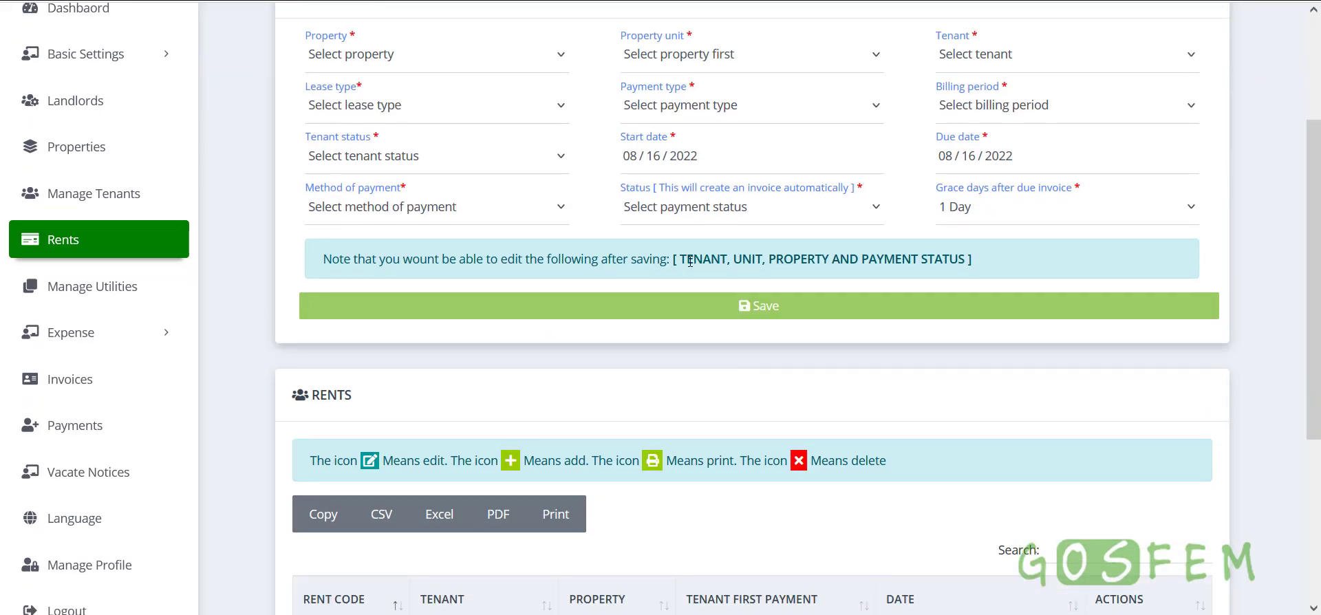
{"action": "left_click_drag", "start_coordinate": [679, 259], "coordinate": [730, 259]}
{"action": "double_click", "coordinate": [744, 260]}
{"action": "scroll", "coordinate": [999, 285], "scroll_direction": "up", "scroll_amount": 3}
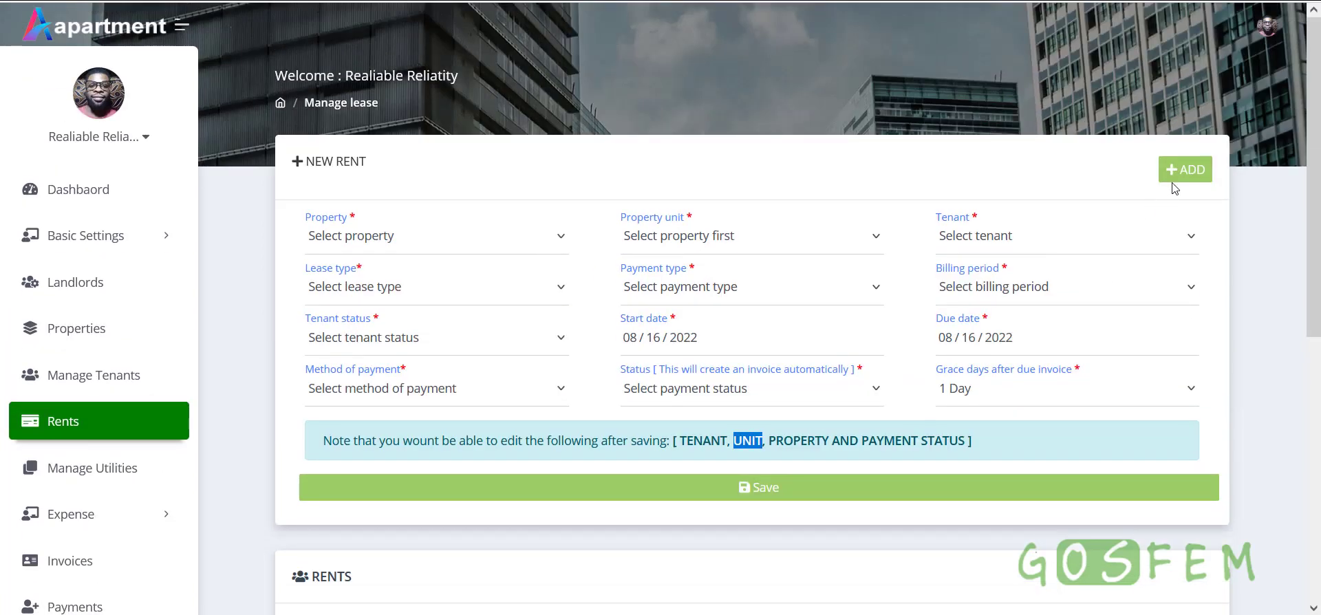
{"action": "left_click", "coordinate": [1175, 180]}
{"action": "scroll", "coordinate": [968, 456], "scroll_direction": "down", "scroll_amount": 3}
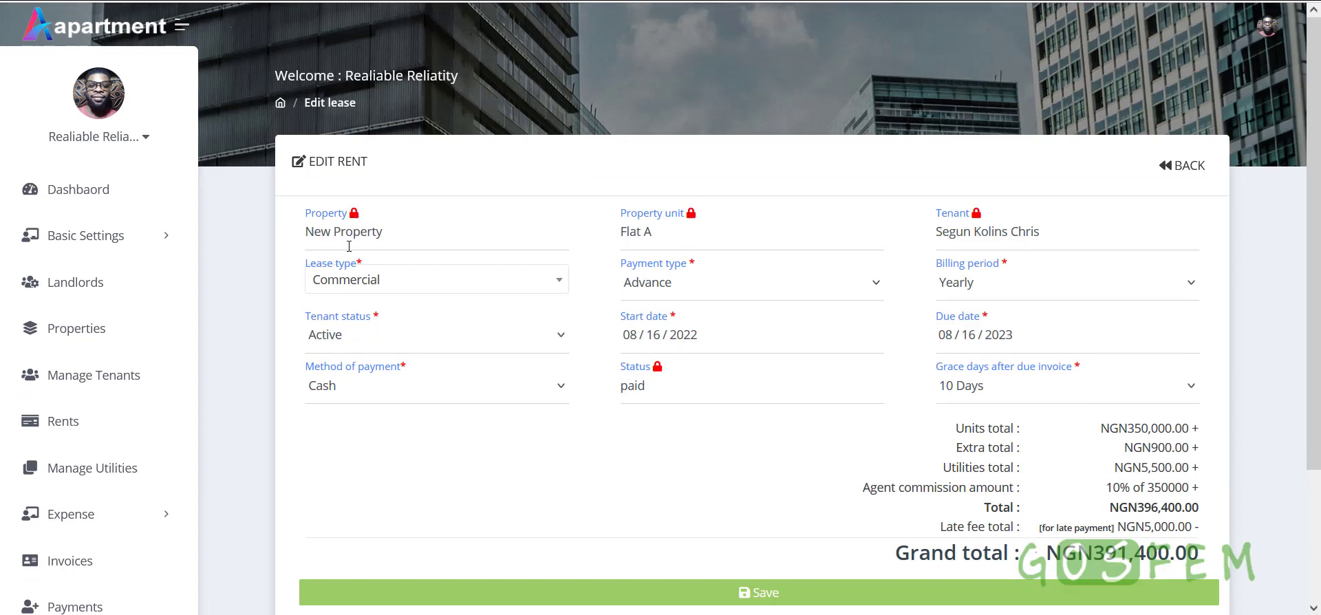
Check the locked New Property, Flat A and tenant fields, then go back without saving
{"action": "left_click_drag", "start_coordinate": [383, 232], "coordinate": [299, 222]}
{"action": "left_click_drag", "start_coordinate": [695, 235], "coordinate": [614, 234]}
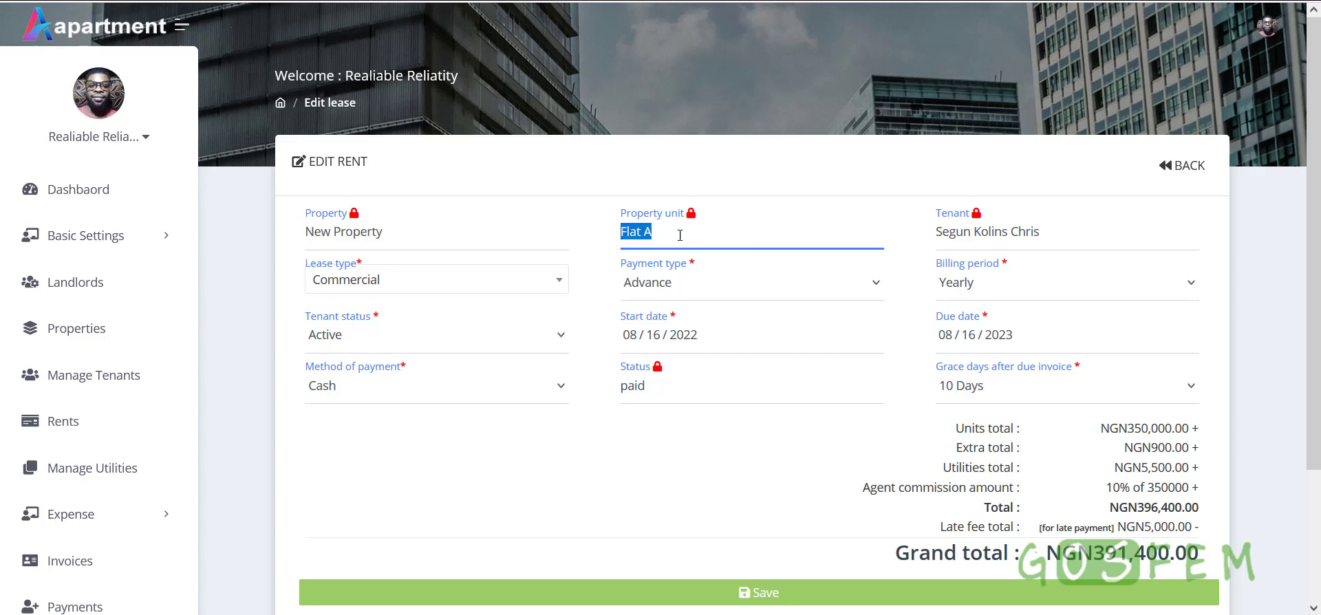
{"action": "left_click_drag", "start_coordinate": [1069, 233], "coordinate": [923, 227]}
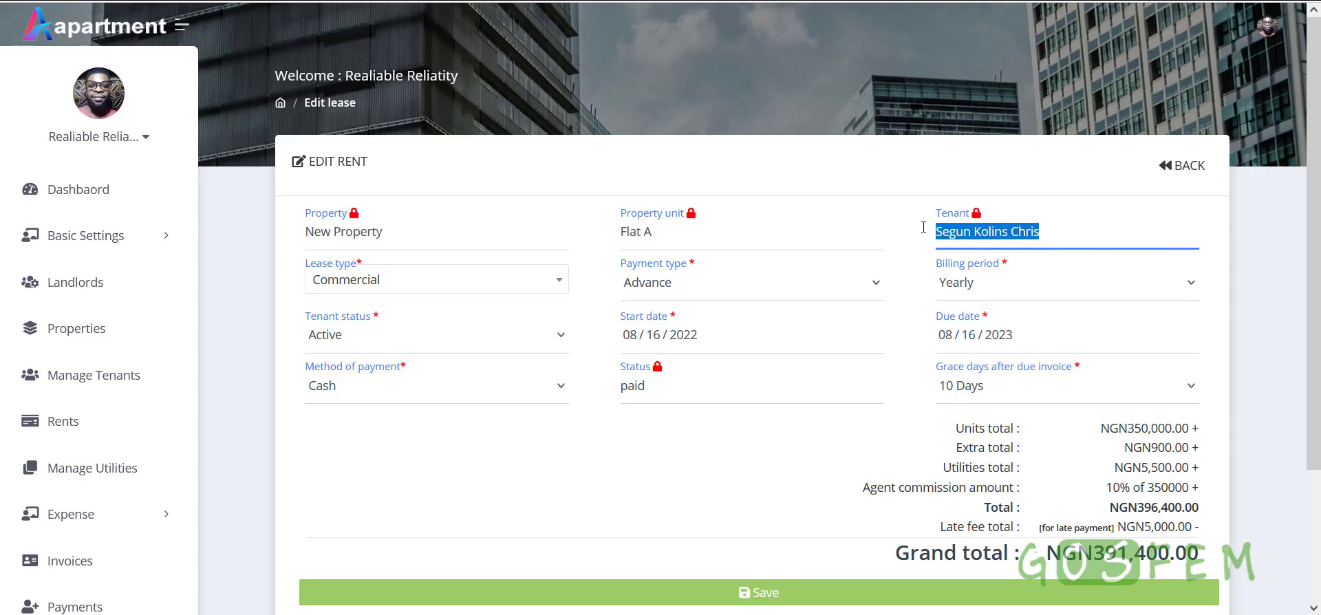
{"action": "scroll", "coordinate": [707, 383], "scroll_direction": "down", "scroll_amount": 2}
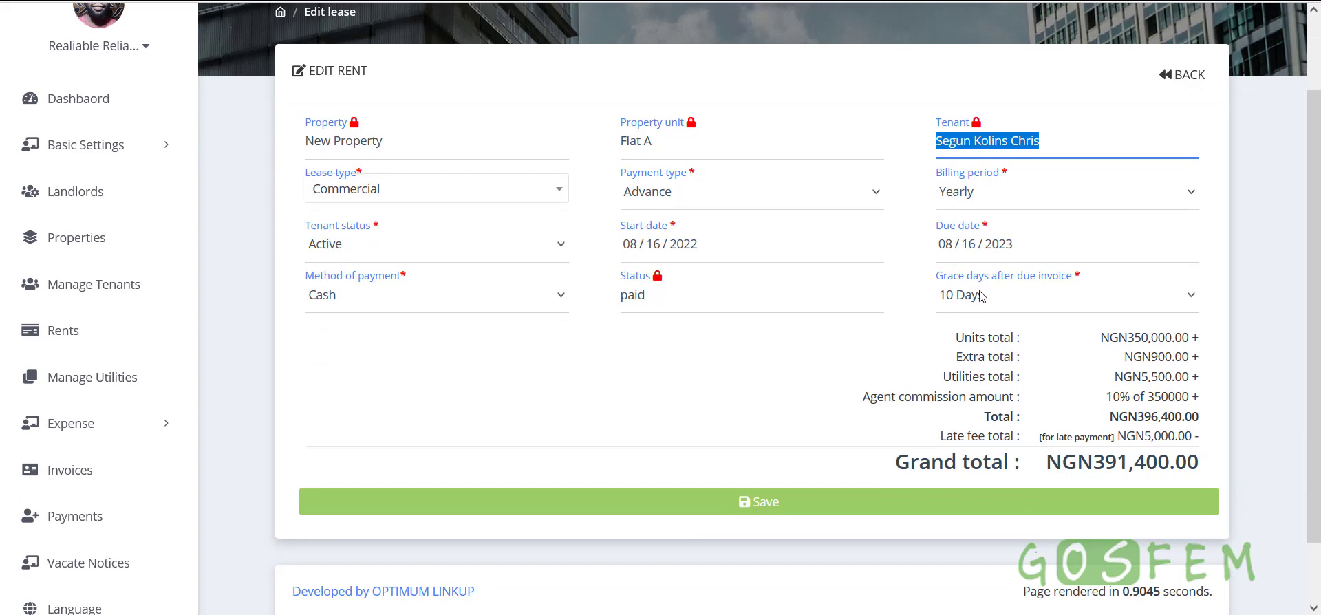
{"action": "left_click", "coordinate": [1181, 79]}
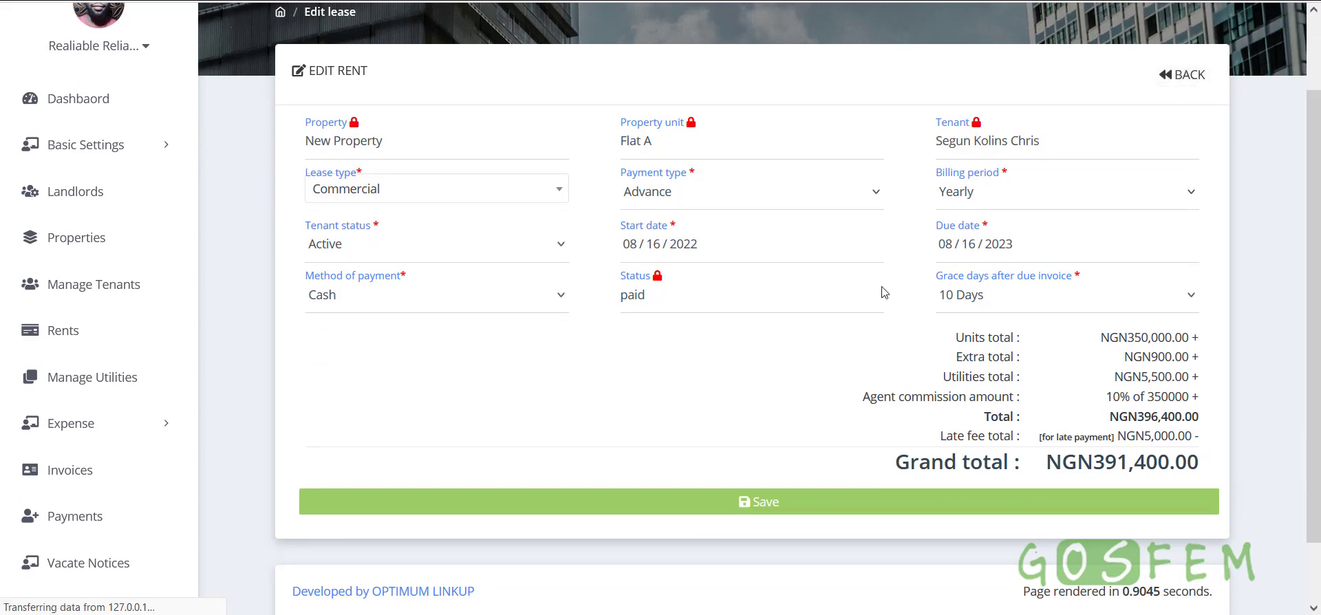
{"action": "scroll", "coordinate": [875, 296], "scroll_direction": "down", "scroll_amount": 3}
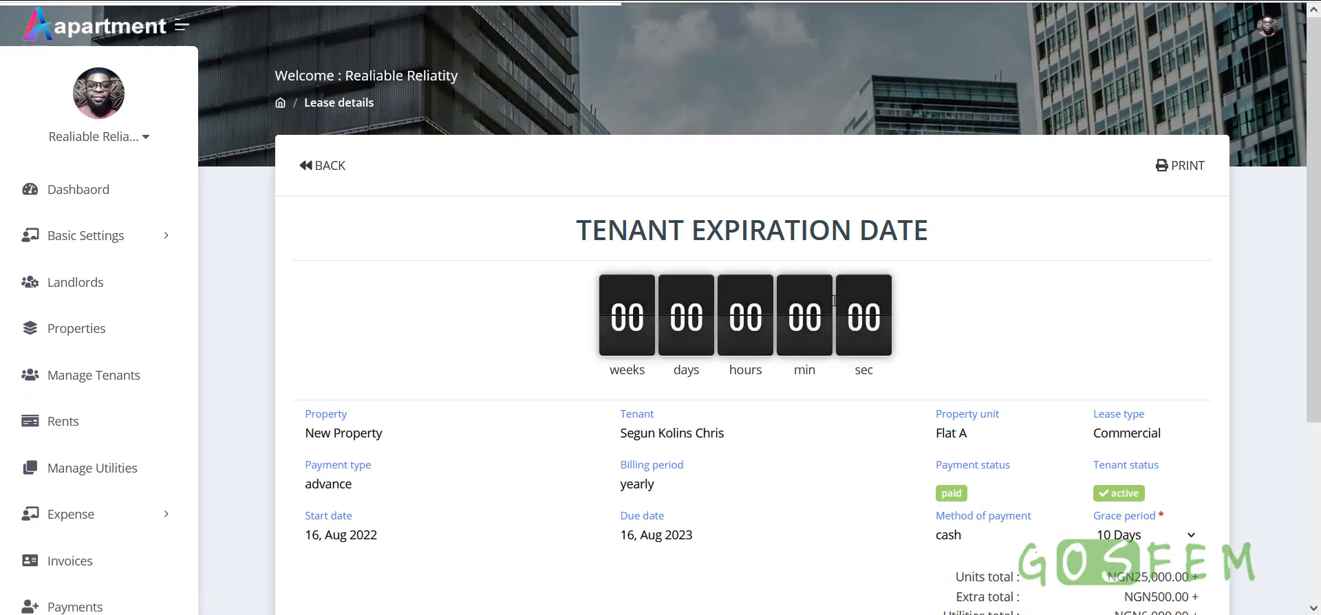
Review the TENANT EXPIRATION DATE countdown on Flat A's lease details
{"action": "left_click_drag", "start_coordinate": [577, 227], "coordinate": [973, 227]}
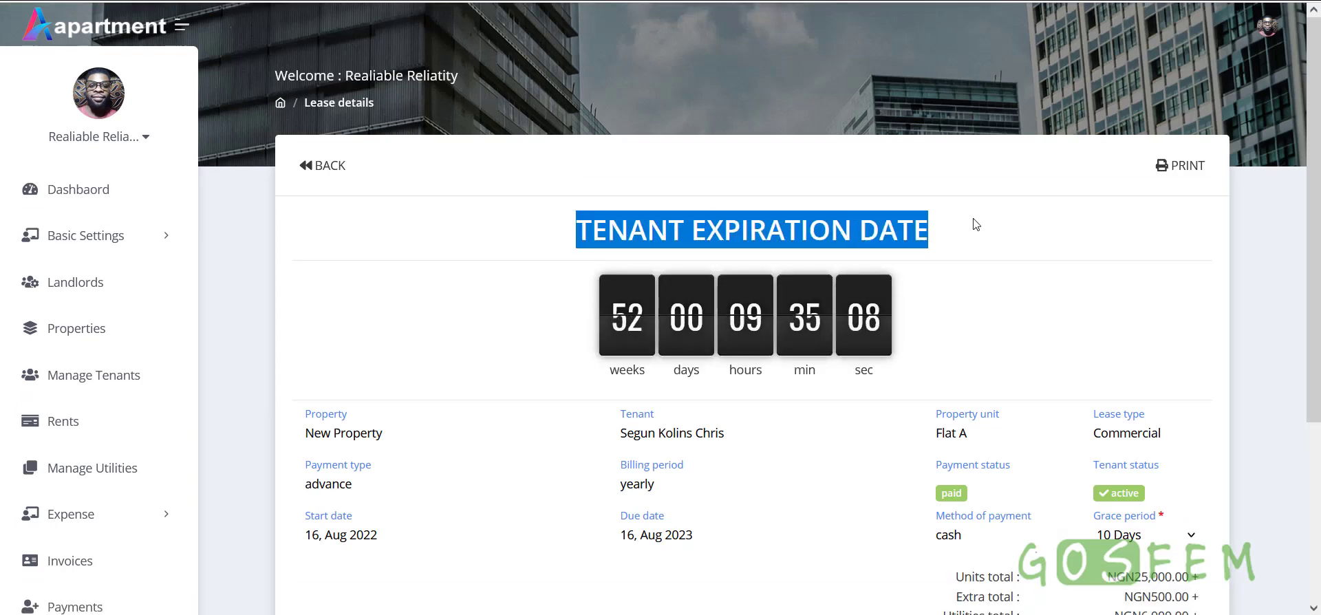
{"action": "left_click", "coordinate": [989, 212]}
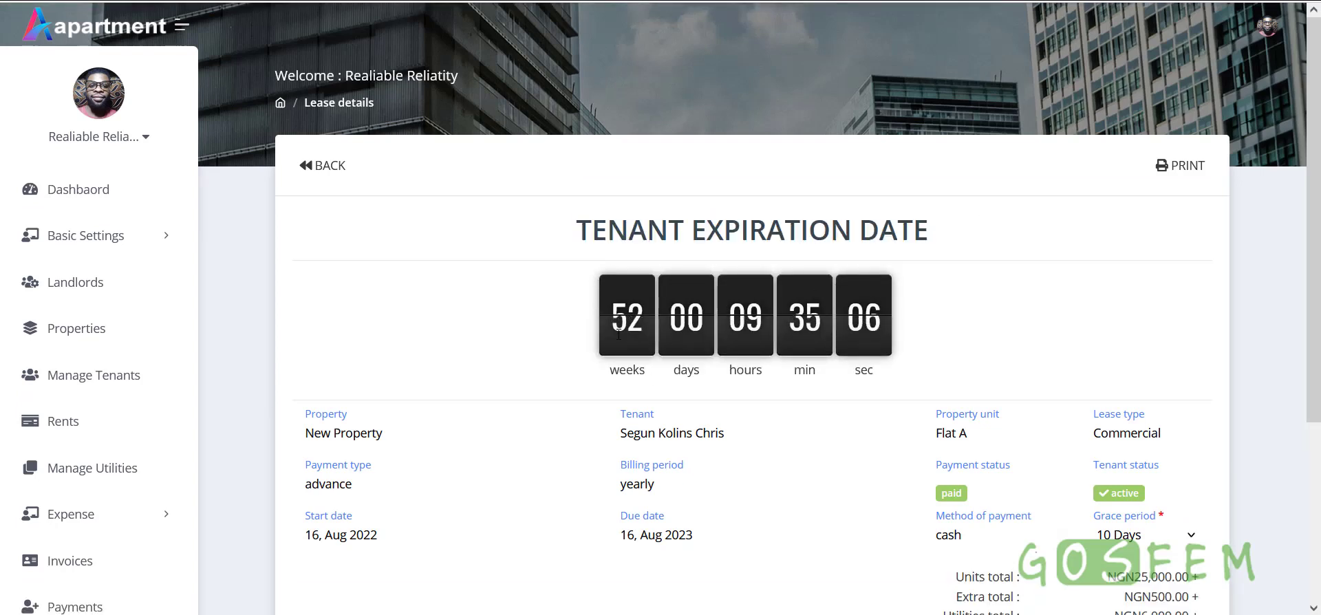
{"action": "scroll", "coordinate": [619, 330], "scroll_direction": "down", "scroll_amount": 3}
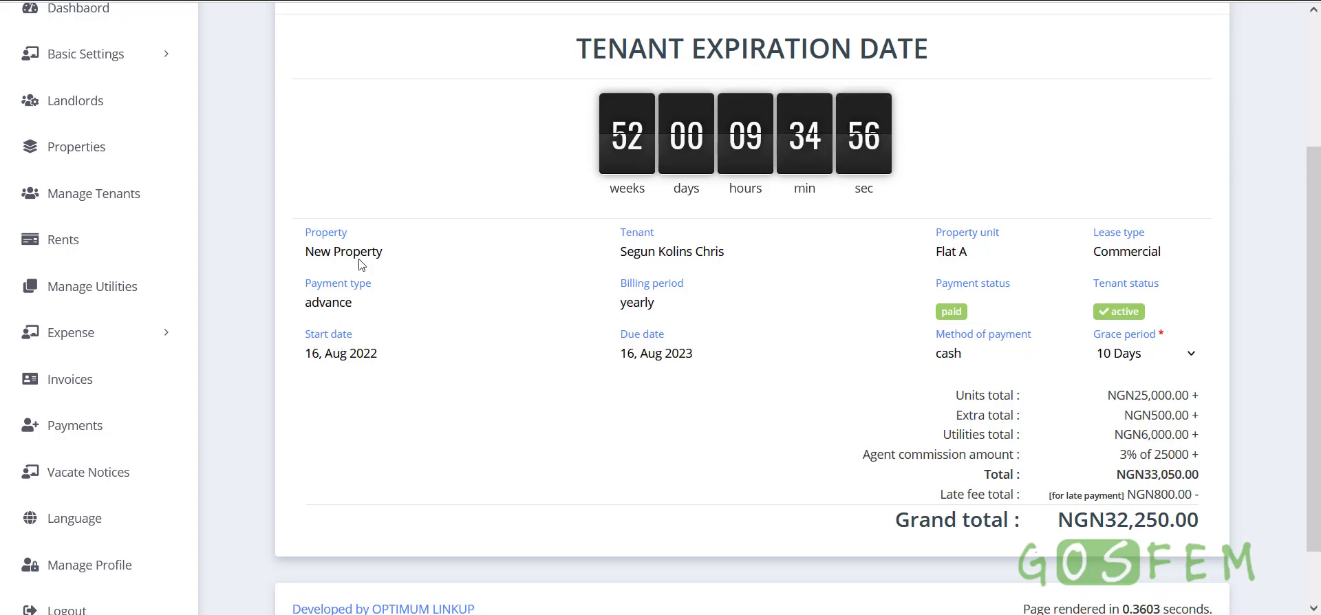
{"action": "scroll", "coordinate": [832, 370], "scroll_direction": "up", "scroll_amount": 3}
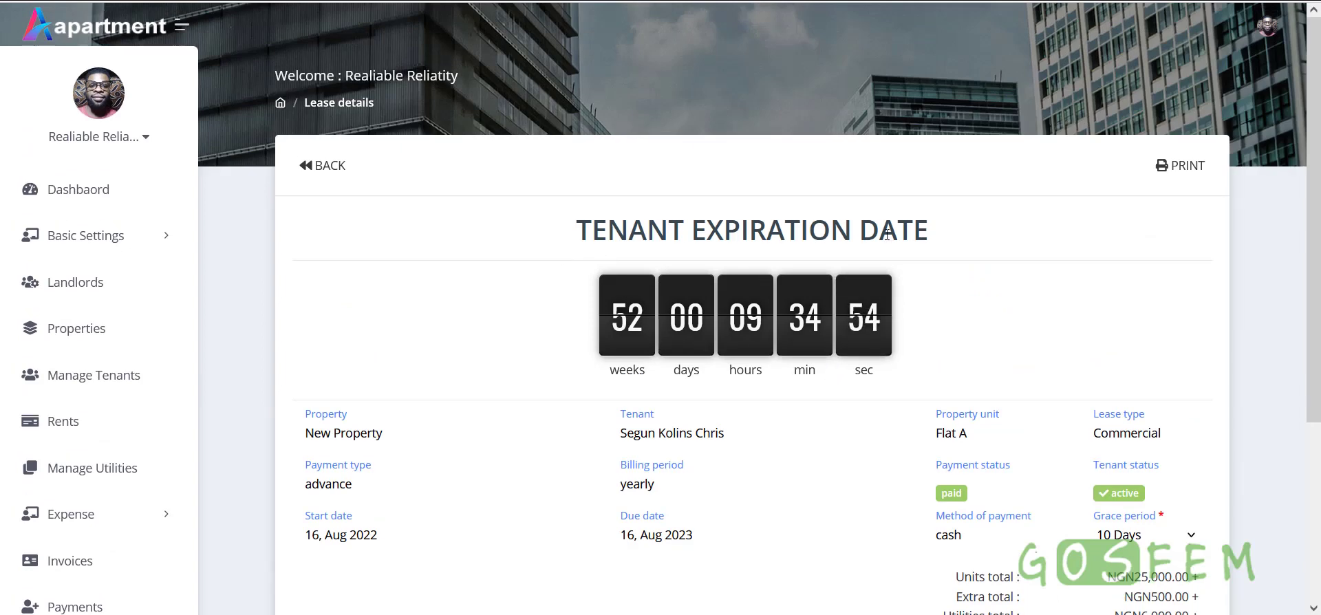
{"action": "left_click_drag", "start_coordinate": [568, 230], "coordinate": [955, 231]}
Open the print preview of the lease details and cancel printing
{"action": "left_click", "coordinate": [1183, 166]}
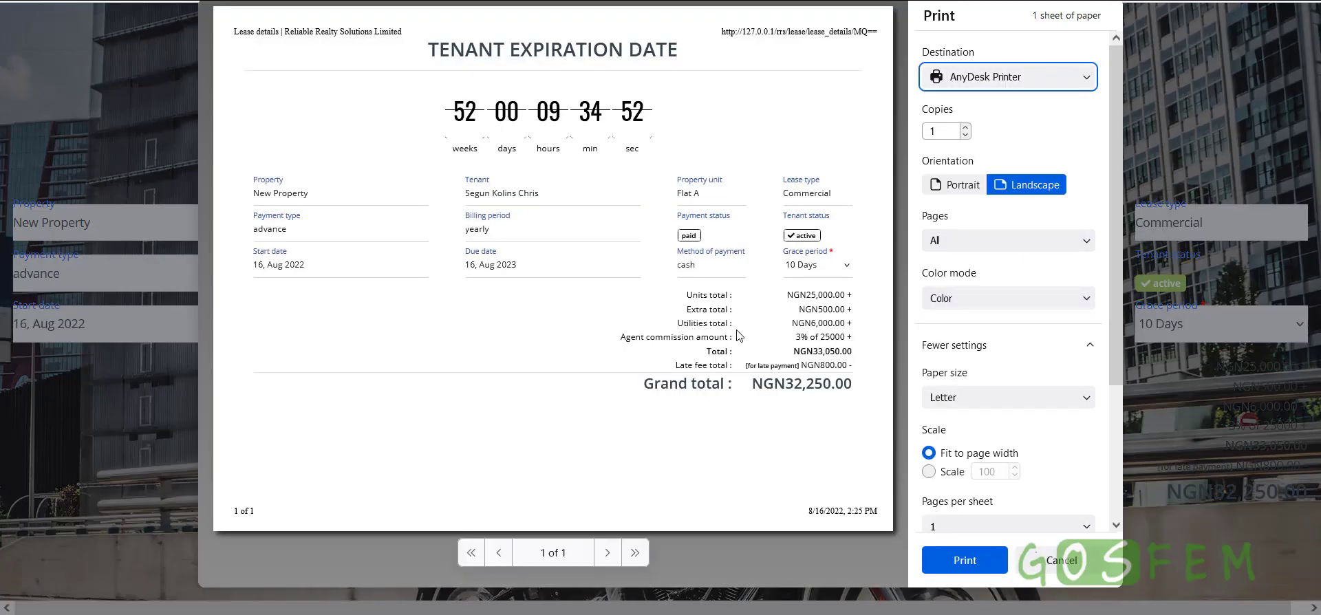
{"action": "left_click", "coordinate": [1047, 559]}
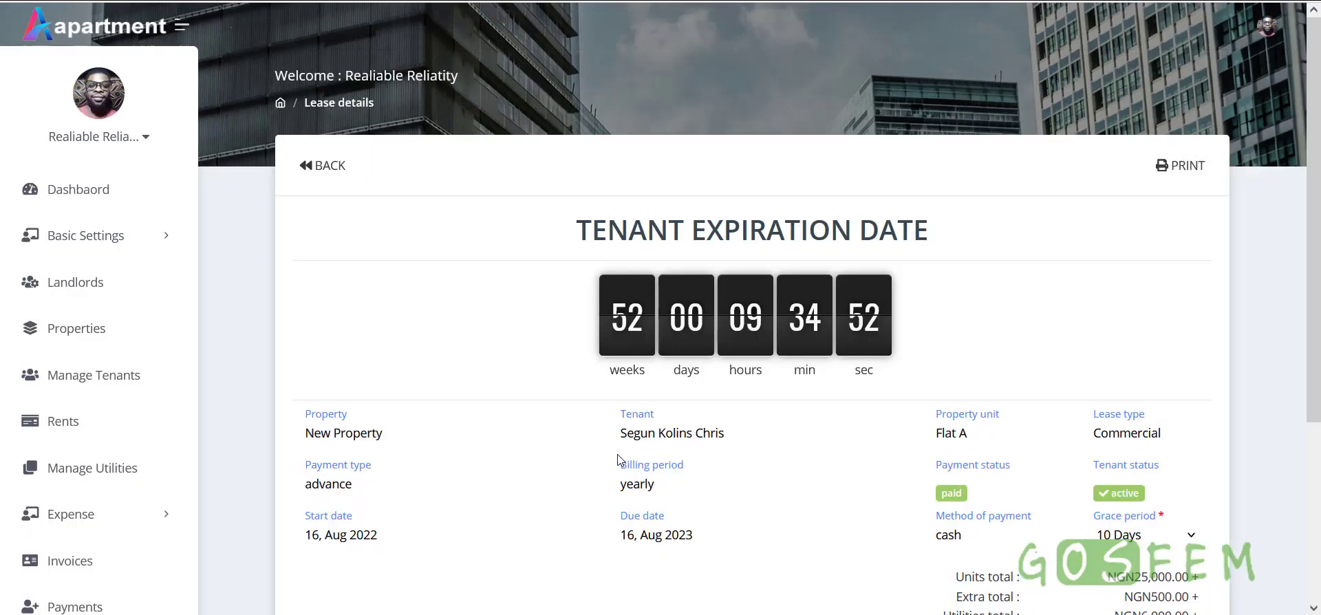
{"action": "scroll", "coordinate": [617, 459], "scroll_direction": "down", "scroll_amount": 1}
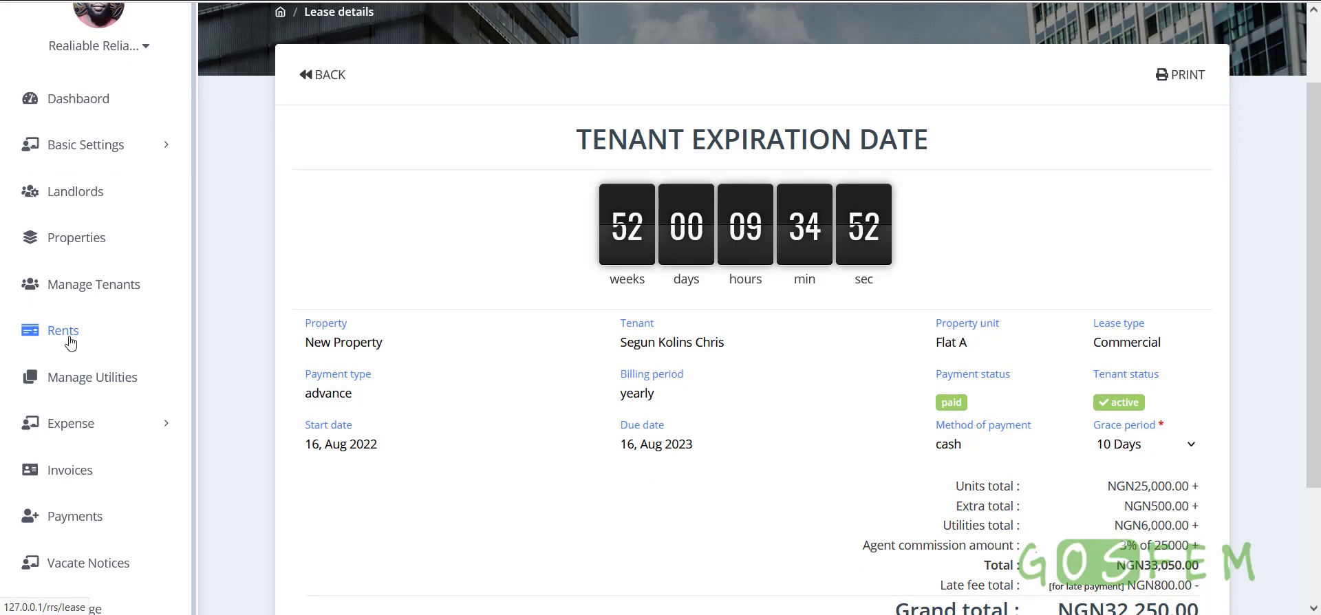
{"action": "left_click", "coordinate": [101, 435]}
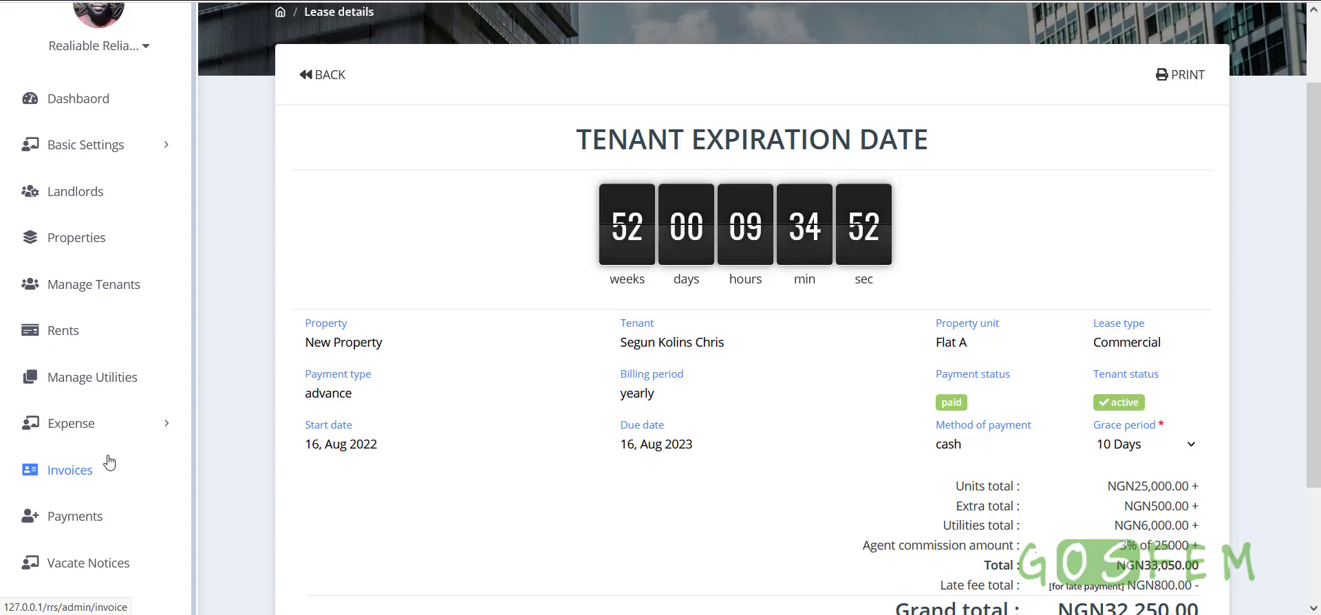
Start a New Invoice on the Invoices page, viewing the Property list without choosing
{"action": "left_click", "coordinate": [77, 475]}
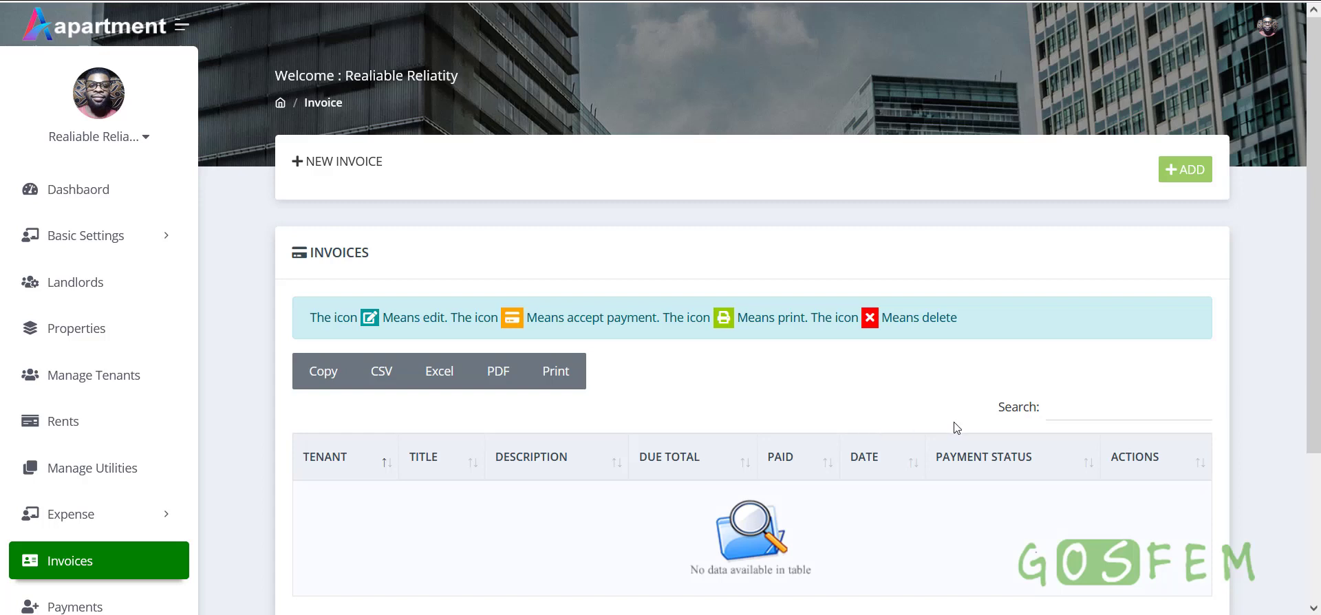
{"action": "left_click", "coordinate": [1200, 180]}
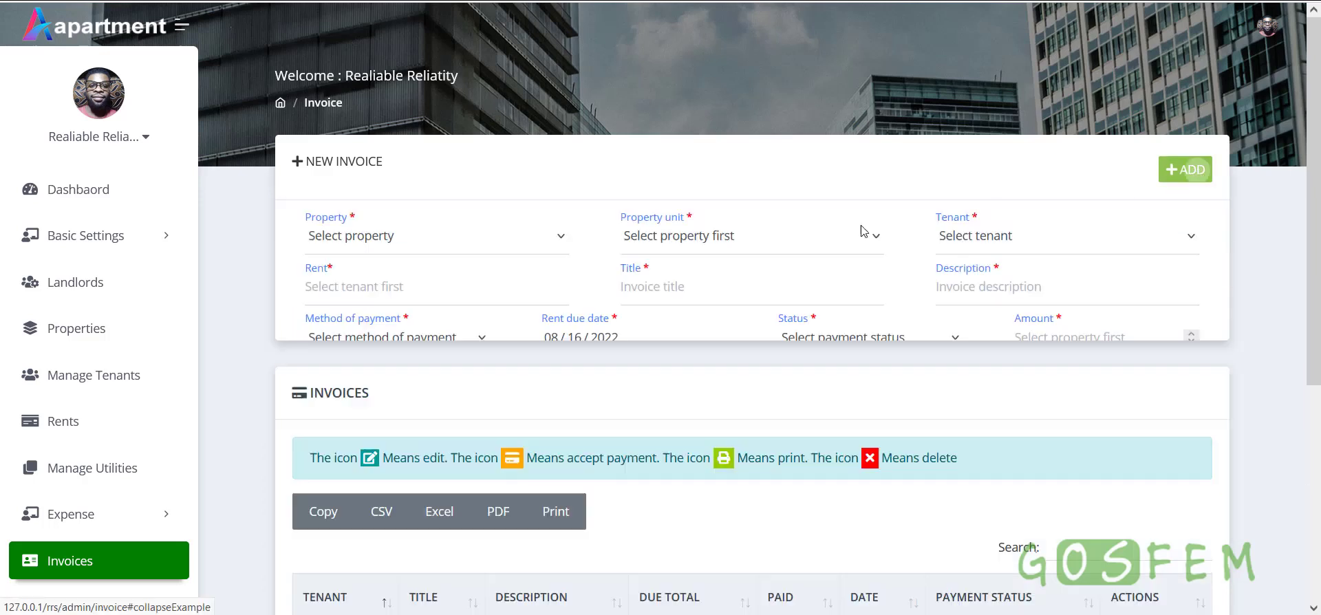
{"action": "left_click", "coordinate": [404, 234]}
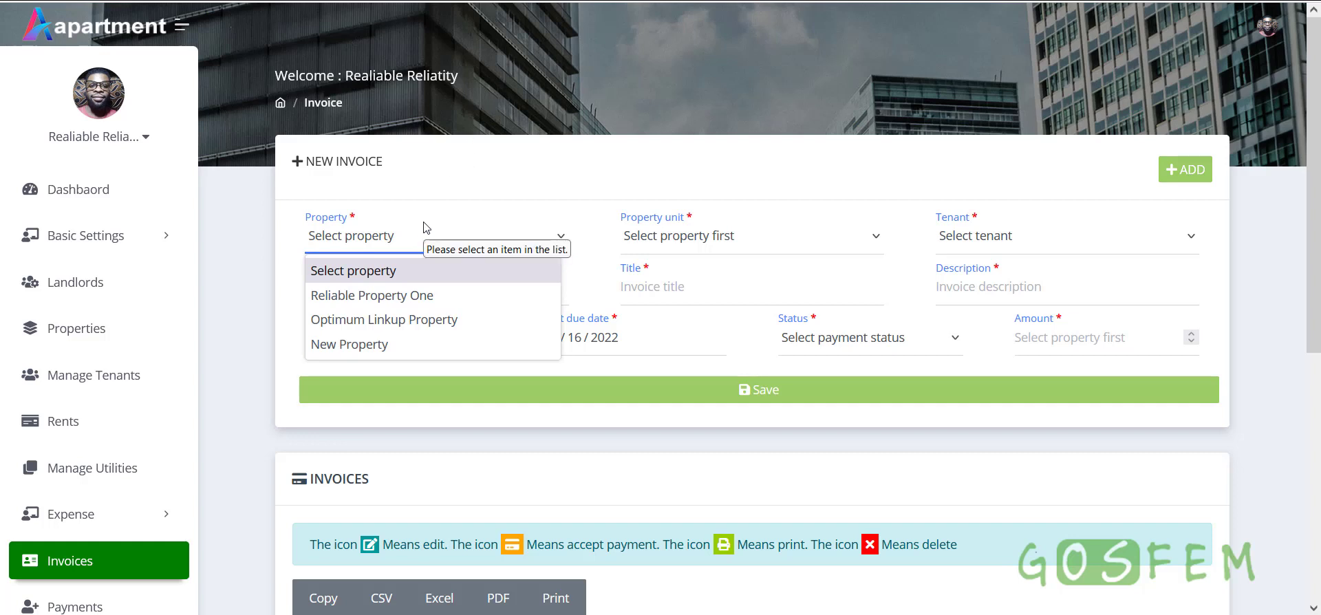
{"action": "left_click", "coordinate": [423, 227]}
{"action": "left_click", "coordinate": [85, 334]}
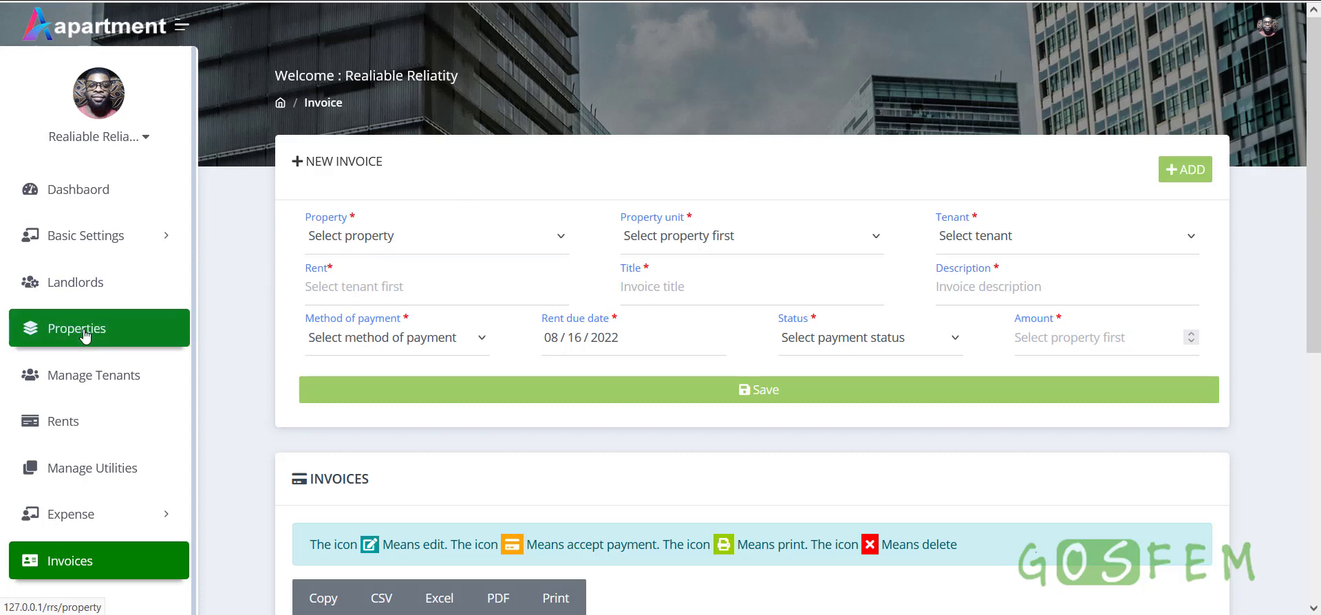
Find Flat A under New Property and check its Is Occupied status
{"action": "scroll", "coordinate": [663, 365], "scroll_direction": "down", "scroll_amount": 7}
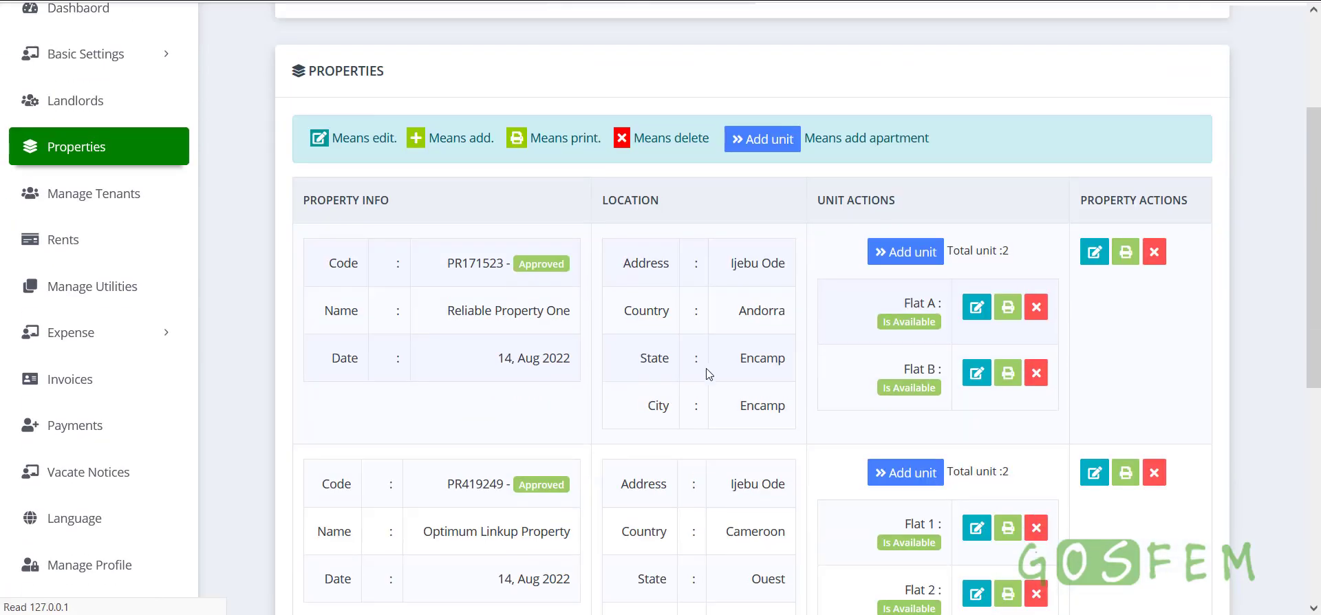
{"action": "scroll", "coordinate": [728, 398], "scroll_direction": "down", "scroll_amount": 3}
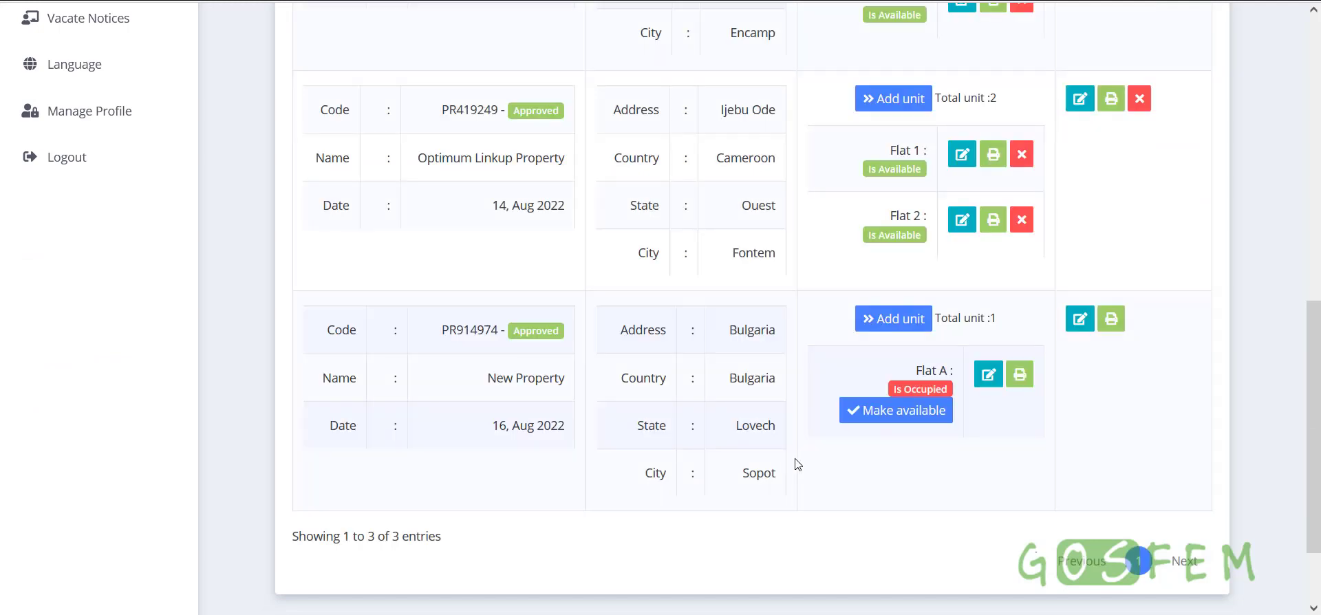
{"action": "scroll", "coordinate": [613, 438], "scroll_direction": "up", "scroll_amount": 4}
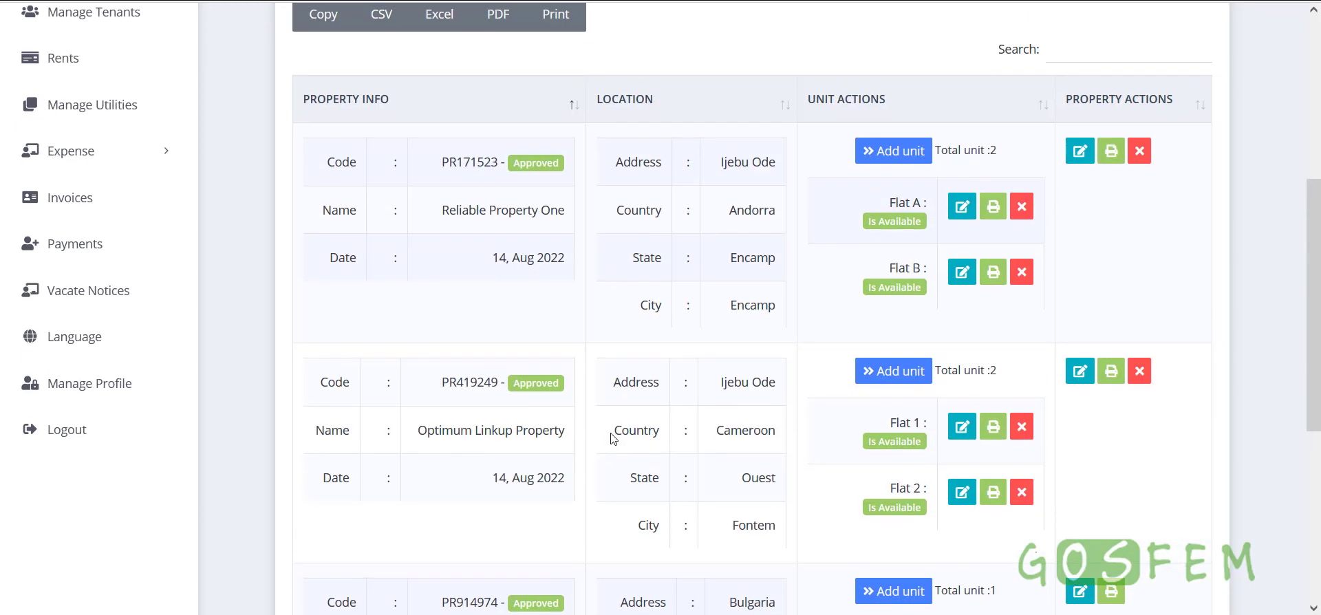
{"action": "scroll", "coordinate": [735, 430], "scroll_direction": "down", "scroll_amount": 4}
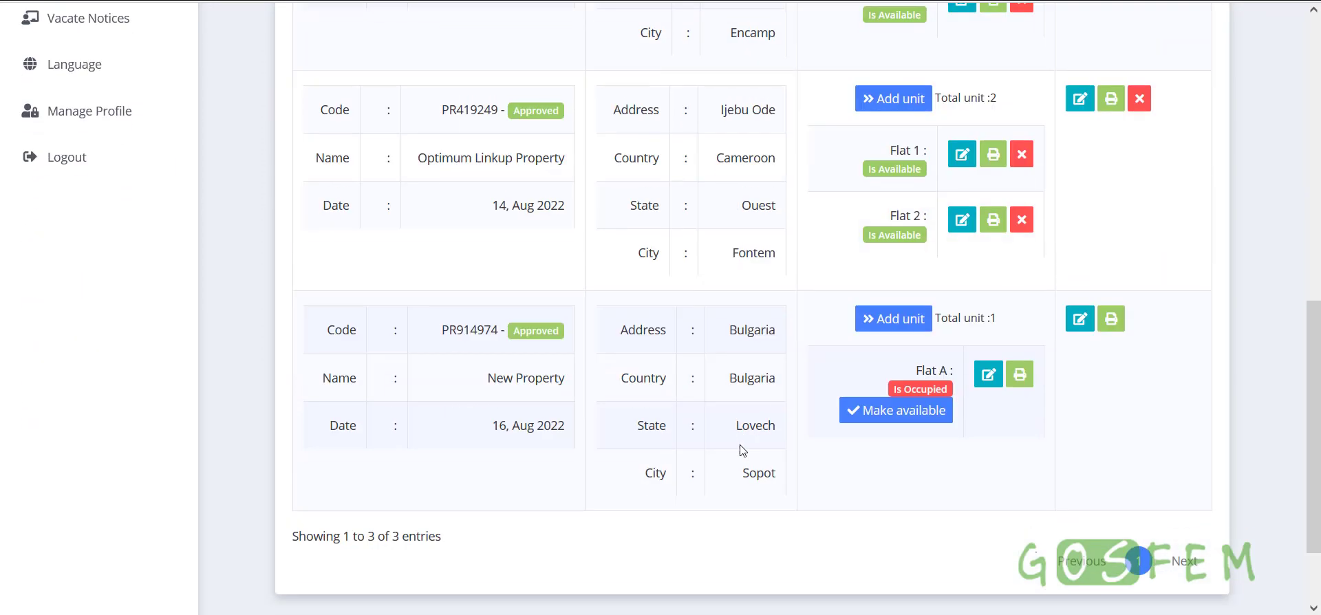
{"action": "scroll", "coordinate": [743, 451], "scroll_direction": "up", "scroll_amount": 5}
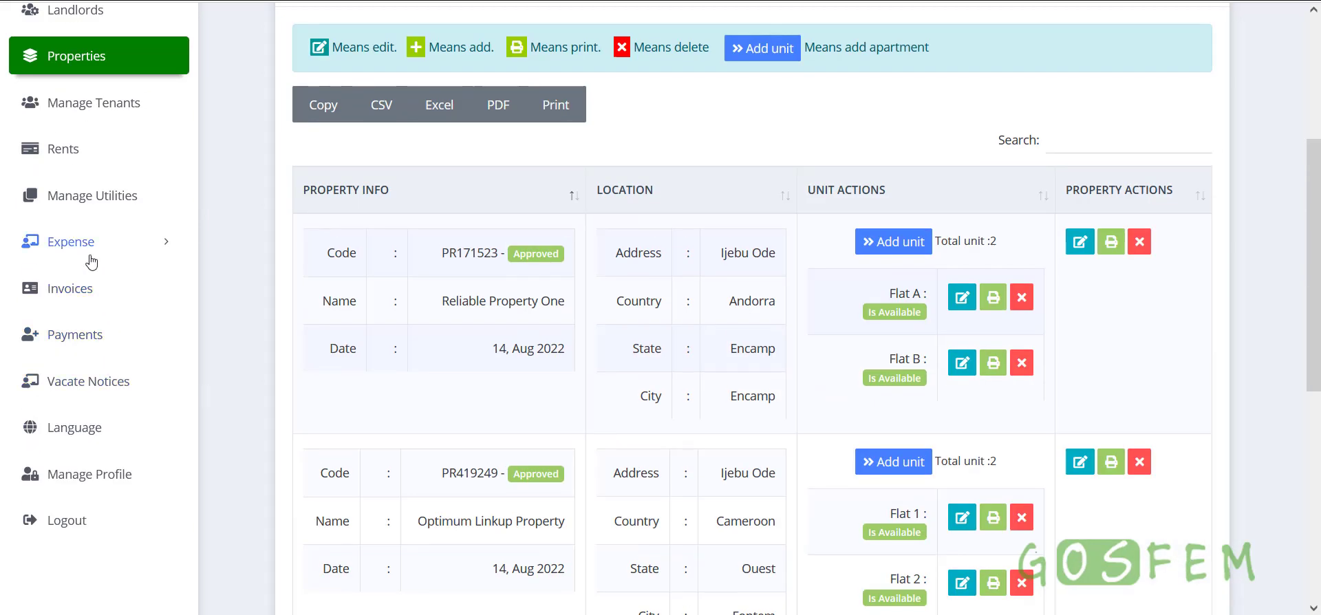
{"action": "scroll", "coordinate": [830, 397], "scroll_direction": "down", "scroll_amount": 3}
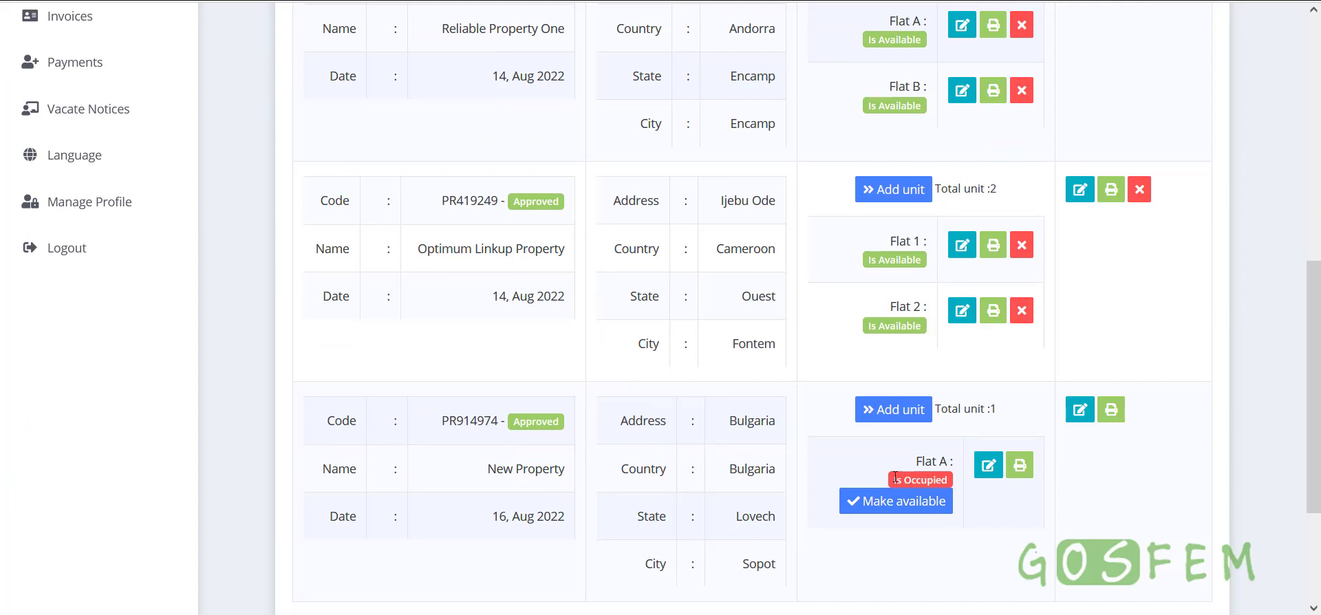
{"action": "left_click_drag", "start_coordinate": [895, 478], "coordinate": [945, 476]}
{"action": "left_click", "coordinate": [942, 476]}
Try Make available on Flat A, cancel the confirmation, and return to Invoices
{"action": "scroll", "coordinate": [1135, 492], "scroll_direction": "down", "scroll_amount": 2}
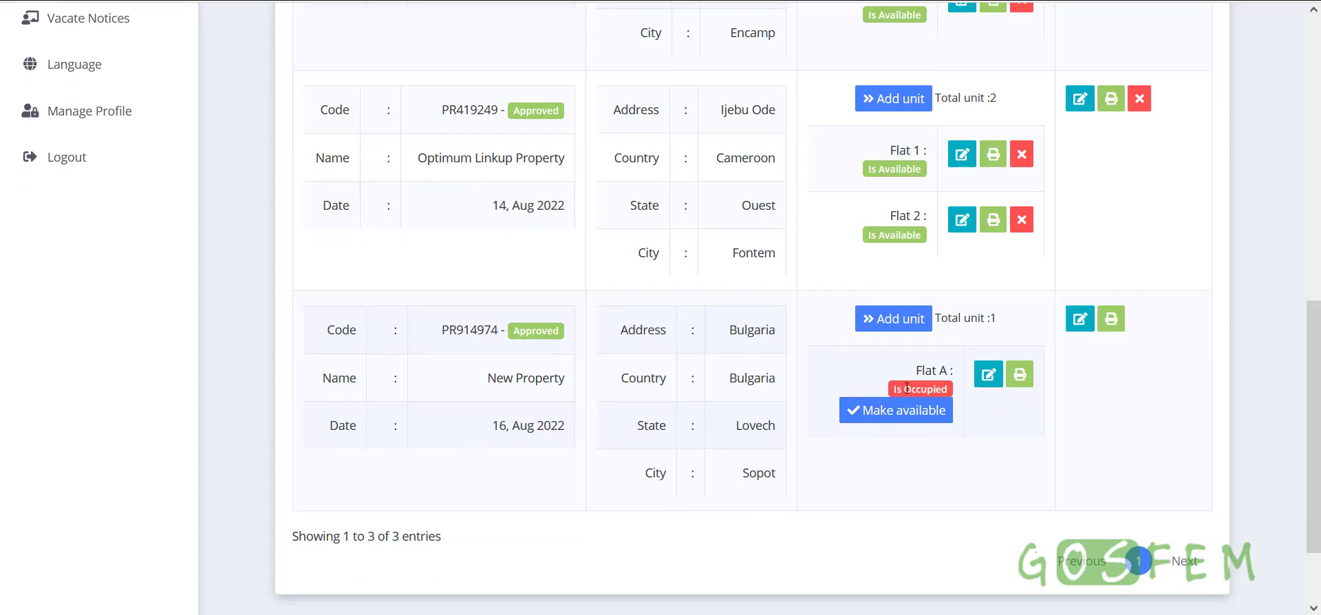
{"action": "scroll", "coordinate": [1156, 413], "scroll_direction": "up", "scroll_amount": 3}
{"action": "scroll", "coordinate": [1156, 386], "scroll_direction": "down", "scroll_amount": 1}
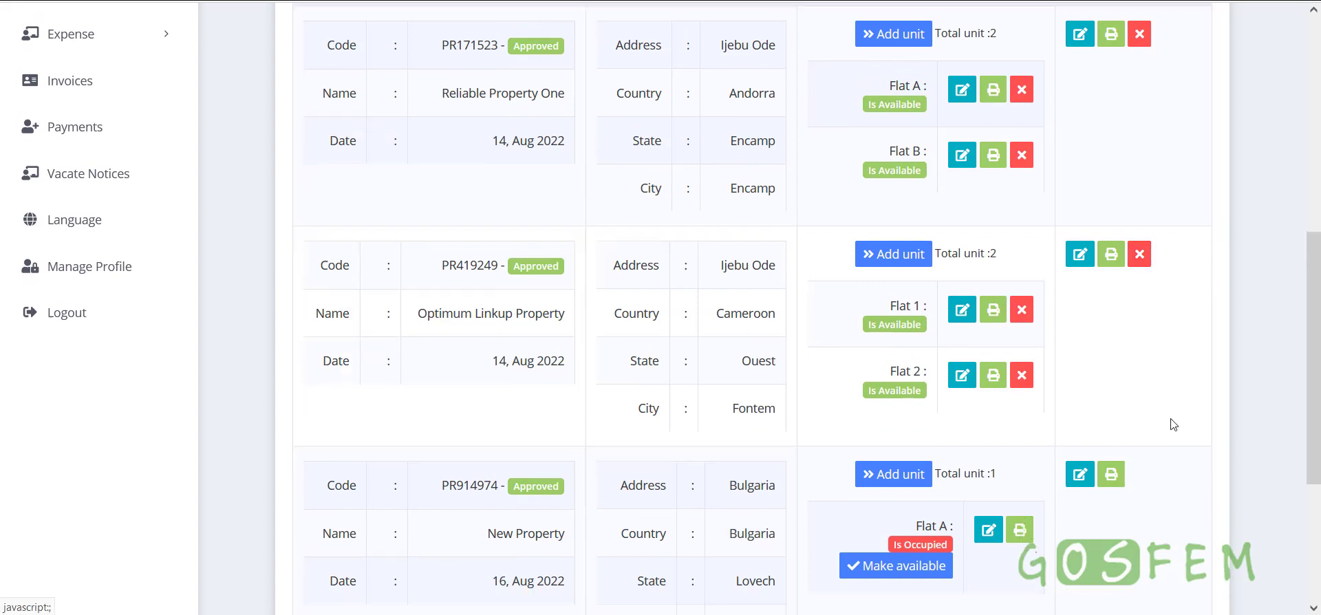
{"action": "scroll", "coordinate": [1138, 436], "scroll_direction": "down", "scroll_amount": 2}
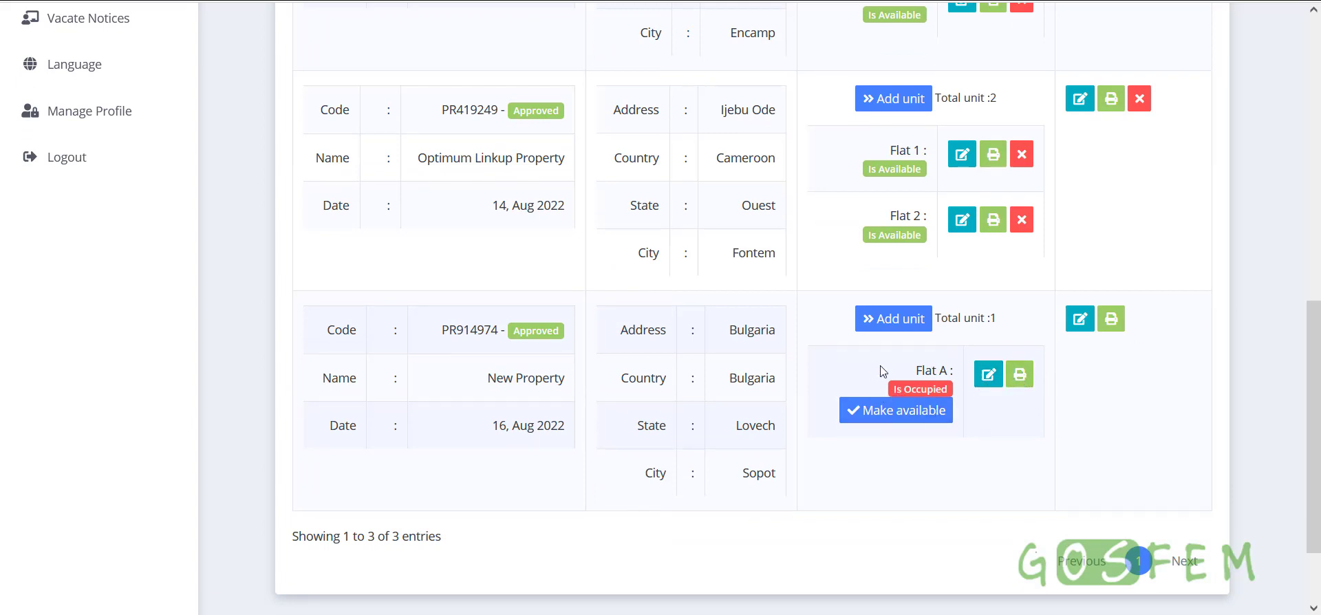
{"action": "left_click_drag", "start_coordinate": [880, 369], "coordinate": [969, 421]}
{"action": "left_click", "coordinate": [1005, 426]}
{"action": "left_click", "coordinate": [906, 416]}
{"action": "left_click", "coordinate": [757, 361]}
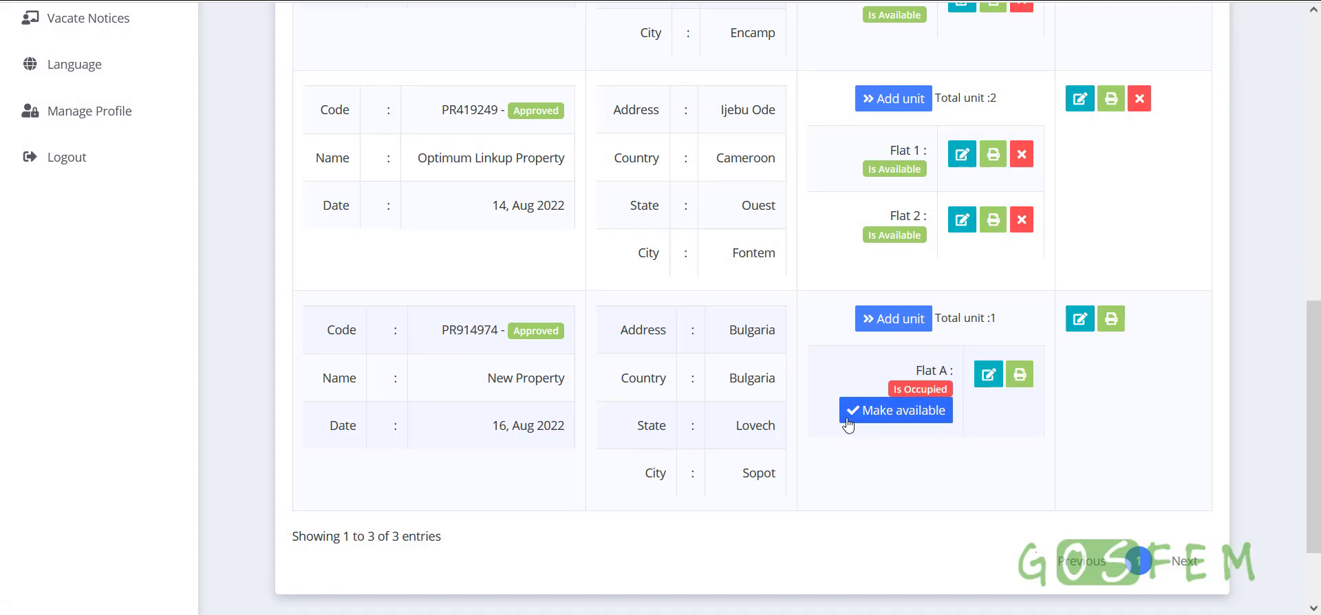
{"action": "scroll", "coordinate": [616, 391], "scroll_direction": "up", "scroll_amount": 4}
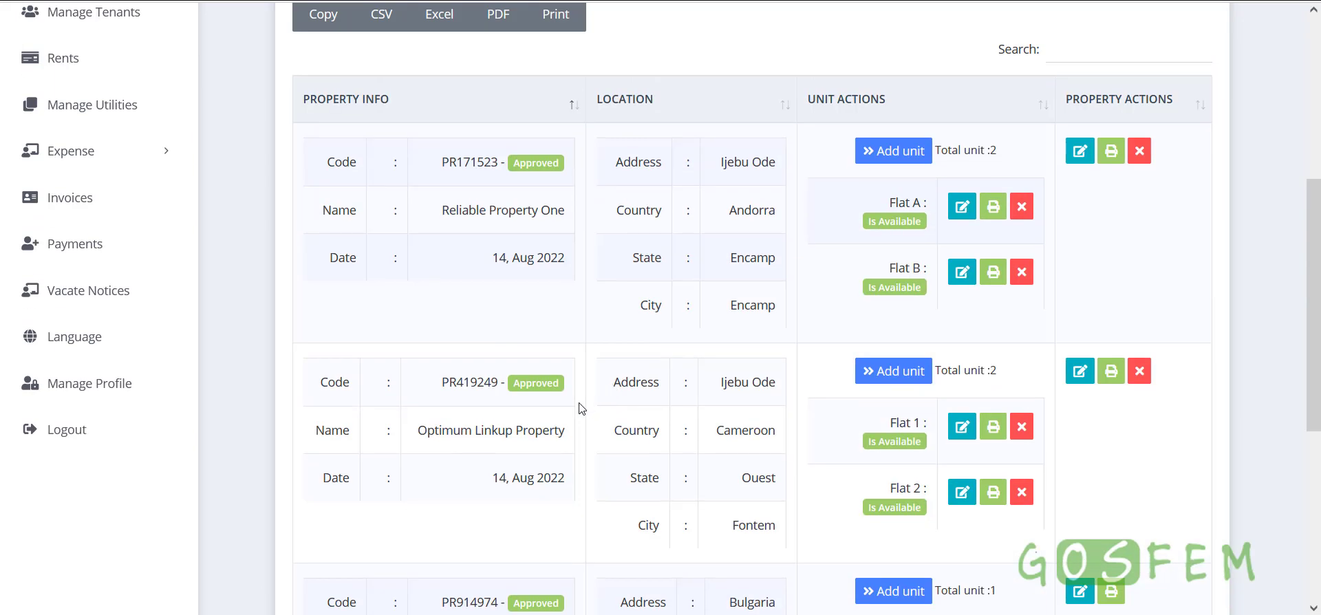
{"action": "left_click", "coordinate": [69, 197]}
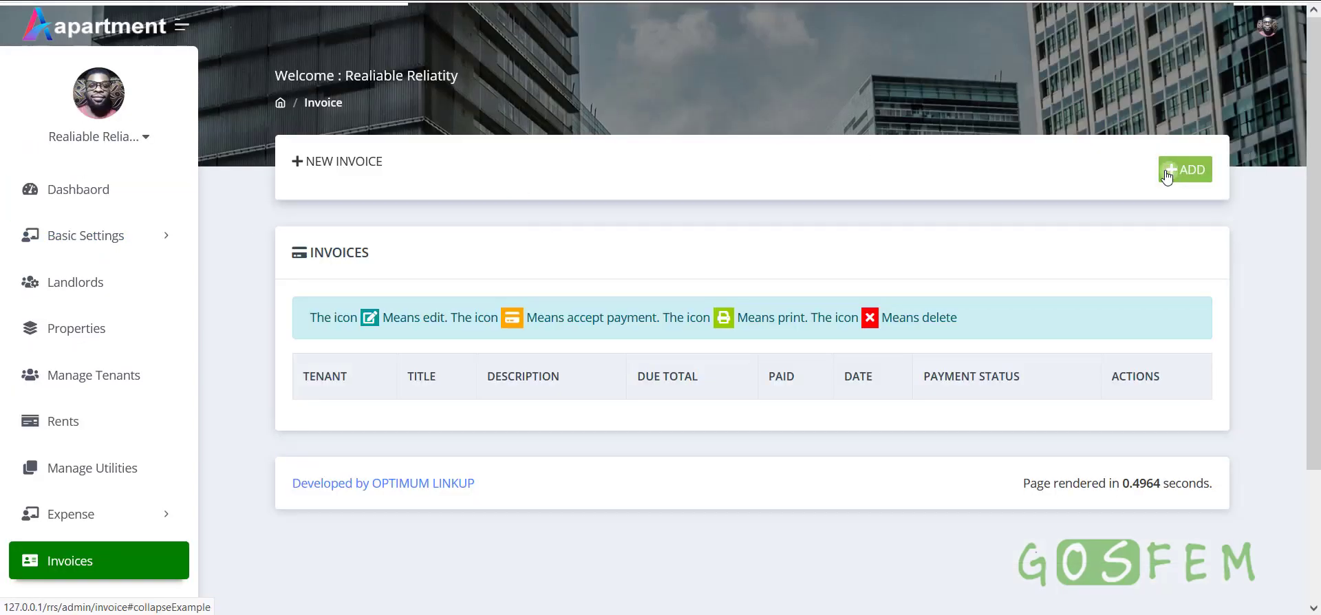
Start a new invoice for New Property with the occupied Flat A as the unit
{"action": "left_click", "coordinate": [1168, 172]}
{"action": "left_click", "coordinate": [463, 242]}
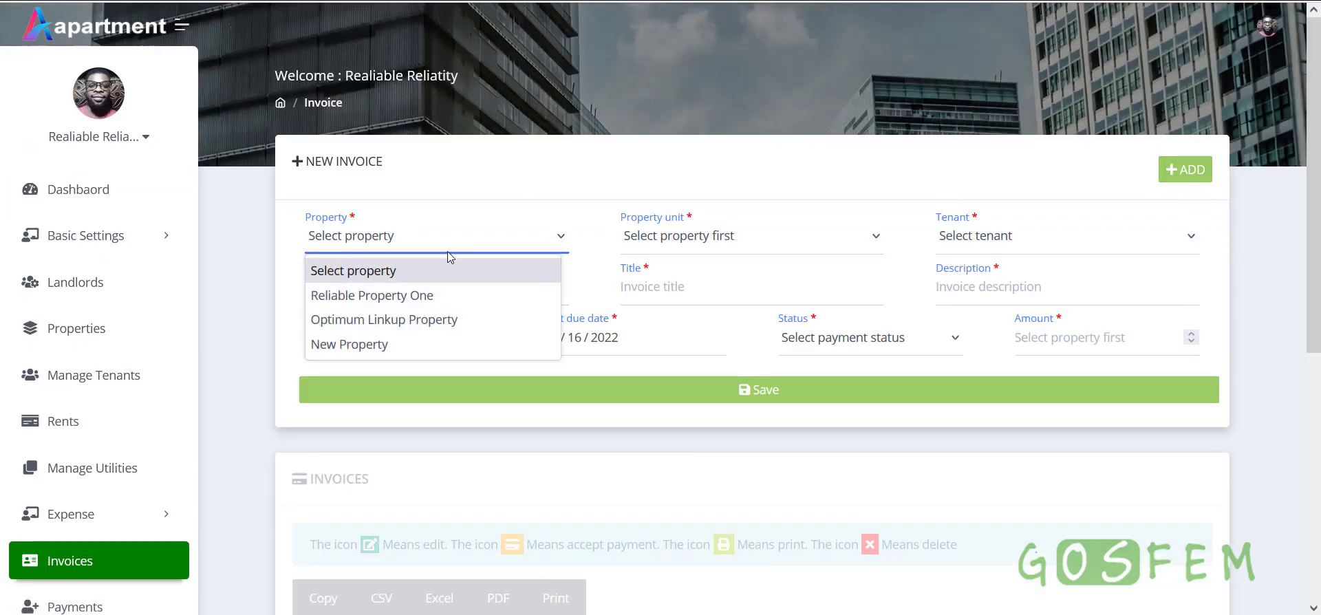
{"action": "left_click", "coordinate": [473, 184]}
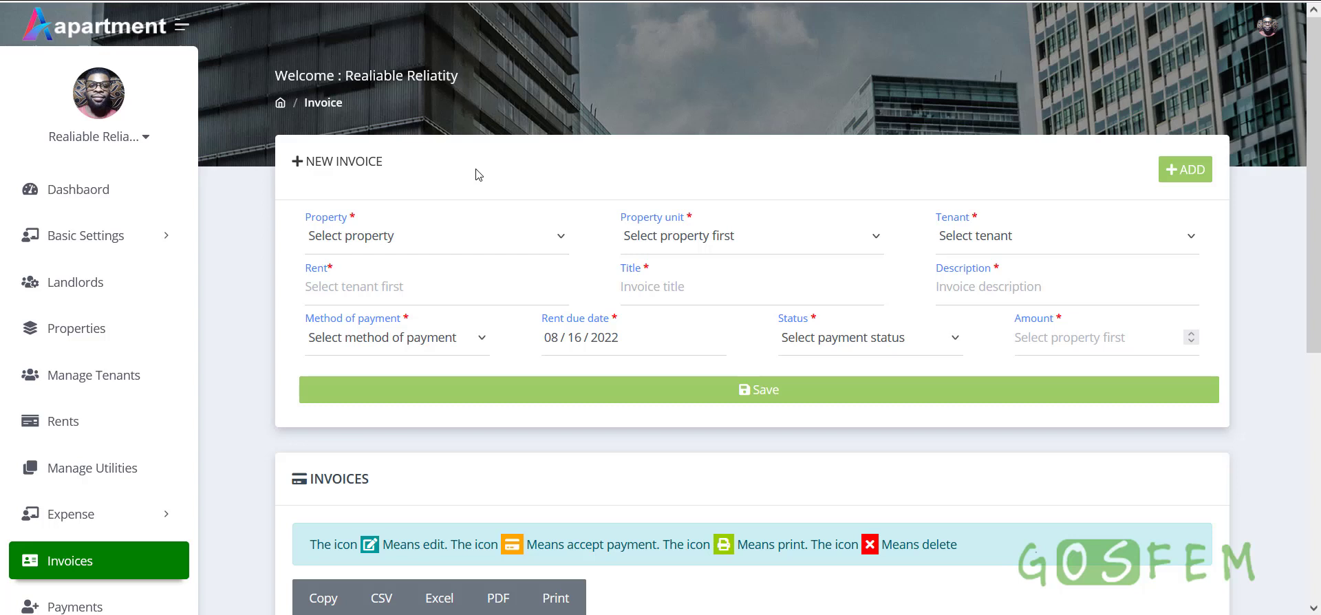
{"action": "left_click", "coordinate": [405, 252]}
{"action": "left_click", "coordinate": [376, 346]}
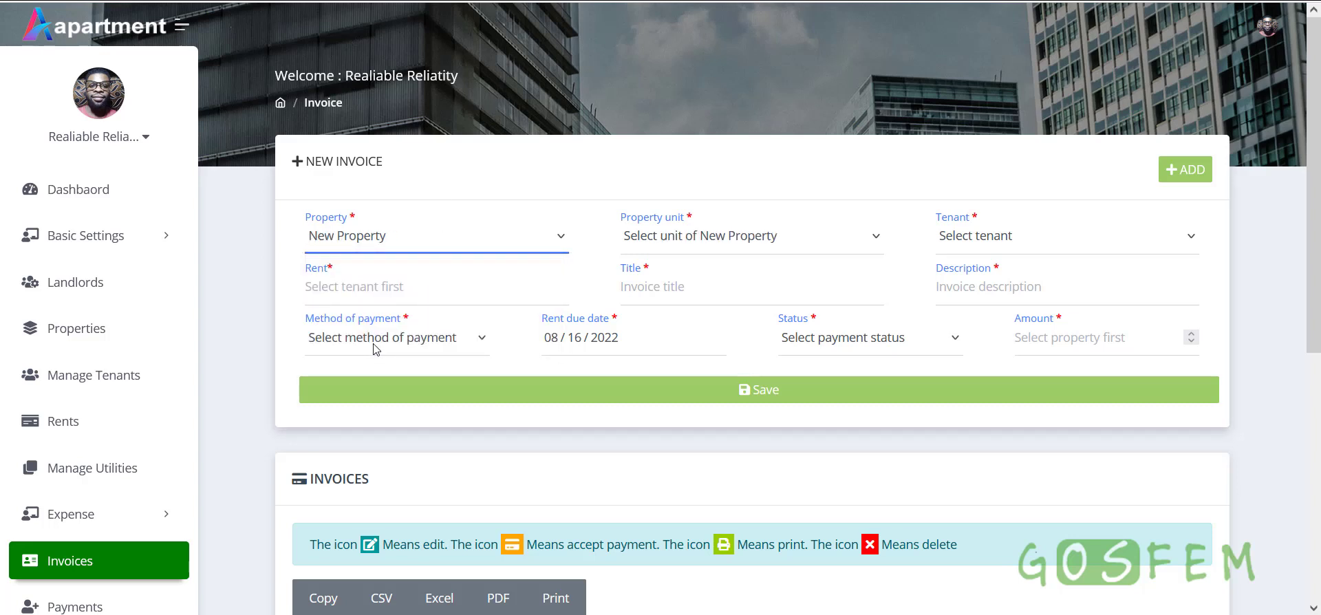
{"action": "left_click", "coordinate": [685, 238]}
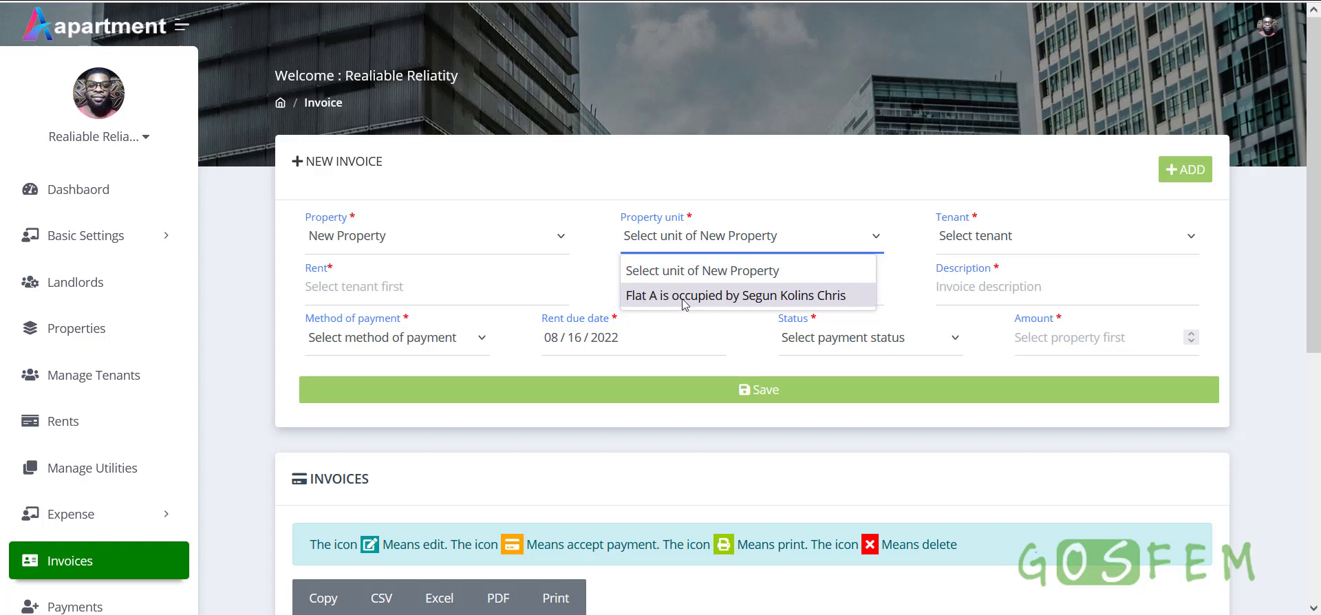
{"action": "left_click", "coordinate": [783, 302]}
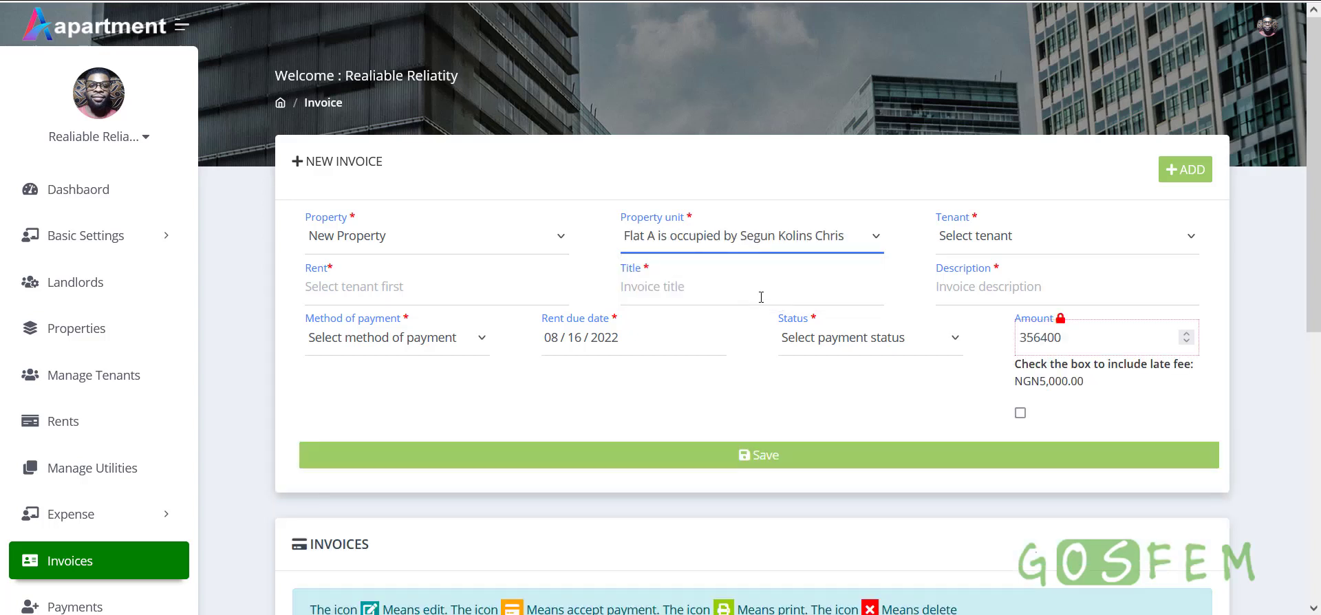
Check units for Reliable Property One and Optimum Linkup Property, finding none available
{"action": "left_click", "coordinate": [461, 248]}
{"action": "left_click", "coordinate": [372, 296]}
{"action": "left_click", "coordinate": [678, 246]}
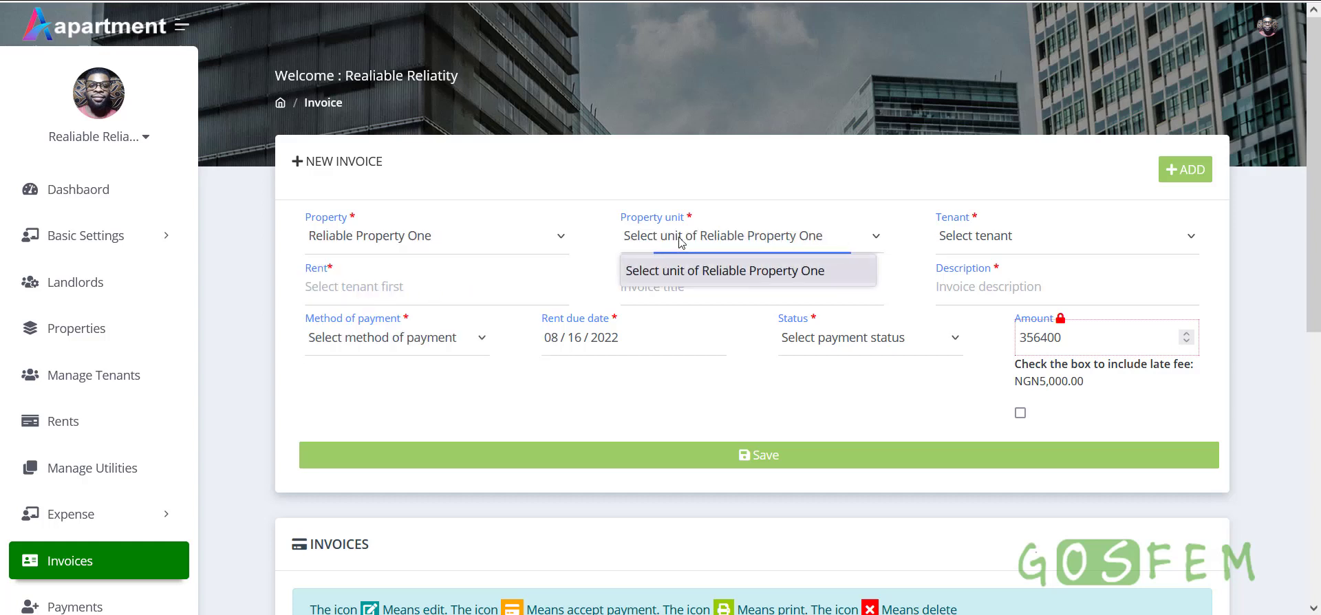
{"action": "left_click", "coordinate": [415, 242]}
{"action": "left_click", "coordinate": [386, 318]}
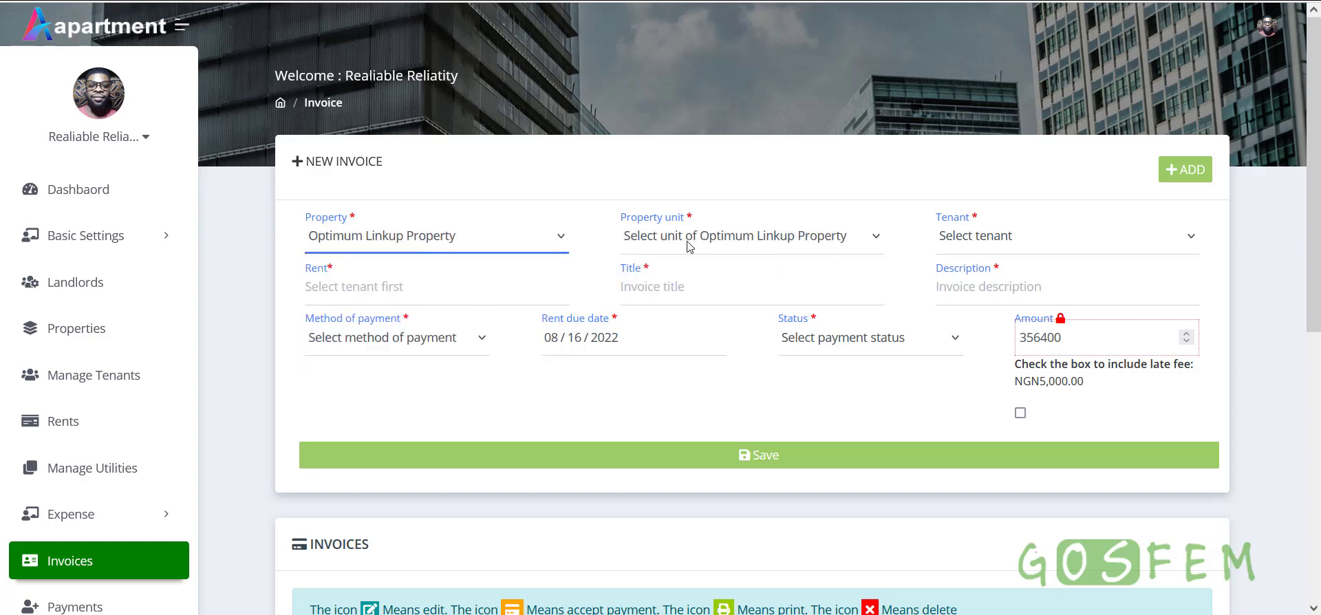
{"action": "left_click", "coordinate": [689, 246]}
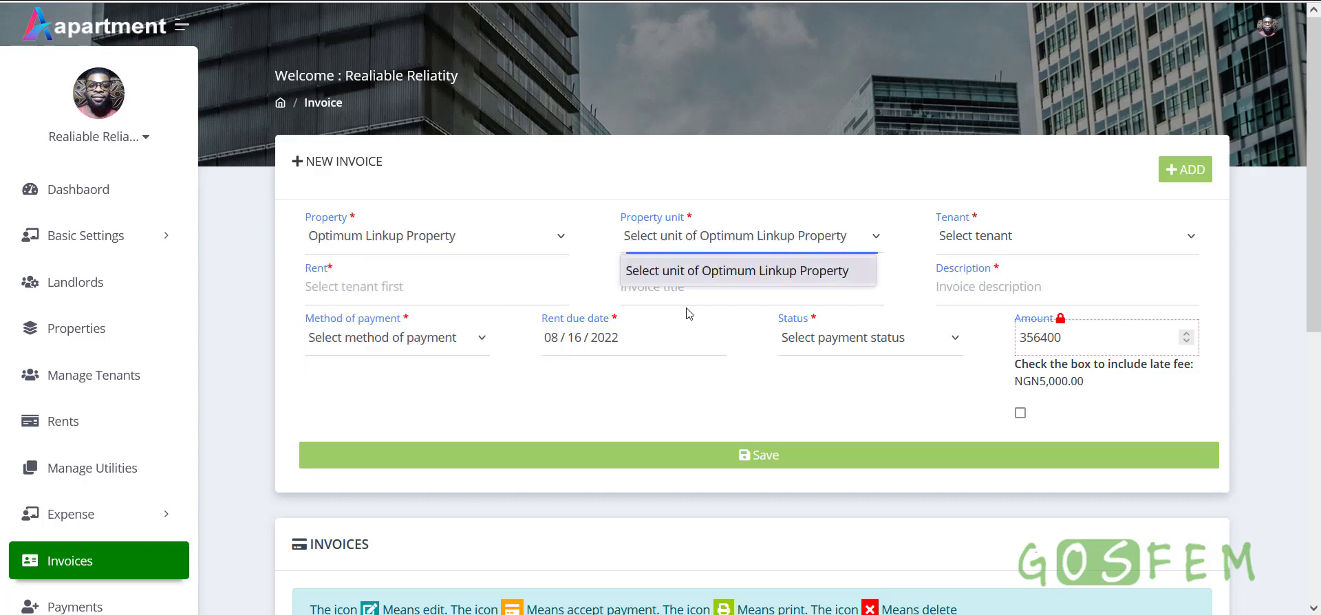
{"action": "left_click", "coordinate": [429, 245]}
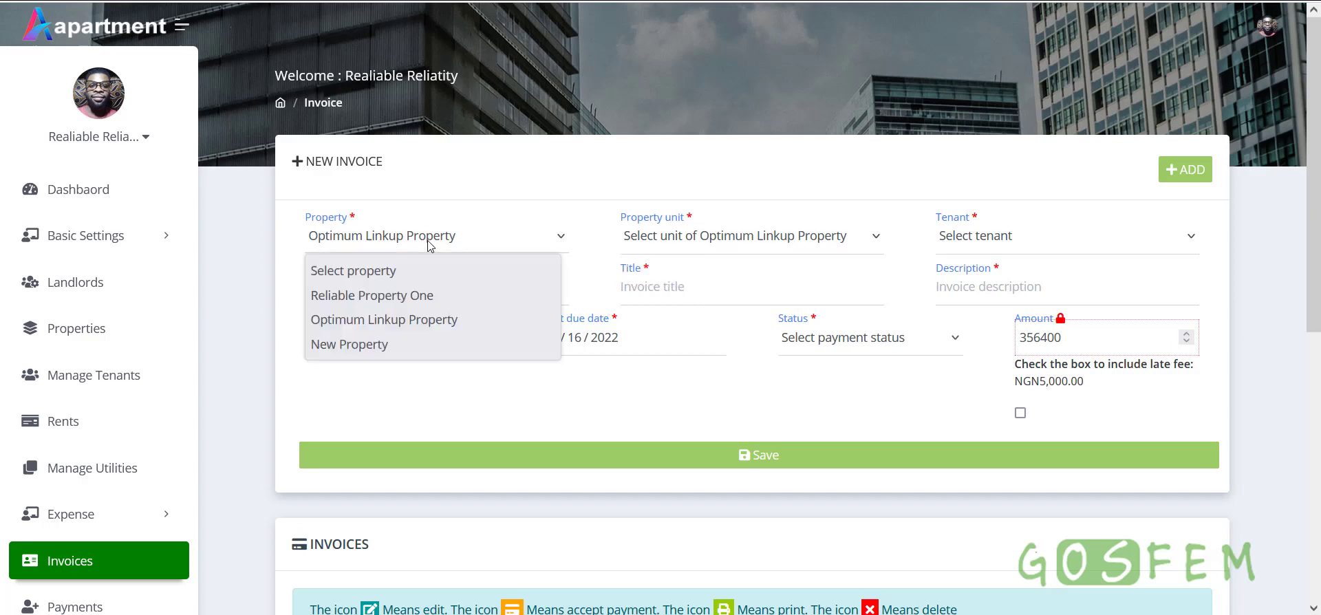
{"action": "left_click", "coordinate": [378, 297]}
{"action": "left_click", "coordinate": [705, 246]}
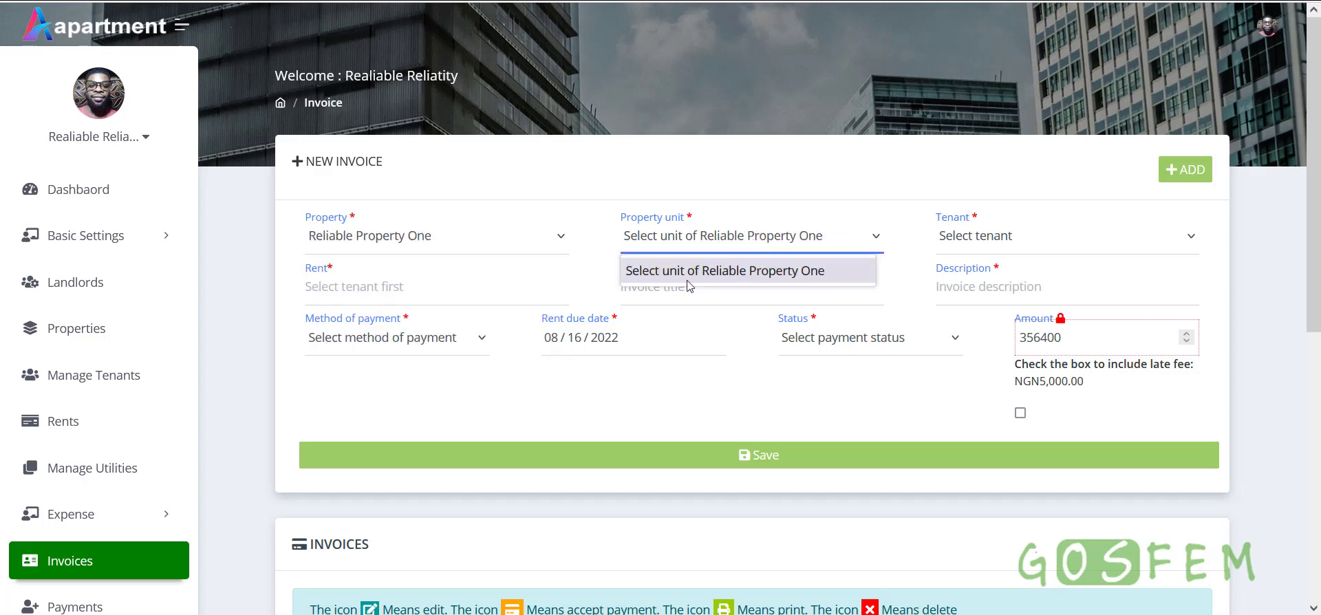
{"action": "left_click", "coordinate": [706, 391]}
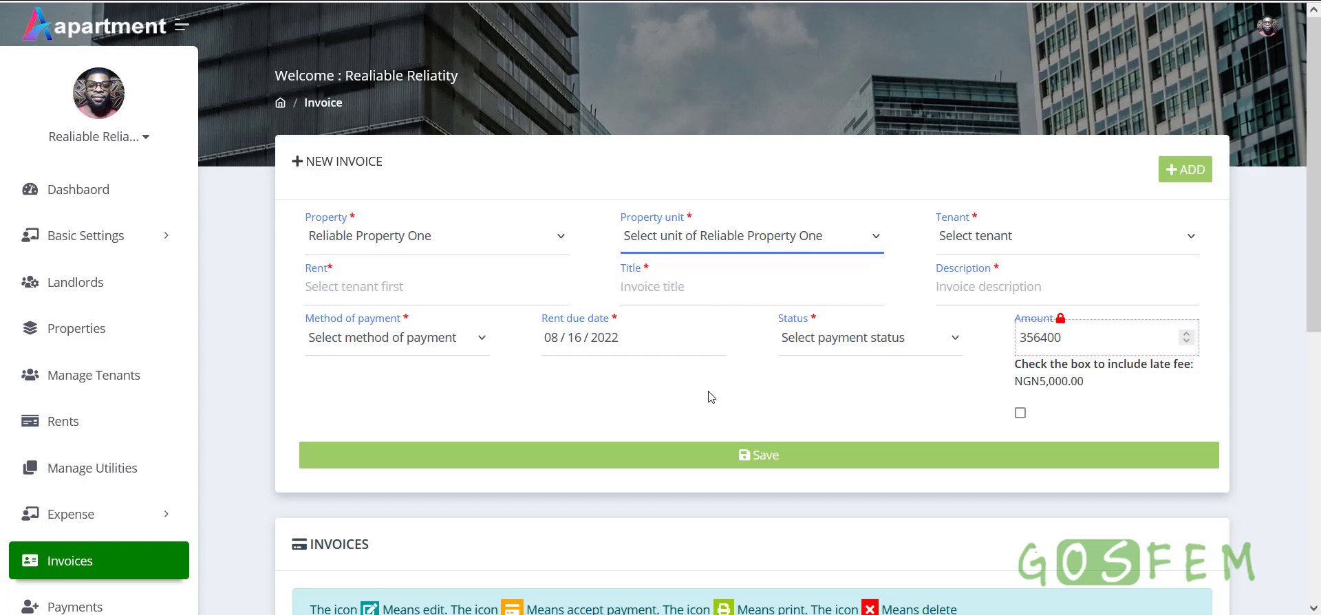
{"action": "left_click", "coordinate": [718, 240]}
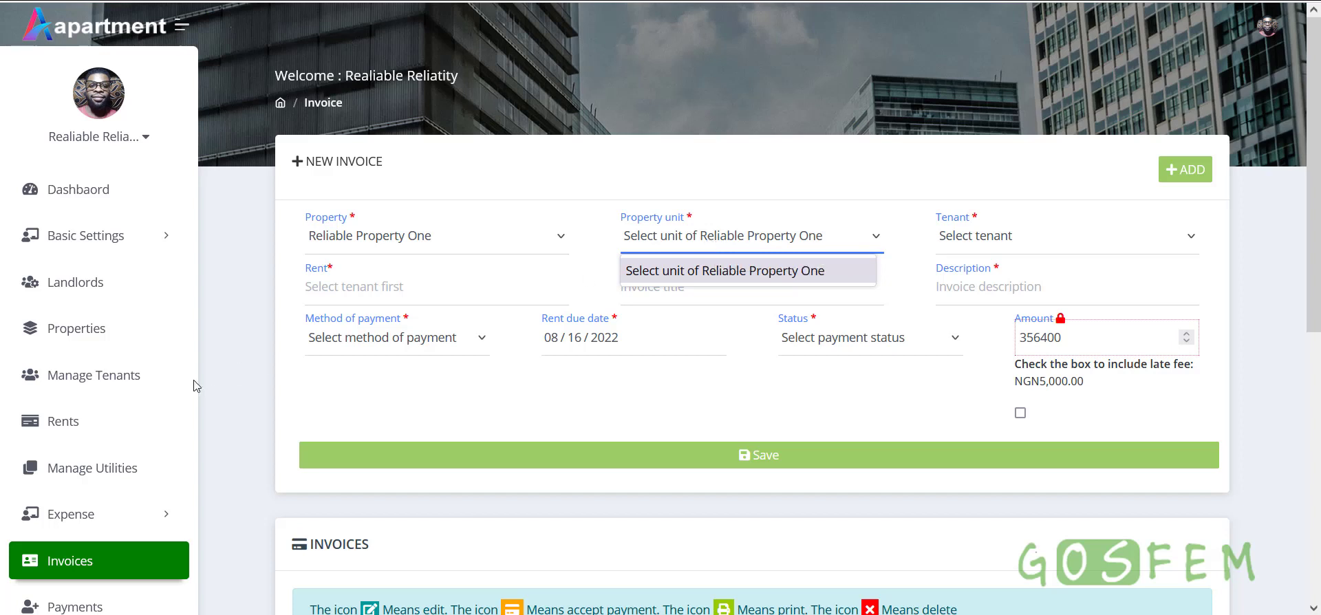
{"action": "left_click", "coordinate": [110, 342]}
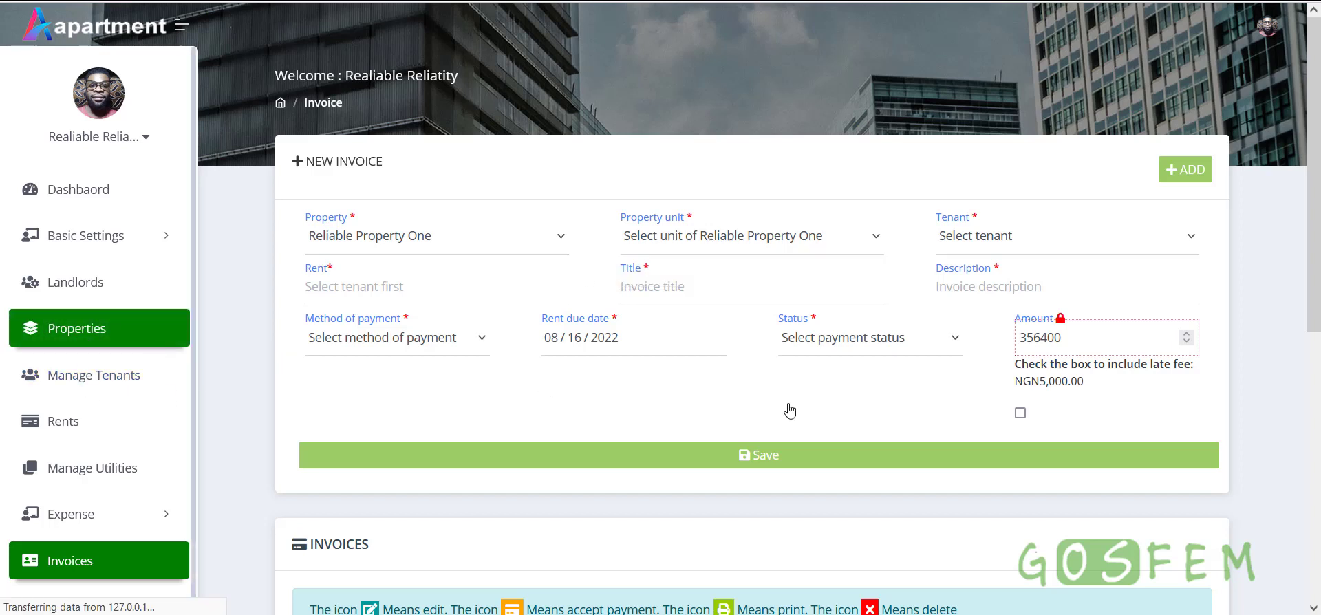
Scroll the Properties table to check unit statuses, then return to the Invoices page
{"action": "scroll", "coordinate": [997, 357], "scroll_direction": "down", "scroll_amount": 3}
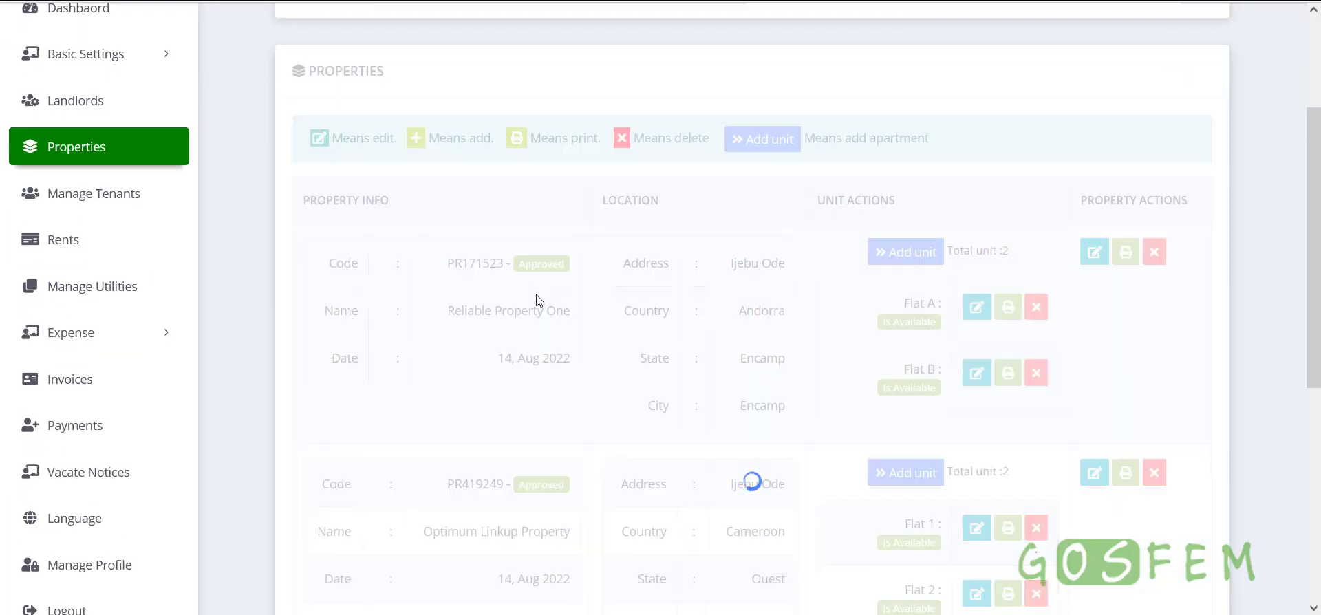
{"action": "scroll", "coordinate": [942, 378], "scroll_direction": "down", "scroll_amount": 1}
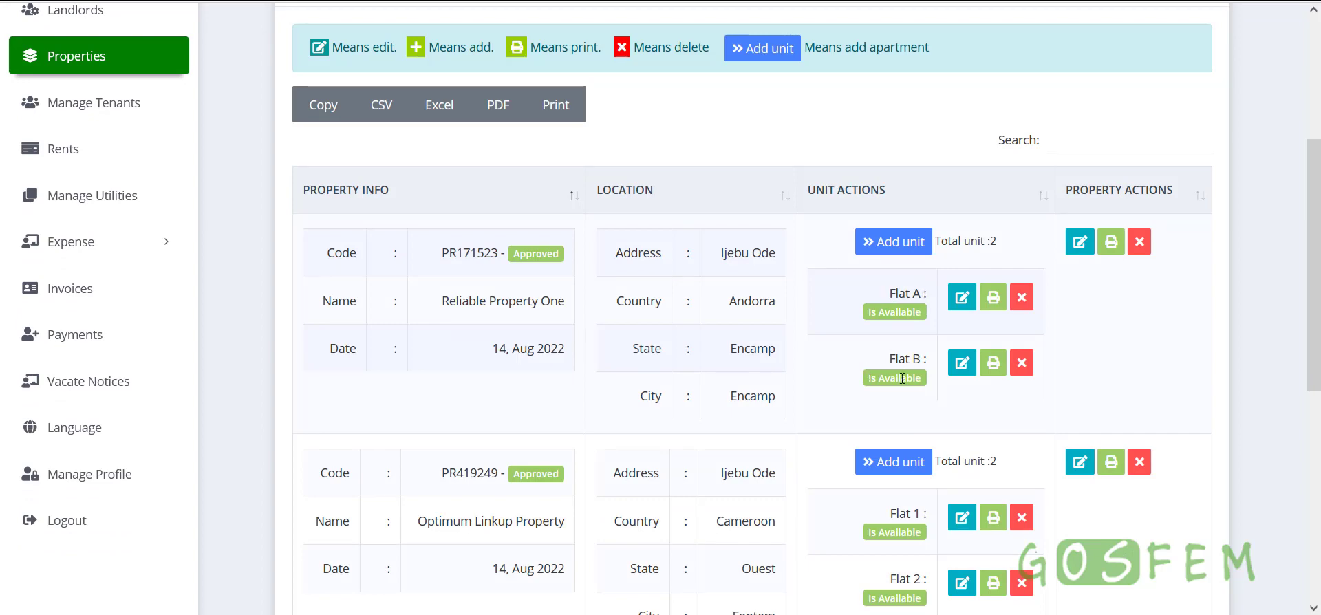
{"action": "scroll", "coordinate": [903, 409], "scroll_direction": "down", "scroll_amount": 3}
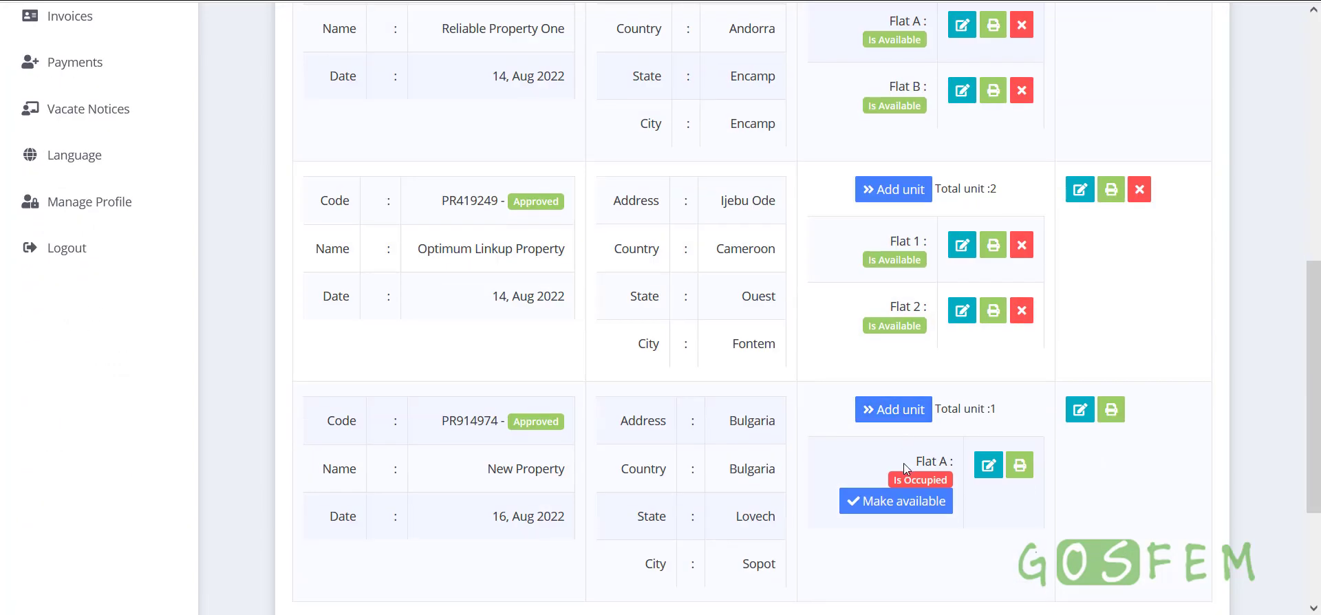
{"action": "scroll", "coordinate": [903, 463], "scroll_direction": "up", "scroll_amount": 1}
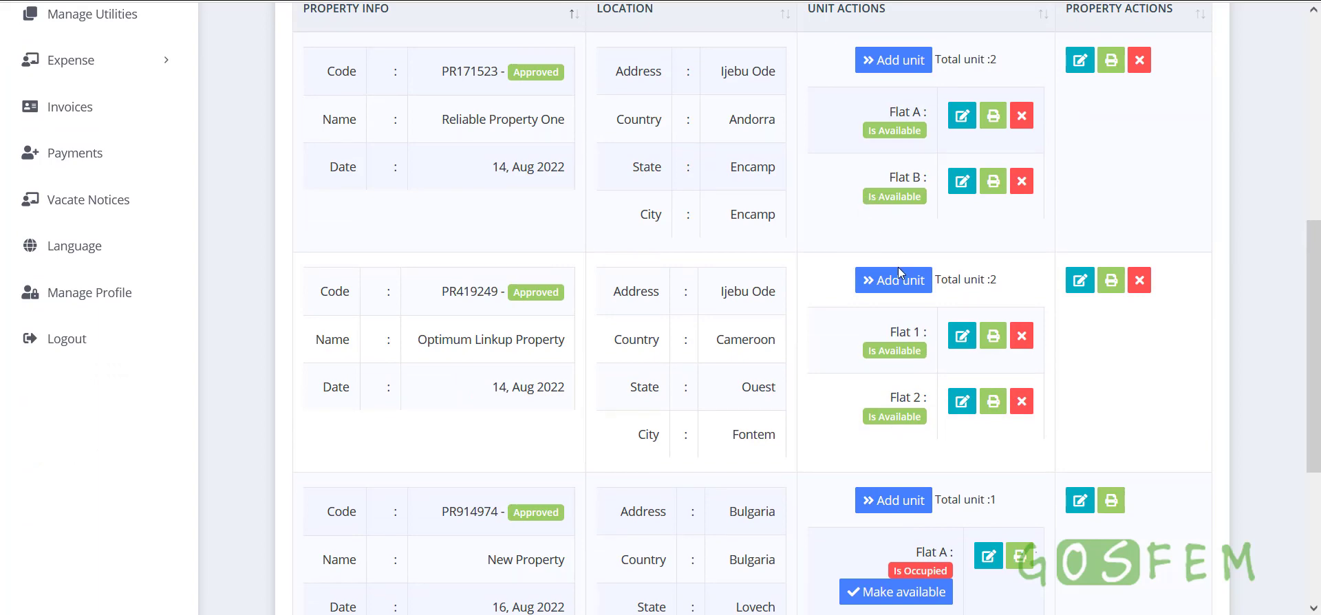
{"action": "scroll", "coordinate": [898, 267], "scroll_direction": "down", "scroll_amount": 3}
{"action": "scroll", "coordinate": [894, 344], "scroll_direction": "up", "scroll_amount": 3}
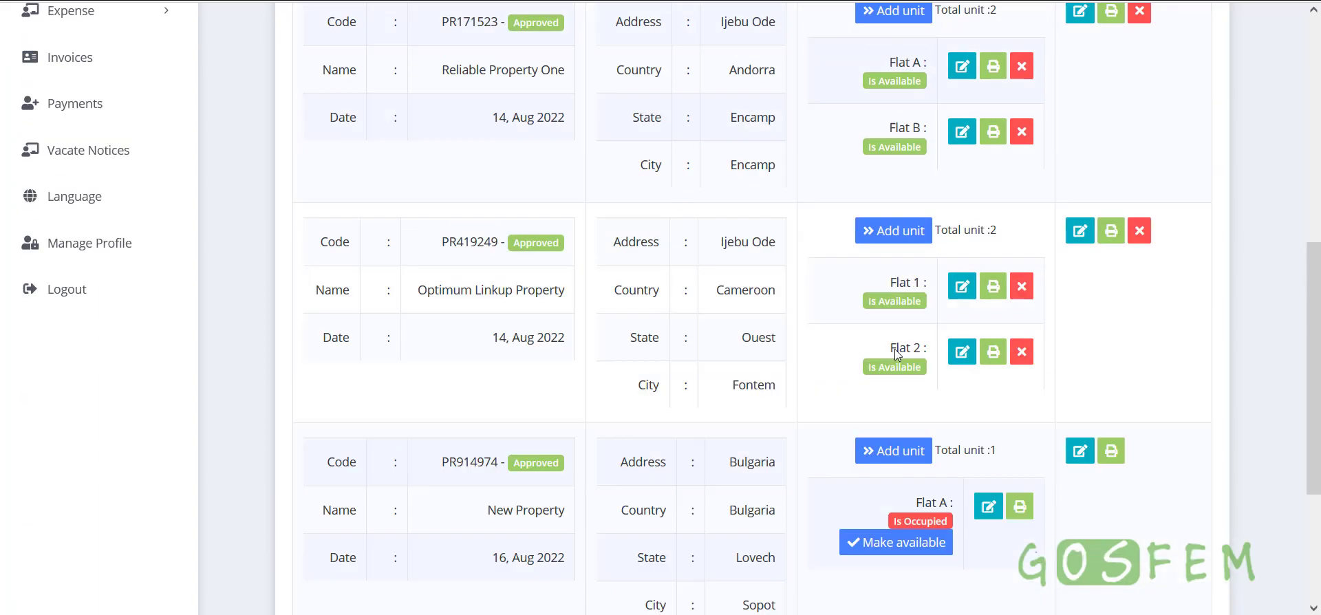
{"action": "scroll", "coordinate": [895, 349], "scroll_direction": "up", "scroll_amount": 5}
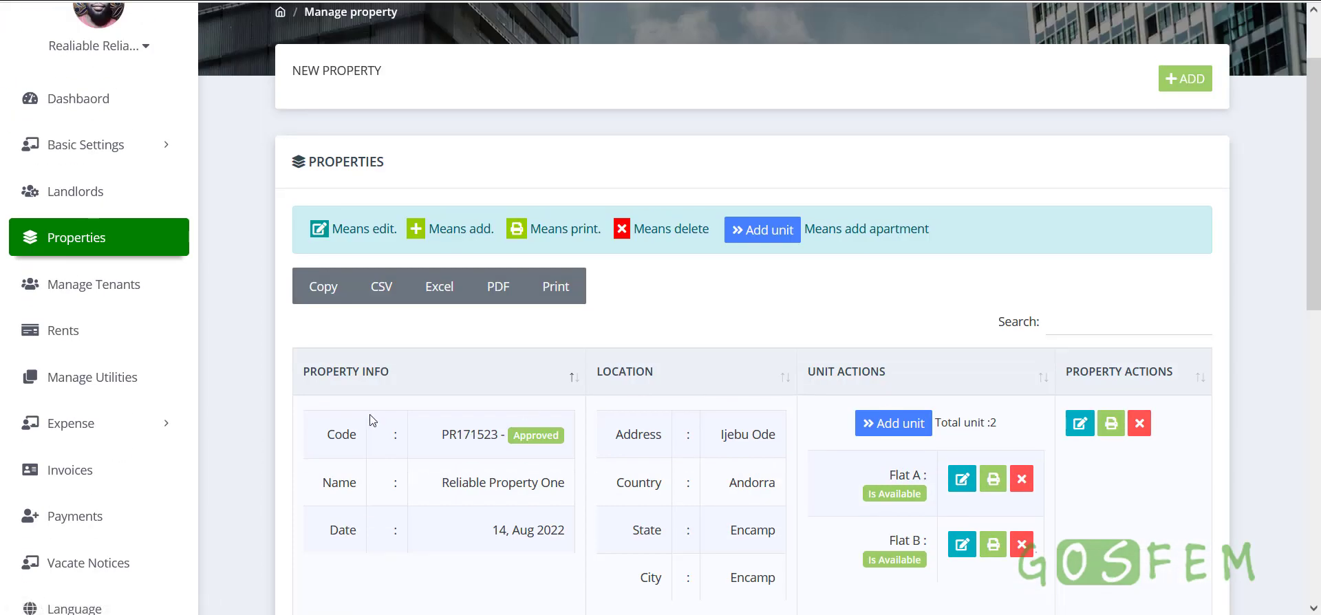
{"action": "scroll", "coordinate": [369, 419], "scroll_direction": "down", "scroll_amount": 1}
{"action": "left_click", "coordinate": [69, 379]}
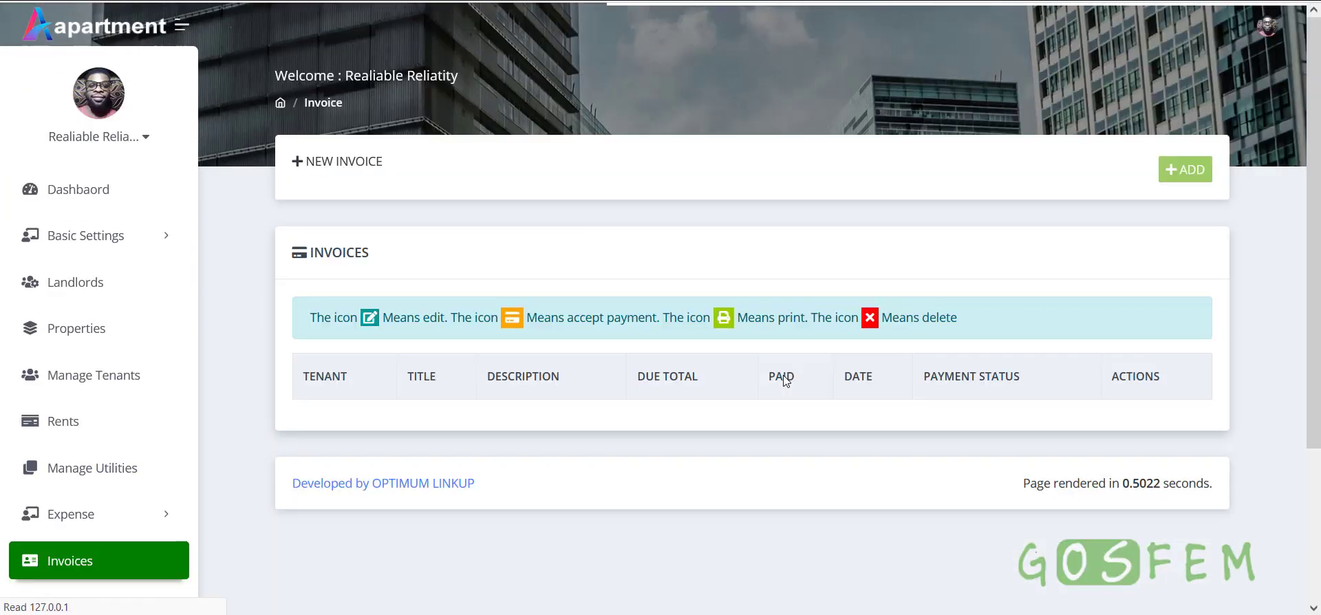
Start a new invoice for New Property, unit Flat A, bringing up the 356400 amount
{"action": "left_click", "coordinate": [1184, 170]}
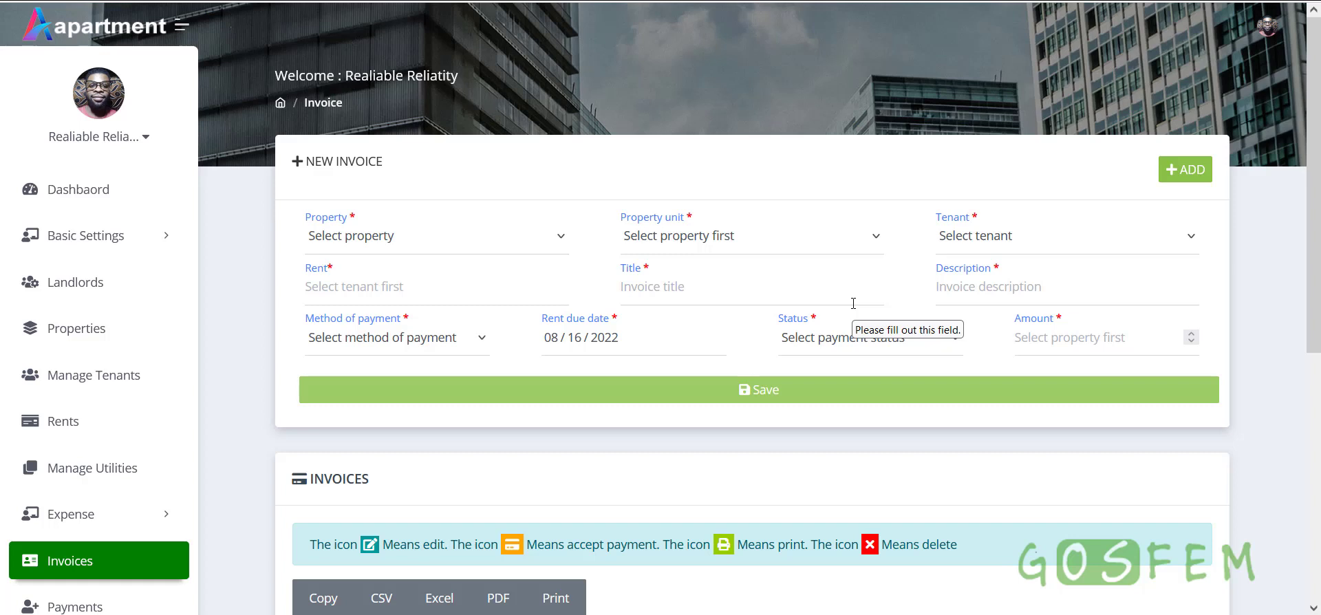
{"action": "left_click", "coordinate": [423, 242]}
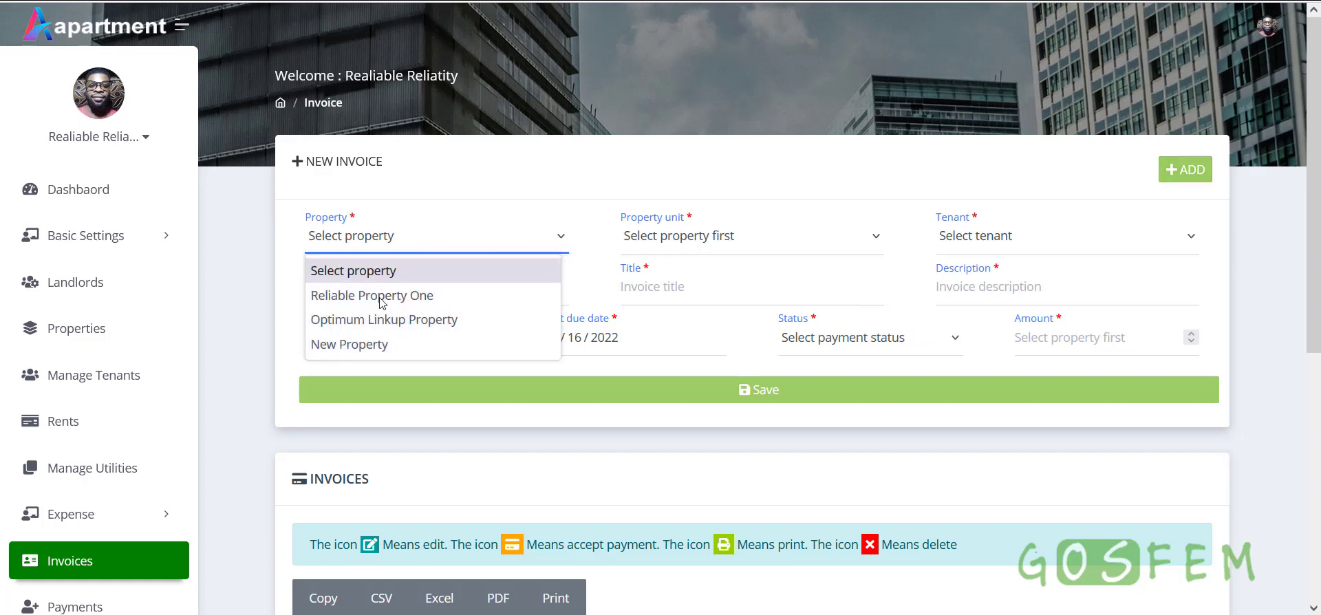
{"action": "left_click", "coordinate": [370, 342]}
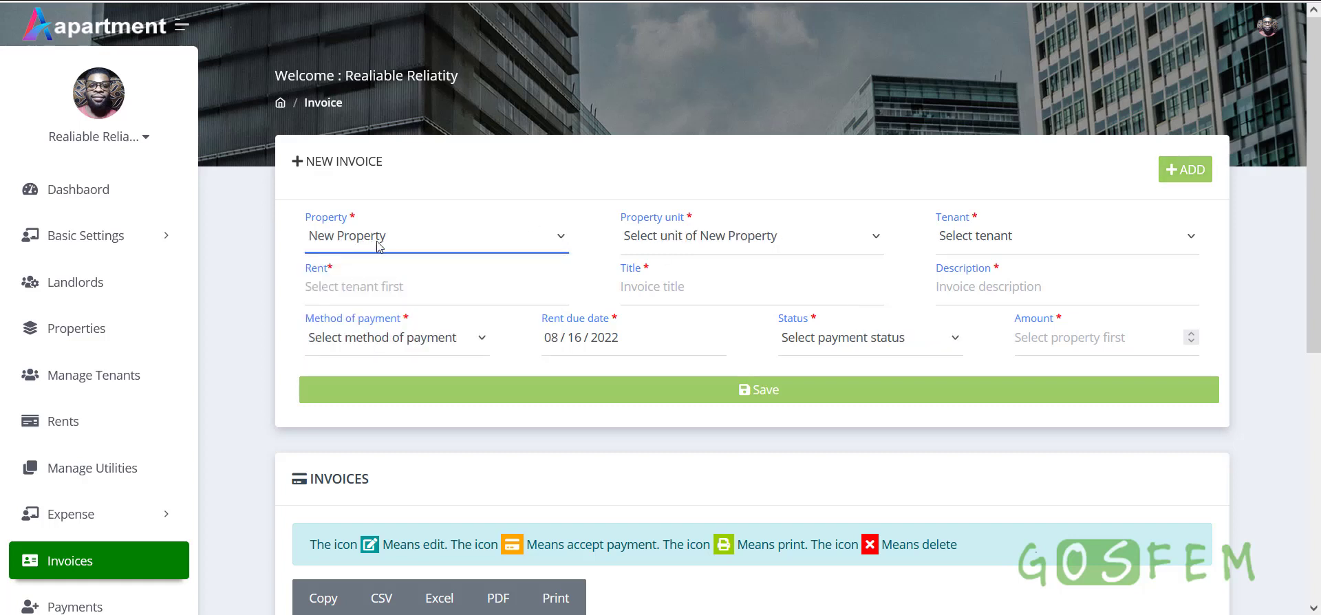
{"action": "left_click", "coordinate": [677, 233]}
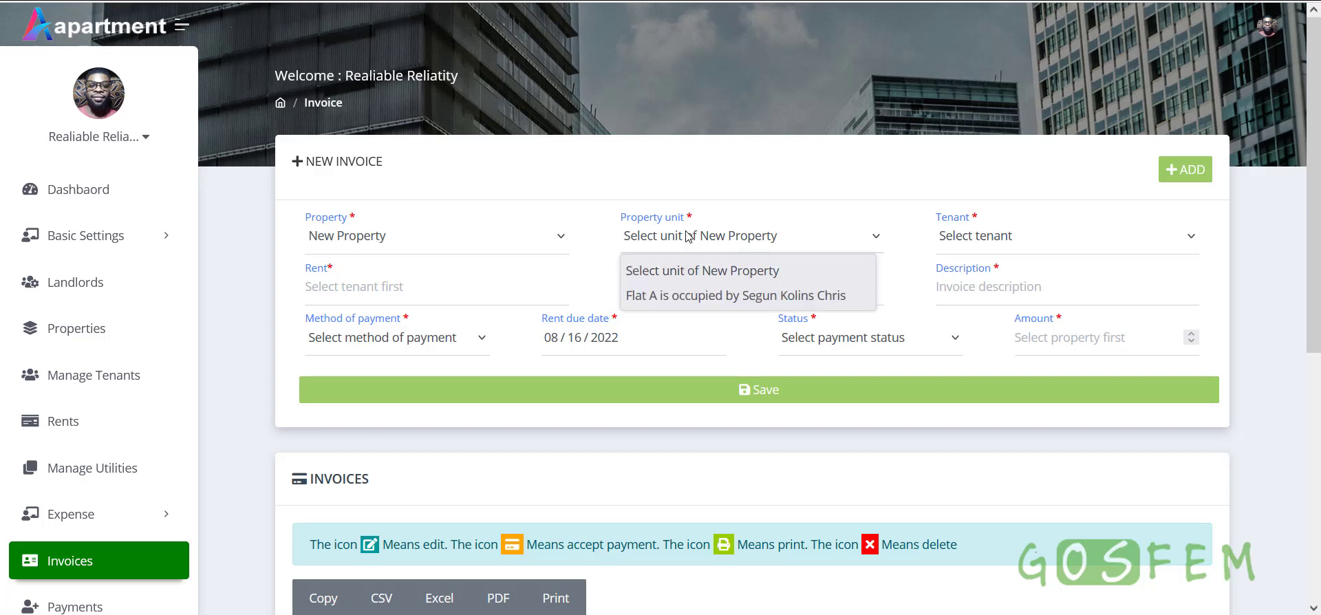
{"action": "left_click", "coordinate": [714, 296]}
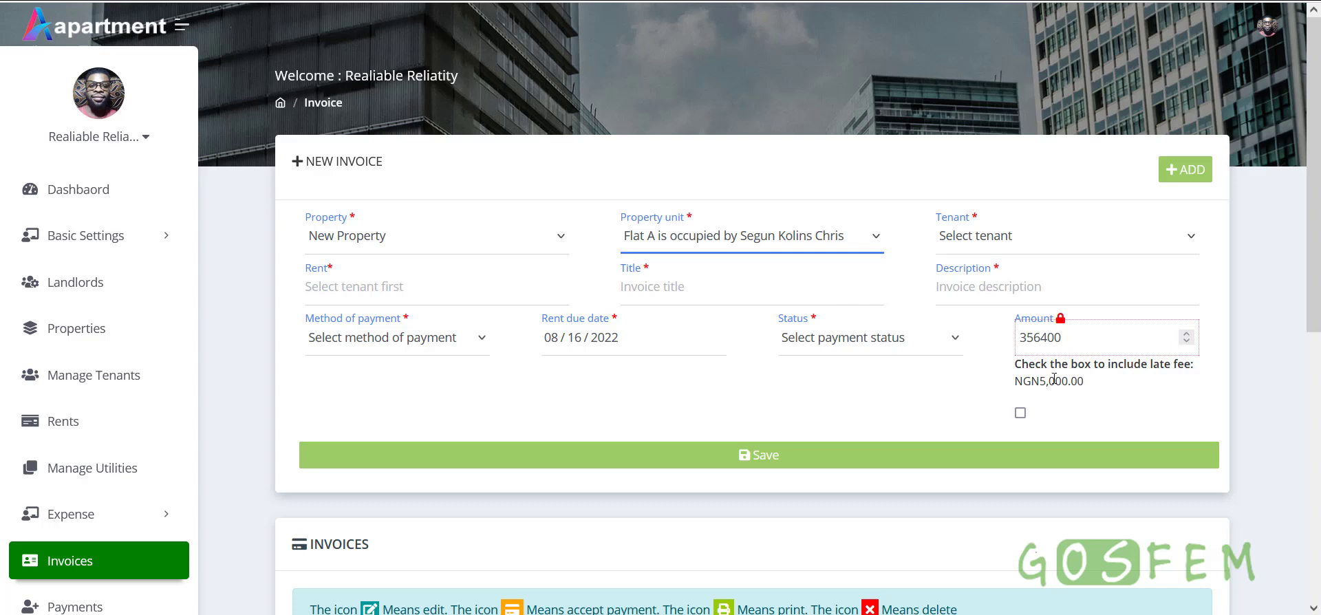
{"action": "left_click_drag", "start_coordinate": [1077, 338], "coordinate": [1010, 335]}
{"action": "left_click", "coordinate": [1085, 342]}
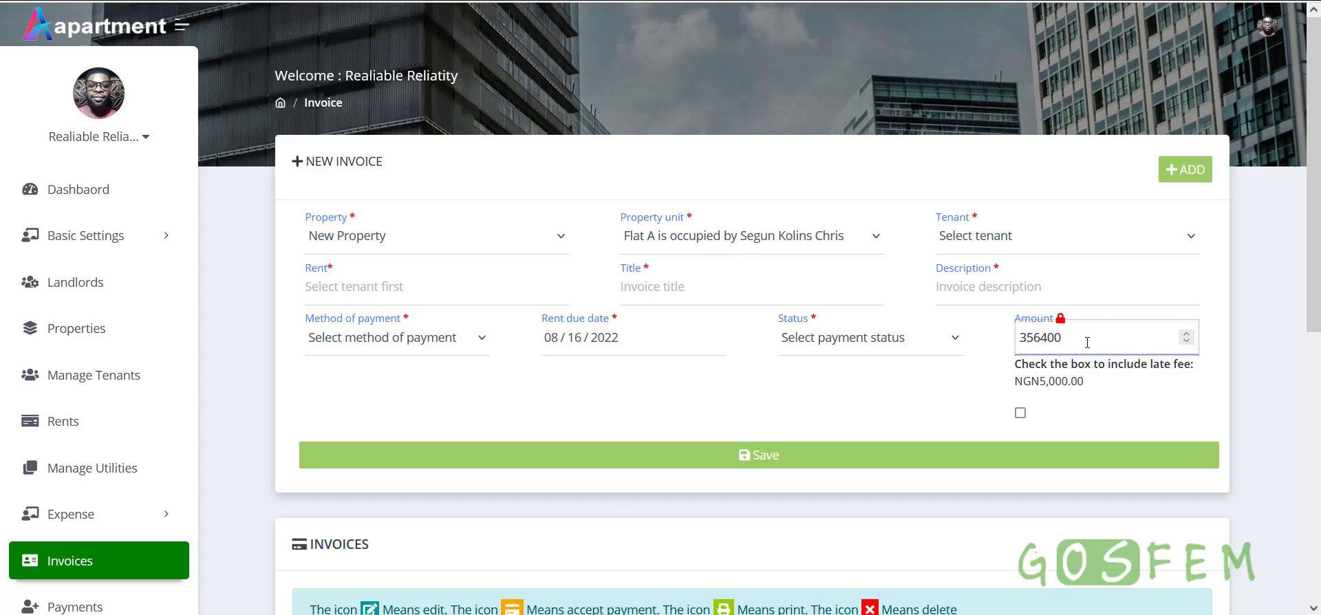
{"action": "left_click_drag", "start_coordinate": [1090, 342], "coordinate": [1009, 337]}
{"action": "left_click", "coordinate": [963, 384]}
{"action": "left_click", "coordinate": [1042, 376]}
{"action": "left_click", "coordinate": [1019, 414]}
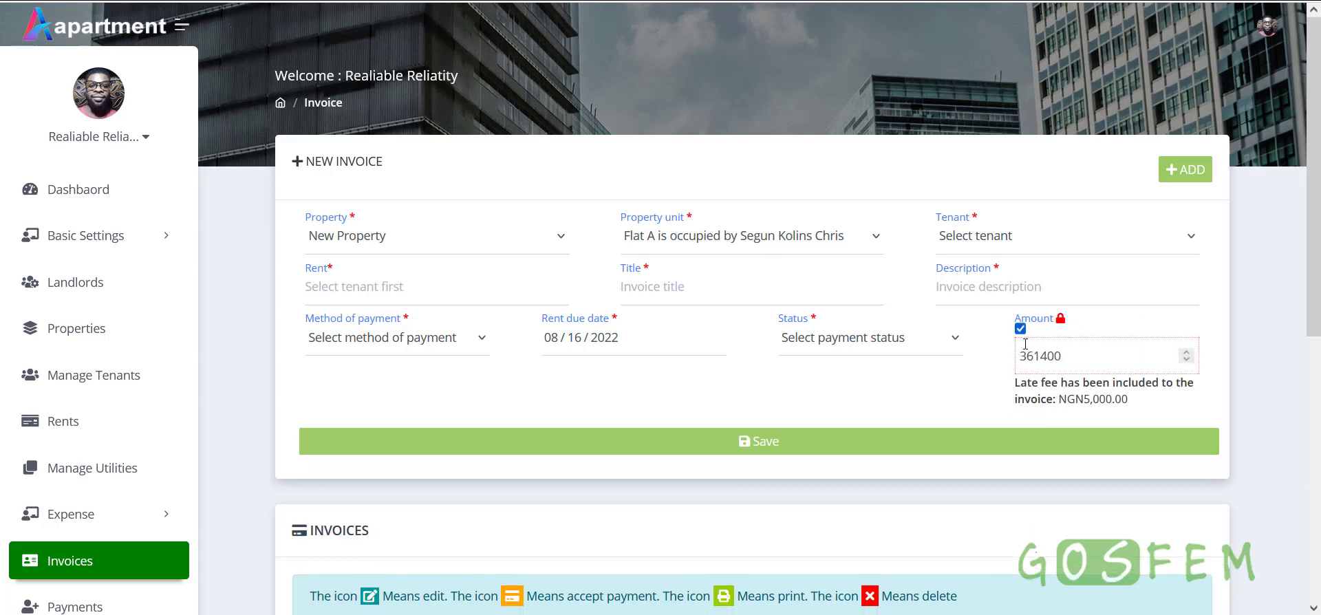
{"action": "left_click_drag", "start_coordinate": [1071, 361], "coordinate": [1016, 360]}
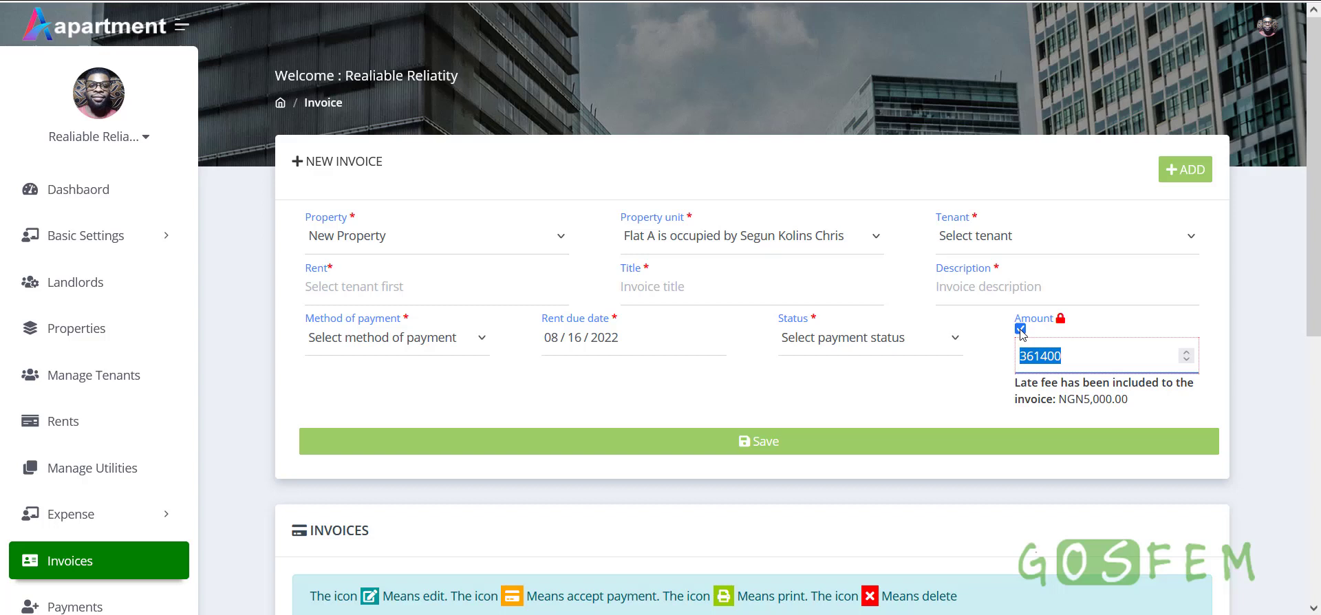
{"action": "left_click", "coordinate": [1020, 329]}
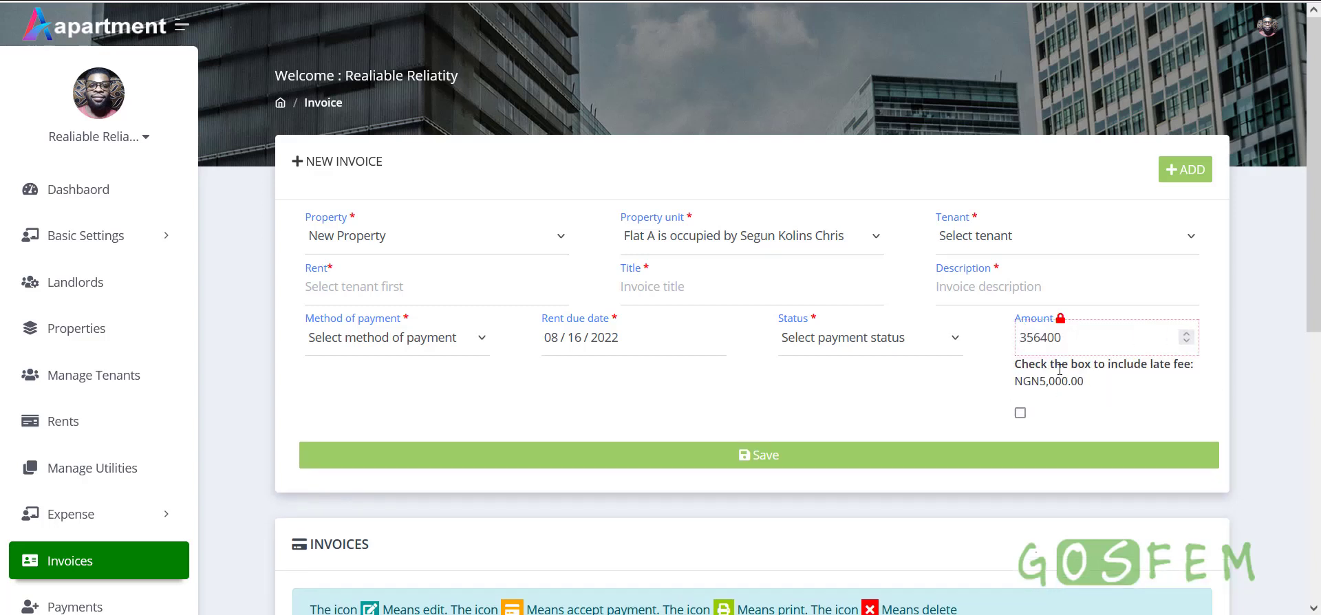
{"action": "left_click_drag", "start_coordinate": [1101, 337], "coordinate": [1011, 339]}
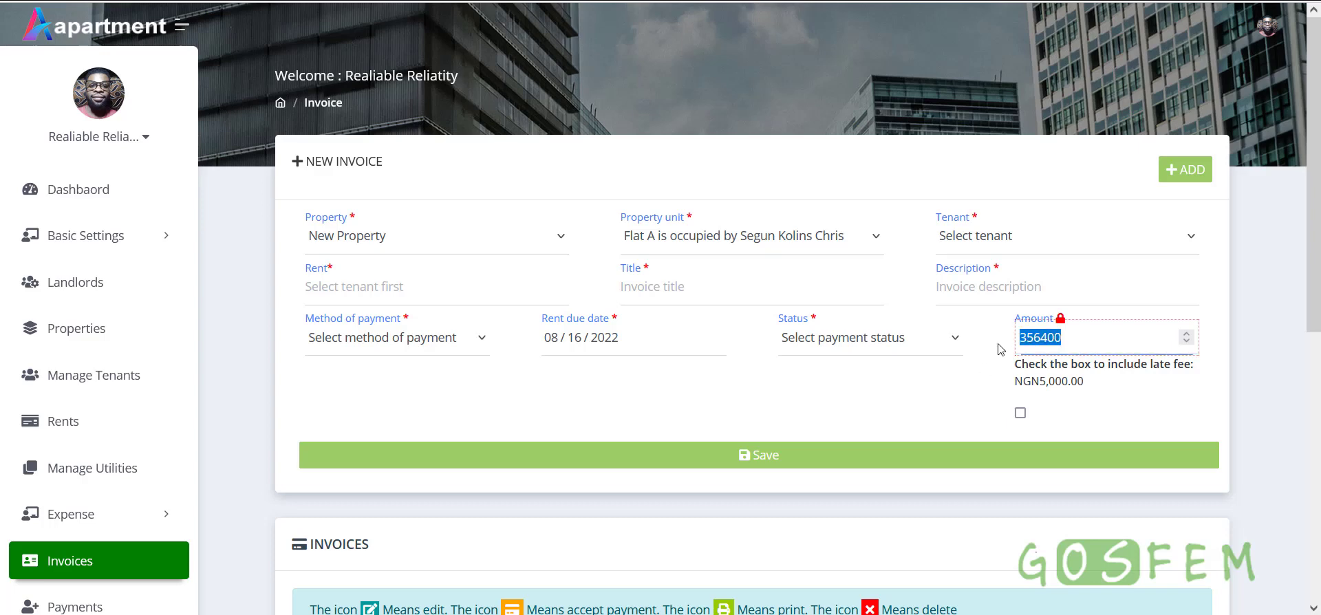
{"action": "scroll", "coordinate": [964, 405], "scroll_direction": "down", "scroll_amount": 4}
{"action": "left_click_drag", "start_coordinate": [1080, 340], "coordinate": [1010, 340]}
{"action": "left_click", "coordinate": [941, 390]}
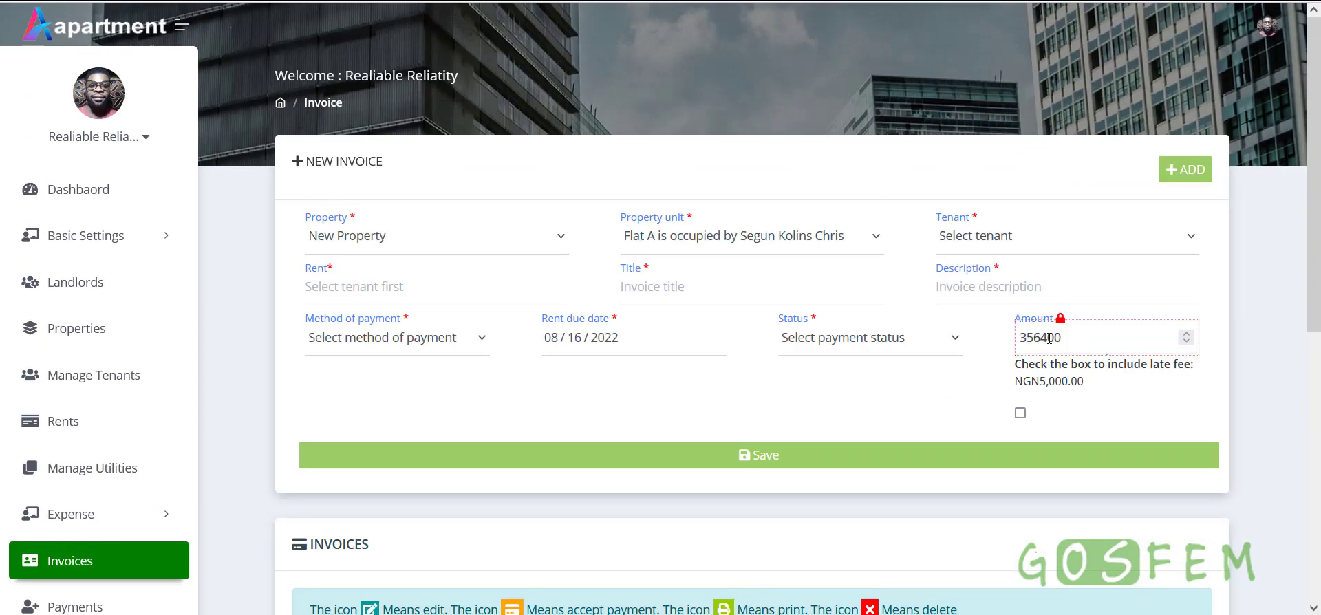
{"action": "double_click", "coordinate": [1047, 338]}
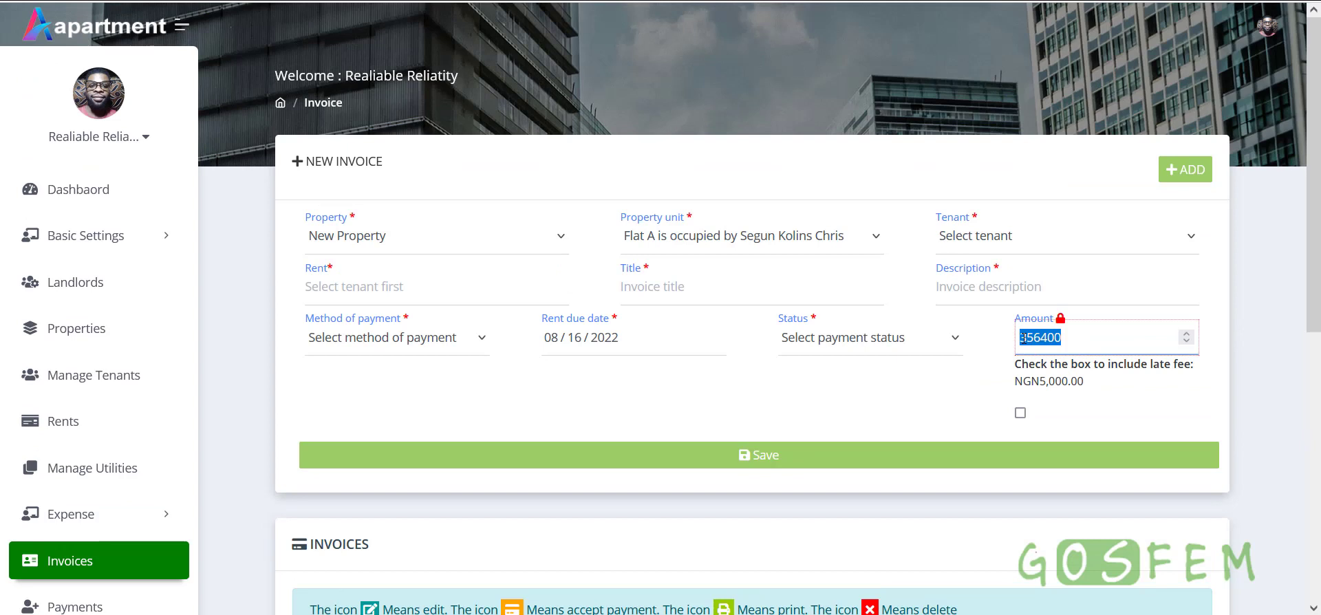
Try different tenants on the invoice, finding the rent list empty and Save failing
{"action": "left_click", "coordinate": [968, 241]}
{"action": "left_click", "coordinate": [973, 296]}
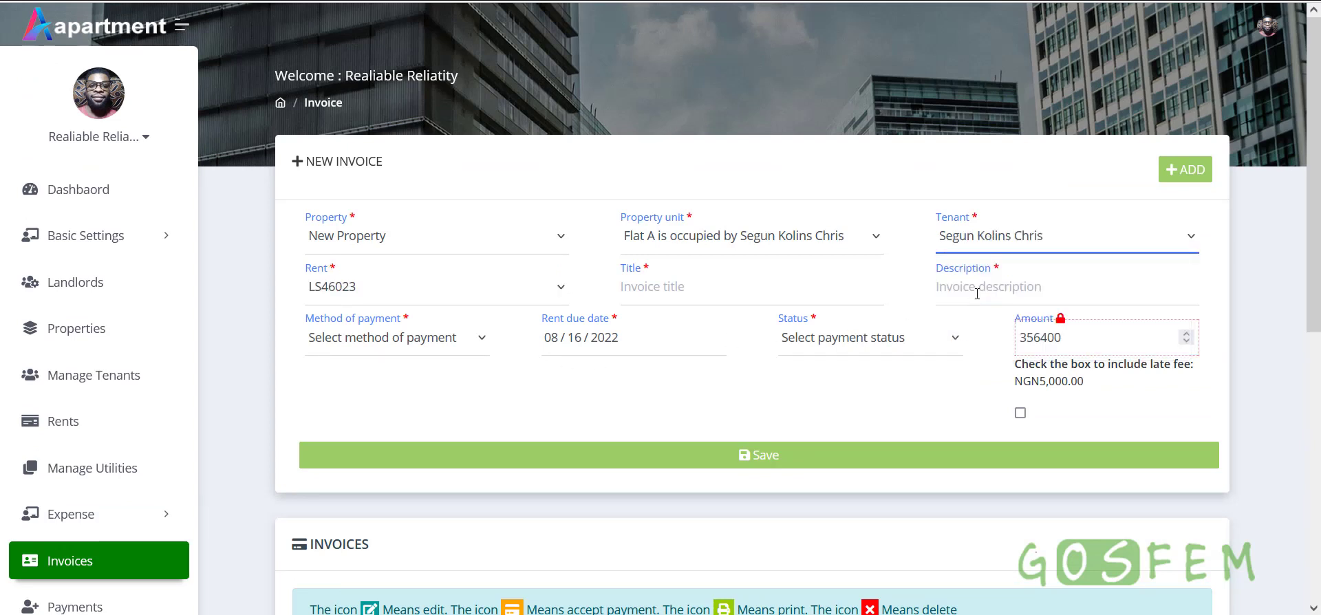
{"action": "left_click", "coordinate": [995, 236]}
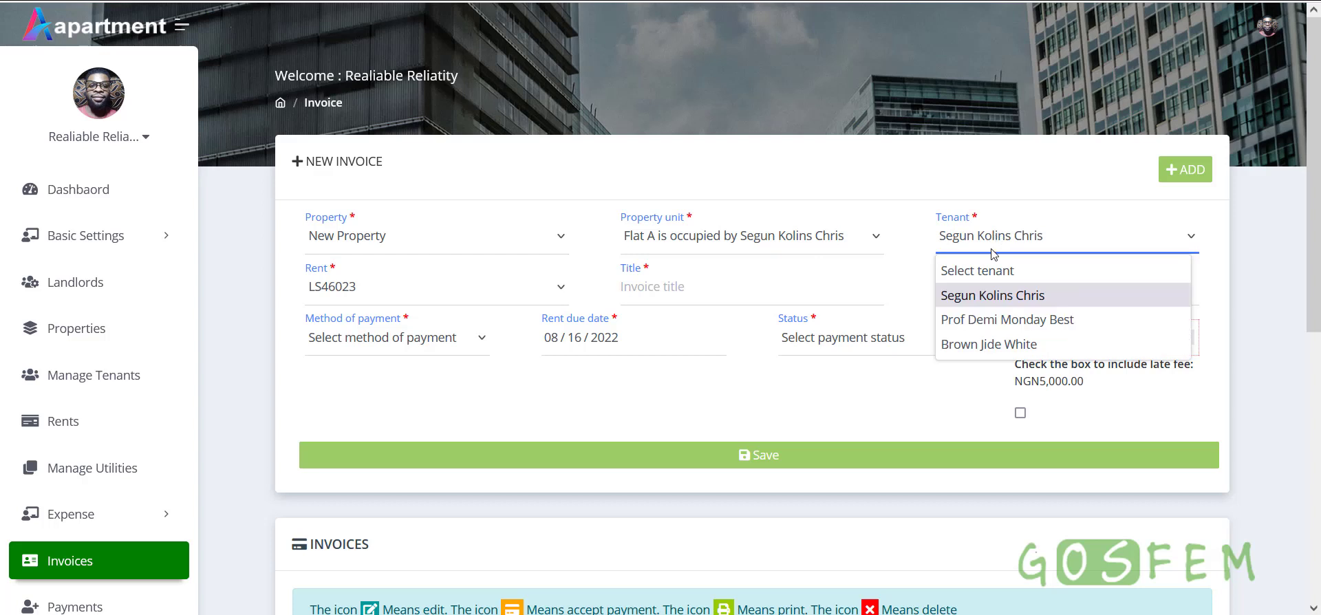
{"action": "left_click", "coordinate": [810, 410]}
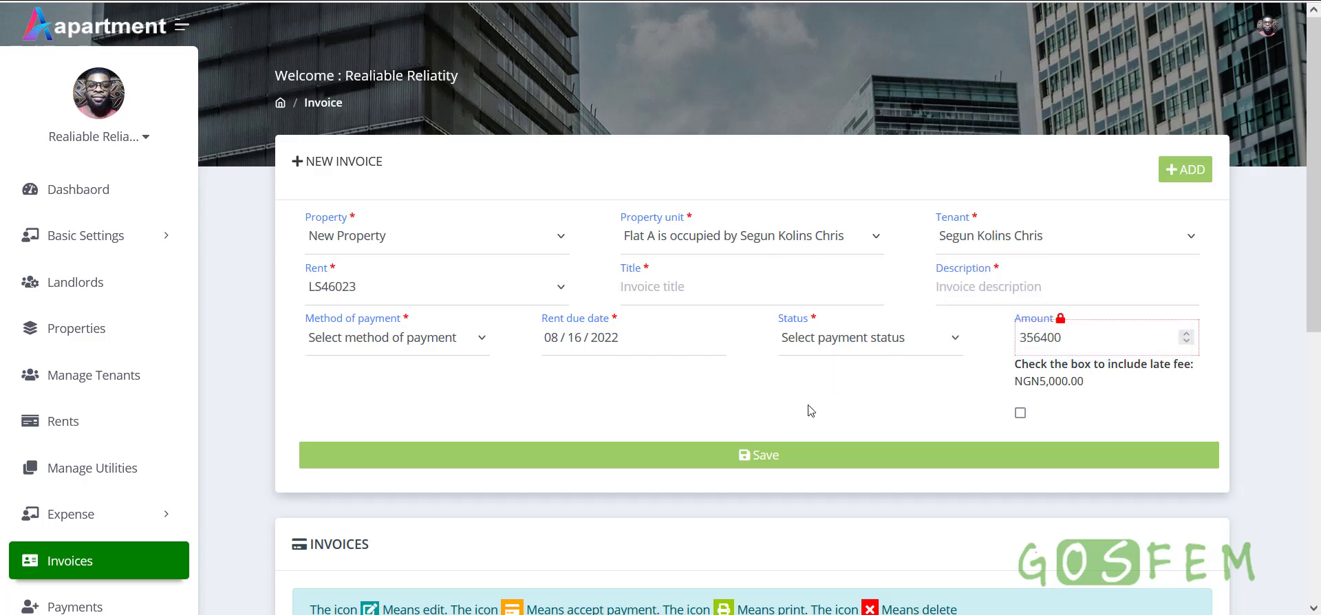
{"action": "left_click", "coordinate": [1007, 244]}
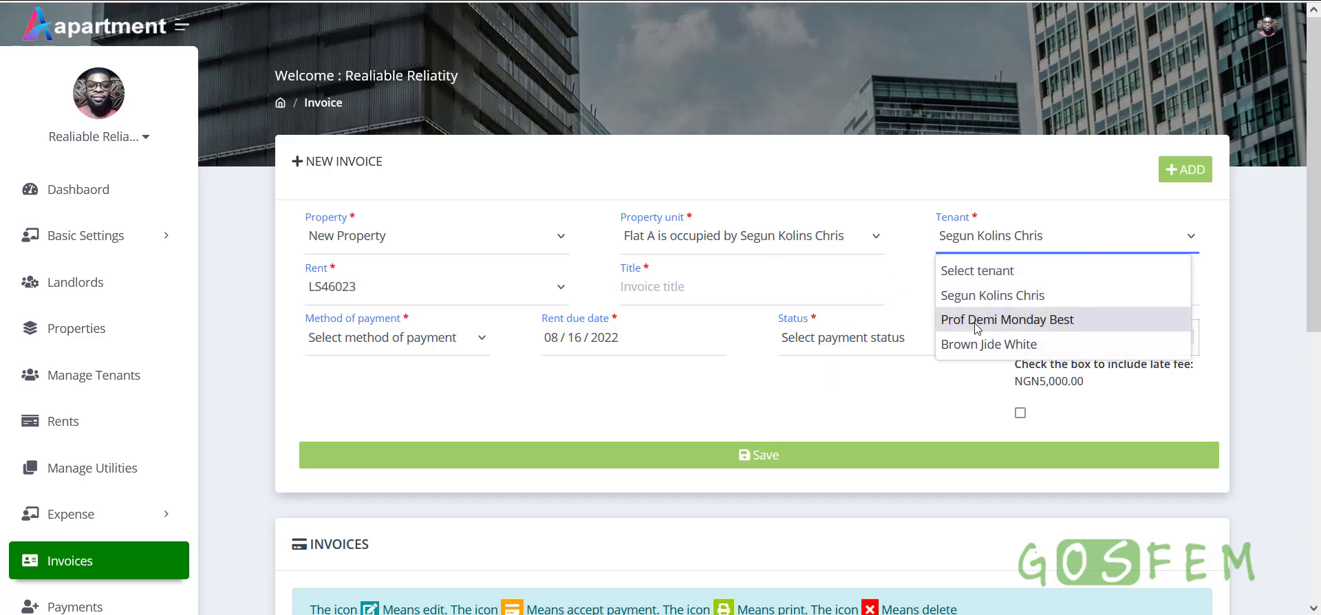
{"action": "left_click", "coordinate": [977, 328]}
{"action": "left_click", "coordinate": [994, 244]}
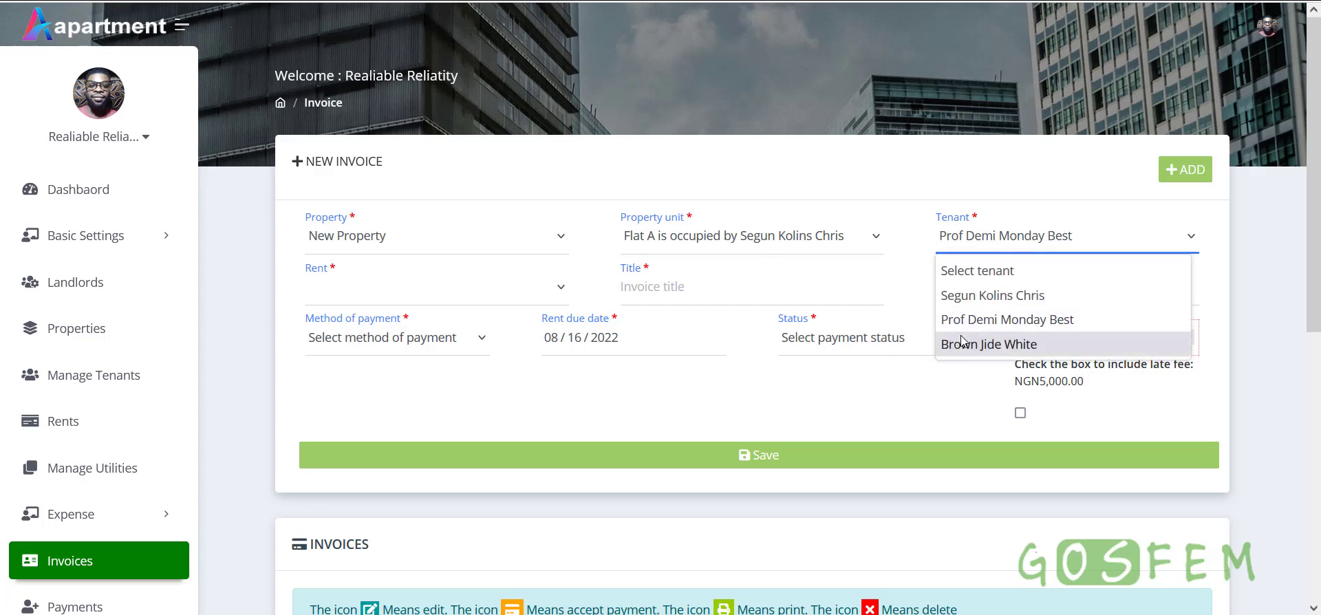
{"action": "left_click", "coordinate": [756, 392]}
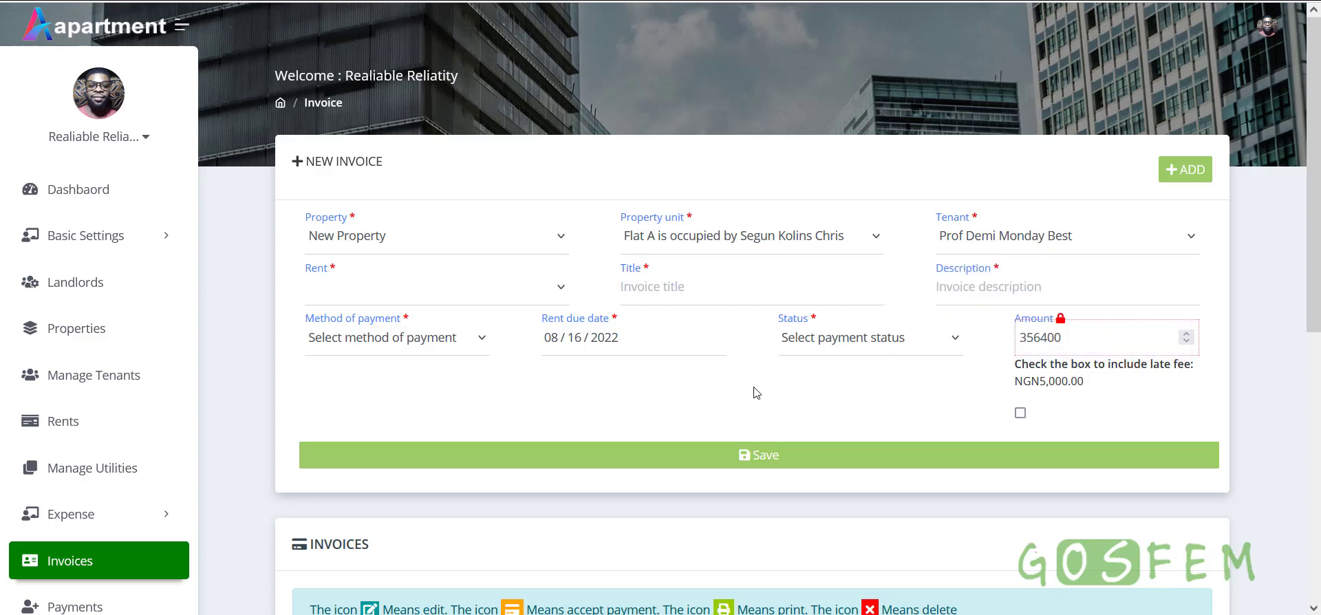
{"action": "left_click", "coordinate": [355, 298]}
{"action": "left_click", "coordinate": [545, 415]}
{"action": "left_click", "coordinate": [825, 470]}
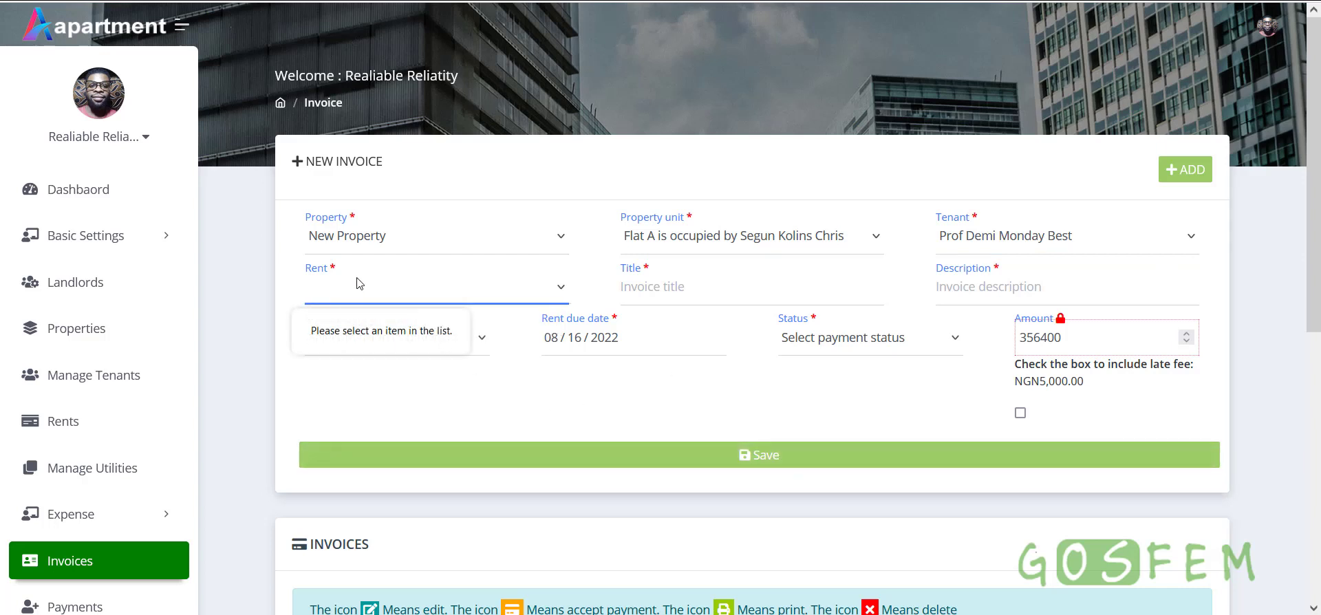
Check the last tenant's empty rent choices, then reselect Flat A's tenant
{"action": "left_click", "coordinate": [977, 237]}
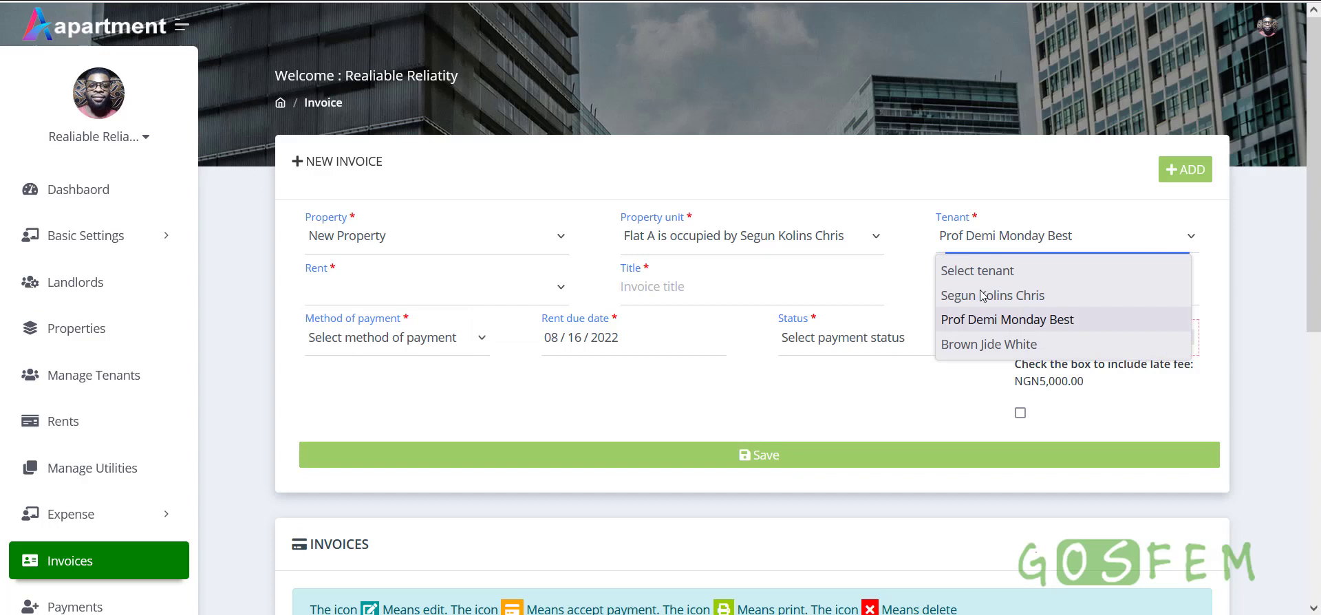
{"action": "left_click", "coordinate": [978, 346]}
{"action": "left_click", "coordinate": [468, 295]}
{"action": "left_click", "coordinate": [448, 395]}
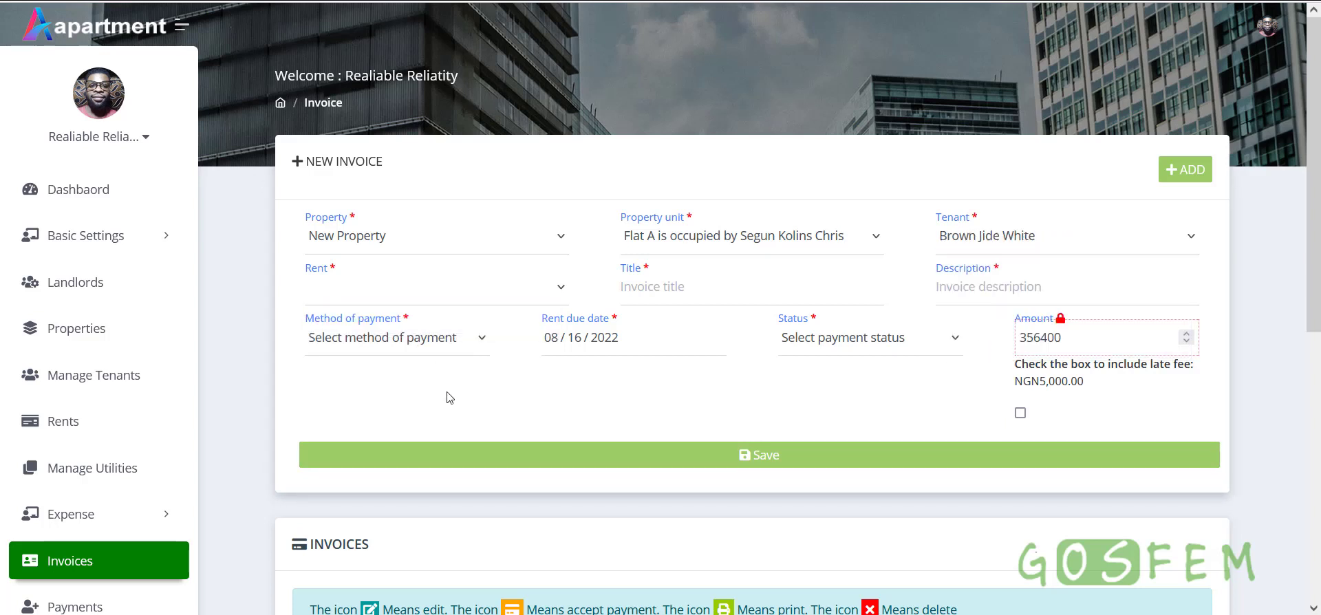
{"action": "left_click", "coordinate": [991, 234]}
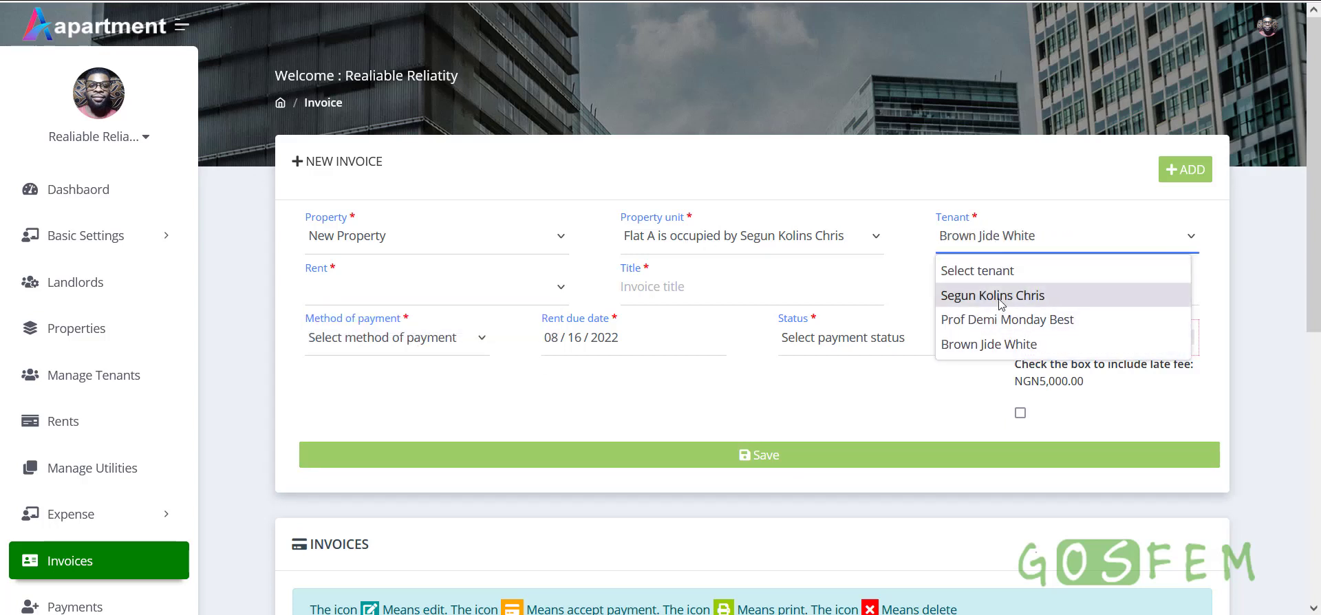
{"action": "left_click", "coordinate": [991, 373]}
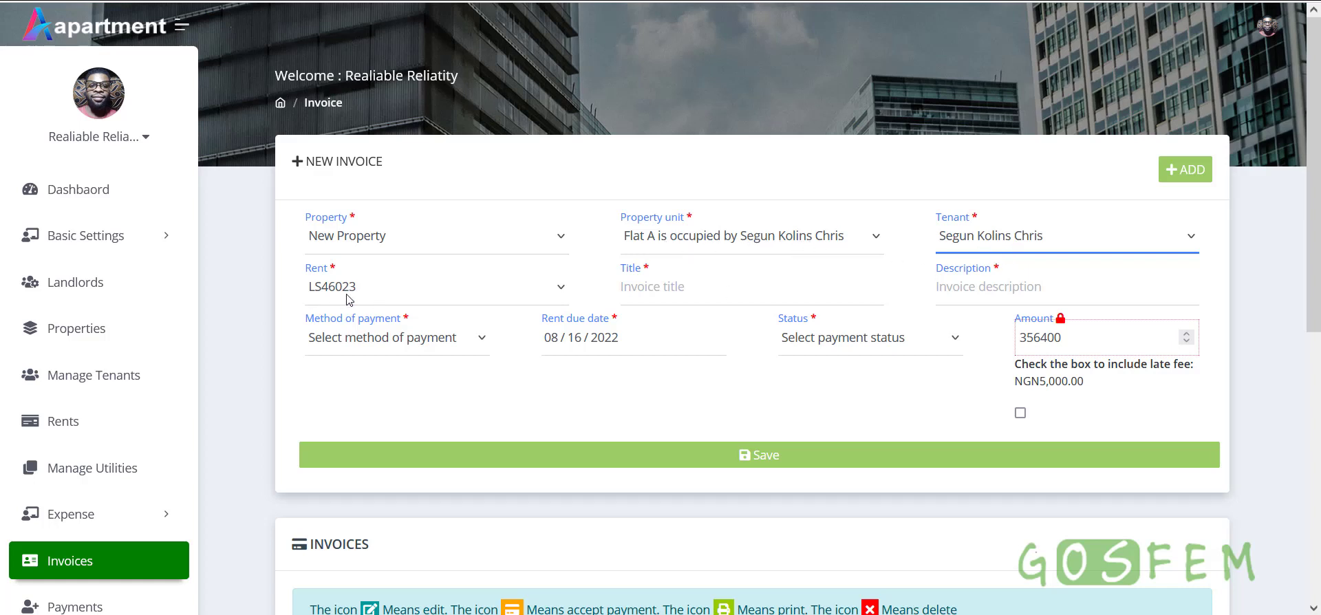
Set the invoice payment method to Cash and bring up the rent due date calendar
{"action": "left_click", "coordinate": [666, 287]}
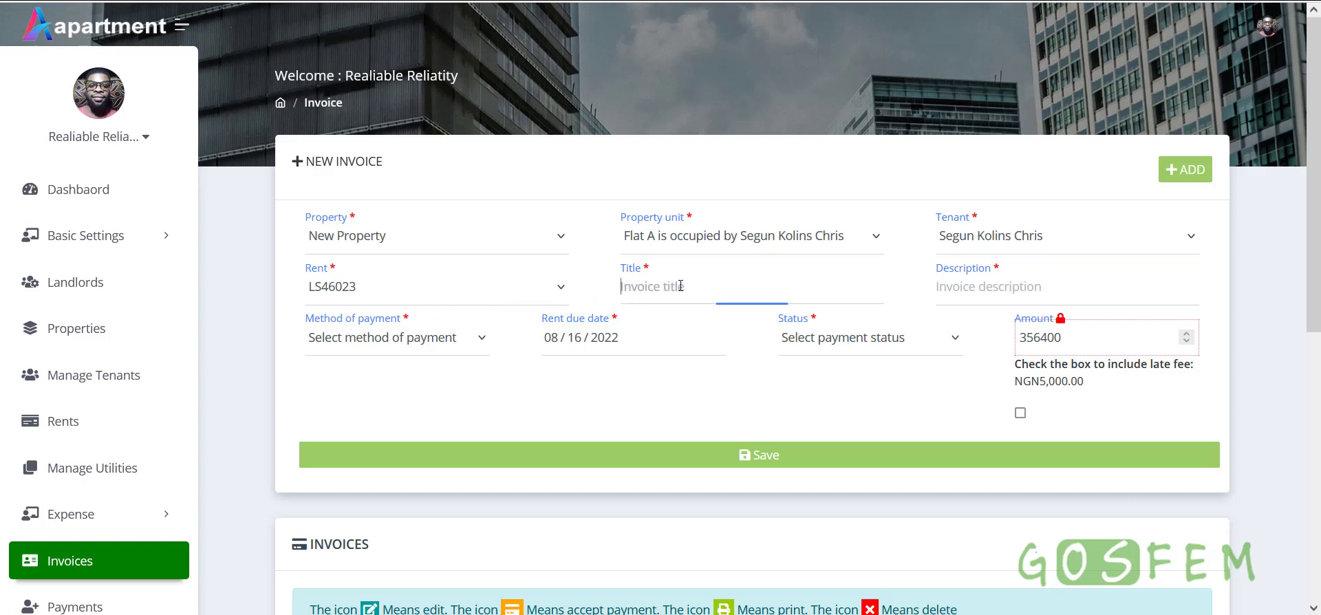
{"action": "left_click", "coordinate": [993, 285]}
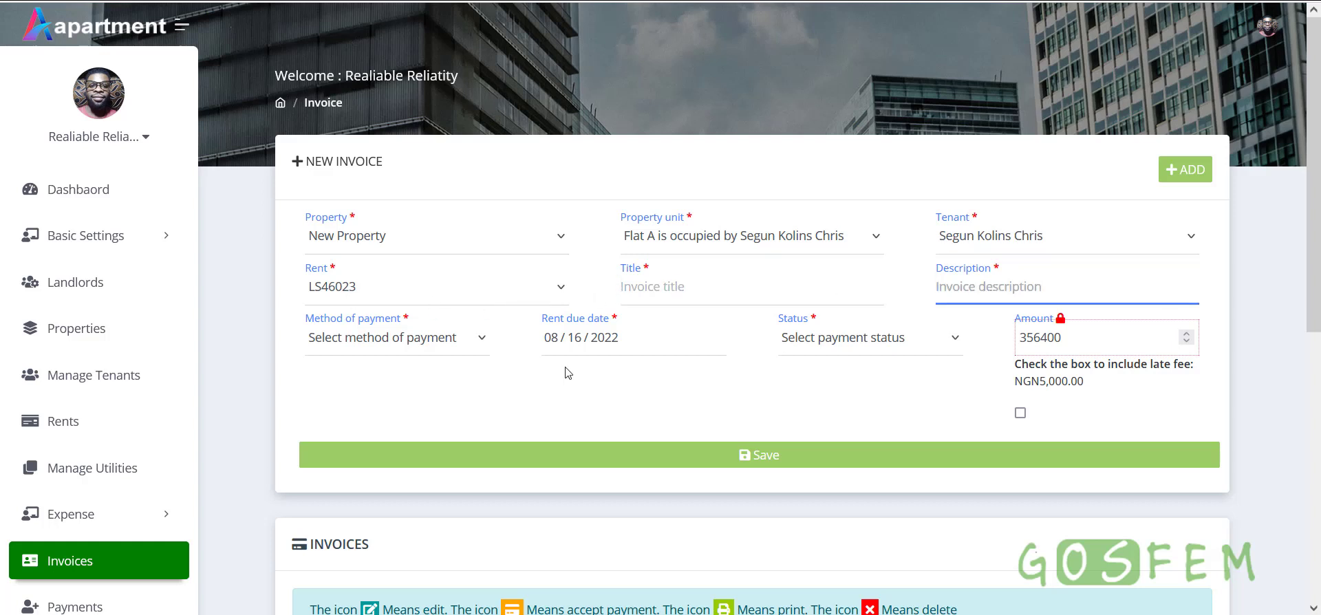
{"action": "left_click", "coordinate": [385, 352]}
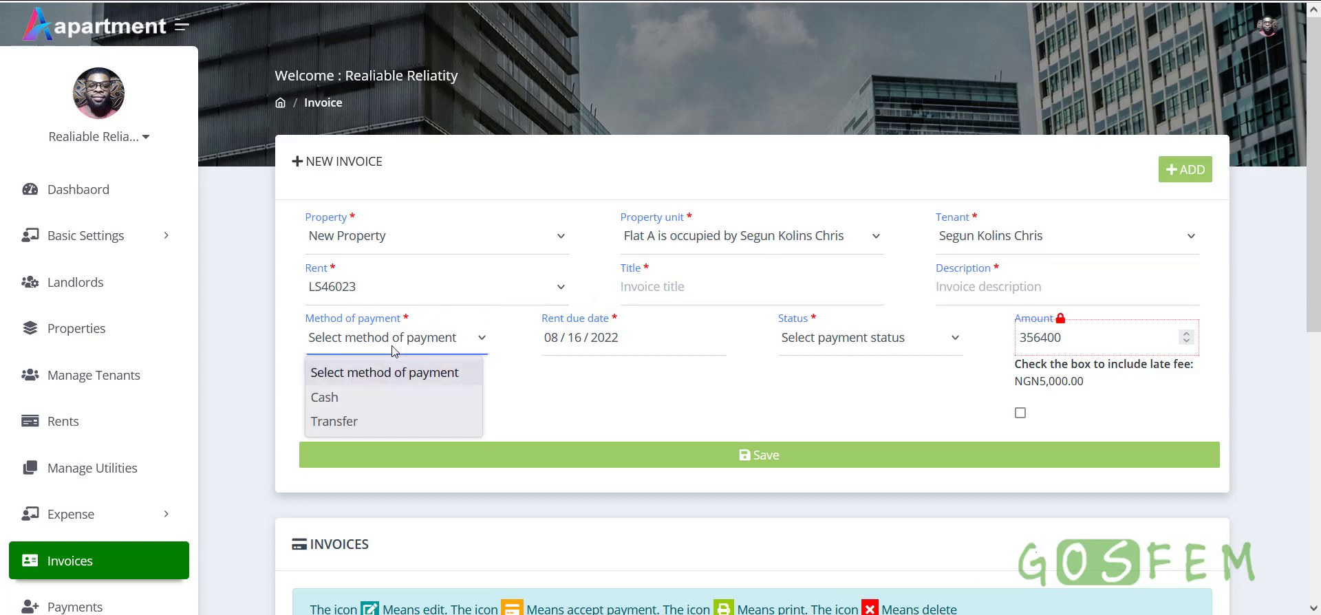
{"action": "left_click", "coordinate": [362, 396]}
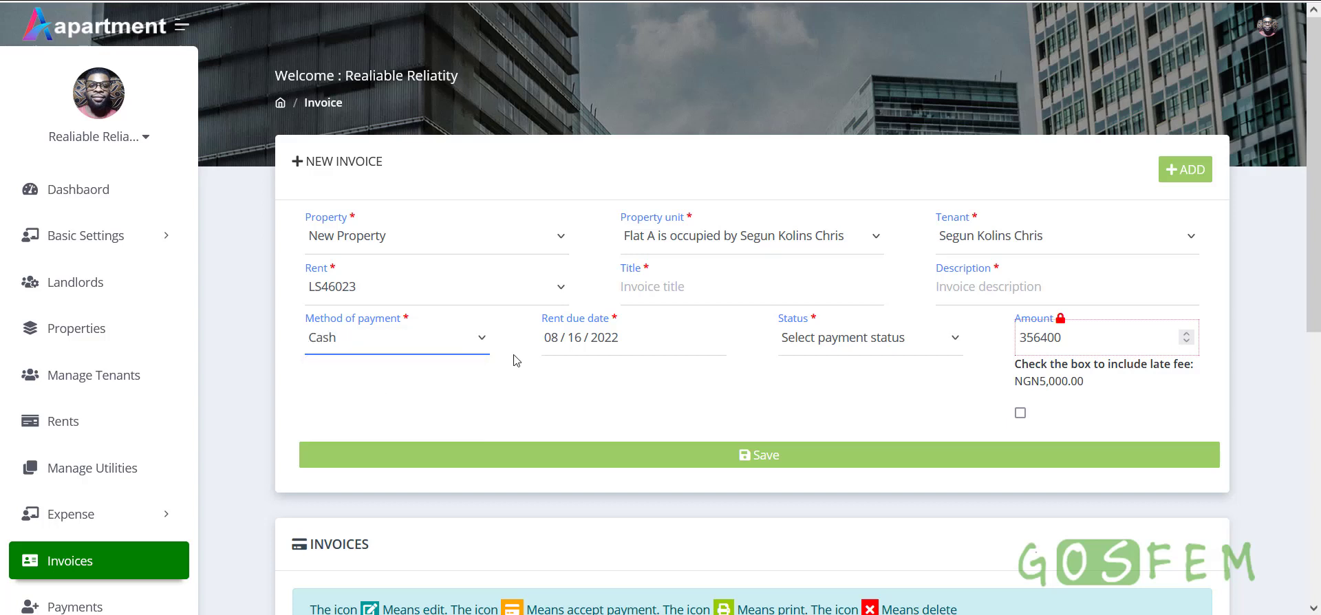
{"action": "left_click", "coordinate": [630, 344]}
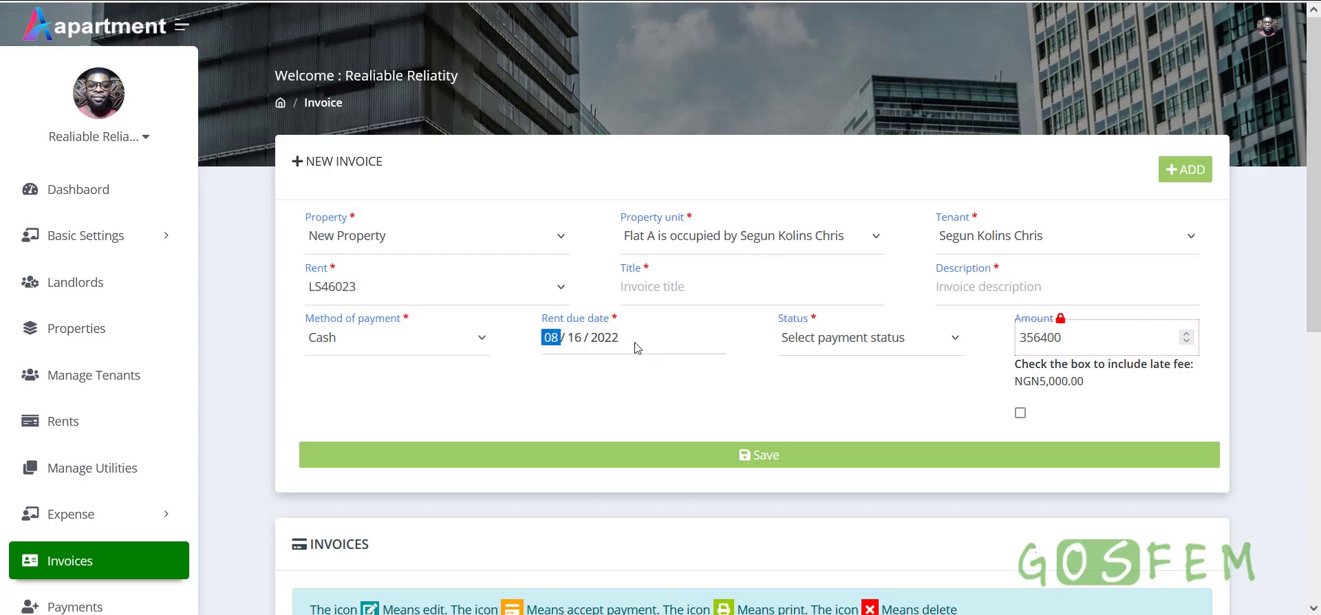
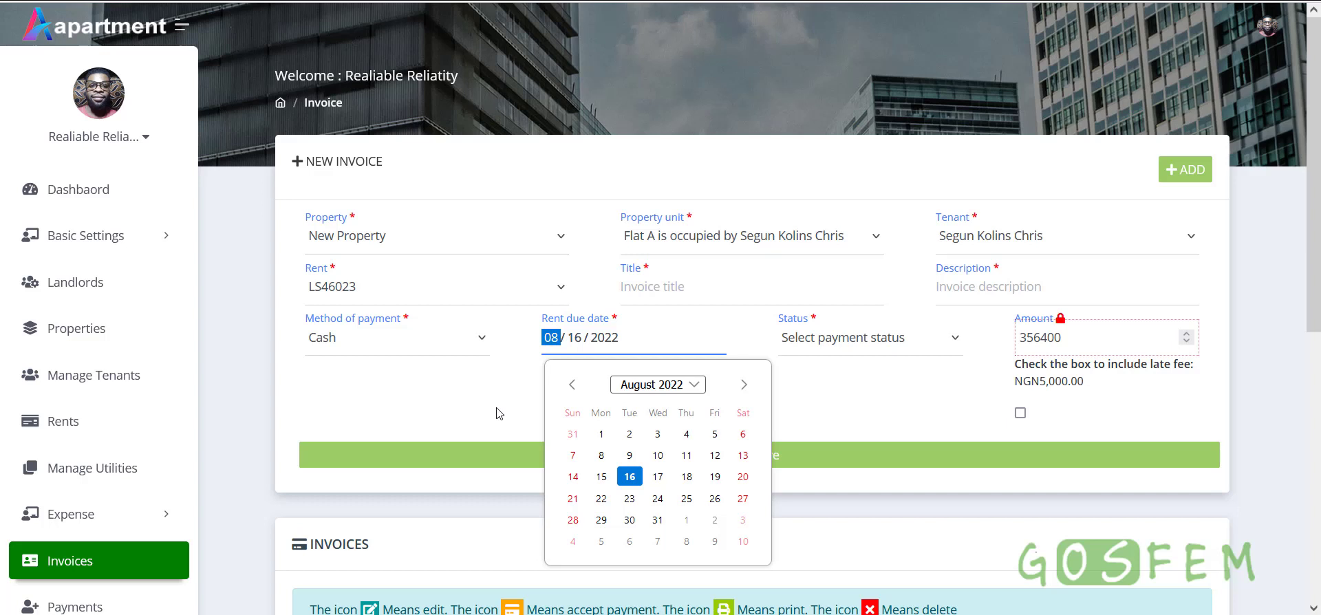
Try the invoice status choices, leaving it on Paid
{"action": "left_click", "coordinate": [499, 413]}
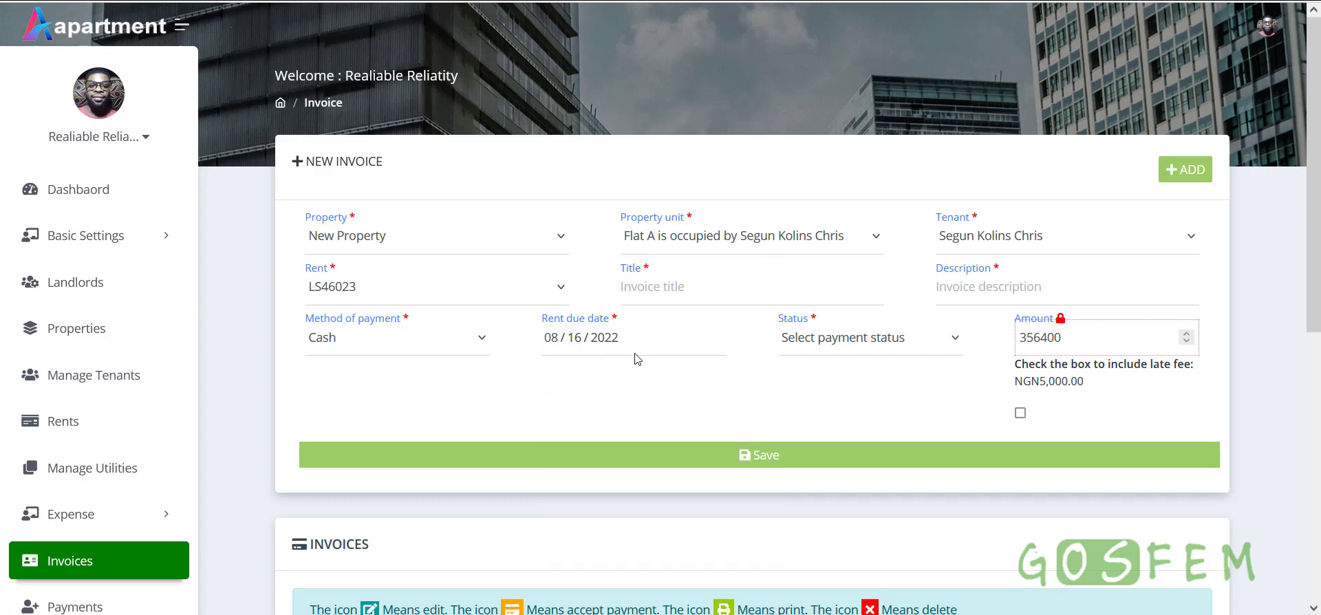
{"action": "left_click", "coordinate": [654, 353]}
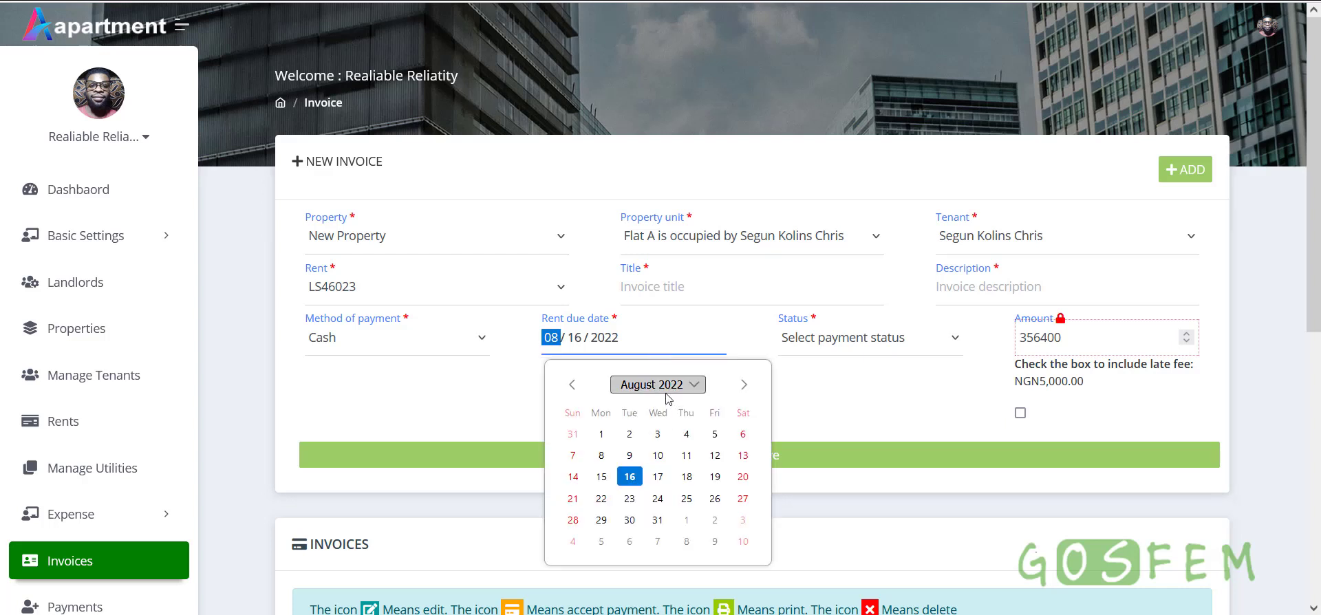
{"action": "left_click", "coordinate": [884, 338]}
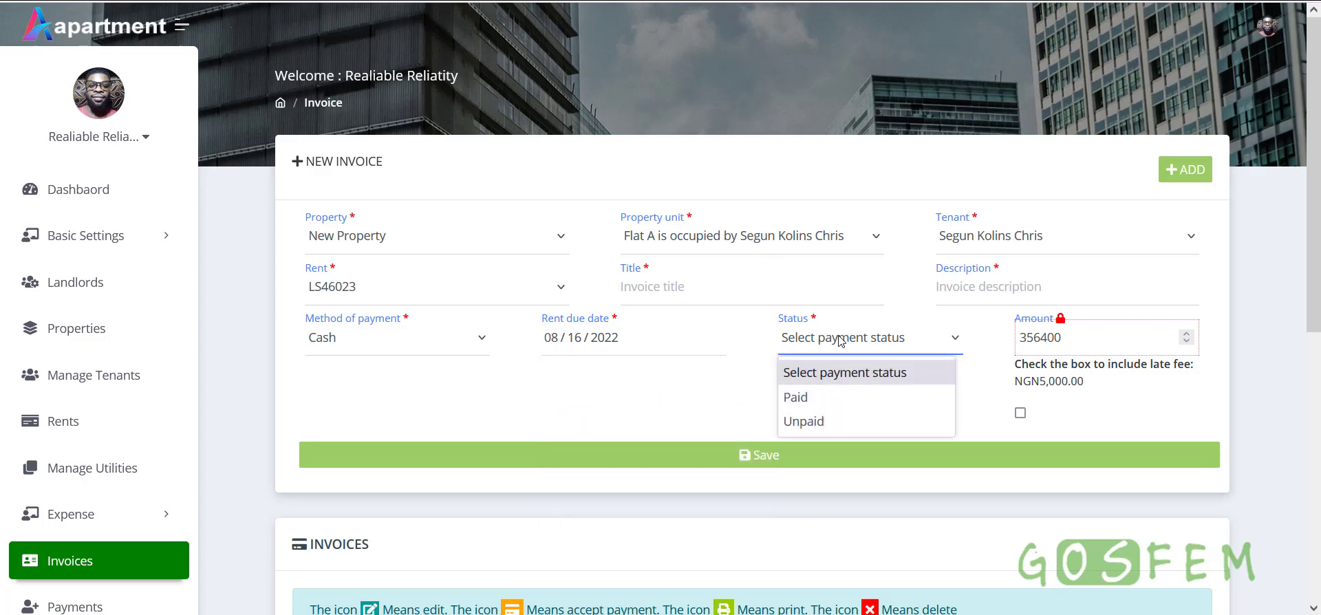
{"action": "left_click", "coordinate": [818, 400]}
{"action": "left_click", "coordinate": [831, 350]}
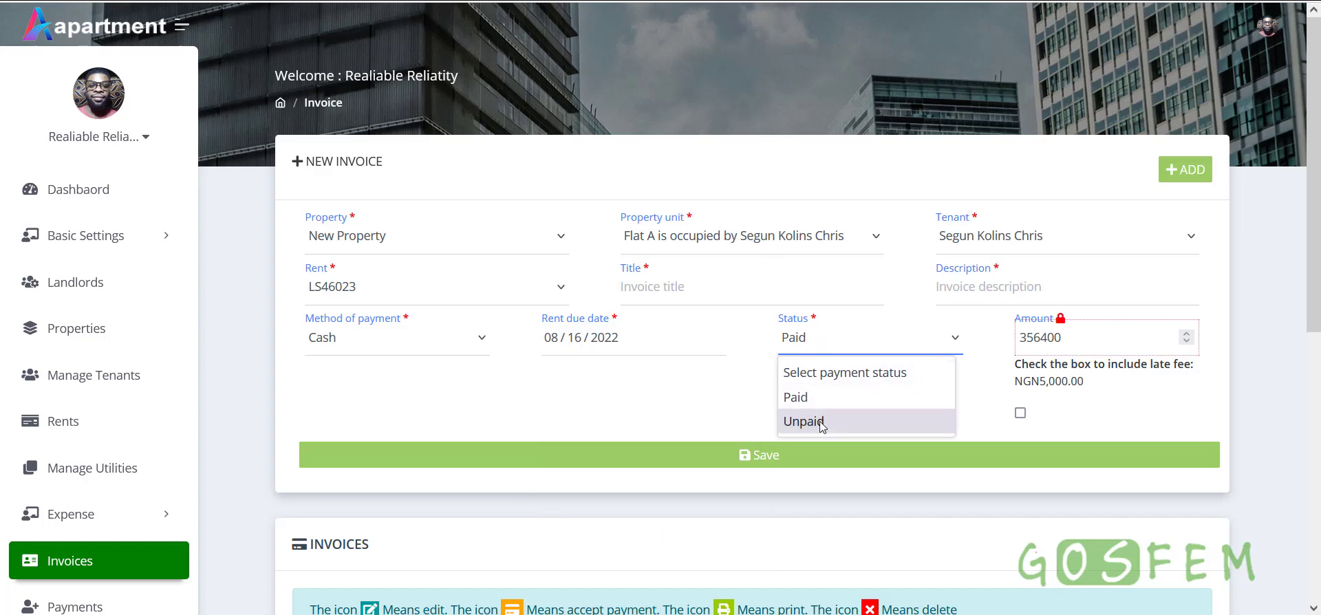
{"action": "left_click", "coordinate": [821, 422]}
{"action": "left_click", "coordinate": [821, 350]}
{"action": "left_click", "coordinate": [819, 398]}
Change the invoice status to Unpaid
{"action": "scroll", "coordinate": [179, 458], "scroll_direction": "down", "scroll_amount": 4}
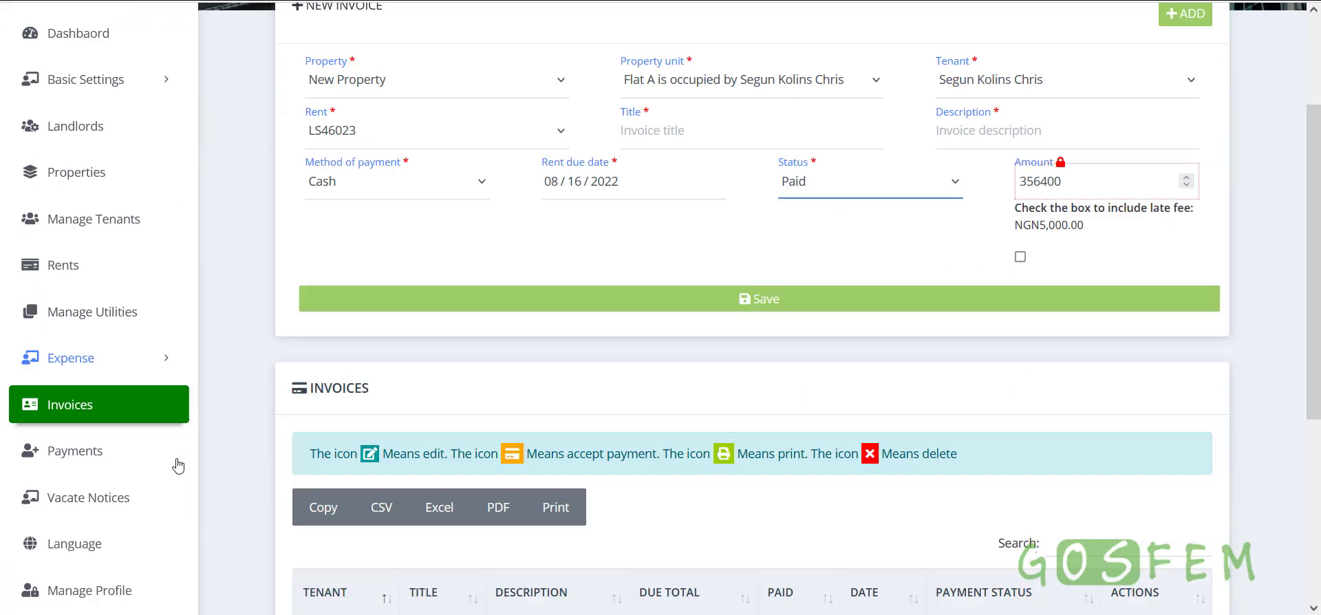
{"action": "scroll", "coordinate": [743, 409], "scroll_direction": "up", "scroll_amount": 3}
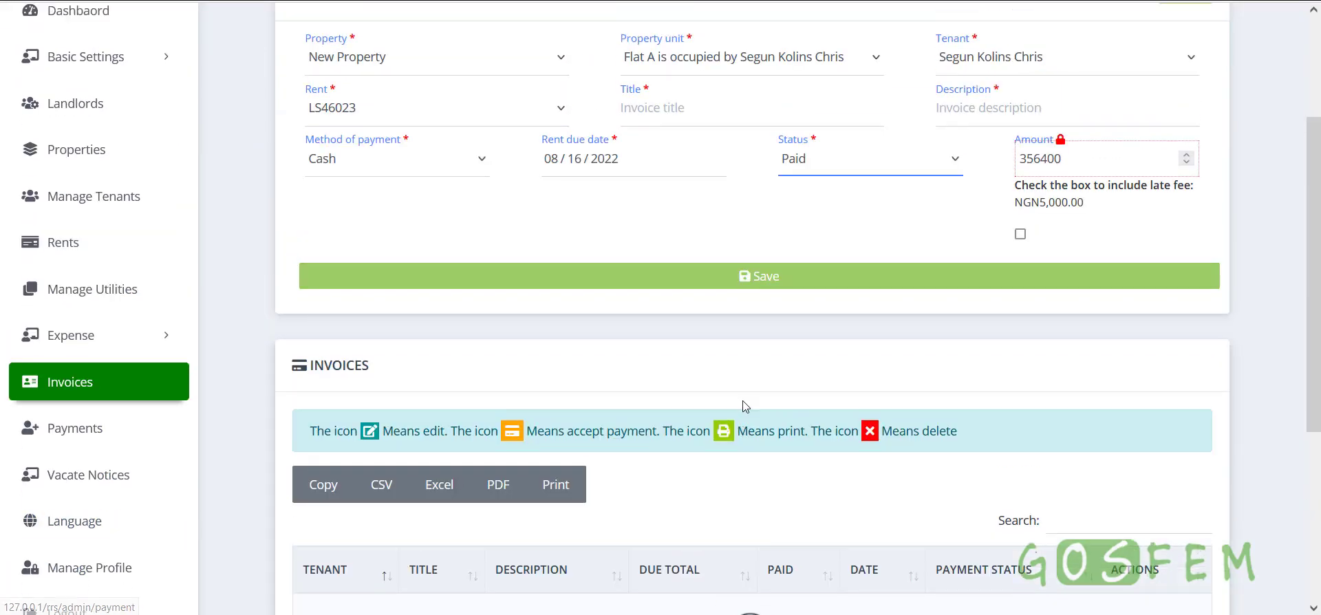
{"action": "left_click", "coordinate": [833, 257]}
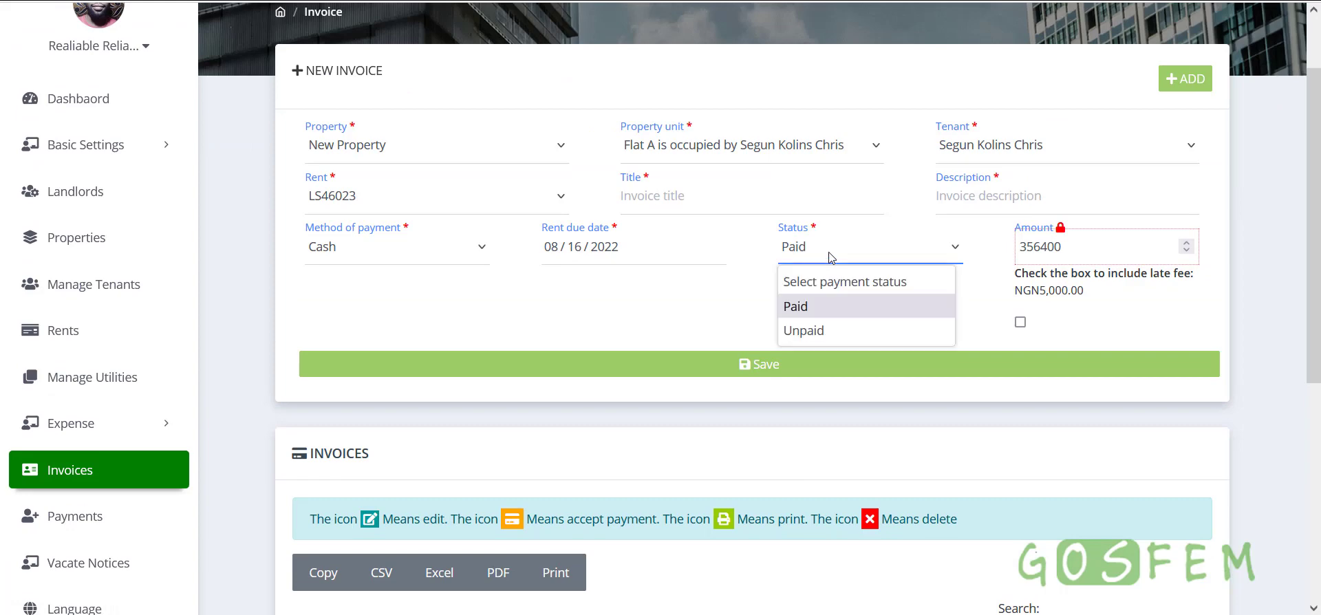
{"action": "left_click", "coordinate": [820, 331]}
{"action": "scroll", "coordinate": [772, 510], "scroll_direction": "down", "scroll_amount": 4}
{"action": "scroll", "coordinate": [772, 513], "scroll_direction": "up", "scroll_amount": 4}
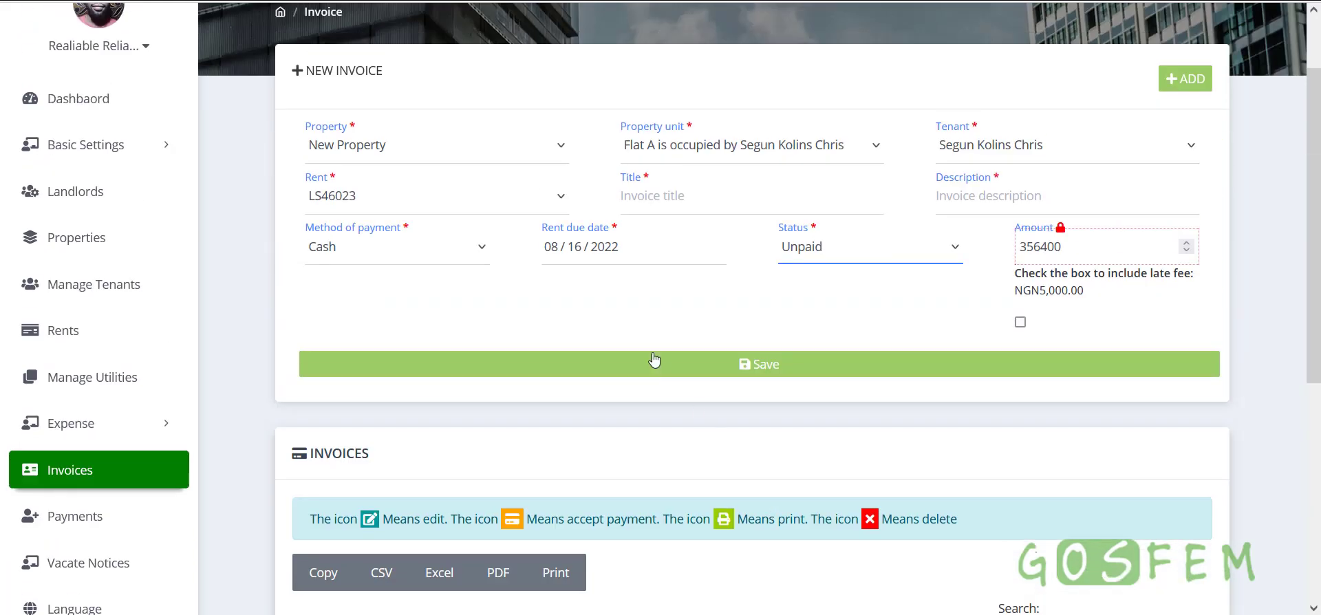
Set the rent due date year to 2023, keeping 08/16/2023
{"action": "left_click", "coordinate": [635, 249]}
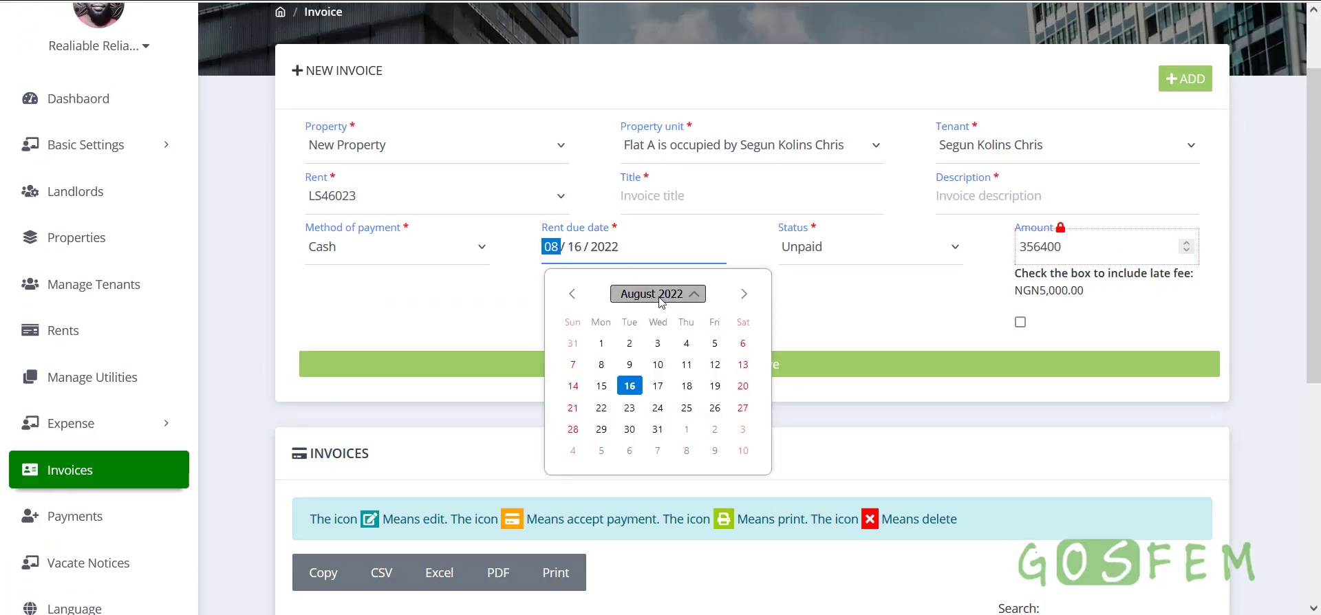
{"action": "left_click", "coordinate": [654, 294]}
{"action": "left_click", "coordinate": [681, 399]}
{"action": "left_click", "coordinate": [497, 340]}
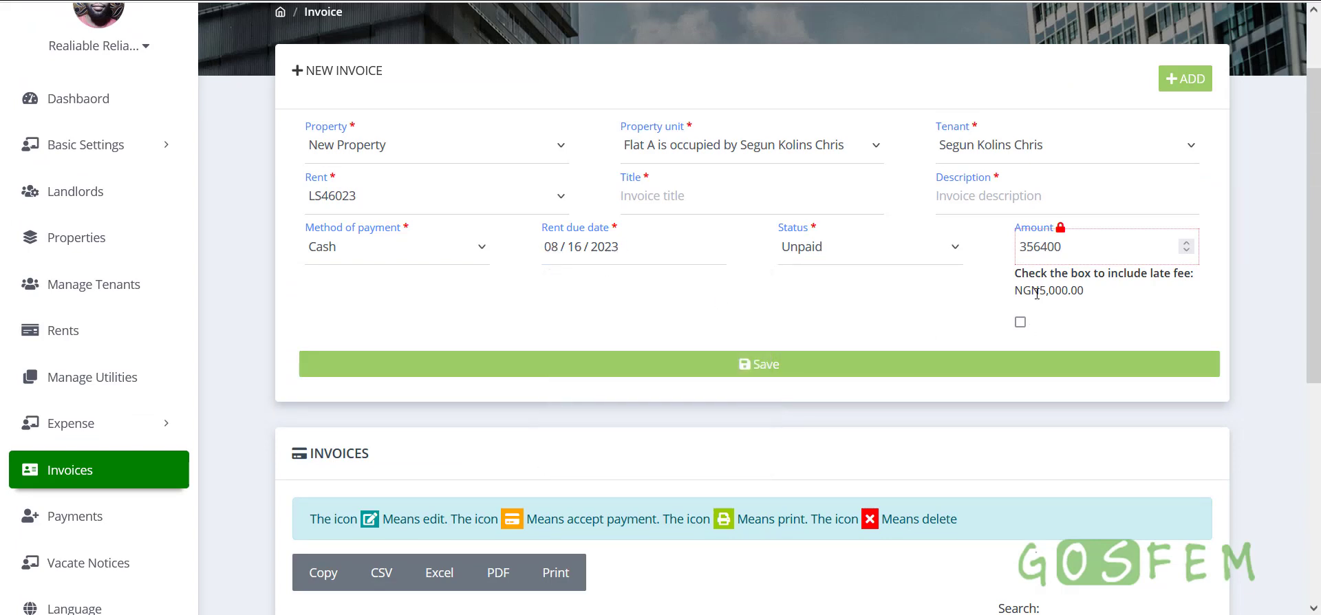
Include the NGN5,000.00 late fee, raising the invoice amount to 361400
{"action": "left_click_drag", "start_coordinate": [1043, 291], "coordinate": [1090, 293]}
{"action": "left_click", "coordinate": [1065, 293]}
{"action": "left_click", "coordinate": [1020, 321]}
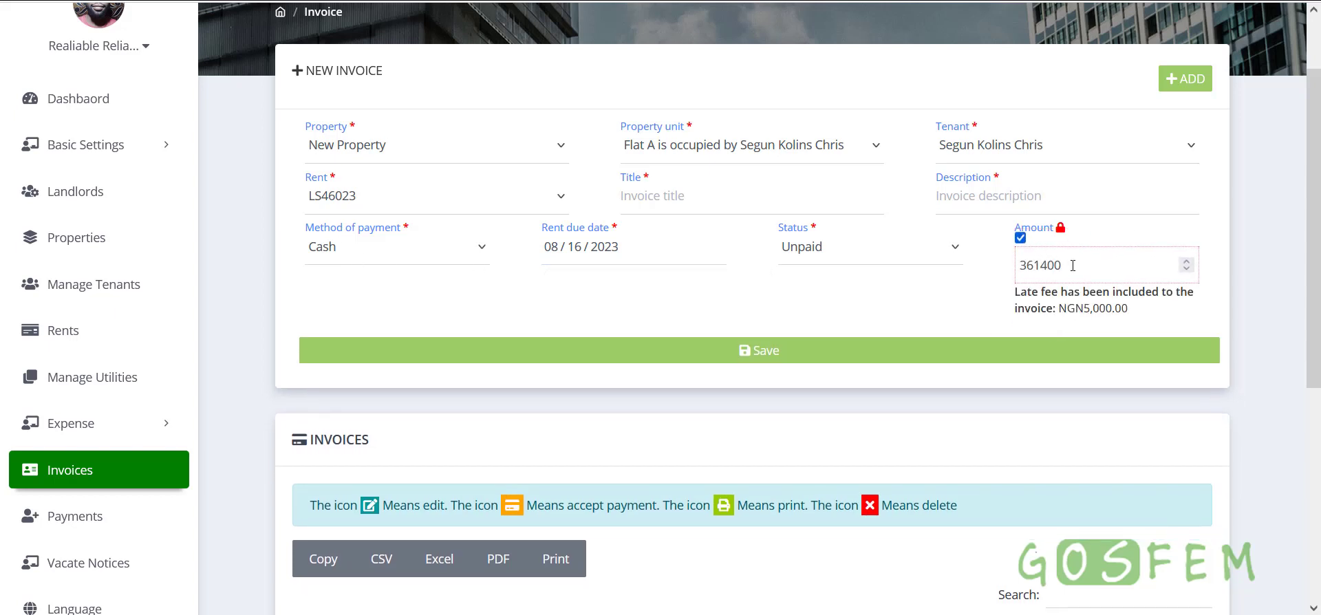
{"action": "left_click_drag", "start_coordinate": [1072, 266], "coordinate": [1021, 264]}
{"action": "left_click", "coordinate": [915, 304]}
Enter 'Invoice for new property' as the title and copy it into the description
{"action": "left_click", "coordinate": [679, 198]}
{"action": "type", "text": "Inv"}
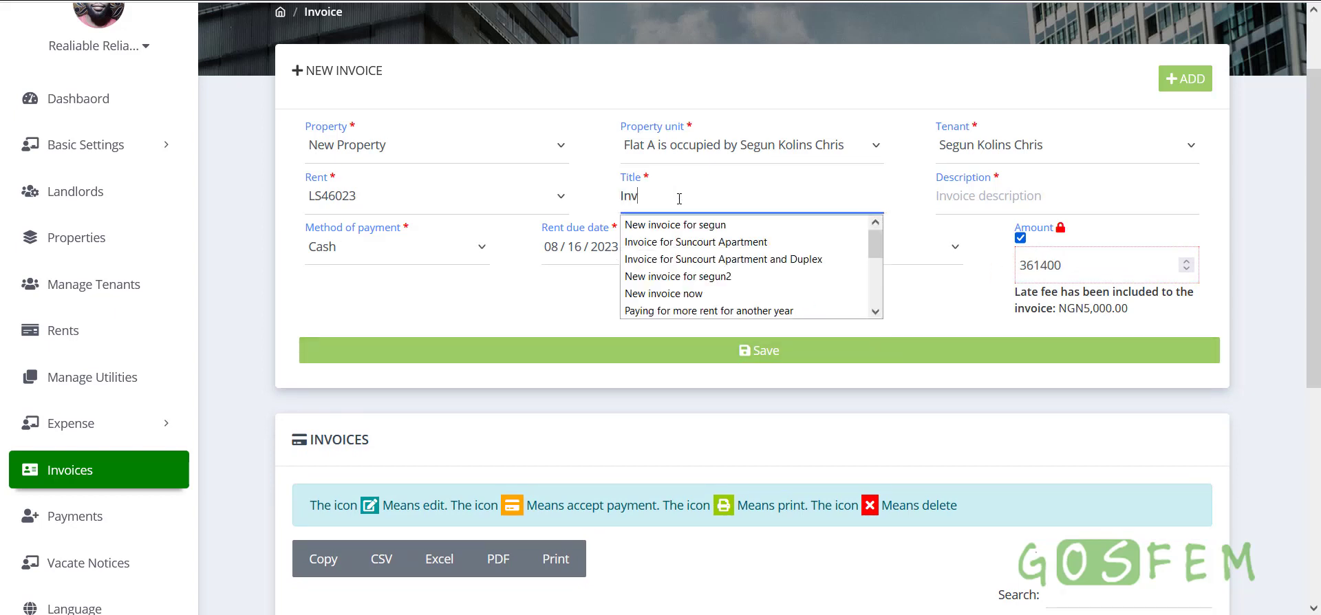
{"action": "type", "text": "oice for new property"}
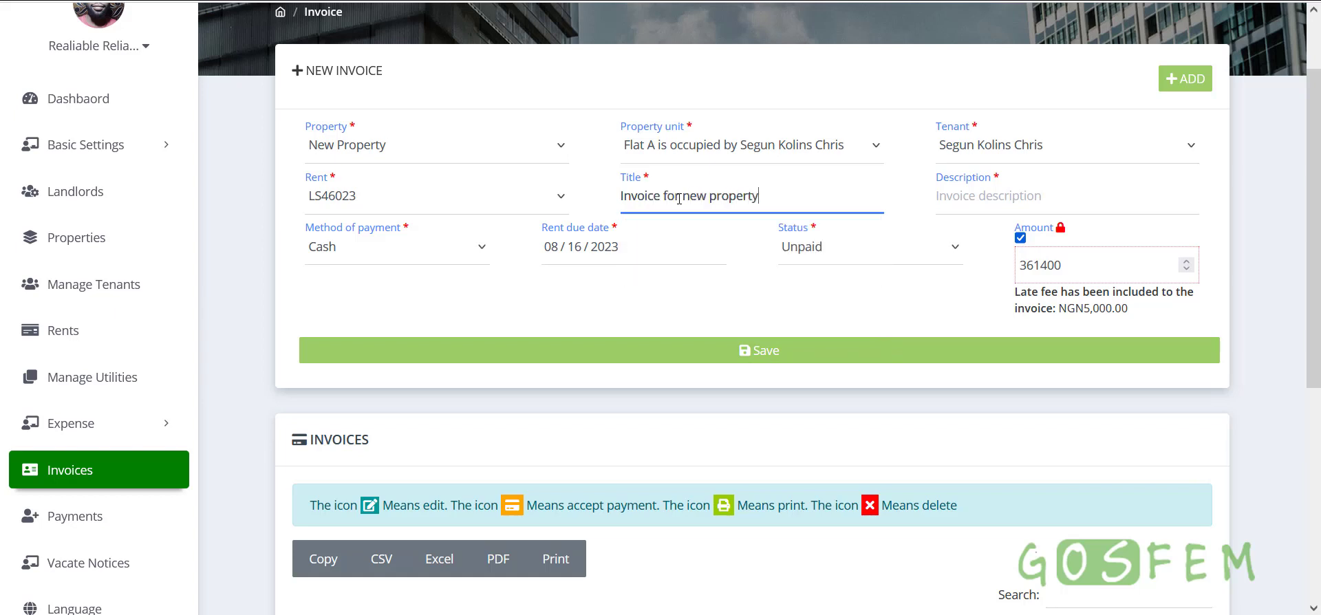
{"action": "key", "text": "ctrl+a"}
{"action": "key", "text": "ctrl+c"}
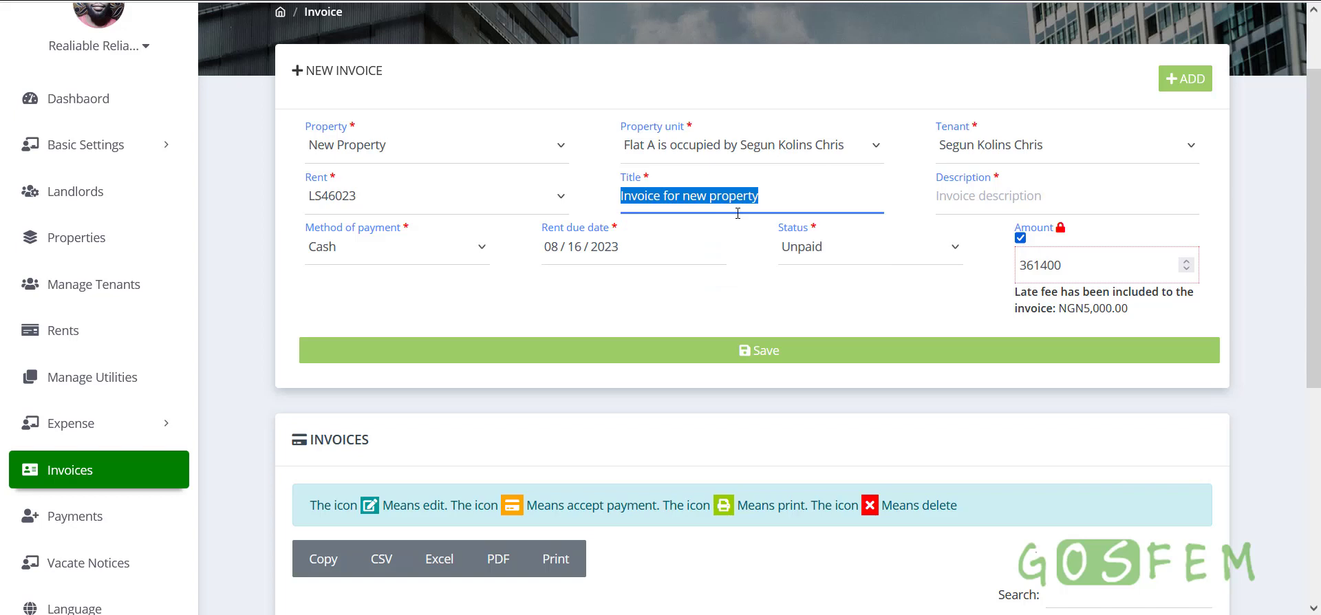
{"action": "left_click", "coordinate": [970, 201]}
{"action": "key", "text": "ctrl+v"}
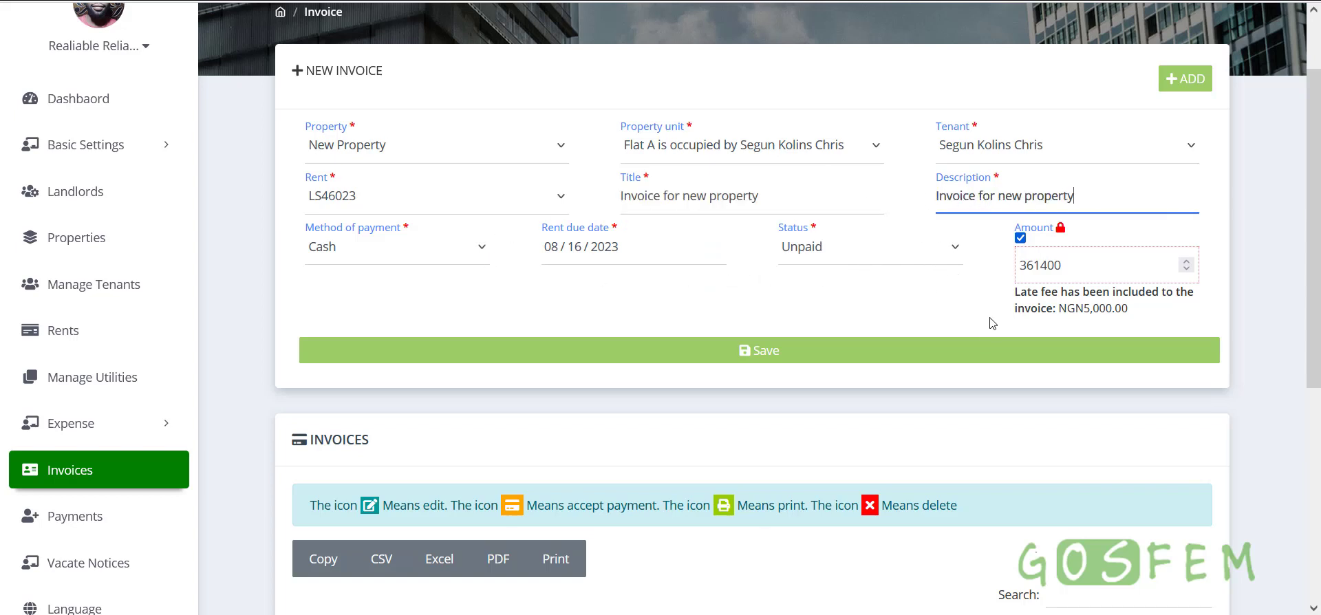
Save the invoice, then check its NGN361,400.00 due row and action buttons
{"action": "left_click", "coordinate": [790, 358]}
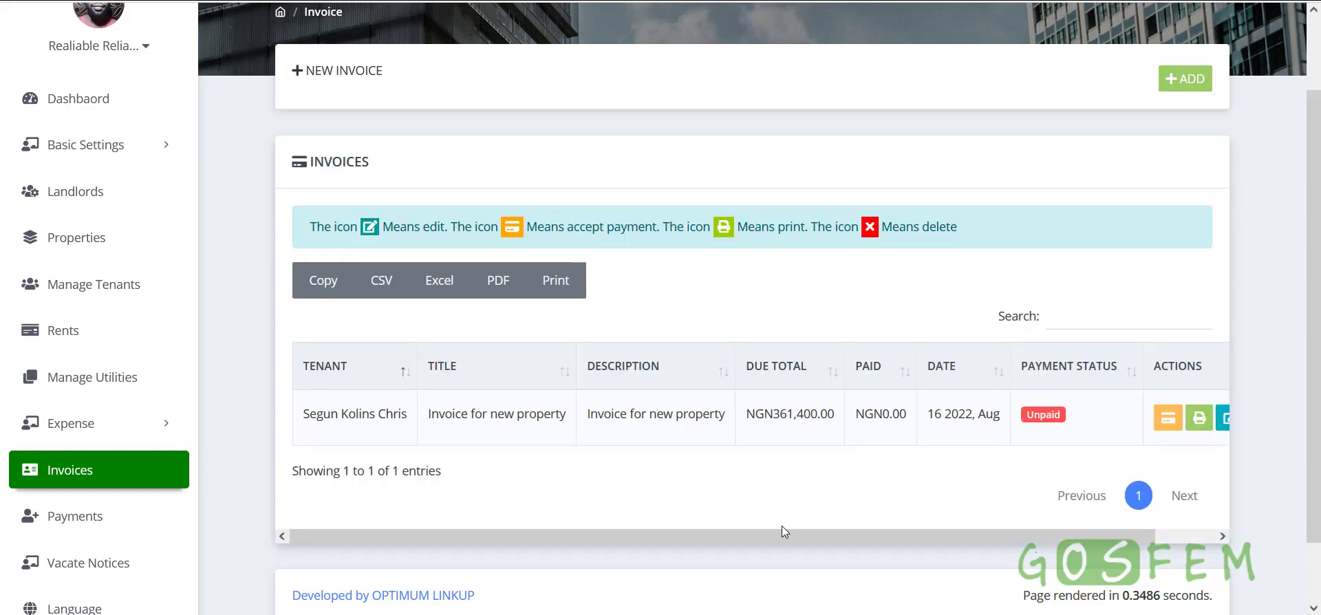
{"action": "left_click_drag", "start_coordinate": [745, 413], "coordinate": [1003, 421]}
{"action": "left_click", "coordinate": [973, 422]}
{"action": "left_click_drag", "start_coordinate": [959, 537], "coordinate": [1029, 535]}
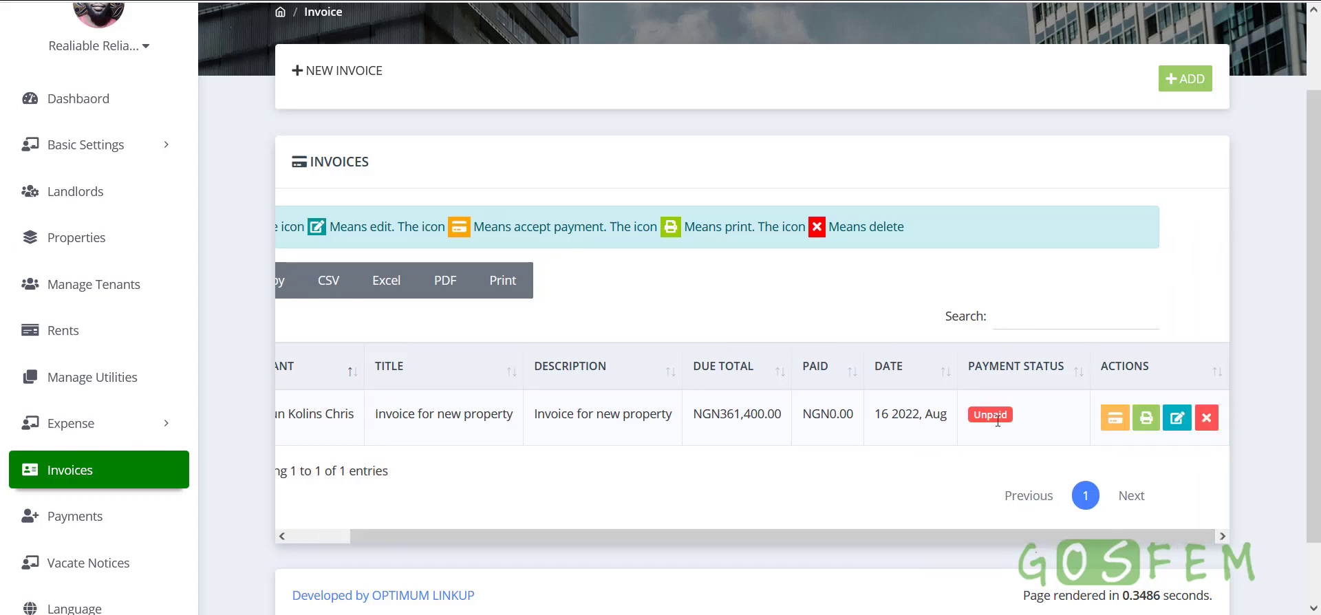
{"action": "left_click_drag", "start_coordinate": [795, 536], "coordinate": [608, 536]}
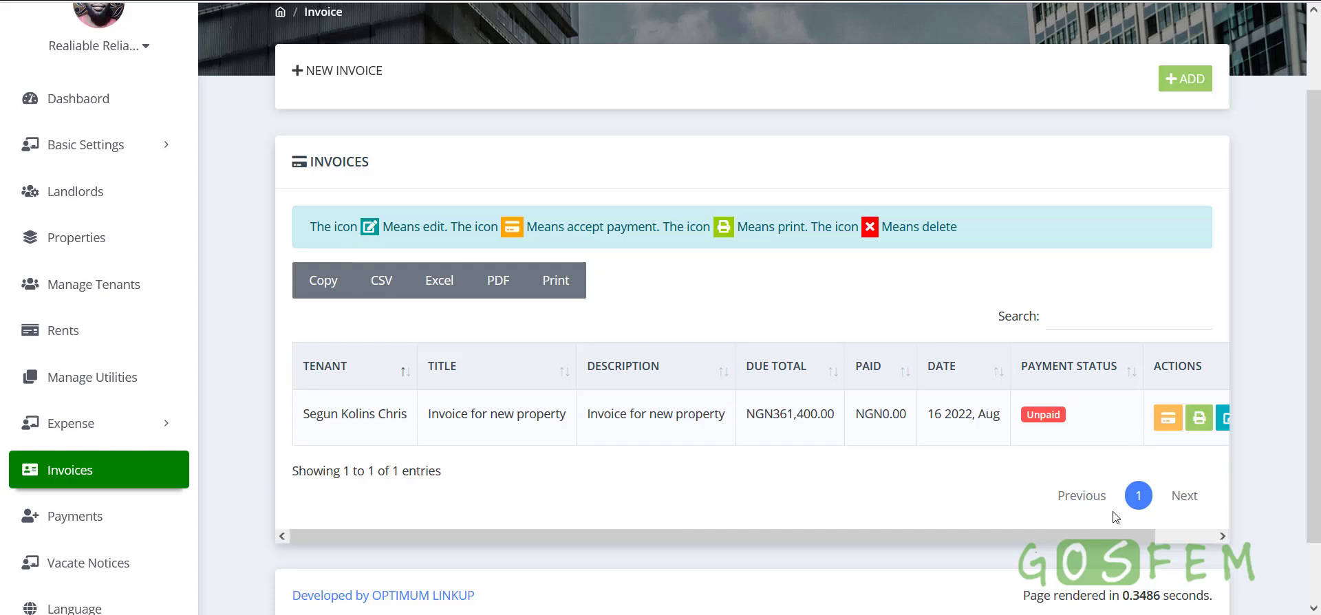
{"action": "left_click", "coordinate": [1174, 538]}
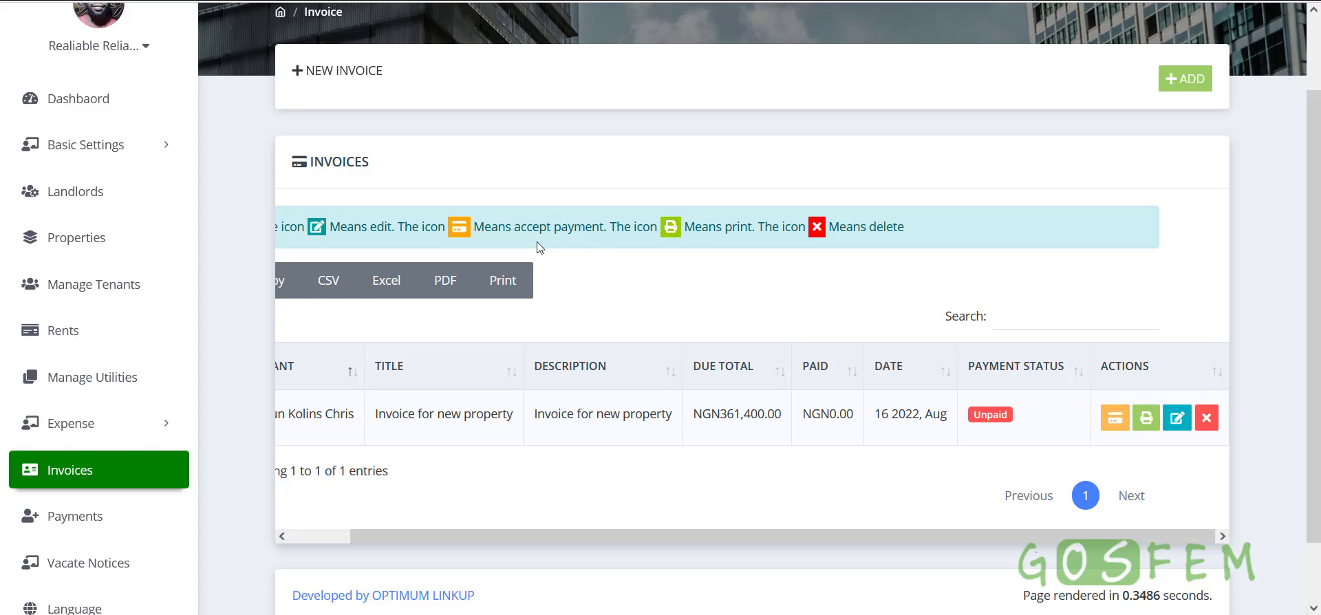
{"action": "left_click", "coordinate": [1147, 427]}
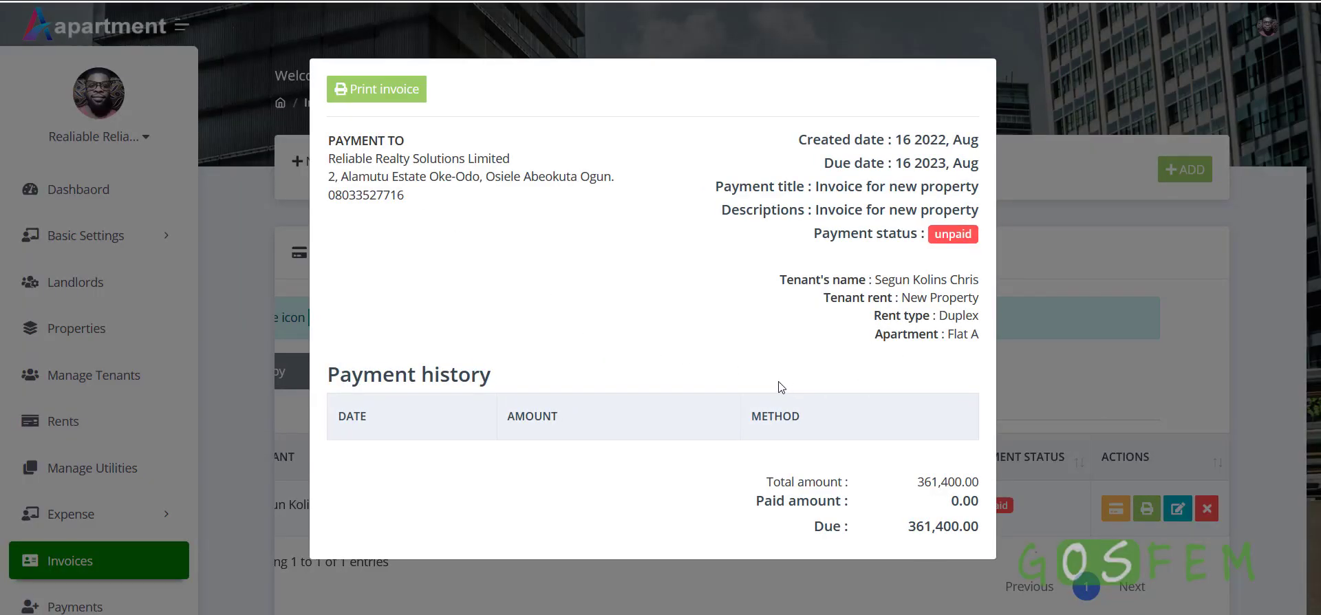
{"action": "left_click", "coordinate": [377, 96]}
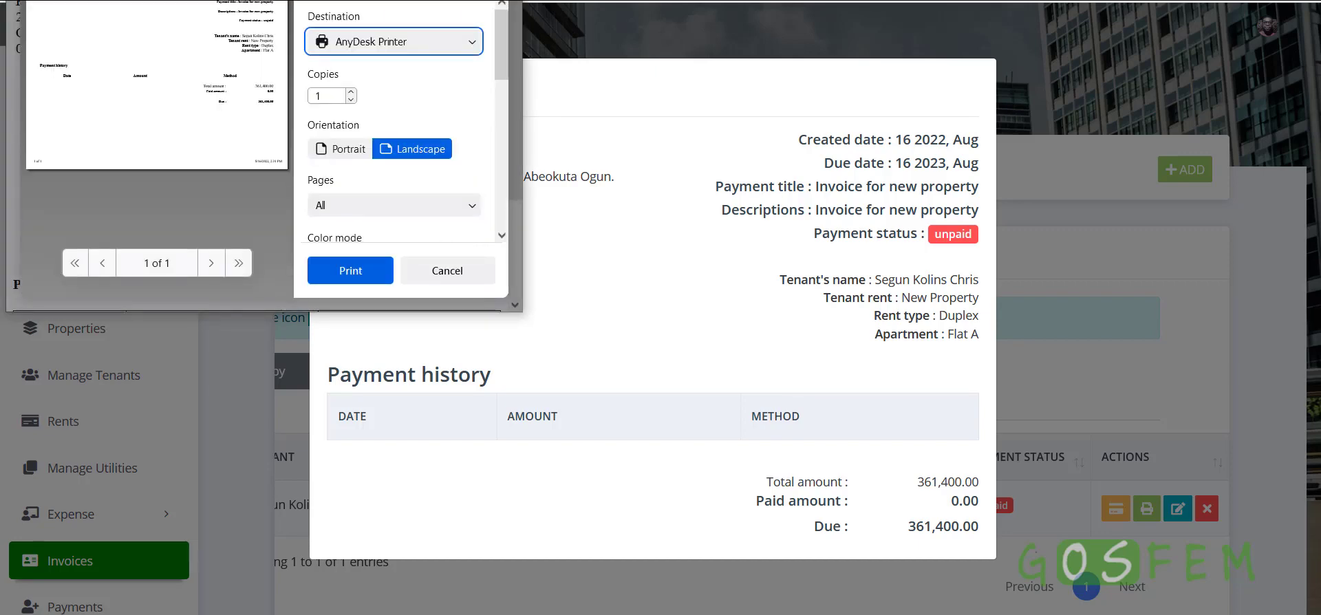
{"action": "left_click", "coordinate": [444, 270]}
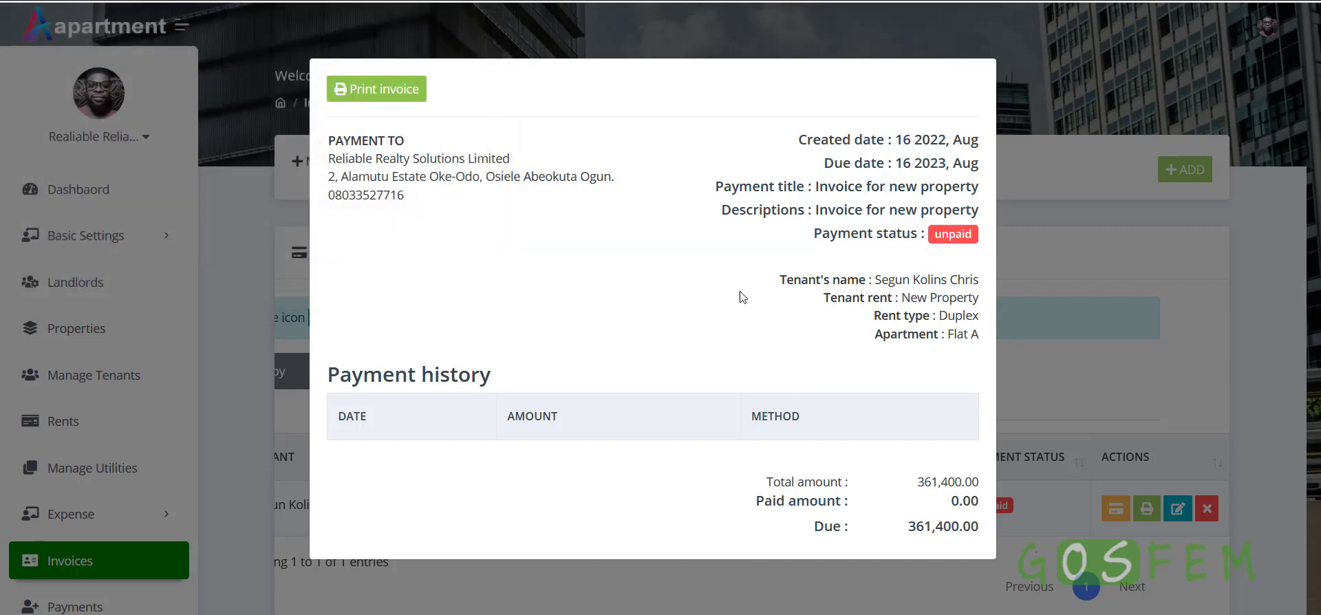
{"action": "left_click", "coordinate": [1104, 304]}
{"action": "scroll", "coordinate": [961, 333], "scroll_direction": "down", "scroll_amount": 3}
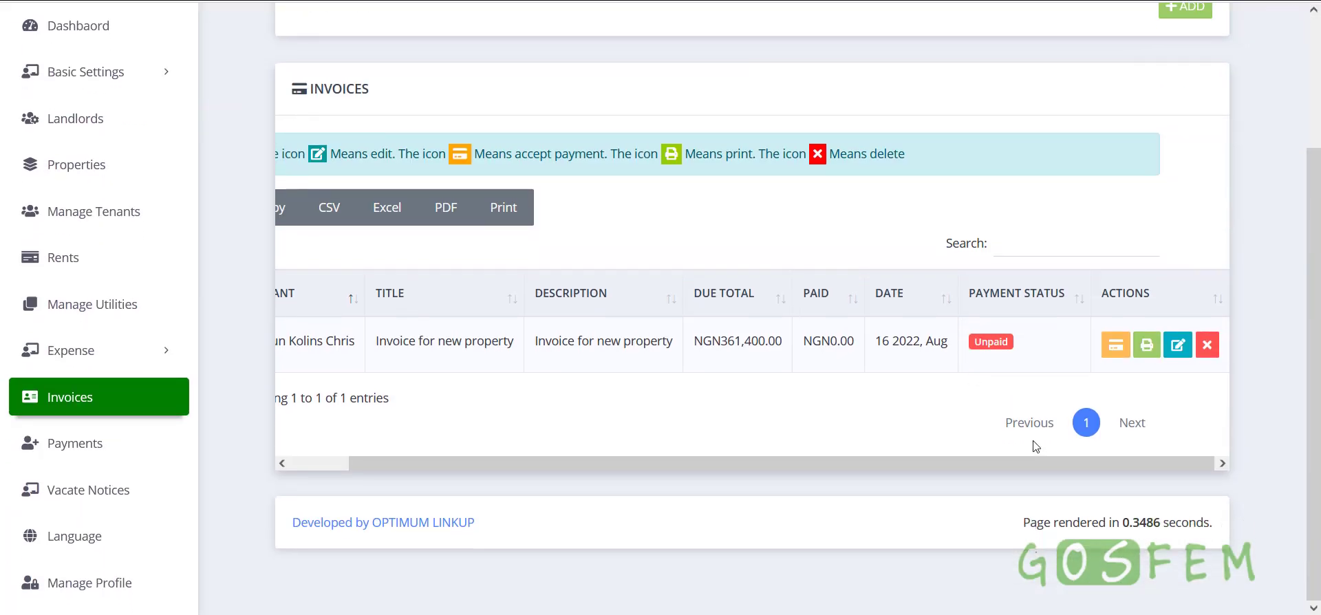
{"action": "left_click_drag", "start_coordinate": [908, 463], "coordinate": [1054, 469]}
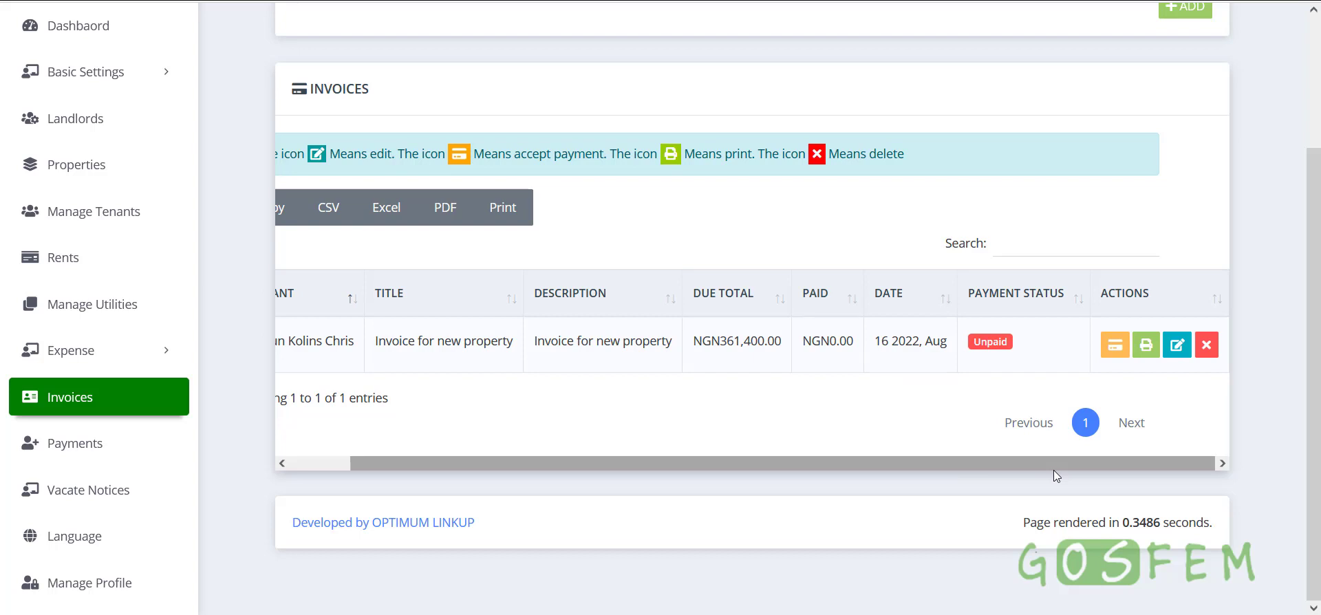
Open the invoice's payment form and review tenant, property, 361400 total and 0 paid
{"action": "left_click", "coordinate": [1114, 345]}
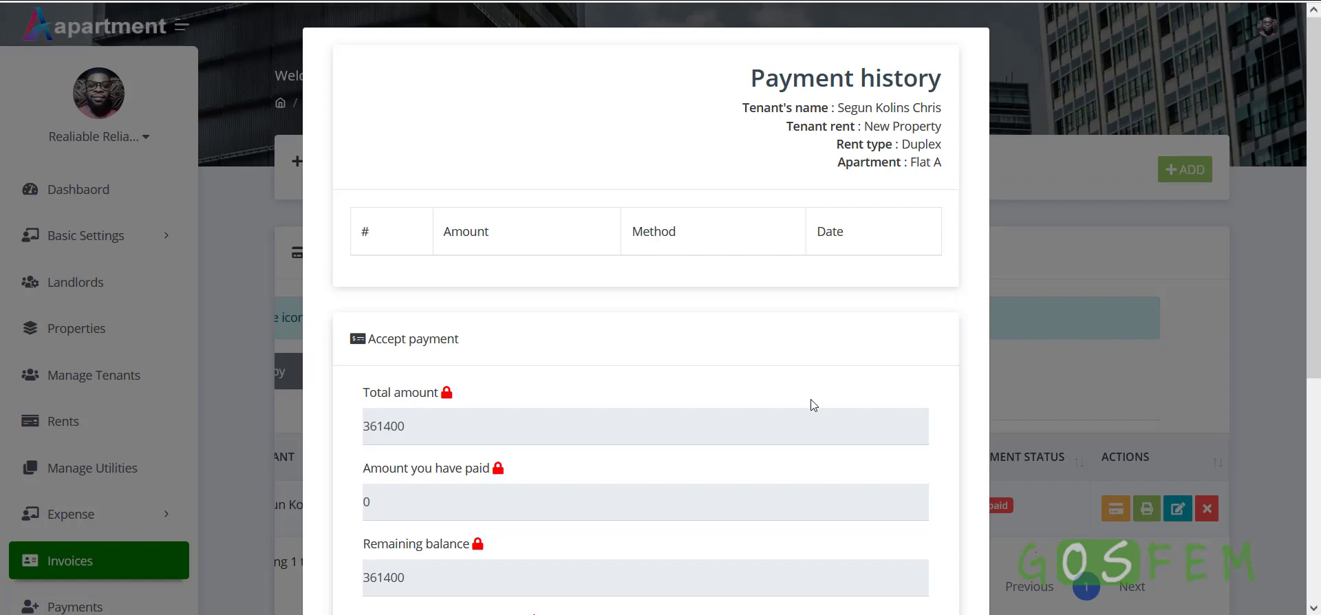
{"action": "left_click_drag", "start_coordinate": [734, 118], "coordinate": [937, 110]}
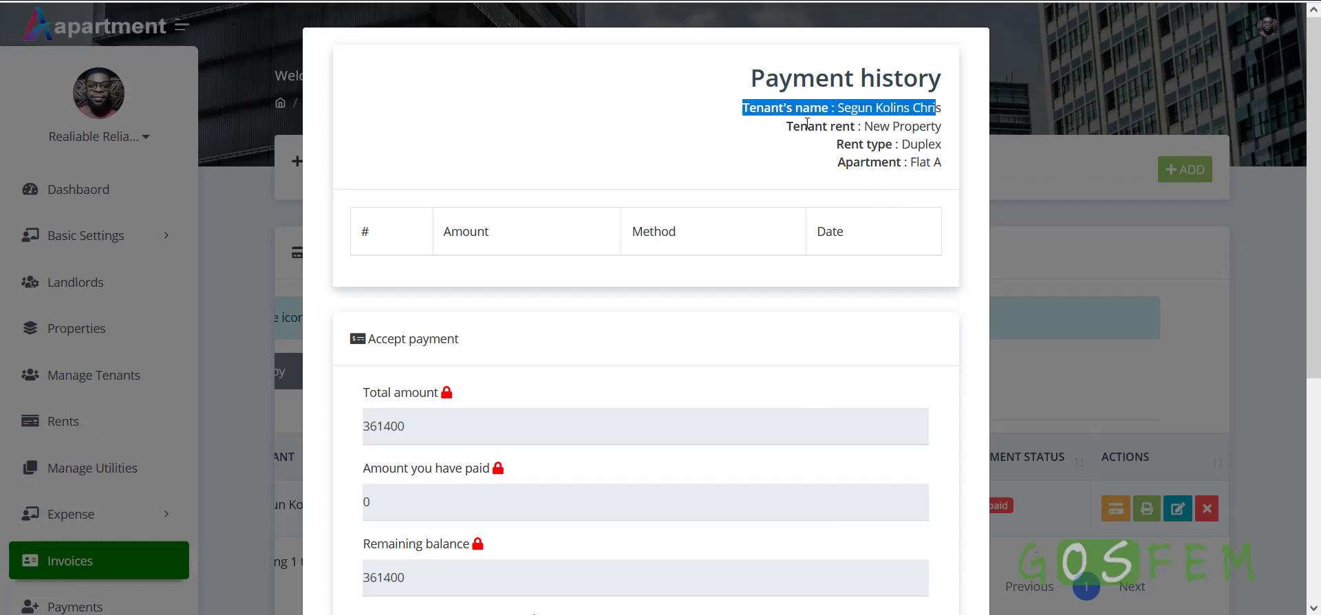
{"action": "left_click_drag", "start_coordinate": [777, 131], "coordinate": [957, 135]}
{"action": "left_click_drag", "start_coordinate": [815, 153], "coordinate": [963, 165]}
{"action": "scroll", "coordinate": [604, 384], "scroll_direction": "down", "scroll_amount": 4}
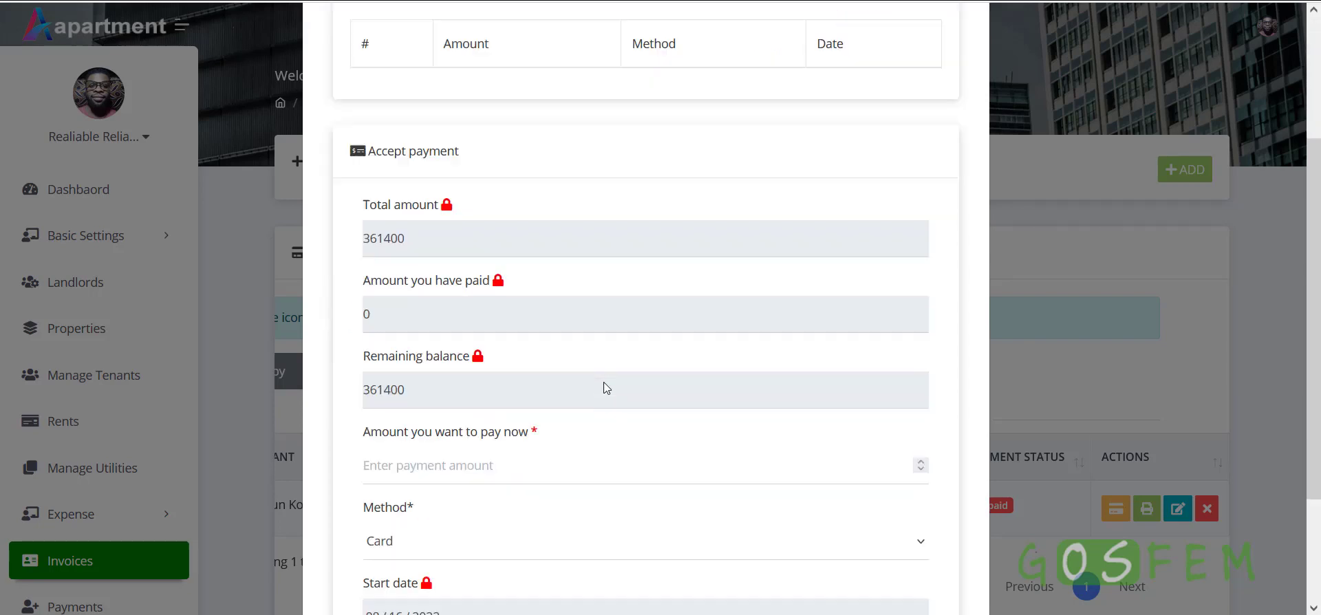
{"action": "scroll", "coordinate": [475, 265], "scroll_direction": "up", "scroll_amount": 1}
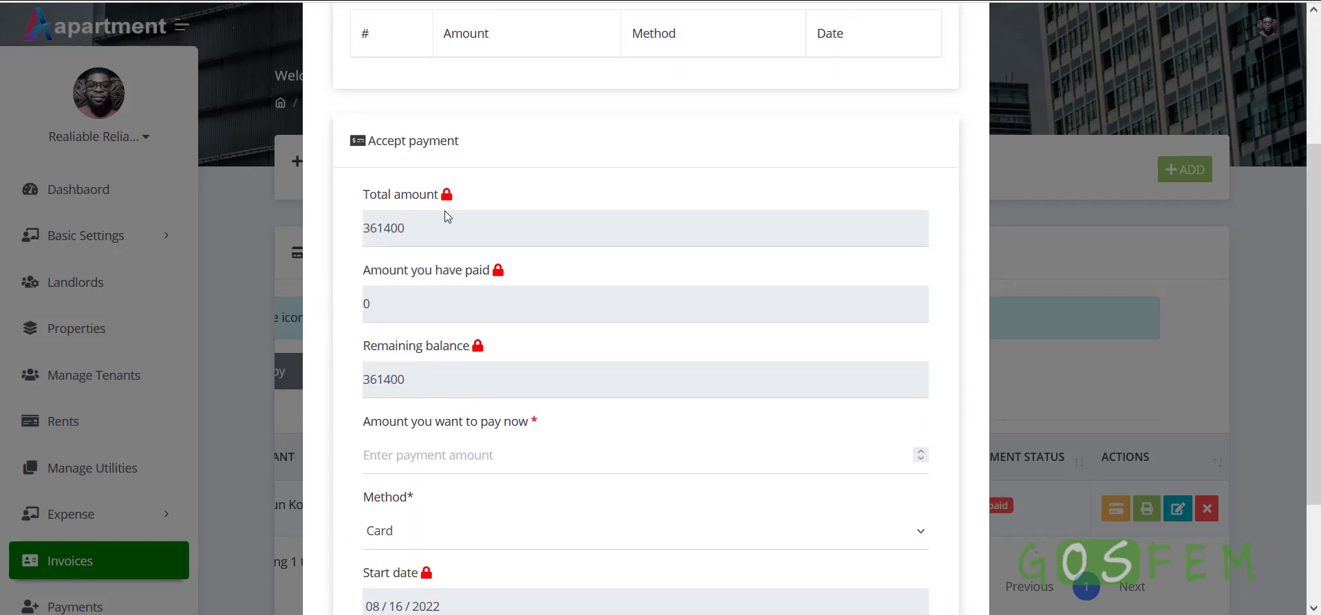
{"action": "left_click_drag", "start_coordinate": [457, 228], "coordinate": [355, 228]}
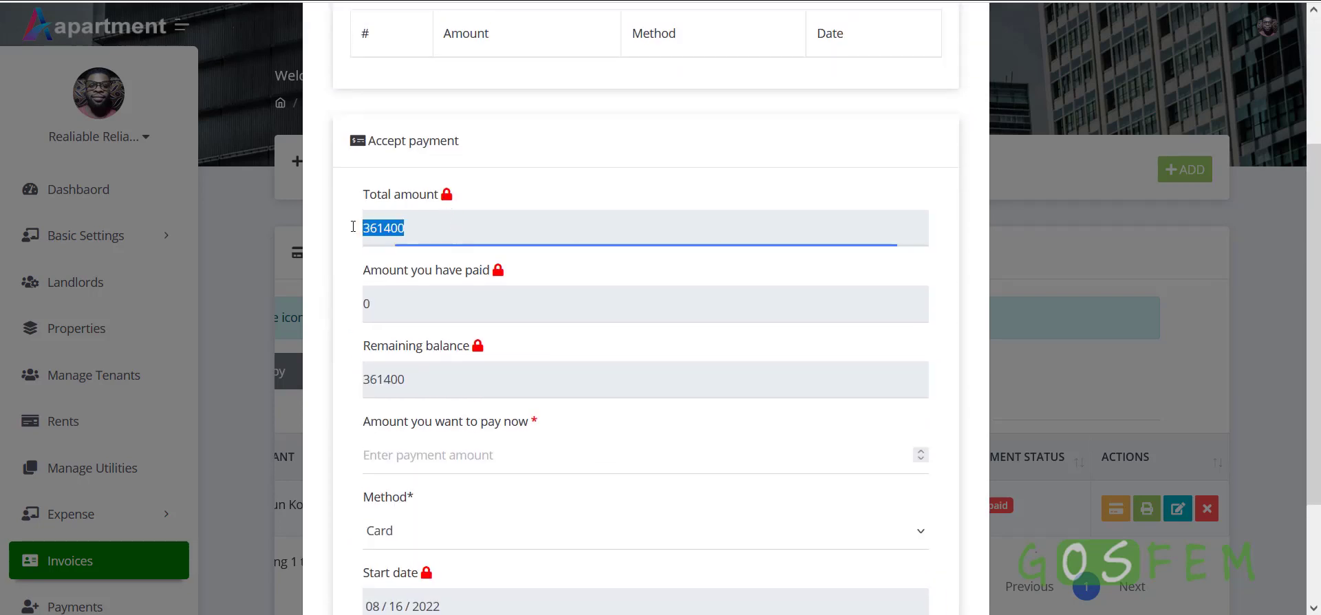
{"action": "left_click", "coordinate": [500, 276]}
{"action": "left_click_drag", "start_coordinate": [473, 298], "coordinate": [348, 304]}
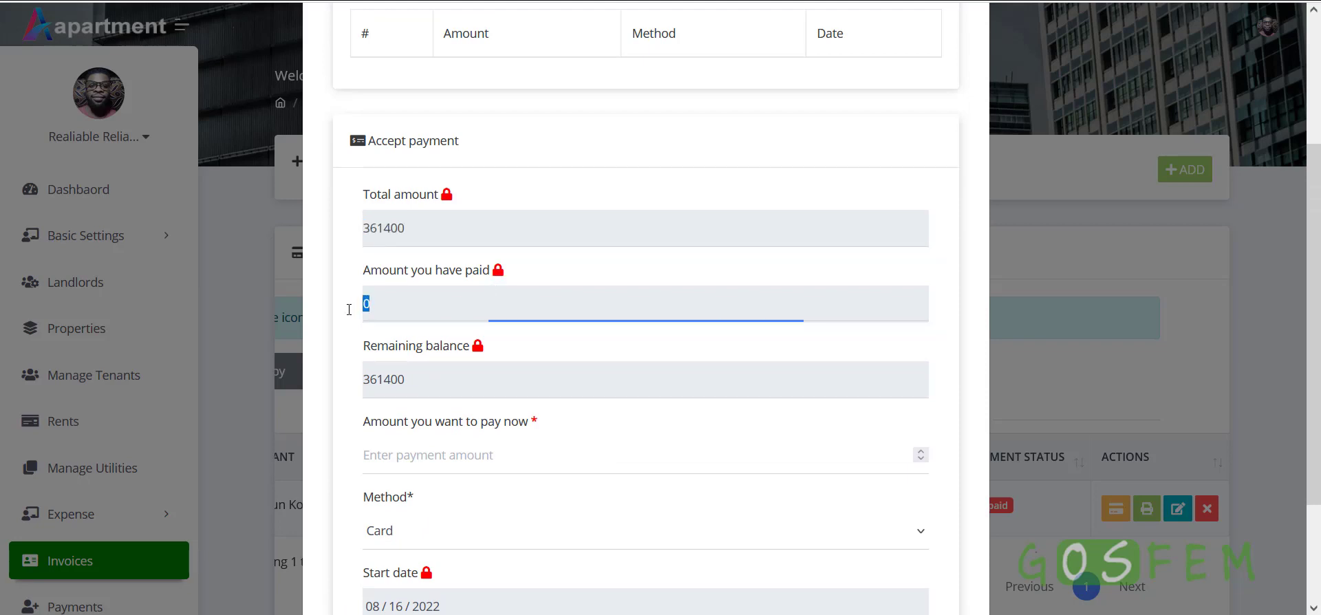
{"action": "scroll", "coordinate": [470, 411], "scroll_direction": "down", "scroll_amount": 2}
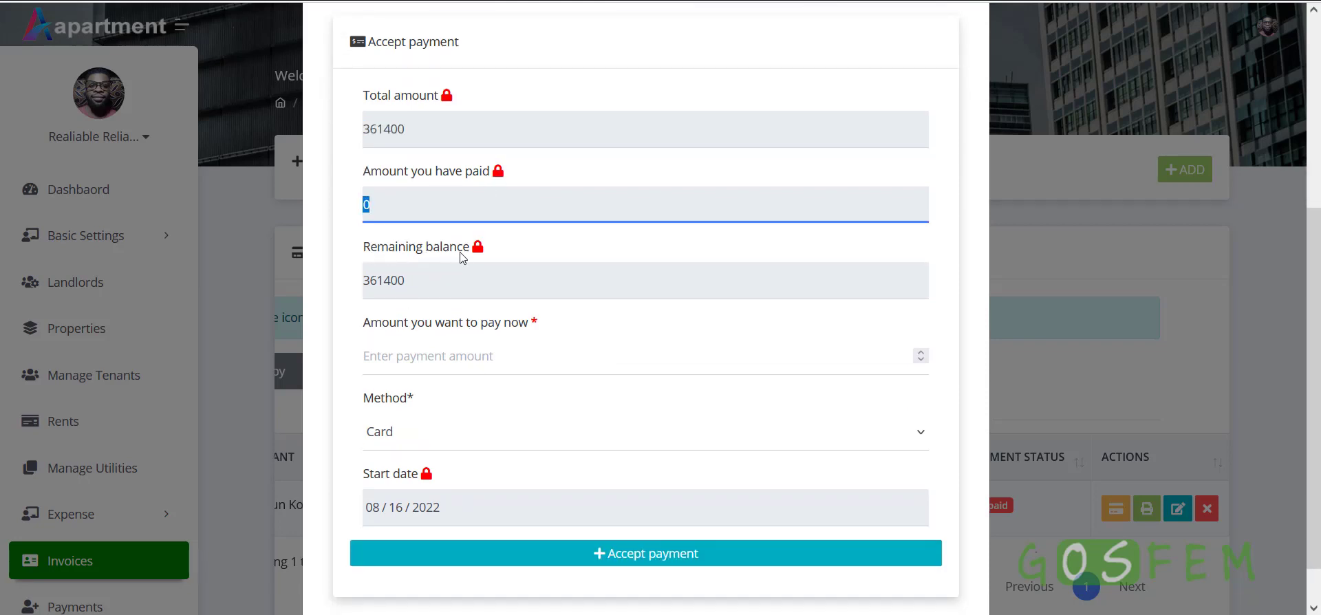
{"action": "double_click", "coordinate": [414, 134]}
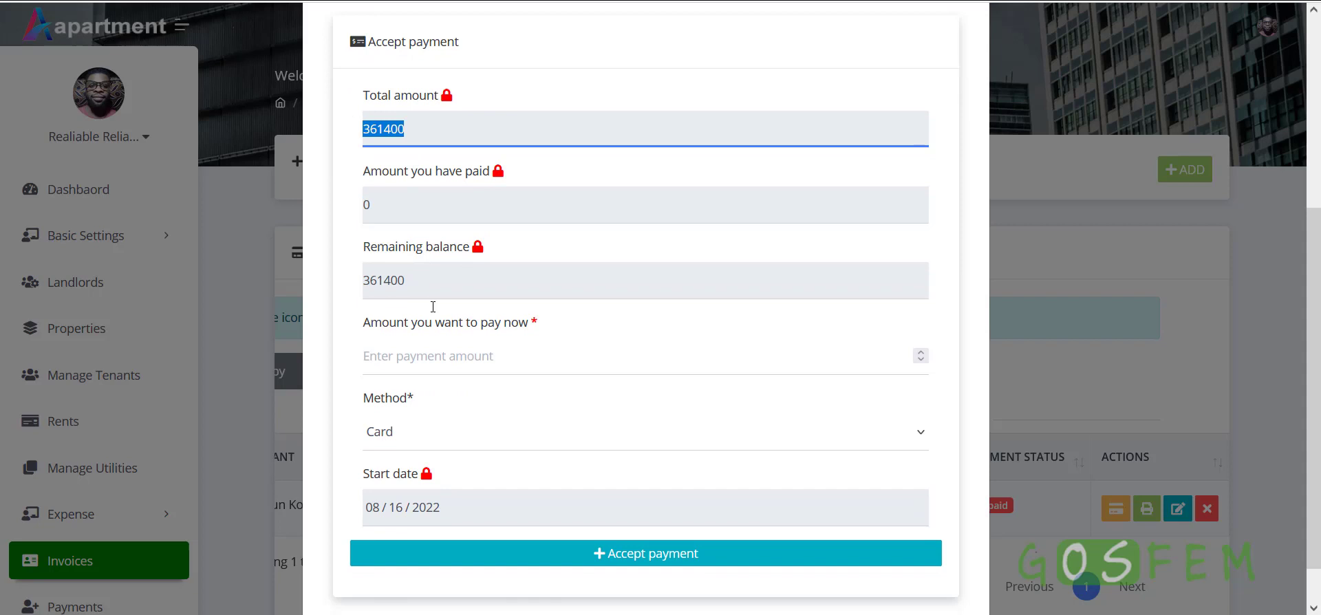
Pay 20000 now by Card and submit the payment
{"action": "left_click", "coordinate": [430, 356]}
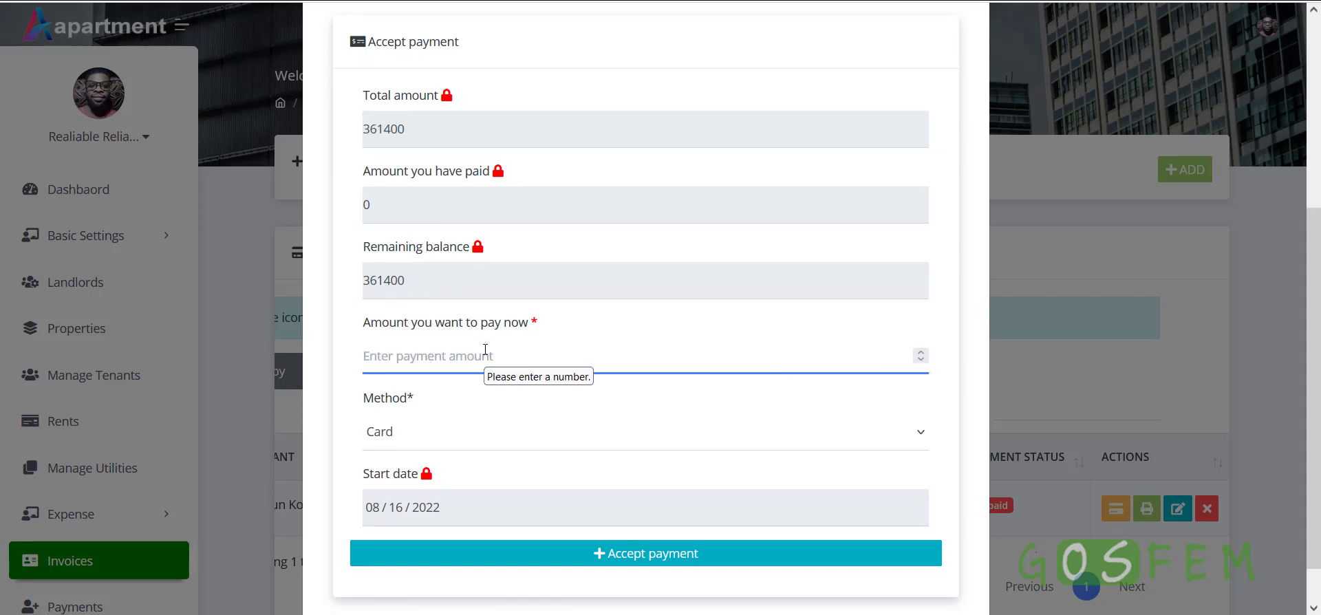
{"action": "type", "text": "20000"}
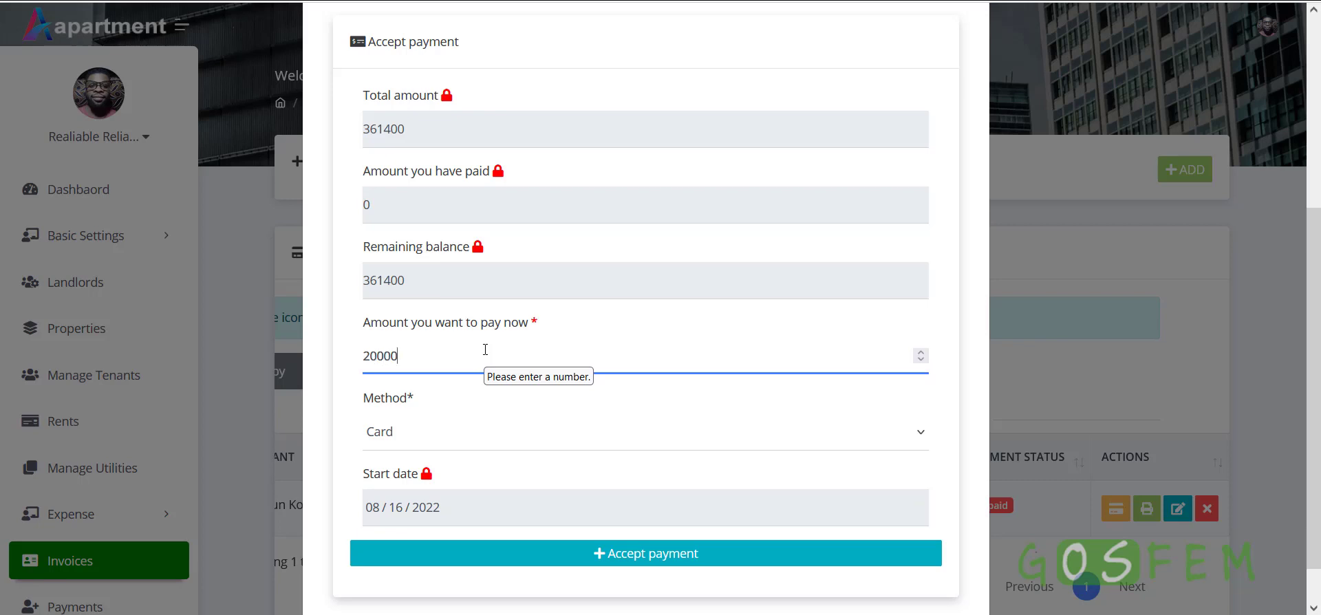
{"action": "left_click", "coordinate": [397, 438]}
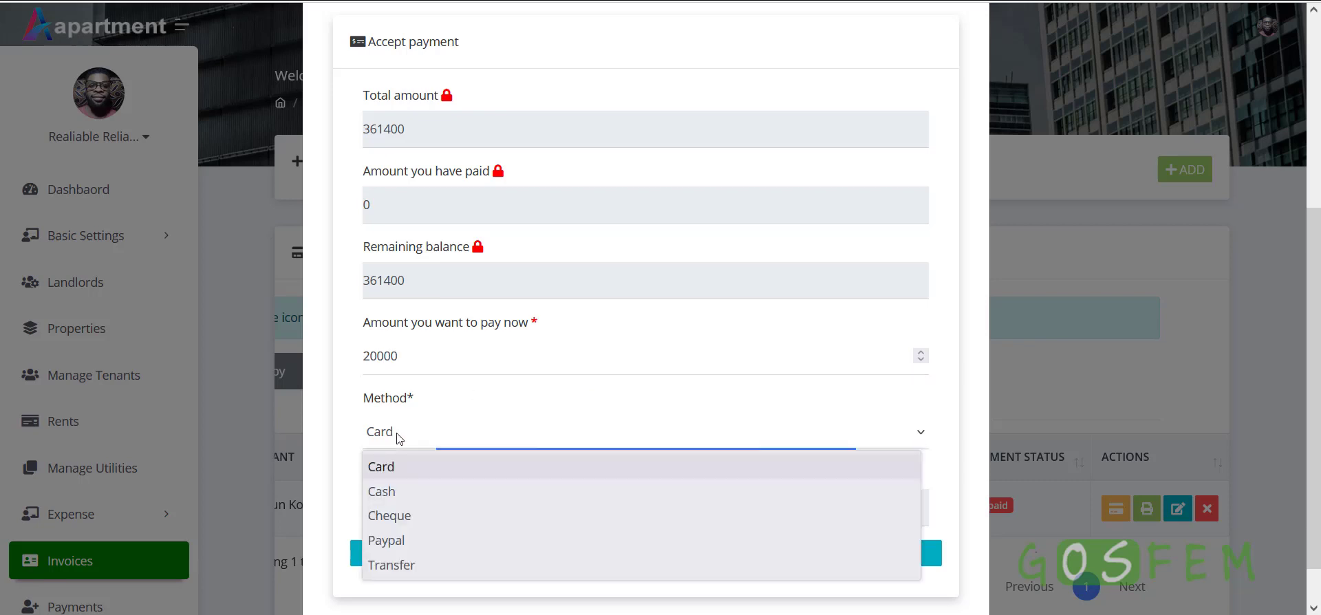
{"action": "left_click", "coordinate": [397, 439]}
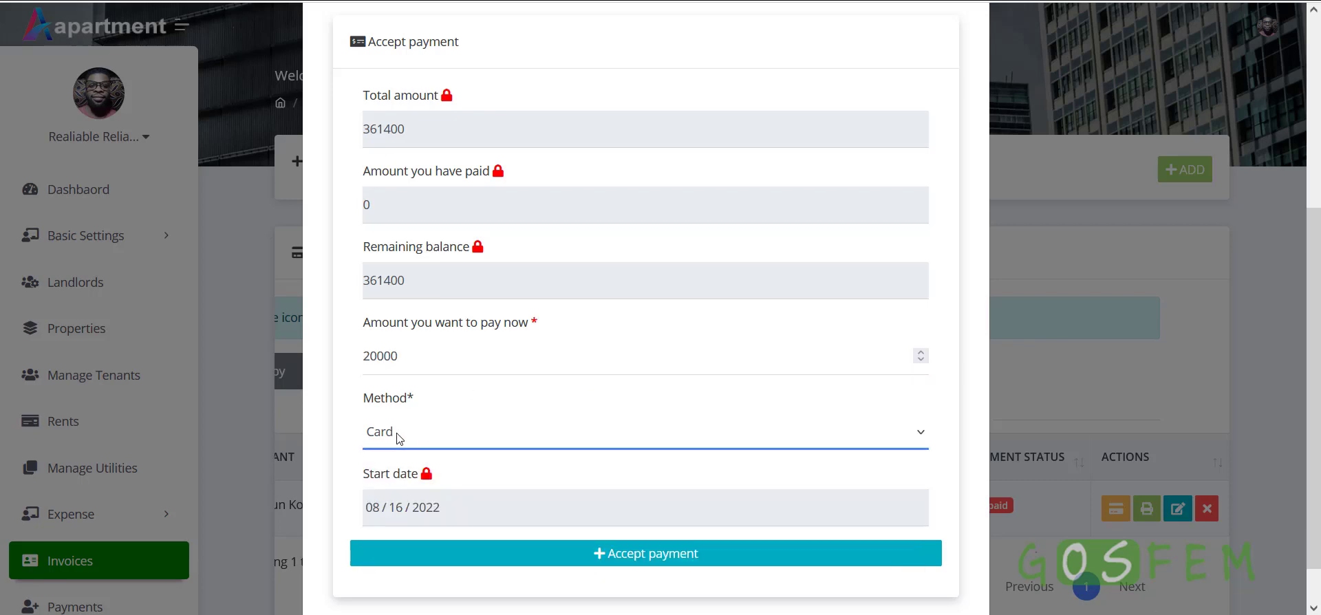
{"action": "left_click", "coordinate": [665, 554]}
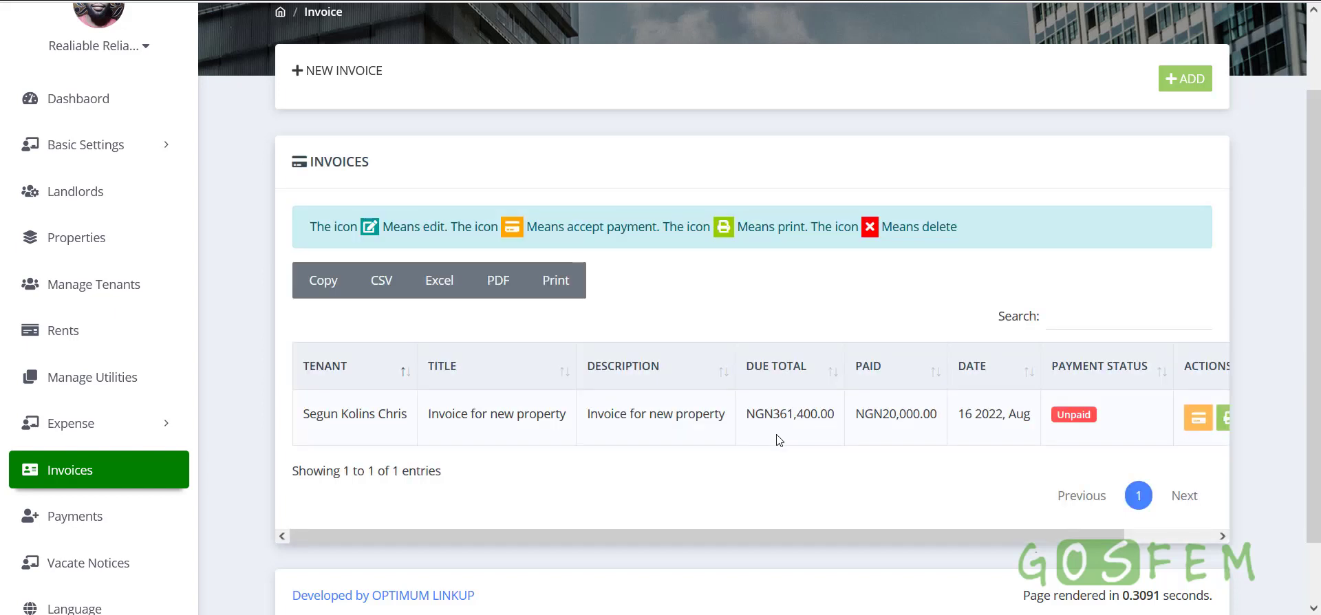
Confirm NGN20,000.00 paid of NGN361,400.00 due, then reopen the invoice's payment form
{"action": "left_click_drag", "start_coordinate": [861, 416], "coordinate": [937, 414]}
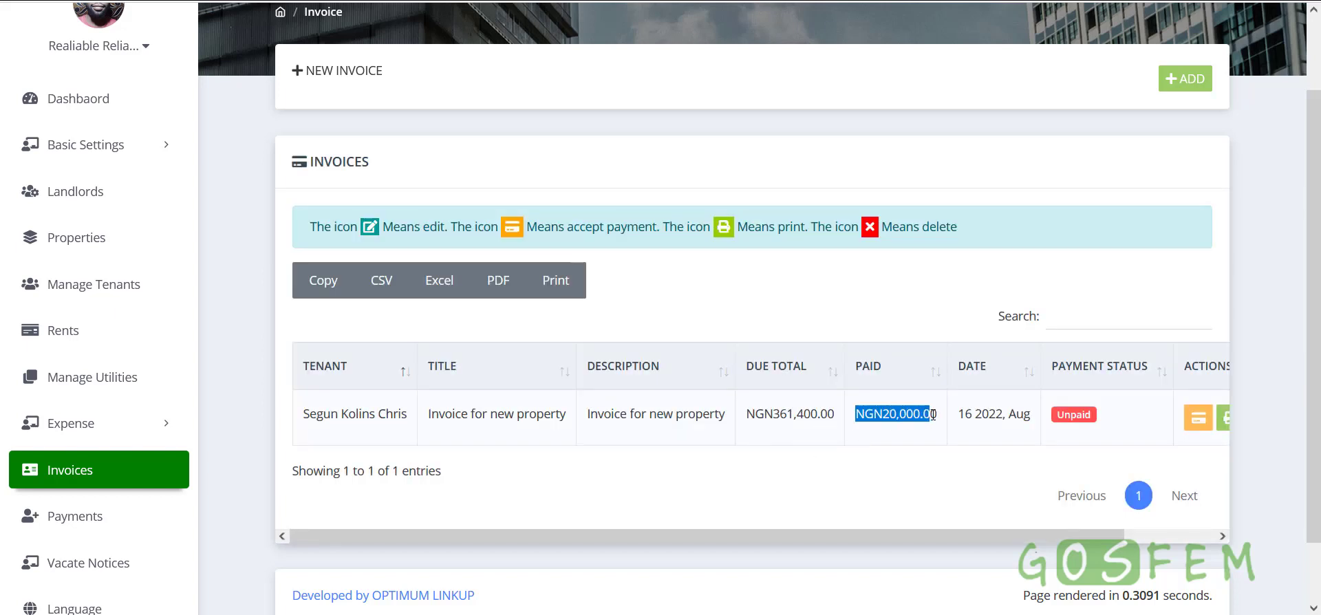
{"action": "left_click_drag", "start_coordinate": [746, 413], "coordinate": [836, 415]}
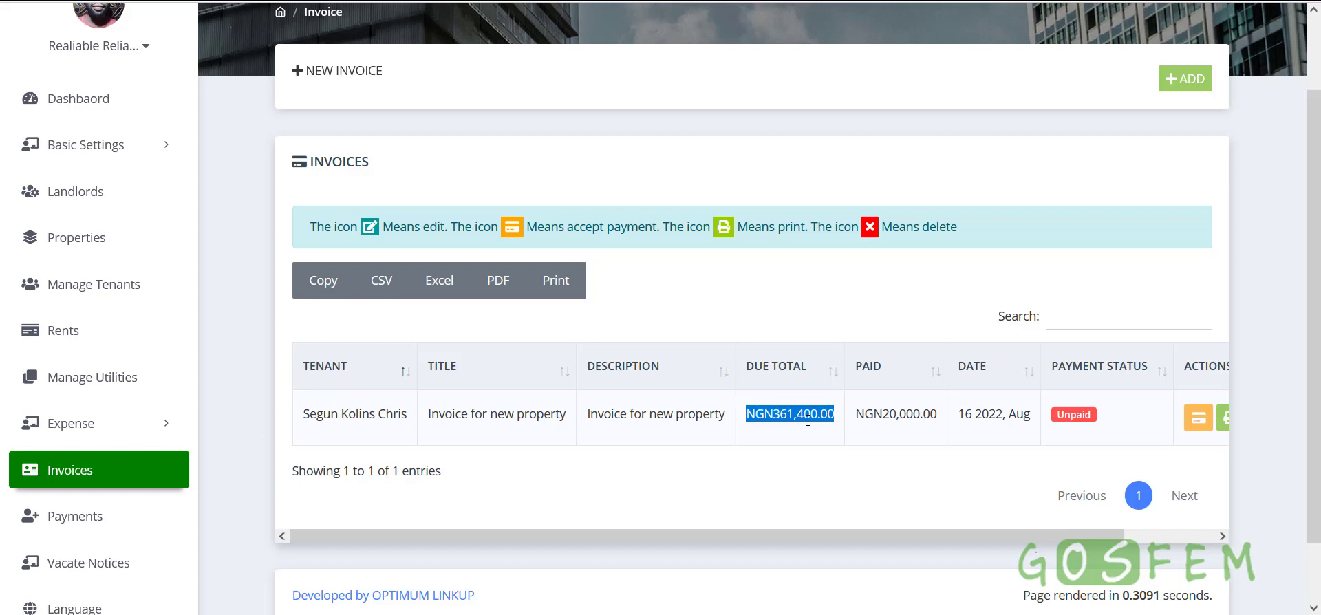
{"action": "left_click", "coordinate": [878, 472]}
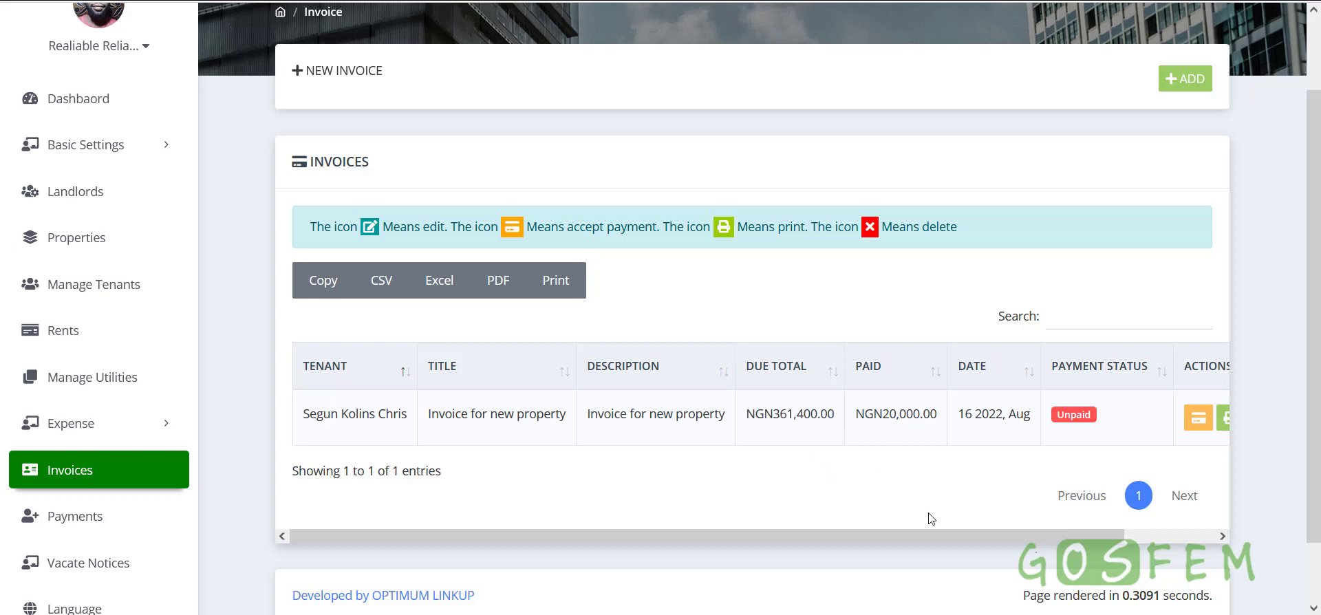
{"action": "left_click_drag", "start_coordinate": [943, 537], "coordinate": [1087, 520]}
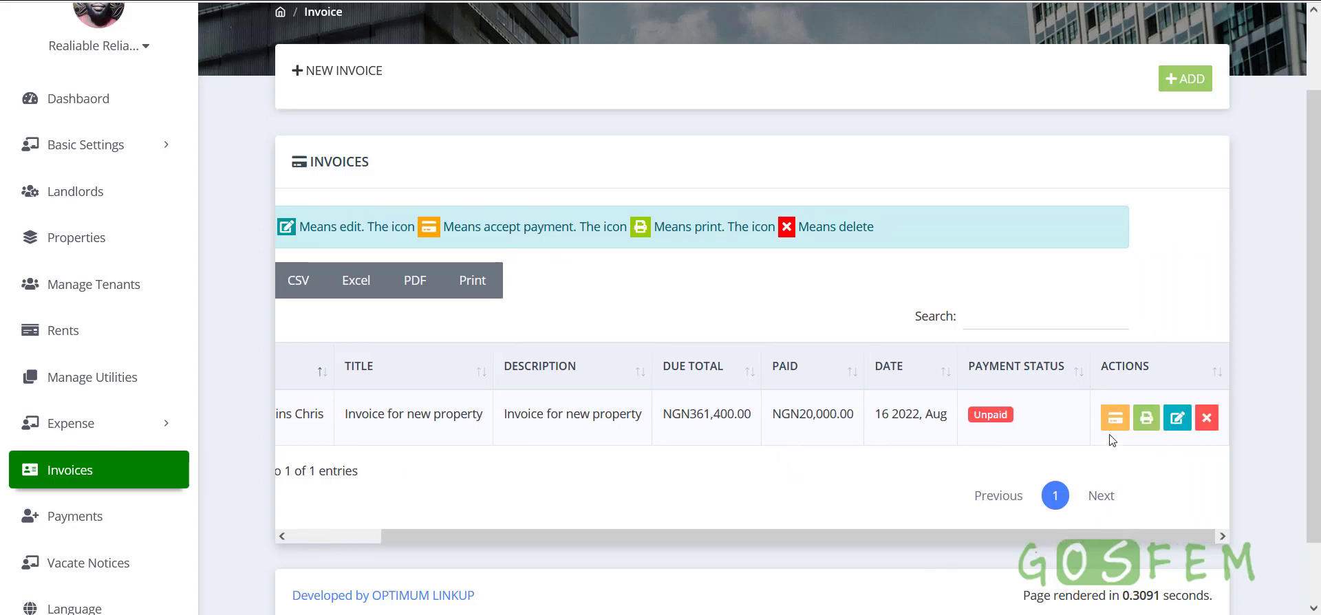
{"action": "left_click", "coordinate": [1114, 418]}
{"action": "scroll", "coordinate": [502, 448], "scroll_direction": "down", "scroll_amount": 4}
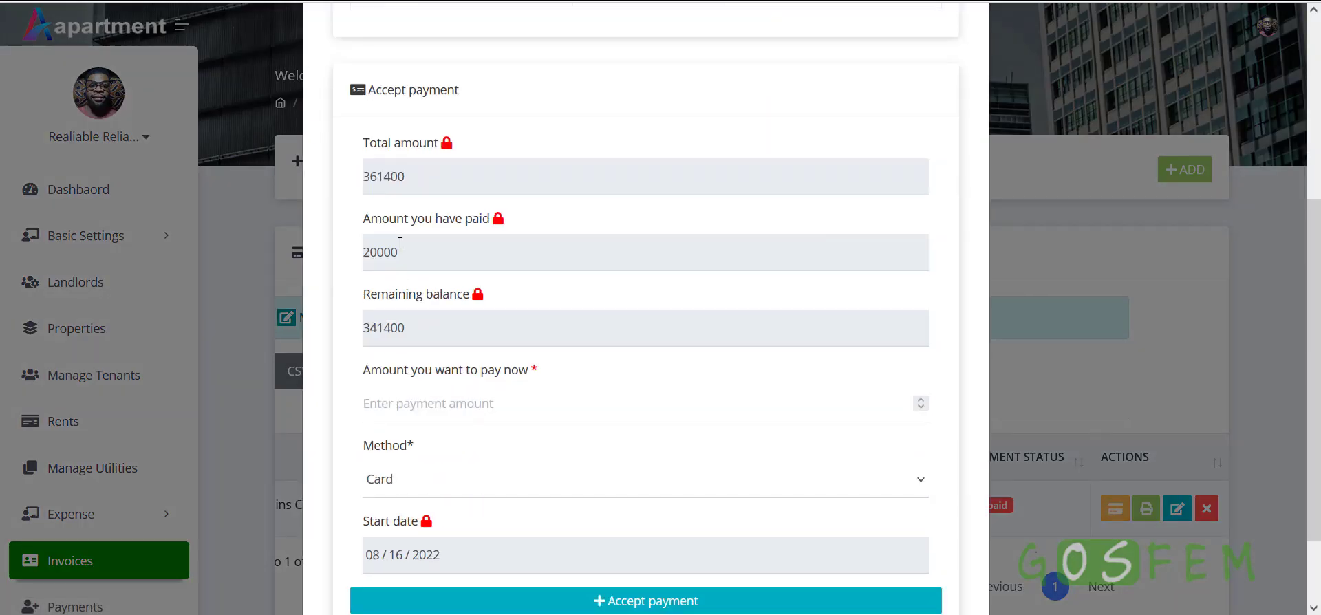
Try paying 6000000 against the 341400 balance and get the max-value error
{"action": "left_click_drag", "start_coordinate": [400, 243], "coordinate": [334, 253]}
{"action": "left_click_drag", "start_coordinate": [425, 324], "coordinate": [361, 326]}
{"action": "left_click", "coordinate": [451, 403]}
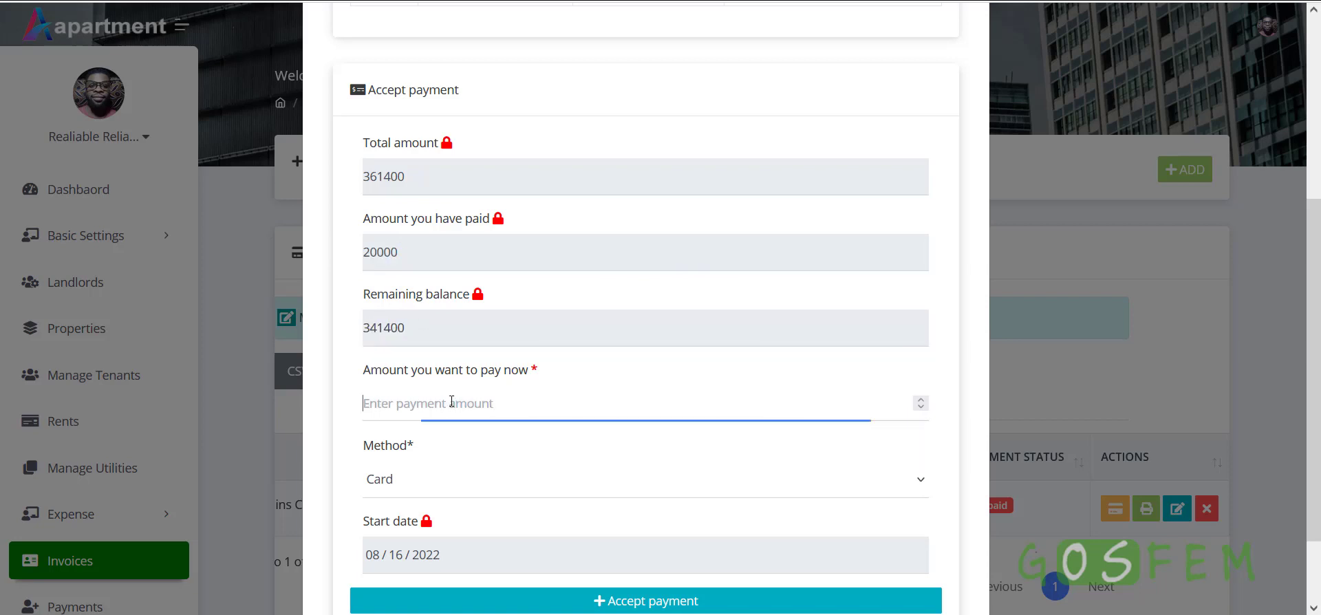
{"action": "type", "text": "6000000"}
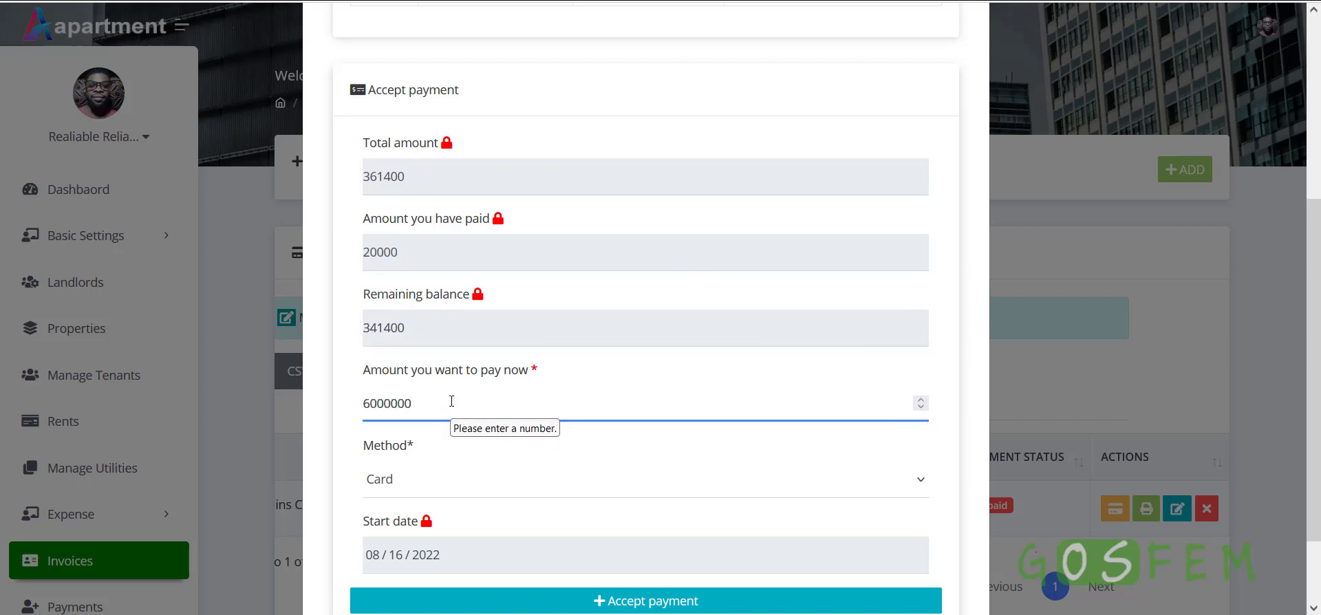
{"action": "left_click", "coordinate": [347, 387]}
{"action": "double_click", "coordinate": [425, 334]}
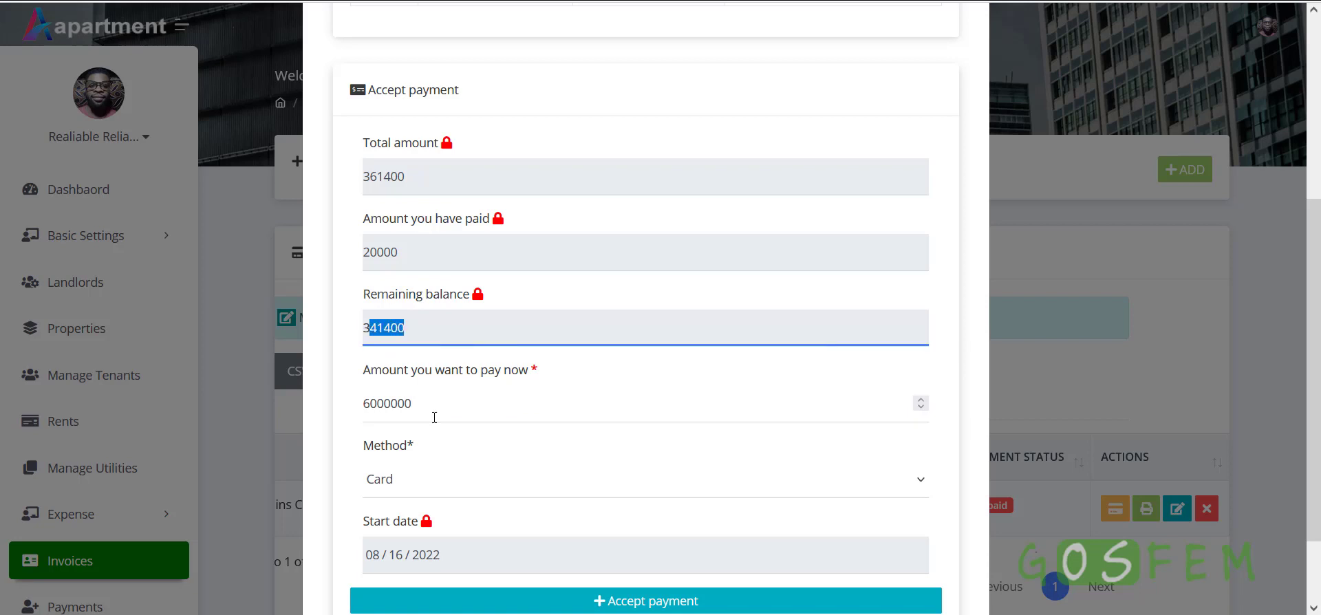
{"action": "scroll", "coordinate": [451, 479], "scroll_direction": "down", "scroll_amount": 2}
{"action": "left_click", "coordinate": [457, 505]}
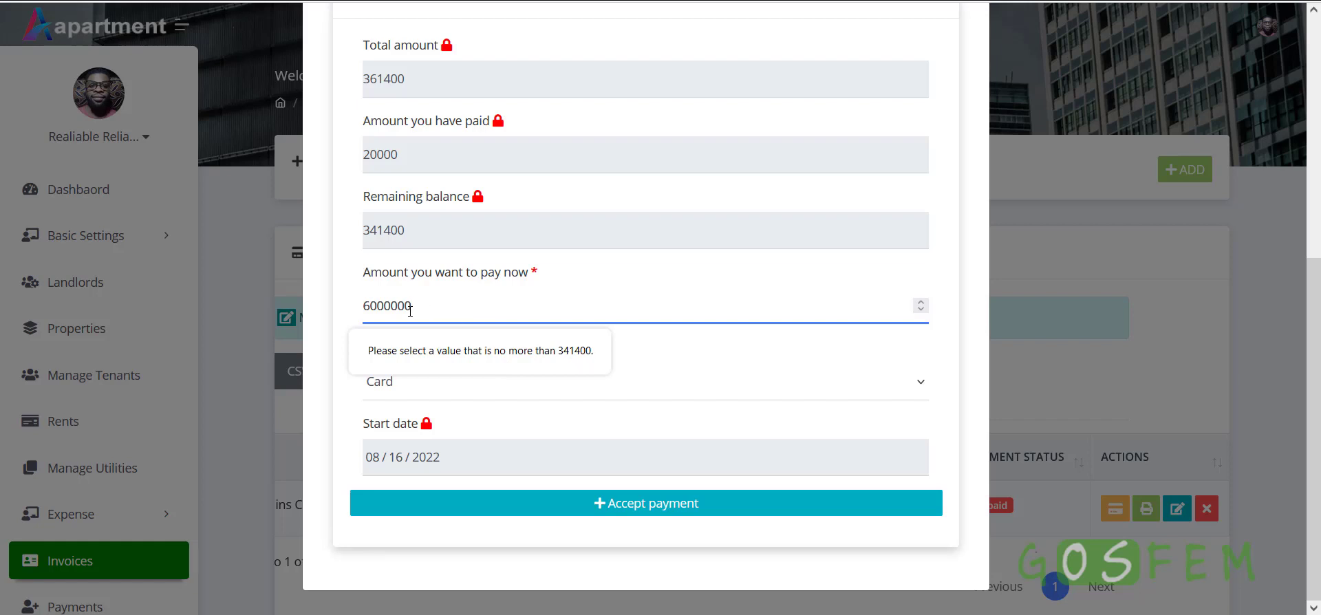
Replace the amount with the copied 341400 remaining balance
{"action": "double_click", "coordinate": [392, 232]}
{"action": "key", "text": "ctrl+c"}
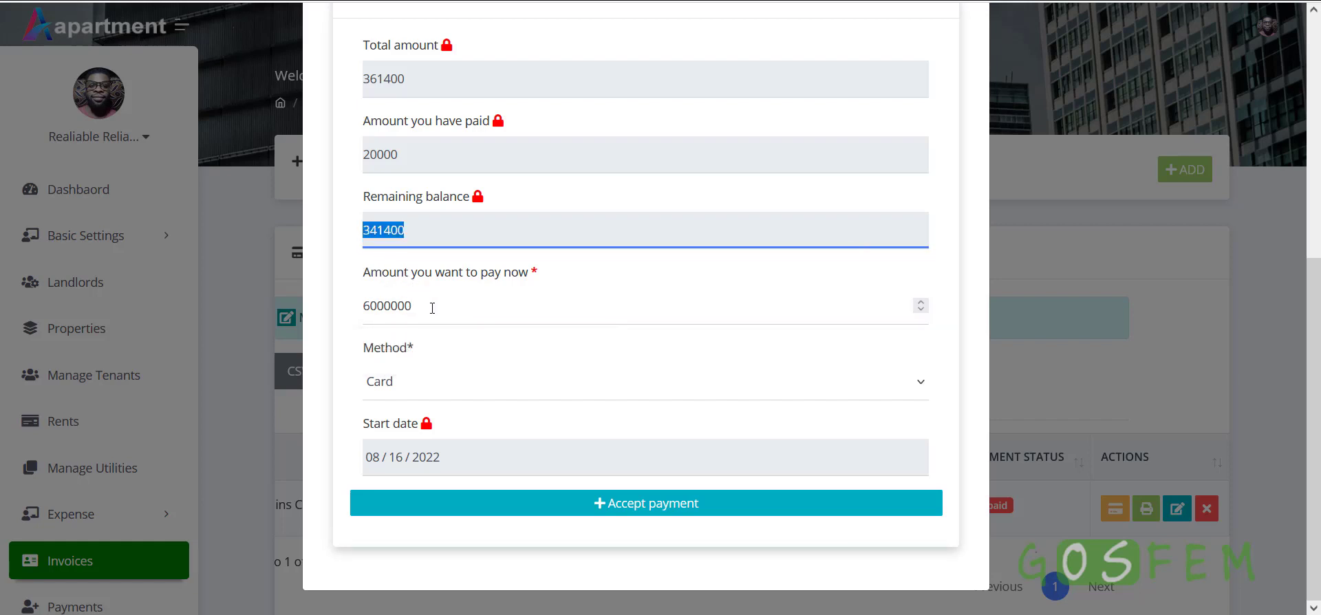
{"action": "double_click", "coordinate": [377, 306]}
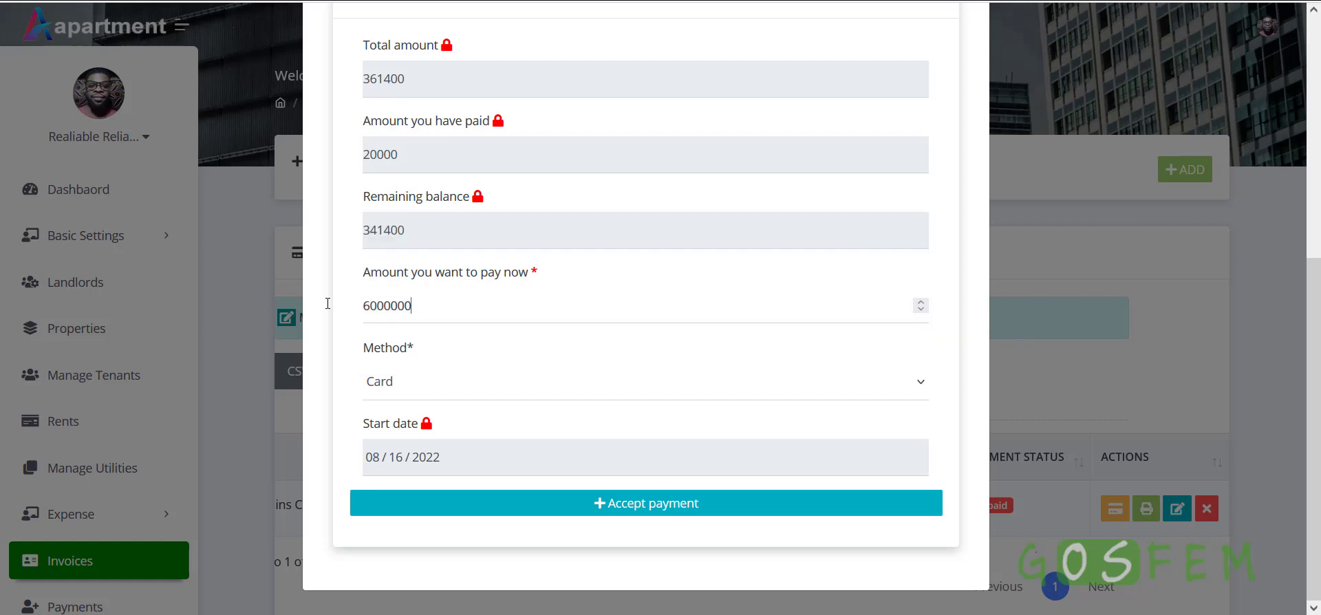
{"action": "key", "text": "ctrl+v"}
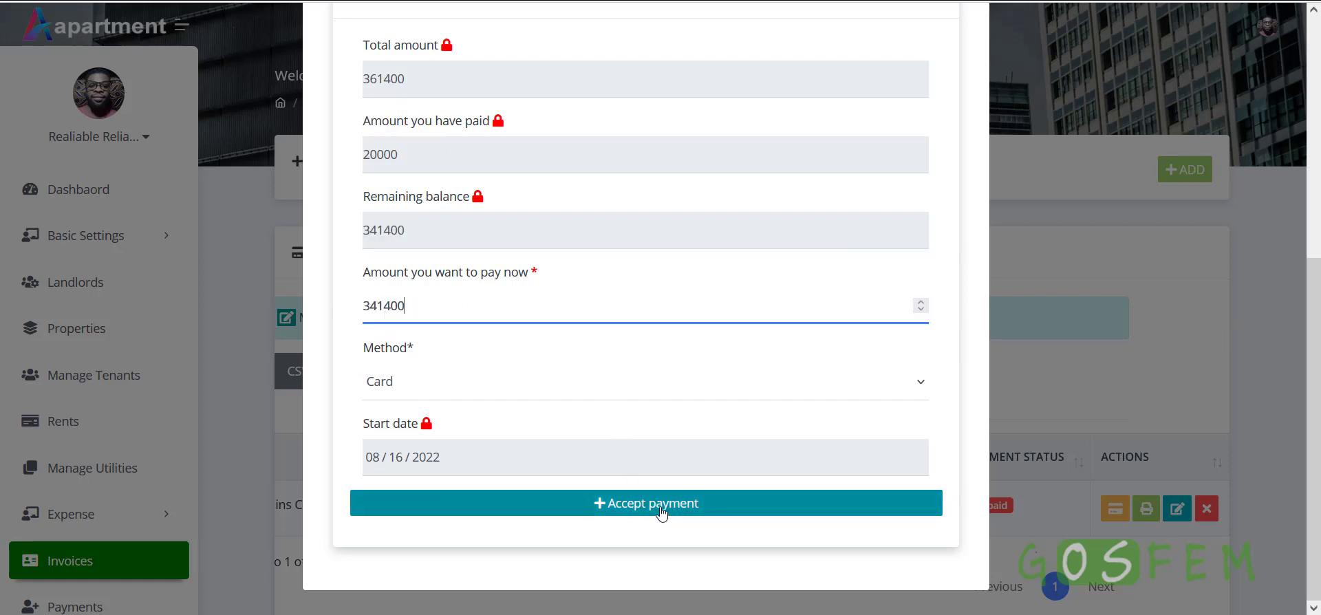
{"action": "scroll", "coordinate": [661, 513], "scroll_direction": "up", "scroll_amount": 3}
{"action": "scroll", "coordinate": [716, 509], "scroll_direction": "down", "scroll_amount": 3}
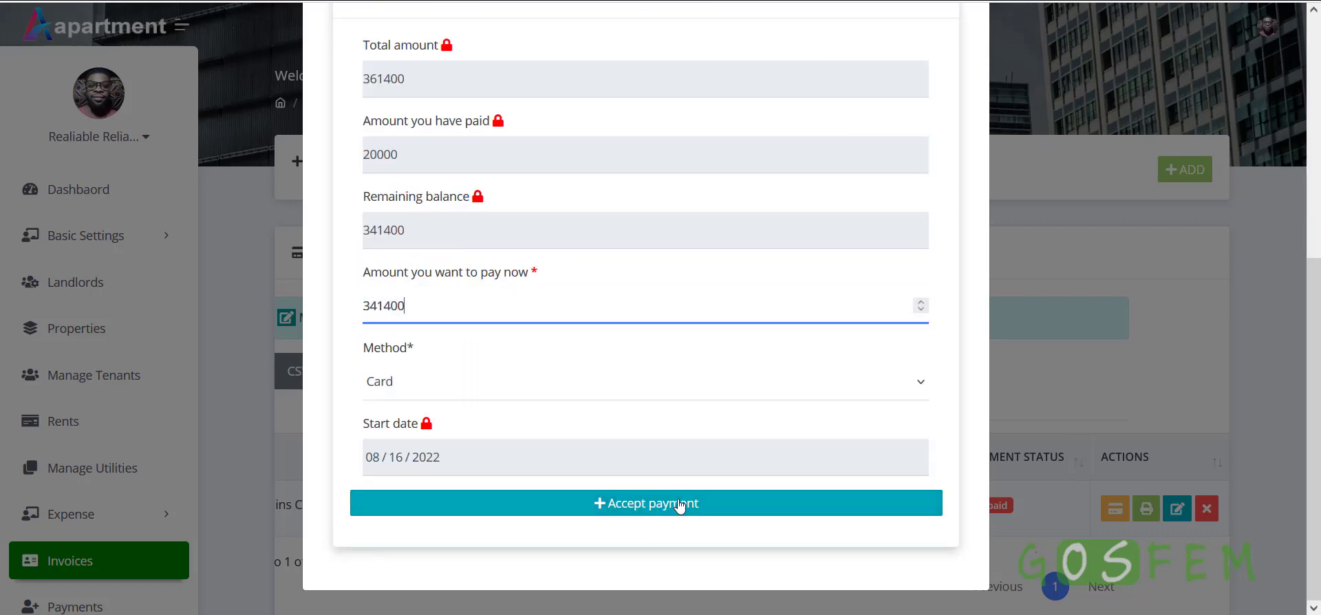
Submit the 341400 payment and go to the Payments History
{"action": "left_click", "coordinate": [680, 507]}
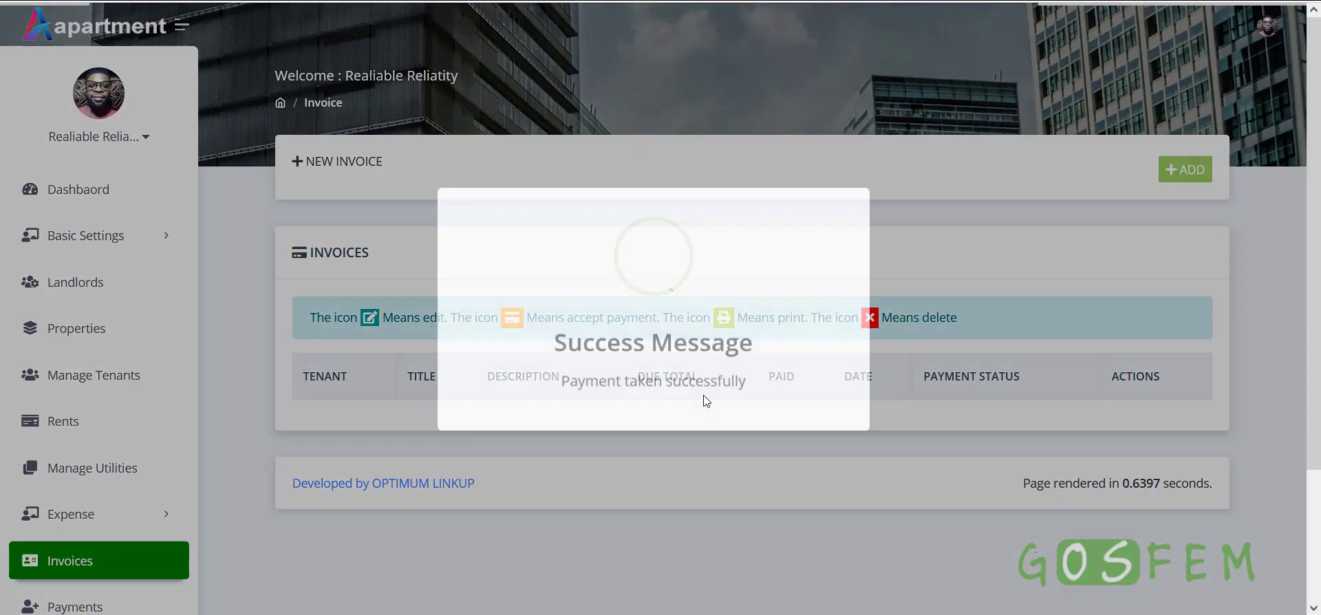
{"action": "scroll", "coordinate": [979, 406], "scroll_direction": "down", "scroll_amount": 3}
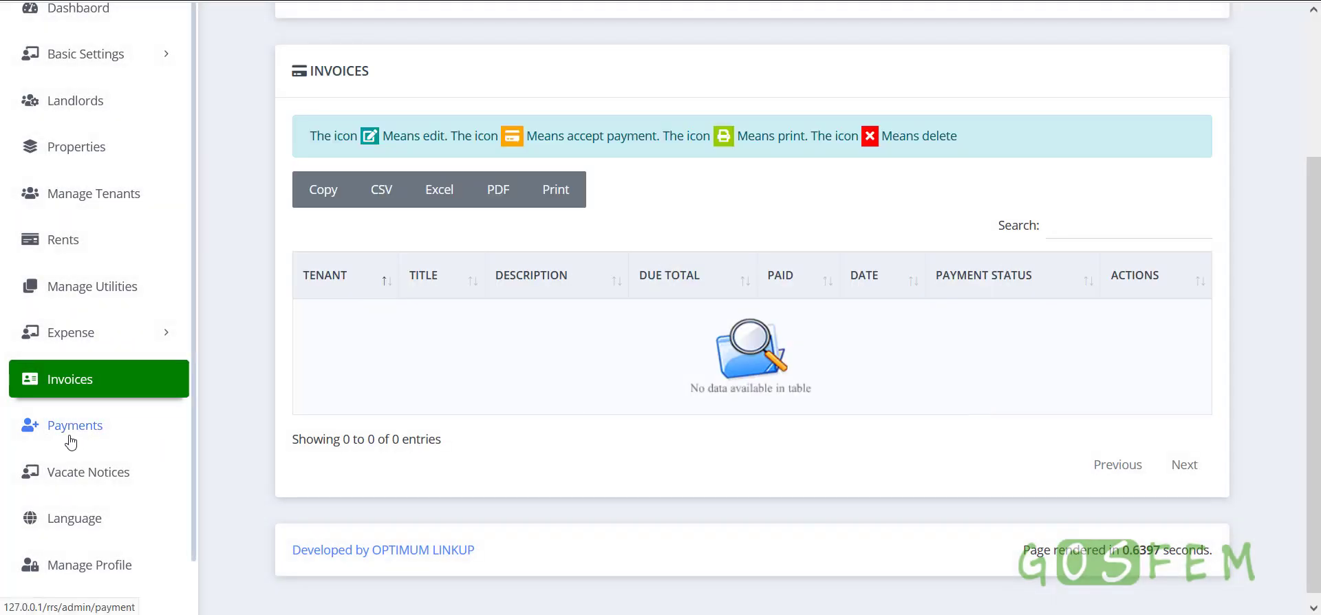
{"action": "left_click", "coordinate": [70, 437]}
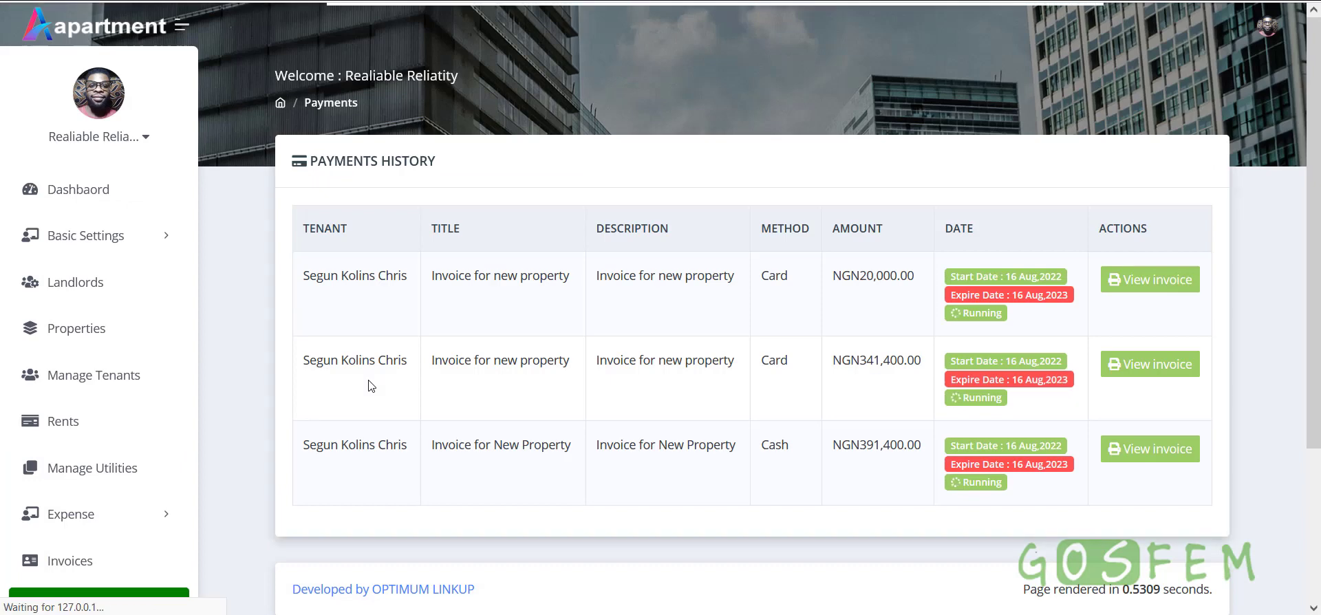
{"action": "scroll", "coordinate": [103, 504], "scroll_direction": "down", "scroll_amount": 3}
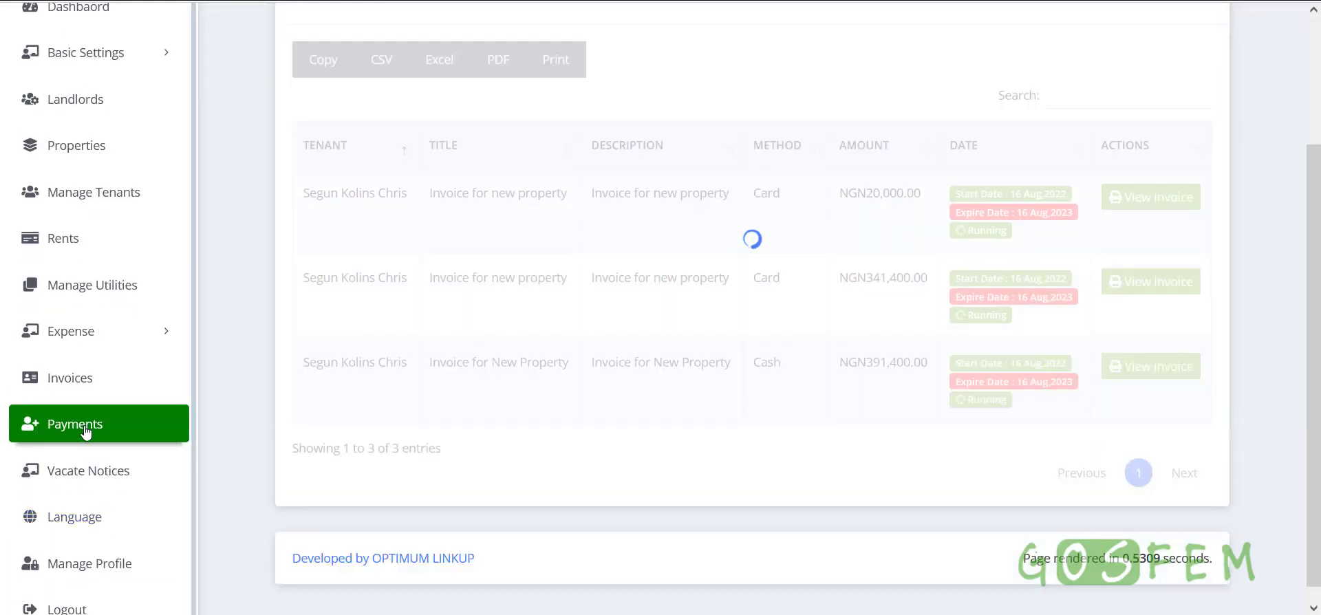
{"action": "scroll", "coordinate": [585, 380], "scroll_direction": "up", "scroll_amount": 2}
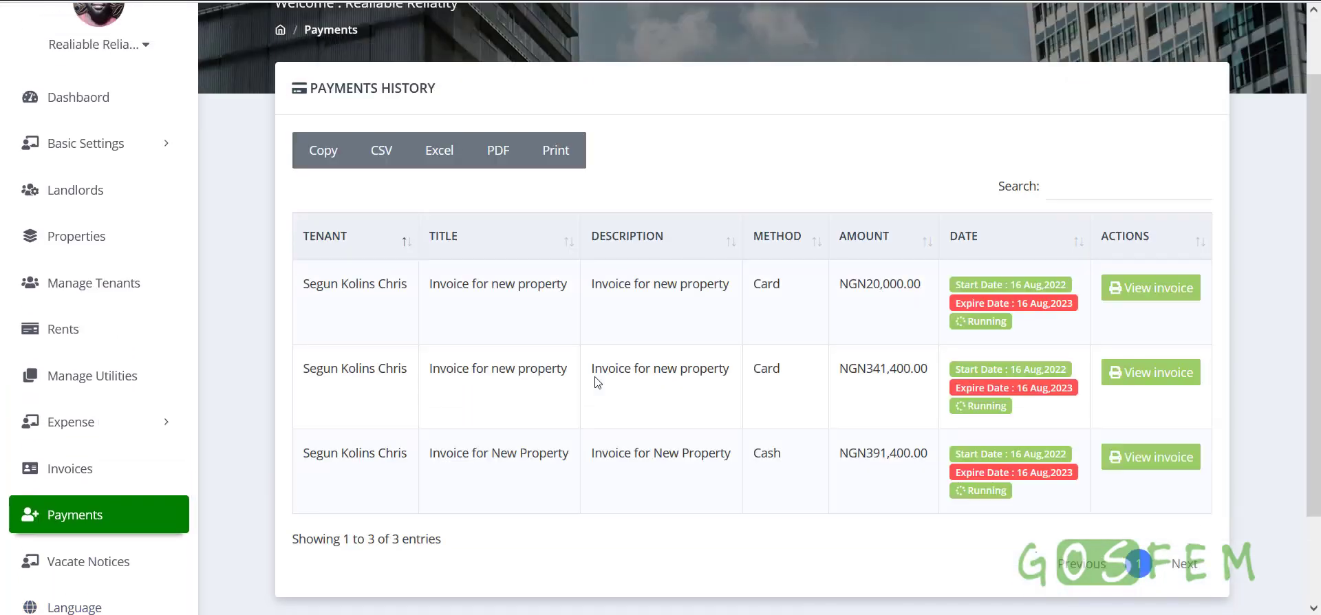
{"action": "scroll", "coordinate": [597, 382], "scroll_direction": "down", "scroll_amount": 2}
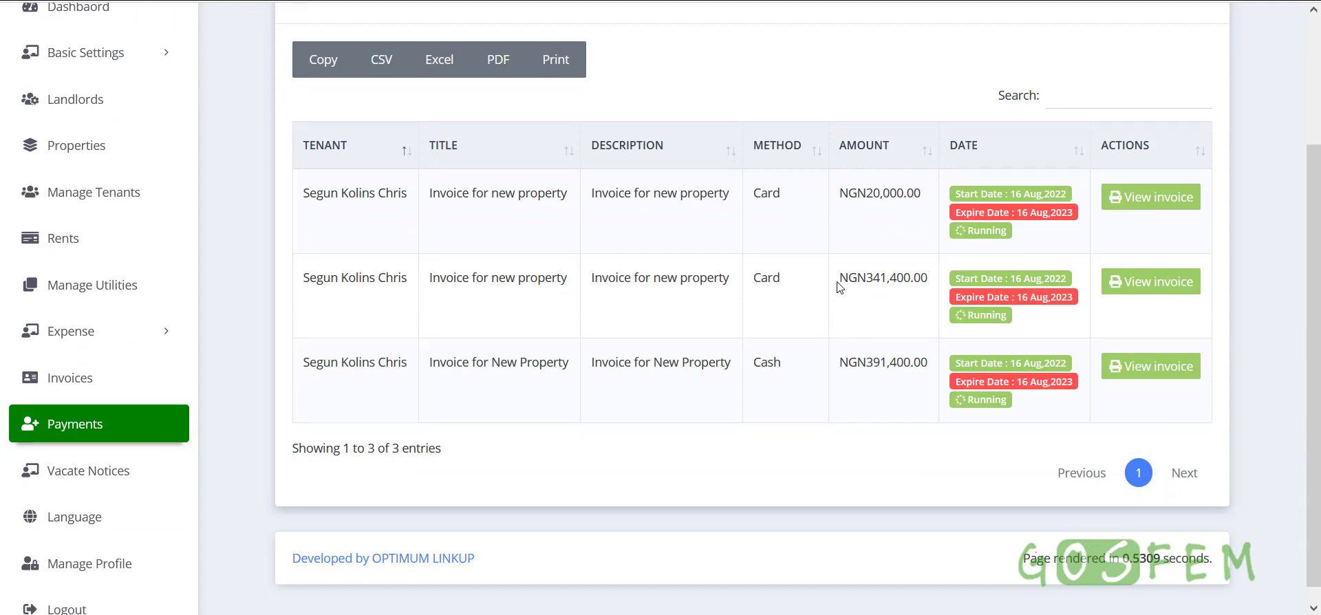
Compare the NGN341,400.00 and NGN391,400.00 amounts, then view the second payment's invoice
{"action": "left_click_drag", "start_coordinate": [838, 286], "coordinate": [927, 281]}
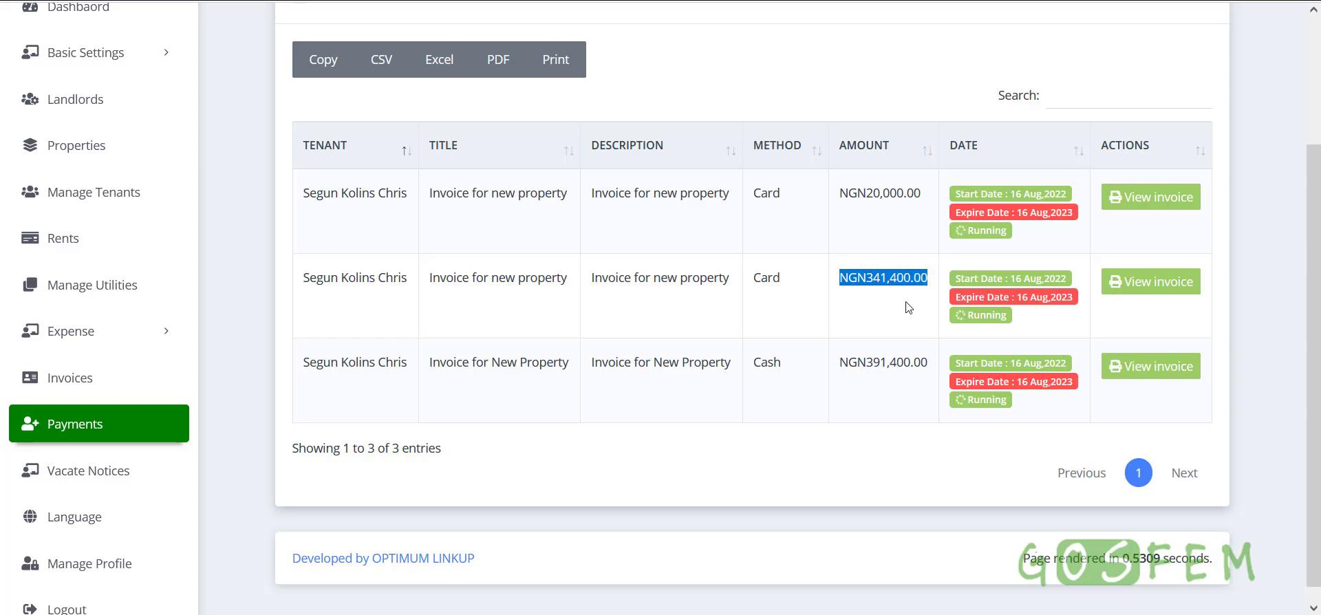
{"action": "left_click", "coordinate": [869, 298]}
{"action": "left_click_drag", "start_coordinate": [843, 296], "coordinate": [911, 278]}
{"action": "left_click", "coordinate": [887, 305]}
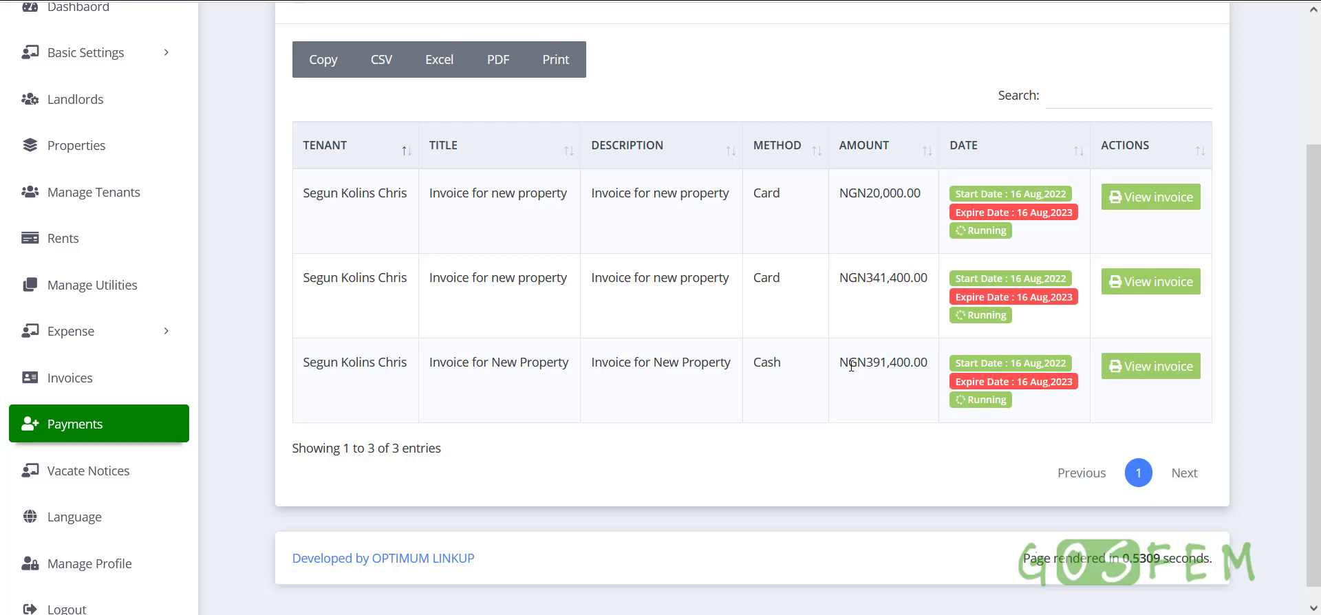
{"action": "left_click_drag", "start_coordinate": [837, 370], "coordinate": [926, 362]}
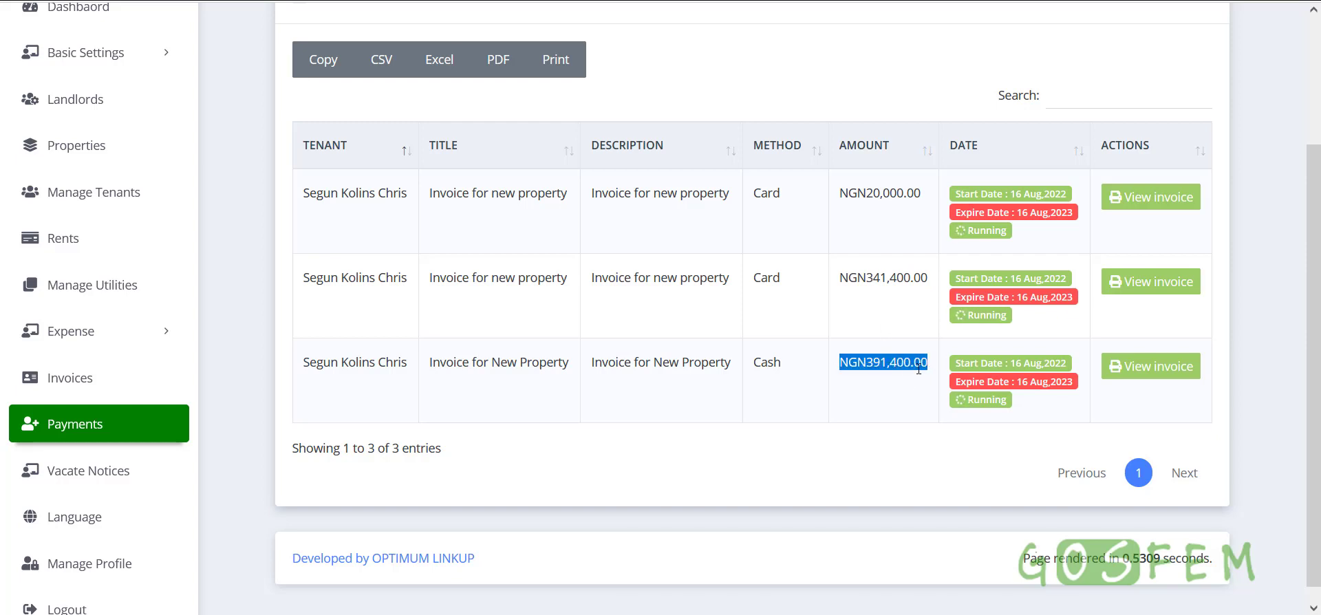
{"action": "left_click", "coordinate": [893, 392]}
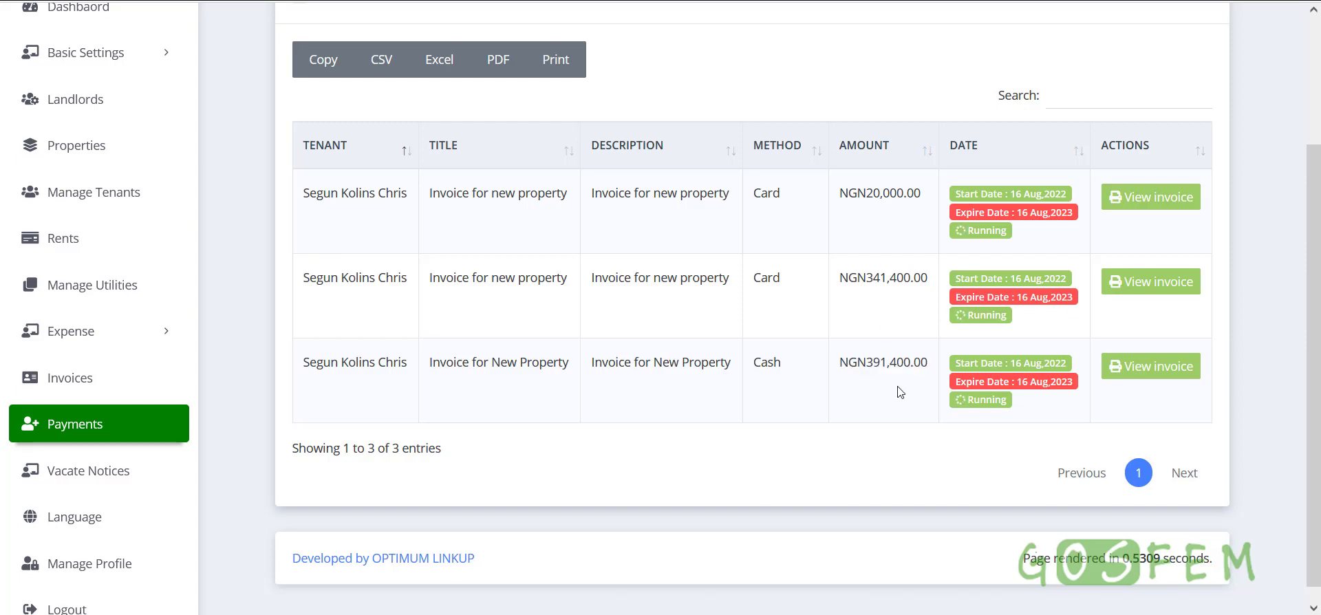
{"action": "mouse_move", "coordinate": [929, 368]}
{"action": "left_mouse_down"}
{"action": "mouse_move", "coordinate": [835, 373]}
{"action": "mouse_move", "coordinate": [929, 365]}
{"action": "left_mouse_up"}
{"action": "left_click", "coordinate": [852, 377]}
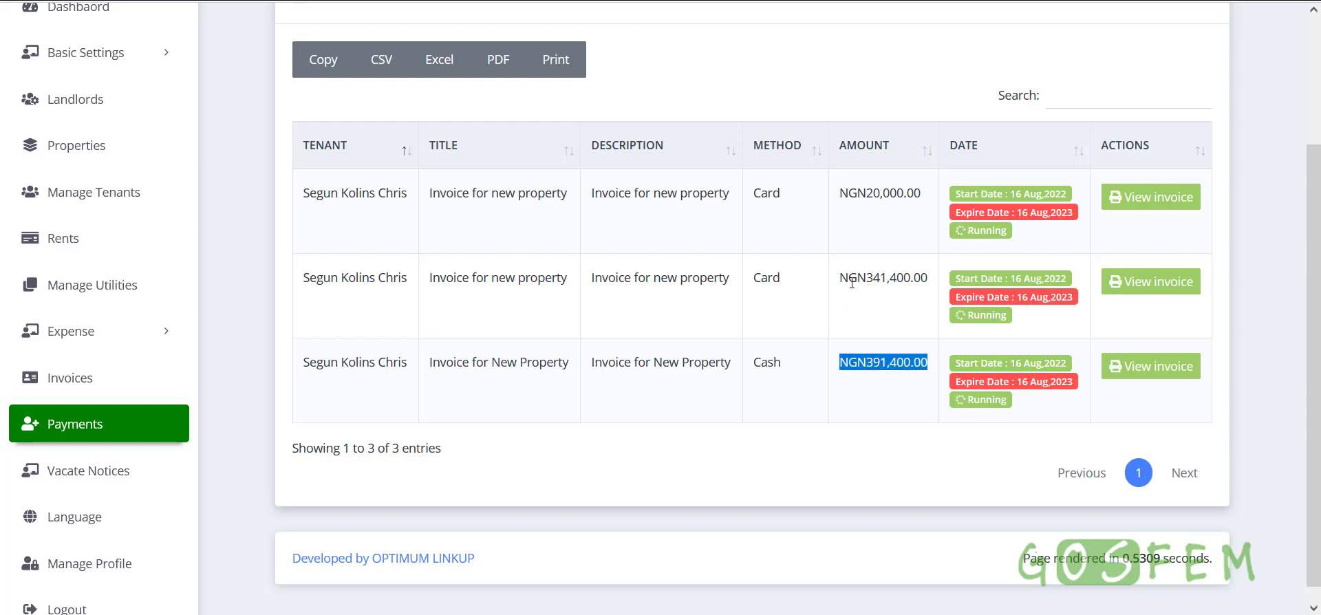
{"action": "left_click", "coordinate": [891, 370]}
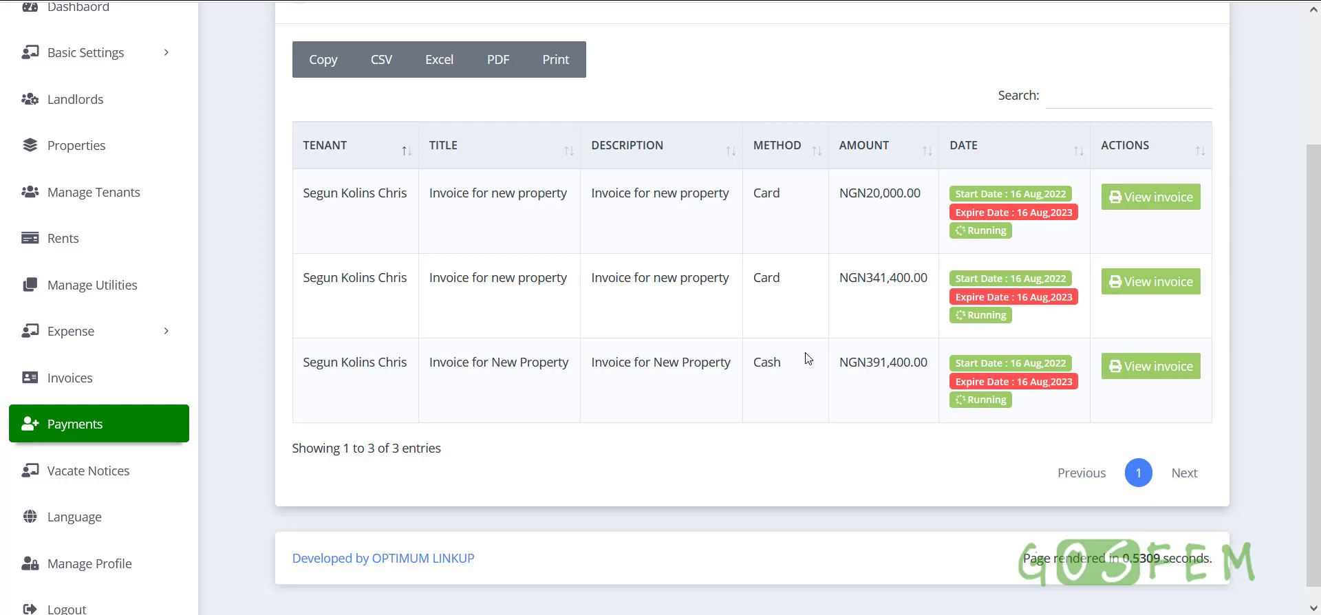
{"action": "left_click_drag", "start_coordinate": [842, 366], "coordinate": [935, 372]}
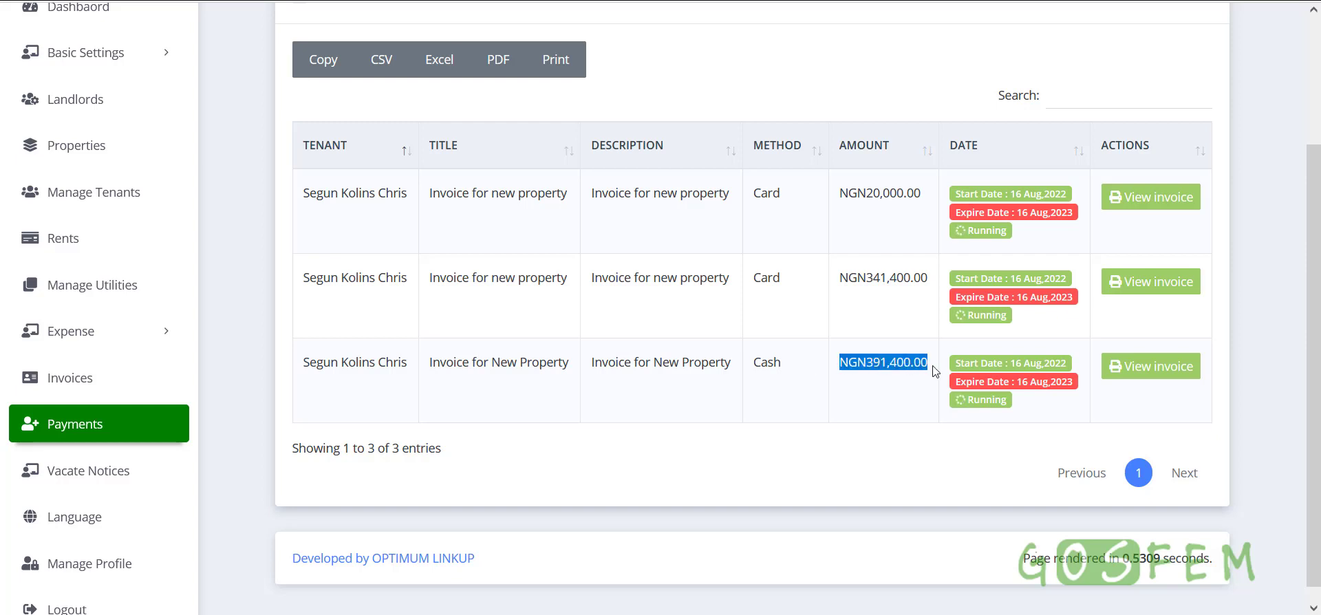
{"action": "left_click_drag", "start_coordinate": [841, 288], "coordinate": [902, 305]}
{"action": "left_click", "coordinate": [902, 305]}
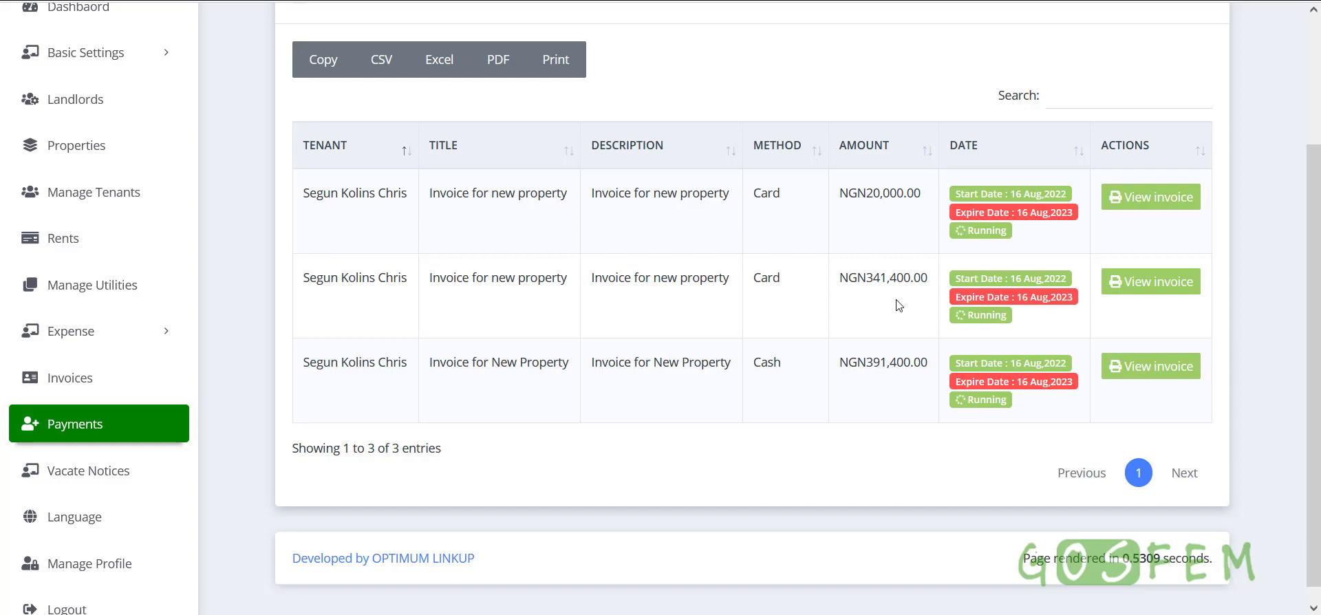
{"action": "left_click", "coordinate": [1134, 287]}
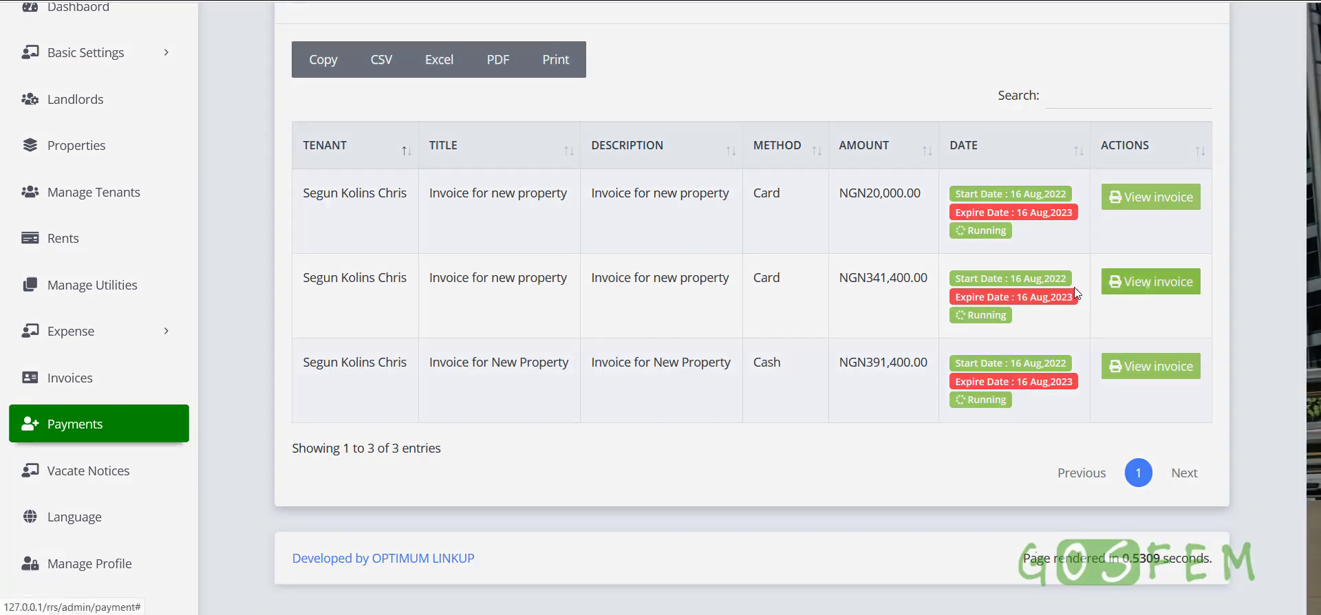
Check the second and cash payments' invoices, paid 361,400.00 and 391,400.00
{"action": "scroll", "coordinate": [917, 583], "scroll_direction": "down", "scroll_amount": 1}
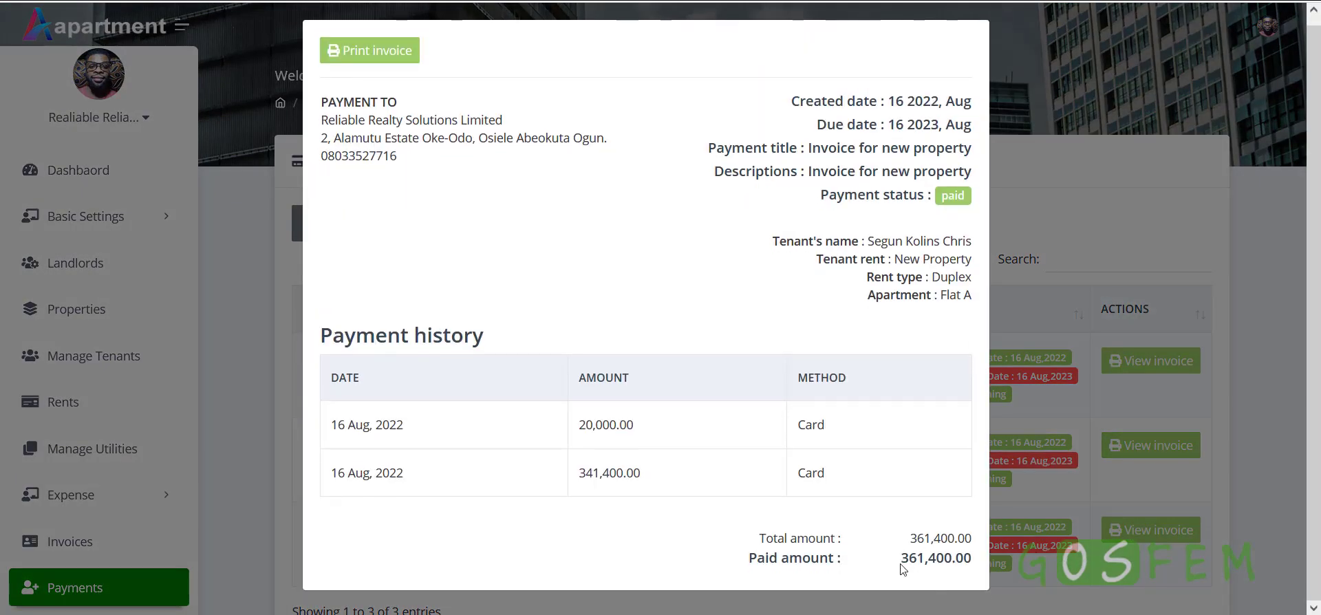
{"action": "left_click_drag", "start_coordinate": [901, 564], "coordinate": [966, 559]}
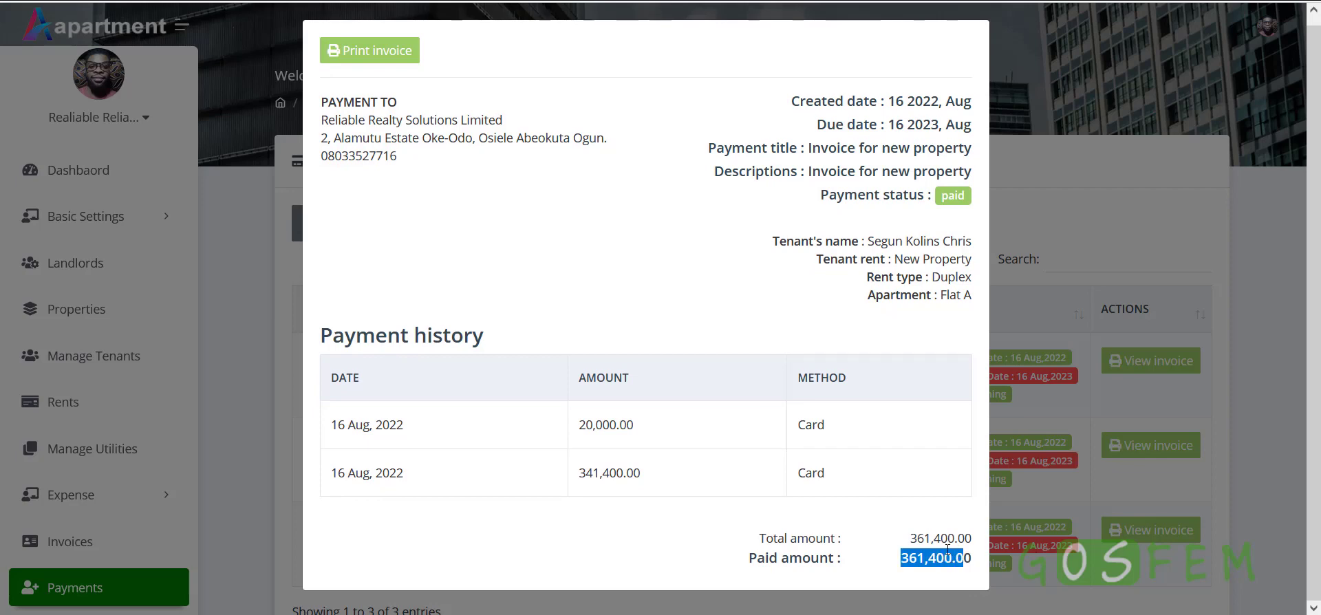
{"action": "left_click", "coordinate": [1121, 251]}
{"action": "scroll", "coordinate": [1067, 315], "scroll_direction": "down", "scroll_amount": 1}
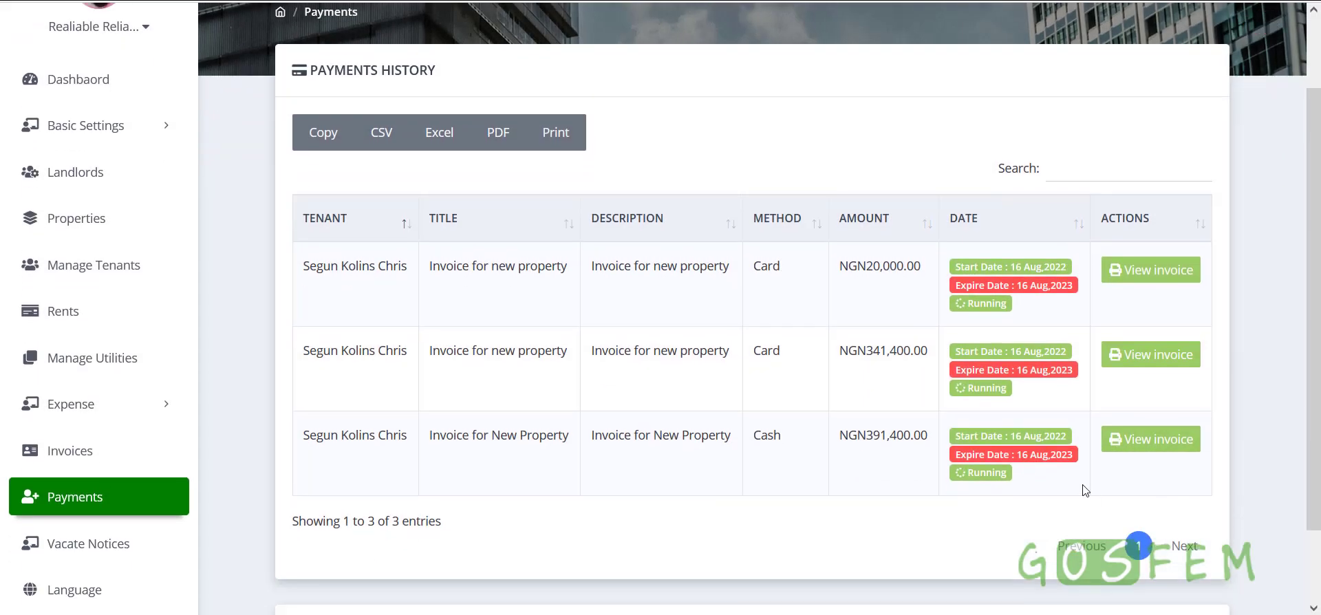
{"action": "left_click", "coordinate": [1156, 451]}
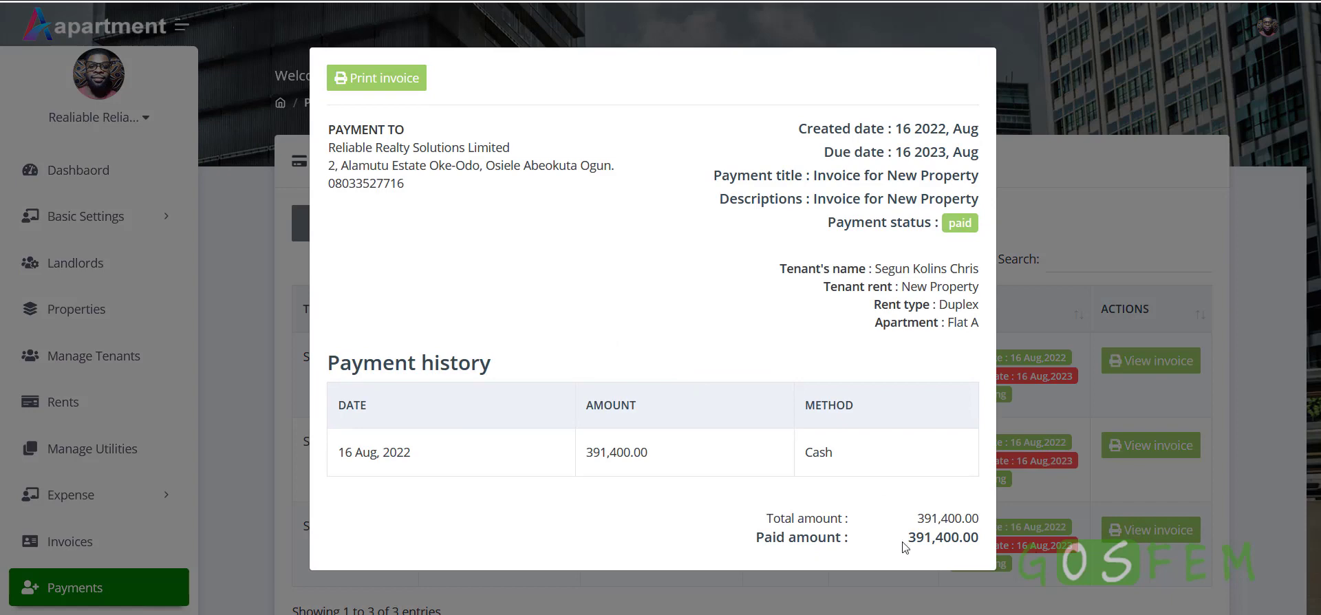
{"action": "left_click_drag", "start_coordinate": [906, 543], "coordinate": [973, 545]}
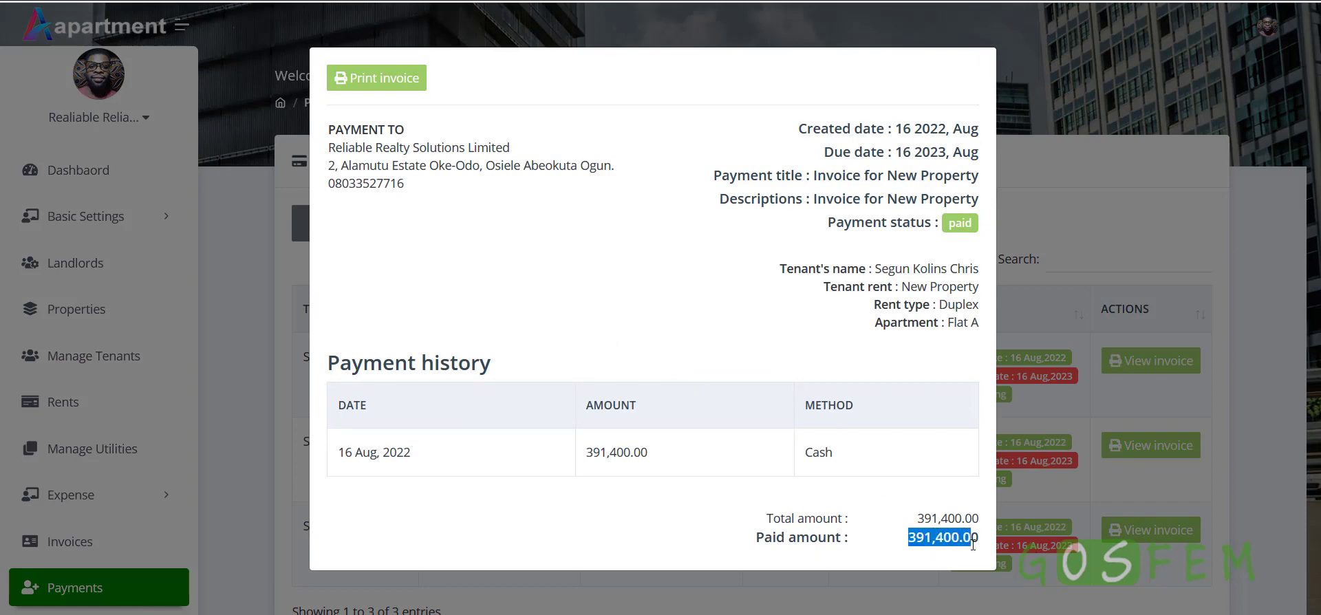
{"action": "left_click", "coordinate": [1076, 328]}
{"action": "scroll", "coordinate": [1059, 500], "scroll_direction": "down", "scroll_amount": 2}
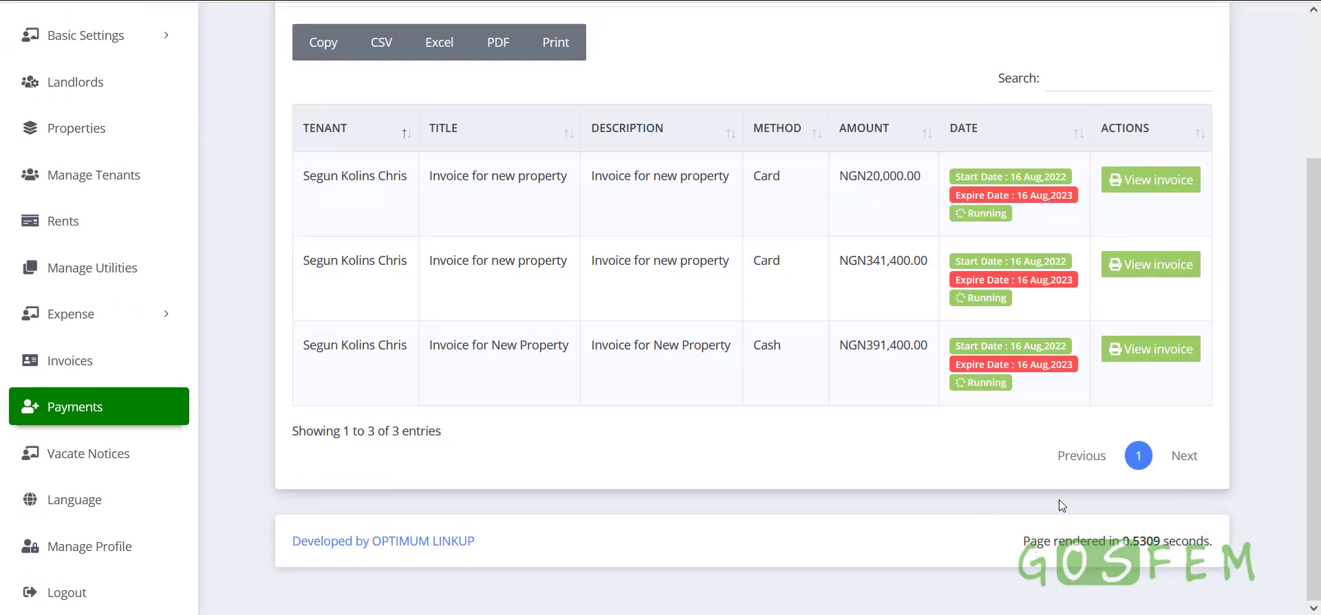
{"action": "left_click", "coordinate": [1145, 349]}
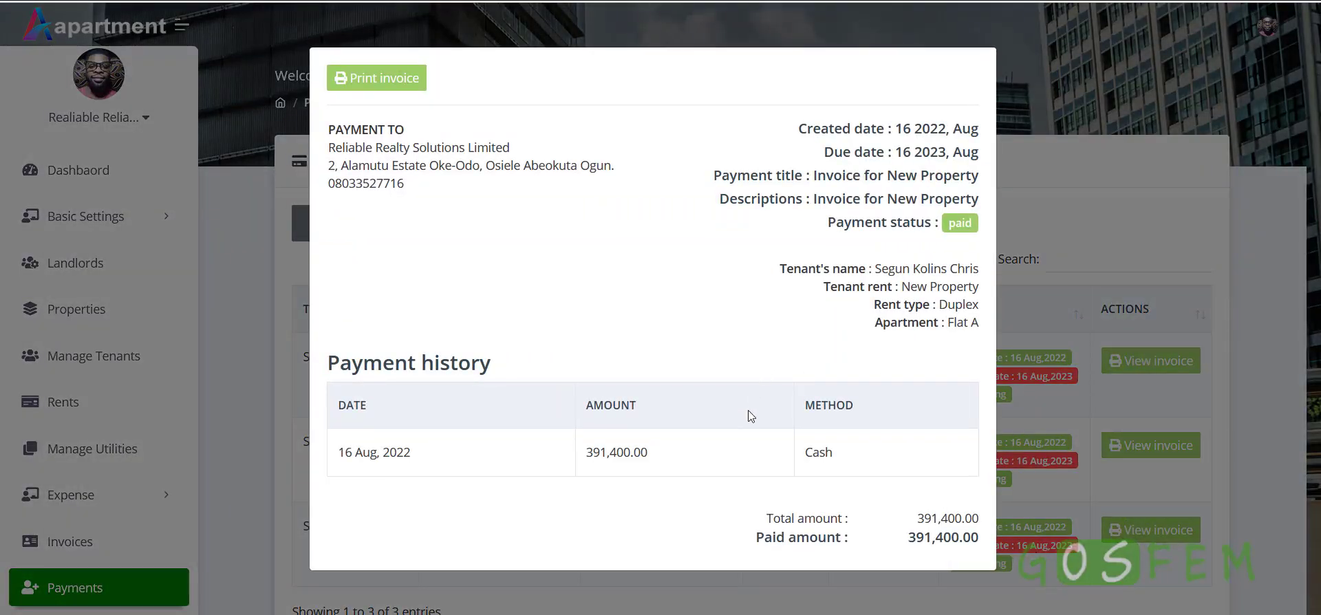
{"action": "left_click_drag", "start_coordinate": [784, 134], "coordinate": [959, 321]}
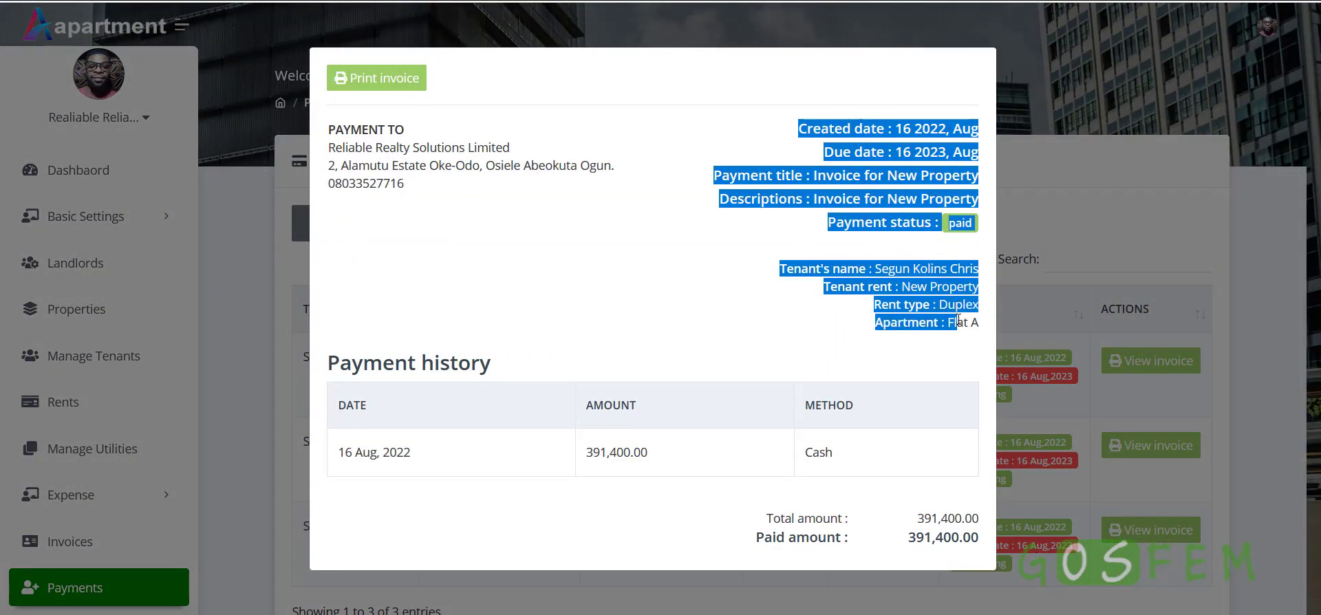
{"action": "left_click_drag", "start_coordinate": [916, 517], "coordinate": [975, 544]}
{"action": "left_click", "coordinate": [921, 545]}
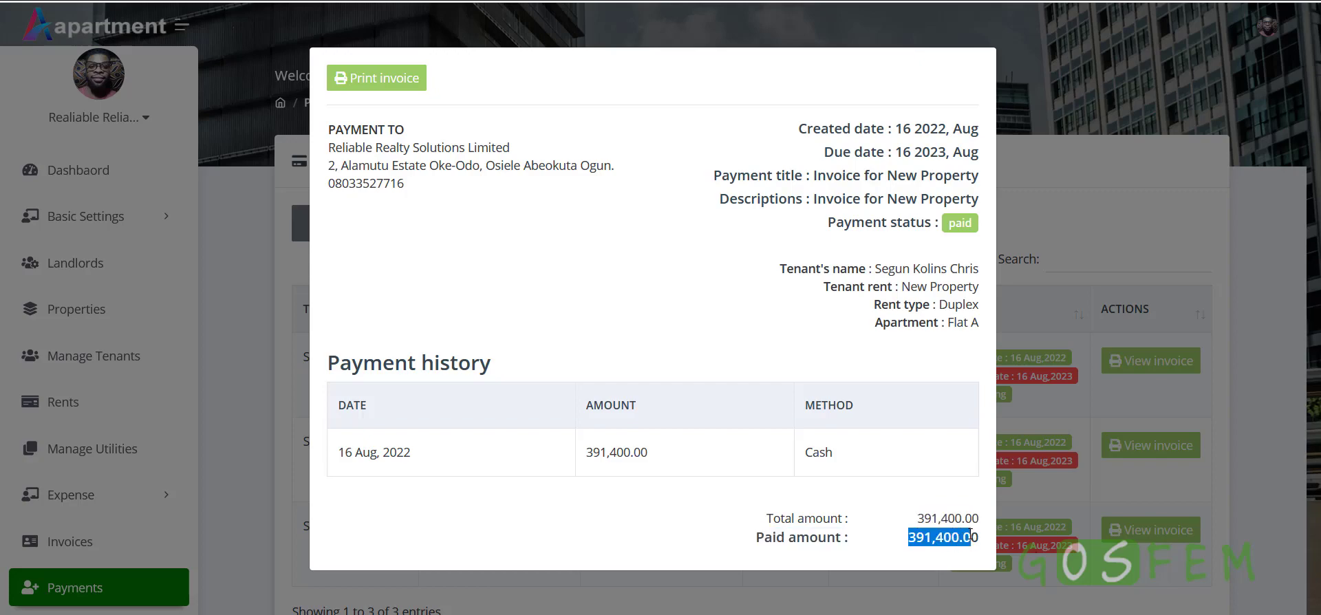
{"action": "left_click", "coordinate": [1065, 505]}
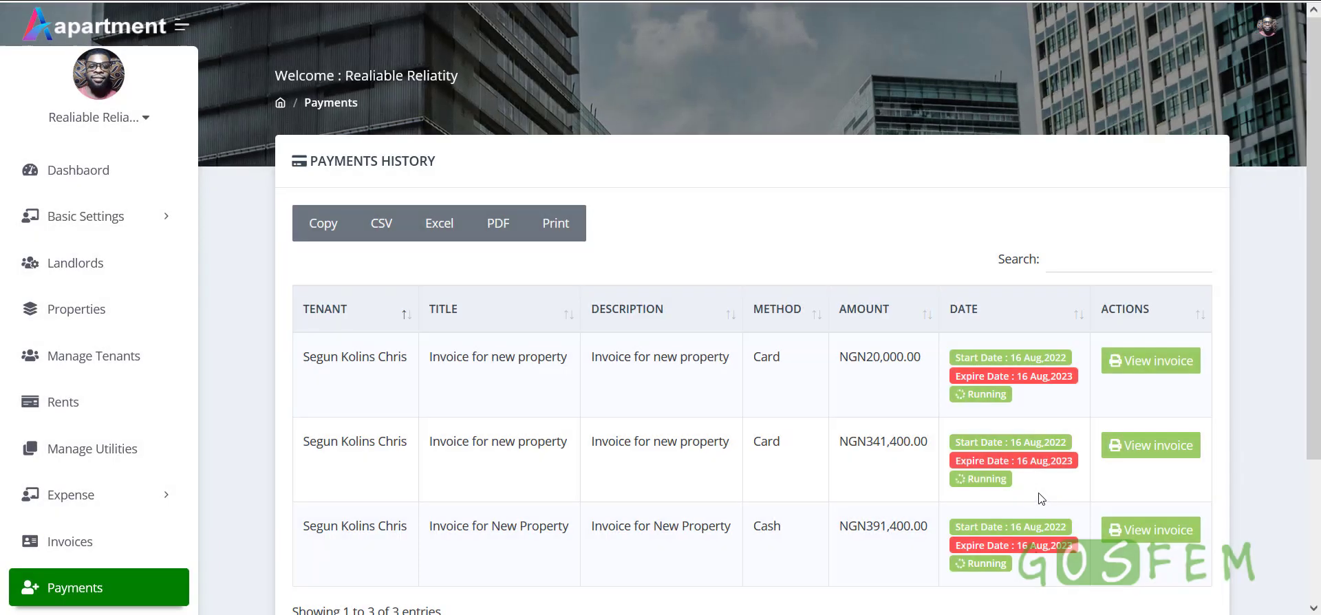
Recheck the first, cash and second payment invoices, then go to Properties
{"action": "left_click", "coordinate": [1144, 362]}
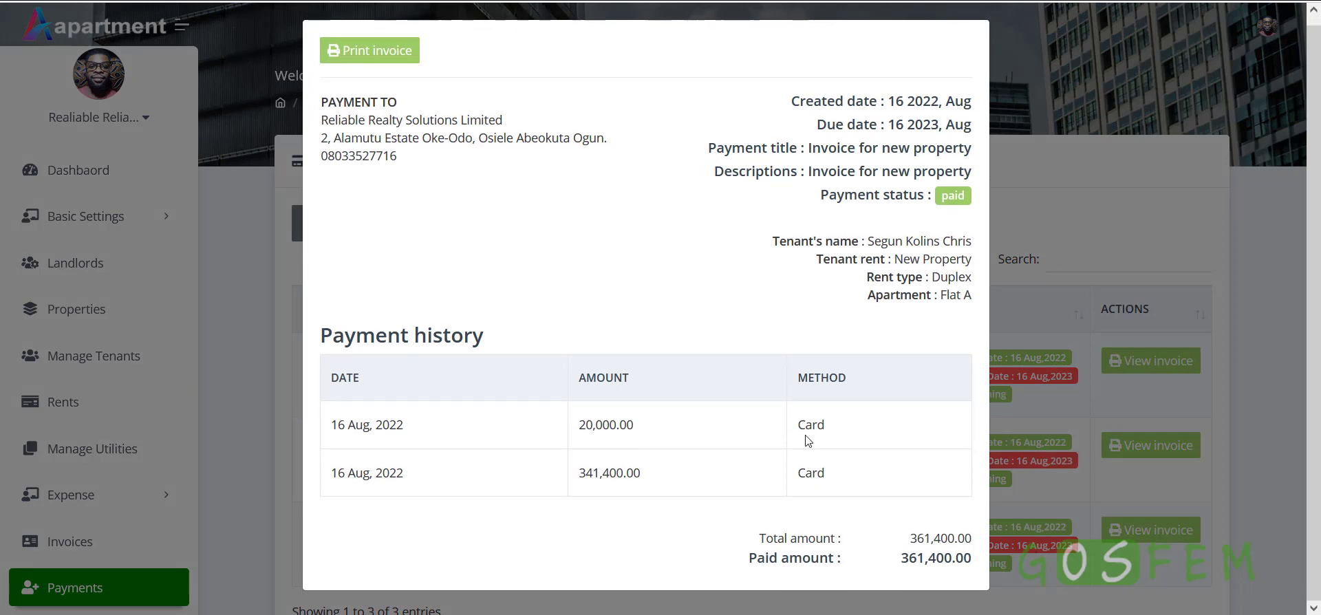
{"action": "left_click_drag", "start_coordinate": [898, 559], "coordinate": [970, 558]}
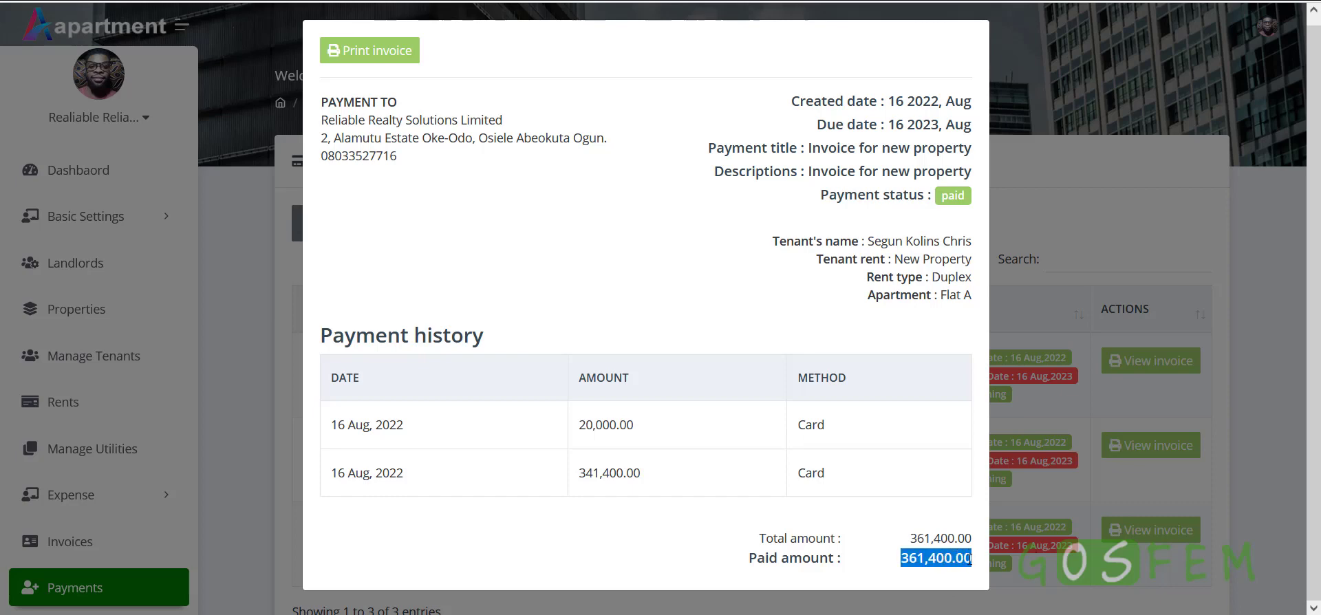
{"action": "left_click", "coordinate": [1032, 296]}
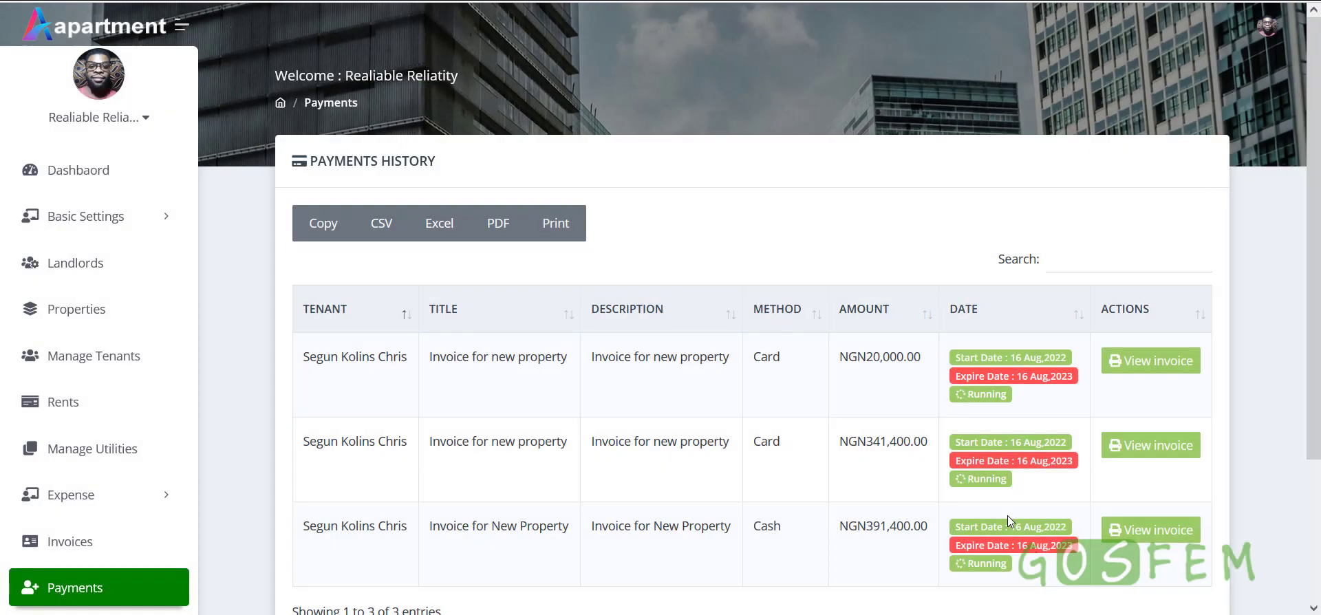
{"action": "scroll", "coordinate": [1007, 514], "scroll_direction": "down", "scroll_amount": 3}
{"action": "left_click", "coordinate": [1145, 351]}
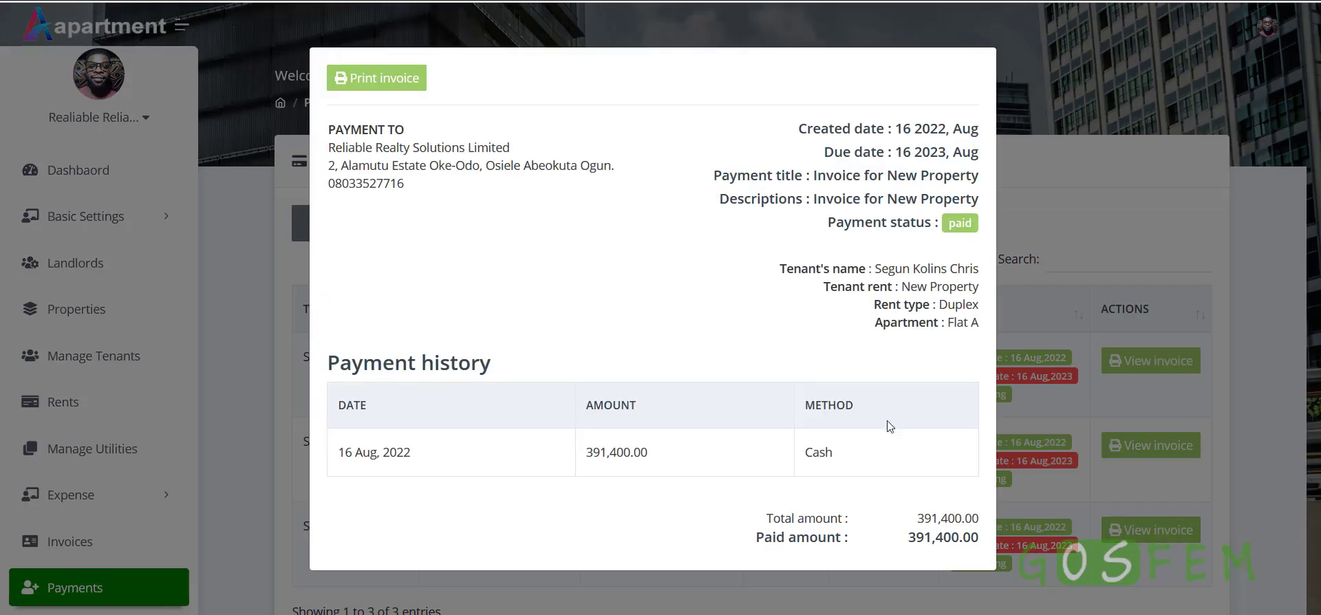
{"action": "left_click_drag", "start_coordinate": [909, 540], "coordinate": [983, 540]}
{"action": "left_click", "coordinate": [1046, 529]}
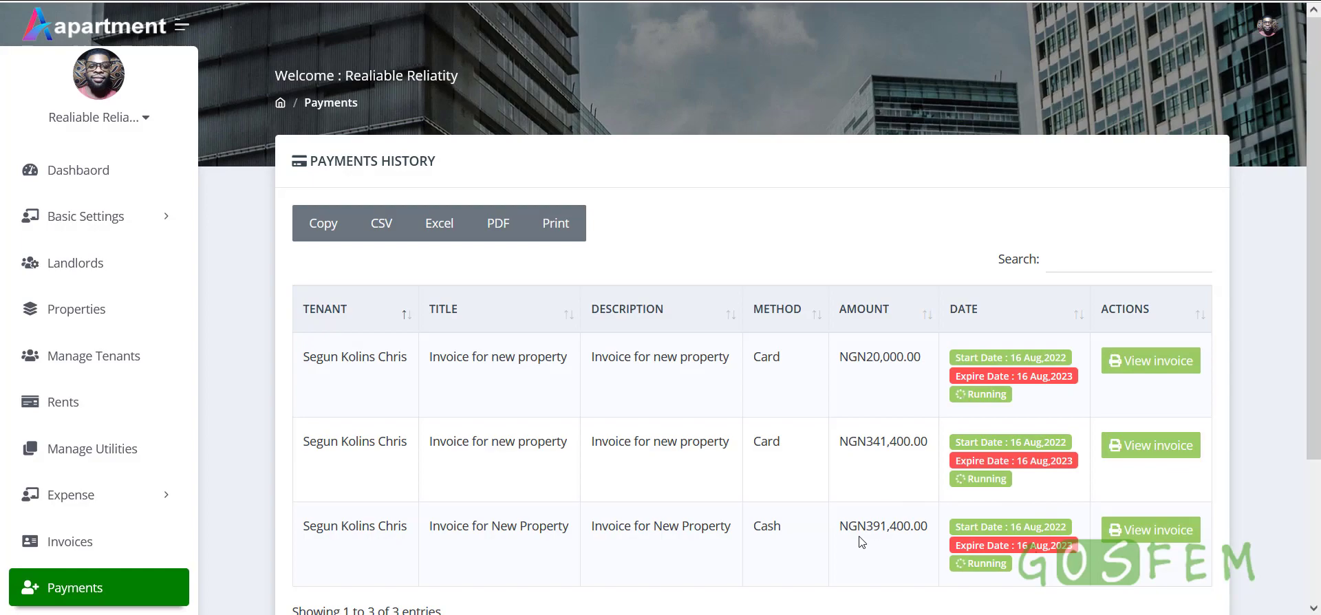
{"action": "left_click", "coordinate": [1151, 446]}
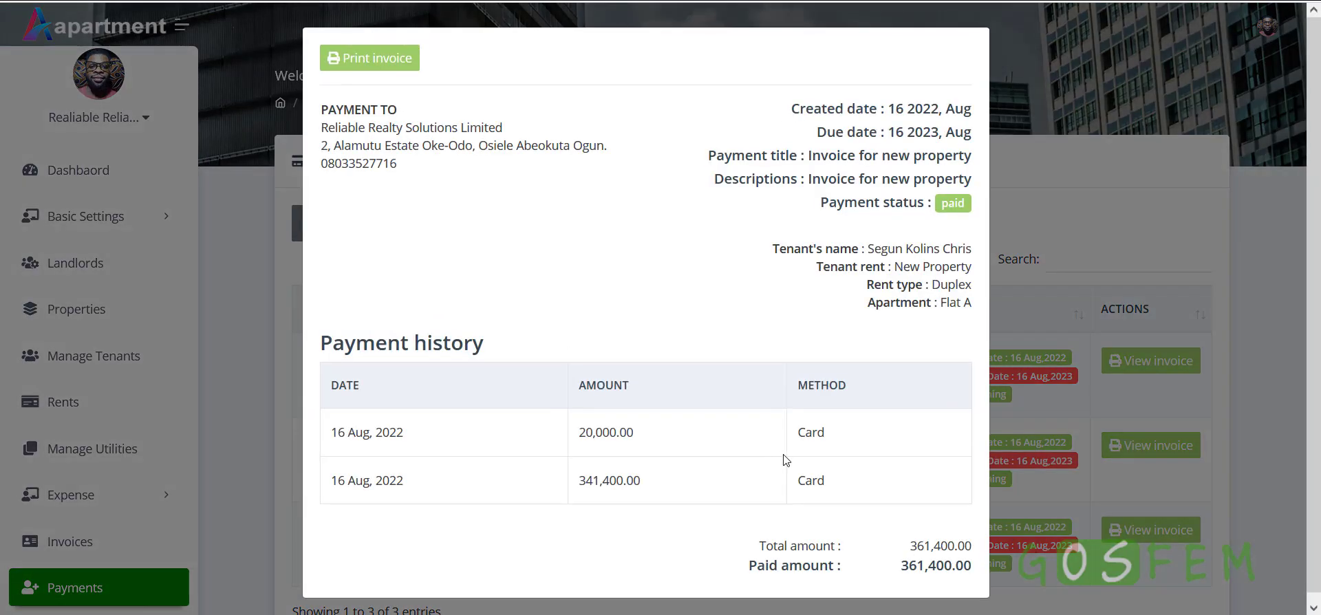
{"action": "left_click_drag", "start_coordinate": [900, 558], "coordinate": [980, 575]}
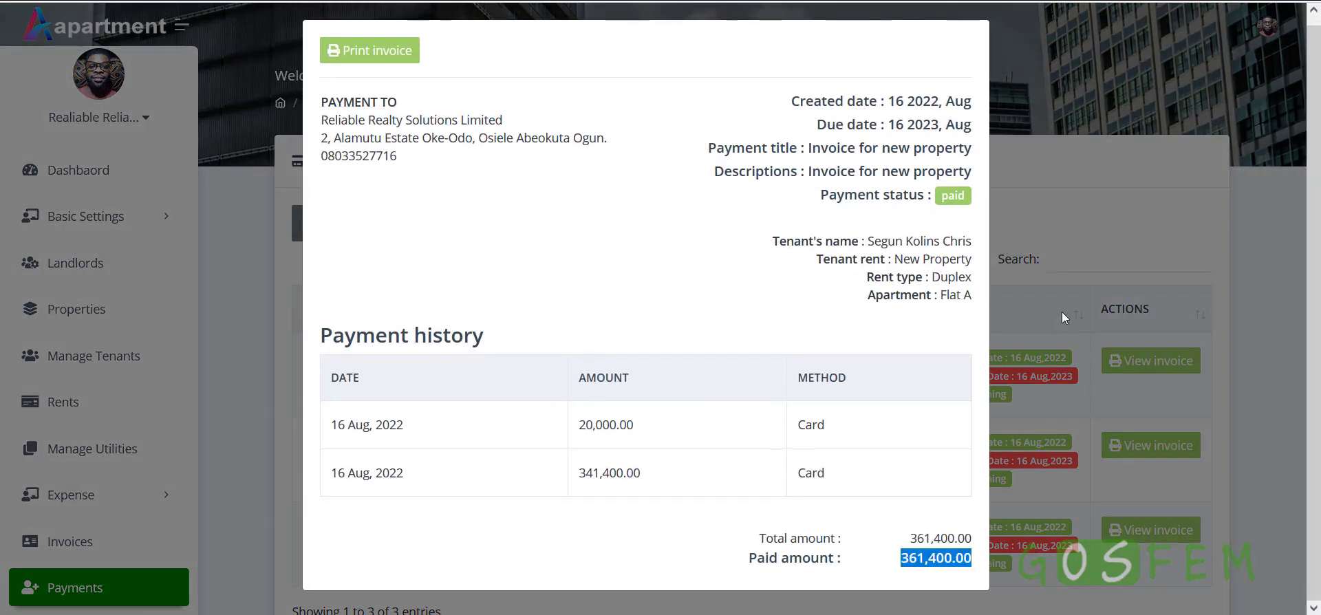
{"action": "left_click", "coordinate": [1076, 288]}
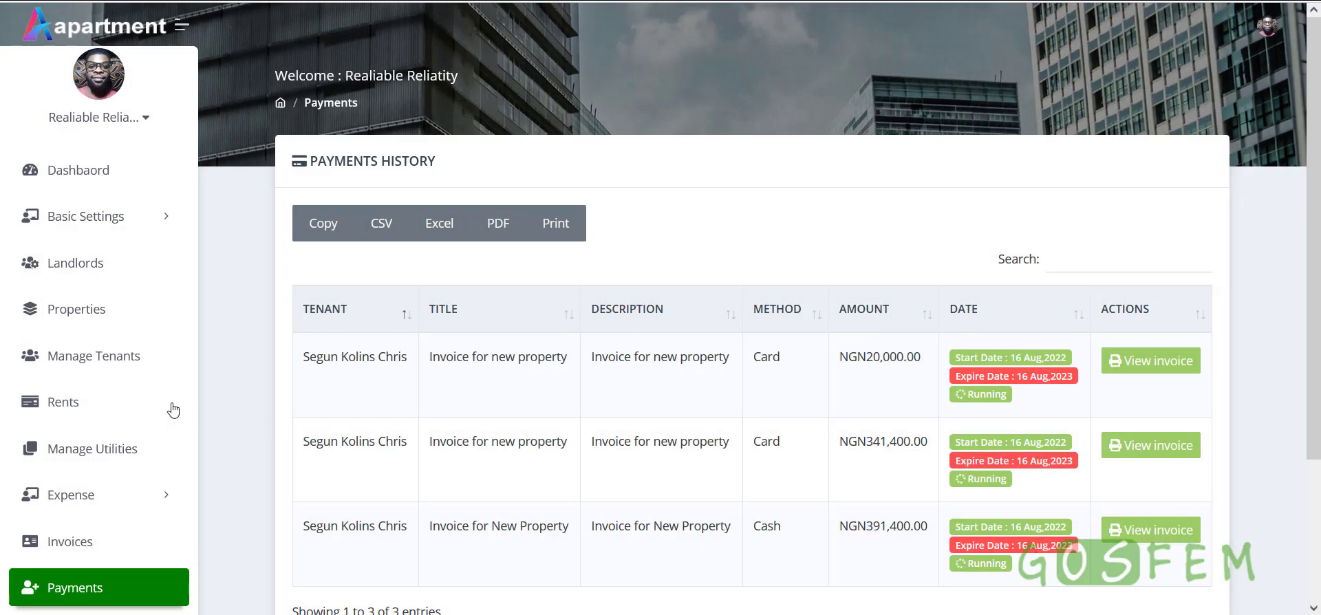
{"action": "left_click", "coordinate": [88, 309]}
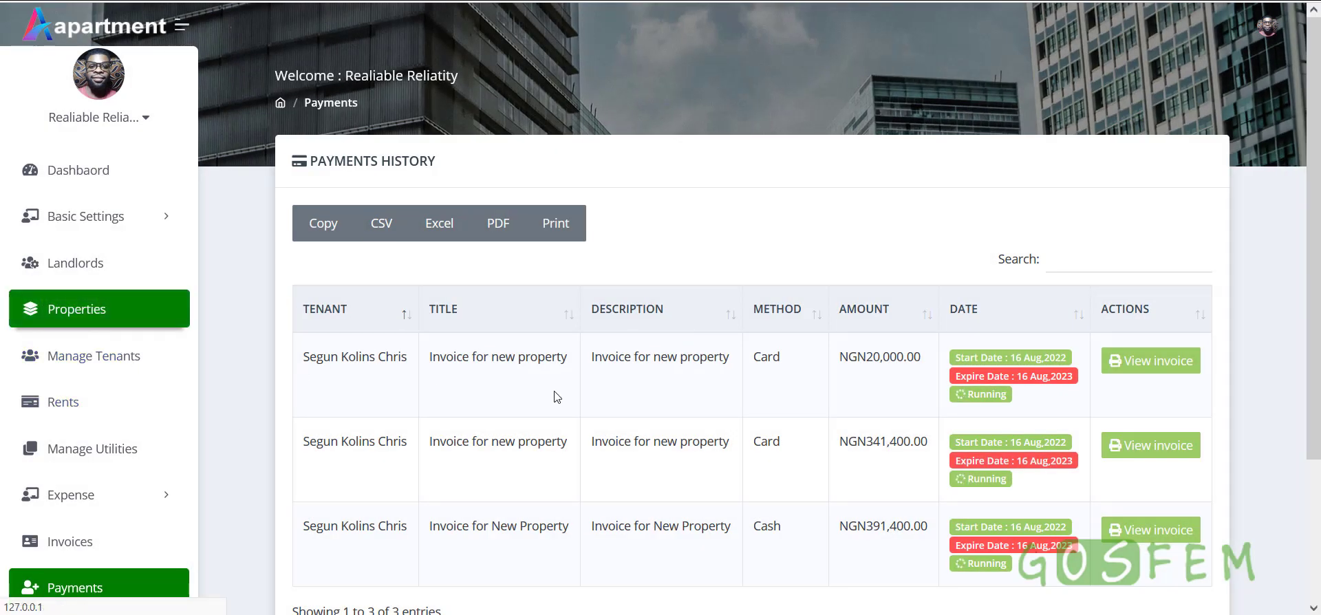
Open and scroll through the unit details for New Property's Flat A
{"action": "scroll", "coordinate": [684, 451], "scroll_direction": "down", "scroll_amount": 8}
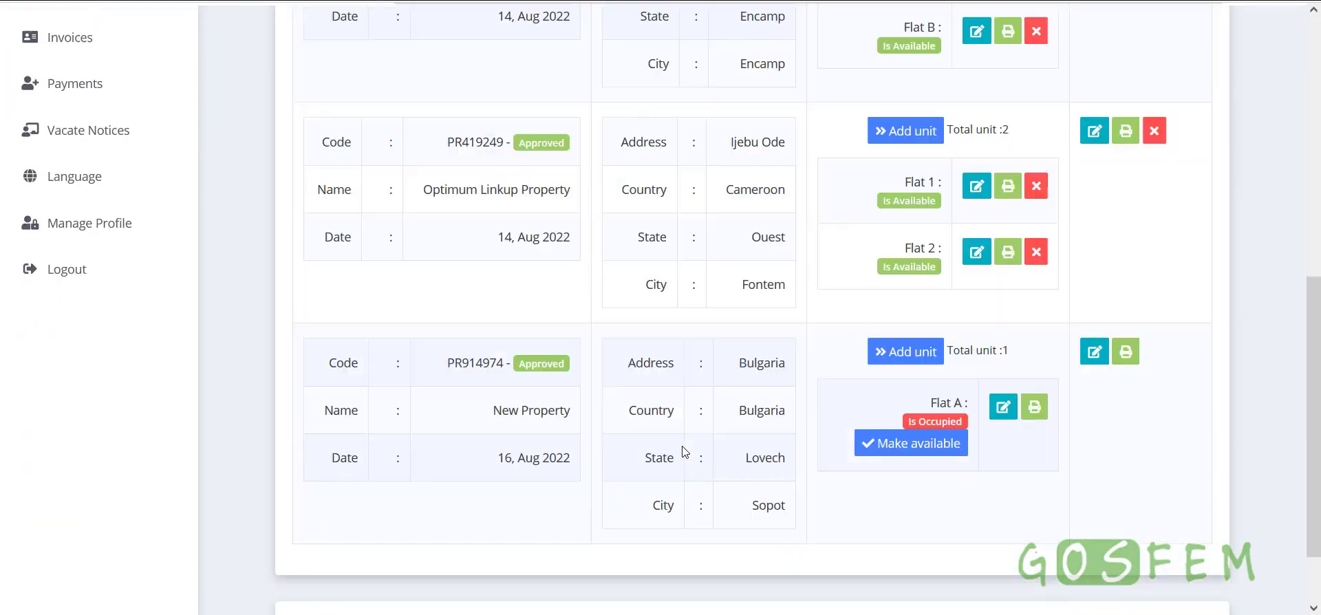
{"action": "scroll", "coordinate": [684, 452], "scroll_direction": "down", "scroll_amount": 2}
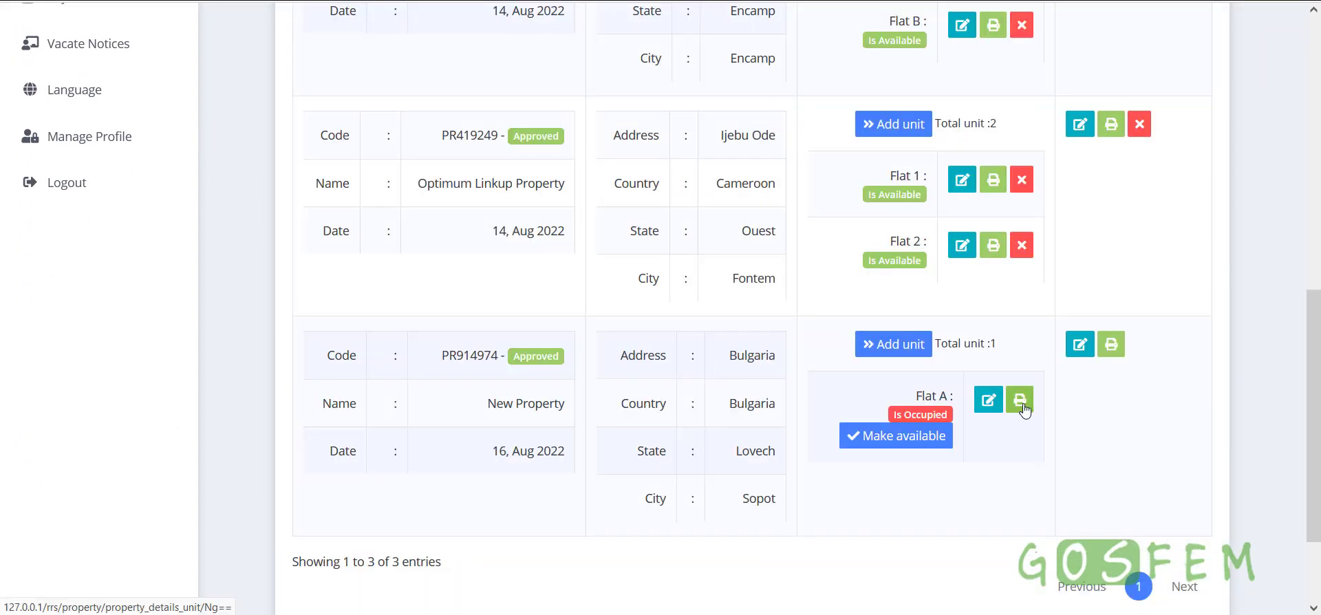
{"action": "left_click", "coordinate": [1022, 405]}
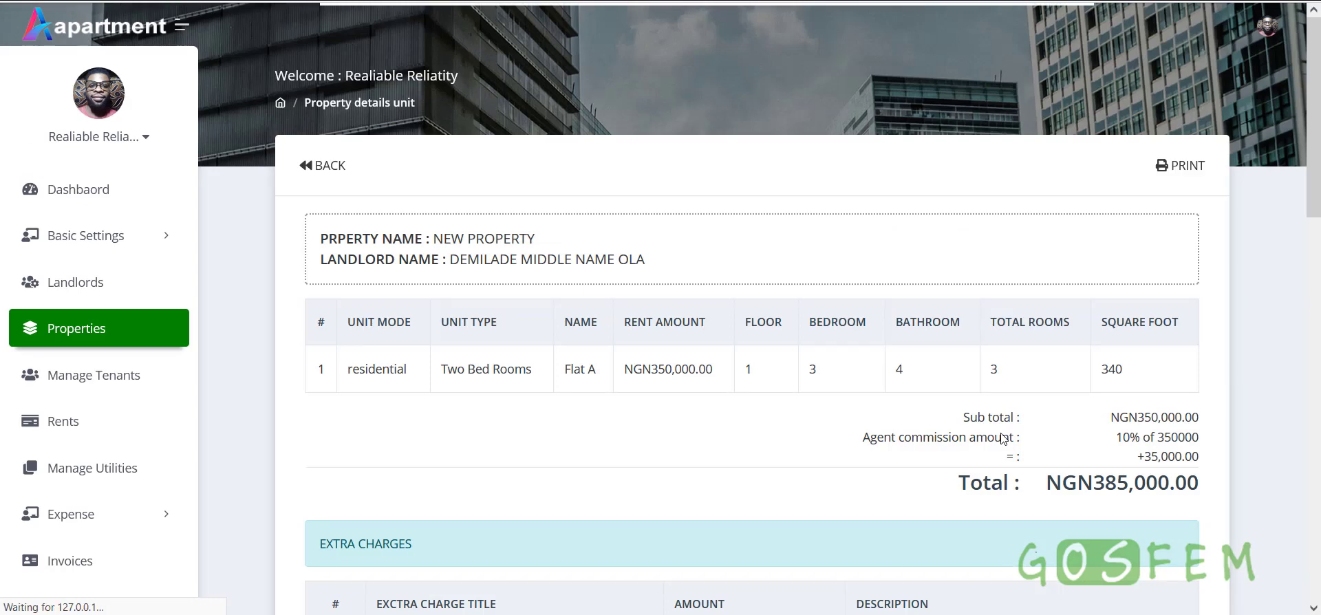
{"action": "scroll", "coordinate": [1001, 439], "scroll_direction": "down", "scroll_amount": 3}
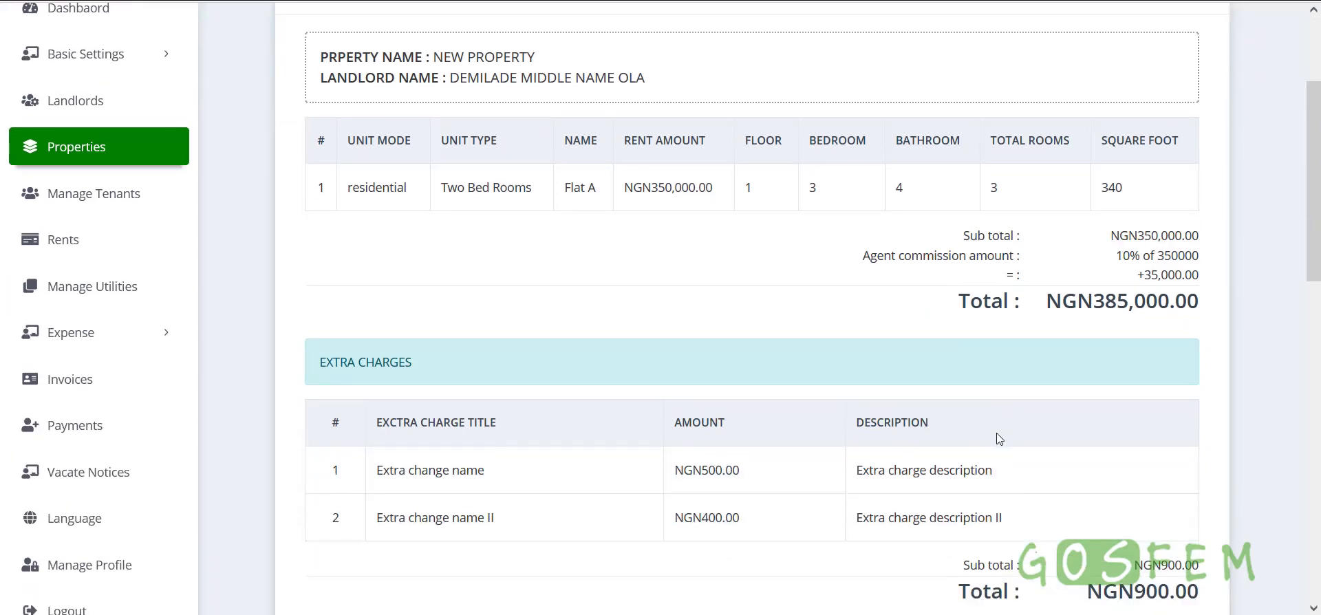
{"action": "scroll", "coordinate": [999, 439], "scroll_direction": "down", "scroll_amount": 15}
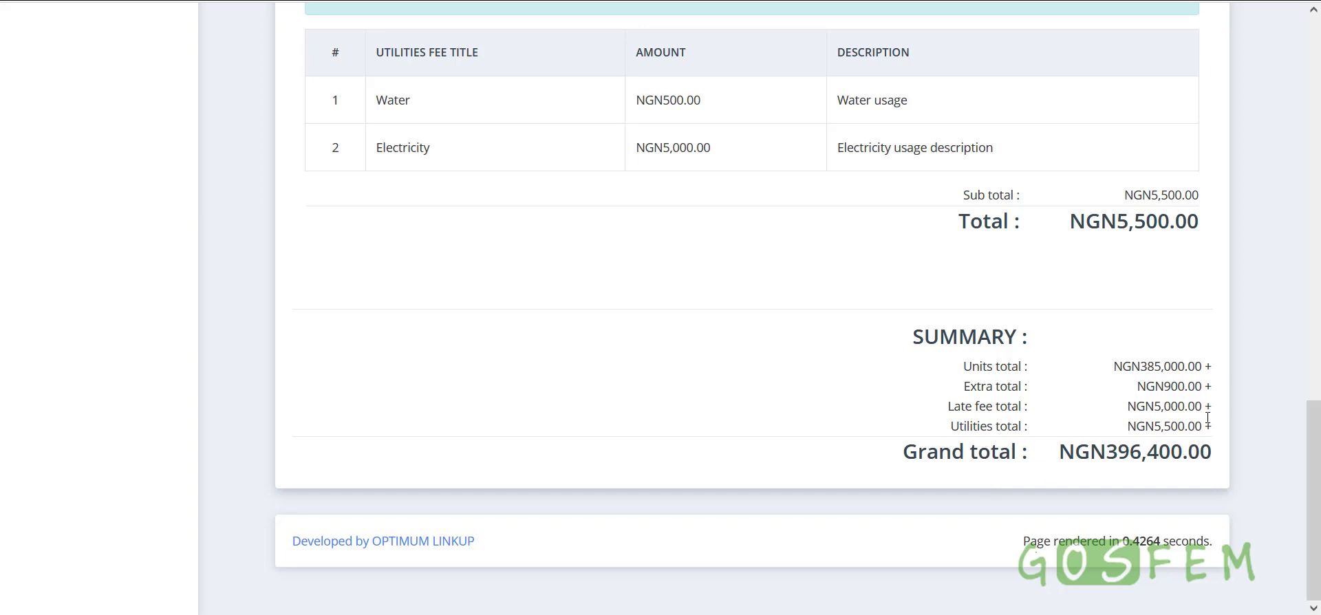
{"action": "scroll", "coordinate": [1176, 440], "scroll_direction": "up", "scroll_amount": 10}
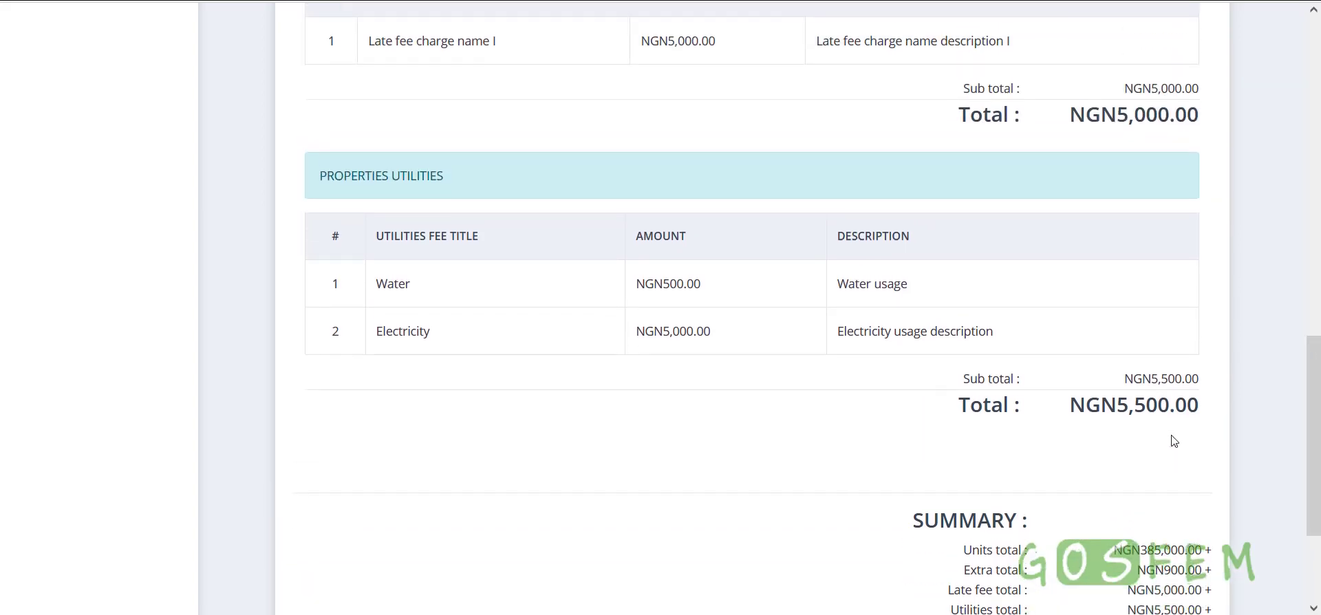
{"action": "scroll", "coordinate": [1172, 439], "scroll_direction": "up", "scroll_amount": 4}
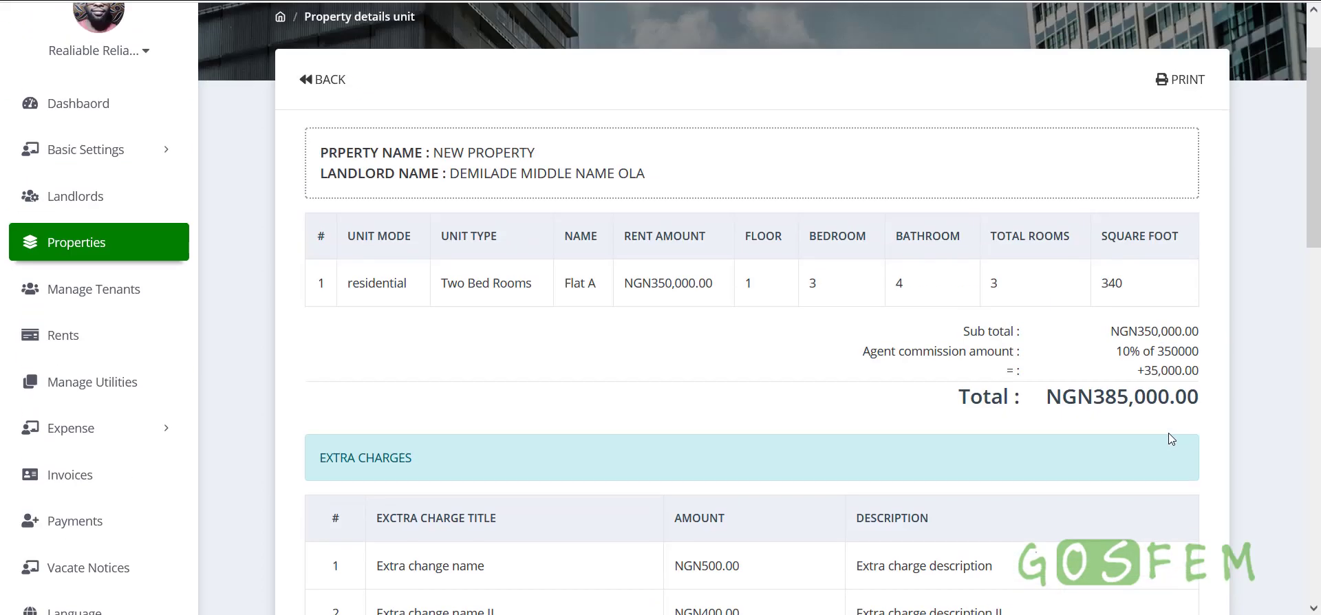
Check the NGN350,000.00 sub total and 396,400.00 grand total, then open Rents
{"action": "double_click", "coordinate": [1130, 335]}
{"action": "scroll", "coordinate": [1039, 492], "scroll_direction": "down", "scroll_amount": 15}
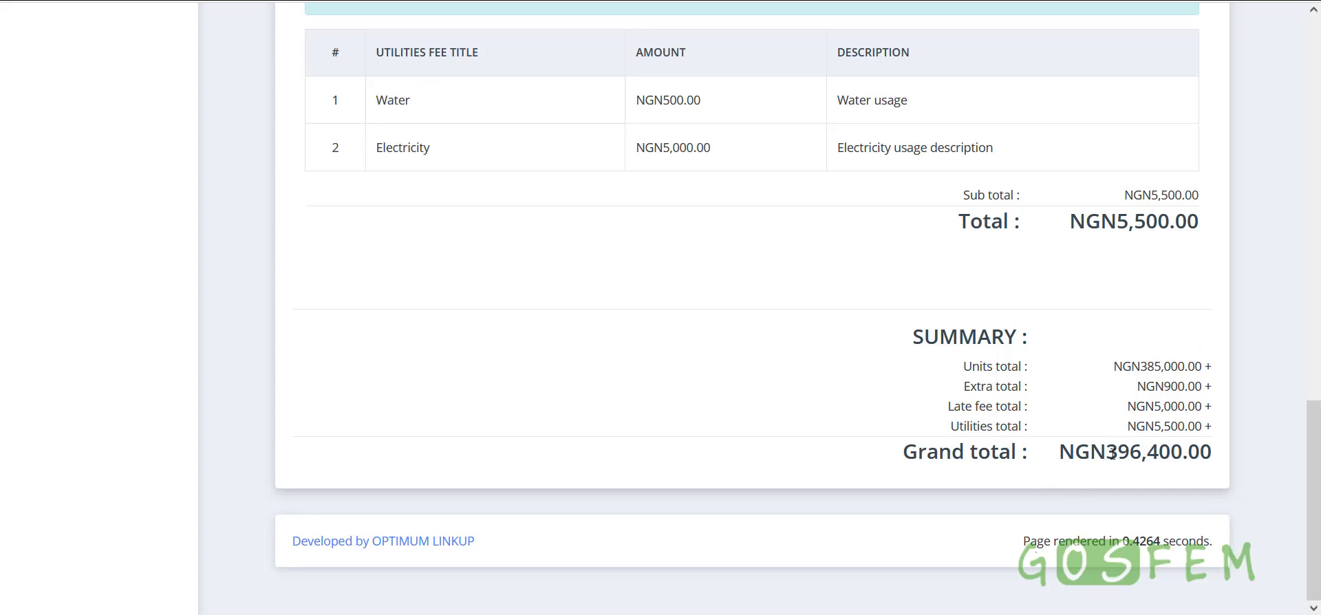
{"action": "left_click_drag", "start_coordinate": [1110, 454], "coordinate": [1209, 454]}
{"action": "left_click", "coordinate": [1165, 451]}
{"action": "scroll", "coordinate": [566, 404], "scroll_direction": "up", "scroll_amount": 10}
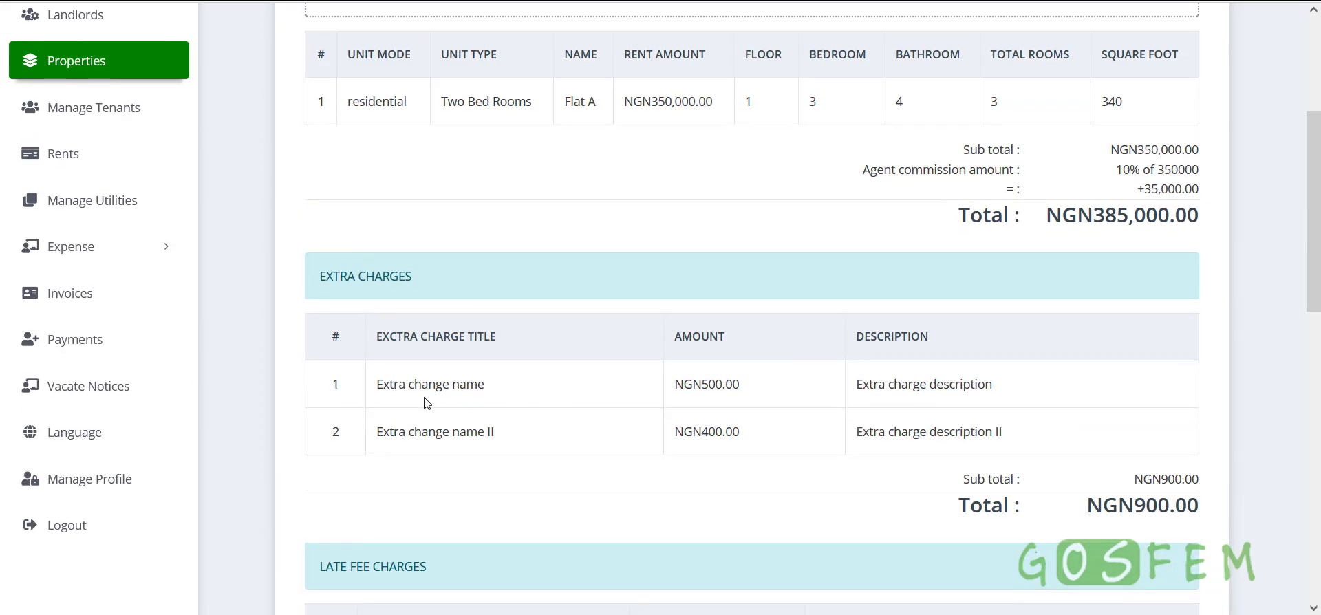
{"action": "left_click", "coordinate": [63, 157]}
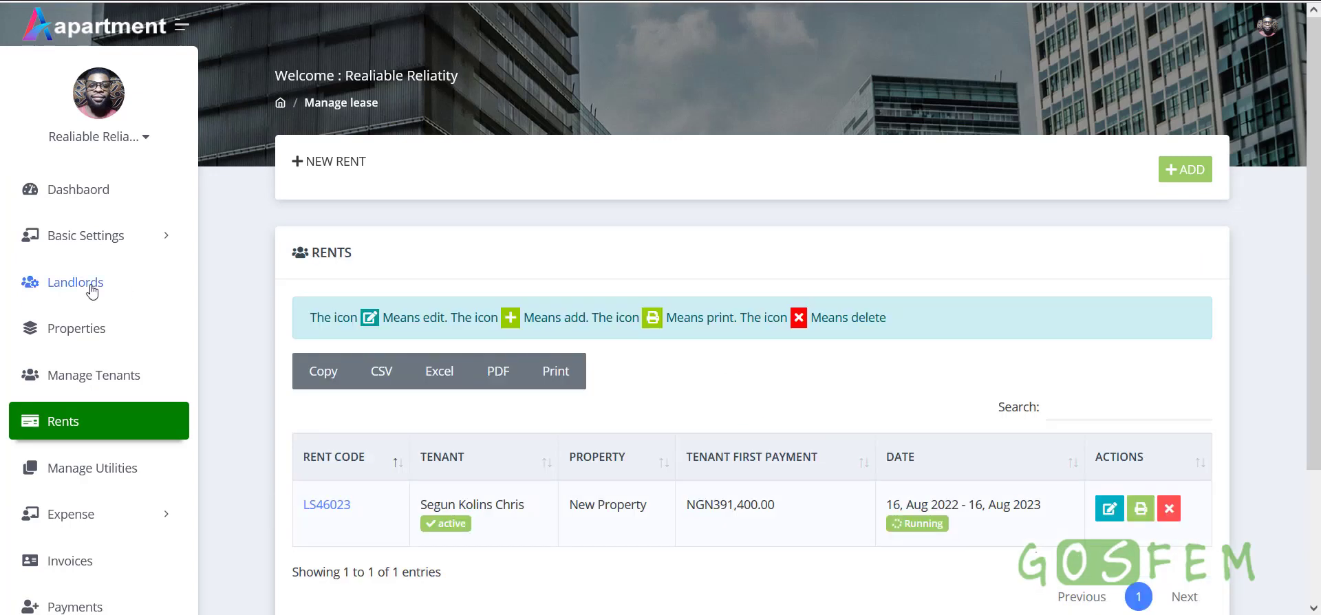
Return to Properties and open the details page for New Property
{"action": "left_click", "coordinate": [82, 331]}
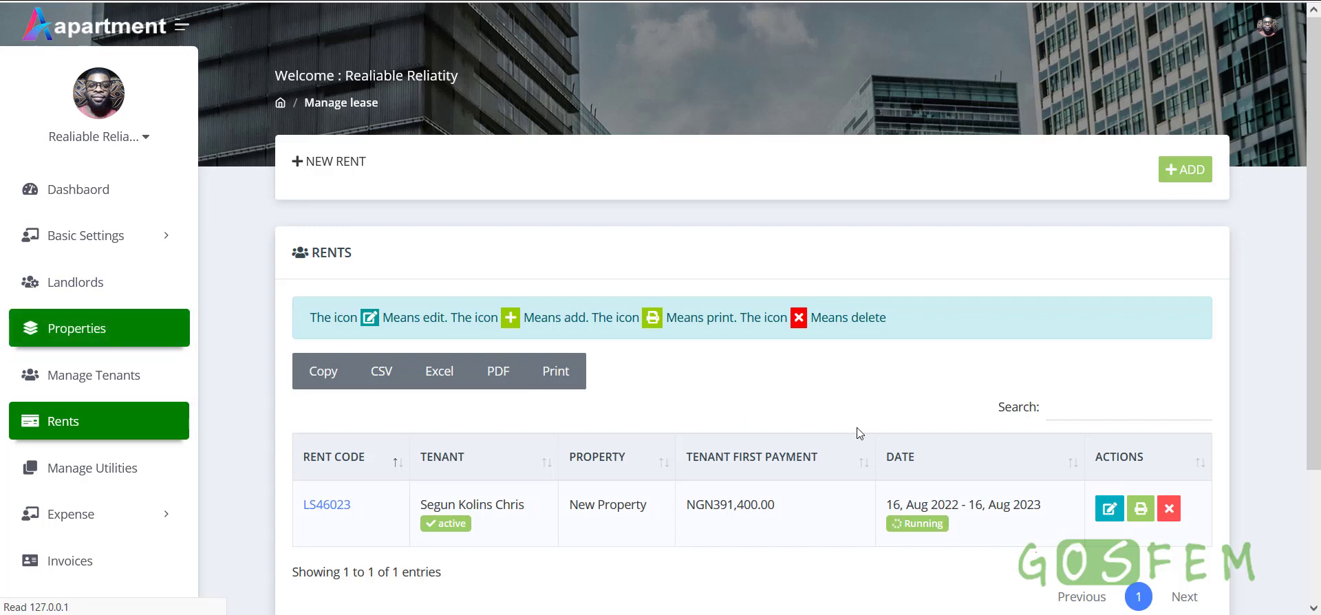
{"action": "scroll", "coordinate": [926, 469], "scroll_direction": "down", "scroll_amount": 7}
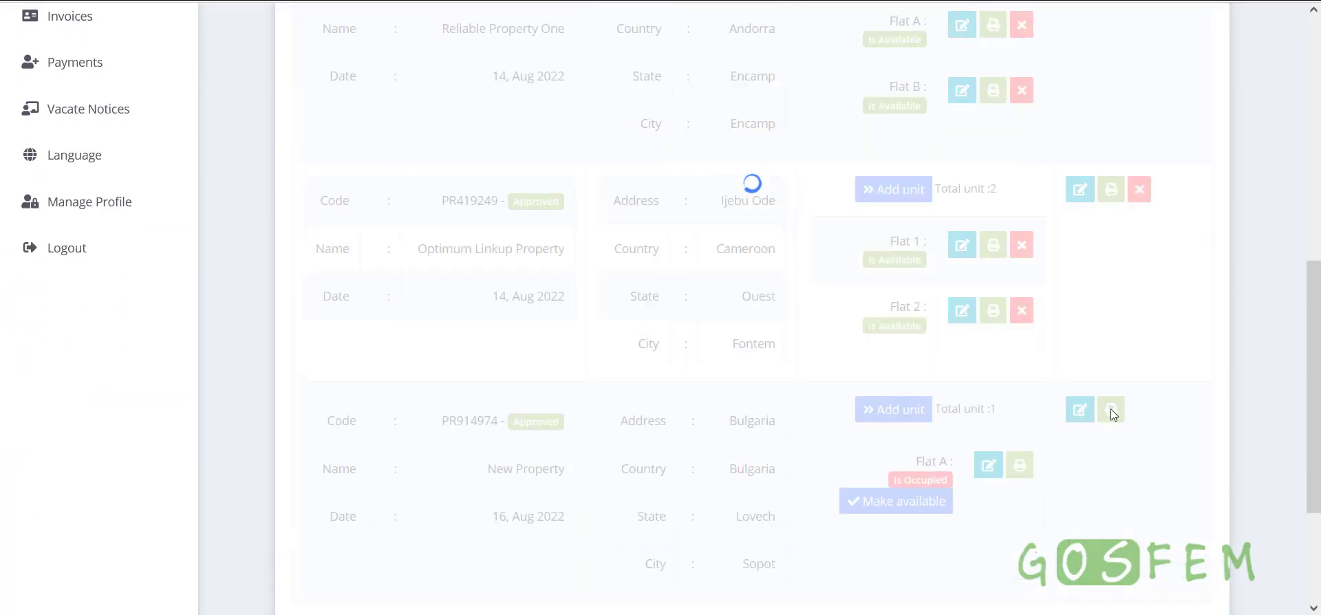
{"action": "left_click", "coordinate": [1111, 413]}
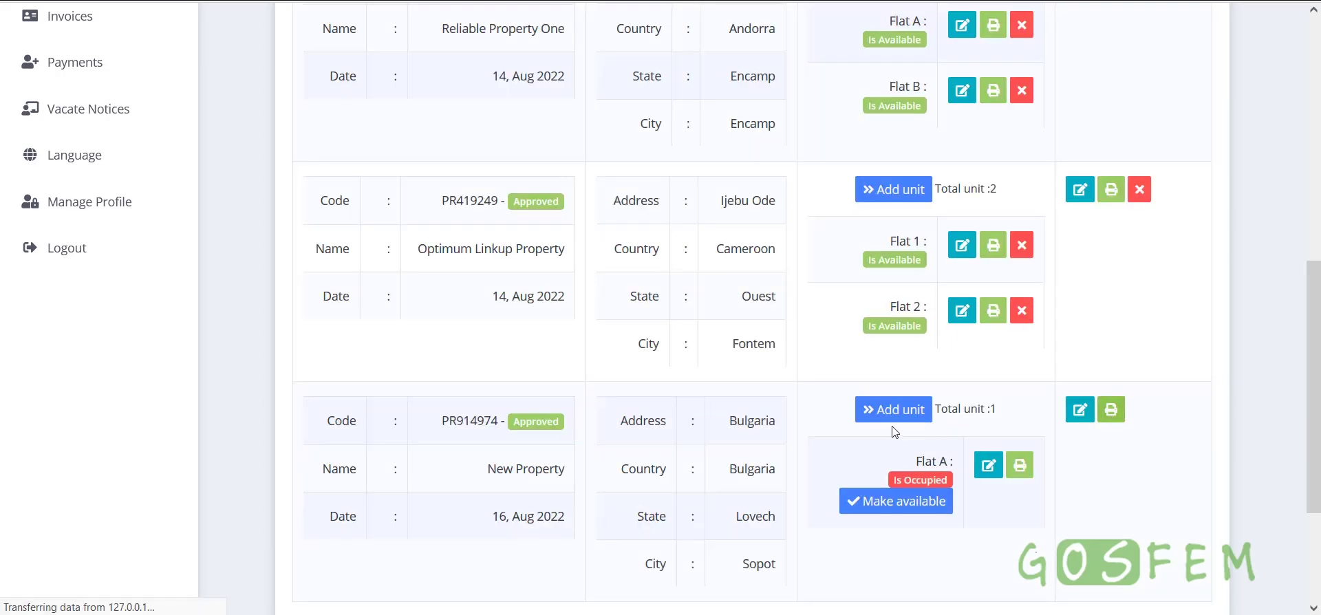
{"action": "scroll", "coordinate": [894, 432], "scroll_direction": "down", "scroll_amount": 6}
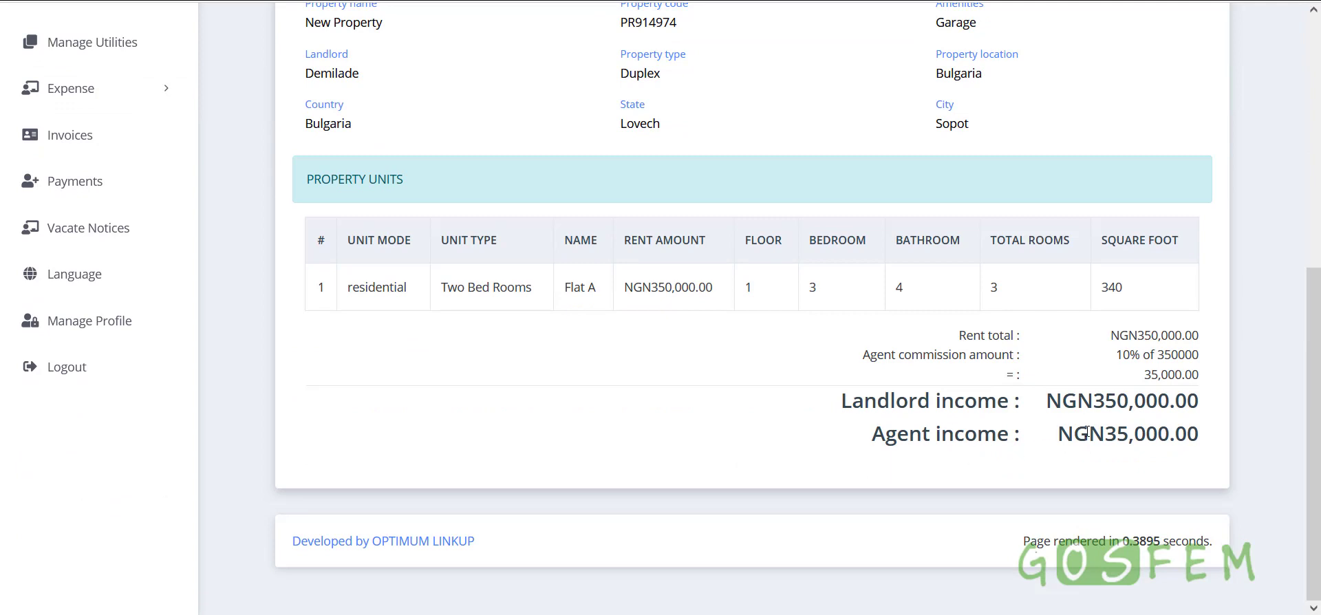
Check the NGN350,000.00 landlord income and NGN35,000.00 agent commission
{"action": "left_click_drag", "start_coordinate": [1202, 407], "coordinate": [1049, 403]}
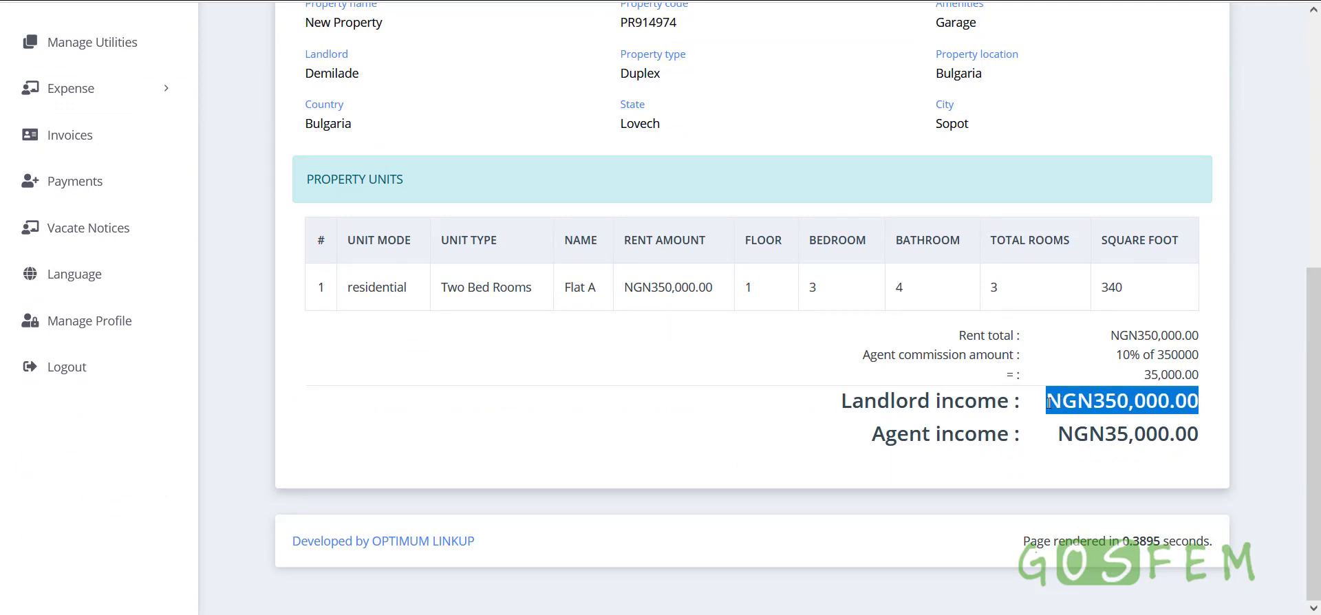
{"action": "left_click", "coordinate": [1146, 410]}
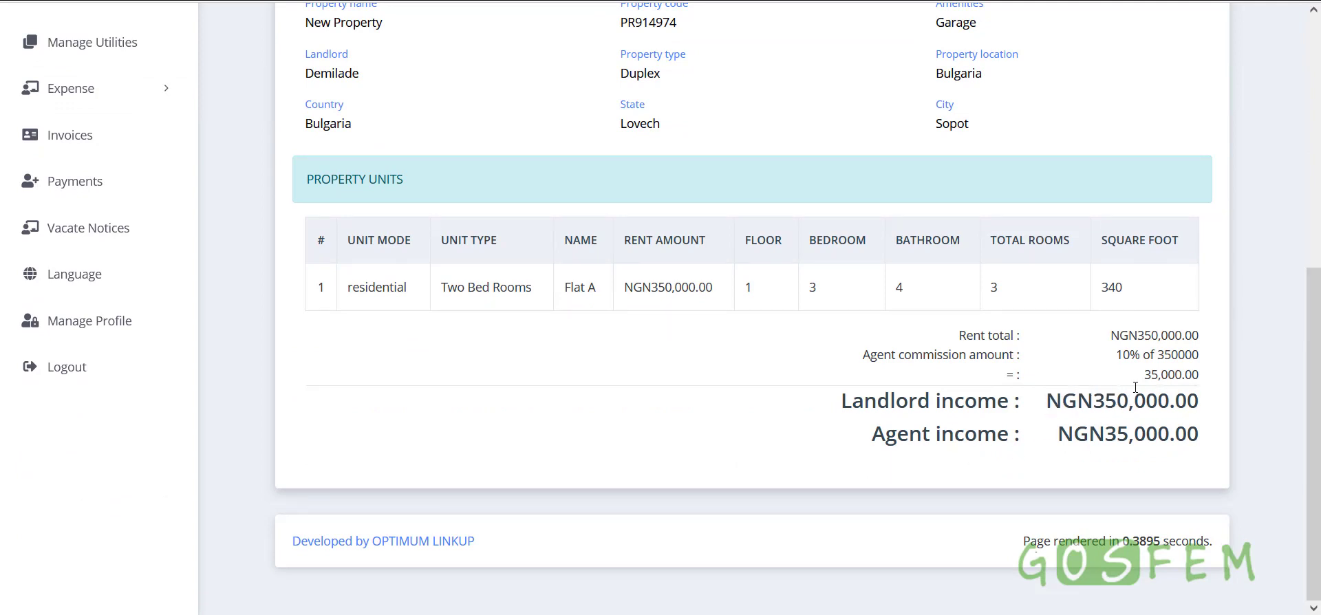
{"action": "left_click_drag", "start_coordinate": [1145, 380], "coordinate": [1208, 383]}
{"action": "left_click", "coordinate": [1206, 383]}
{"action": "left_click_drag", "start_coordinate": [1108, 371], "coordinate": [1154, 362]}
{"action": "scroll", "coordinate": [889, 477], "scroll_direction": "up", "scroll_amount": 4}
{"action": "scroll", "coordinate": [889, 476], "scroll_direction": "down", "scroll_amount": 4}
{"action": "scroll", "coordinate": [683, 476], "scroll_direction": "up", "scroll_amount": 4}
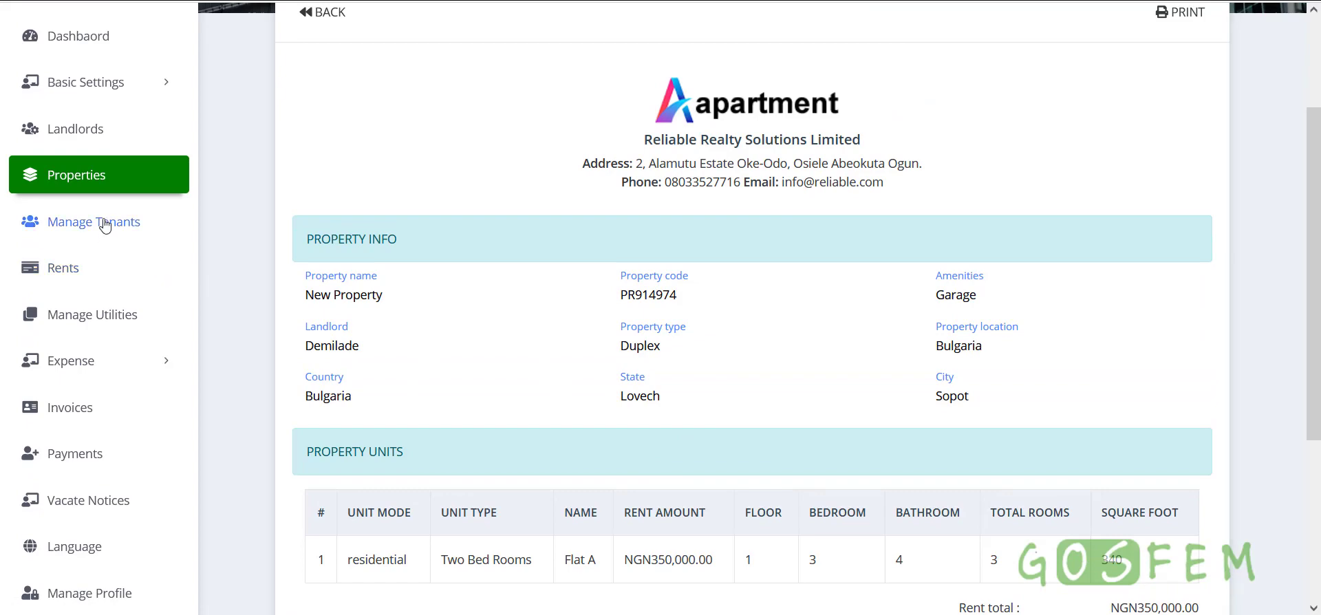
Show New Property's Flat A rent breakdown, with charges up to the NGN396,400.00 grand total
{"action": "left_click", "coordinate": [128, 183]}
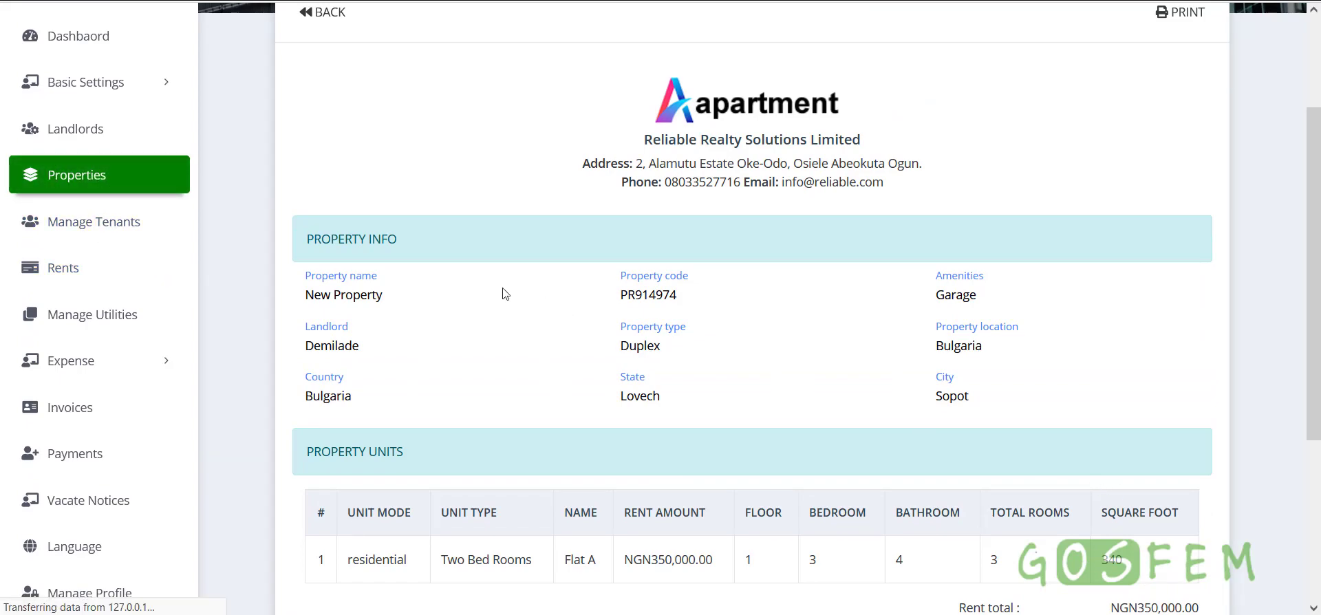
{"action": "scroll", "coordinate": [611, 433], "scroll_direction": "down", "scroll_amount": 5}
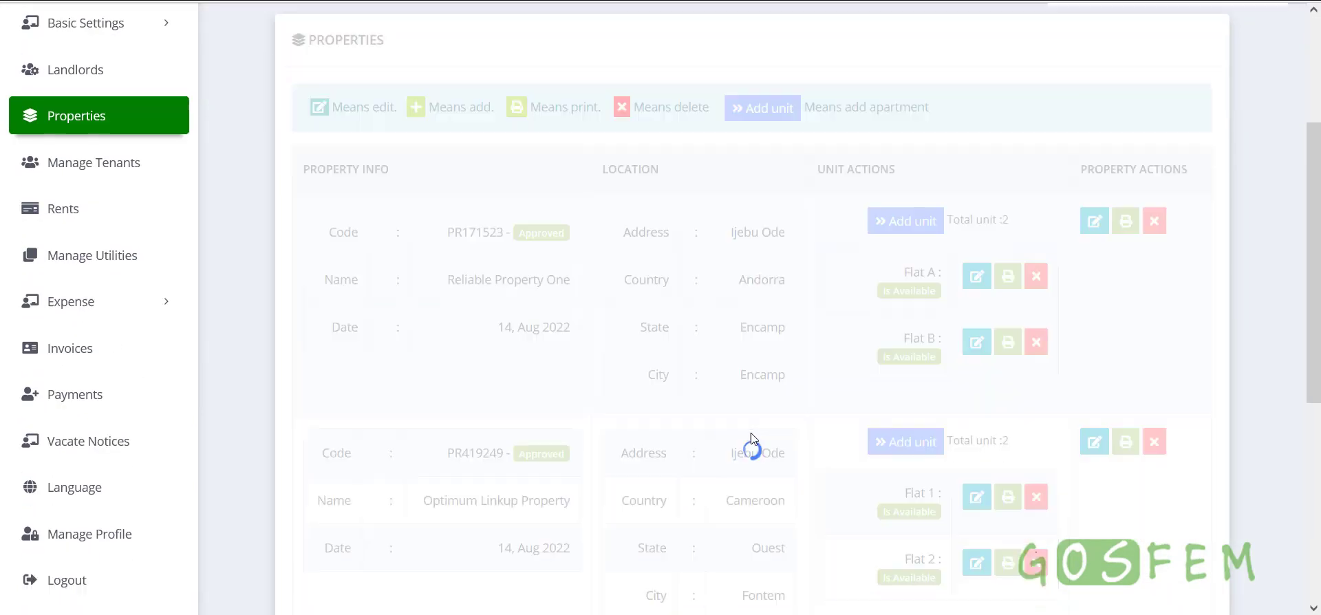
{"action": "scroll", "coordinate": [773, 452], "scroll_direction": "down", "scroll_amount": 3}
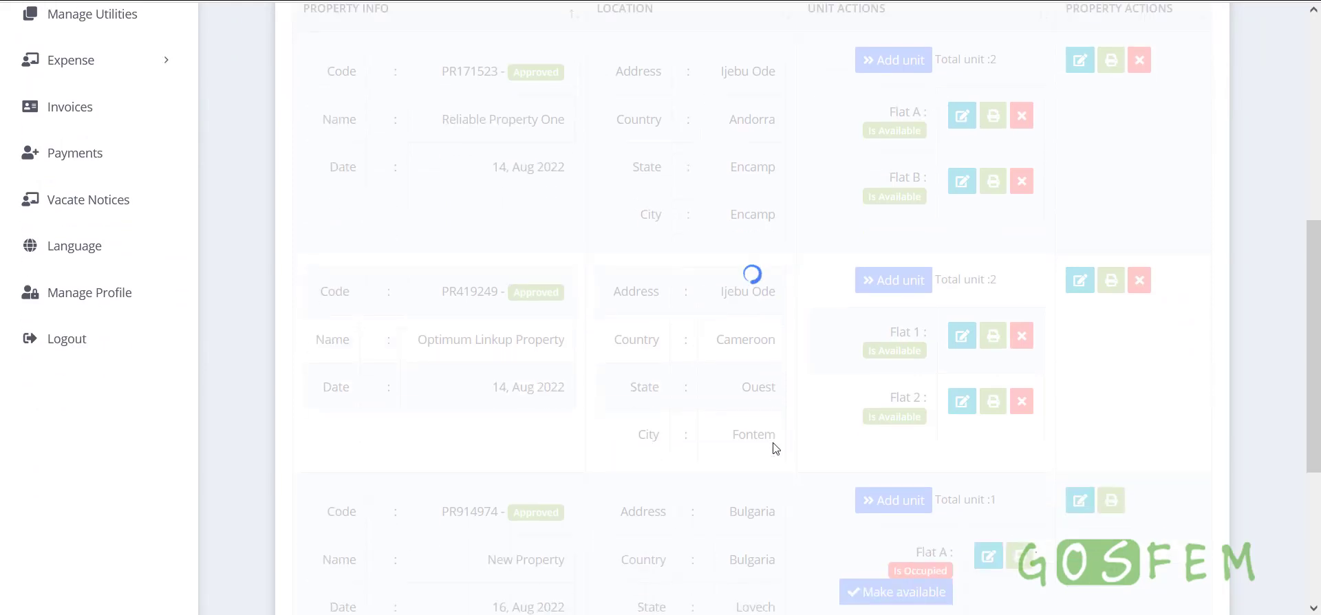
{"action": "scroll", "coordinate": [776, 448], "scroll_direction": "down", "scroll_amount": 1}
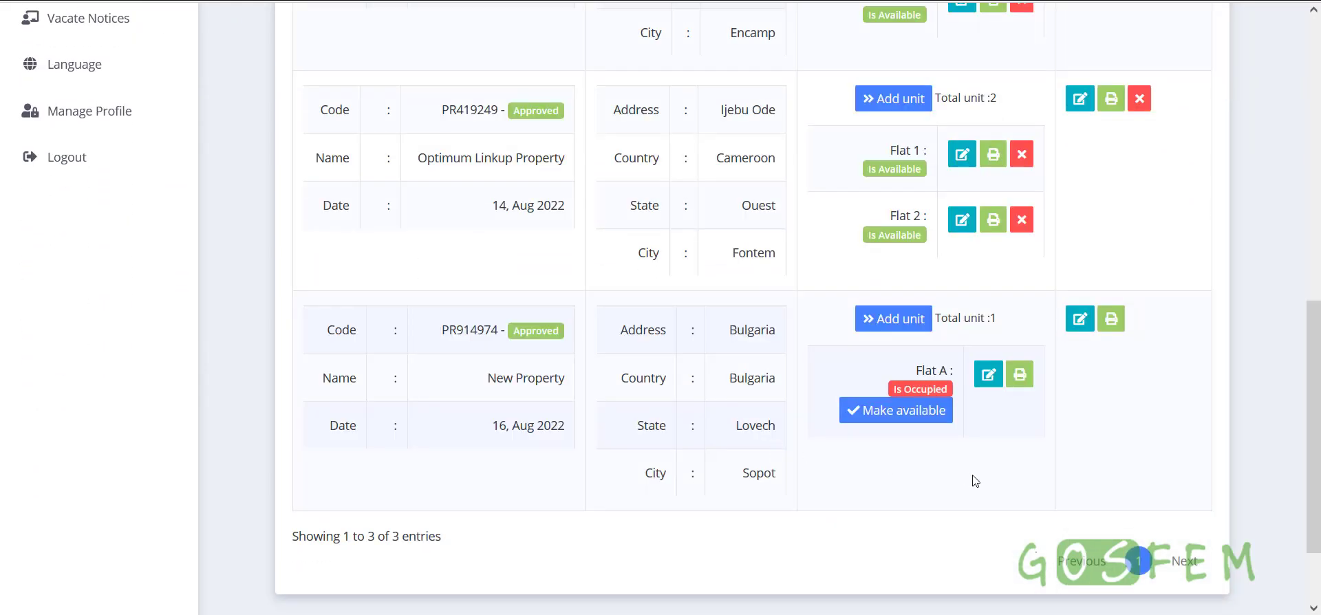
{"action": "left_click", "coordinate": [1021, 376]}
{"action": "scroll", "coordinate": [1006, 394], "scroll_direction": "down", "scroll_amount": 2}
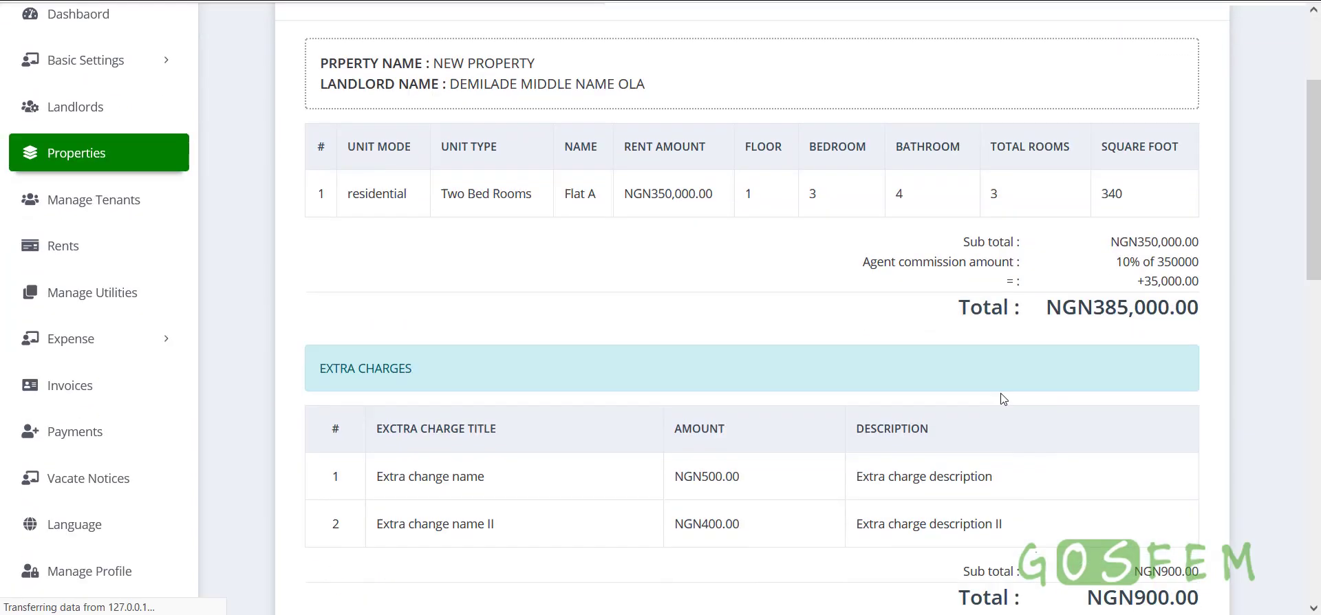
{"action": "scroll", "coordinate": [931, 454], "scroll_direction": "down", "scroll_amount": 2}
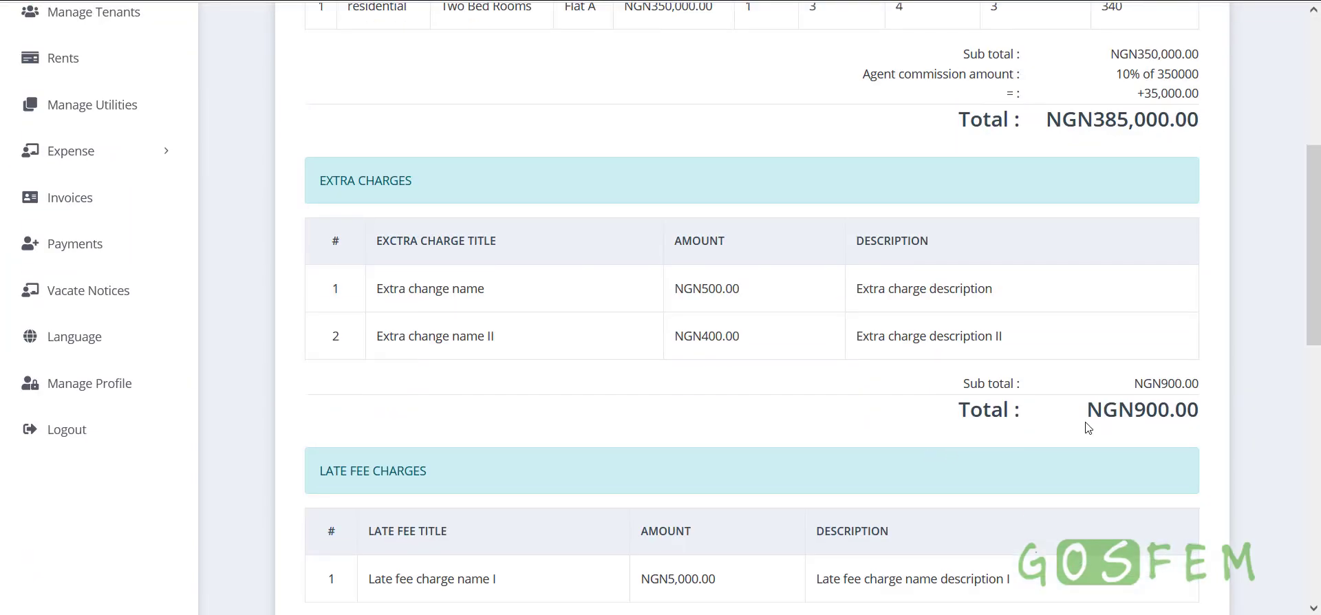
{"action": "scroll", "coordinate": [1146, 406], "scroll_direction": "down", "scroll_amount": 8}
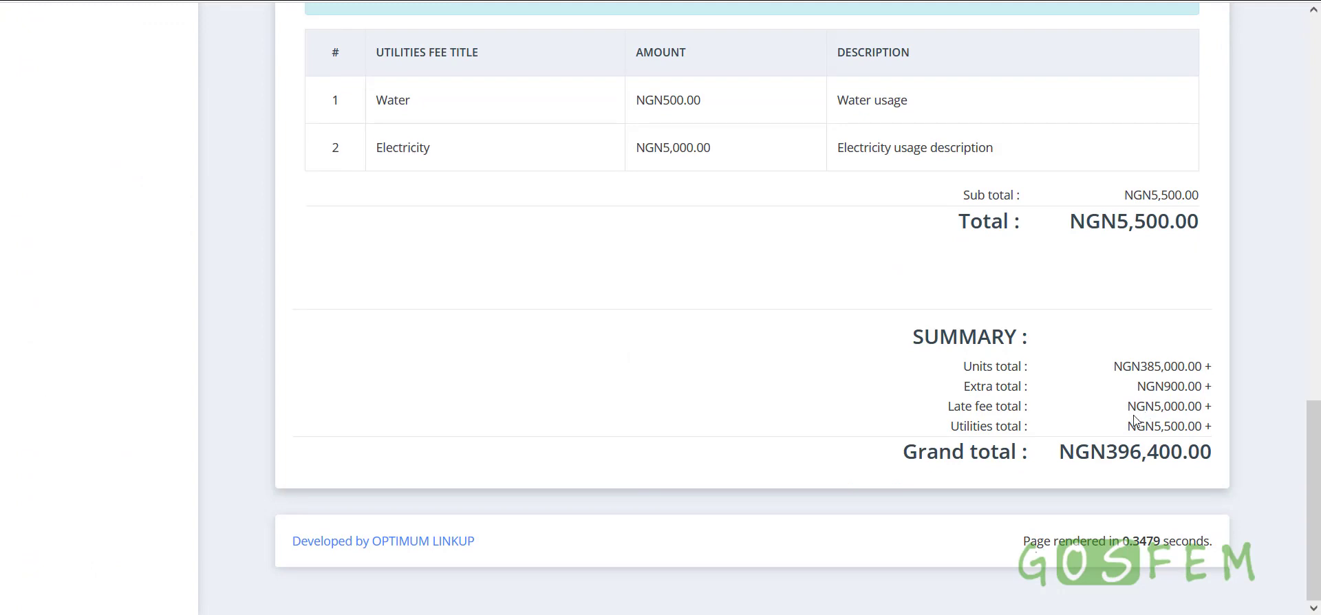
{"action": "scroll", "coordinate": [433, 413], "scroll_direction": "up", "scroll_amount": 10}
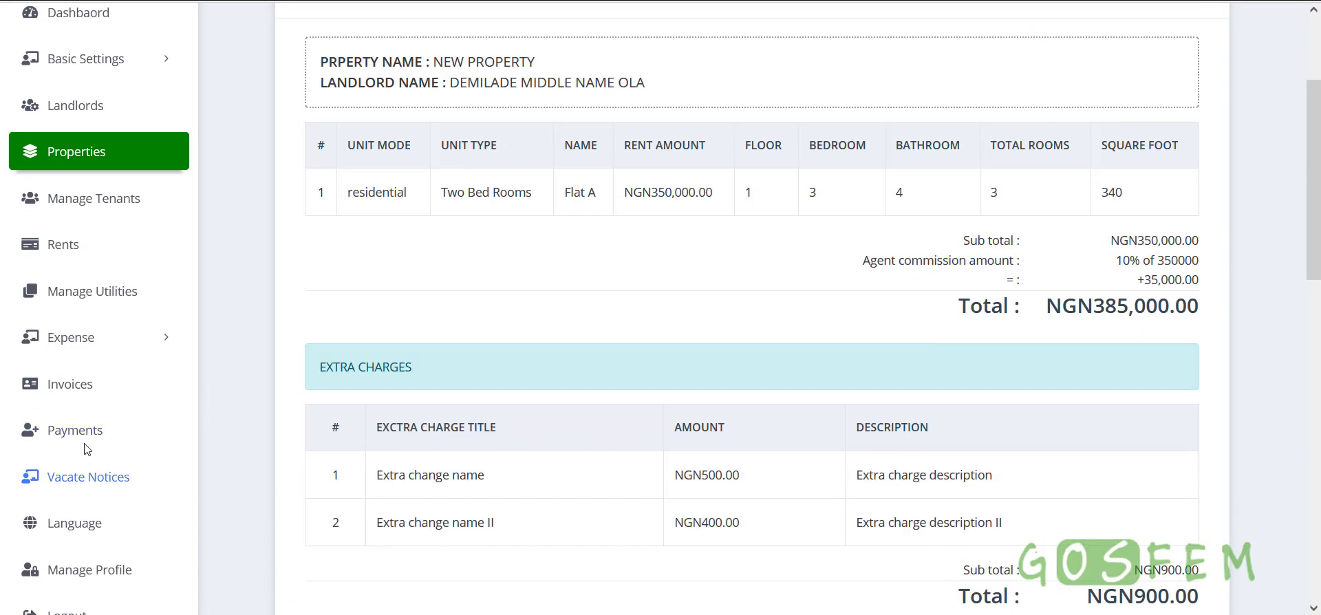
{"action": "left_click", "coordinate": [73, 385]}
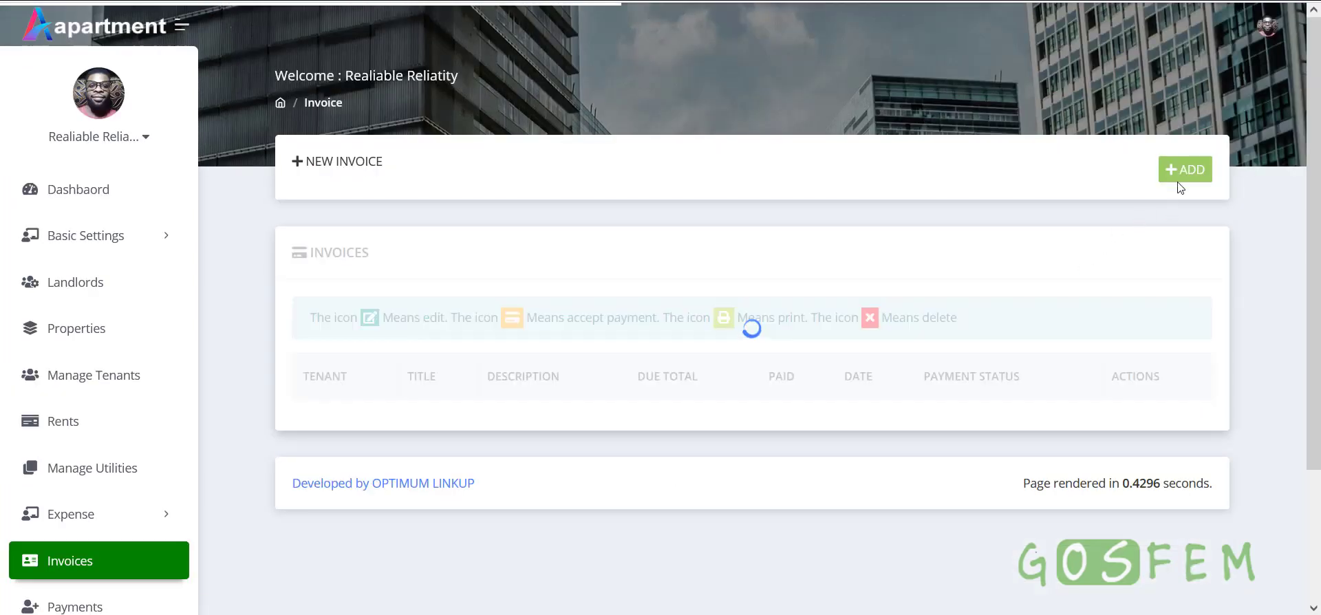
Start a new invoice for New Property's occupied Flat A
{"action": "left_click", "coordinate": [1179, 181]}
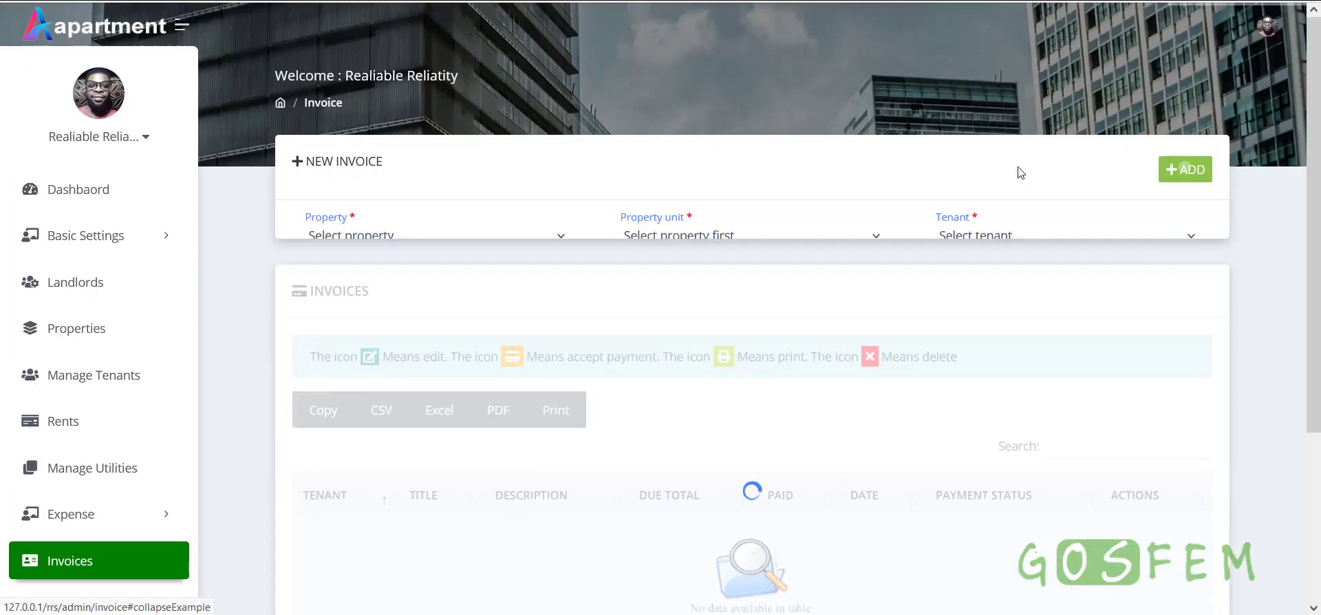
{"action": "left_click", "coordinate": [403, 241]}
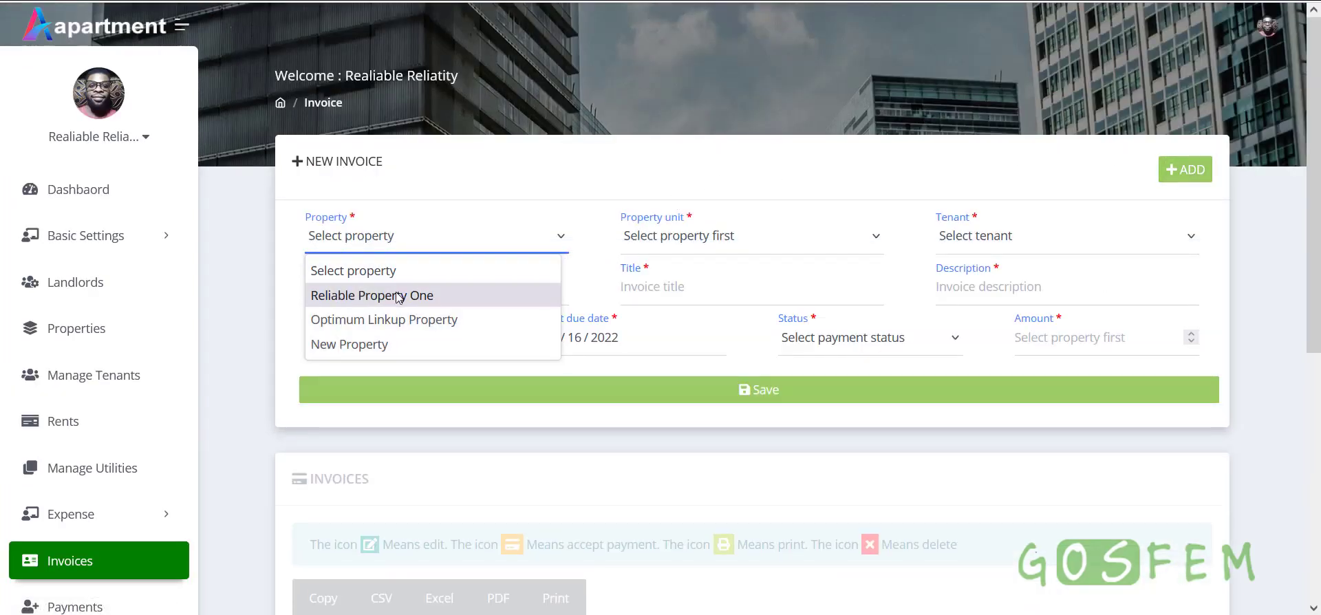
{"action": "left_click", "coordinate": [383, 344]}
{"action": "left_click", "coordinate": [692, 244]}
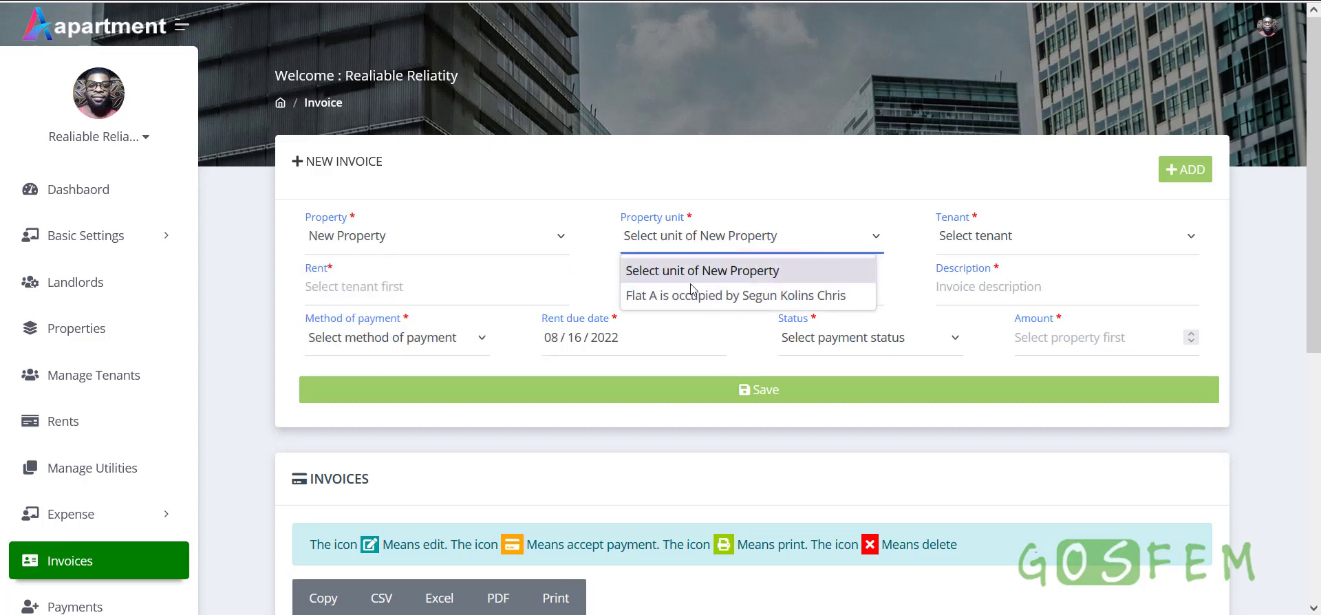
{"action": "left_click", "coordinate": [691, 289]}
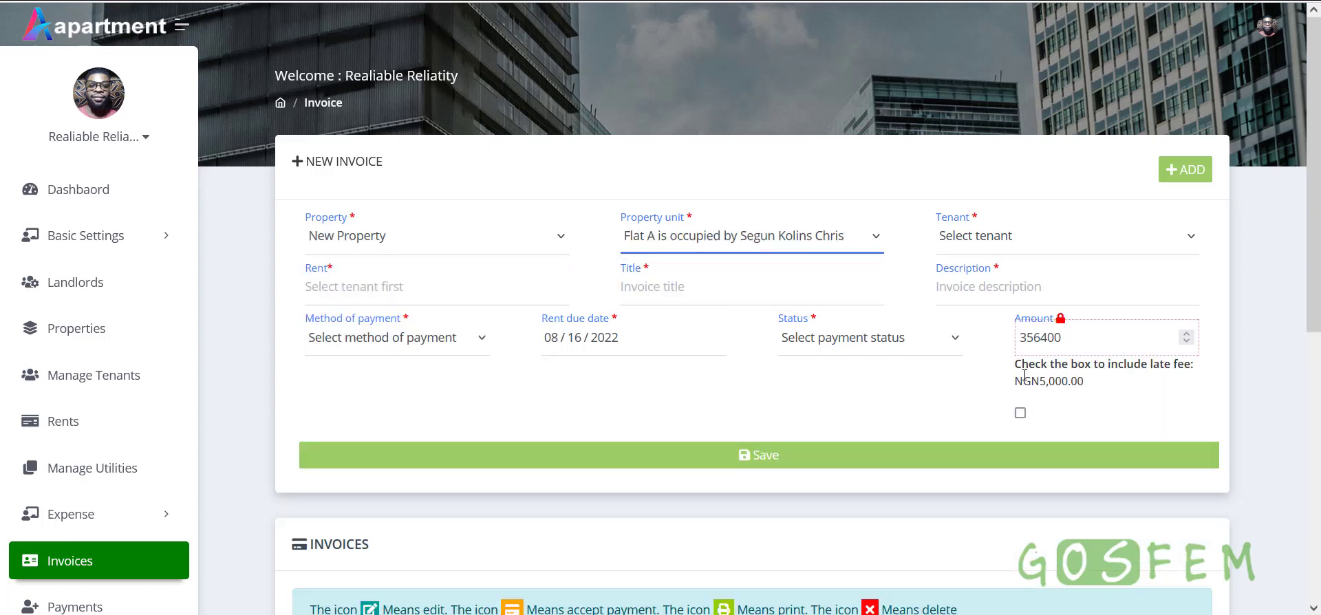
Check the auto-filled 356400 amount, keeping Flat A as the invoice unit
{"action": "mouse_move", "coordinate": [1063, 338]}
{"action": "left_mouse_down"}
{"action": "mouse_move", "coordinate": [1028, 339]}
{"action": "mouse_move", "coordinate": [1073, 339]}
{"action": "left_mouse_up"}
{"action": "left_click", "coordinate": [1046, 338]}
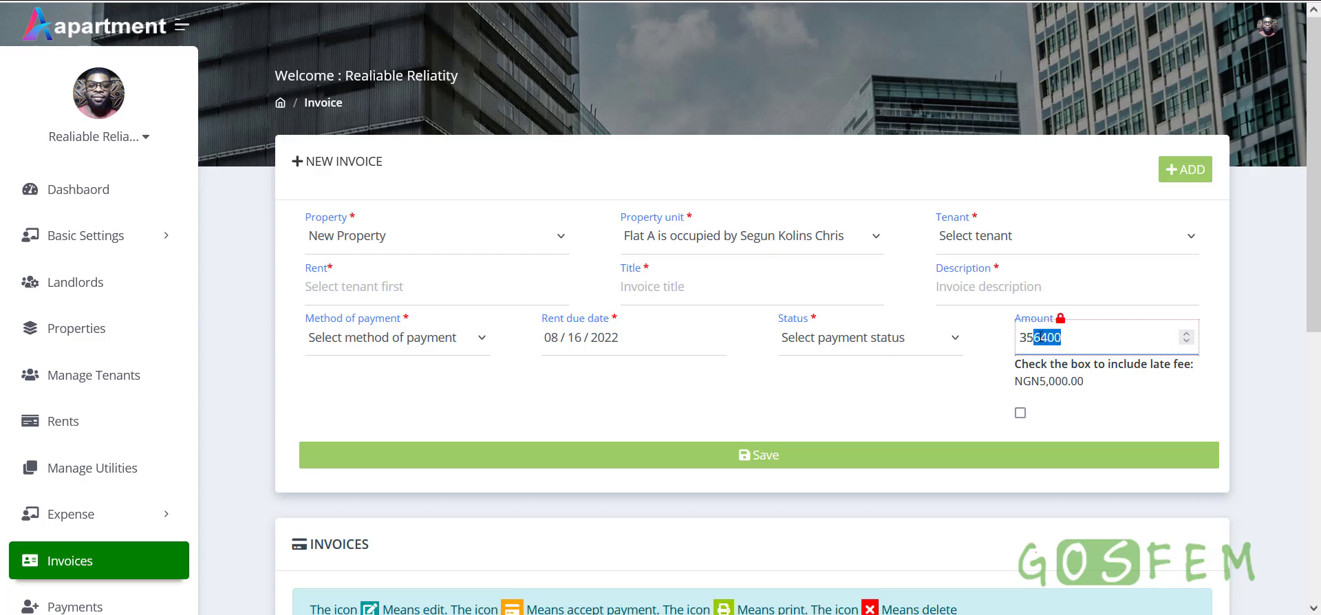
{"action": "left_click", "coordinate": [1040, 337]}
{"action": "left_click_drag", "start_coordinate": [1034, 339], "coordinate": [1072, 338]}
{"action": "left_click", "coordinate": [753, 249]}
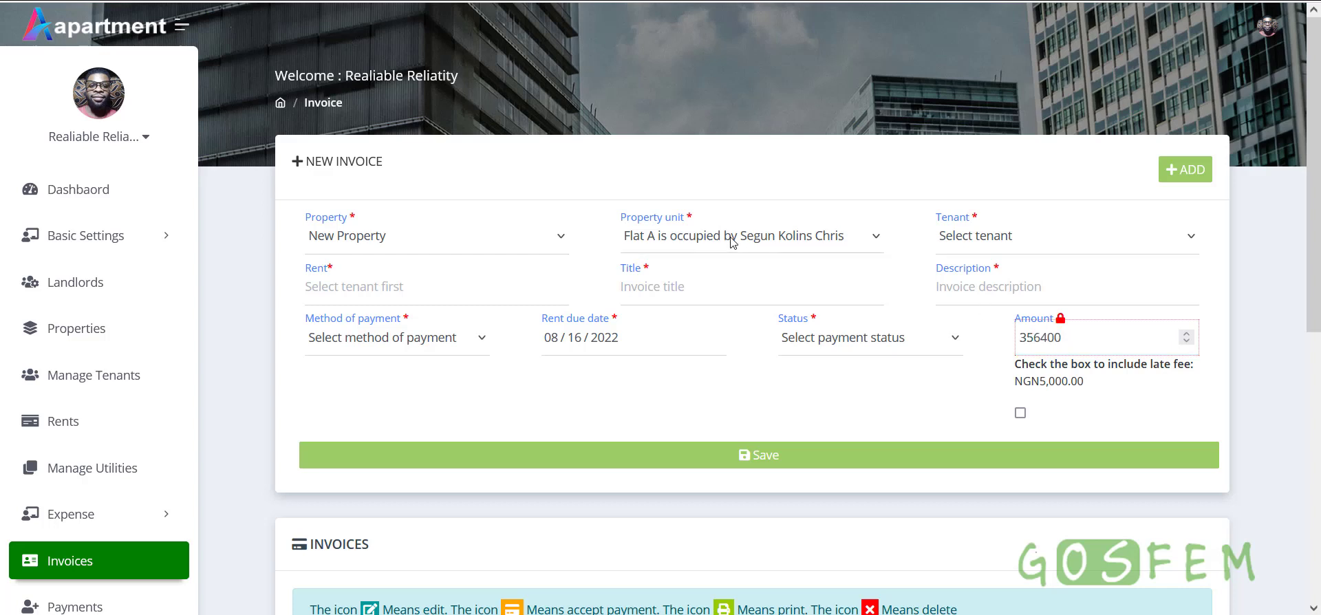
{"action": "left_click", "coordinate": [710, 291]}
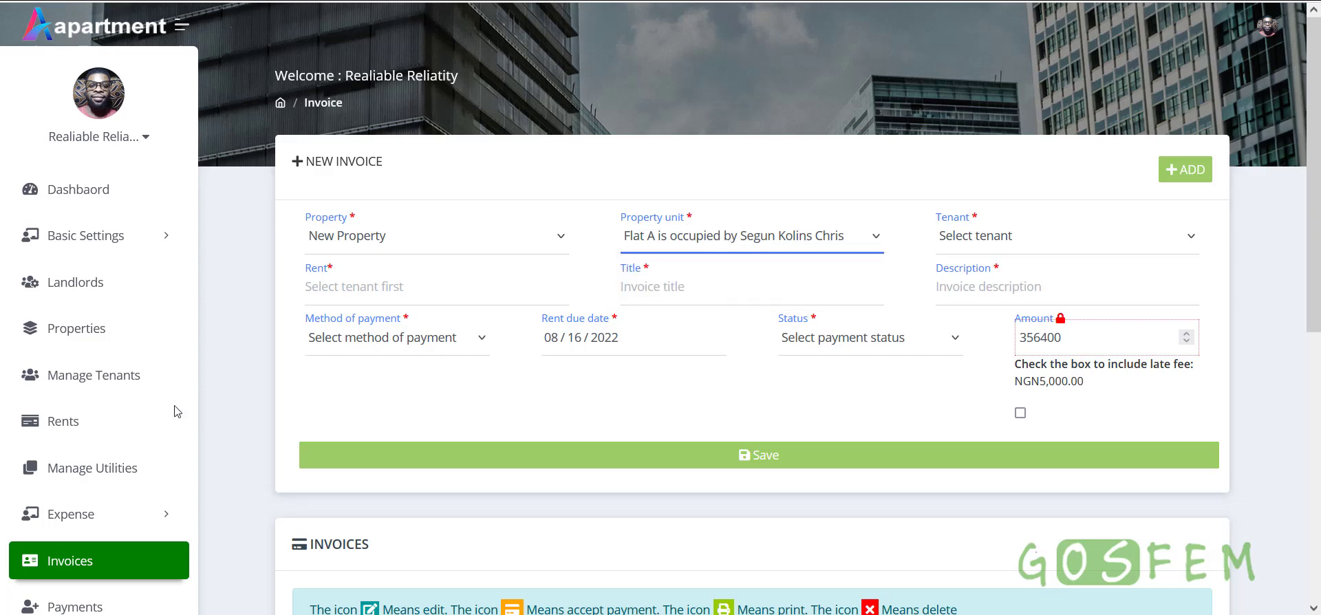
{"action": "left_click", "coordinate": [55, 423]}
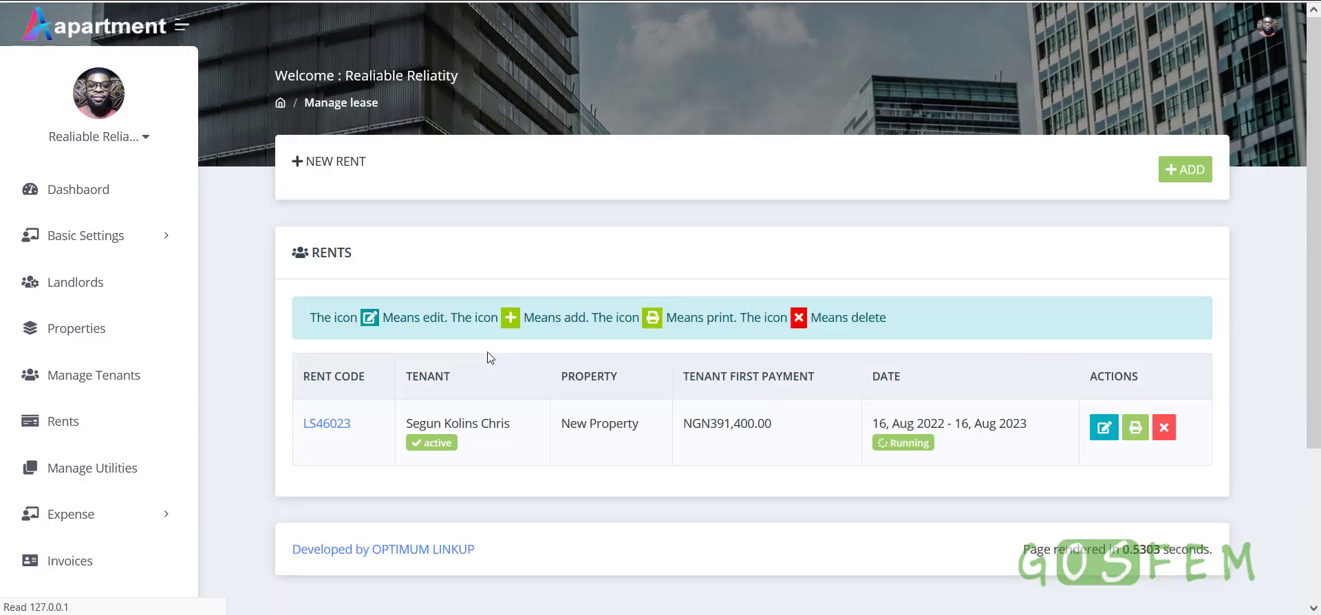
{"action": "left_click", "coordinate": [1183, 172]}
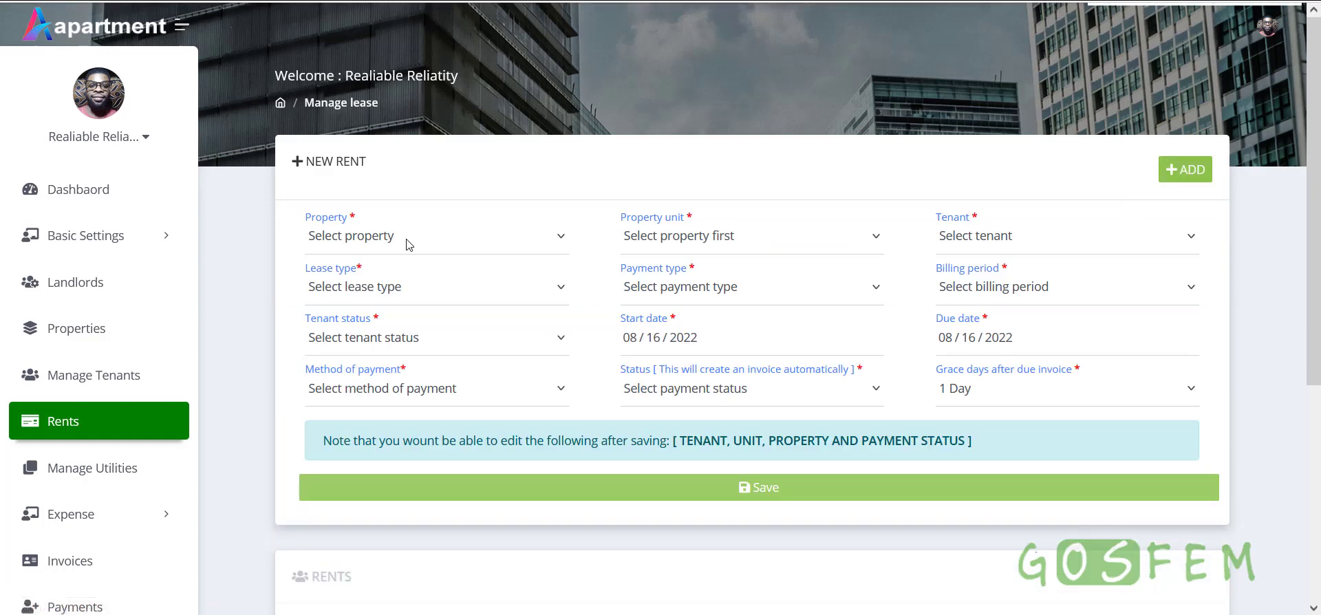
{"action": "left_click", "coordinate": [406, 241]}
{"action": "left_click", "coordinate": [385, 342]}
{"action": "left_click", "coordinate": [717, 245]}
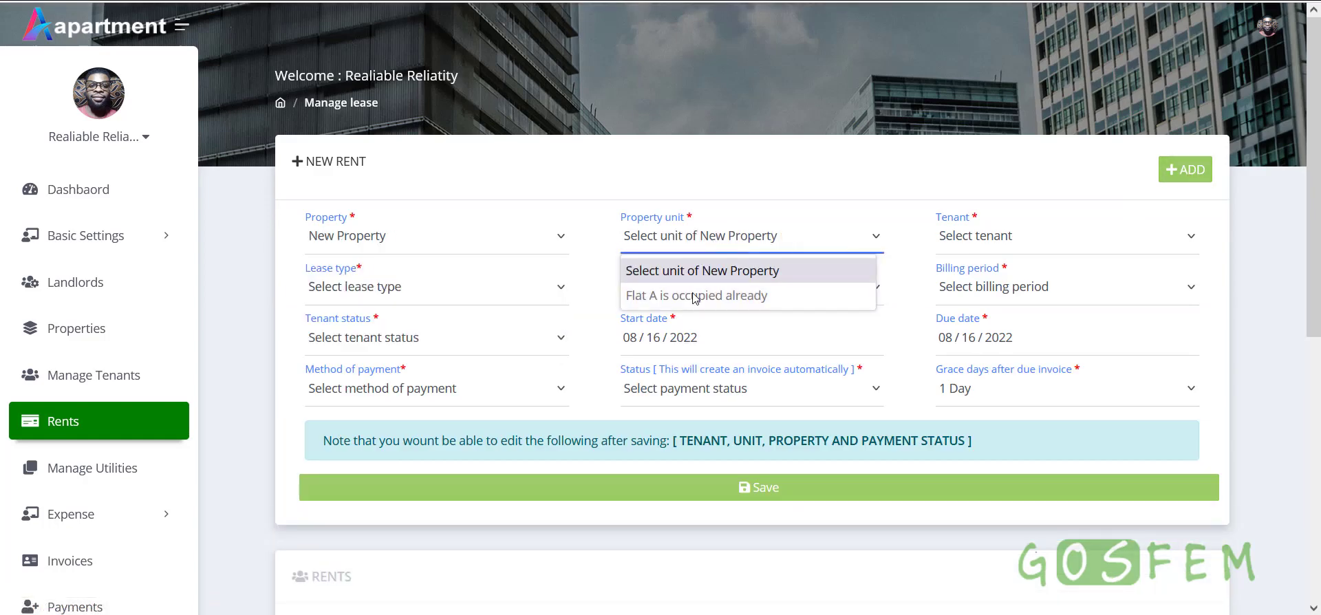
{"action": "left_click", "coordinate": [737, 154]}
{"action": "scroll", "coordinate": [792, 344], "scroll_direction": "down", "scroll_amount": 5}
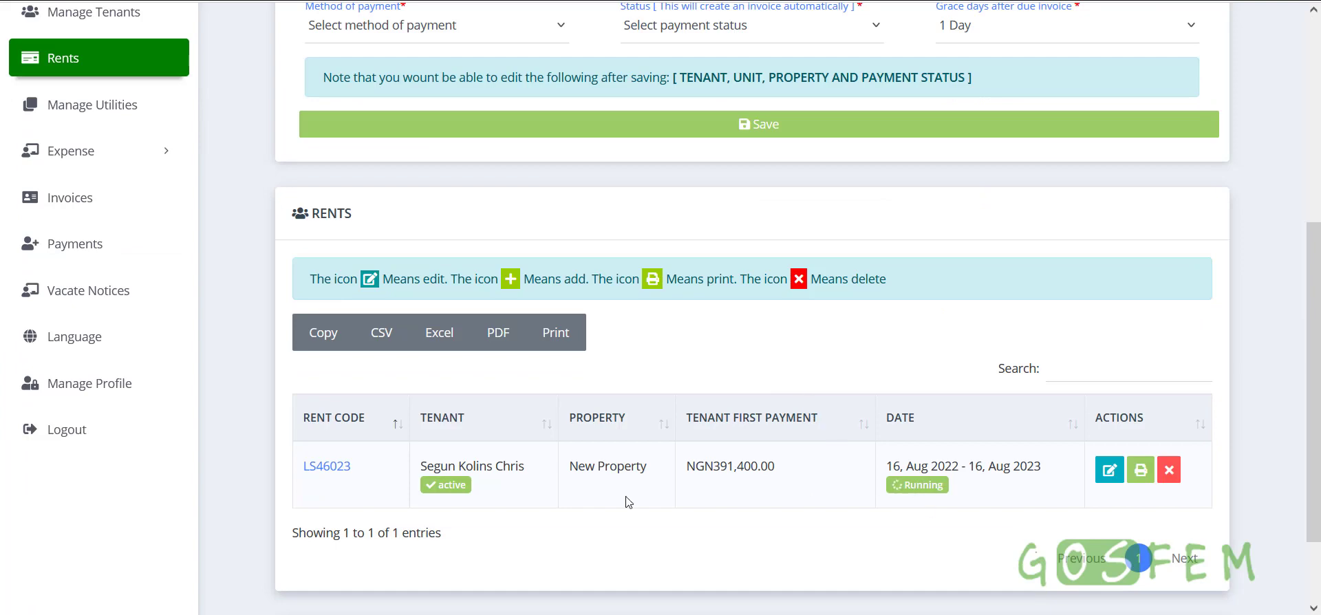
{"action": "left_click_drag", "start_coordinate": [564, 479], "coordinate": [655, 474]}
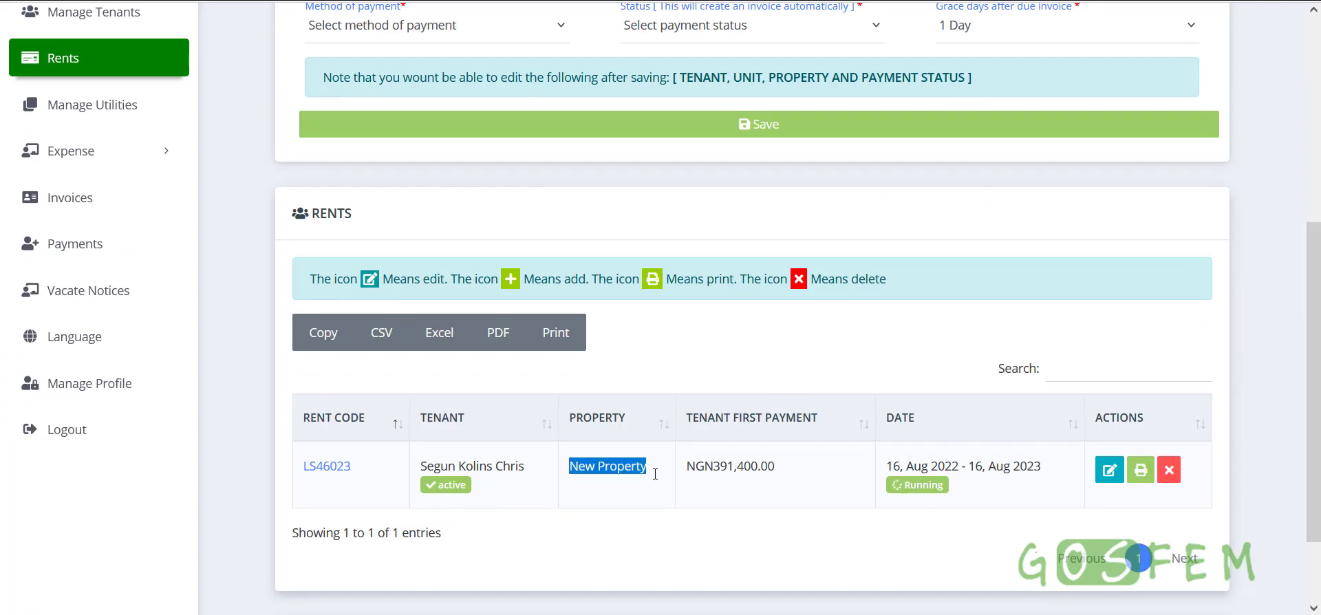
{"action": "scroll", "coordinate": [639, 472], "scroll_direction": "up", "scroll_amount": 5}
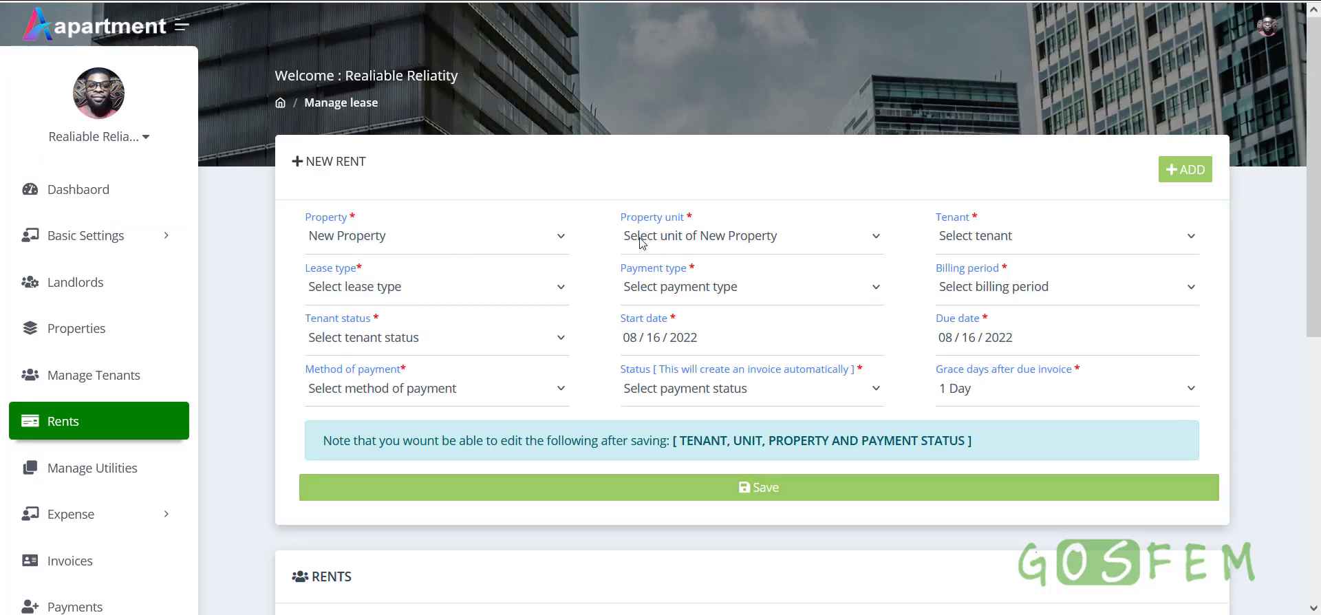
{"action": "left_click", "coordinate": [700, 241]}
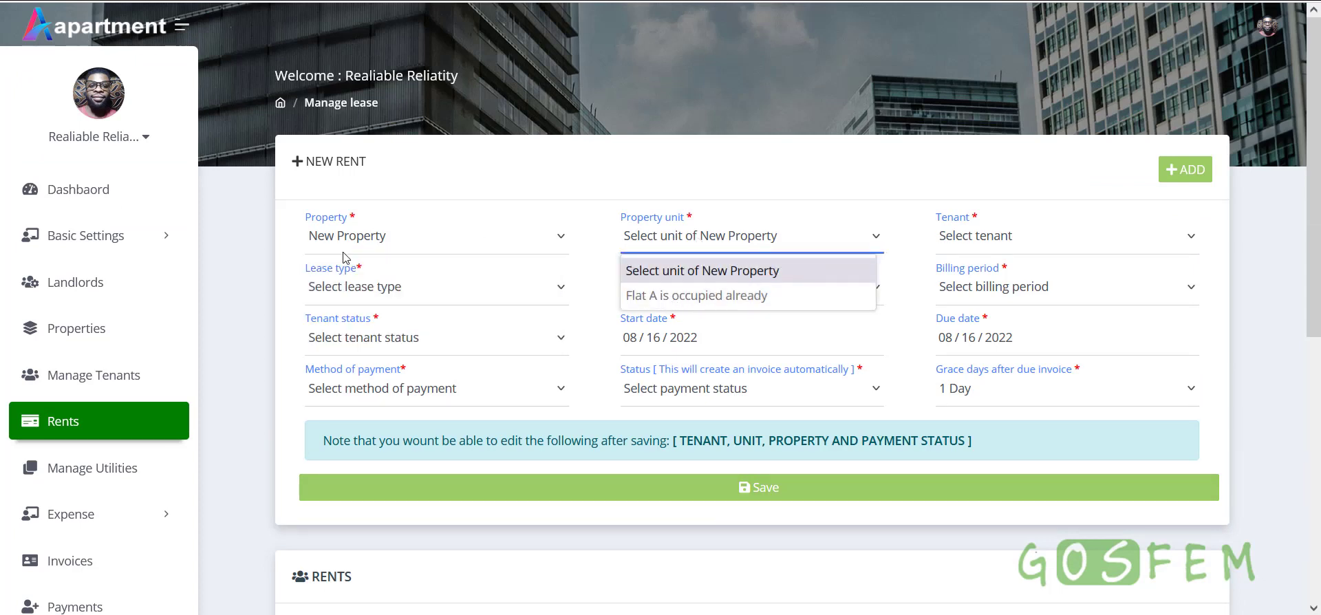
{"action": "left_click", "coordinate": [370, 248]}
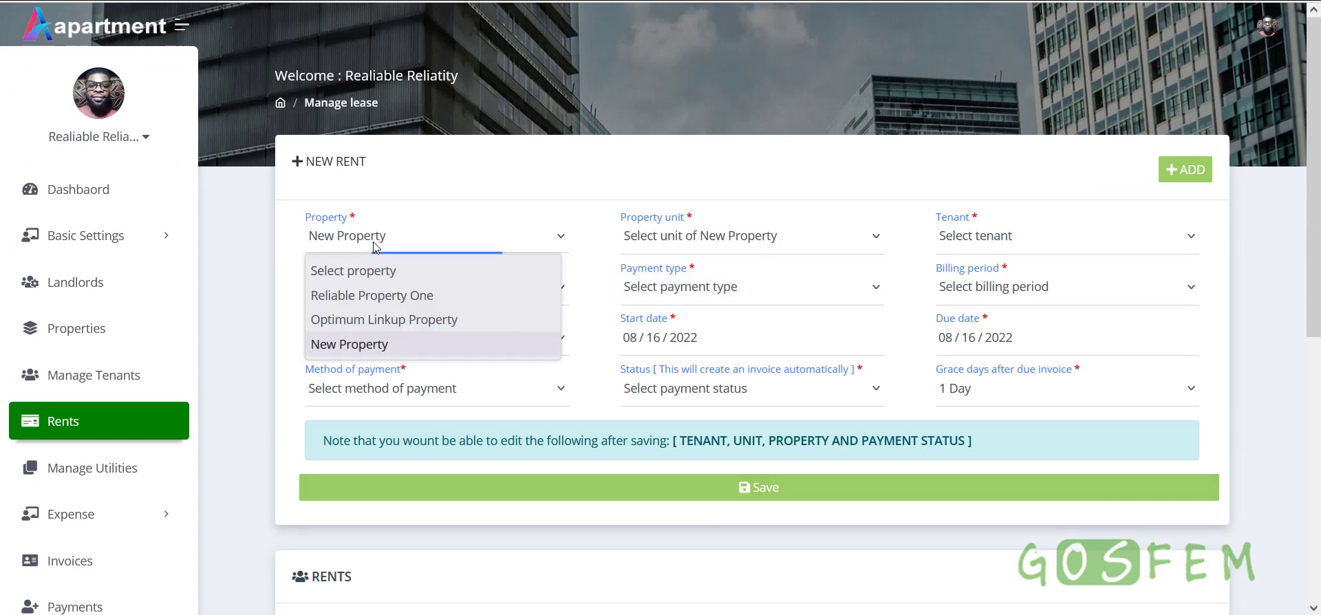
{"action": "left_click", "coordinate": [372, 295]}
{"action": "left_click", "coordinate": [812, 244]}
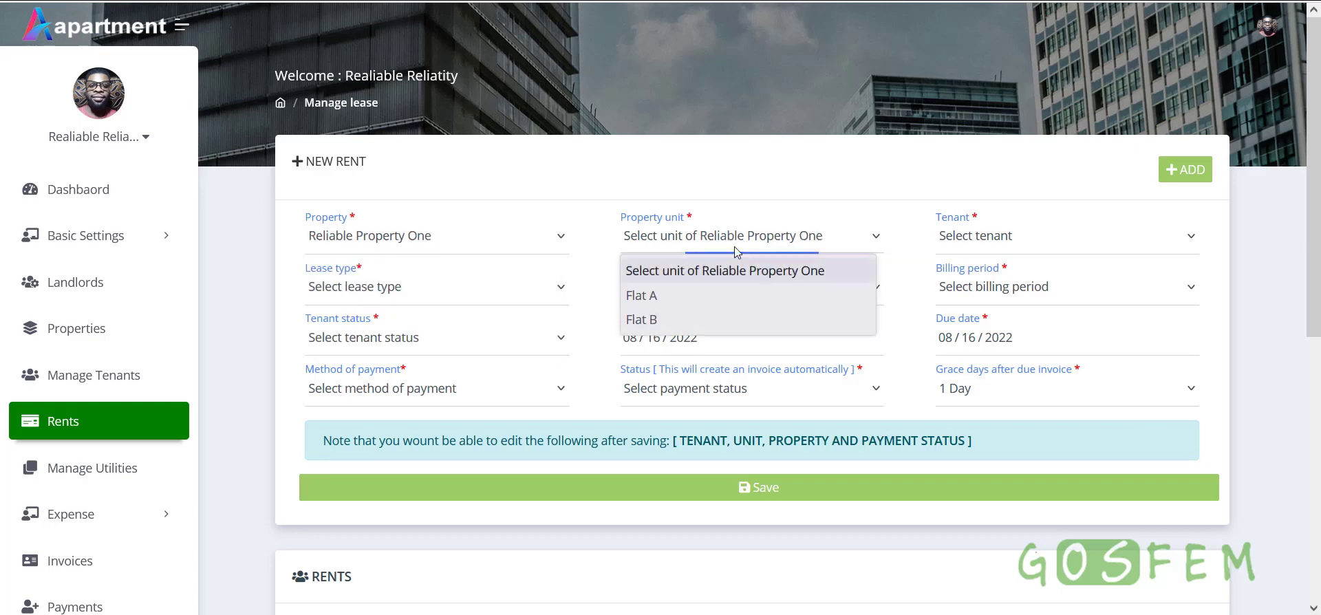
{"action": "left_click", "coordinate": [812, 295]}
{"action": "scroll", "coordinate": [853, 372], "scroll_direction": "down", "scroll_amount": 3}
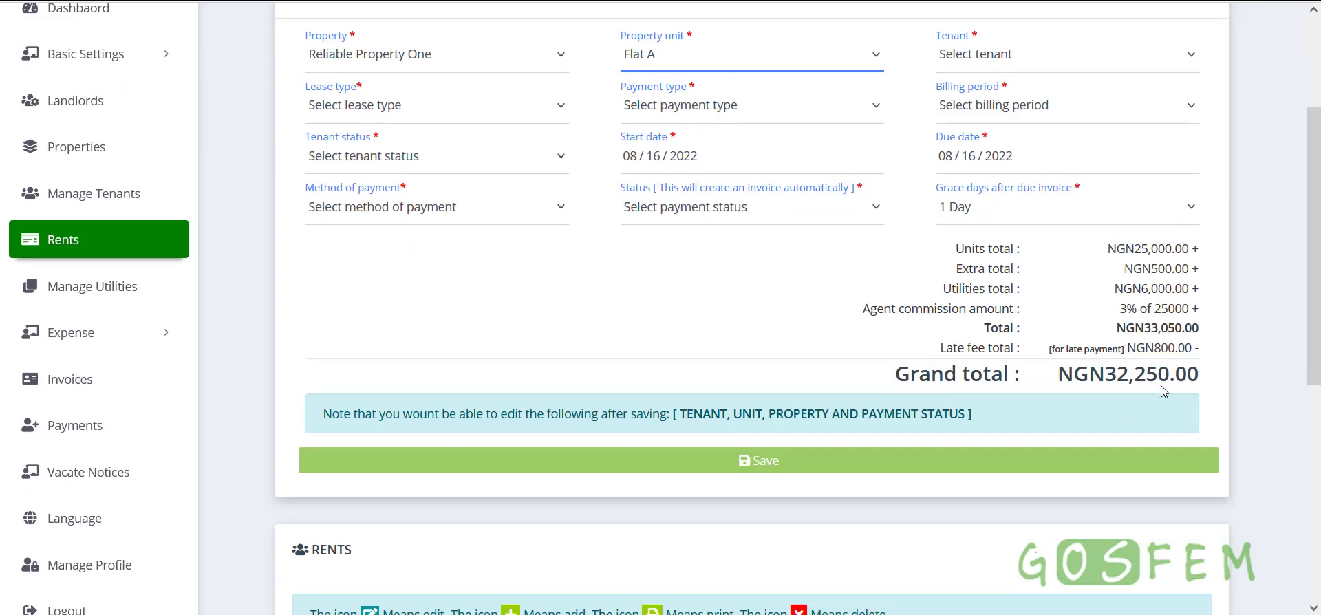
{"action": "left_click_drag", "start_coordinate": [1204, 375], "coordinate": [1057, 374]}
{"action": "left_click", "coordinate": [1084, 390]}
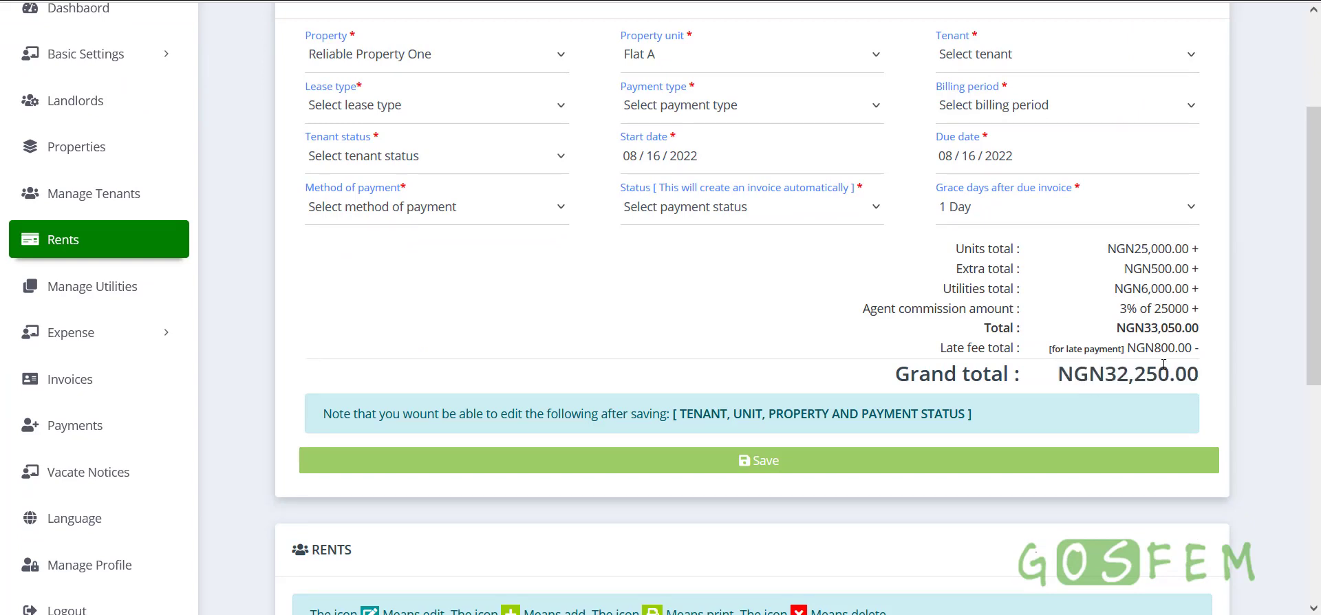
{"action": "left_click_drag", "start_coordinate": [939, 353], "coordinate": [1203, 352]}
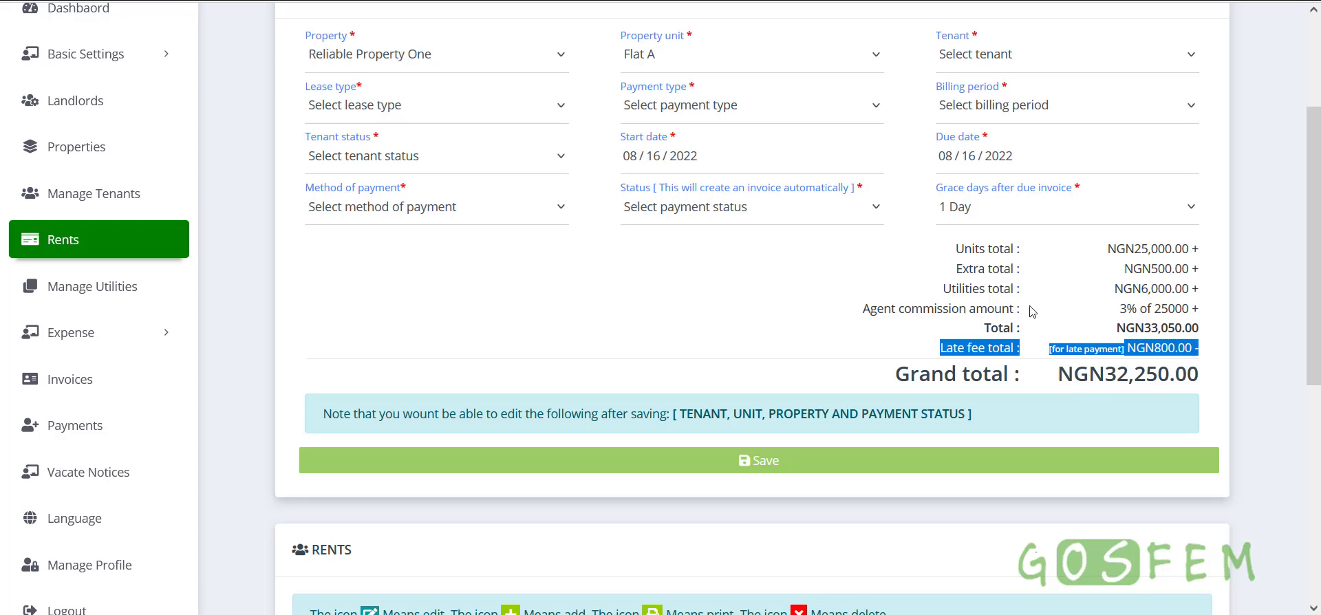
{"action": "left_click_drag", "start_coordinate": [953, 253], "coordinate": [1203, 324]}
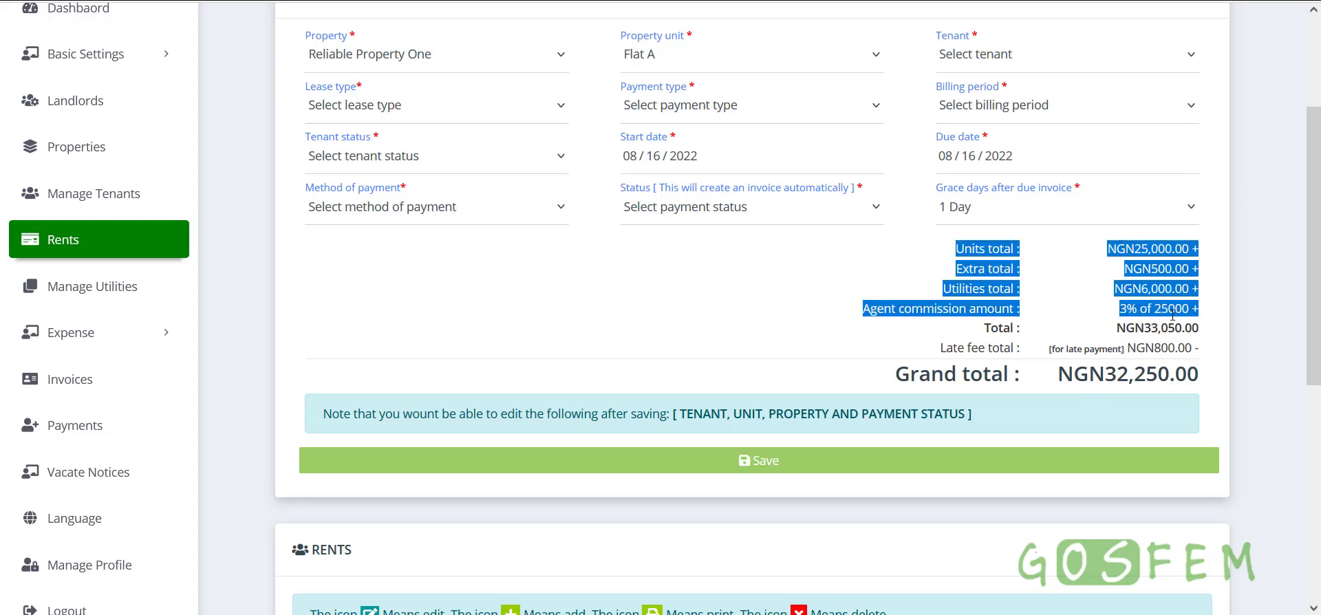
{"action": "left_click", "coordinate": [984, 326]}
{"action": "left_click_drag", "start_coordinate": [865, 315], "coordinate": [1238, 307]}
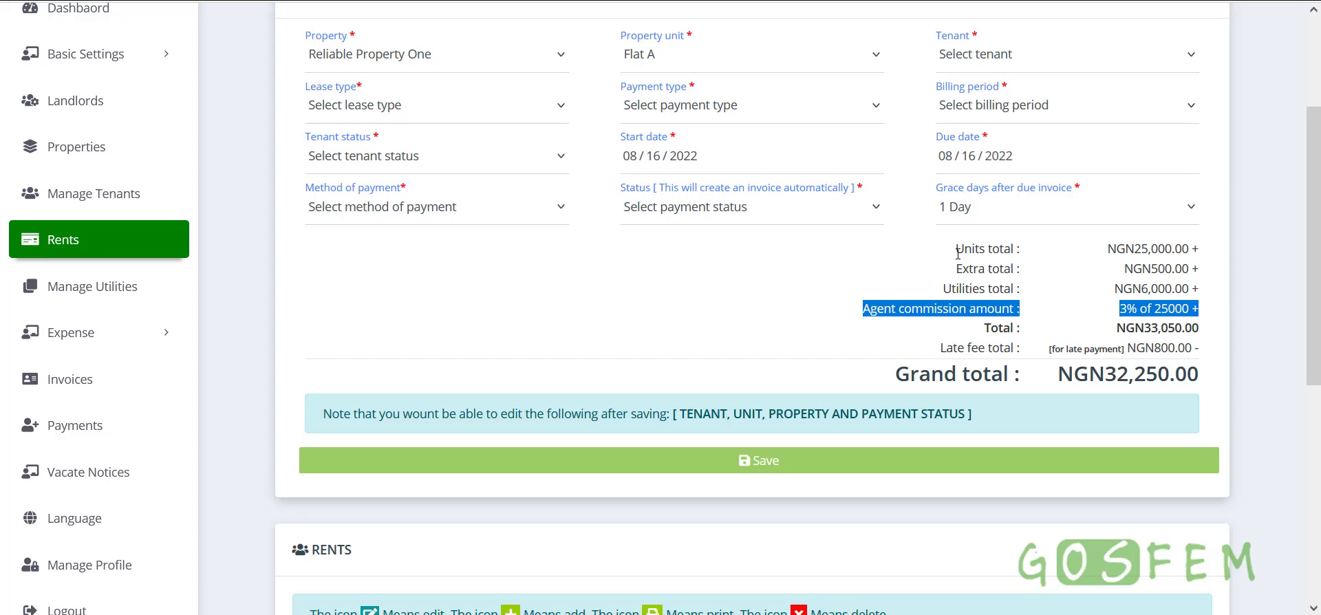
{"action": "left_click_drag", "start_coordinate": [977, 261], "coordinate": [1194, 288]}
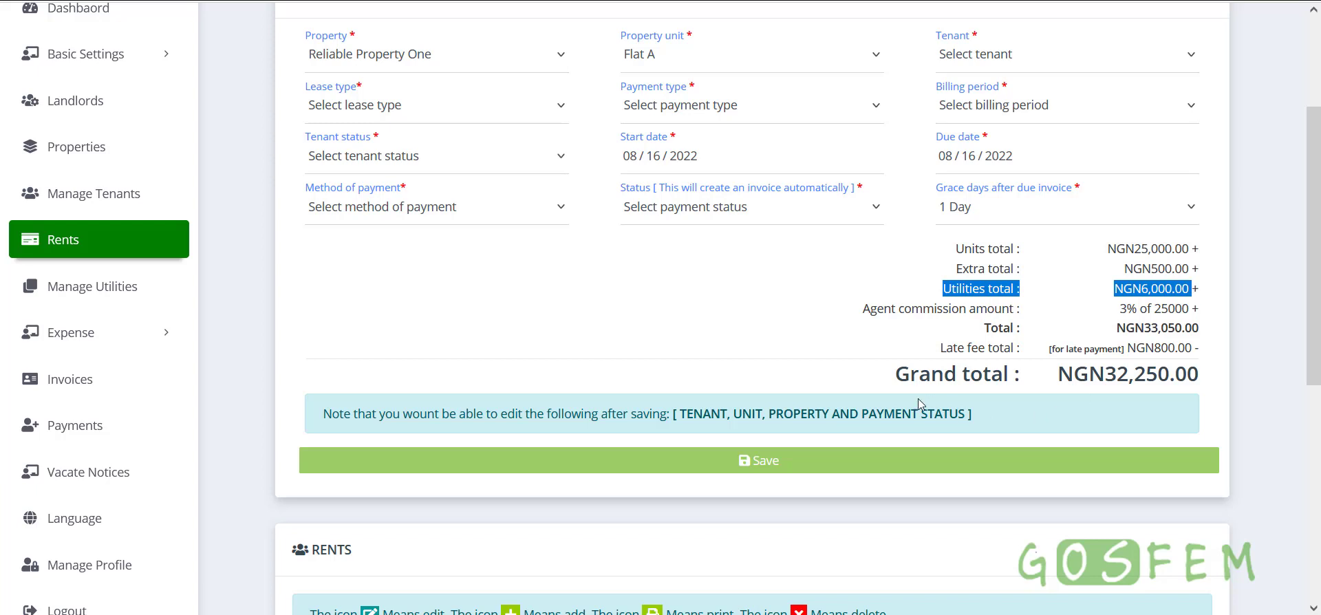
{"action": "left_click_drag", "start_coordinate": [889, 377], "coordinate": [1216, 377]}
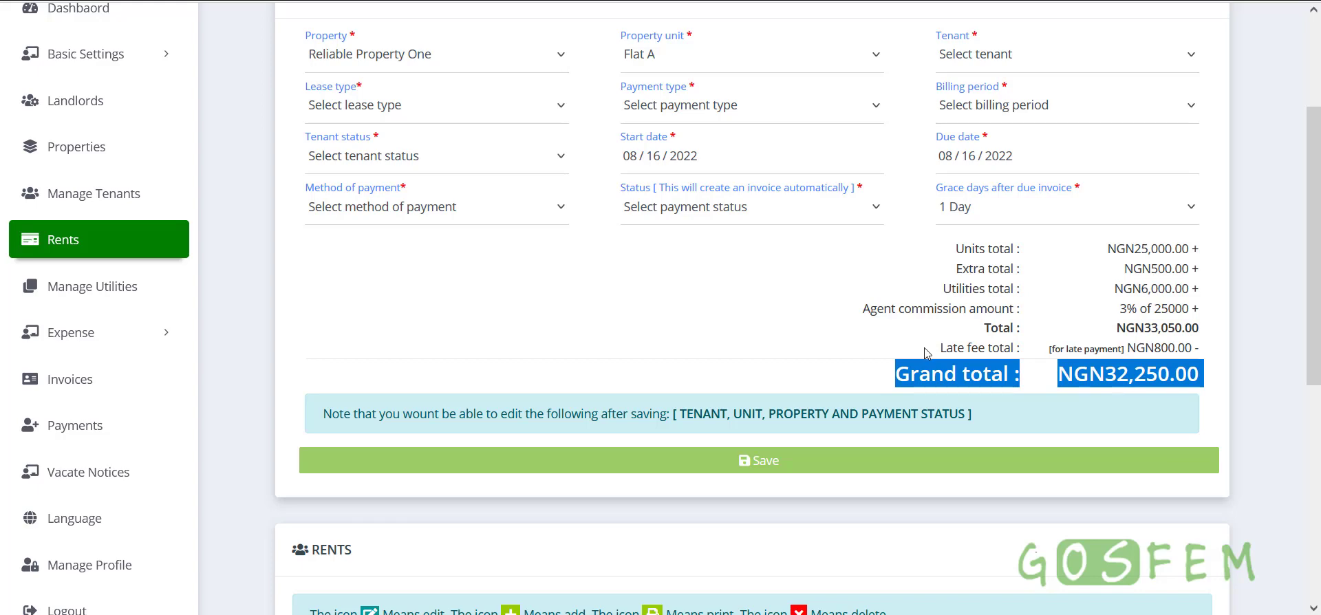
{"action": "left_click_drag", "start_coordinate": [929, 352], "coordinate": [1151, 347]}
{"action": "scroll", "coordinate": [898, 362], "scroll_direction": "up", "scroll_amount": 3}
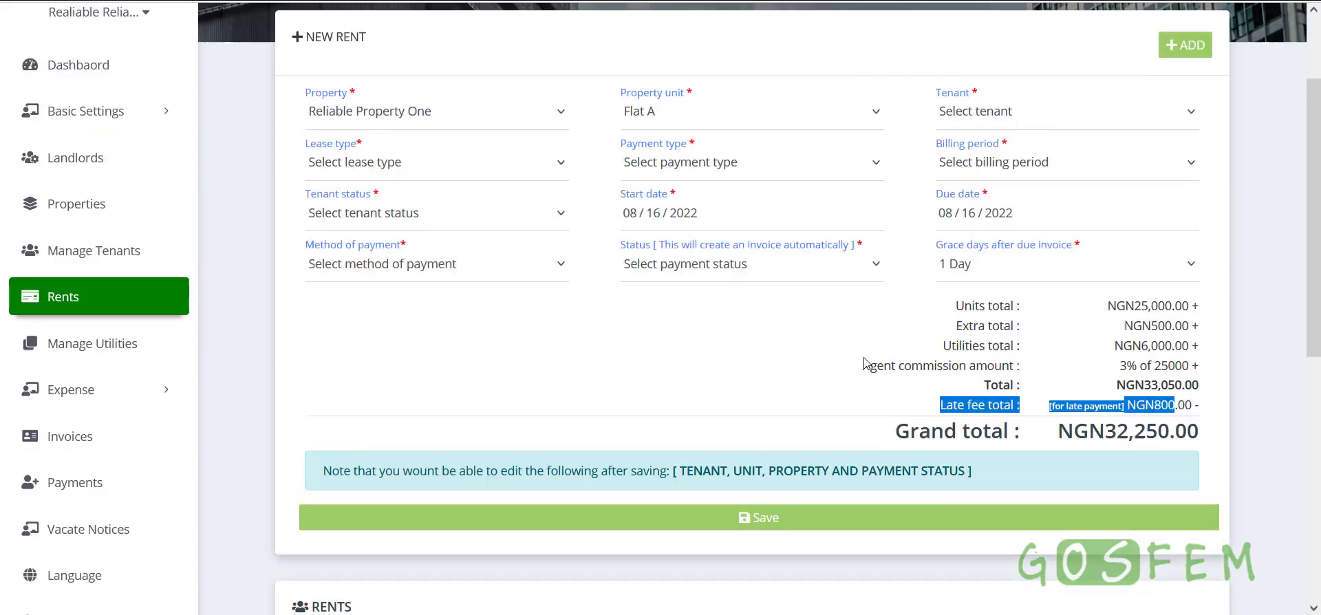
{"action": "scroll", "coordinate": [252, 492], "scroll_direction": "down", "scroll_amount": 3}
{"action": "left_click", "coordinate": [76, 391]}
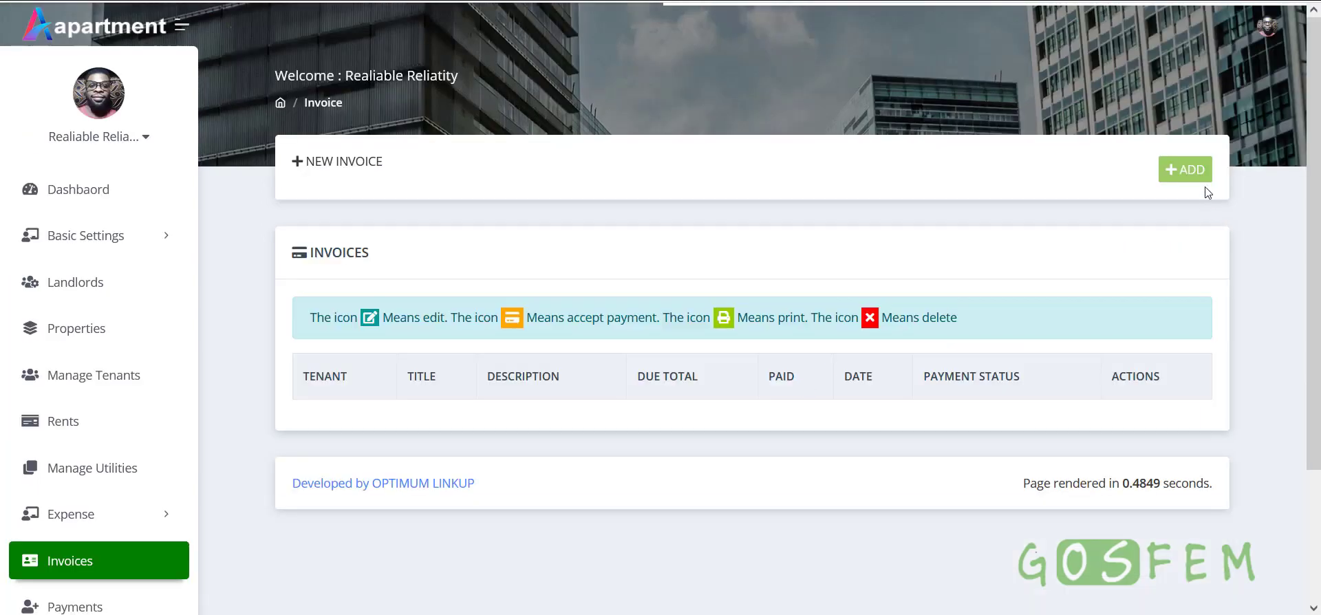
Start a new invoice for Flat A of New Property
{"action": "left_click", "coordinate": [1191, 174]}
{"action": "left_click", "coordinate": [401, 246]}
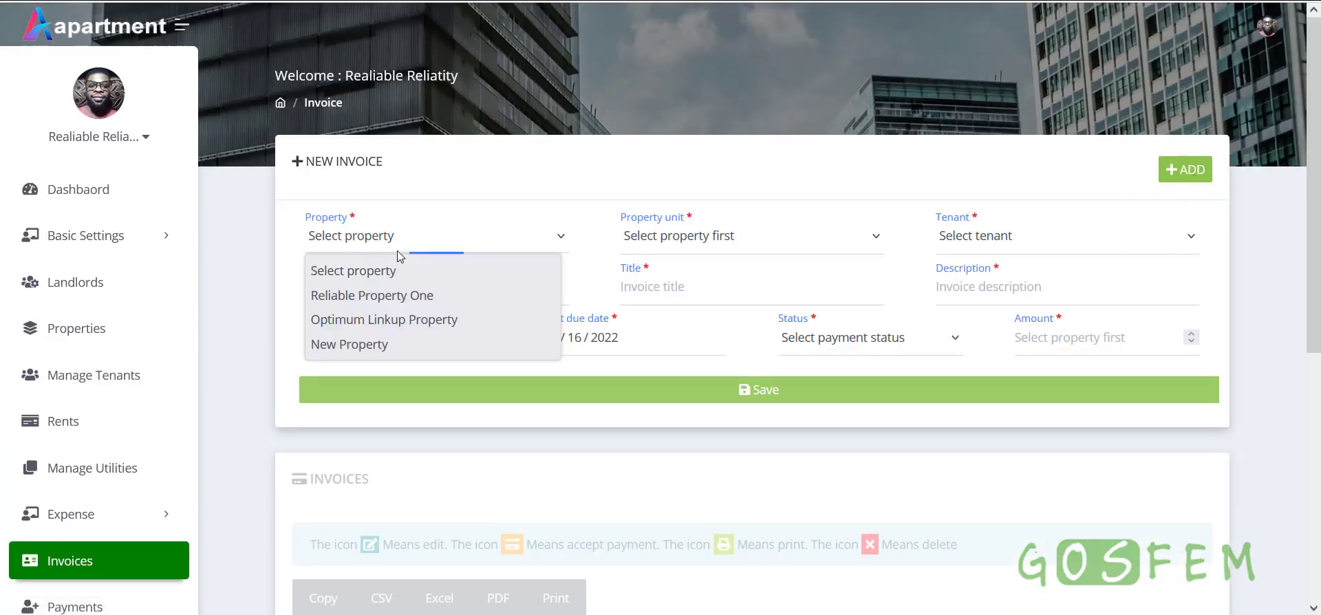
{"action": "left_click", "coordinate": [359, 343]}
{"action": "left_click", "coordinate": [686, 246]}
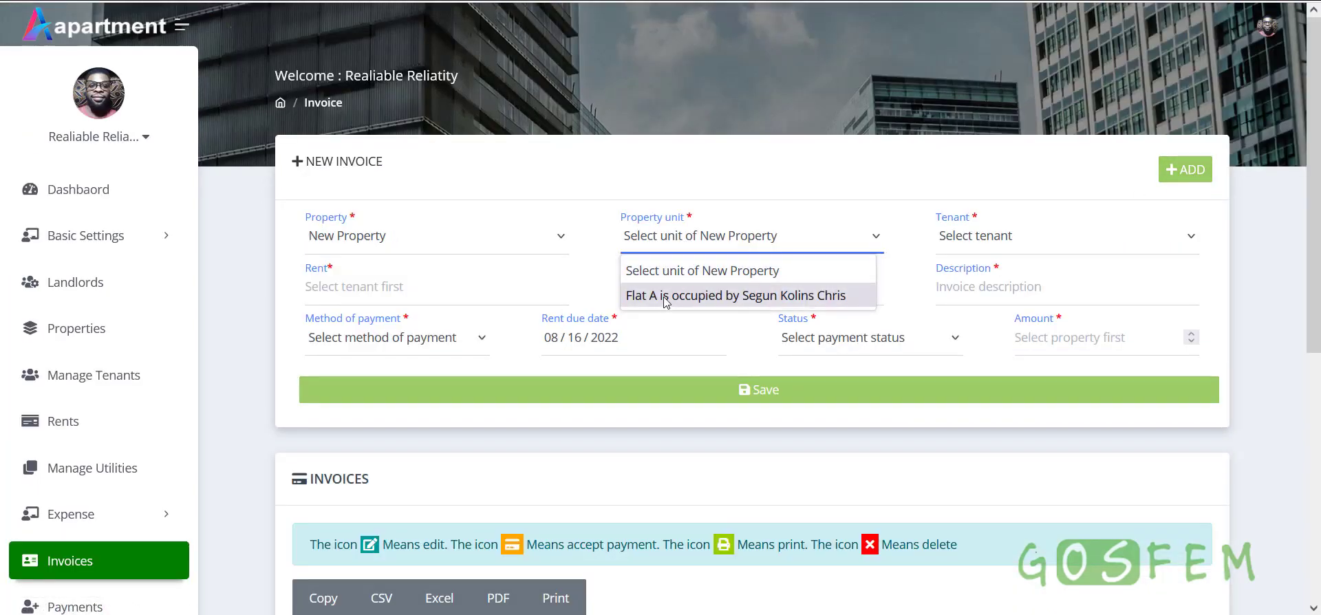
{"action": "left_click", "coordinate": [716, 297]}
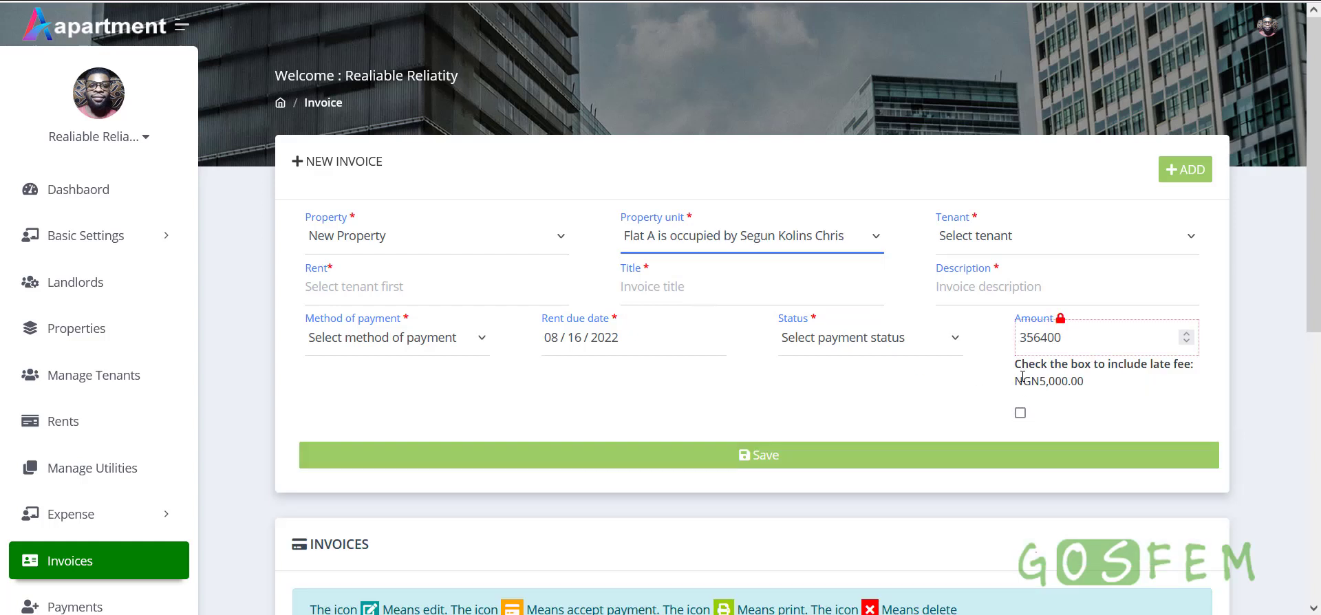
Include the NGN5,000.00 late fee, raising the invoice amount to 361400
{"action": "left_click", "coordinate": [1020, 410]}
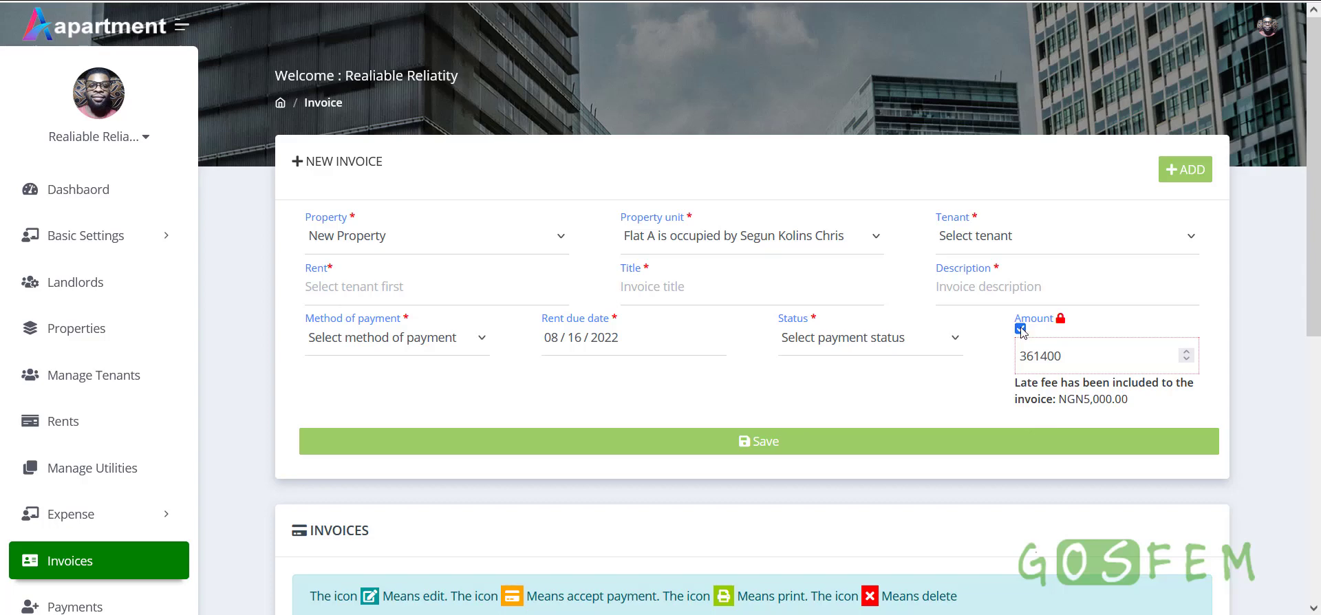
{"action": "left_click", "coordinate": [1020, 328]}
{"action": "left_click", "coordinate": [1020, 411]}
{"action": "double_click", "coordinate": [1040, 365]}
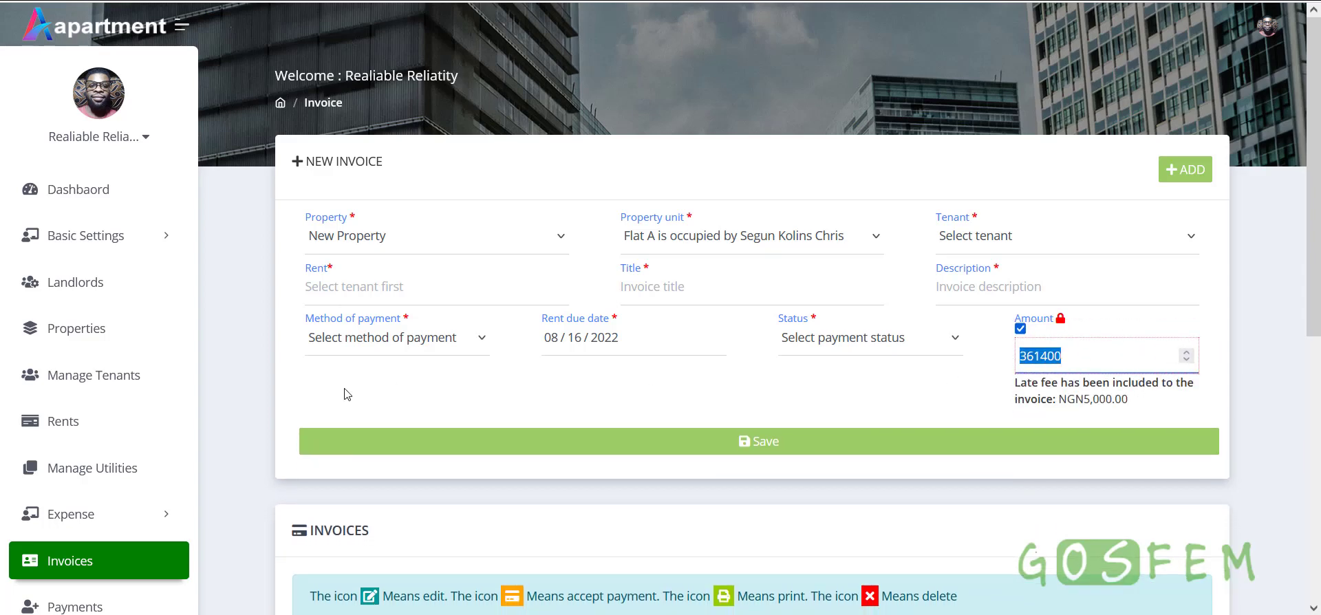
{"action": "scroll", "coordinate": [347, 394], "scroll_direction": "down", "scroll_amount": 4}
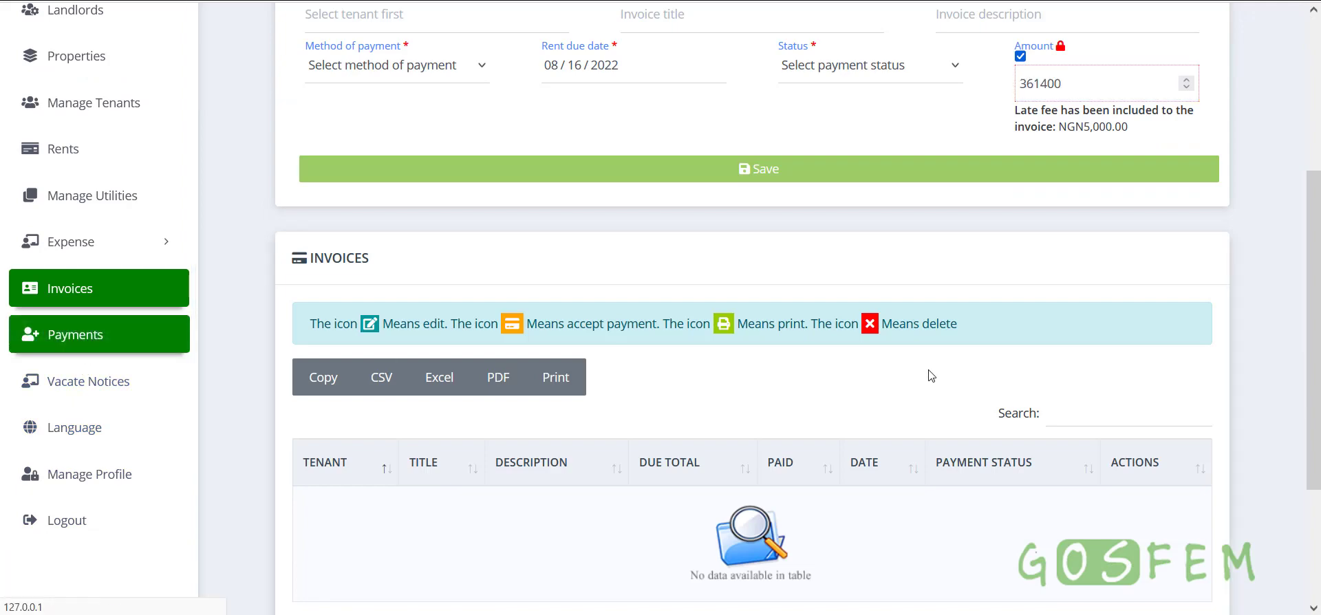
Look over the NGN391,400.00 cash payment in the payments history
{"action": "scroll", "coordinate": [933, 392], "scroll_direction": "down", "scroll_amount": 1}
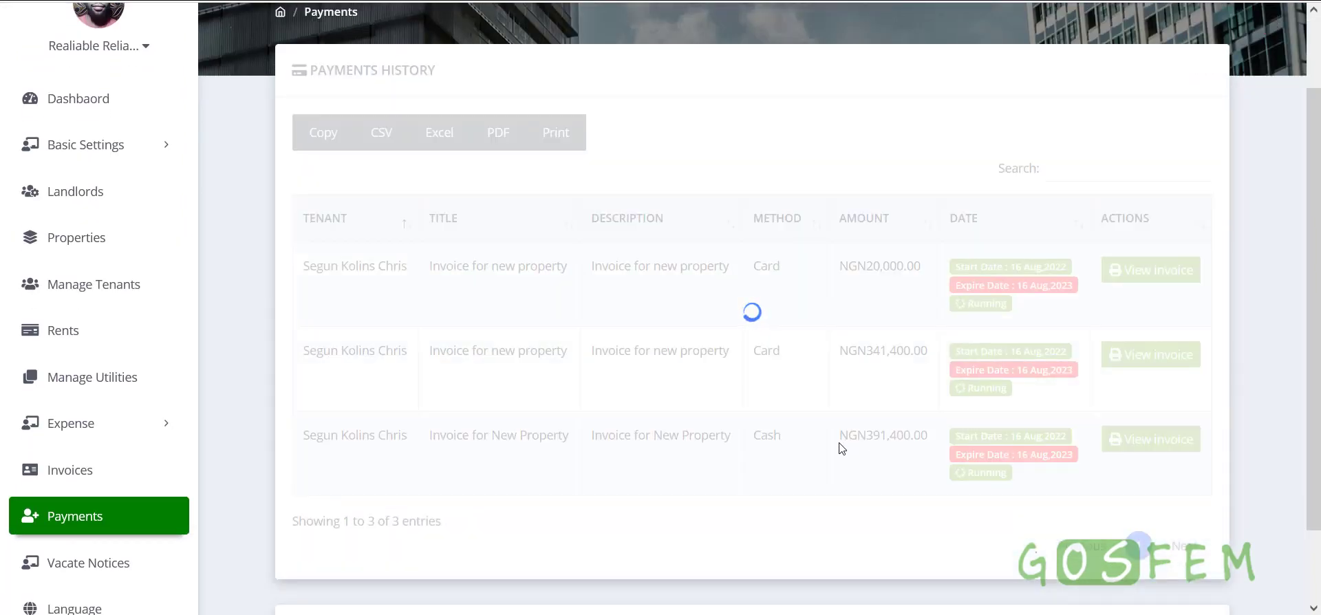
{"action": "left_click_drag", "start_coordinate": [841, 440], "coordinate": [929, 435]}
{"action": "left_click_drag", "start_coordinate": [838, 440], "coordinate": [924, 435]}
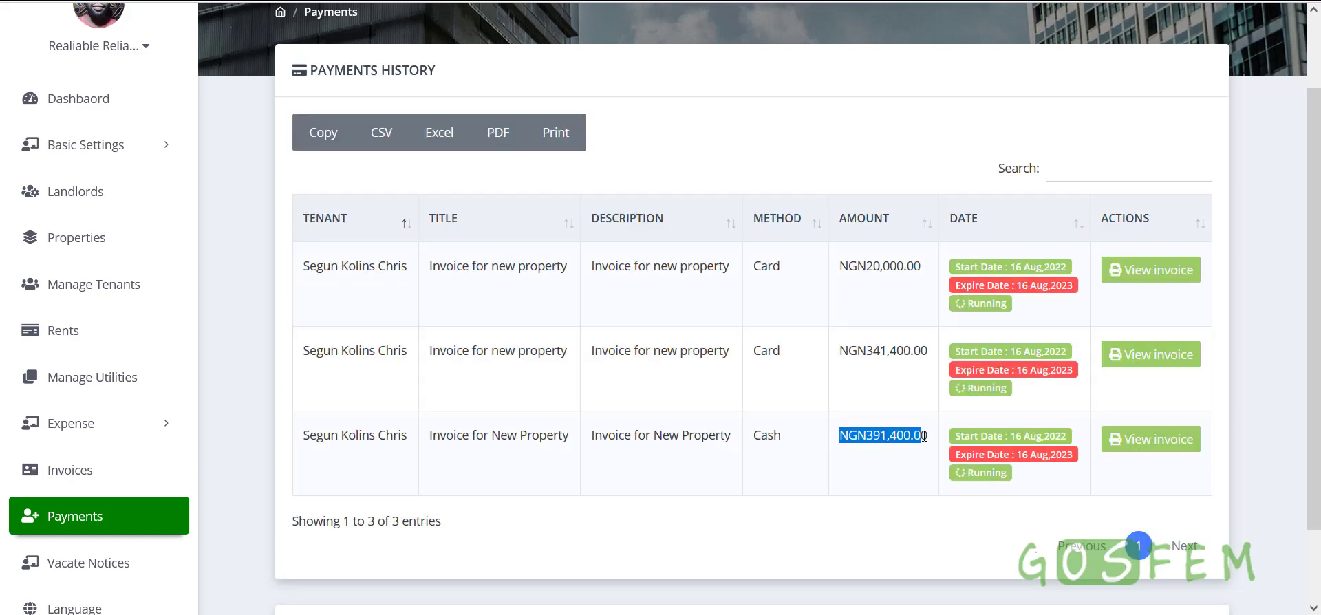
{"action": "left_click", "coordinate": [881, 459]}
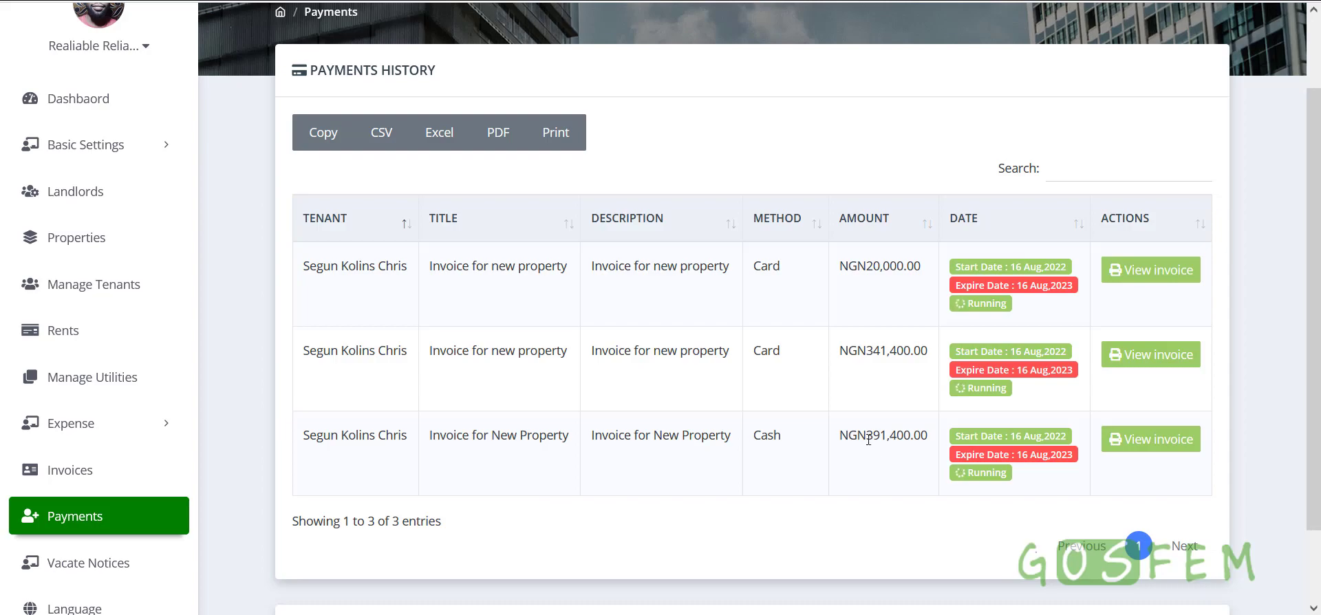
View the invoice for the NGN341,400.00 card payment, check the paid amount, and close it
{"action": "left_click", "coordinate": [1148, 357]}
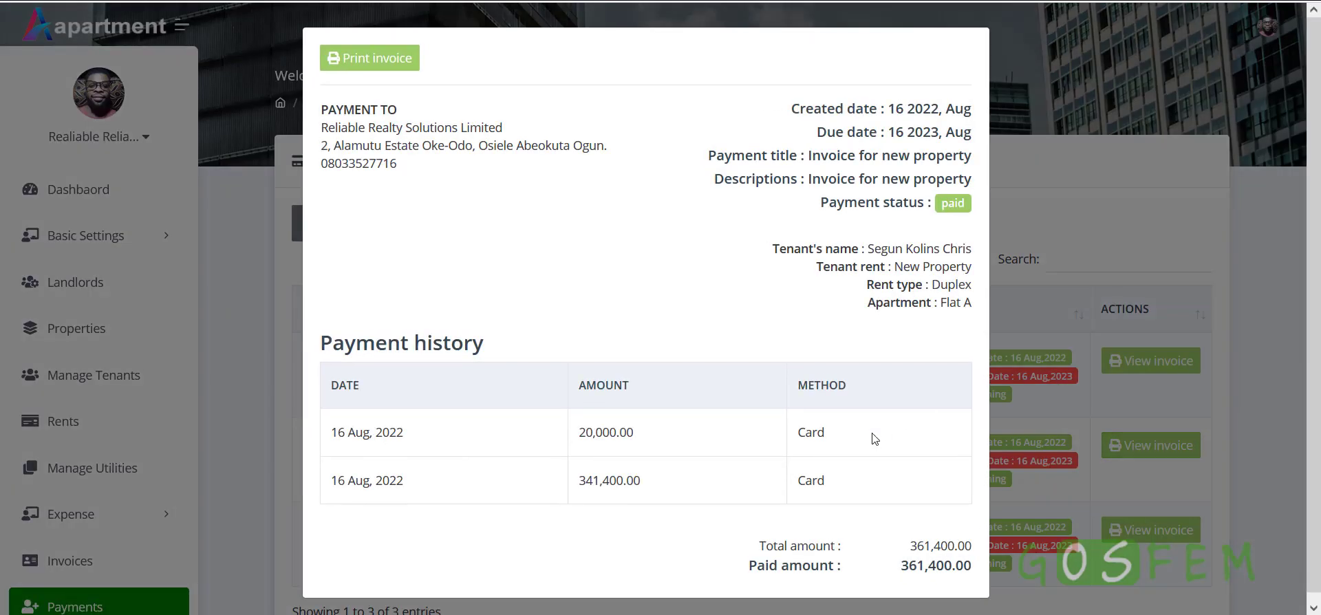
{"action": "left_click_drag", "start_coordinate": [898, 558], "coordinate": [964, 559]}
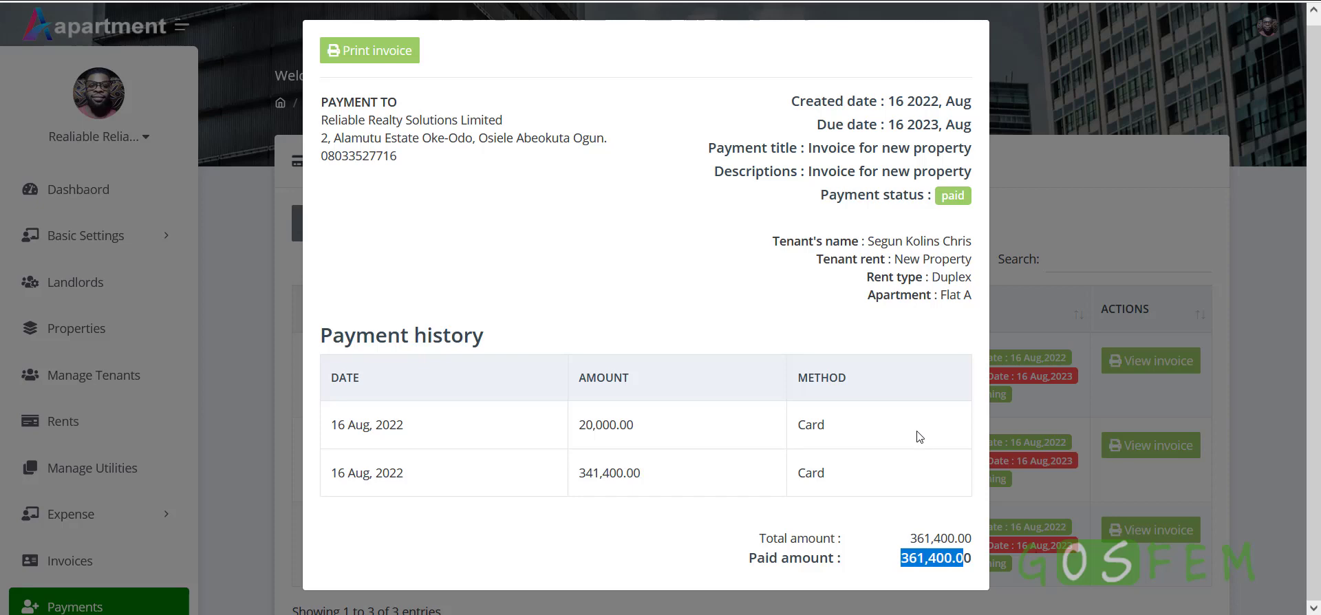
{"action": "left_click", "coordinate": [910, 564]}
{"action": "left_click", "coordinate": [1100, 200]}
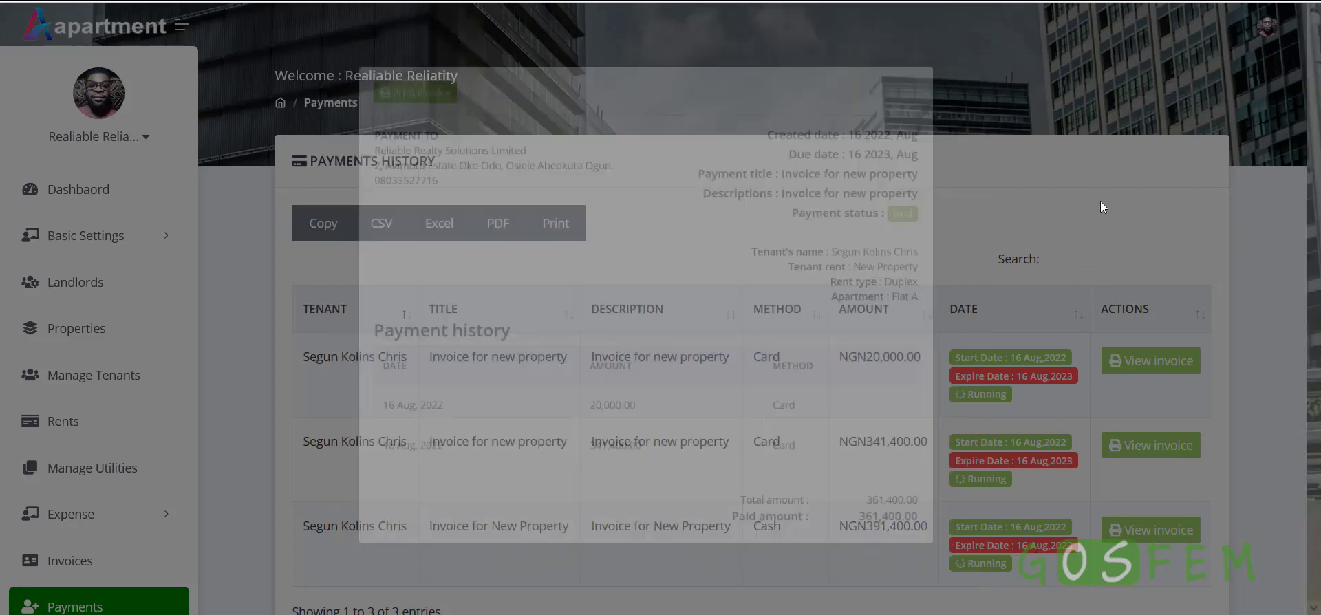
{"action": "left_click", "coordinate": [71, 561]}
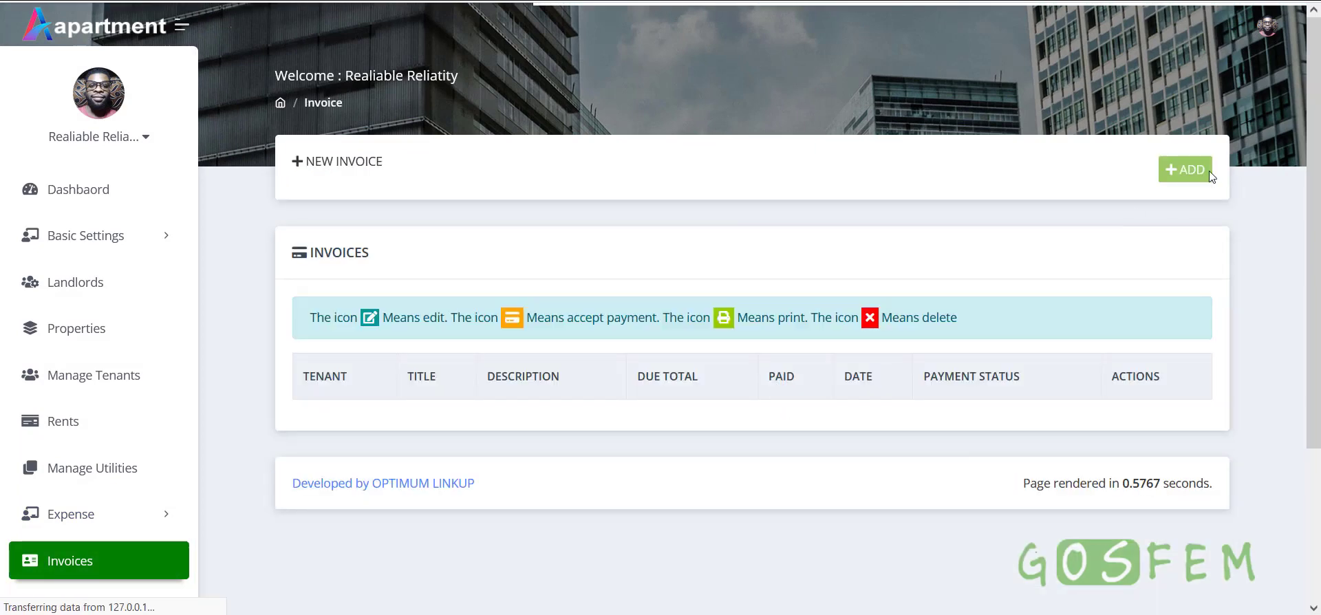
Start a new invoice for Flat A of New Property
{"action": "left_click", "coordinate": [1185, 169]}
{"action": "left_click", "coordinate": [387, 236]}
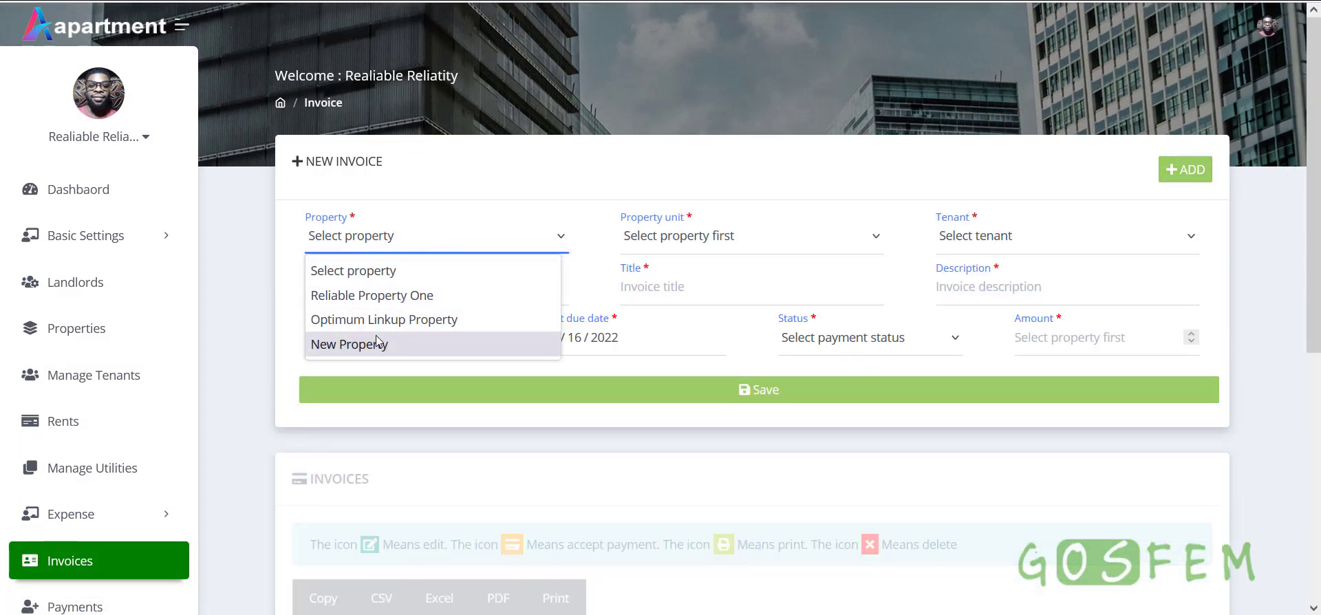
{"action": "left_click", "coordinate": [348, 341]}
{"action": "left_click", "coordinate": [721, 241]}
{"action": "left_click", "coordinate": [737, 285]}
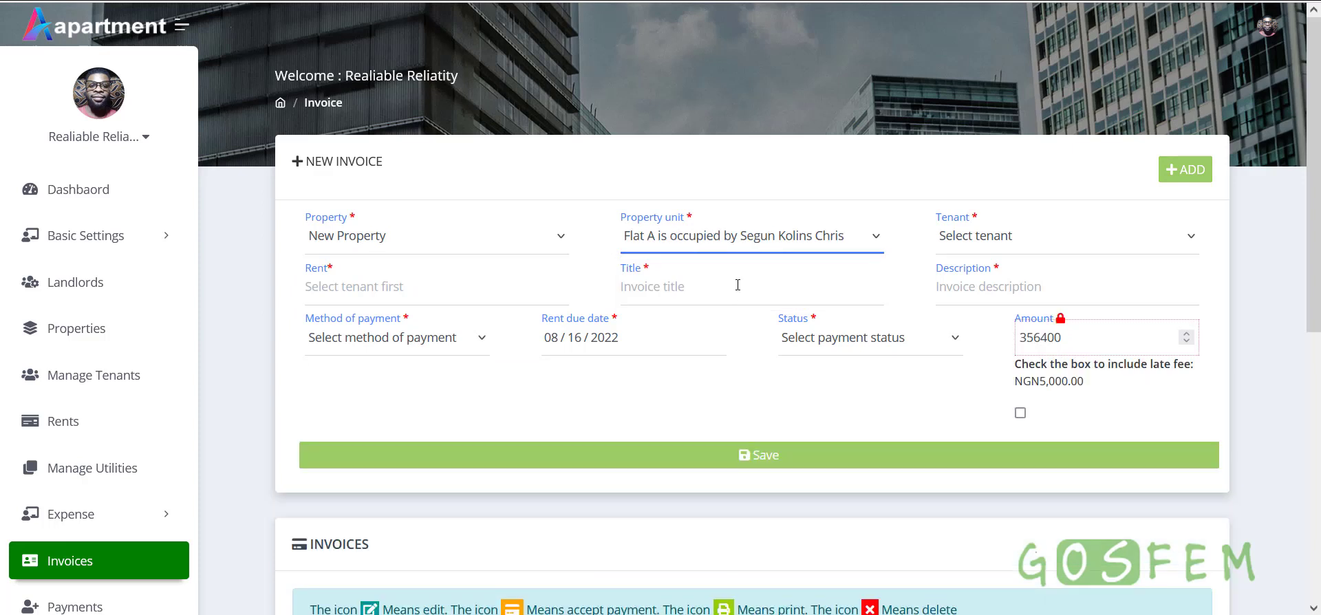
Toggle the late fee on and off, leaving it out so the amount stays 356400
{"action": "left_click_drag", "start_coordinate": [1089, 339], "coordinate": [1021, 338]}
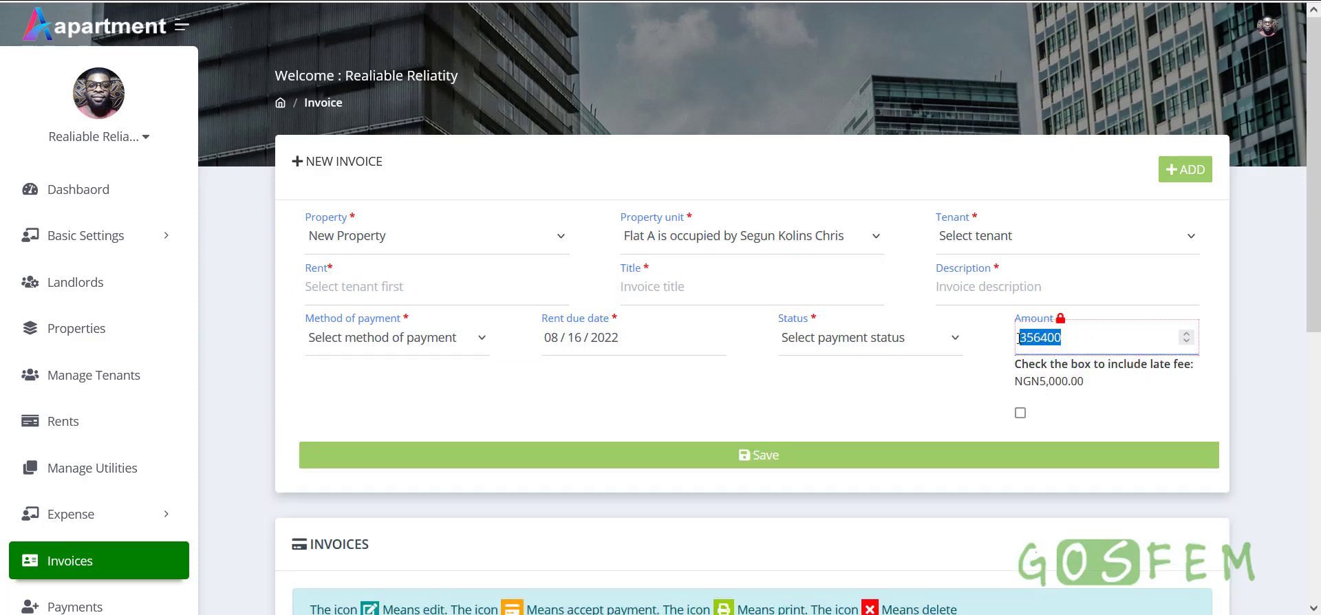
{"action": "left_click", "coordinate": [1067, 338]}
{"action": "double_click", "coordinate": [1033, 337]}
{"action": "left_click", "coordinate": [1020, 413]}
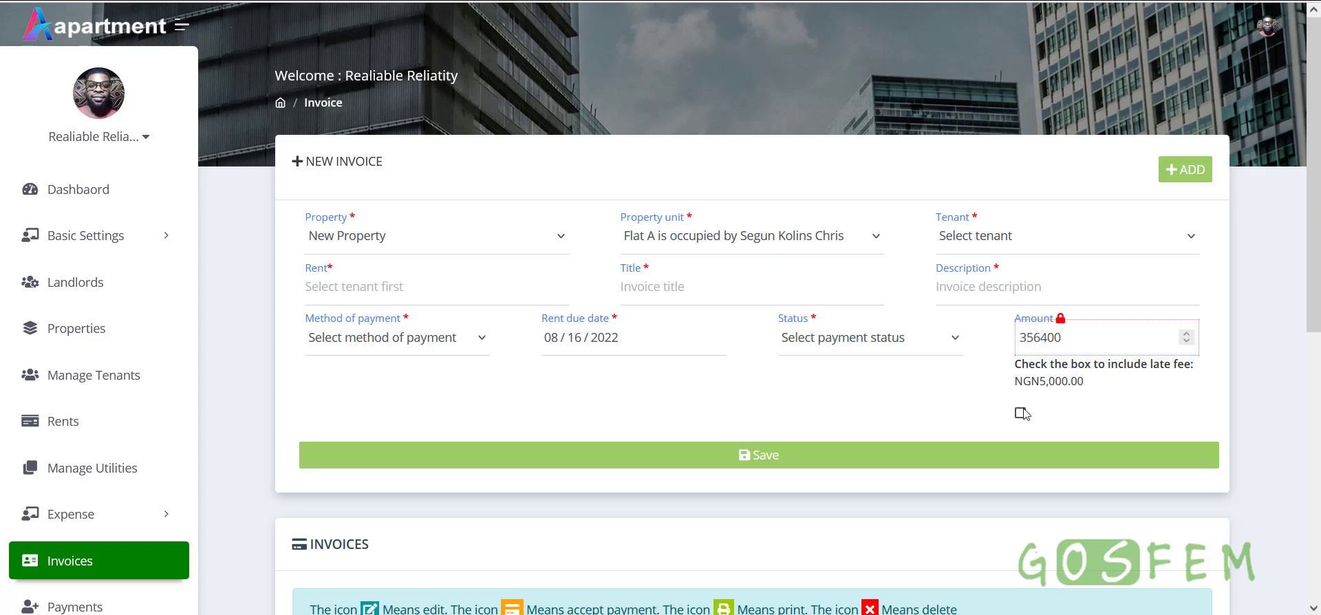
{"action": "double_click", "coordinate": [1048, 344]}
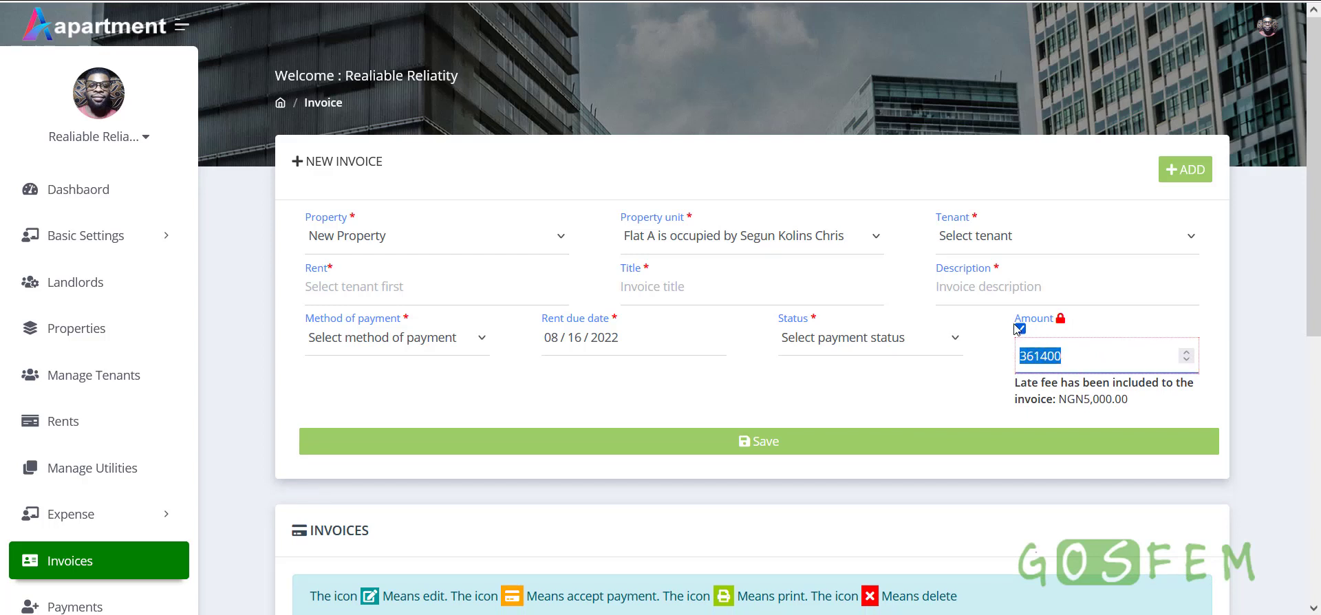
{"action": "left_click", "coordinate": [1019, 329]}
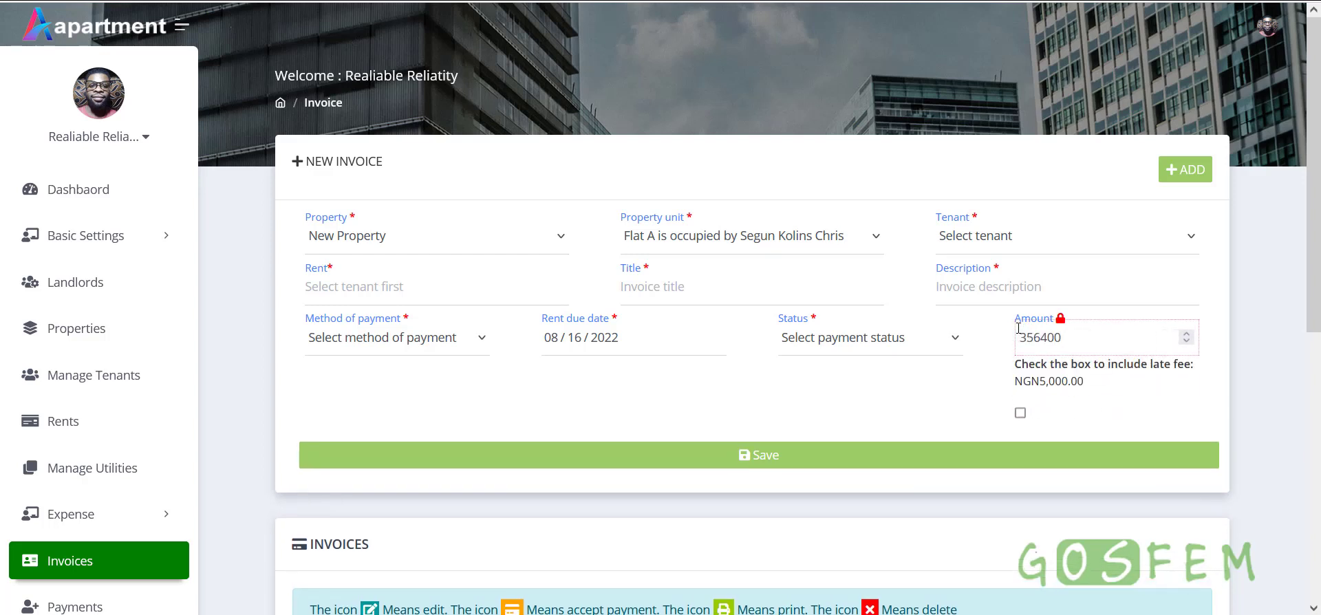
{"action": "left_click", "coordinate": [1021, 413]}
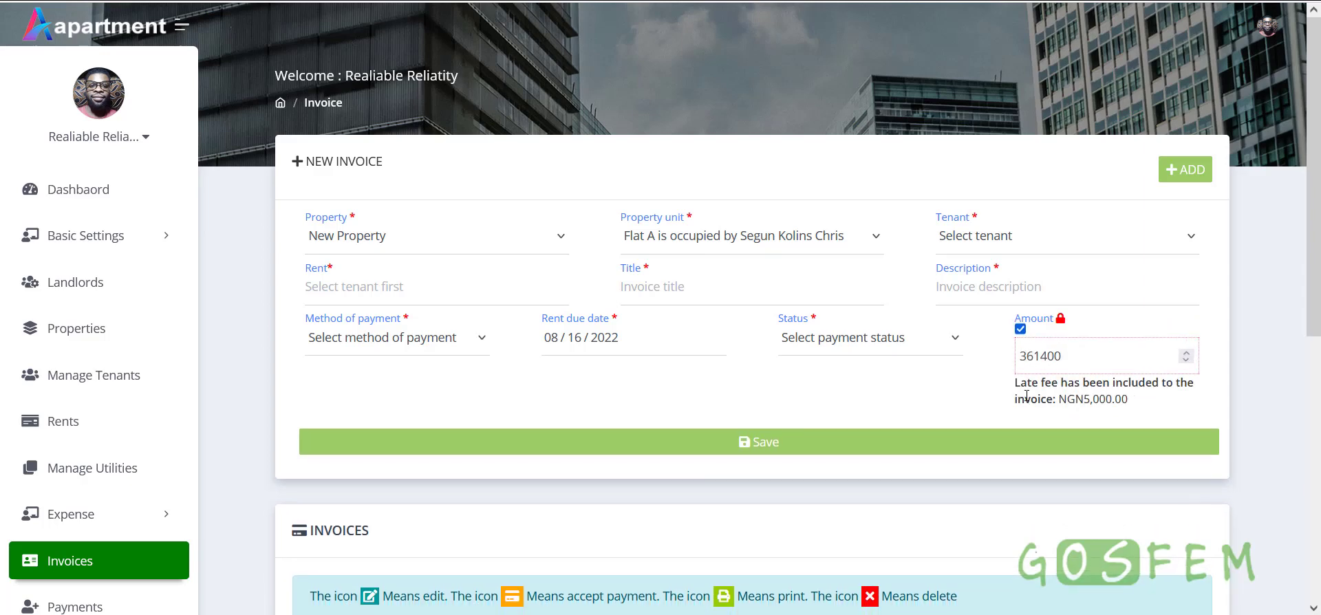
{"action": "left_click", "coordinate": [1018, 326]}
{"action": "scroll", "coordinate": [121, 562], "scroll_direction": "down", "scroll_amount": 6}
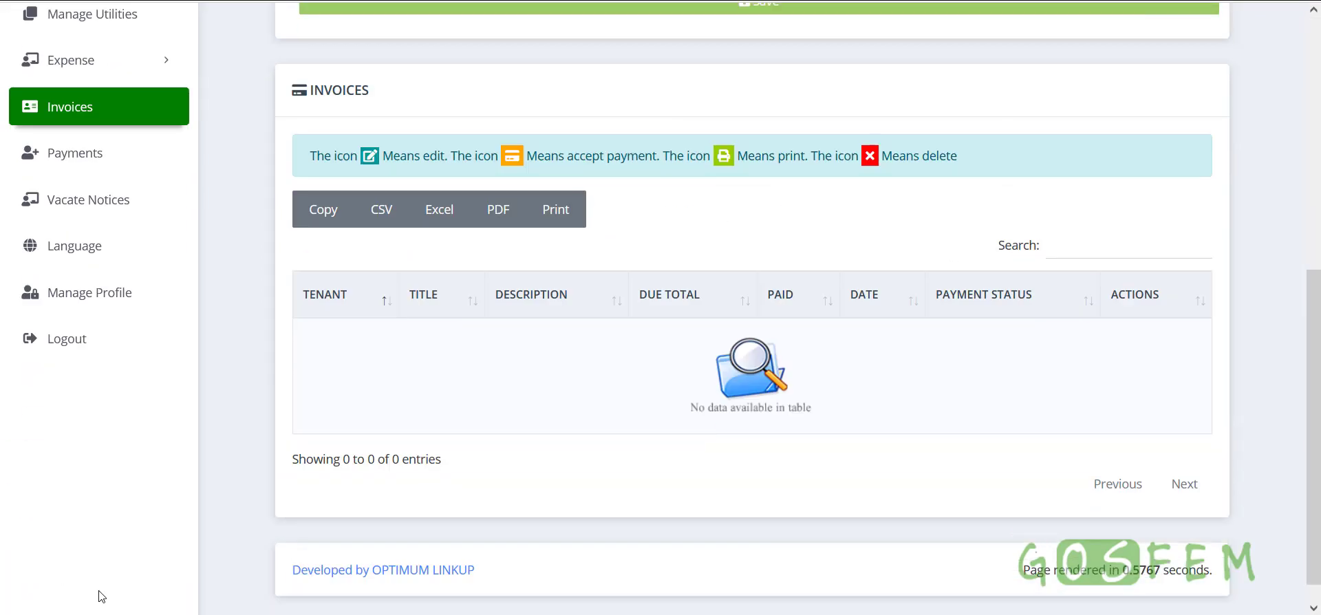
{"action": "scroll", "coordinate": [140, 303], "scroll_direction": "up", "scroll_amount": 4}
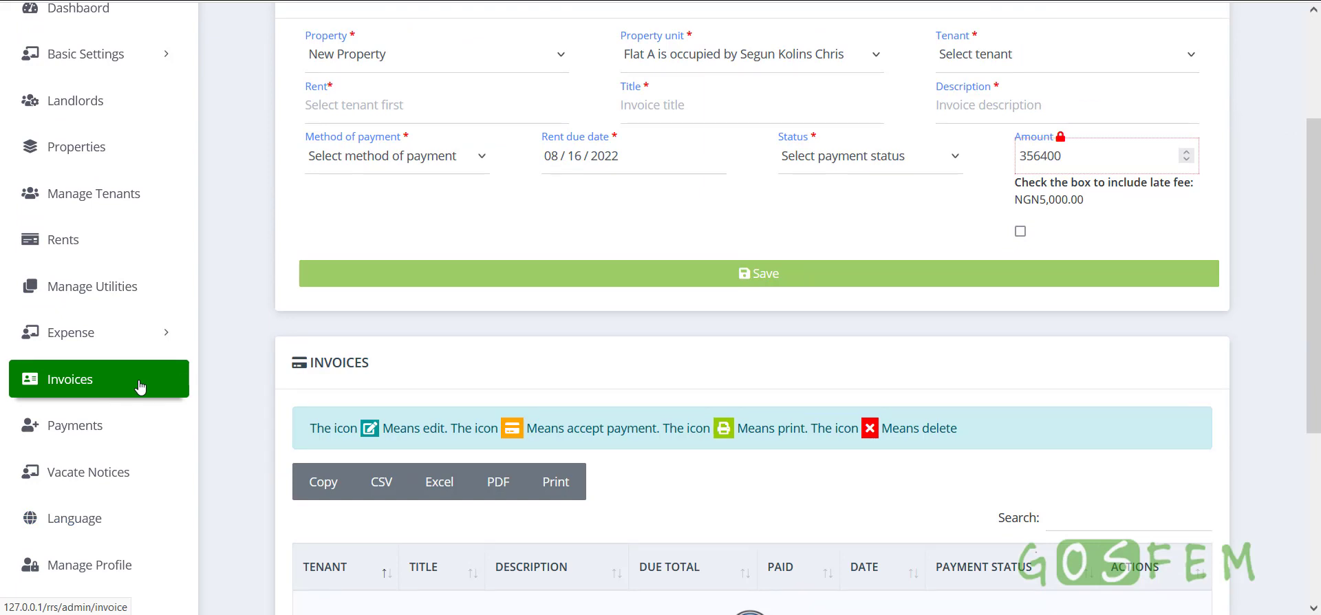
{"action": "scroll", "coordinate": [142, 495], "scroll_direction": "down", "scroll_amount": 1}
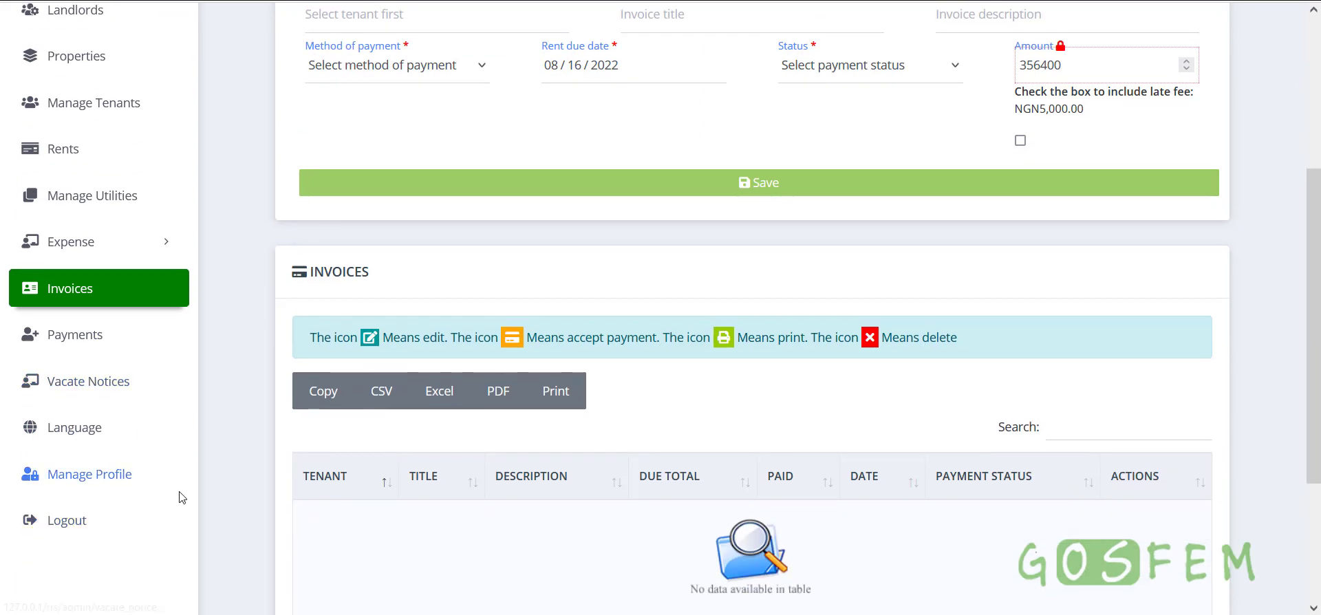
Start a new vacate notice and choose the second tenant in the Tenant list
{"action": "left_click", "coordinate": [106, 389]}
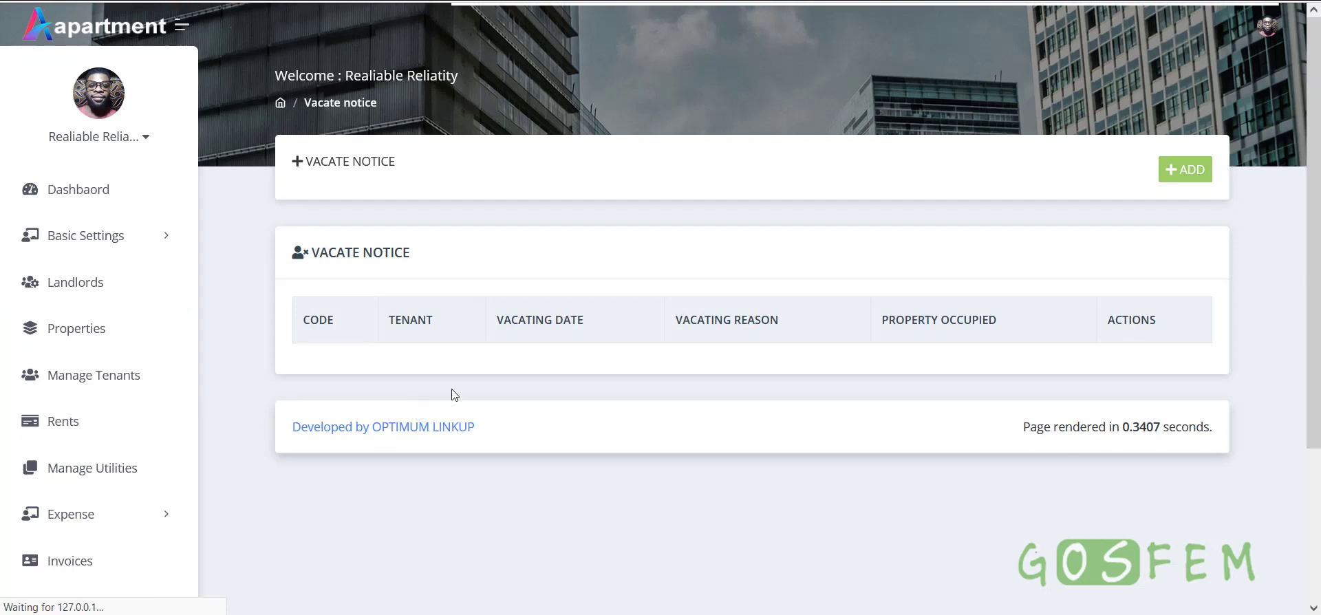
{"action": "left_click", "coordinate": [1185, 169]}
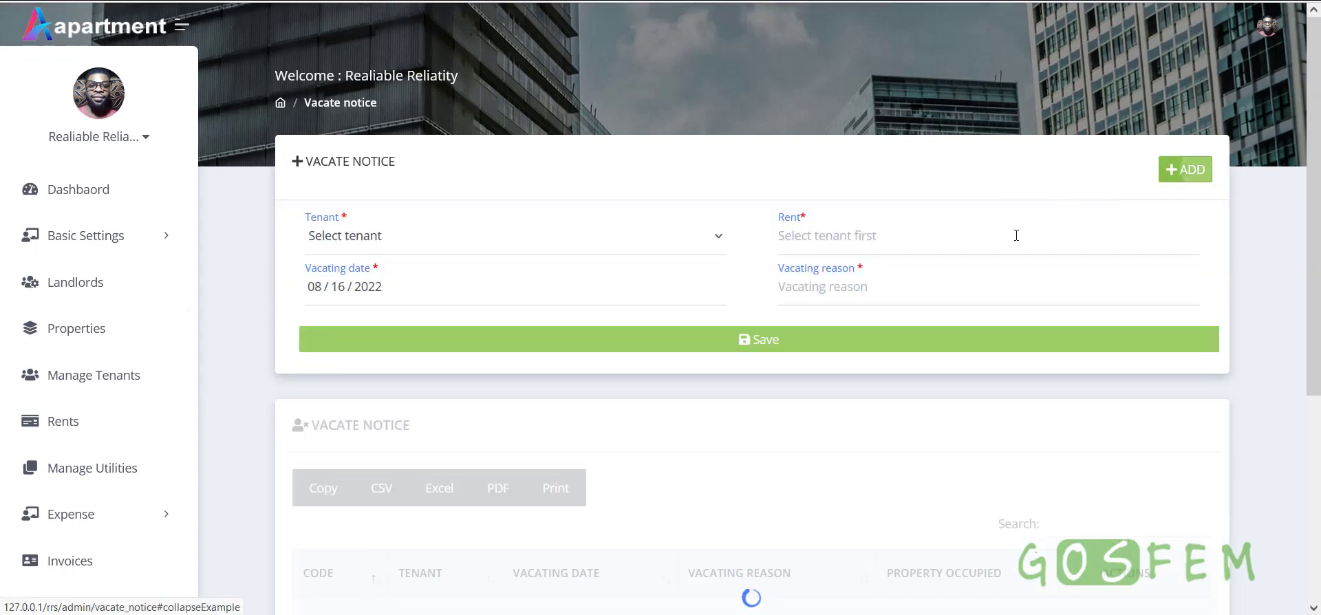
{"action": "left_click", "coordinate": [486, 245]}
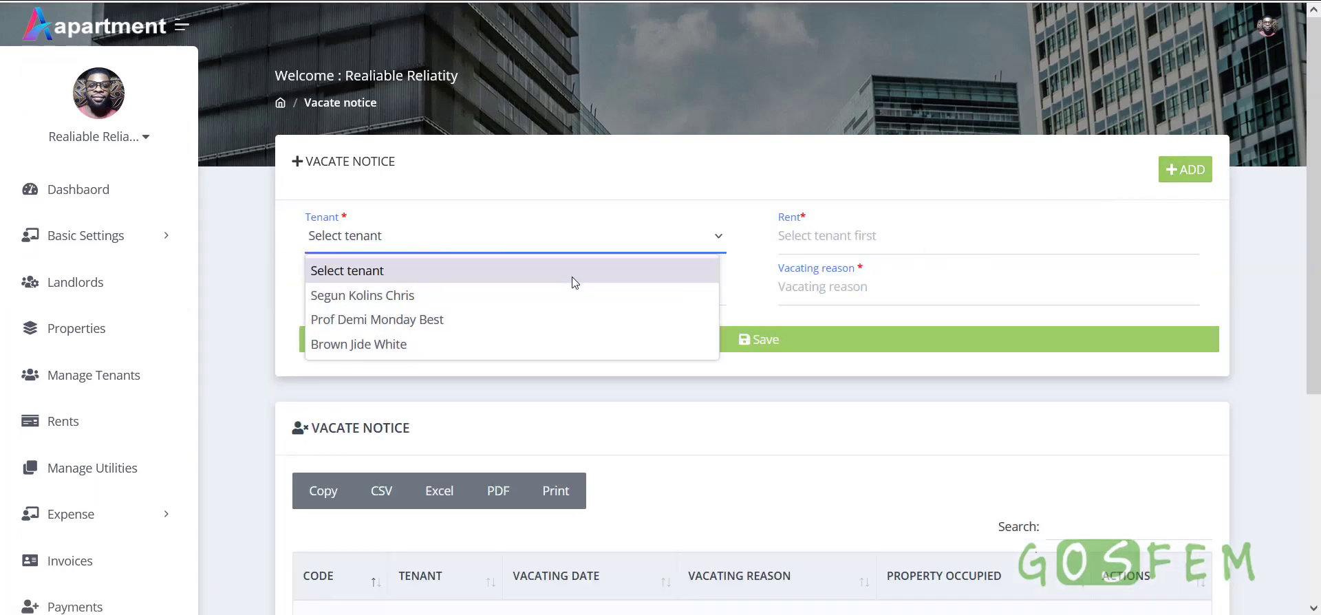
{"action": "left_click", "coordinate": [384, 296]}
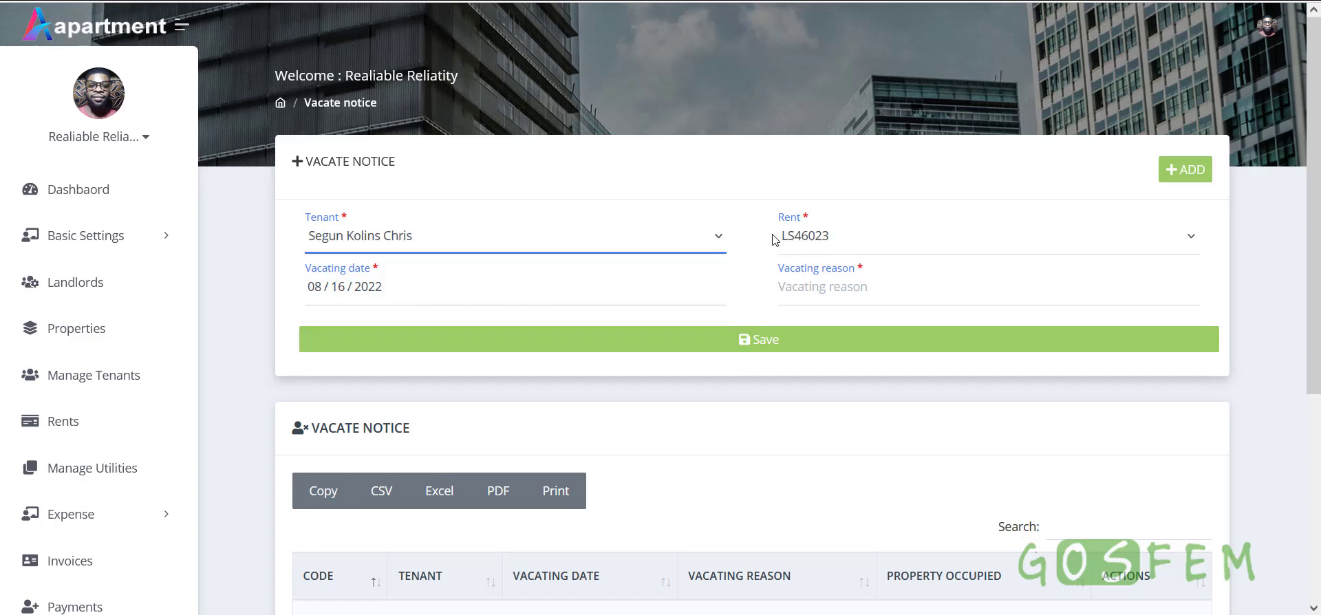
{"action": "left_click", "coordinate": [454, 239]}
{"action": "left_click", "coordinate": [330, 302]}
{"action": "left_click", "coordinate": [513, 249]}
{"action": "left_click", "coordinate": [365, 320]}
Try saving the vacate notice, then switch back to the first tenant
{"action": "left_click", "coordinate": [867, 246]}
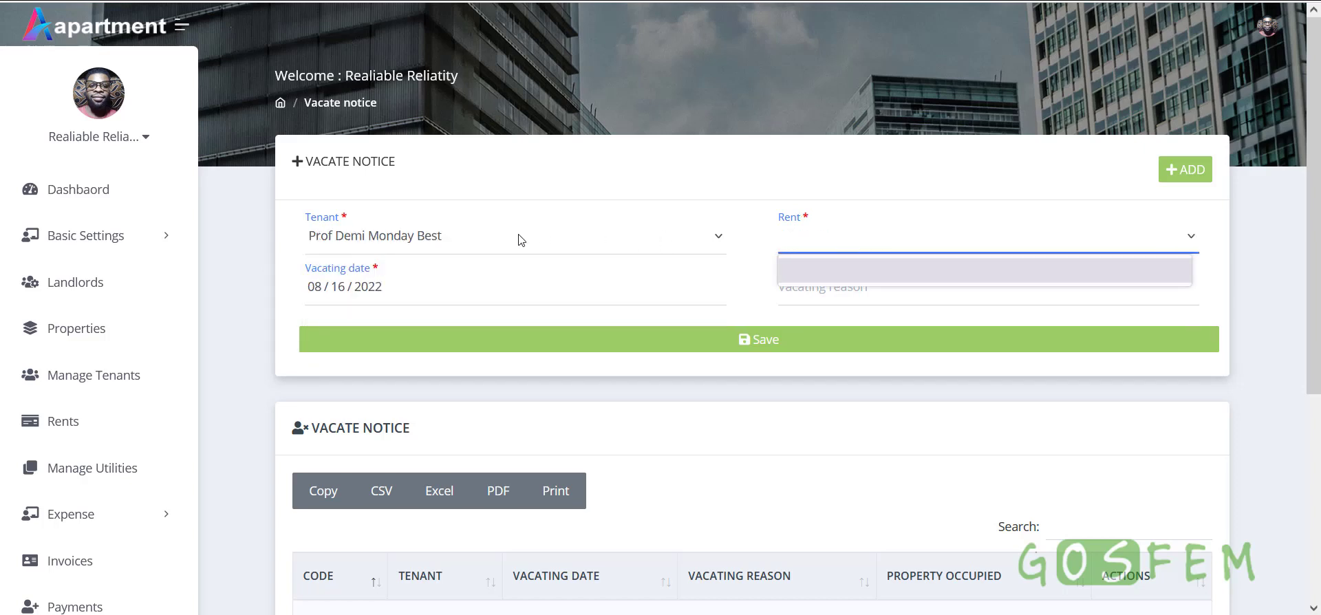
{"action": "left_click", "coordinate": [390, 249]}
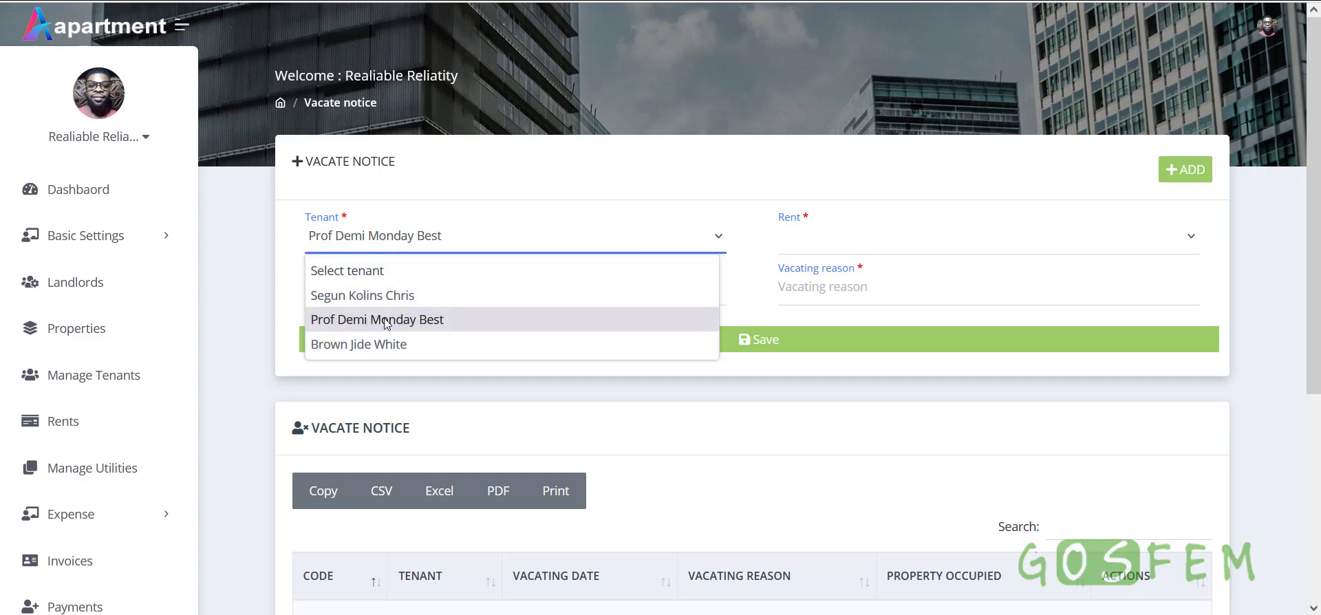
{"action": "left_click", "coordinate": [530, 168]}
{"action": "left_click", "coordinate": [457, 241]}
{"action": "left_click", "coordinate": [740, 298]}
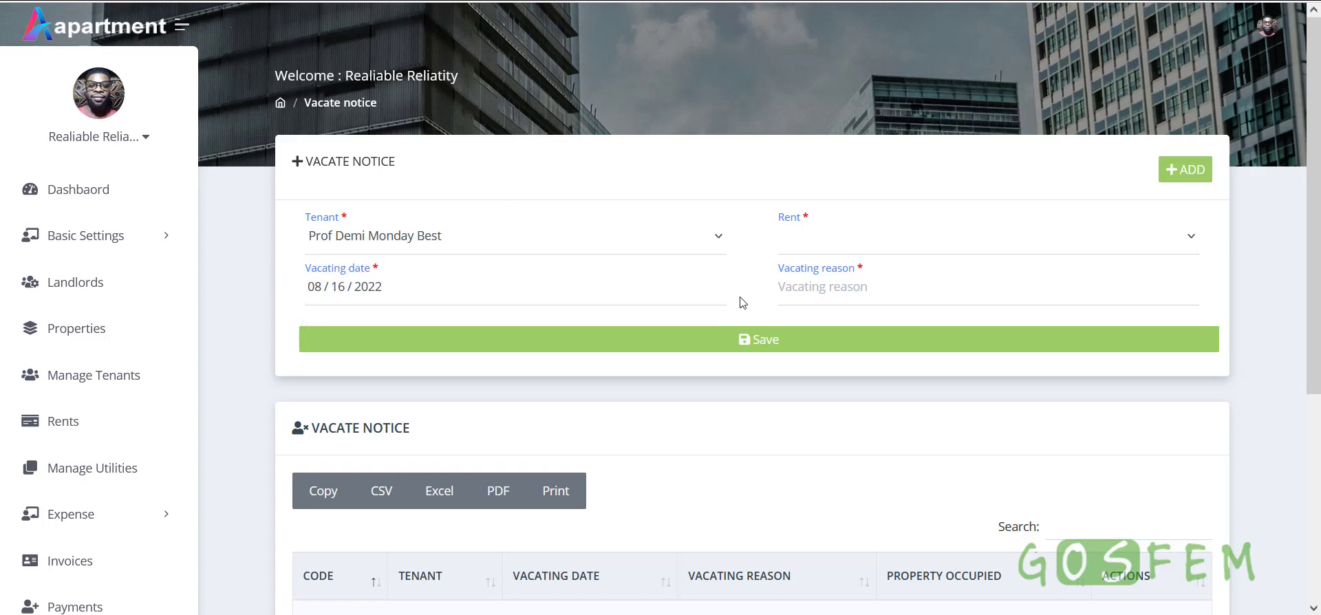
{"action": "left_click", "coordinate": [744, 347]}
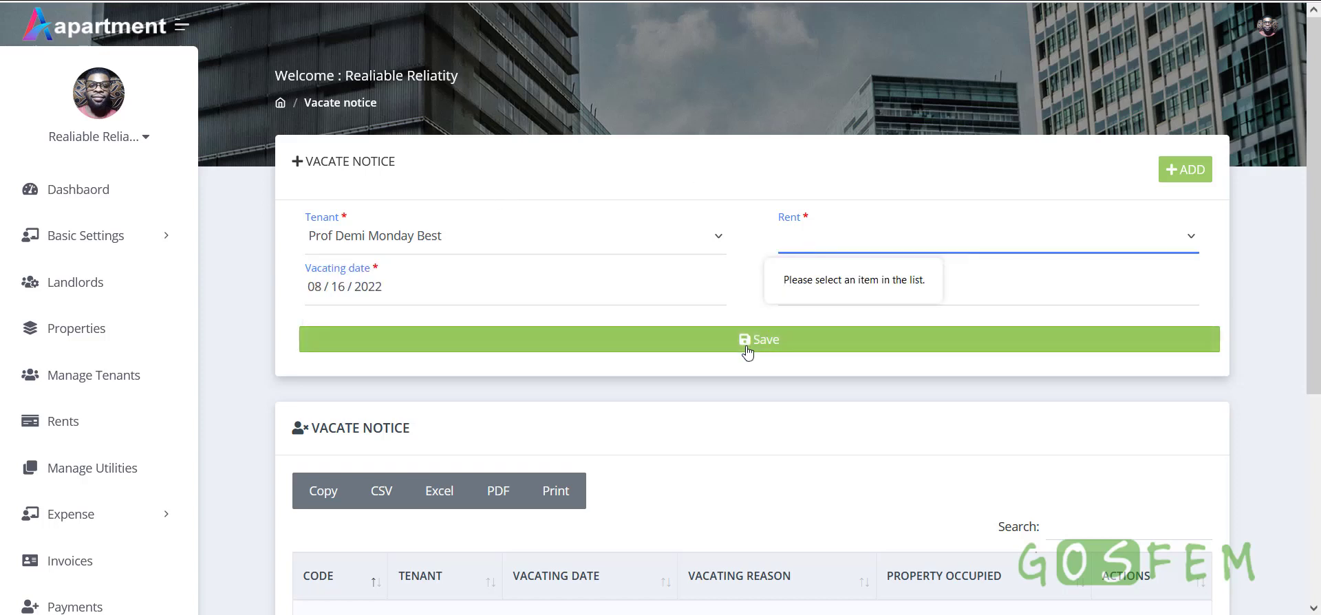
{"action": "left_click", "coordinate": [416, 248]}
{"action": "left_click", "coordinate": [384, 299]}
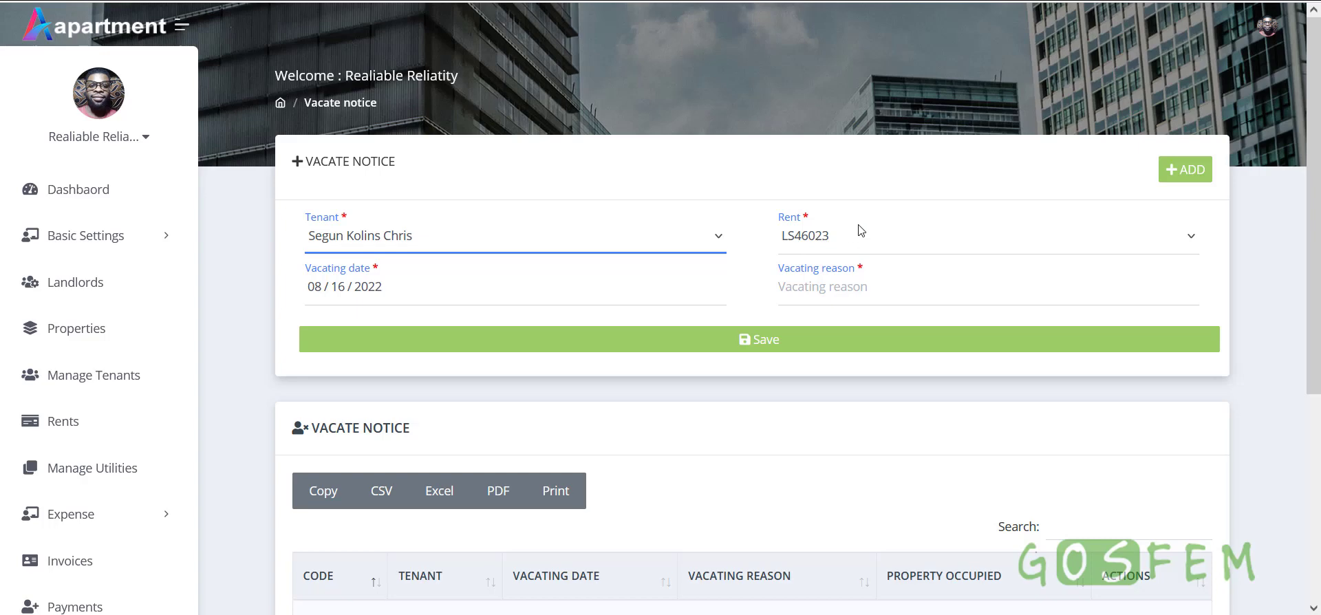
{"action": "scroll", "coordinate": [859, 231], "scroll_direction": "down", "scroll_amount": 3}
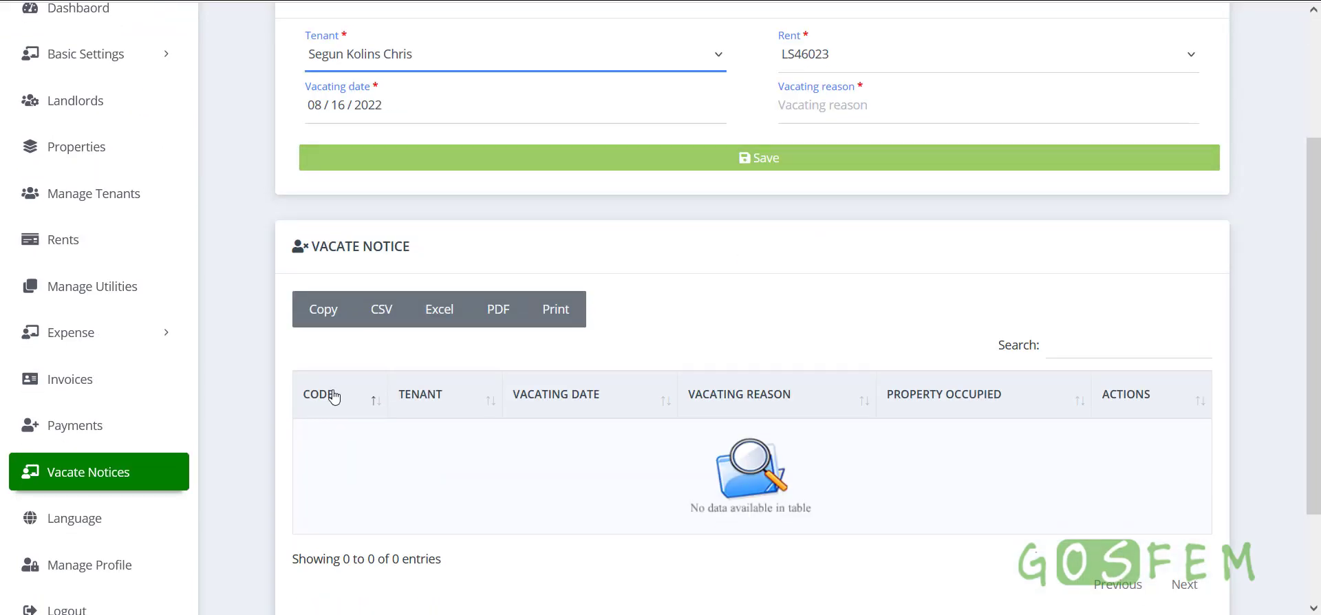
{"action": "scroll", "coordinate": [161, 571], "scroll_direction": "down", "scroll_amount": 2}
{"action": "scroll", "coordinate": [162, 570], "scroll_direction": "down", "scroll_amount": 1}
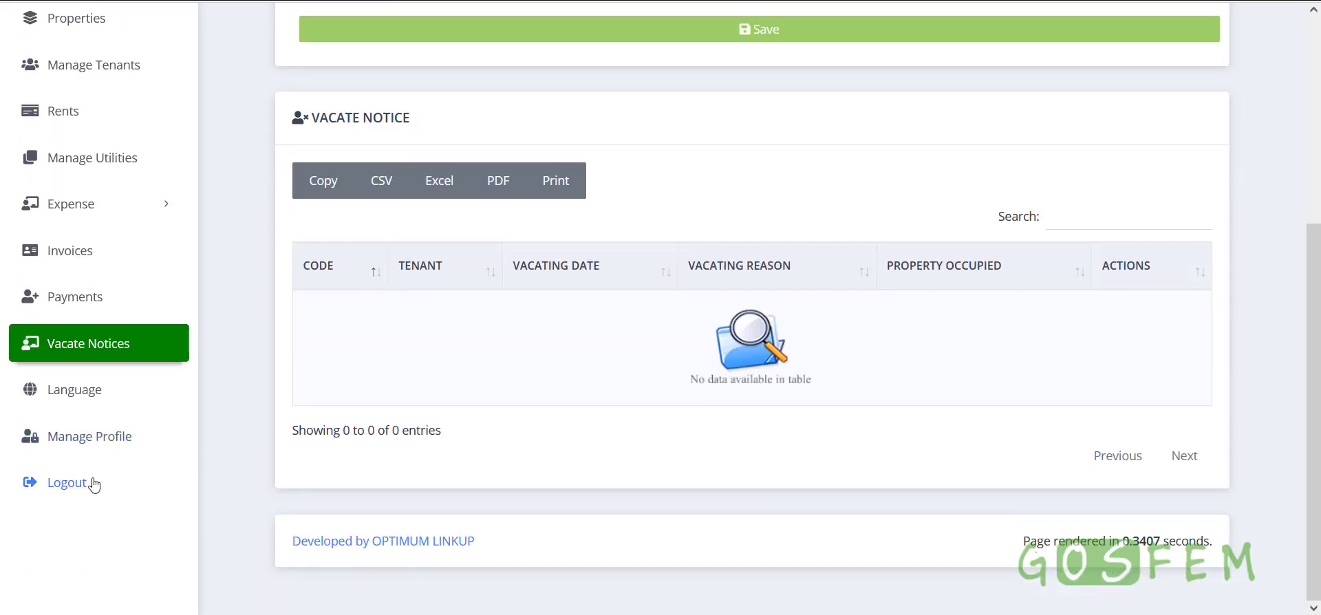
{"action": "left_click", "coordinate": [86, 391]}
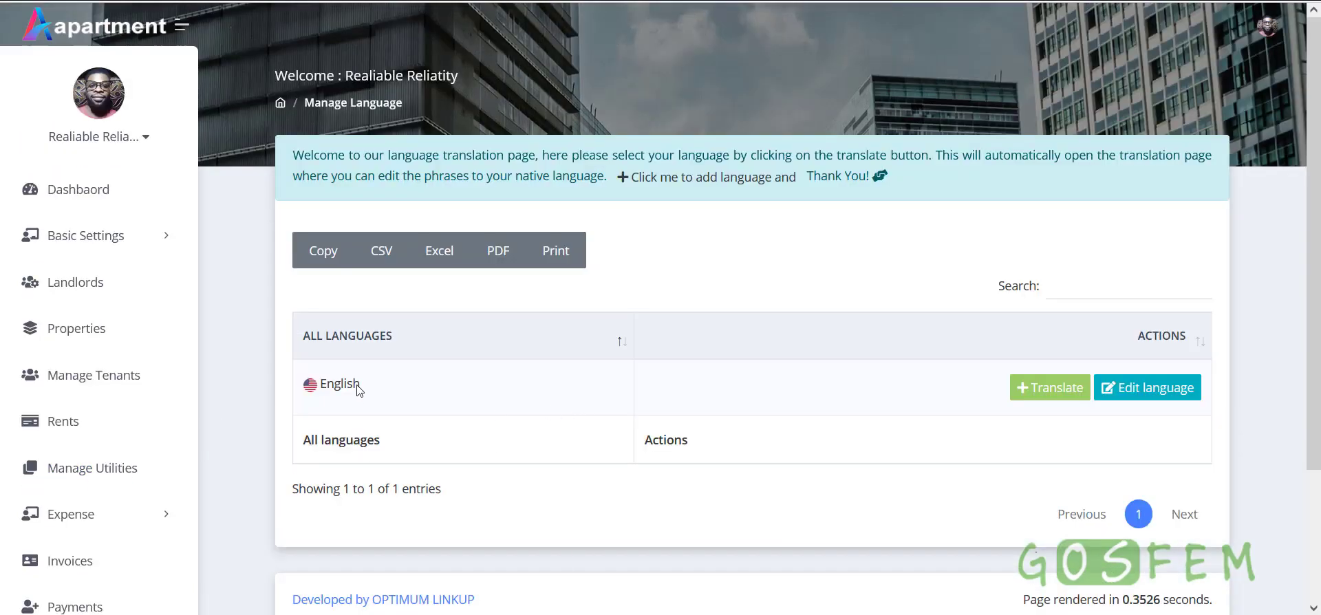
{"action": "left_click", "coordinate": [733, 180]}
{"action": "left_click", "coordinate": [507, 302]}
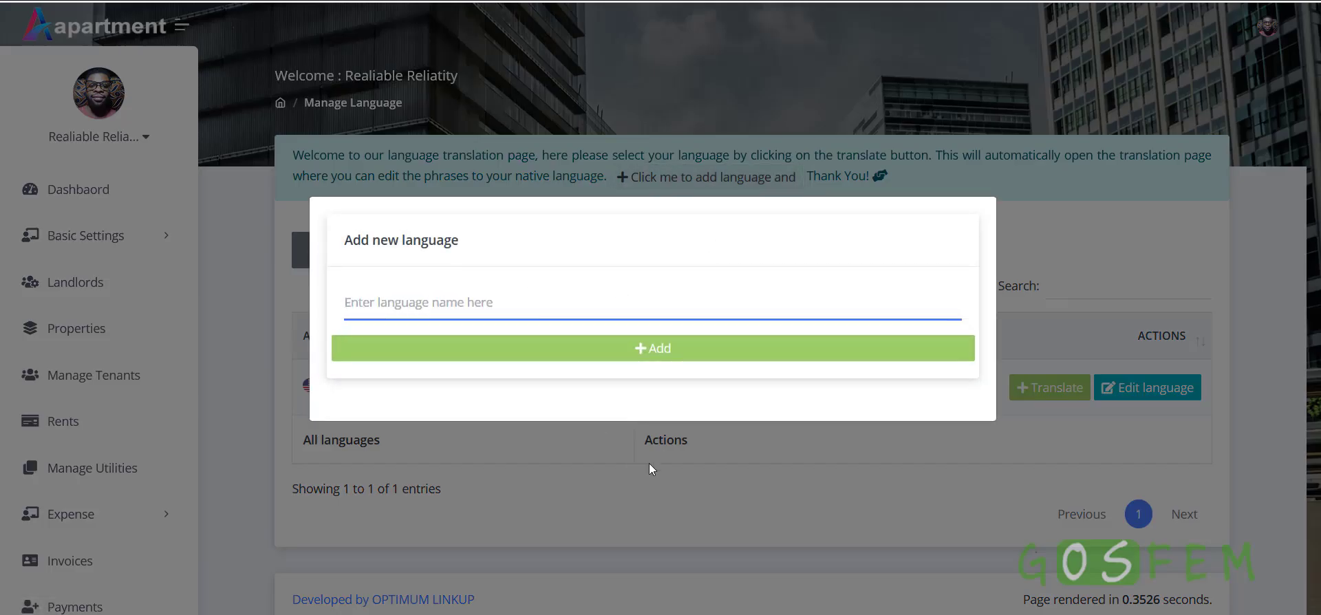
{"action": "left_click", "coordinate": [650, 463]}
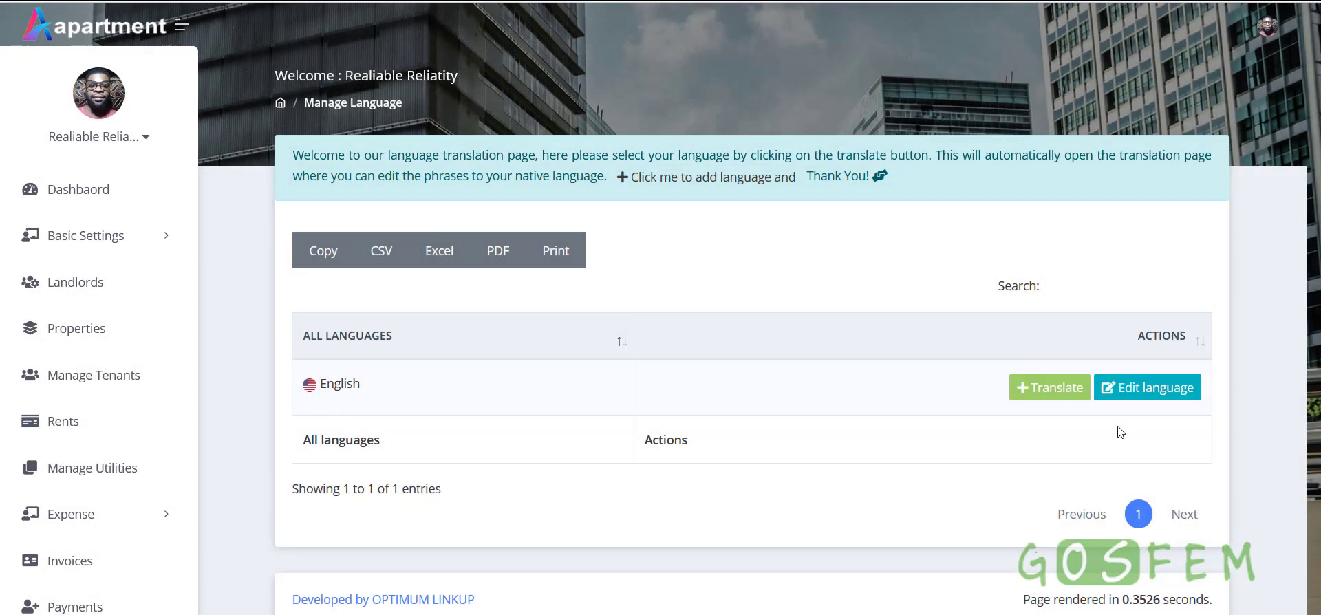
{"action": "left_click", "coordinate": [1048, 390]}
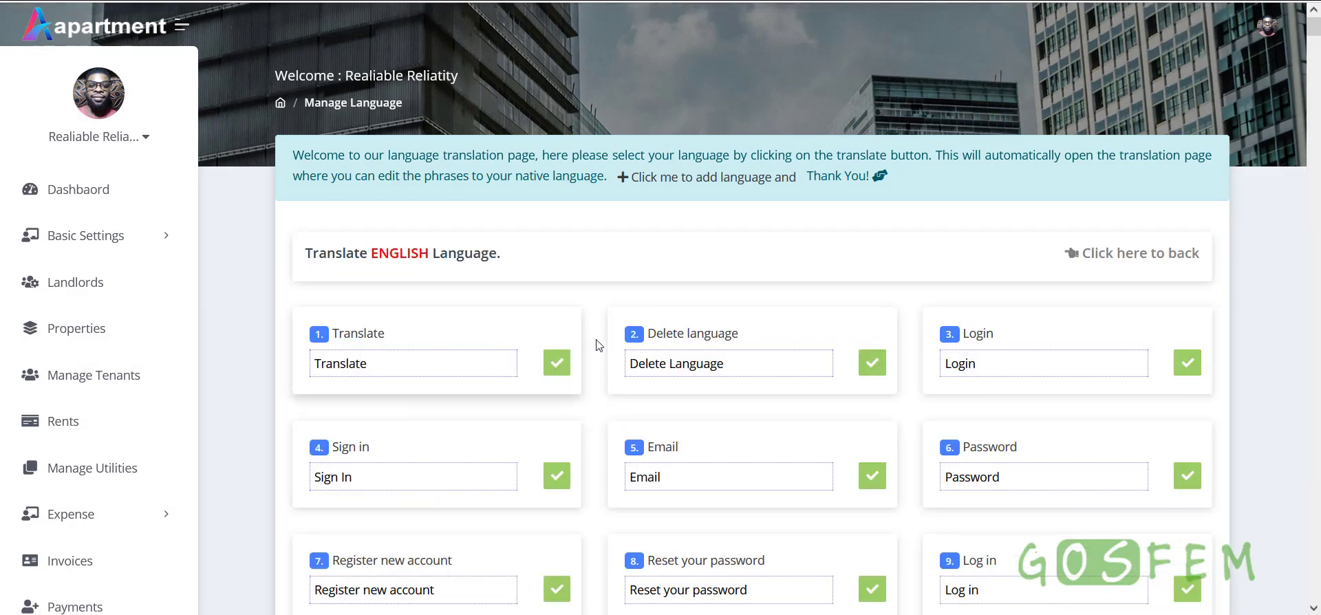
{"action": "scroll", "coordinate": [911, 364], "scroll_direction": "down", "scroll_amount": 5}
{"action": "scroll", "coordinate": [568, 421], "scroll_direction": "up", "scroll_amount": 4}
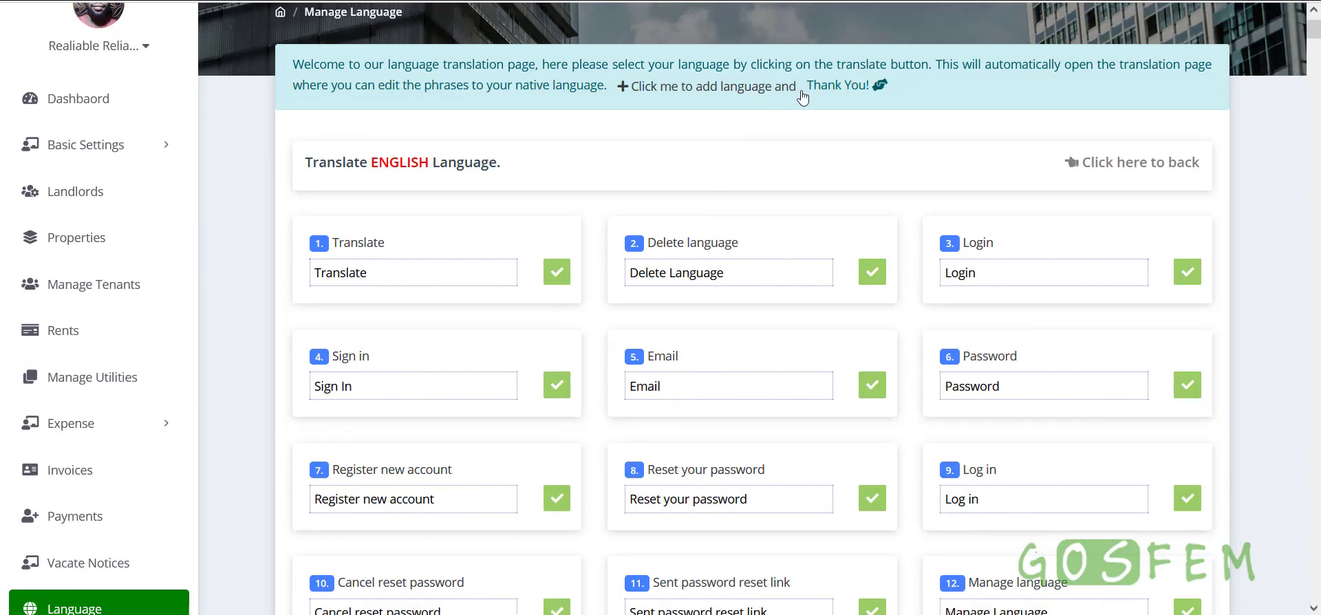
{"action": "scroll", "coordinate": [599, 449], "scroll_direction": "down", "scroll_amount": 4}
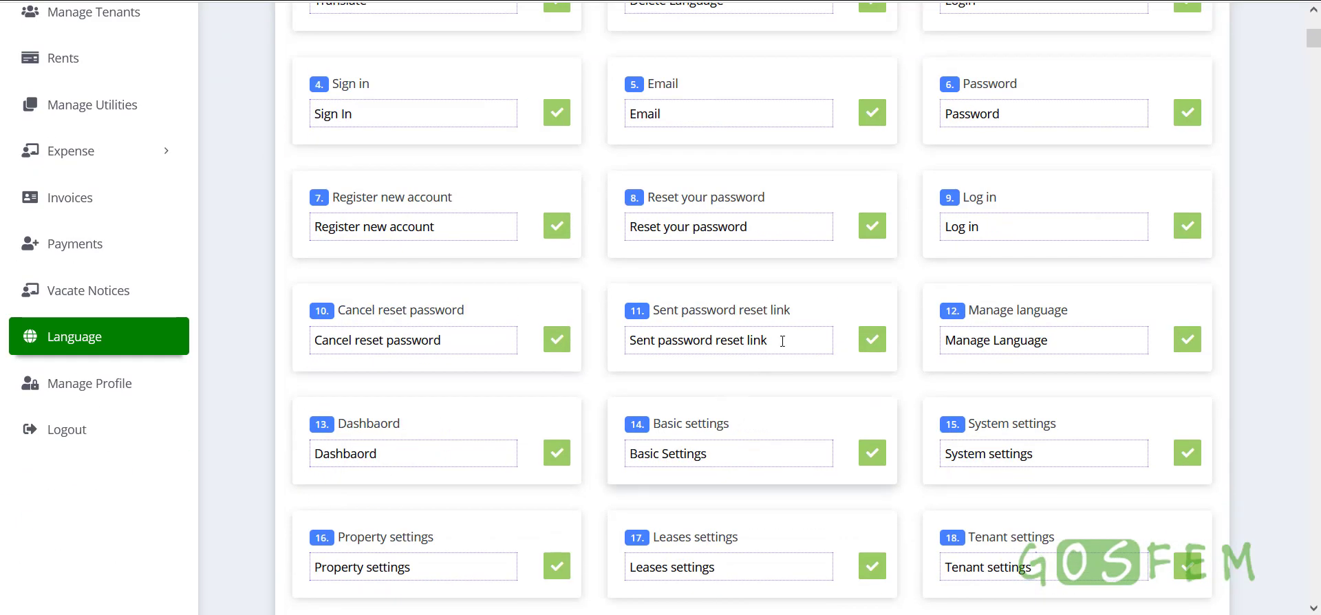
{"action": "left_click_drag", "start_coordinate": [765, 340], "coordinate": [221, 349]}
{"action": "left_click", "coordinate": [110, 349]}
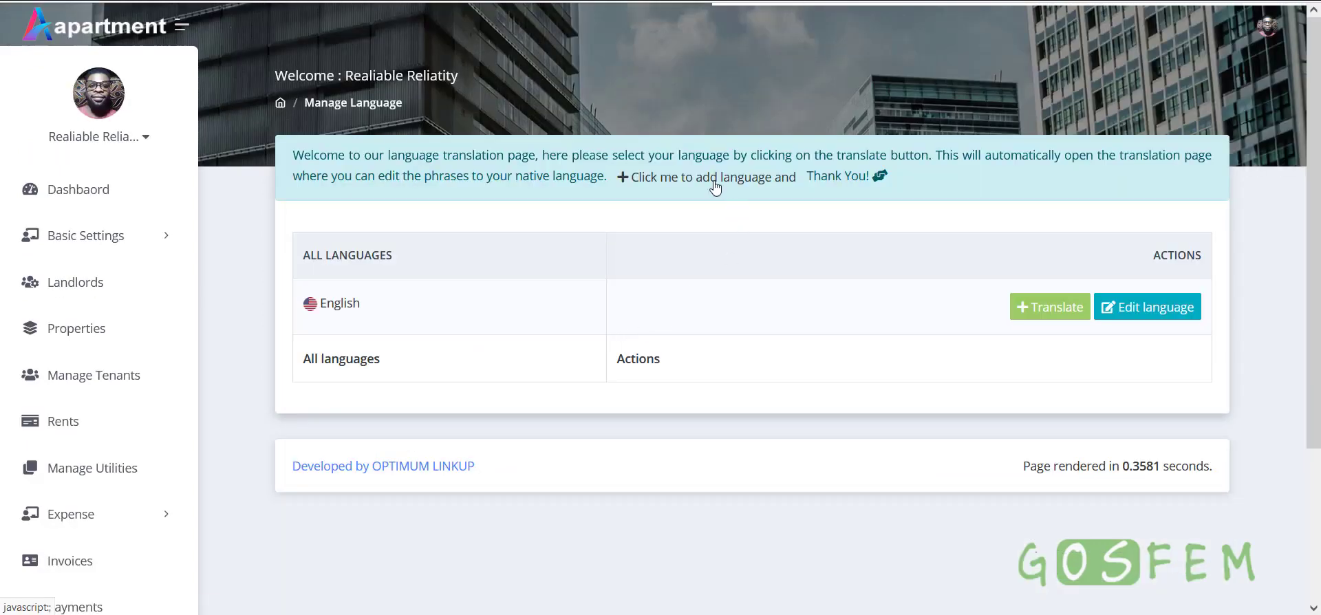
Add a new language named 'arabic' and save it
{"action": "left_click", "coordinate": [715, 187]}
{"action": "left_click", "coordinate": [408, 303]}
{"action": "type", "text": "arabic"}
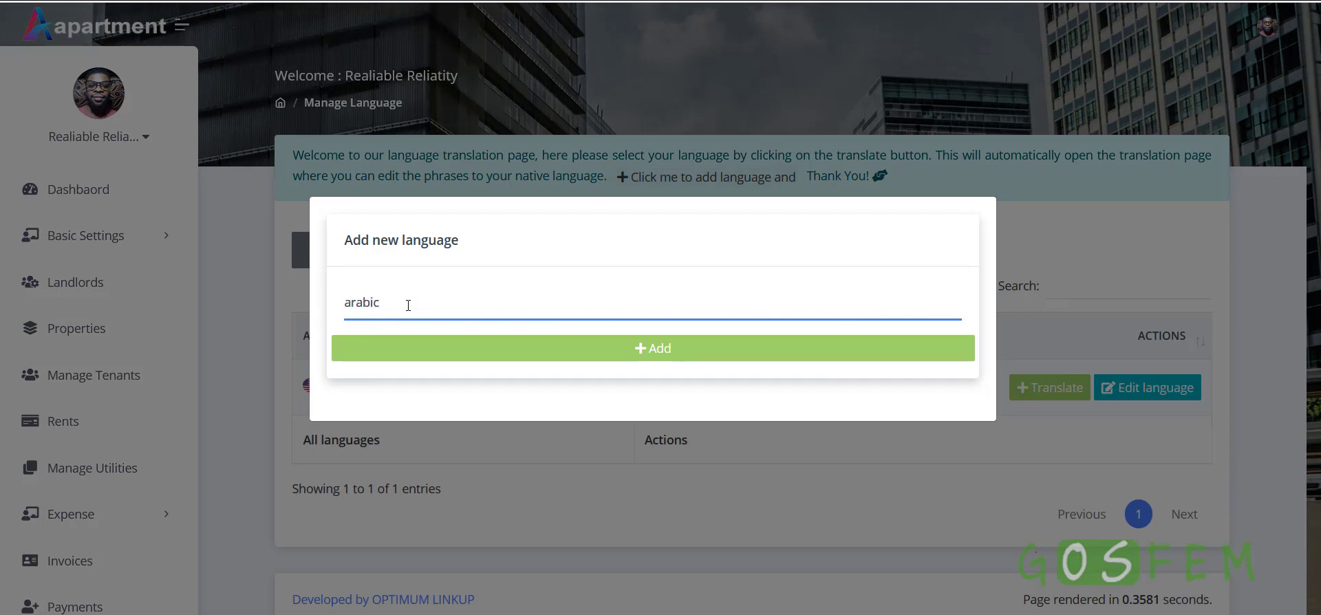
{"action": "left_click", "coordinate": [571, 345]}
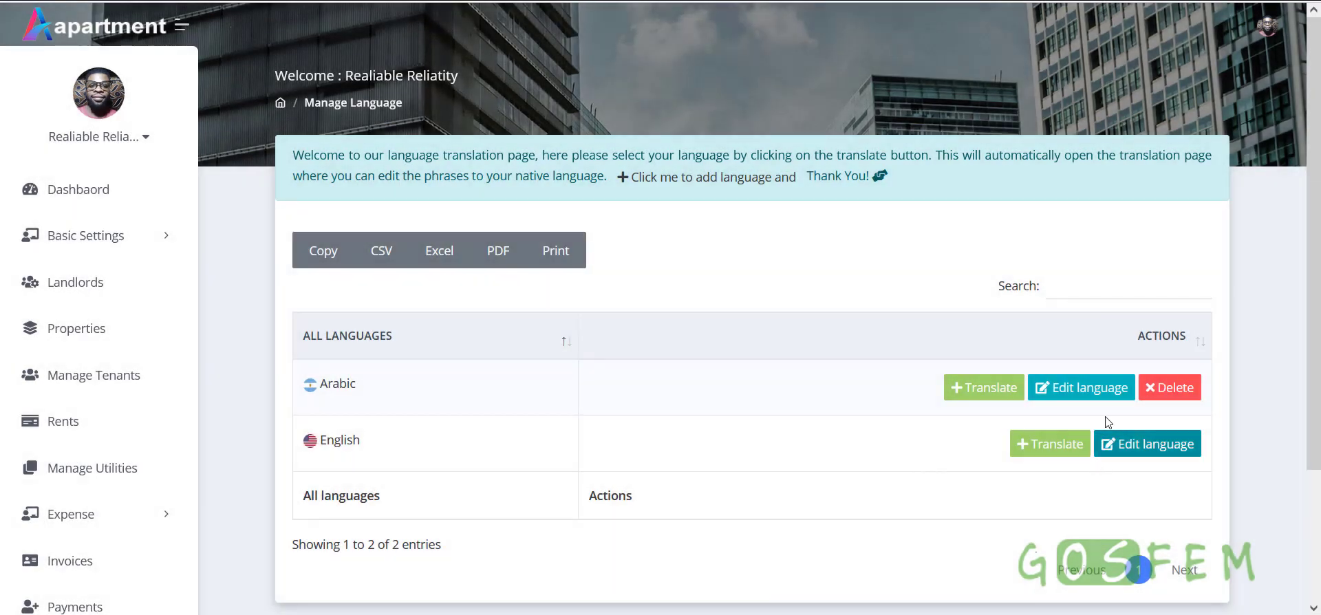
{"action": "left_click", "coordinate": [974, 393]}
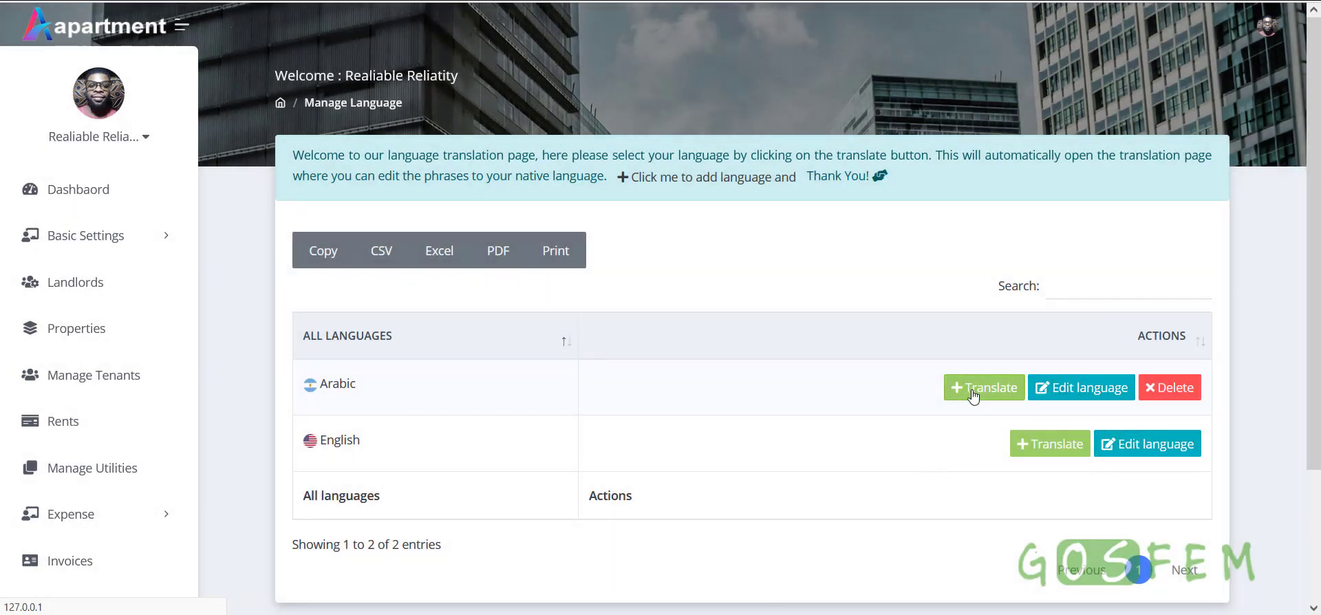
Check the keyboard input languages in the taskbar tray, then close the tray panels
{"action": "scroll", "coordinate": [737, 422], "scroll_direction": "down", "scroll_amount": 3}
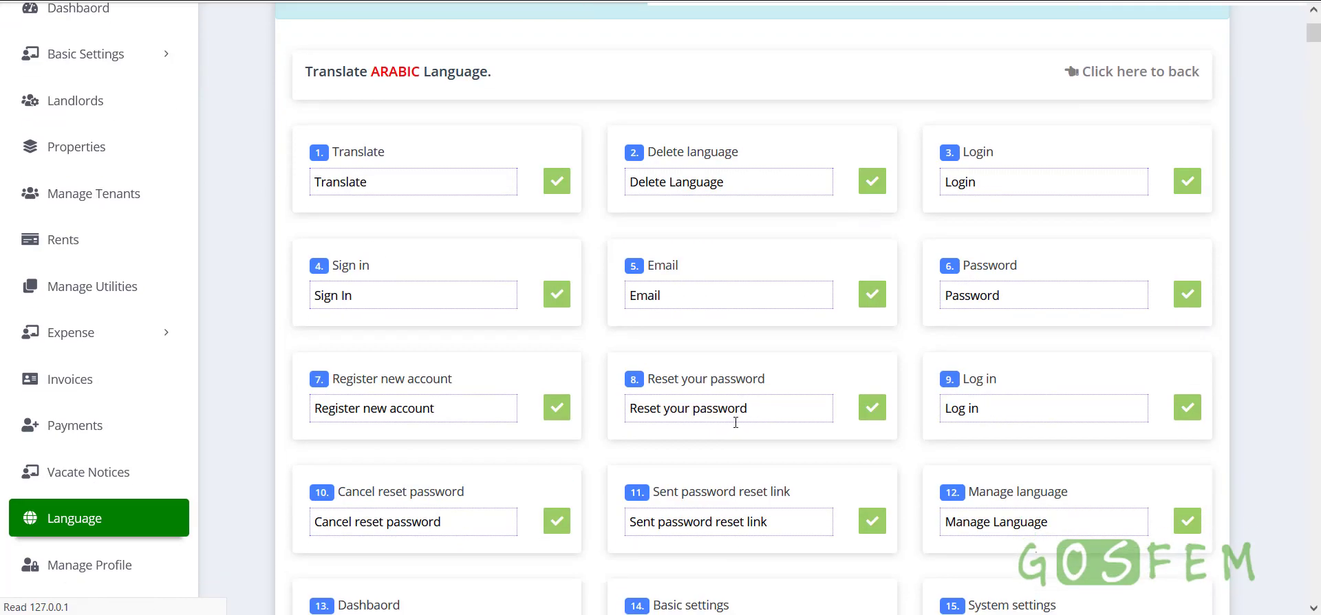
{"action": "left_click_drag", "start_coordinate": [428, 188], "coordinate": [241, 191]}
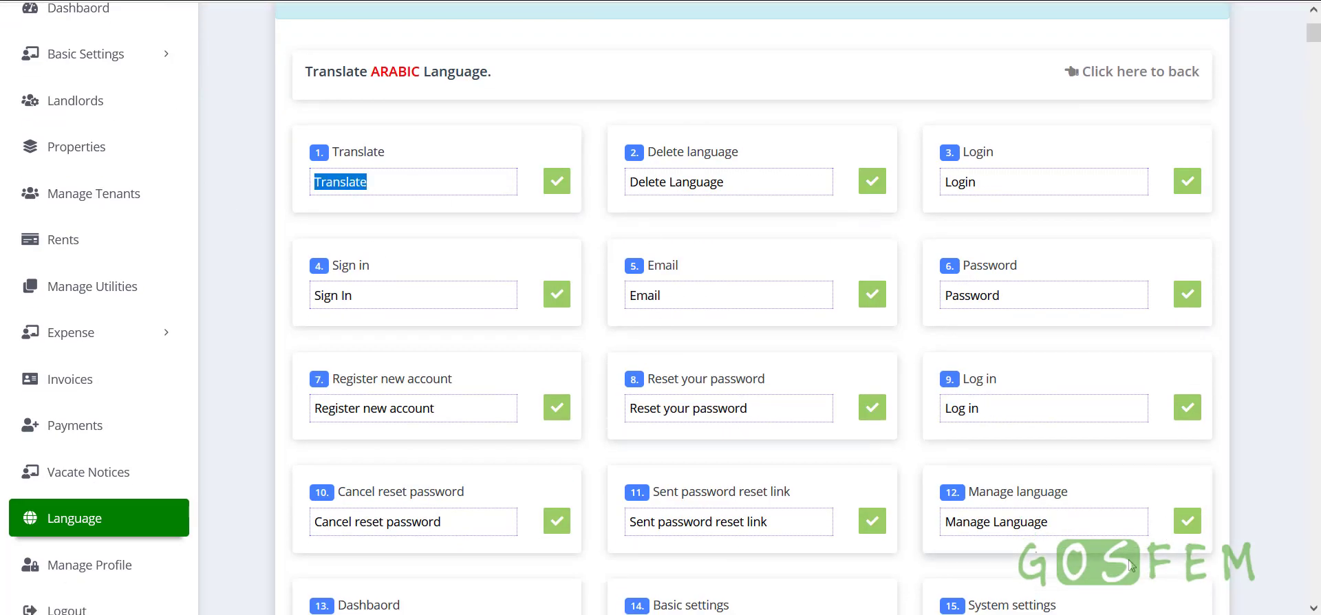
{"action": "left_click", "coordinate": [1128, 614]}
{"action": "left_click", "coordinate": [1200, 614]}
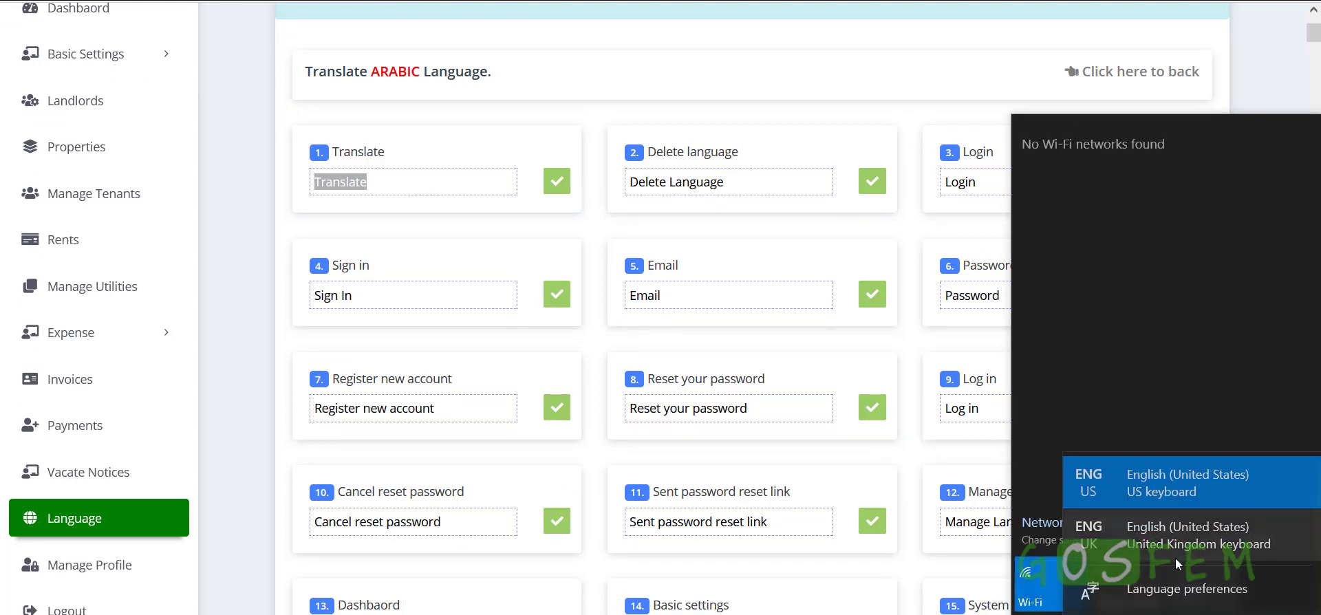
{"action": "left_click", "coordinate": [854, 73]}
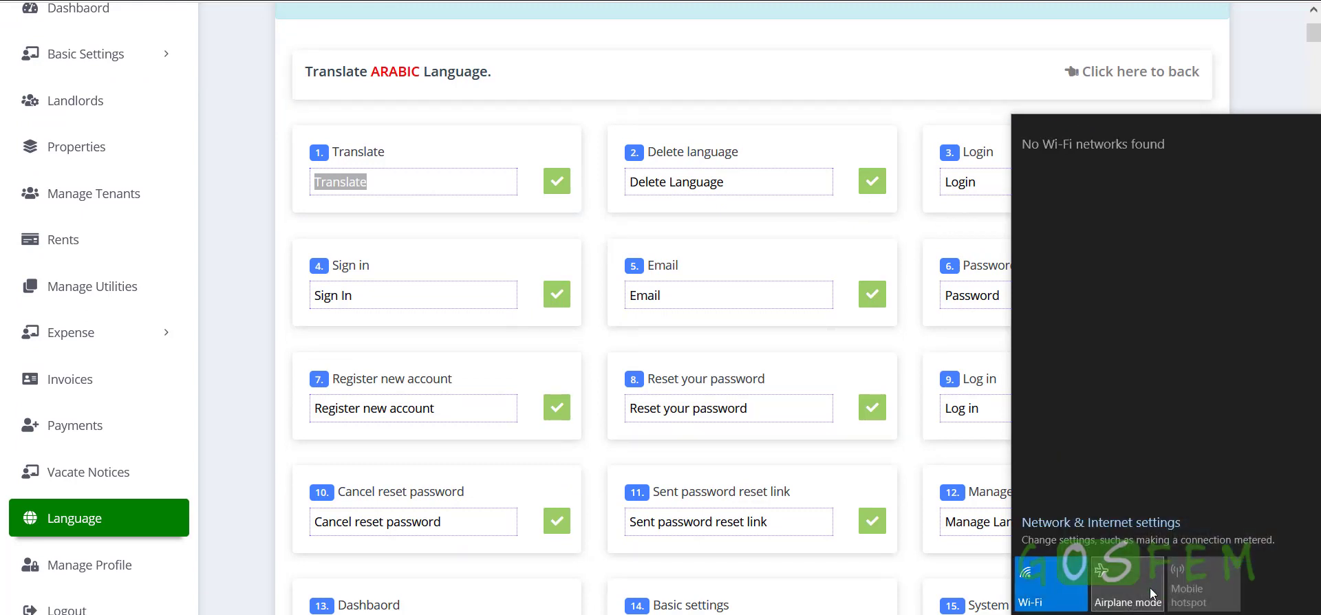
{"action": "left_click", "coordinate": [1116, 614]}
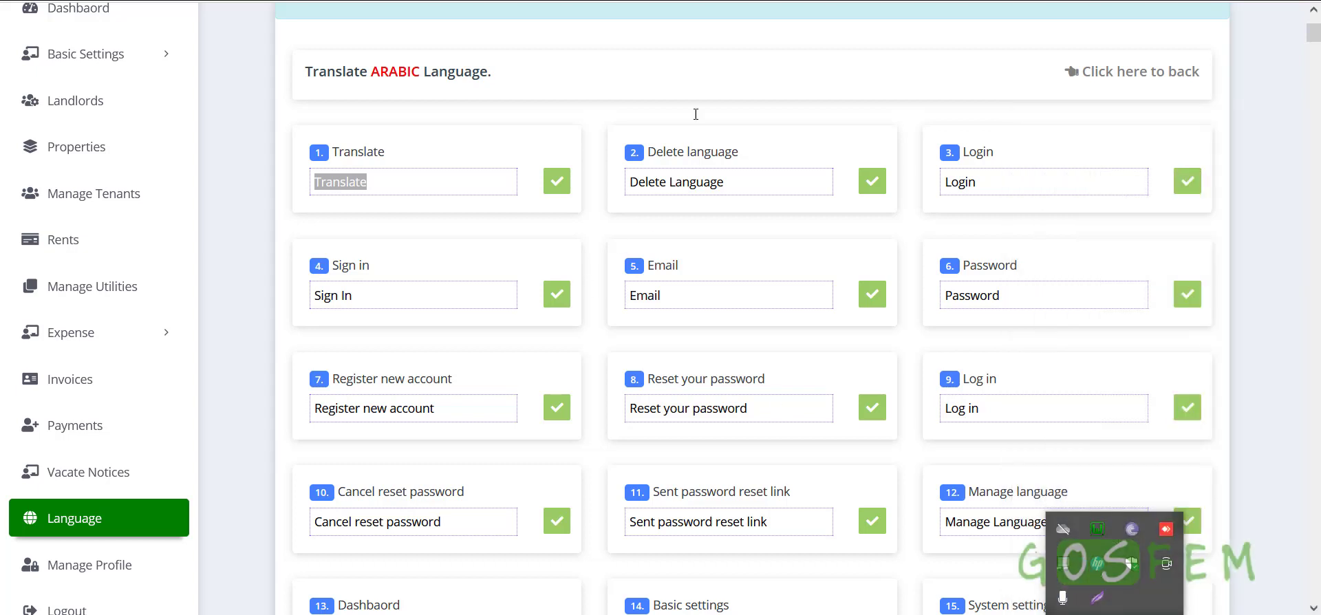
{"action": "left_click", "coordinate": [691, 72]}
Save the Login and Password phrase translations on the Arabic translate page
{"action": "left_click_drag", "start_coordinate": [475, 183], "coordinate": [150, 183]}
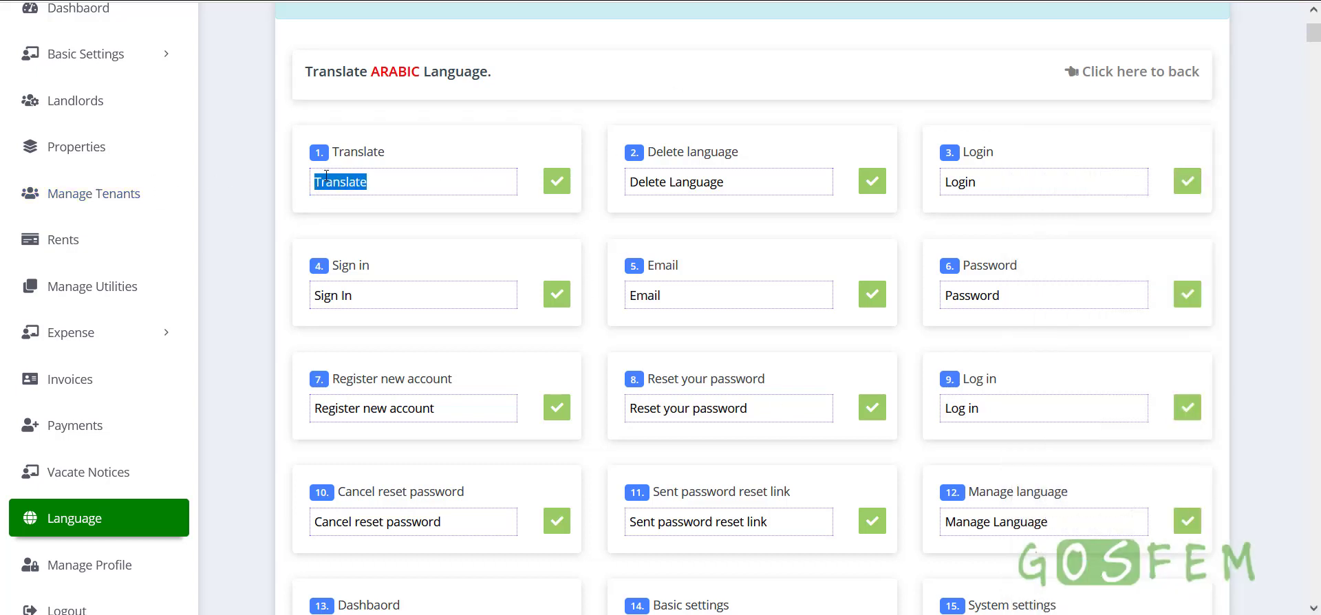
{"action": "left_click_drag", "start_coordinate": [785, 186], "coordinate": [493, 186]}
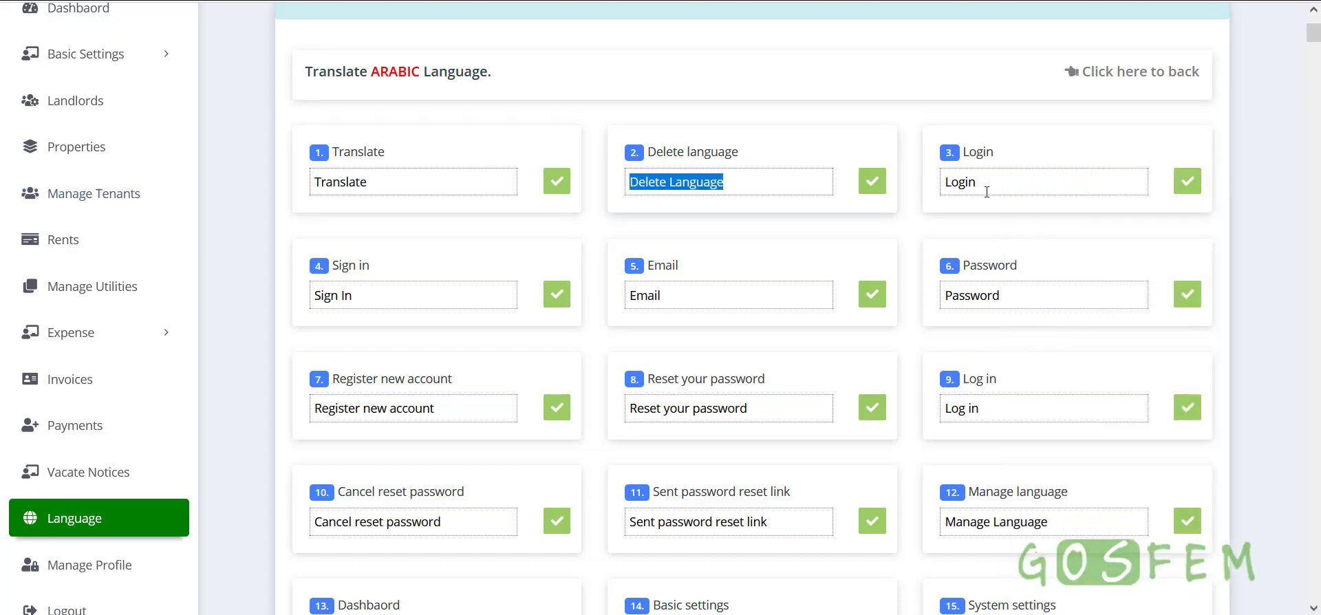
{"action": "left_click_drag", "start_coordinate": [991, 189], "coordinate": [851, 187]}
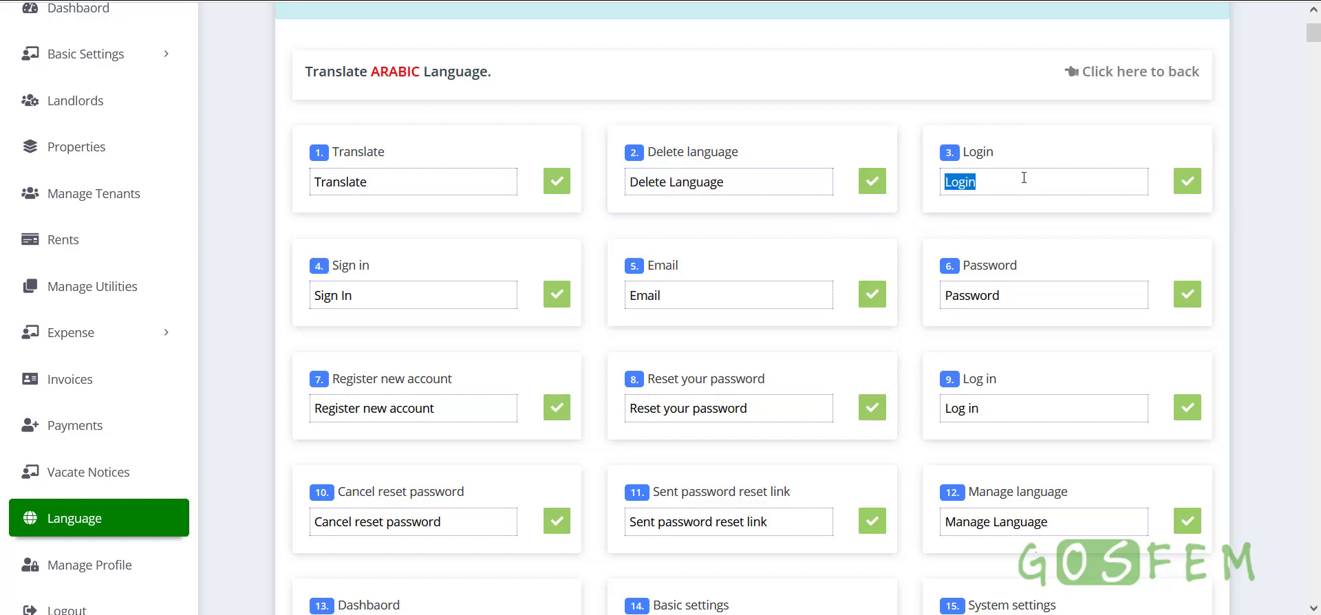
{"action": "left_click", "coordinate": [1188, 183]}
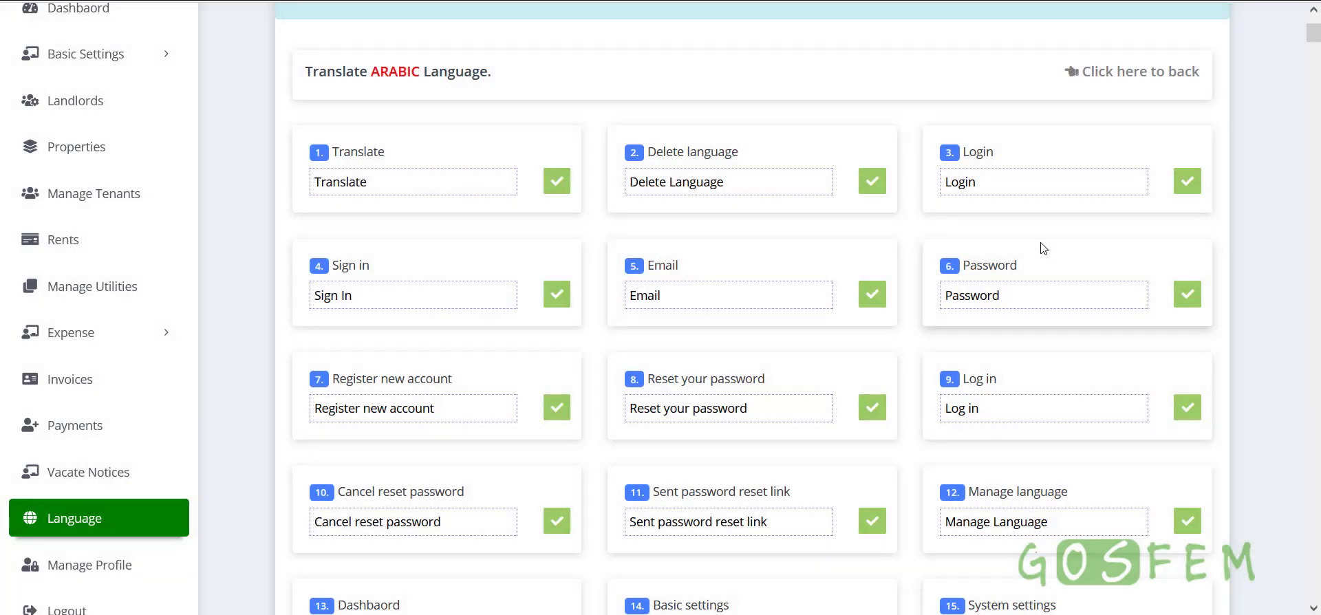
{"action": "double_click", "coordinate": [970, 295]}
{"action": "left_click", "coordinate": [1188, 295]}
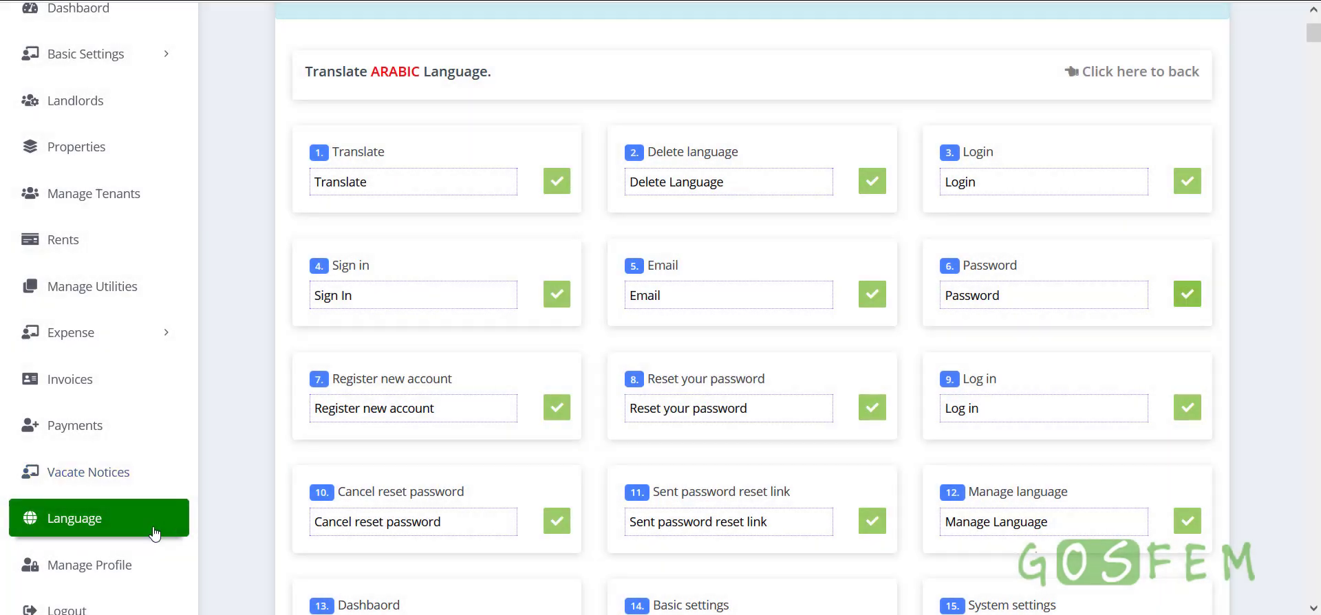
{"action": "left_click", "coordinate": [110, 565]}
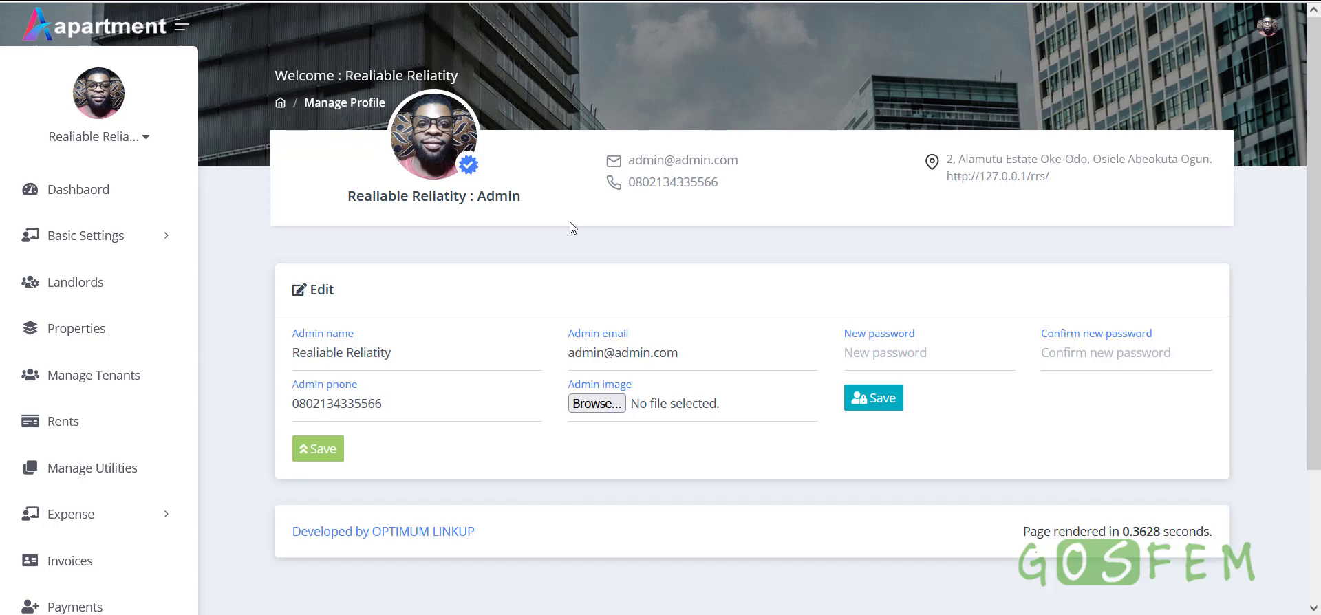
{"action": "left_click_drag", "start_coordinate": [456, 356], "coordinate": [271, 356]}
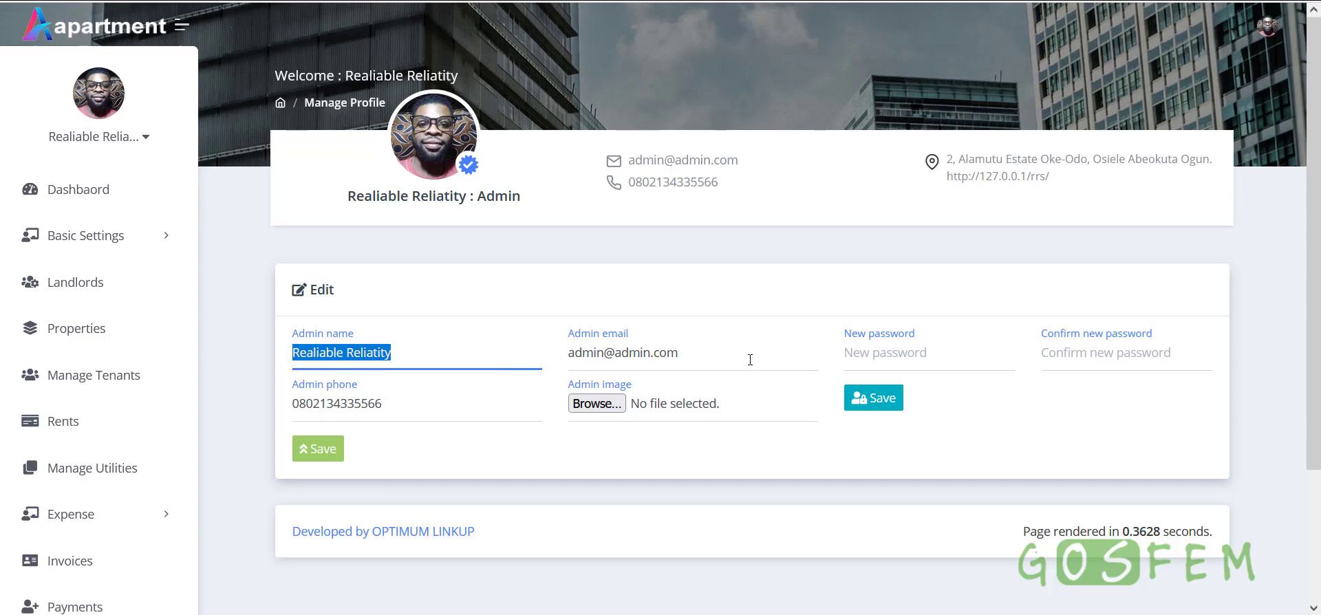
{"action": "left_click_drag", "start_coordinate": [750, 359], "coordinate": [553, 348]}
{"action": "left_click", "coordinate": [845, 285]}
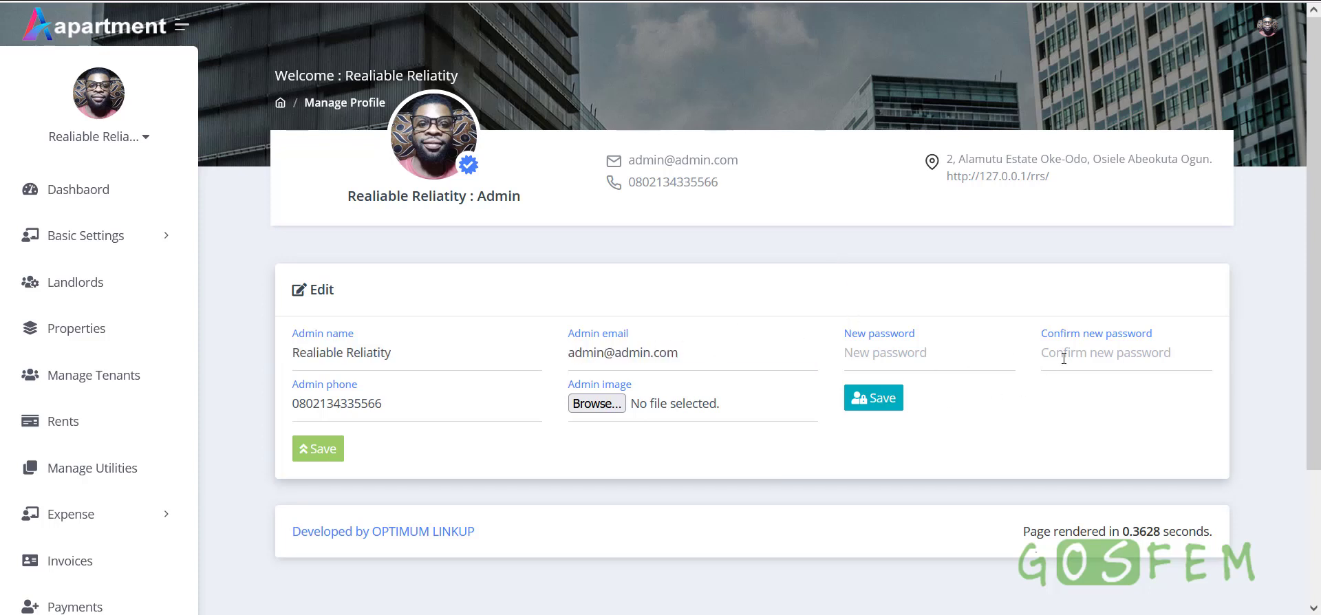
Log out of the admin account and fill in the saved landlord email on sign-in
{"action": "left_click", "coordinate": [1268, 26]}
{"action": "left_click", "coordinate": [1149, 173]}
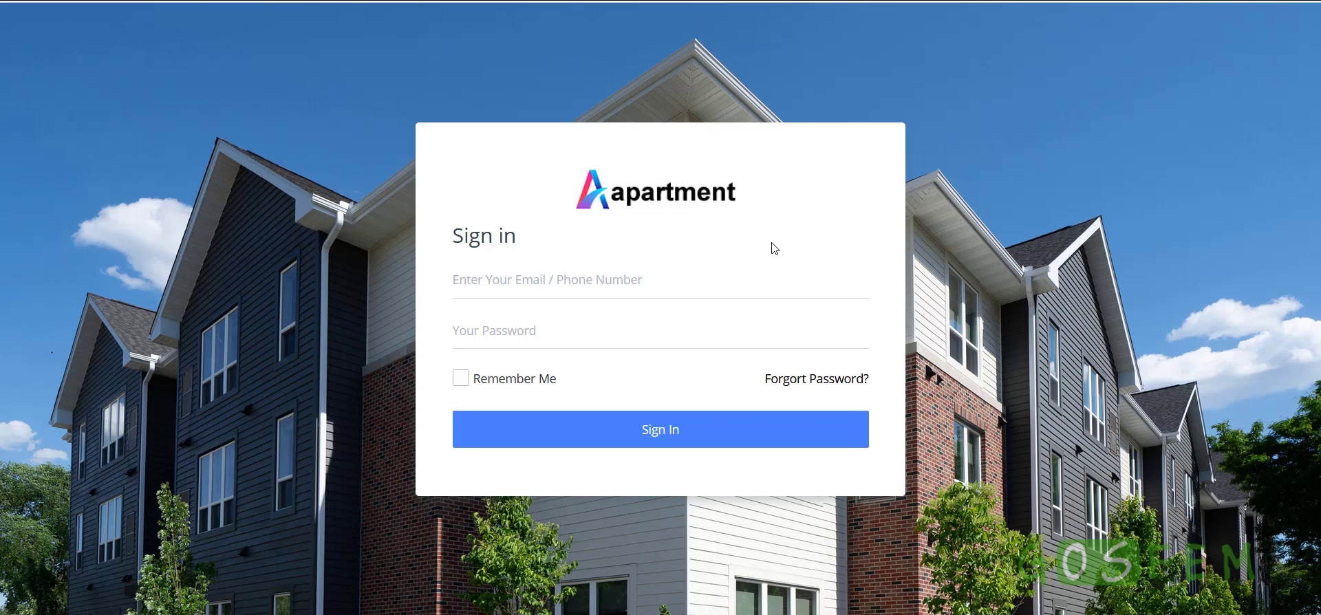
{"action": "left_click", "coordinate": [645, 279]}
{"action": "type", "text": "lan"}
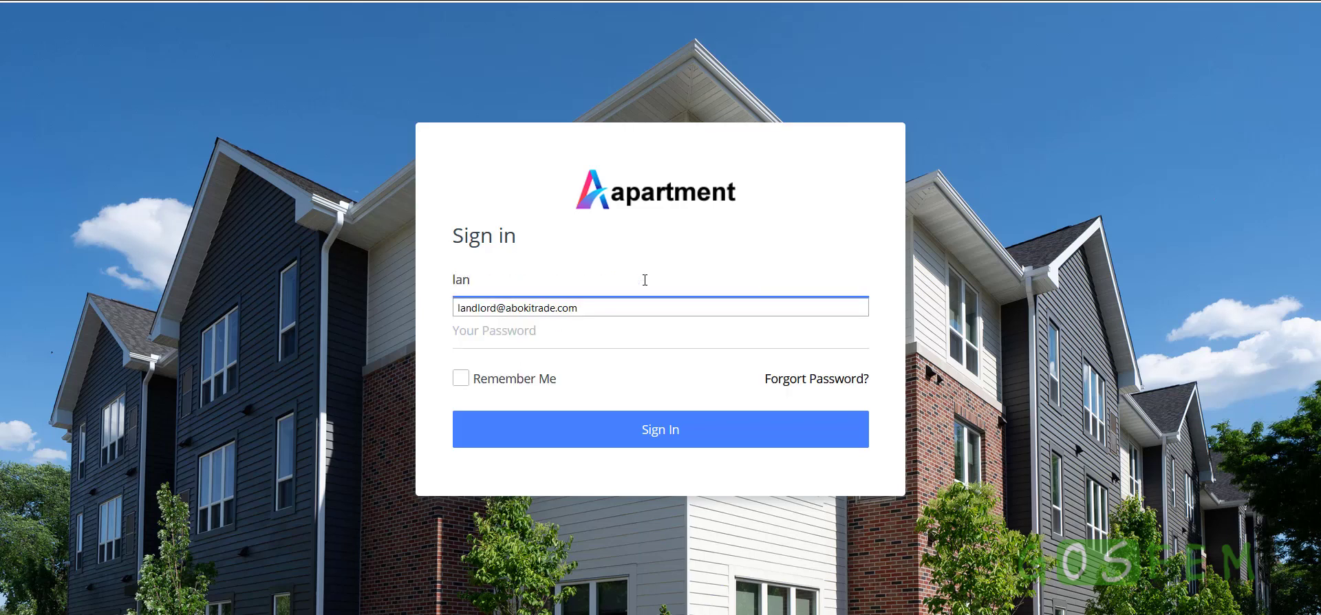
{"action": "left_click", "coordinate": [593, 308]}
{"action": "left_click", "coordinate": [566, 331]}
Sign in as the landlord and review the property, rent, vacate notice and tenant cards
{"action": "type", "text": "a"}
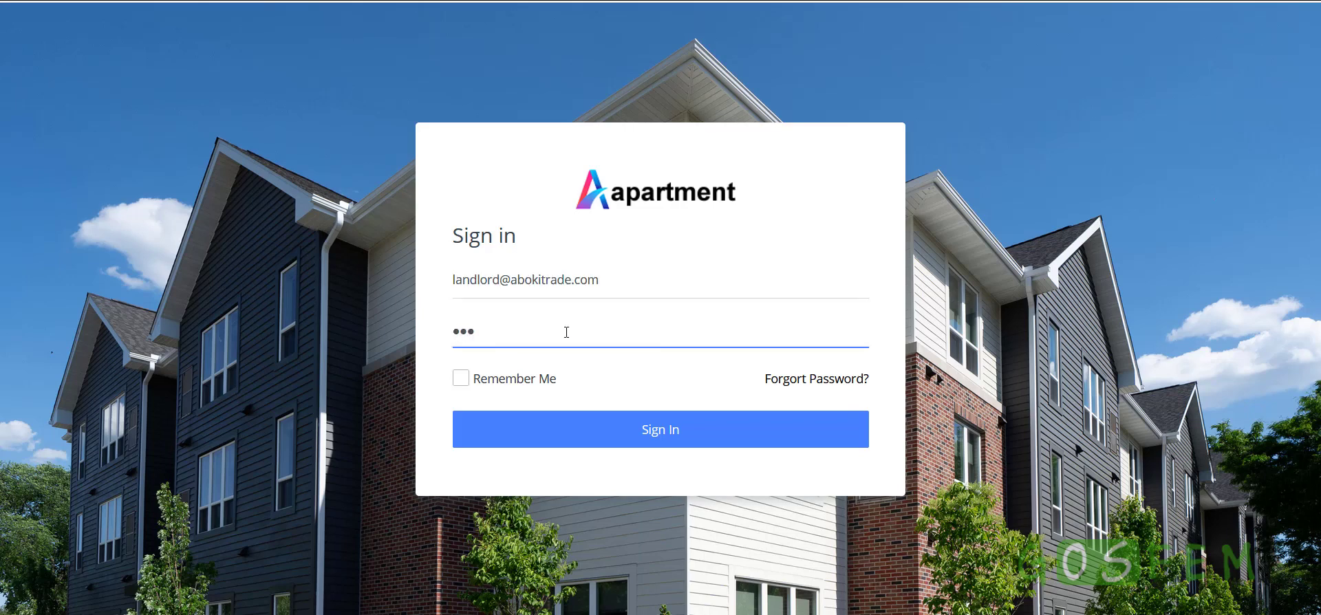
{"action": "left_click", "coordinate": [654, 432]}
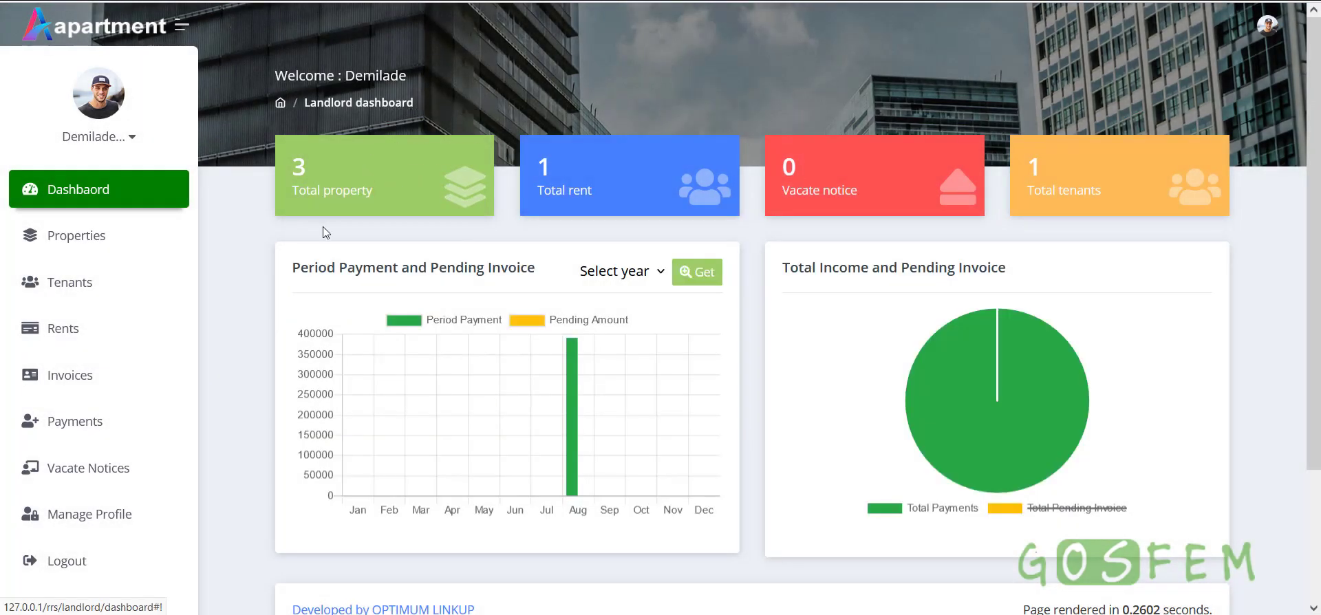
{"action": "left_click_drag", "start_coordinate": [286, 187], "coordinate": [371, 190]}
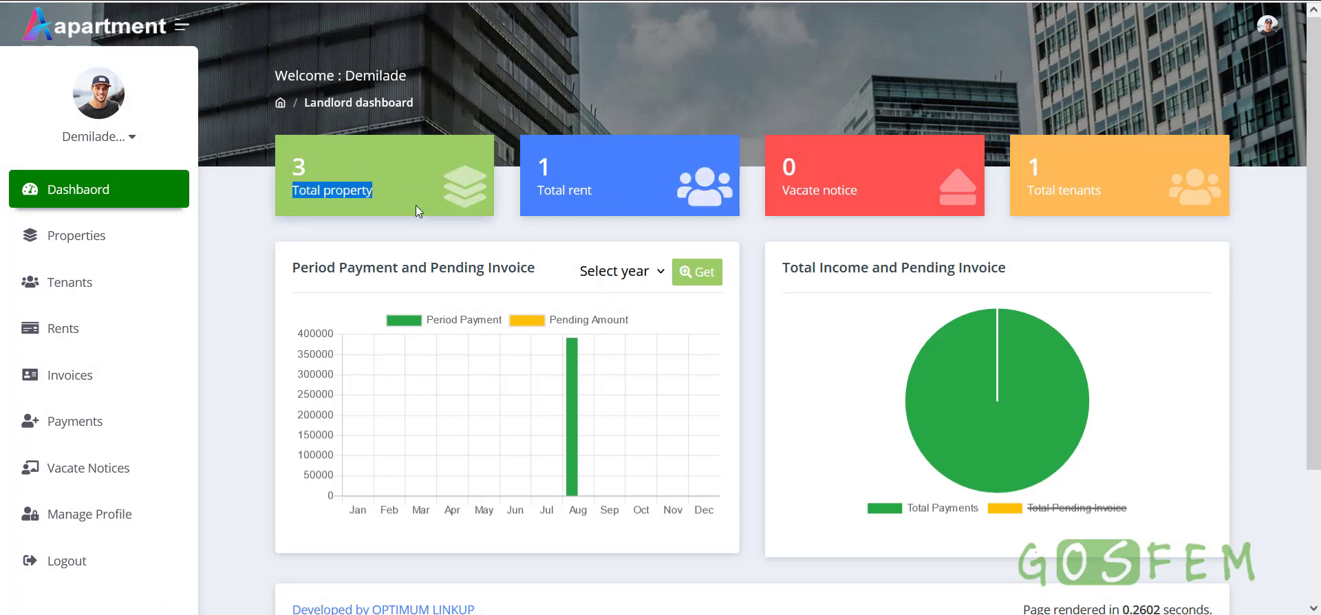
{"action": "left_click_drag", "start_coordinate": [597, 191], "coordinate": [526, 189]}
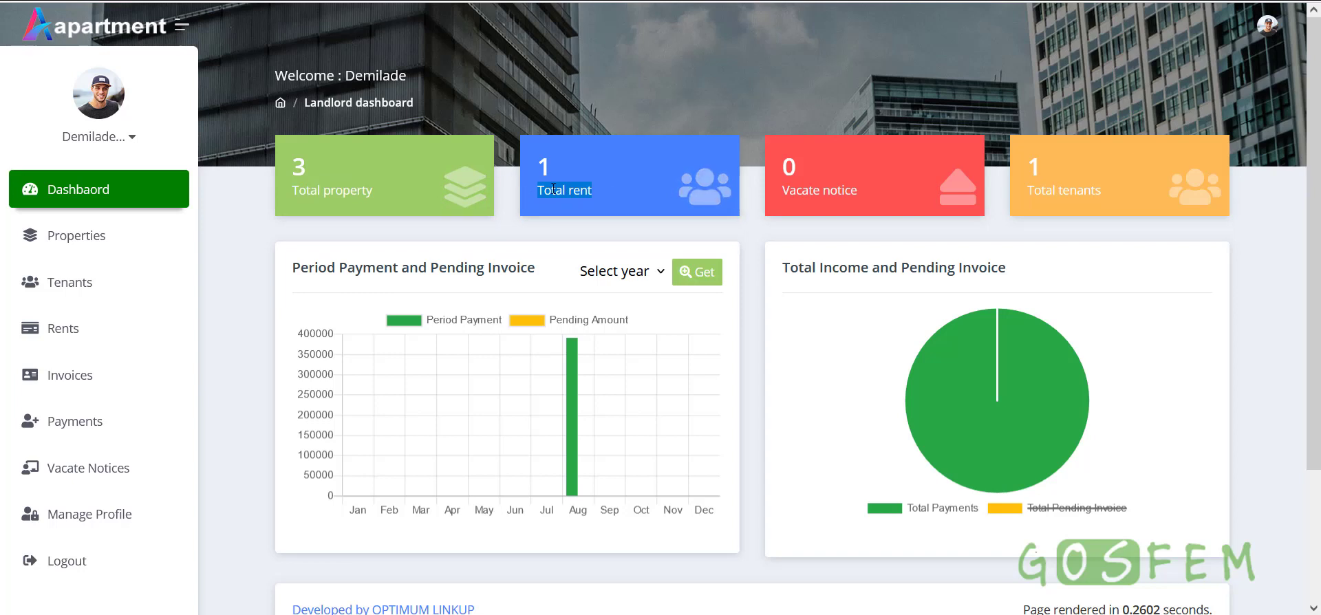
{"action": "left_click", "coordinate": [590, 195]}
{"action": "left_click_drag", "start_coordinate": [861, 191], "coordinate": [789, 196]}
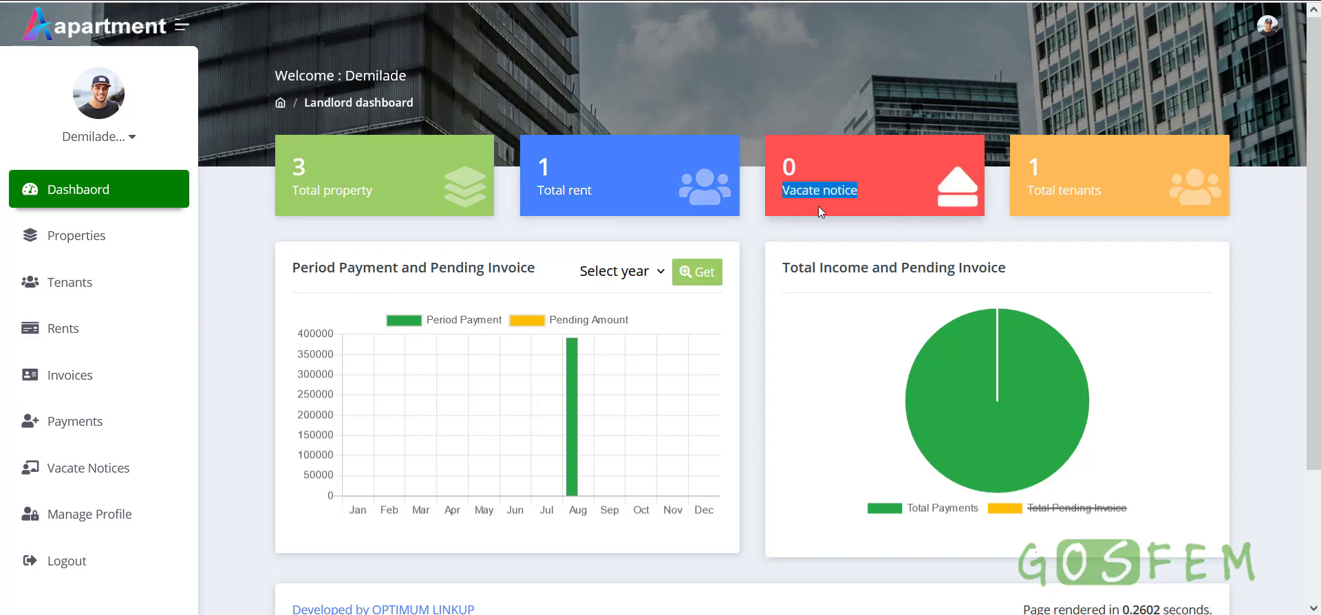
{"action": "left_click_drag", "start_coordinate": [1034, 193], "coordinate": [1114, 191]}
{"action": "left_click", "coordinate": [1113, 192]}
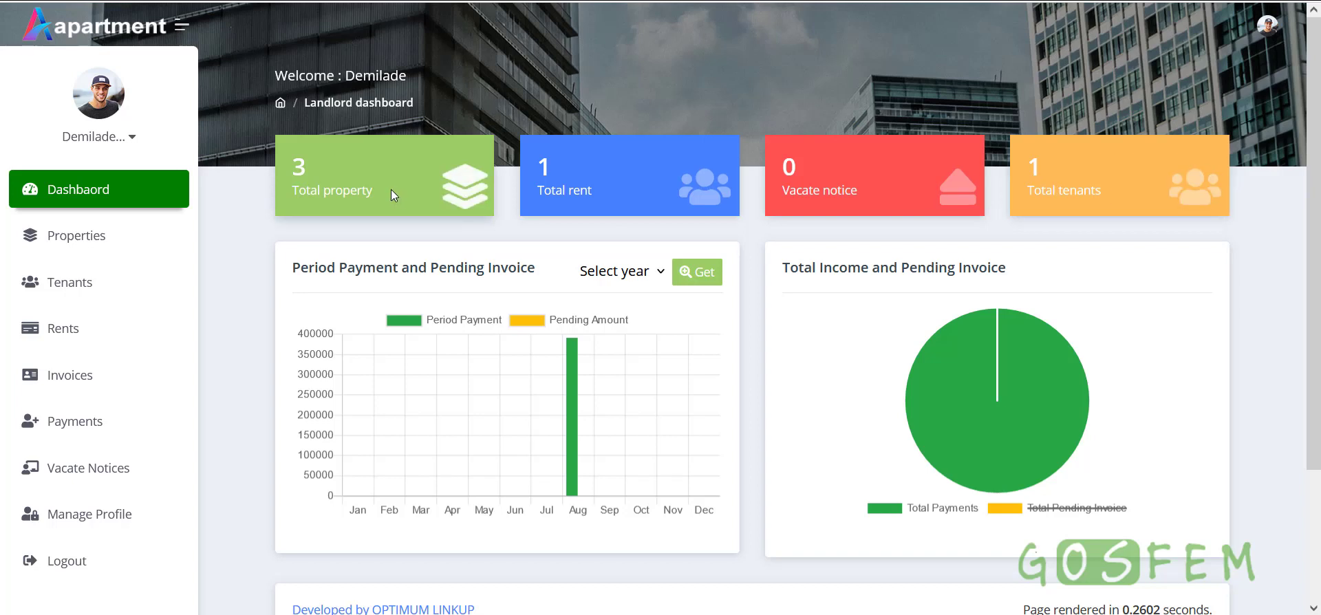
Recheck the Total property (3) and Total tenants (1) cards on the dashboard
{"action": "left_click_drag", "start_coordinate": [385, 198], "coordinate": [292, 193]}
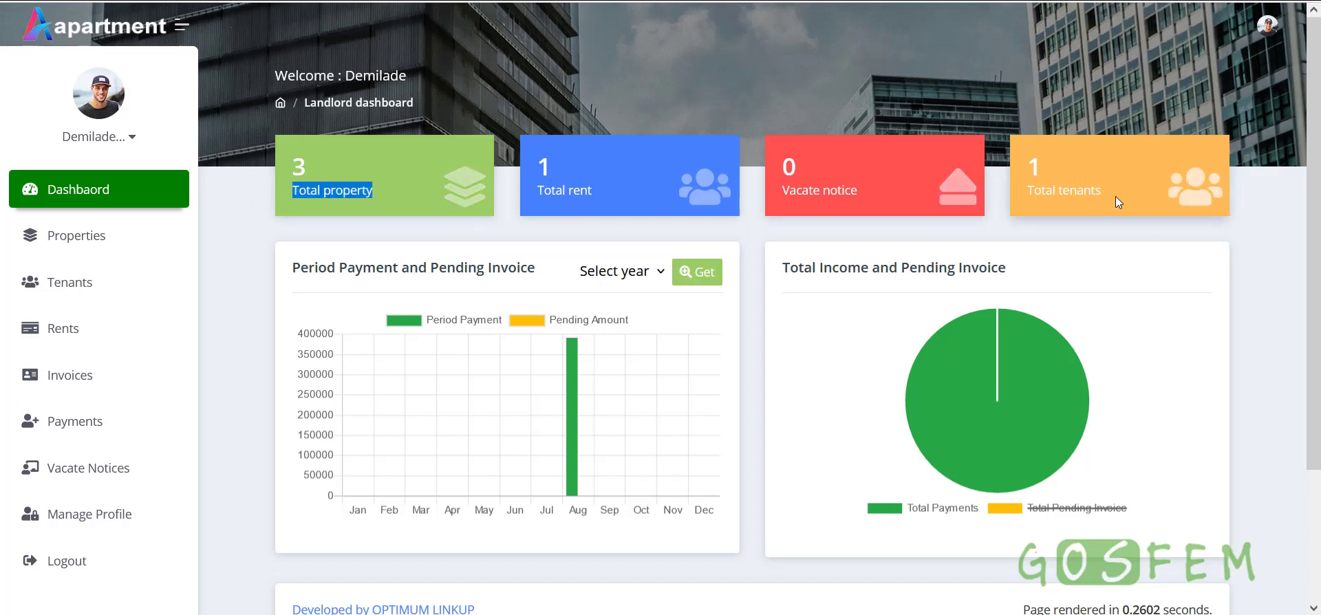
{"action": "left_click_drag", "start_coordinate": [1116, 196], "coordinate": [1028, 195]}
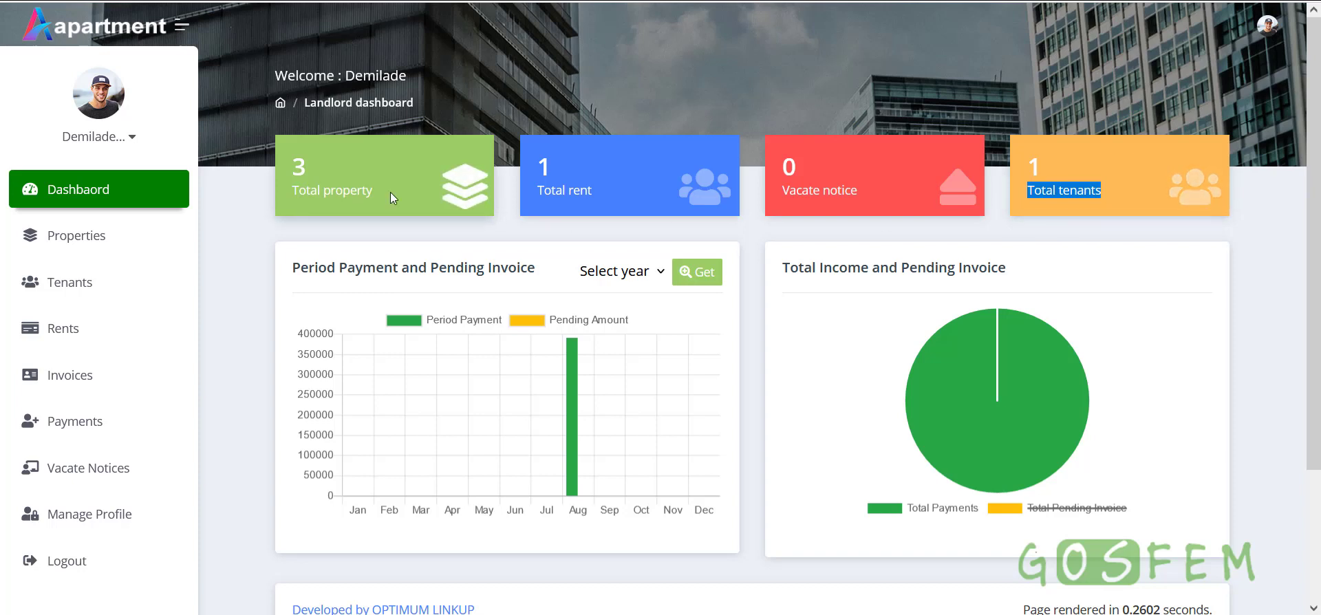
{"action": "left_click_drag", "start_coordinate": [390, 192], "coordinate": [306, 193]}
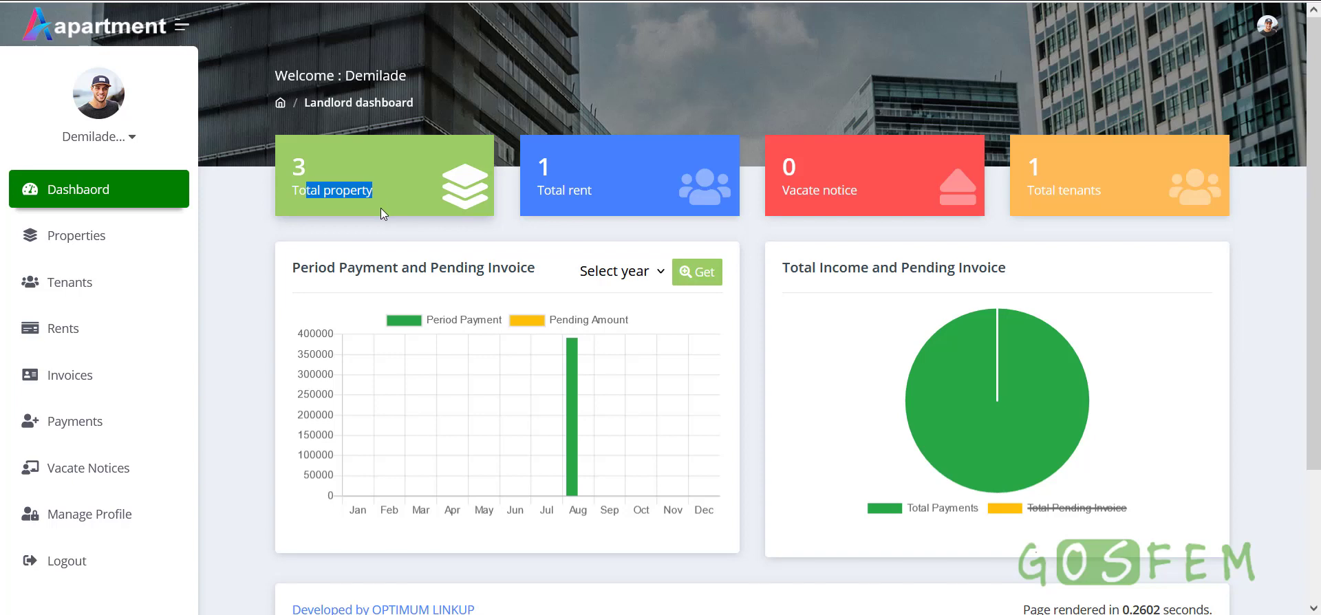
{"action": "mouse_move", "coordinate": [1130, 198]}
{"action": "left_mouse_down"}
{"action": "mouse_move", "coordinate": [1026, 195]}
{"action": "mouse_move", "coordinate": [1116, 199]}
{"action": "left_mouse_up"}
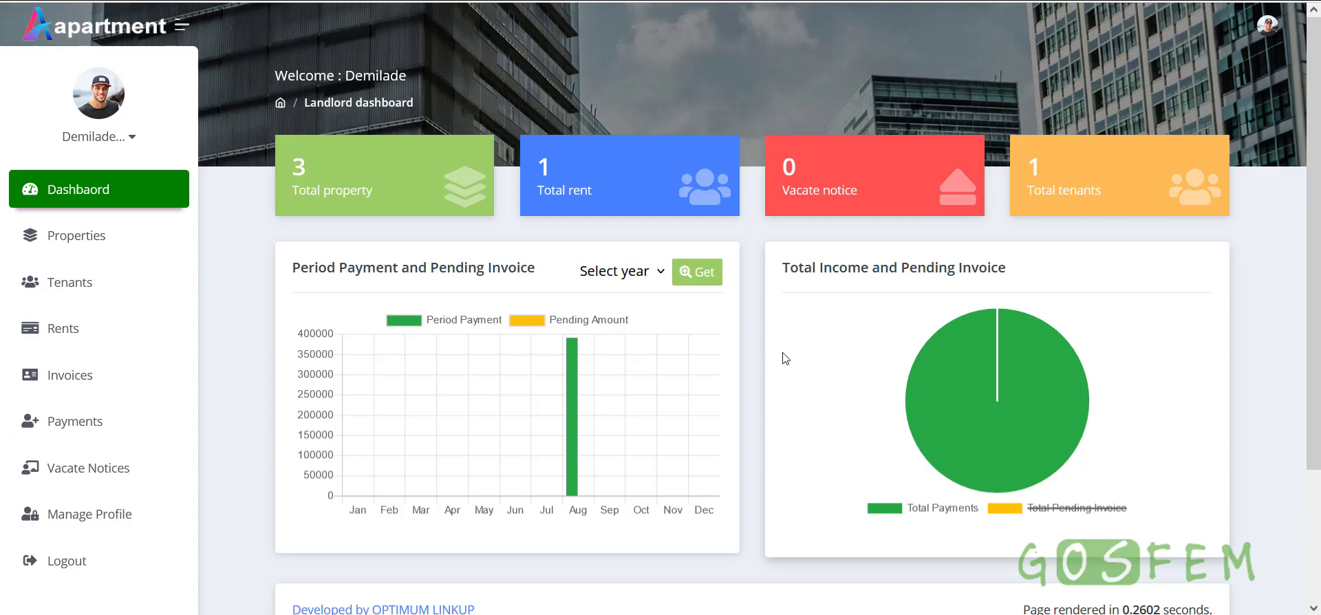
{"action": "scroll", "coordinate": [786, 359], "scroll_direction": "down", "scroll_amount": 3}
{"action": "scroll", "coordinate": [784, 359], "scroll_direction": "up", "scroll_amount": 3}
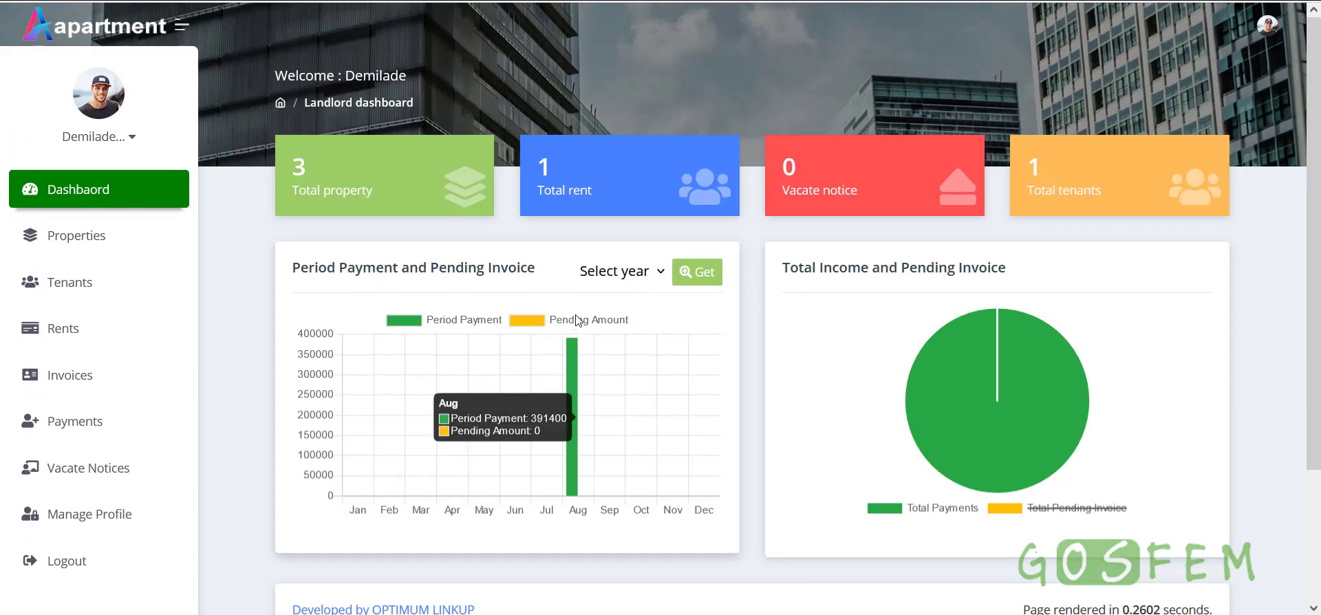
{"action": "left_click", "coordinate": [93, 240]}
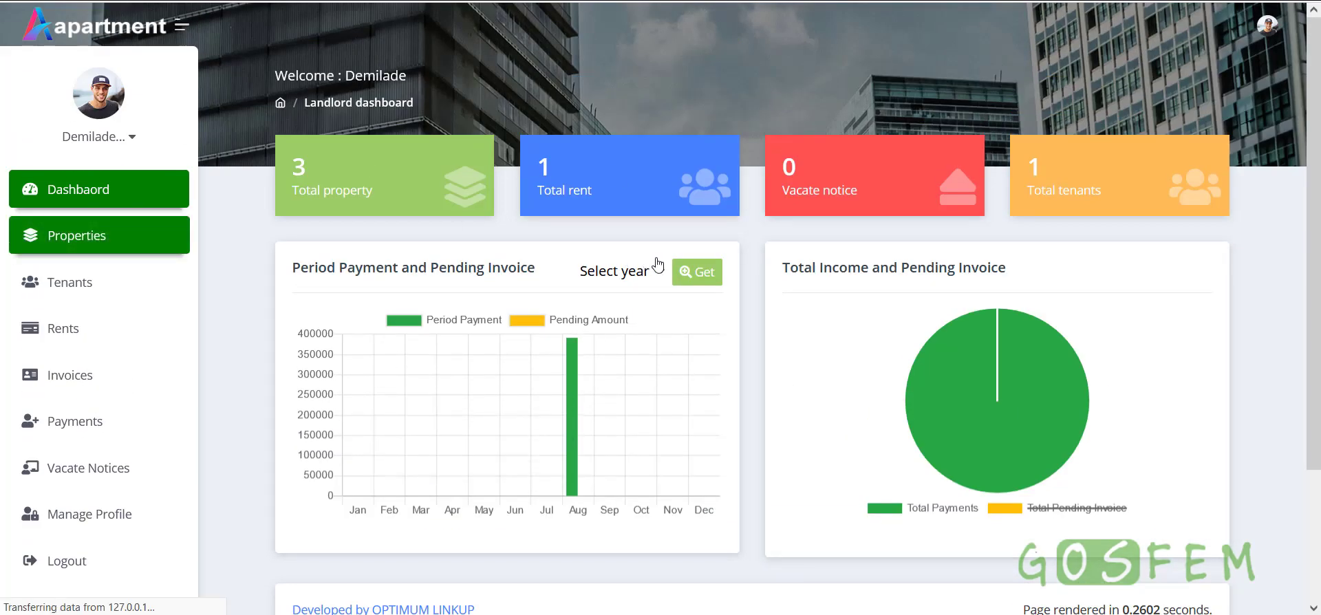
Scroll through the landlord's property list
{"action": "scroll", "coordinate": [679, 283], "scroll_direction": "down", "scroll_amount": 4}
{"action": "scroll", "coordinate": [679, 284], "scroll_direction": "up", "scroll_amount": 4}
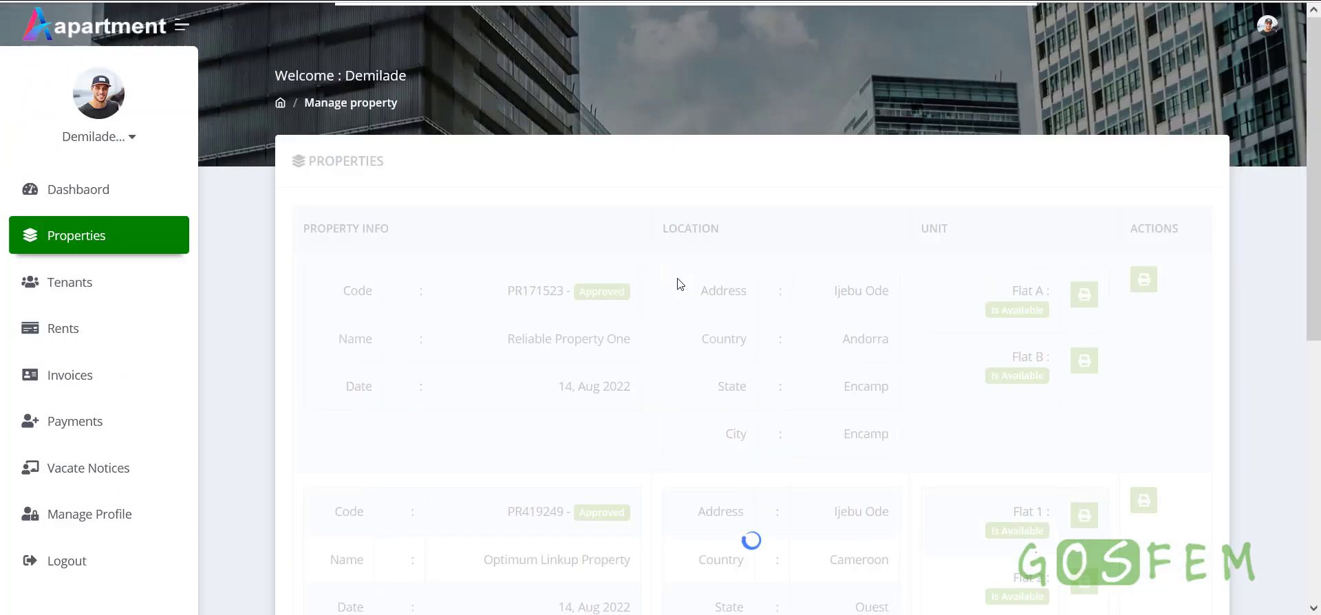
{"action": "scroll", "coordinate": [679, 284], "scroll_direction": "down", "scroll_amount": 6}
{"action": "scroll", "coordinate": [680, 292], "scroll_direction": "up", "scroll_amount": 4}
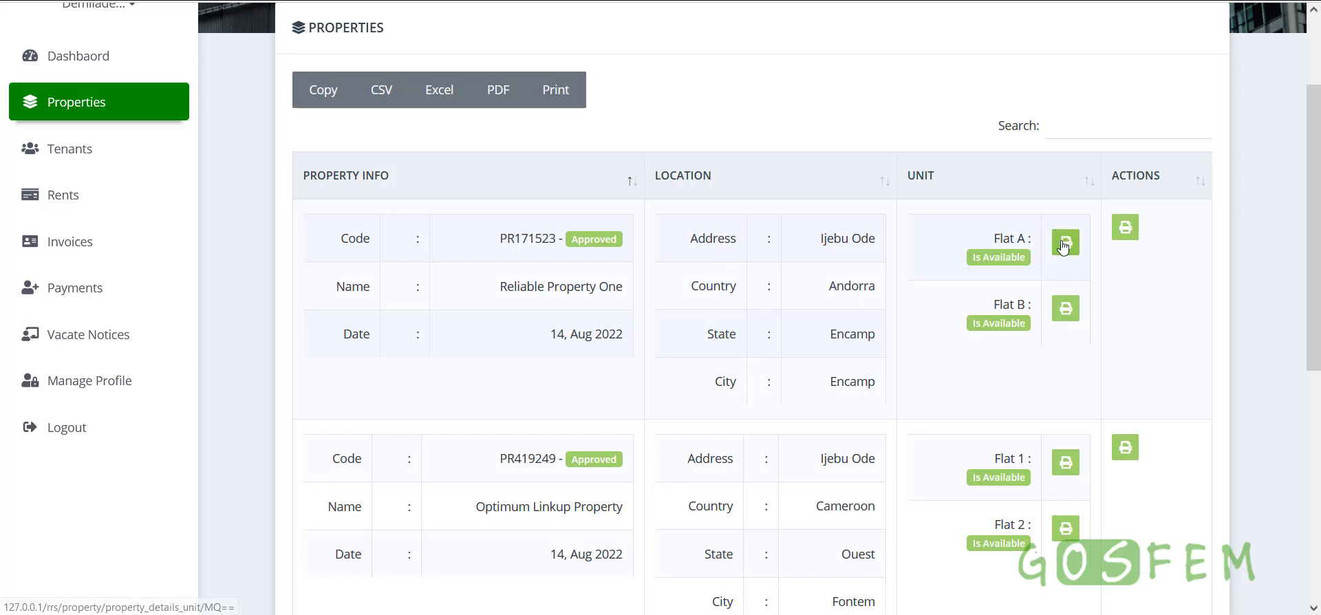
{"action": "scroll", "coordinate": [1068, 366], "scroll_direction": "down", "scroll_amount": 1}
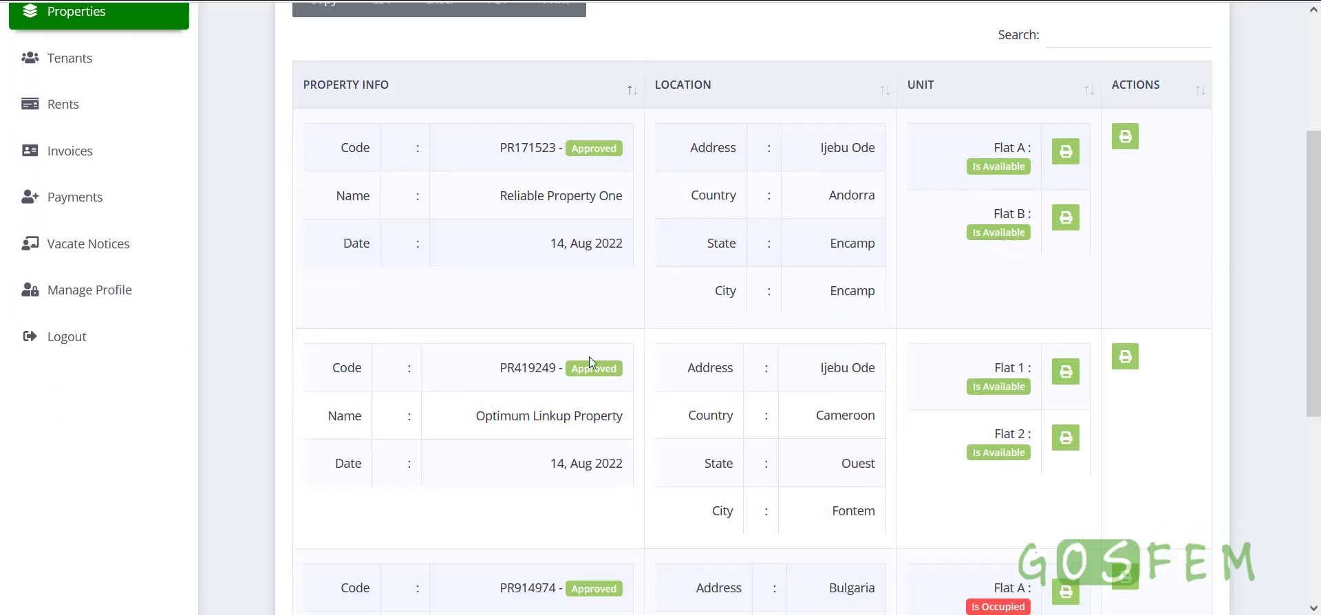
{"action": "scroll", "coordinate": [755, 393], "scroll_direction": "down", "scroll_amount": 2}
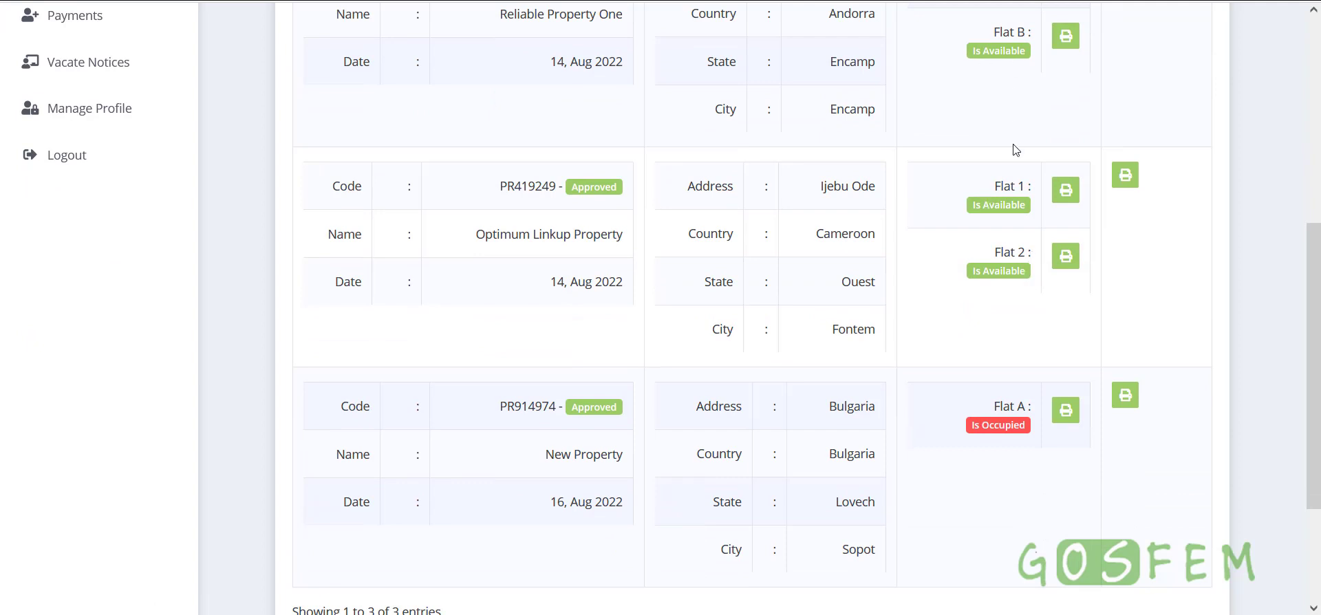
{"action": "scroll", "coordinate": [1014, 149], "scroll_direction": "up", "scroll_amount": 1}
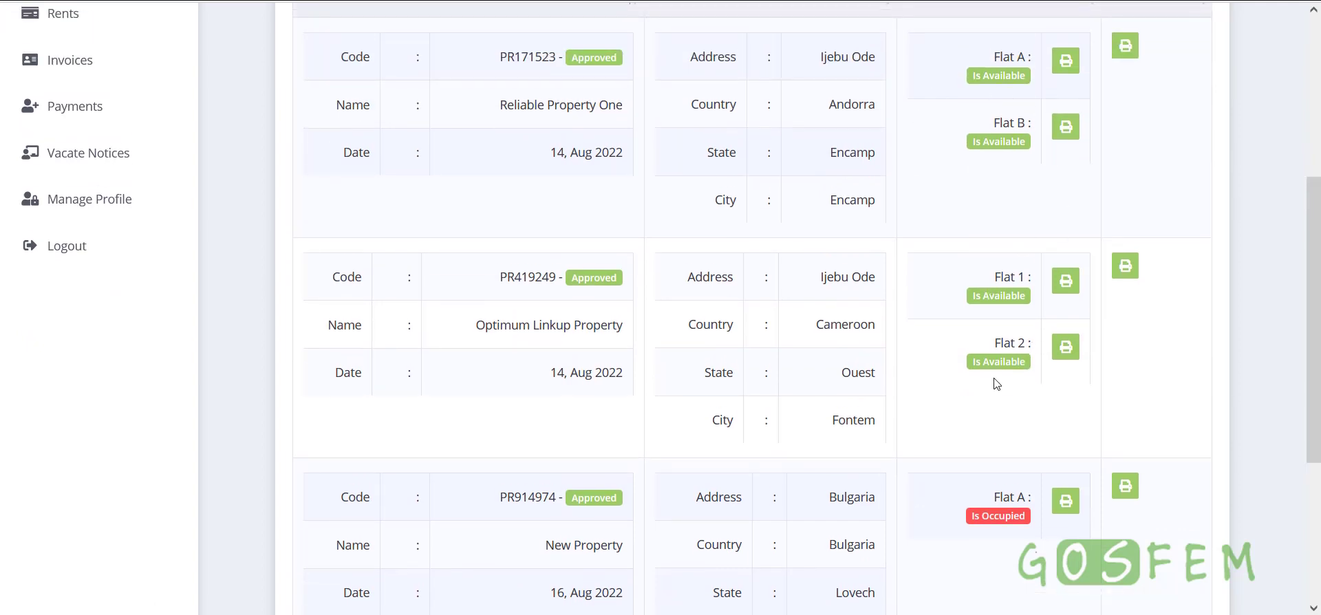
{"action": "scroll", "coordinate": [997, 384], "scroll_direction": "down", "scroll_amount": 2}
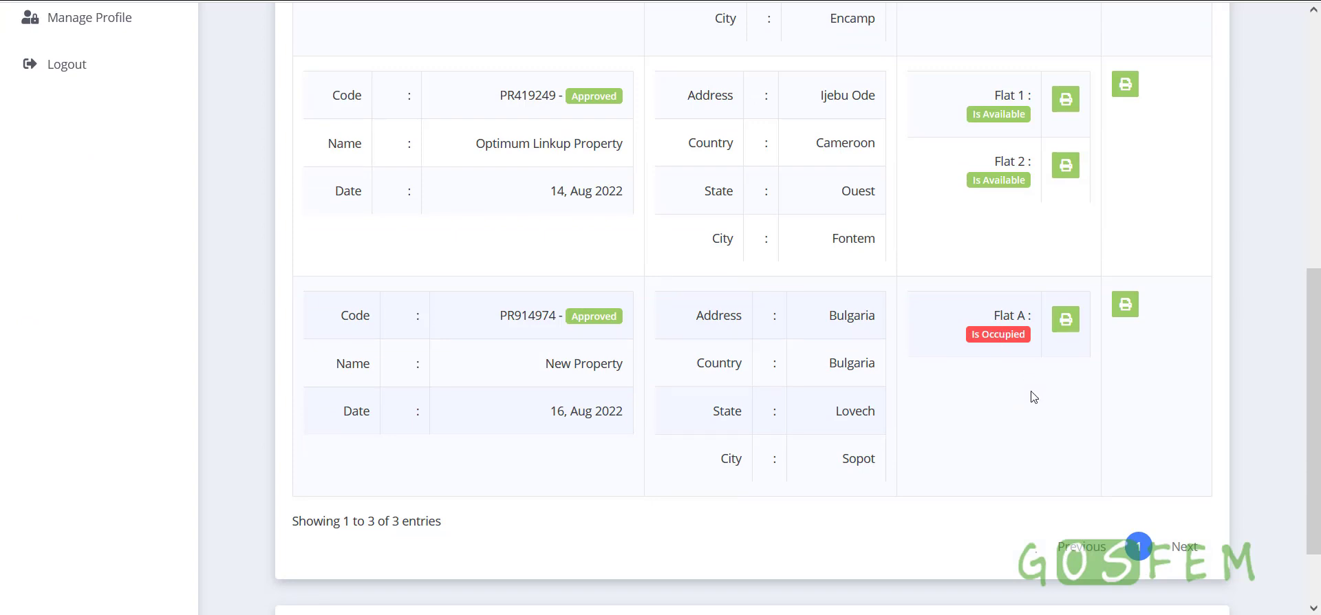
Review New Property PR914974's unit and income details
{"action": "left_click", "coordinate": [1125, 304]}
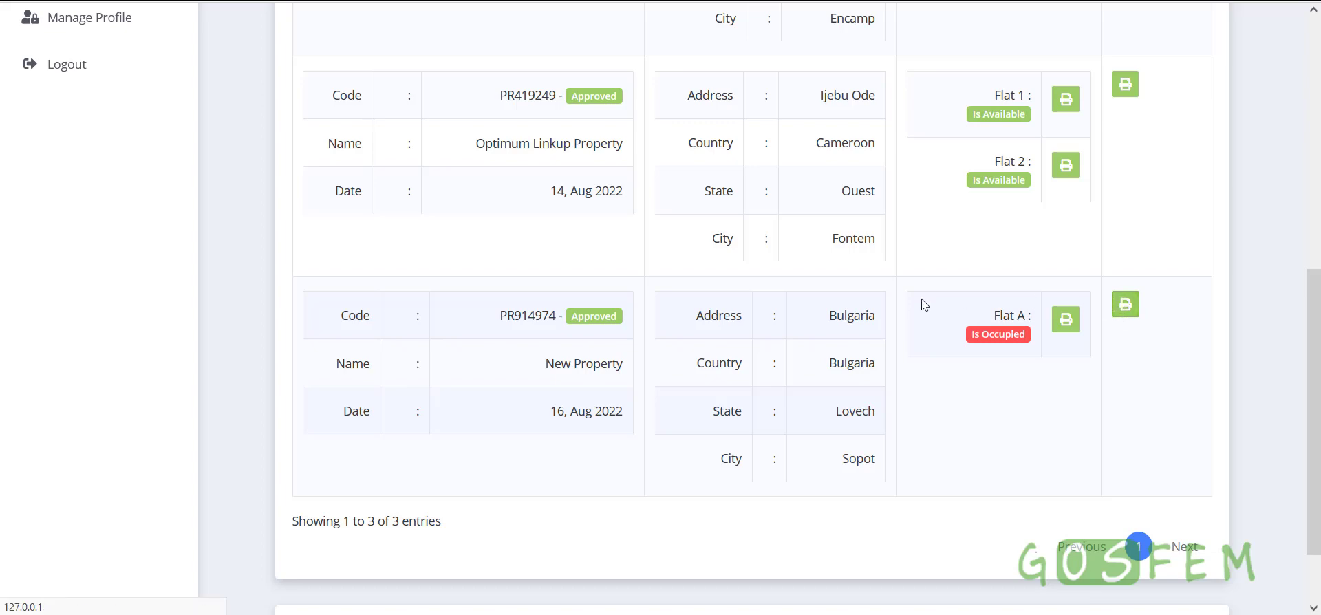
{"action": "scroll", "coordinate": [879, 313], "scroll_direction": "down", "scroll_amount": 6}
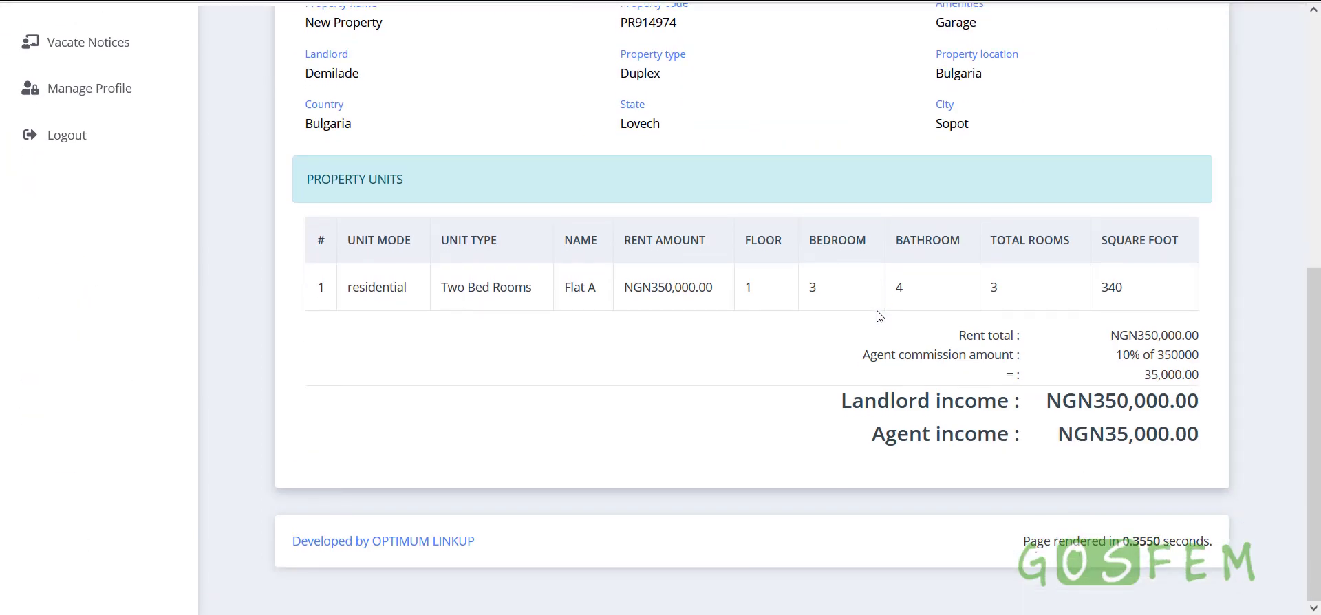
{"action": "scroll", "coordinate": [906, 327], "scroll_direction": "up", "scroll_amount": 5}
{"action": "scroll", "coordinate": [906, 321], "scroll_direction": "down", "scroll_amount": 4}
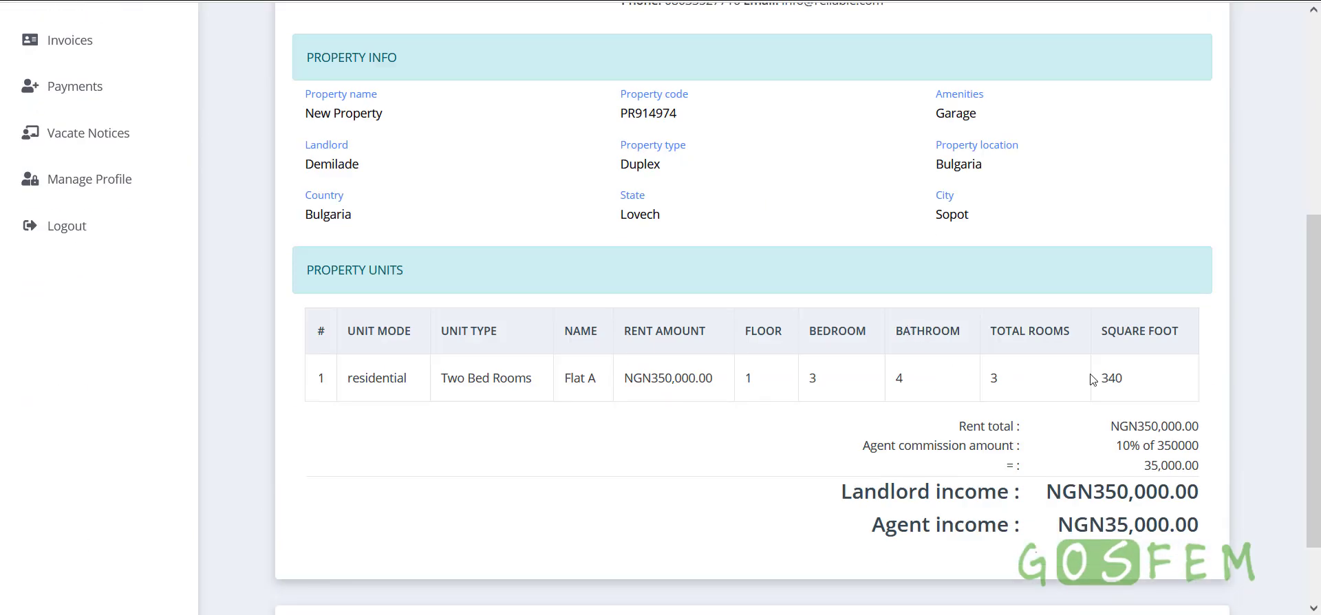
{"action": "scroll", "coordinate": [924, 389], "scroll_direction": "up", "scroll_amount": 5}
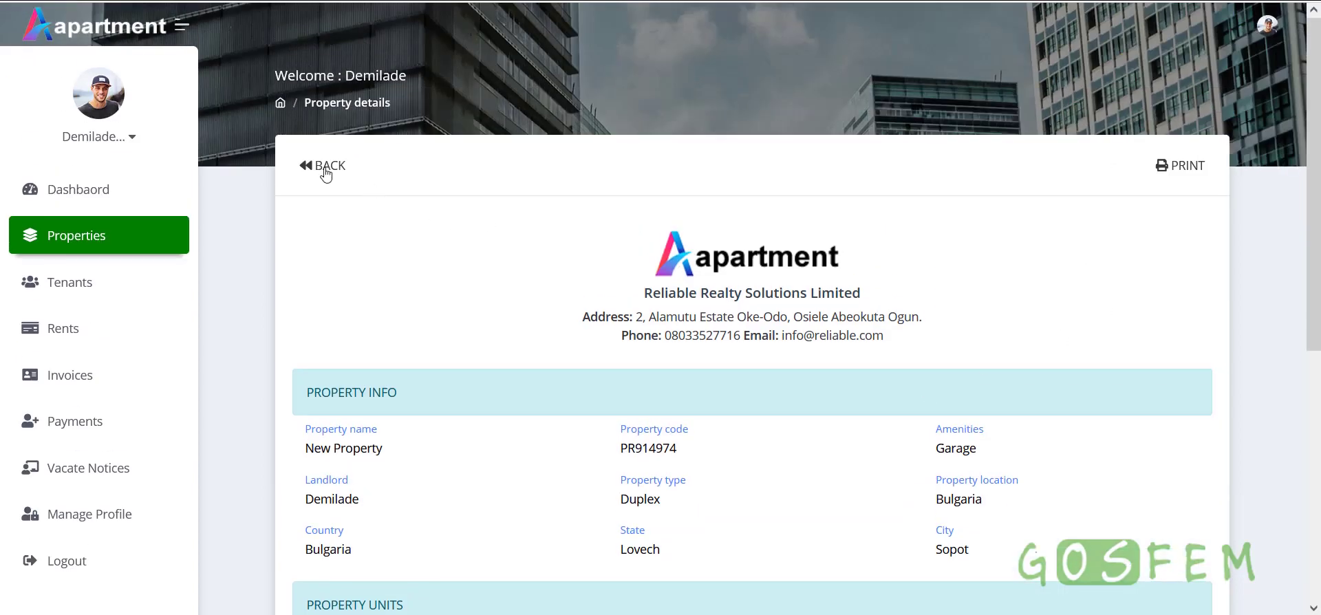
Return to the property list and look over its three approved properties
{"action": "left_click", "coordinate": [322, 166]}
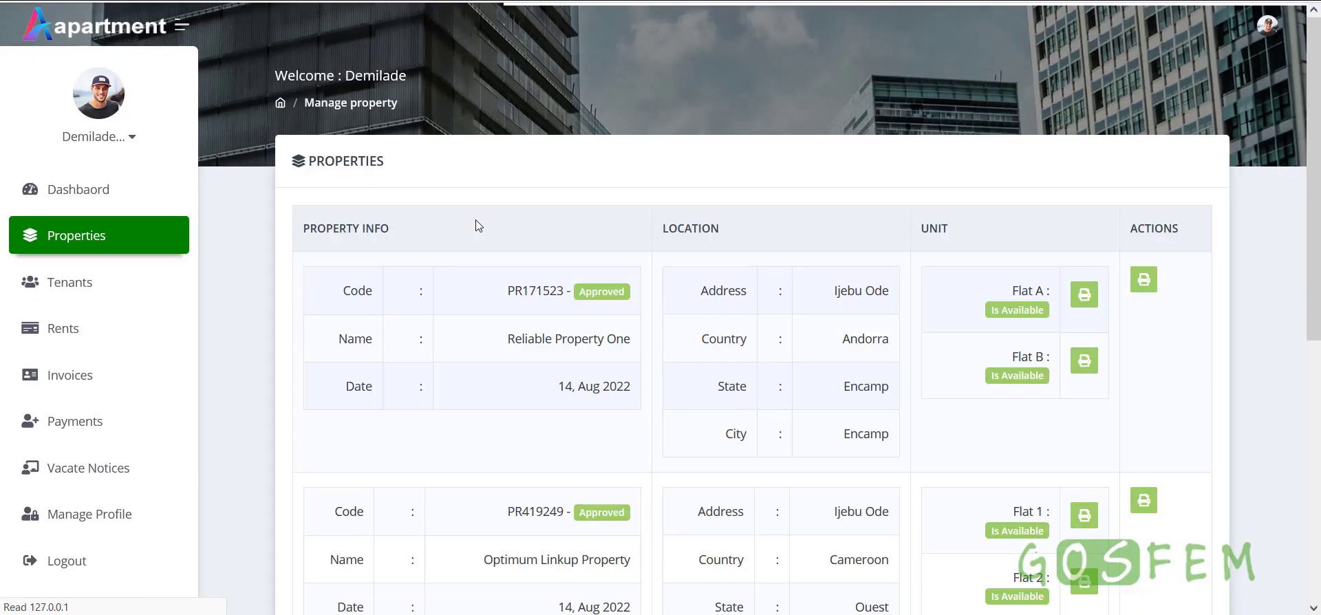
{"action": "scroll", "coordinate": [489, 365], "scroll_direction": "down", "scroll_amount": 4}
{"action": "scroll", "coordinate": [492, 370], "scroll_direction": "down", "scroll_amount": 5}
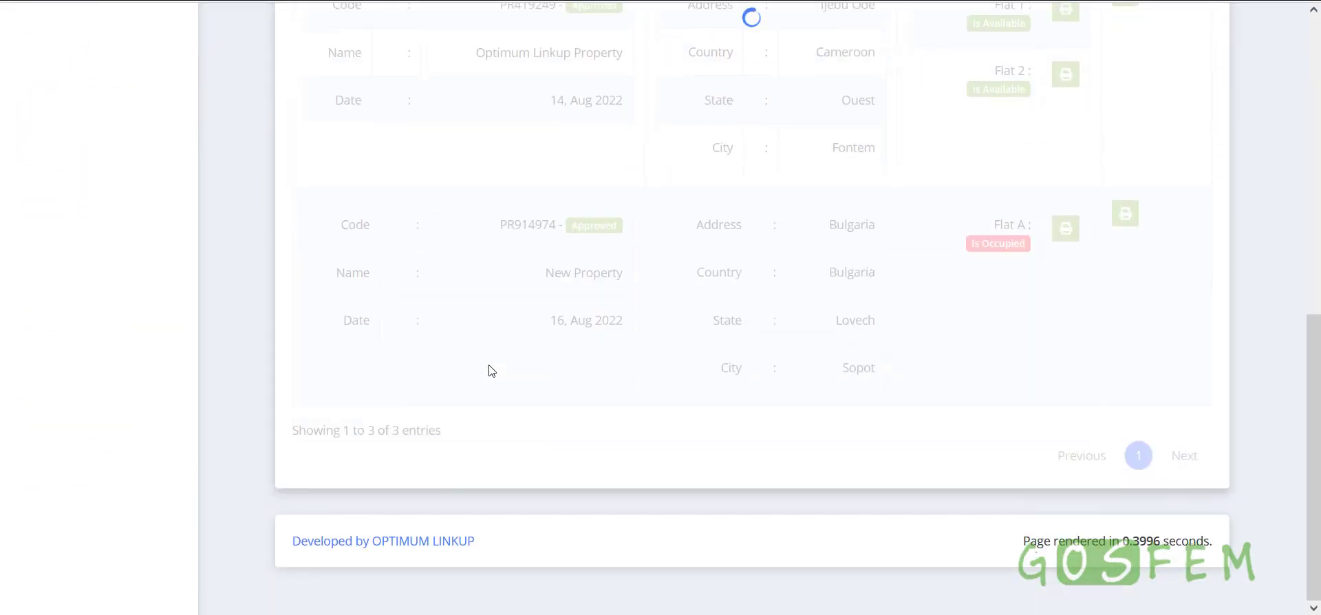
{"action": "scroll", "coordinate": [492, 371], "scroll_direction": "up", "scroll_amount": 4}
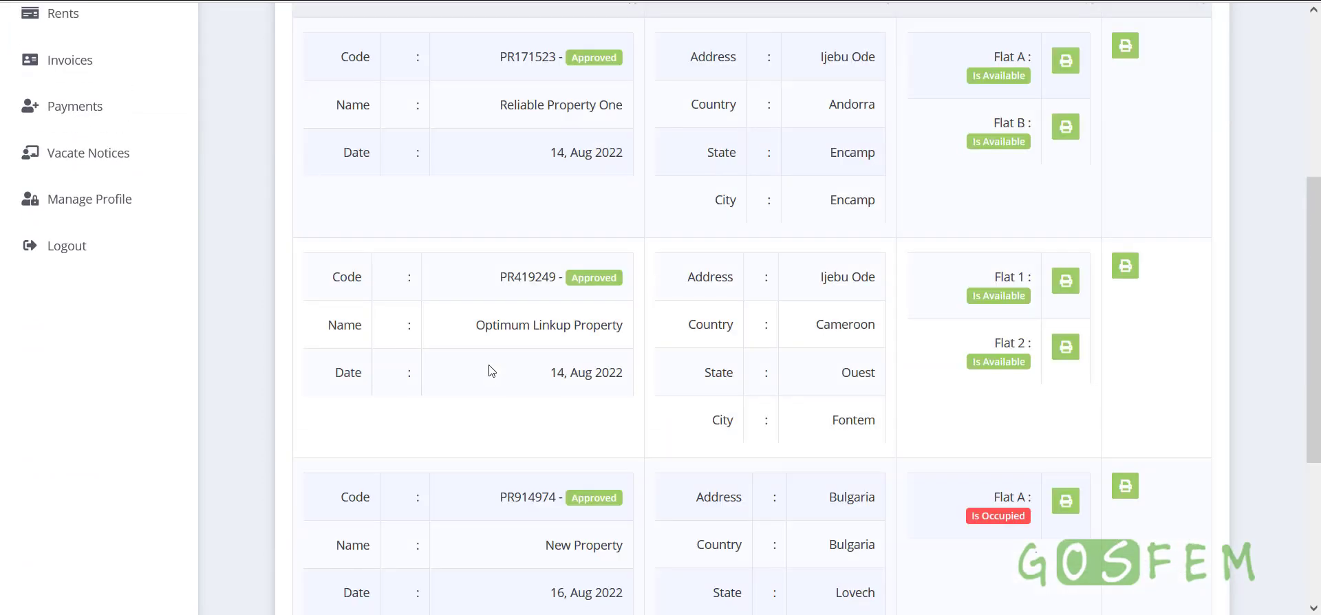
{"action": "scroll", "coordinate": [492, 370], "scroll_direction": "up", "scroll_amount": 4}
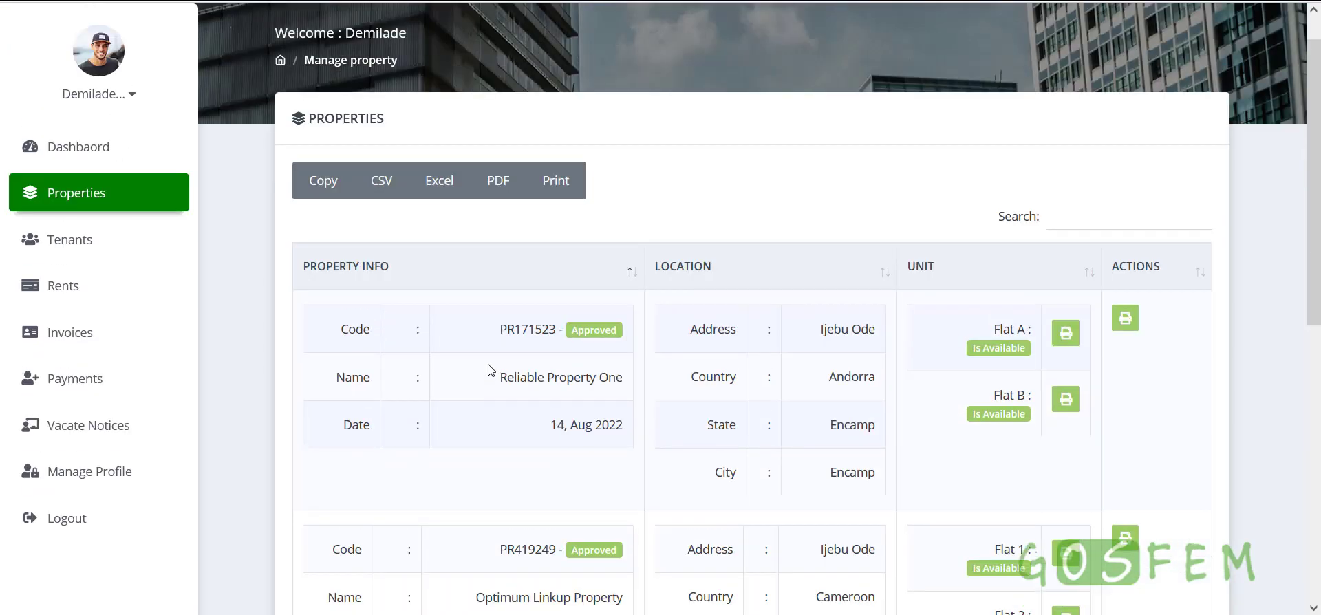
Browse the landlord's tenants, rents and invoices lists
{"action": "left_click", "coordinate": [169, 252]}
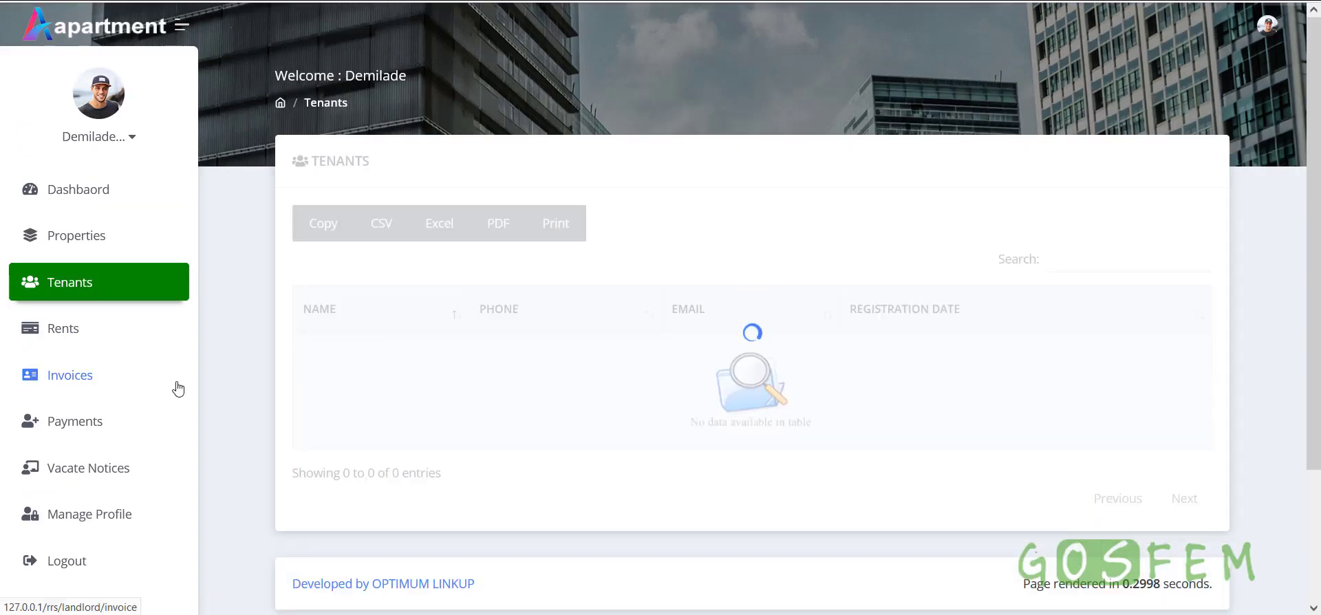
{"action": "left_click", "coordinate": [67, 340]}
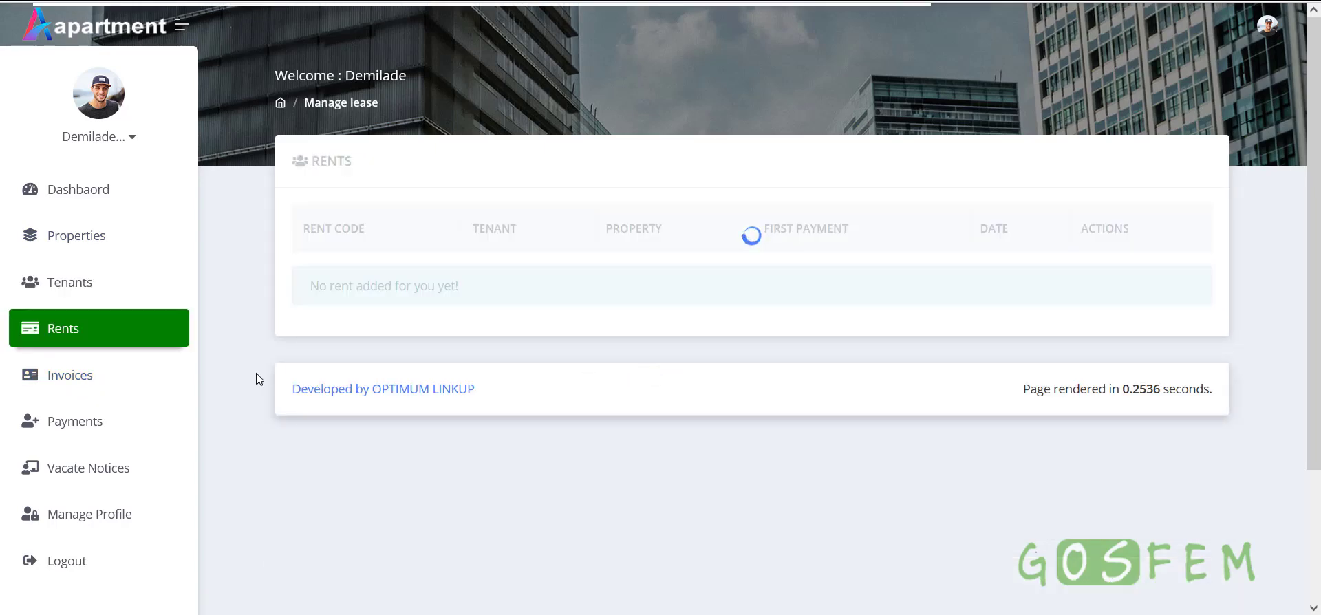
{"action": "left_click", "coordinate": [73, 381]}
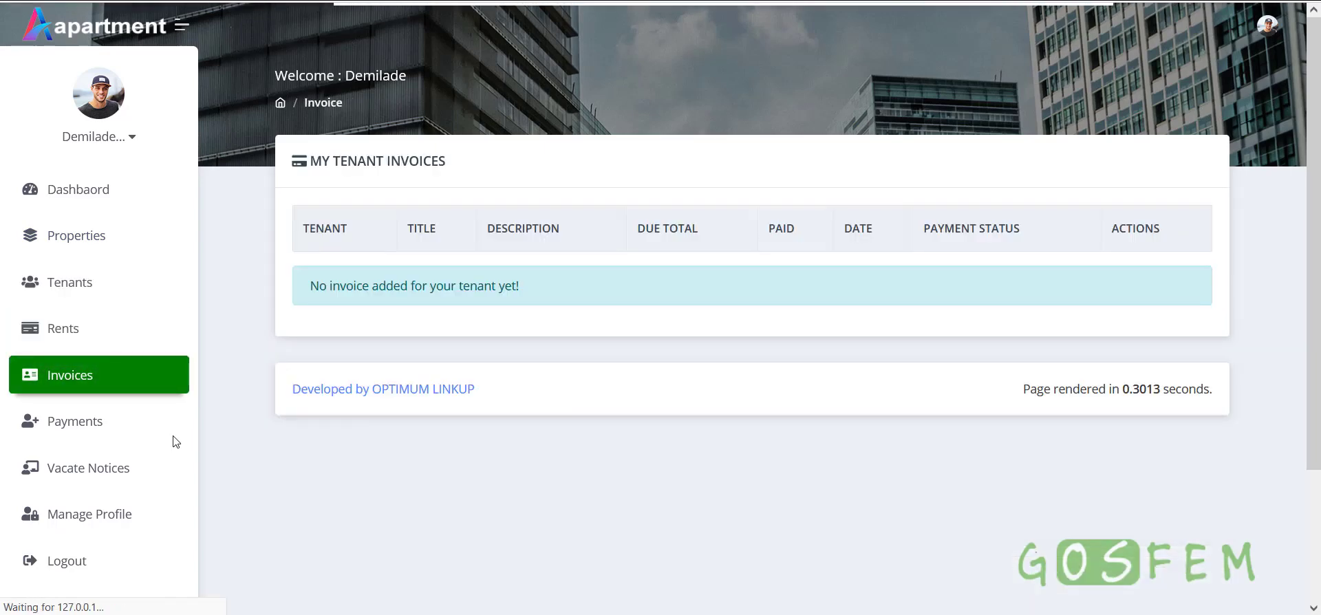
Open tenant payments history and highlight the NGN391,400.00 cash payment amount
{"action": "left_click", "coordinate": [88, 423]}
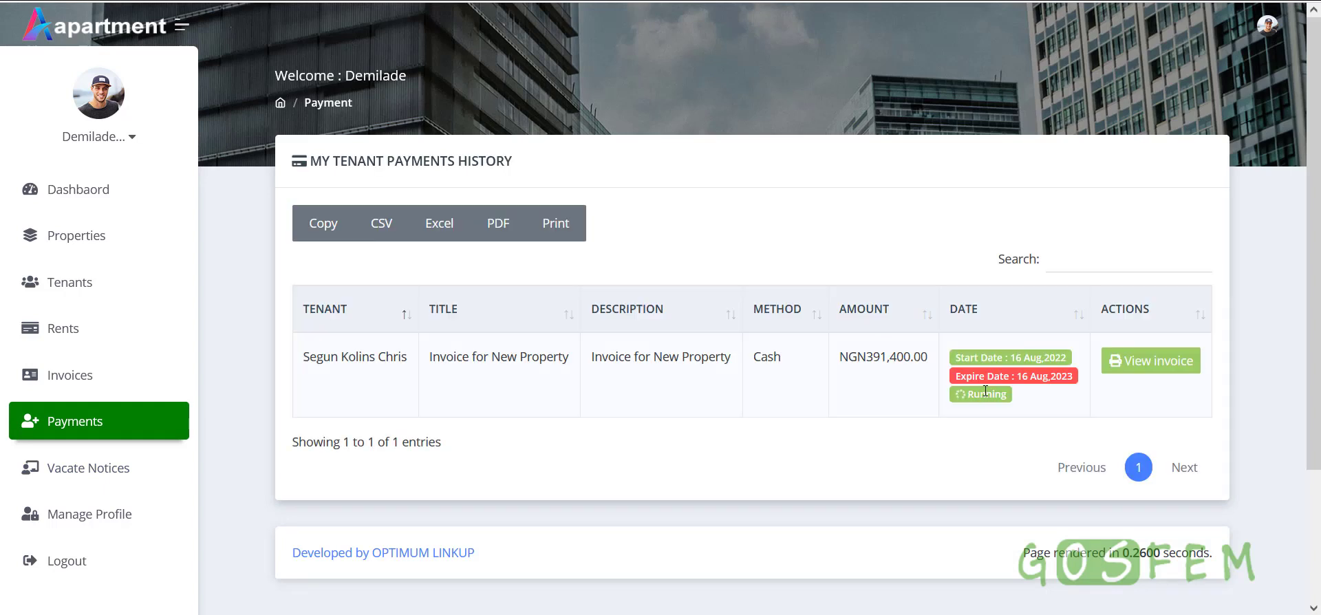
{"action": "left_click_drag", "start_coordinate": [841, 357], "coordinate": [929, 355]}
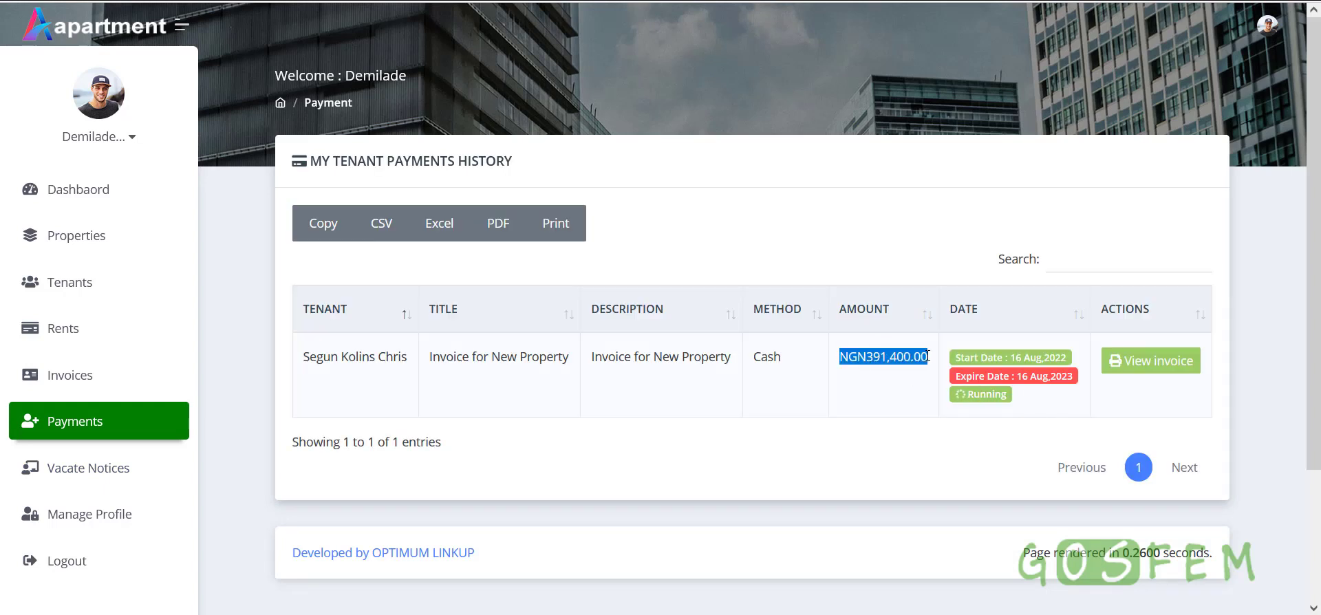
{"action": "left_click", "coordinate": [928, 356]}
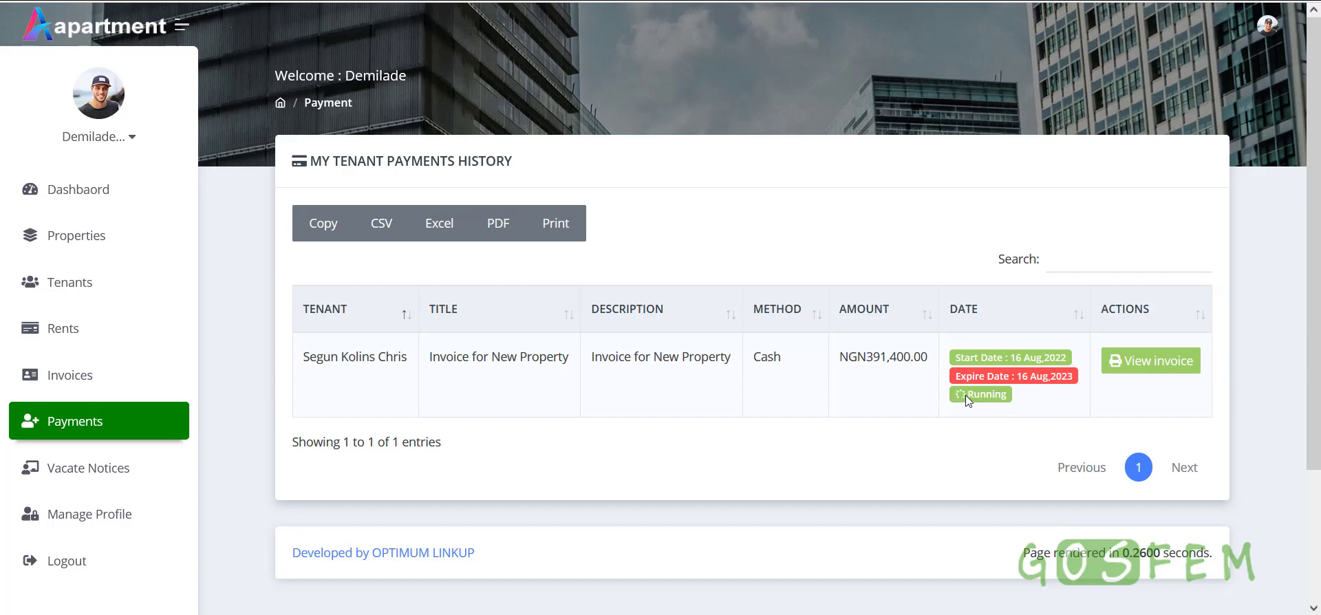
Check the cash payment's invoice, then open the empty Vacate Notices page
{"action": "left_click", "coordinate": [1101, 361]}
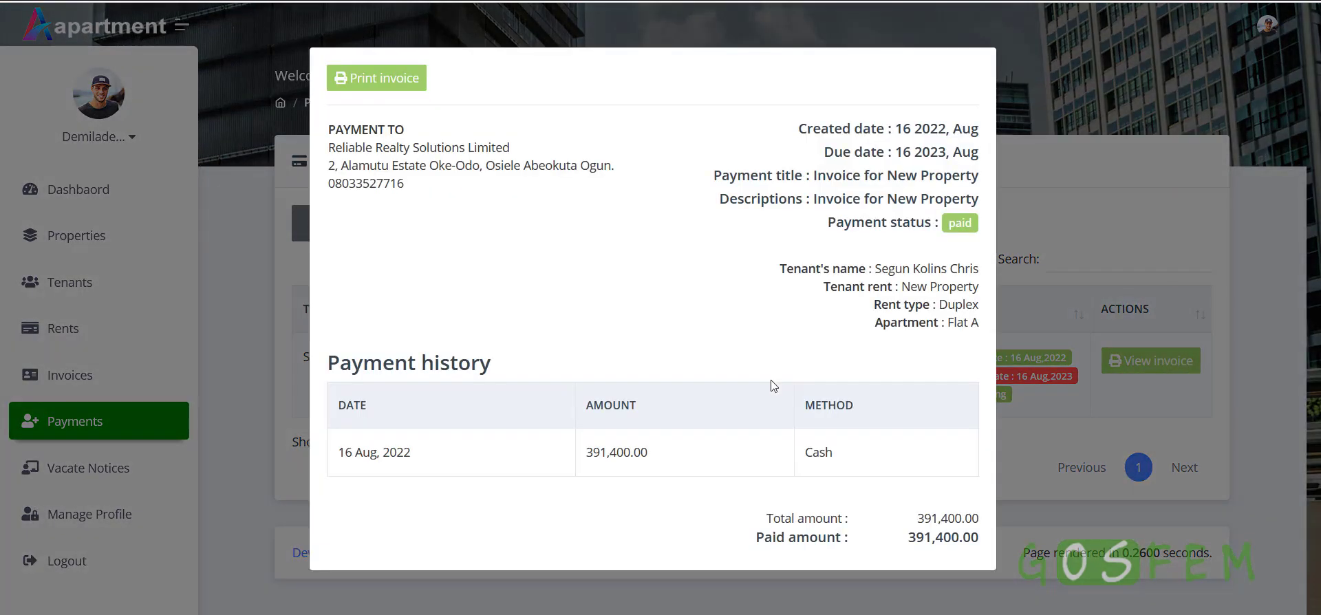
{"action": "left_click", "coordinate": [1017, 519]}
{"action": "scroll", "coordinate": [240, 484], "scroll_direction": "down", "scroll_amount": 3}
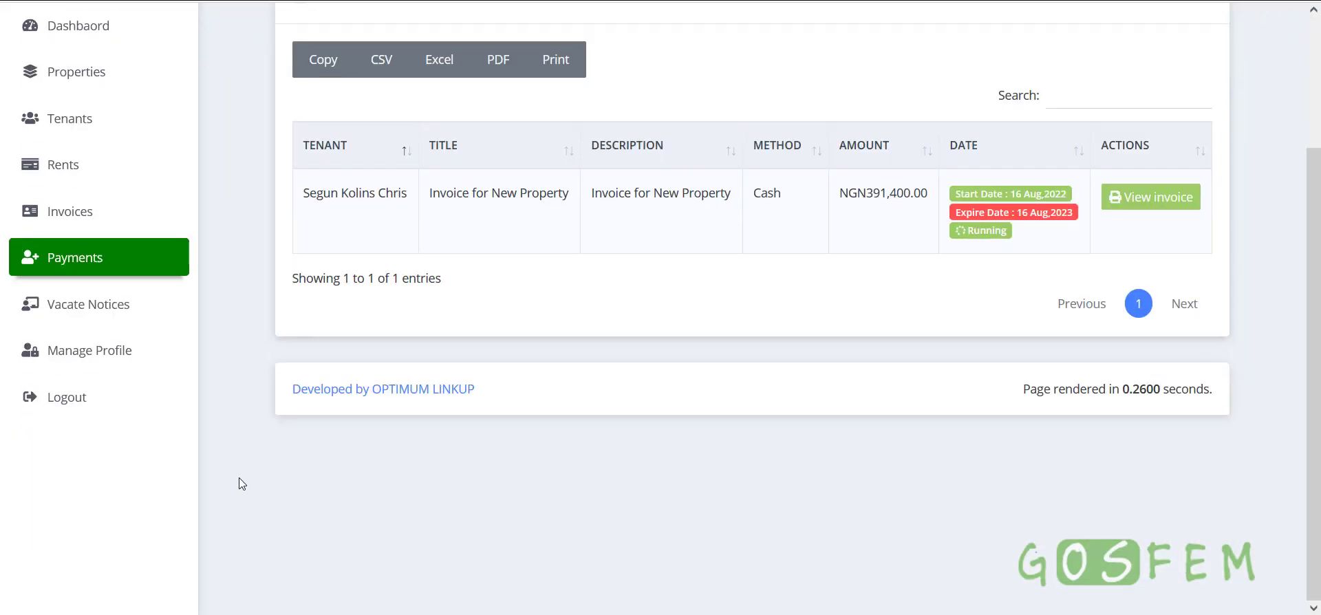
{"action": "left_click", "coordinate": [97, 311]}
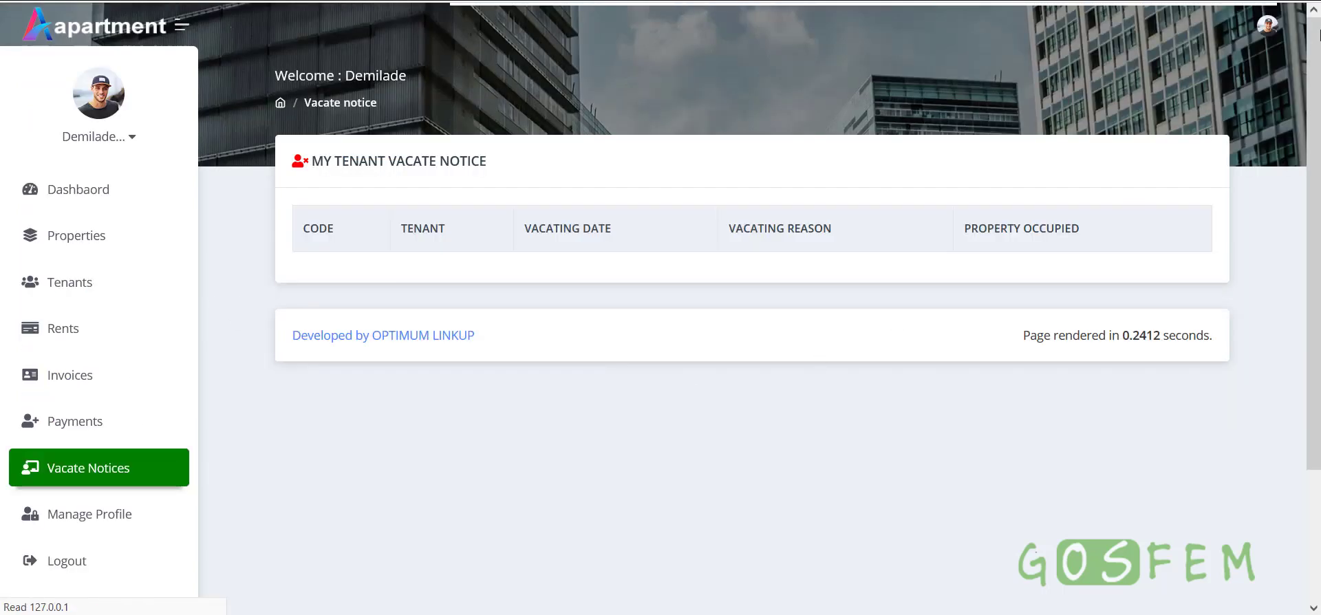
{"action": "left_click", "coordinate": [1265, 31]}
Log out as landlord and sign in with the saved tenant email and password, declining to save the login
{"action": "left_click", "coordinate": [1153, 180]}
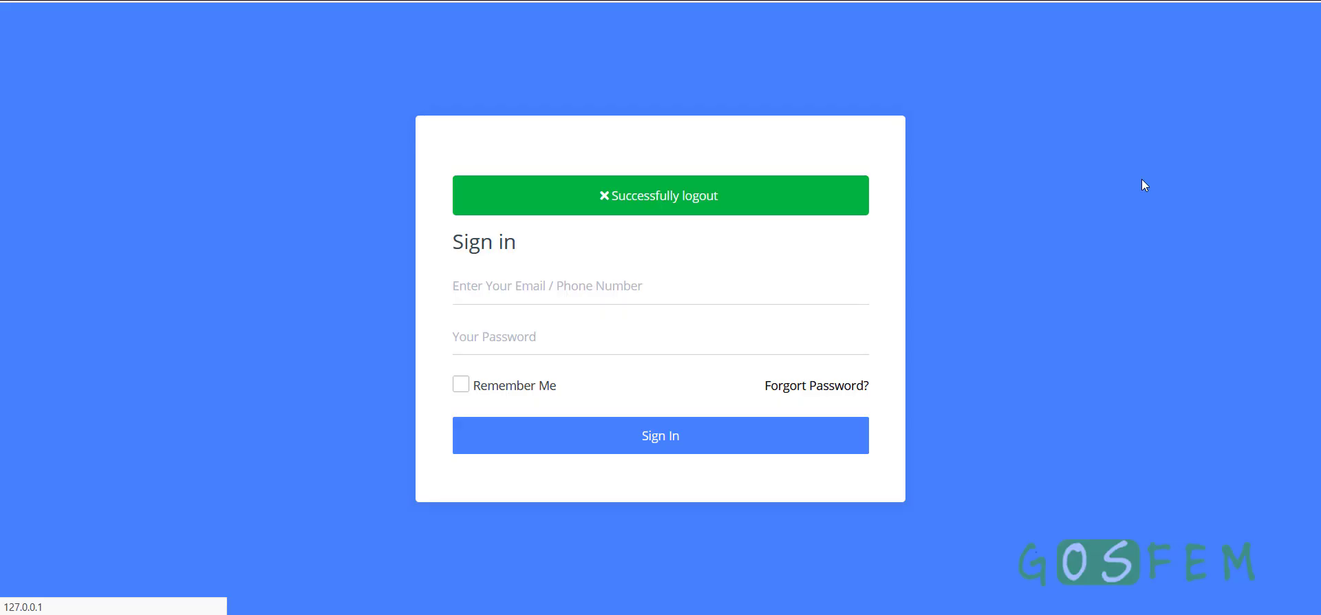
{"action": "left_click", "coordinate": [574, 300]}
{"action": "type", "text": "su"}
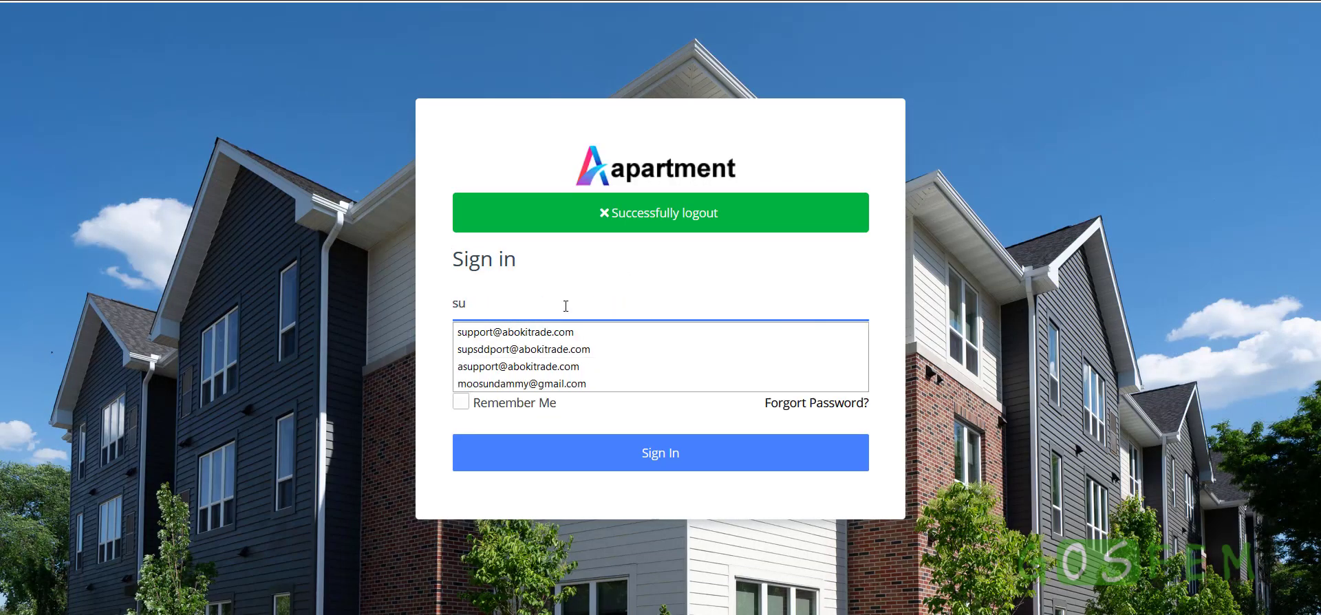
{"action": "left_click", "coordinate": [543, 332]}
{"action": "left_click", "coordinate": [541, 336]}
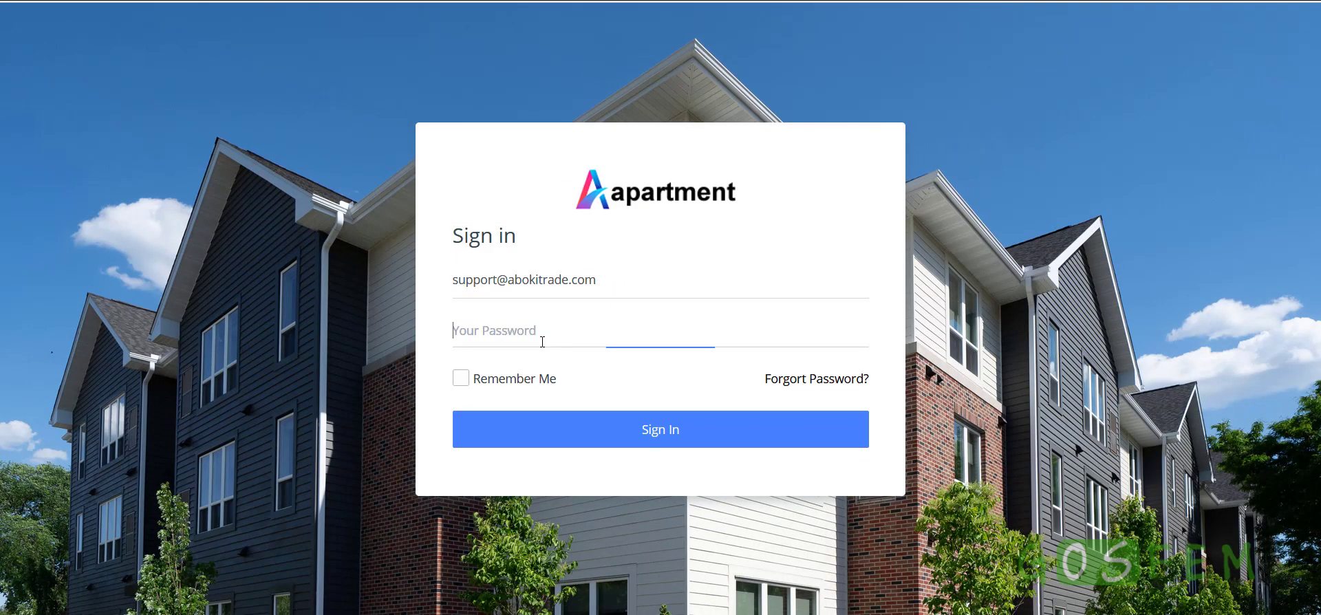
{"action": "type", "text": "a•••"}
{"action": "key", "text": "Return"}
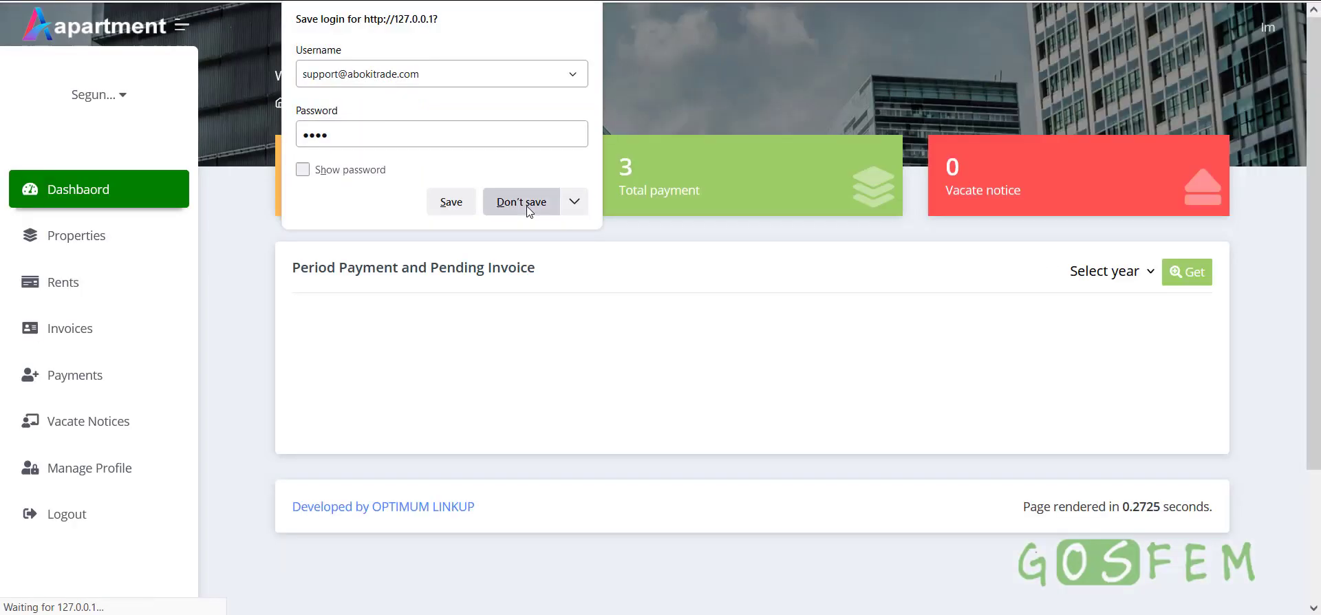
{"action": "left_click", "coordinate": [521, 203]}
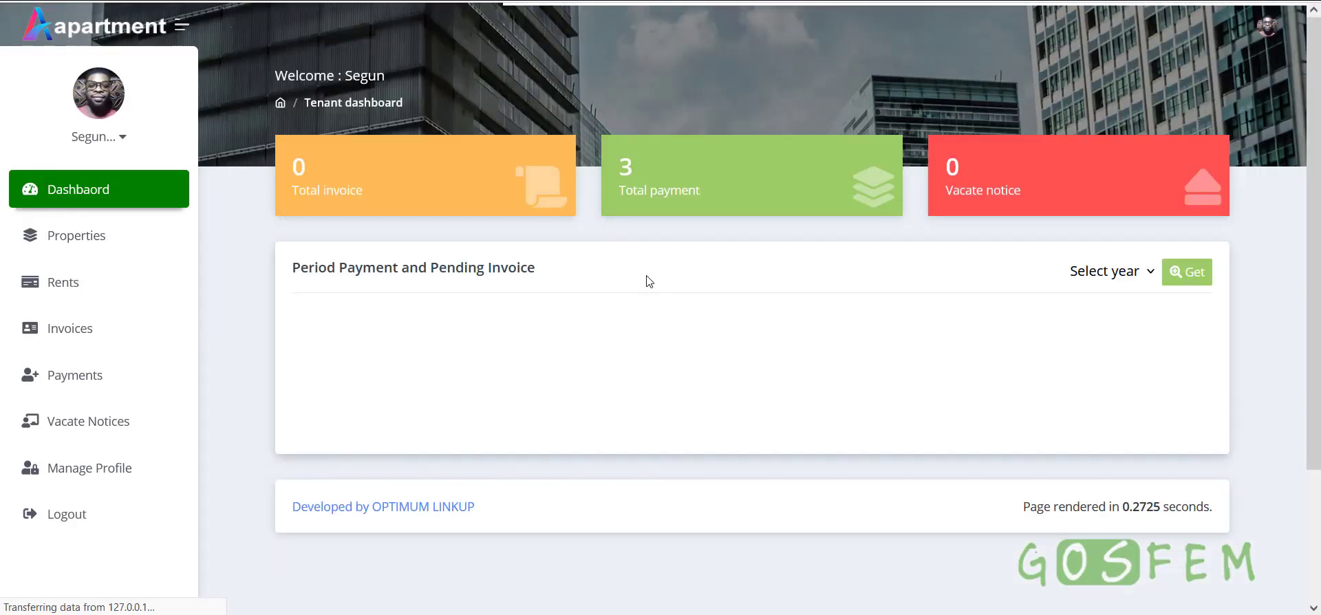
Highlight the dashboard's Total invoice, Total payment and Vacate notice totals
{"action": "scroll", "coordinate": [954, 419], "scroll_direction": "down", "scroll_amount": 5}
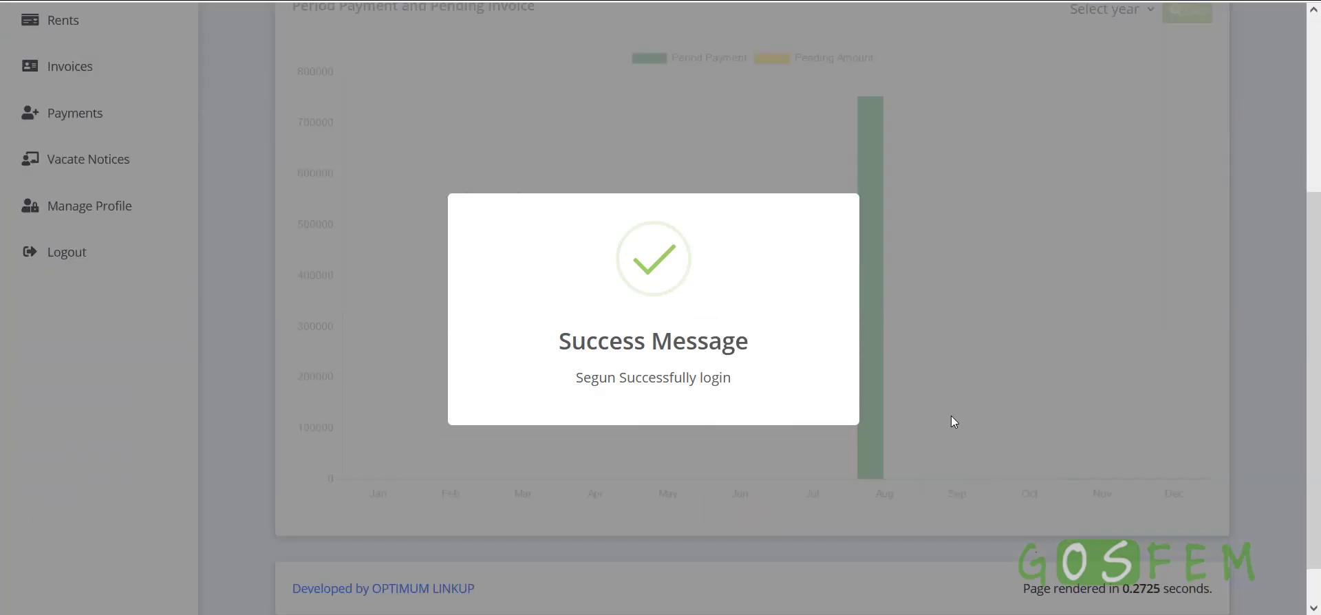
{"action": "scroll", "coordinate": [946, 407], "scroll_direction": "up", "scroll_amount": 5}
{"action": "left_click_drag", "start_coordinate": [287, 197], "coordinate": [386, 197]}
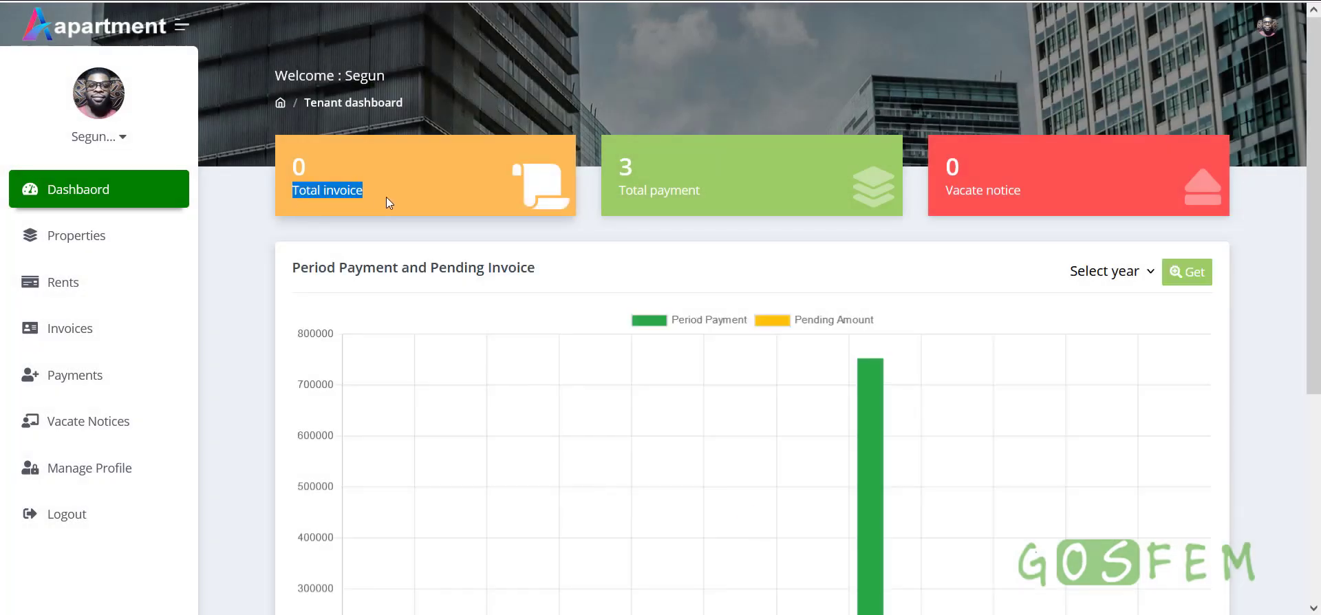
{"action": "left_click_drag", "start_coordinate": [616, 197], "coordinate": [721, 196]}
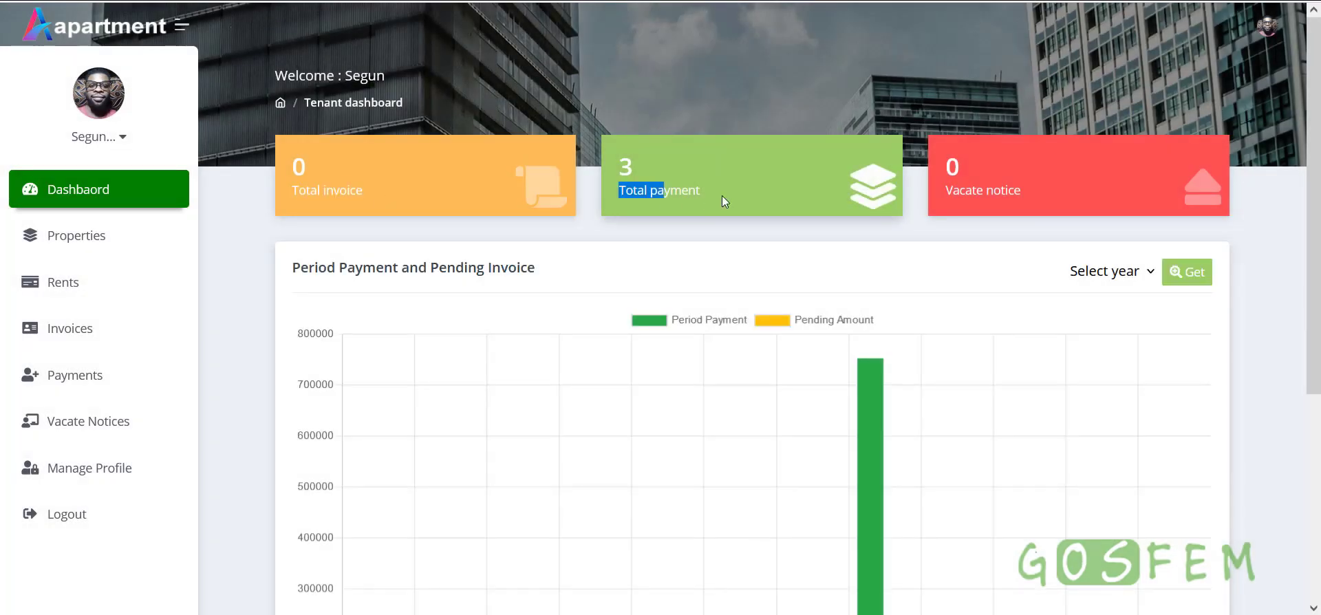
{"action": "left_click_drag", "start_coordinate": [1071, 183], "coordinate": [931, 182]}
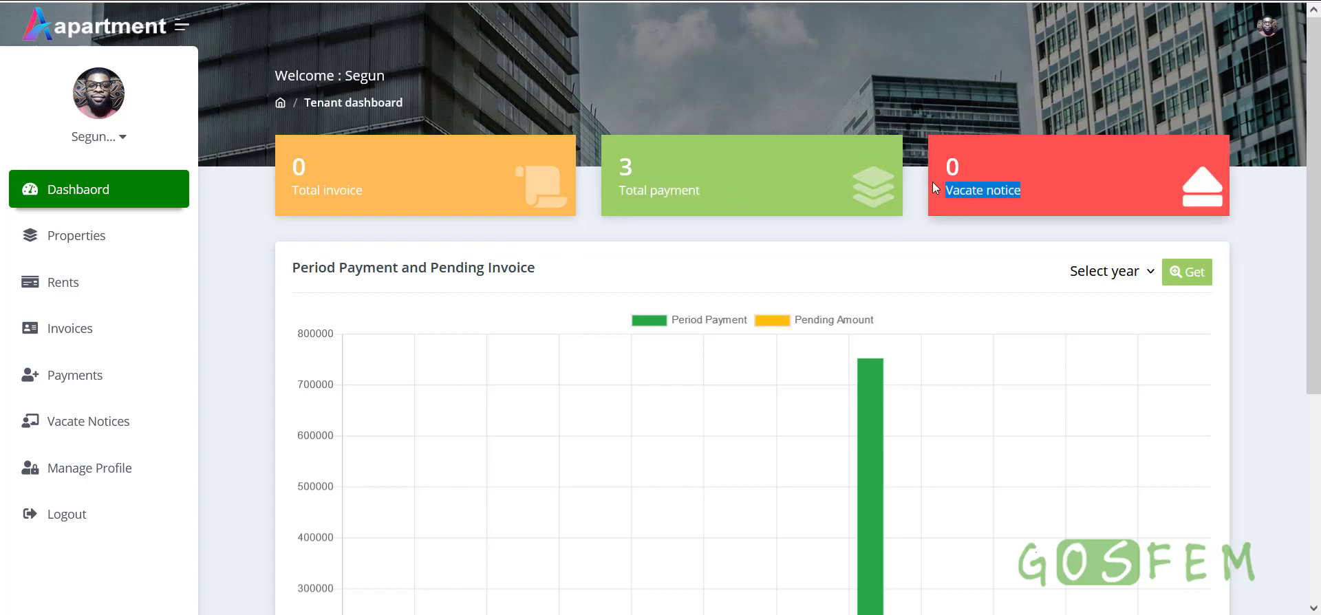
{"action": "left_click", "coordinate": [1080, 188]}
Look over the August payment chart, then open the tenant's Rents list
{"action": "scroll", "coordinate": [1080, 191], "scroll_direction": "down", "scroll_amount": 3}
{"action": "mouse_move", "coordinate": [878, 381]}
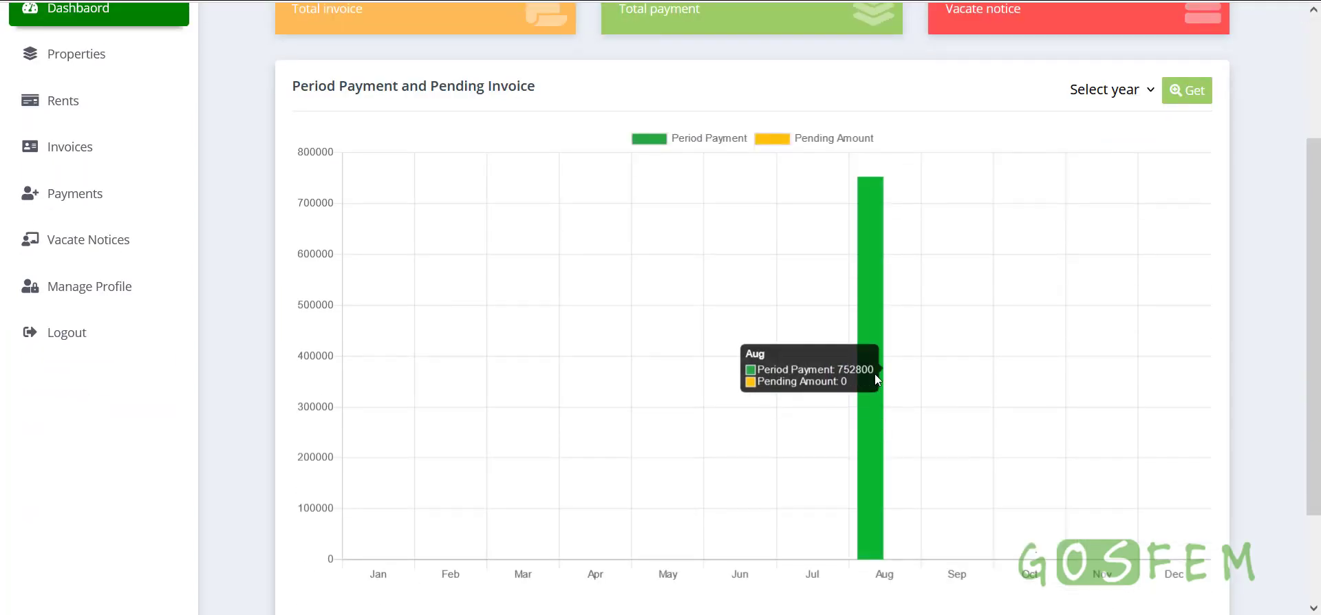
{"action": "scroll", "coordinate": [864, 303], "scroll_direction": "up", "scroll_amount": 1}
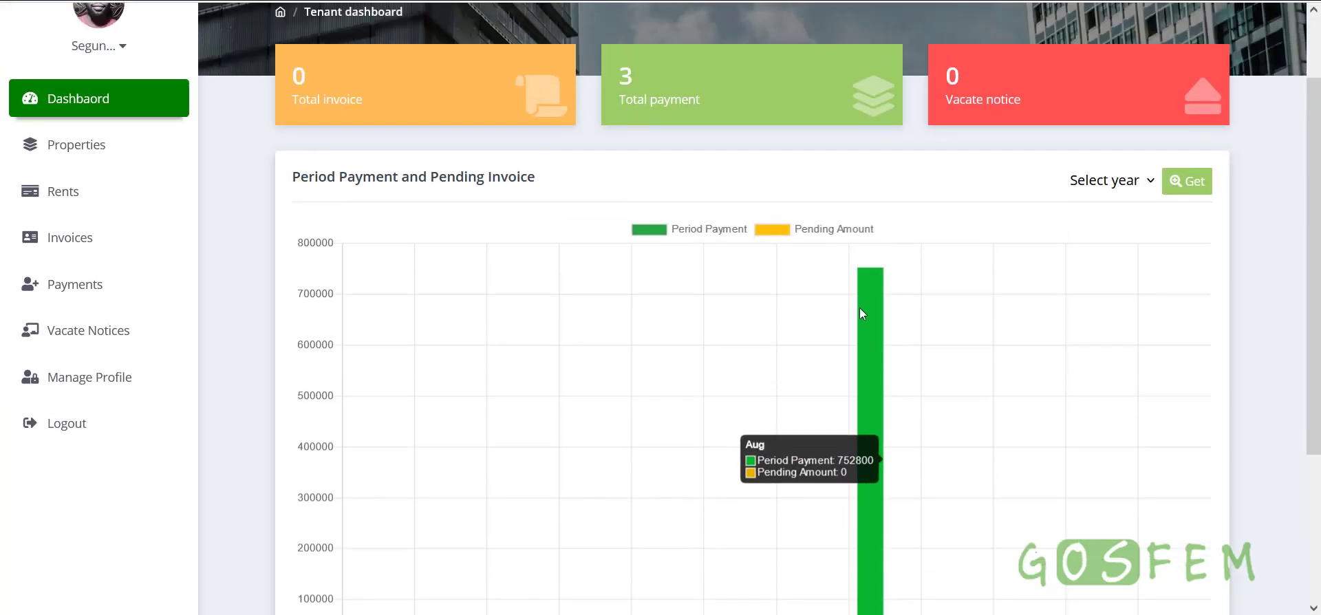
{"action": "left_click", "coordinate": [95, 206]}
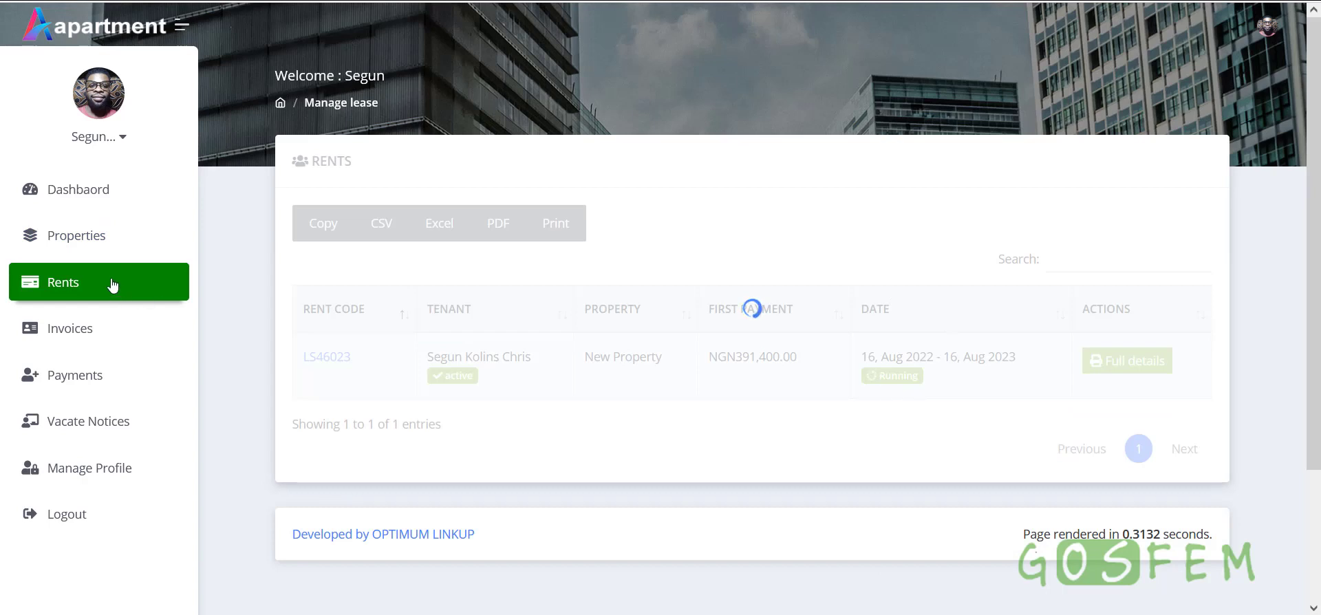
Open the tenant's properties list and highlight the property name New Property
{"action": "left_click", "coordinate": [76, 235]}
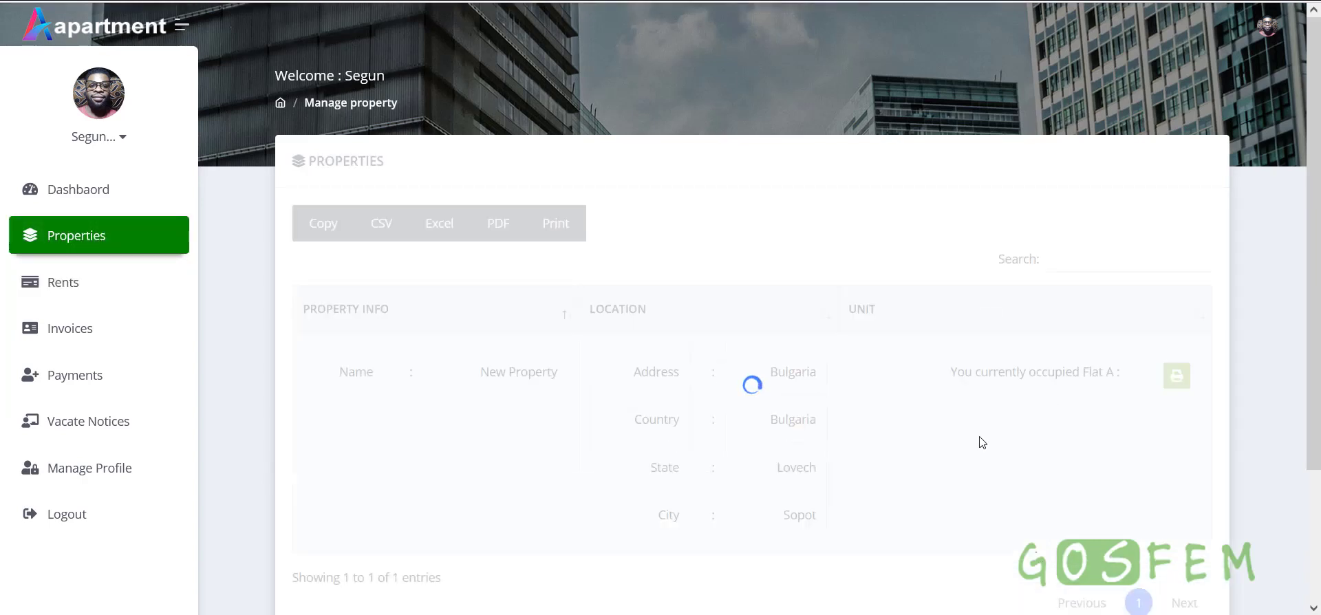
{"action": "scroll", "coordinate": [978, 388], "scroll_direction": "down", "scroll_amount": 1}
{"action": "scroll", "coordinate": [978, 388], "scroll_direction": "down", "scroll_amount": 1}
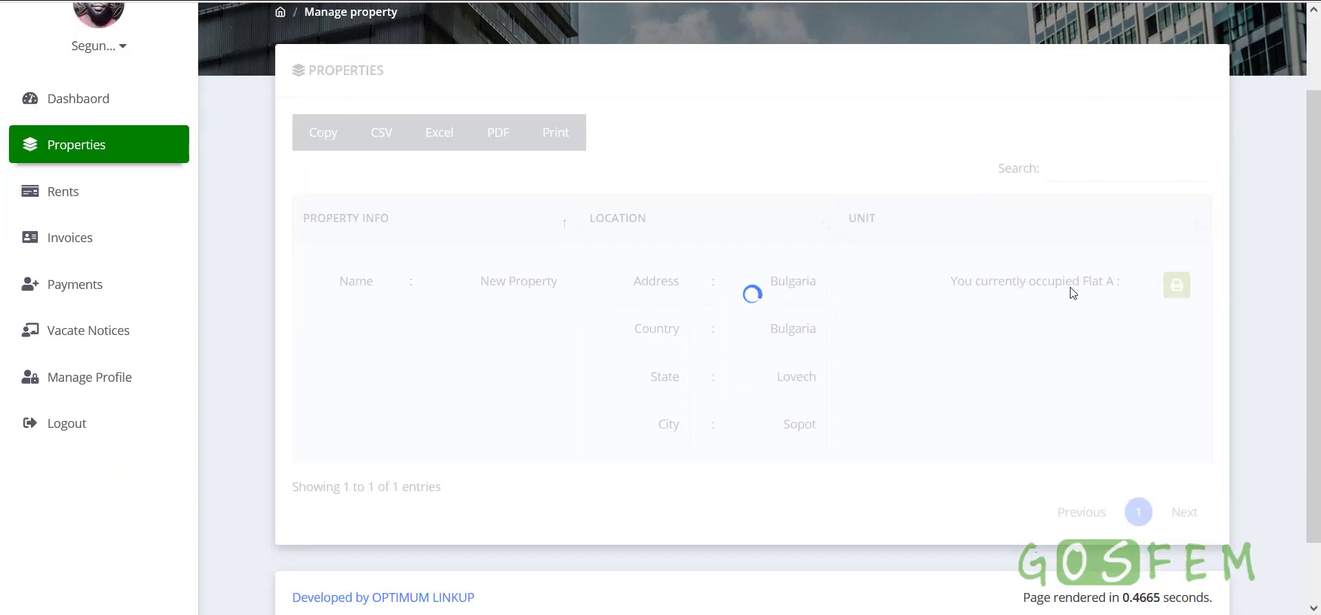
{"action": "left_click_drag", "start_coordinate": [466, 284], "coordinate": [554, 280]}
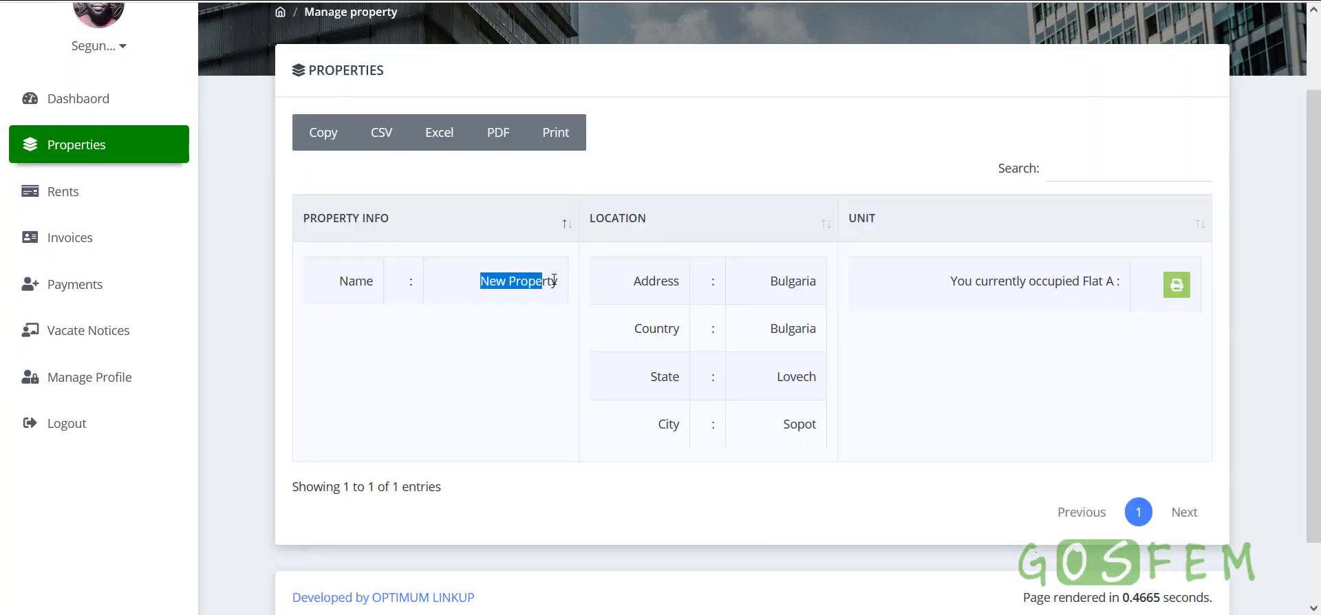
Review Flat A's unit details, including the NGN385,000.00 rent total and extra charges
{"action": "left_click", "coordinate": [1179, 295]}
{"action": "scroll", "coordinate": [893, 454], "scroll_direction": "down", "scroll_amount": 5}
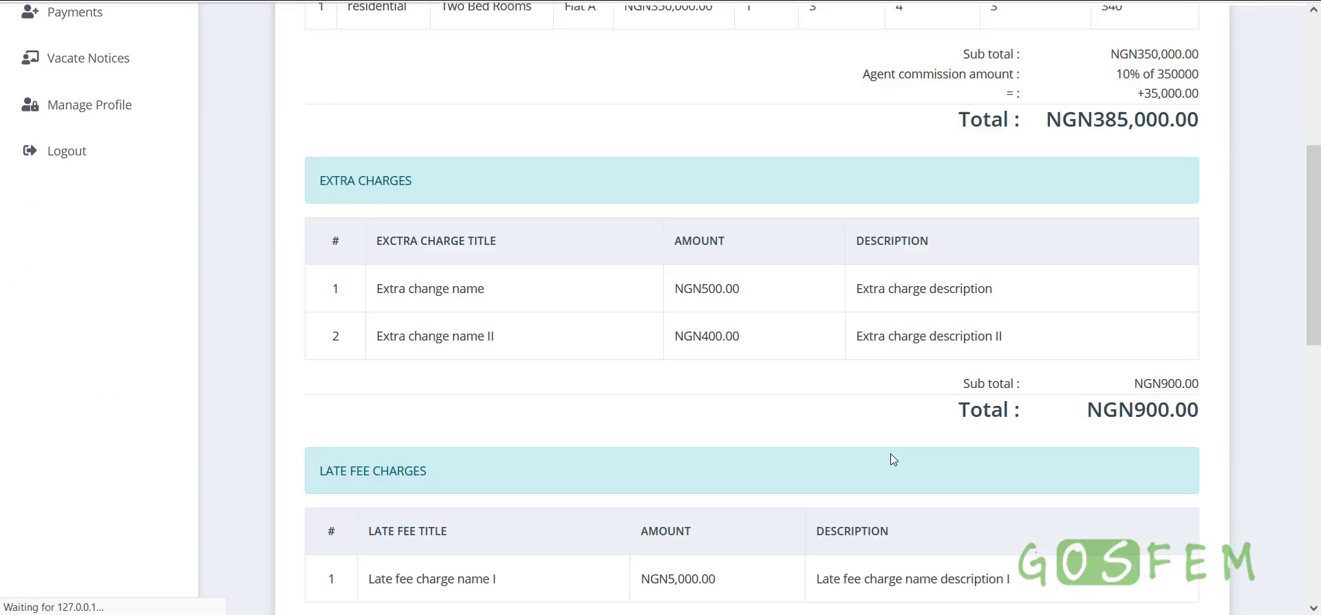
{"action": "scroll", "coordinate": [890, 454], "scroll_direction": "down", "scroll_amount": 10}
{"action": "scroll", "coordinate": [890, 455], "scroll_direction": "up", "scroll_amount": 5}
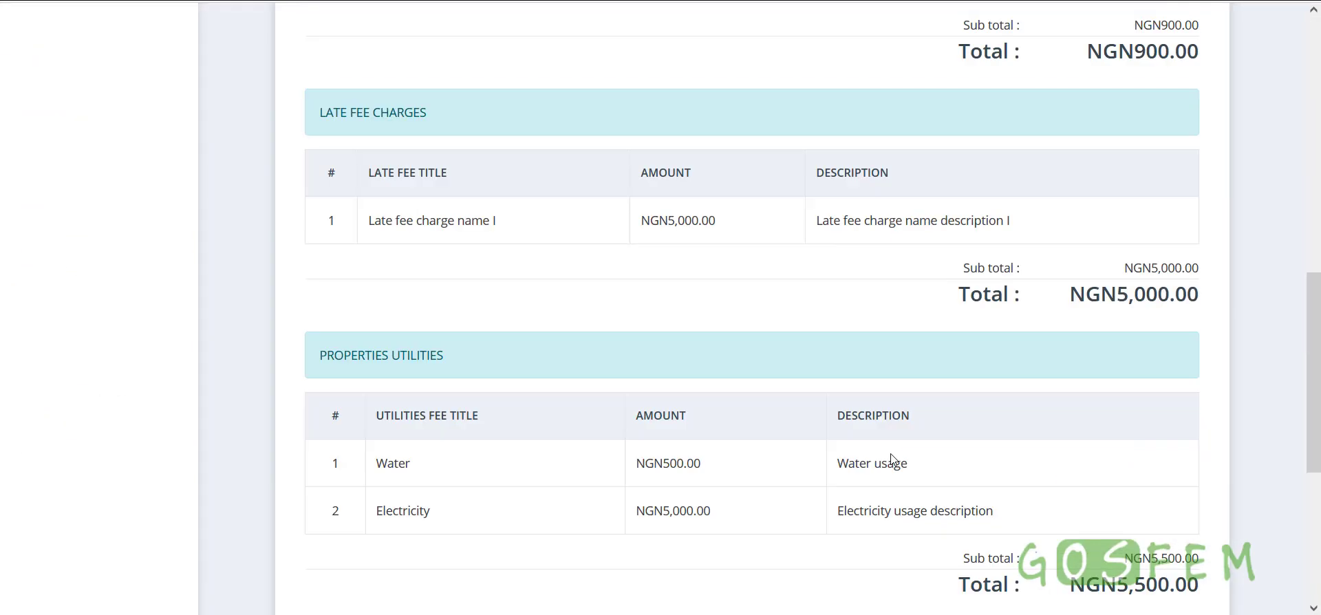
{"action": "scroll", "coordinate": [890, 456], "scroll_direction": "up", "scroll_amount": 15}
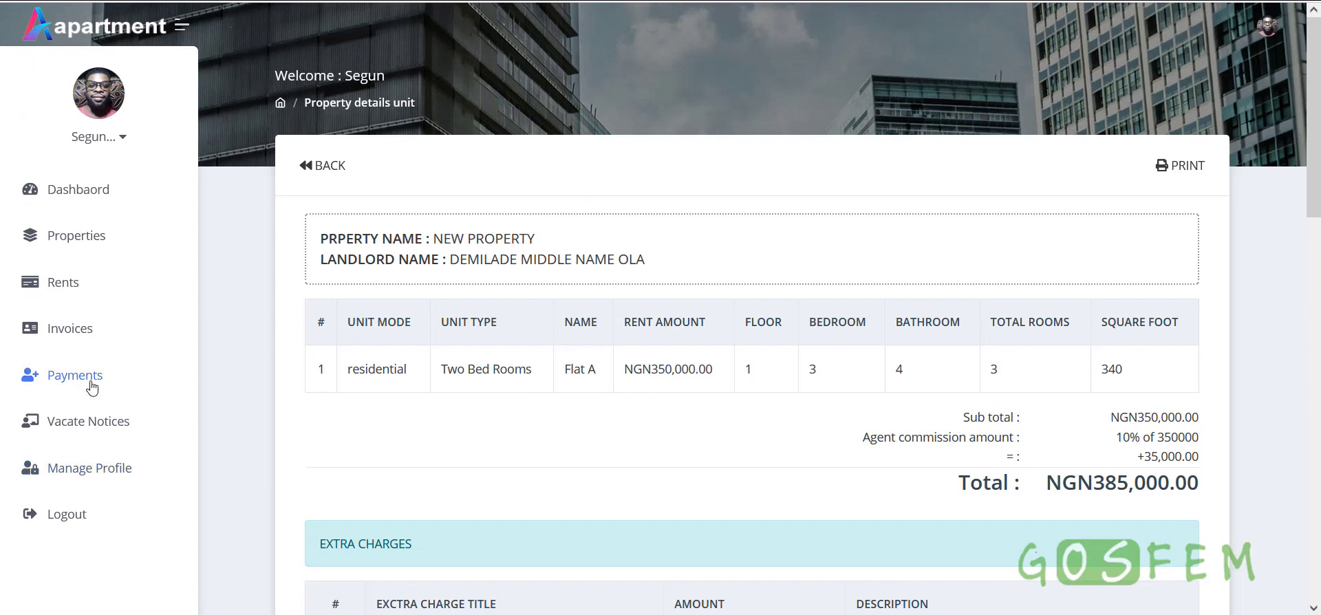
{"action": "left_click", "coordinate": [82, 331]}
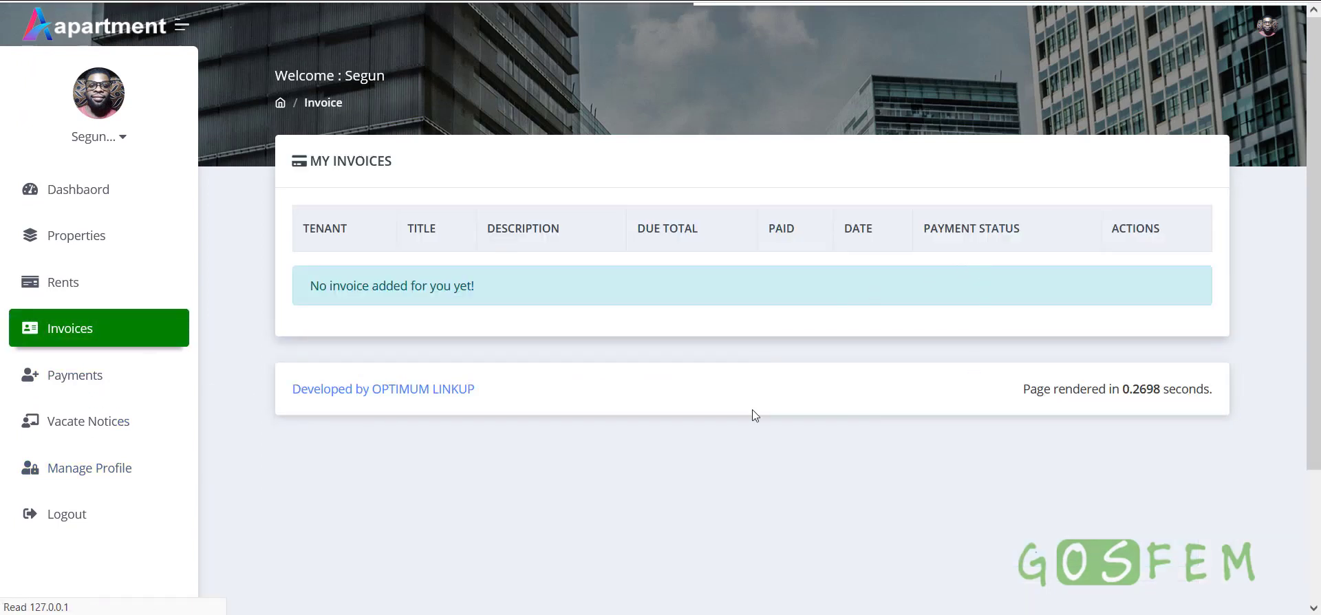
Review the tenant's three payments and the card payments' invoice
{"action": "left_click", "coordinate": [68, 379]}
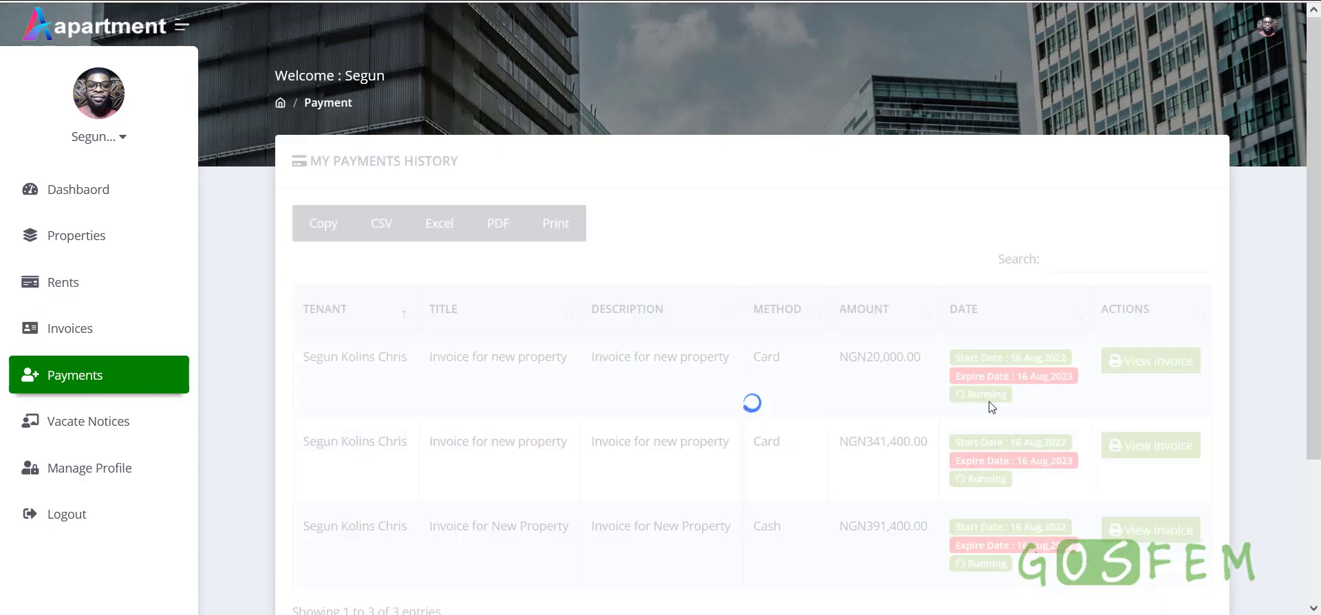
{"action": "scroll", "coordinate": [987, 408], "scroll_direction": "down", "scroll_amount": 1}
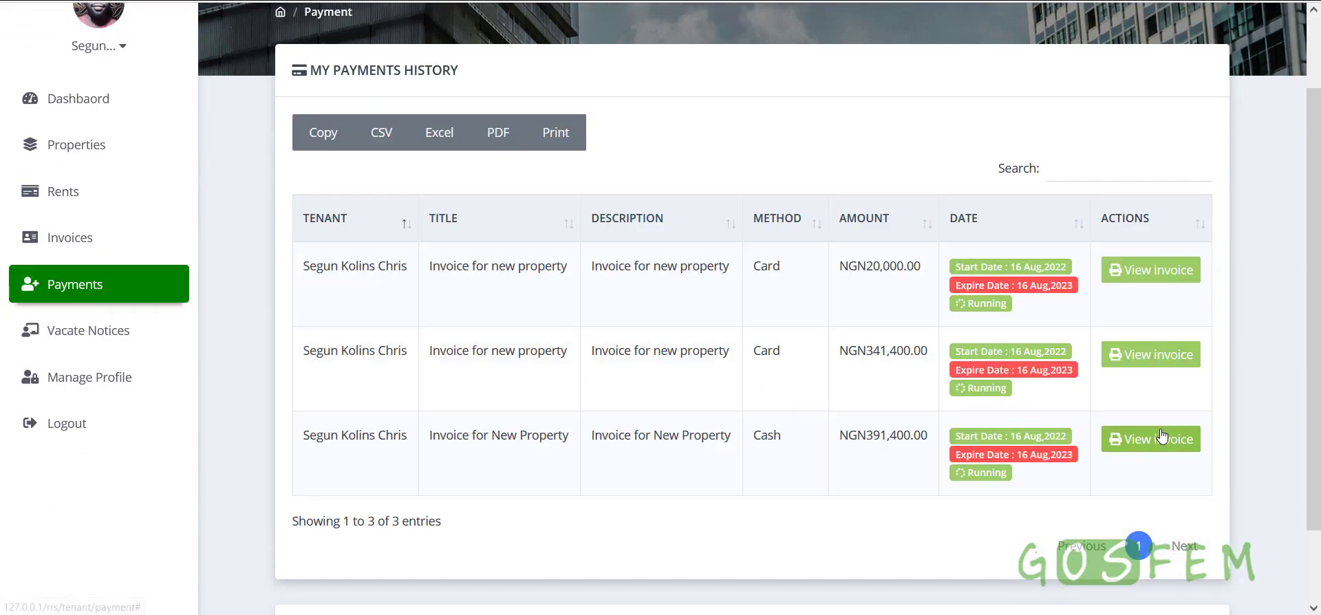
{"action": "left_click", "coordinate": [1165, 359]}
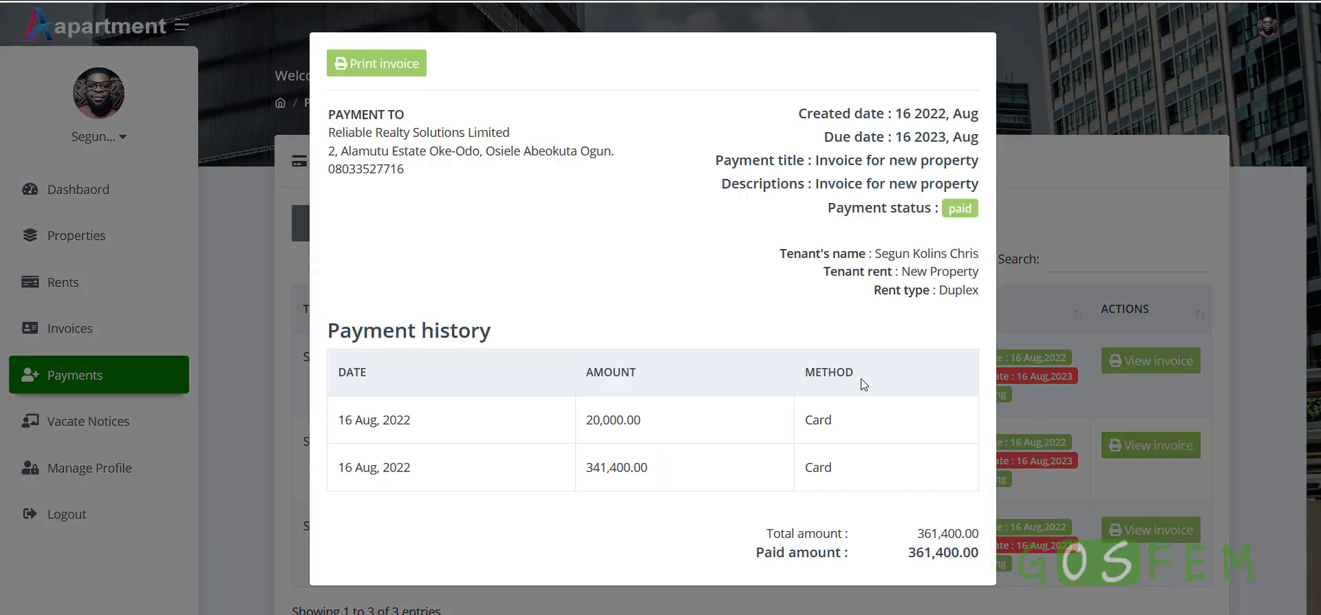
{"action": "left_click", "coordinate": [1068, 274]}
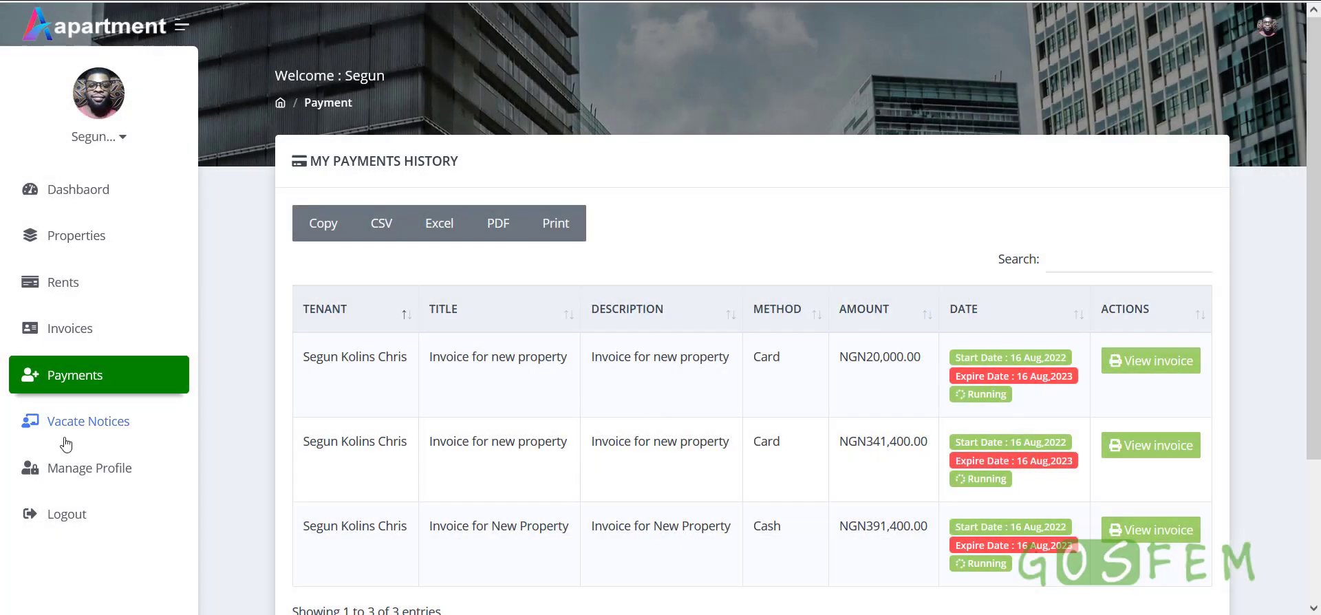
Check the tenant's vacate notices, then log out of the tenant account
{"action": "left_click", "coordinate": [78, 431]}
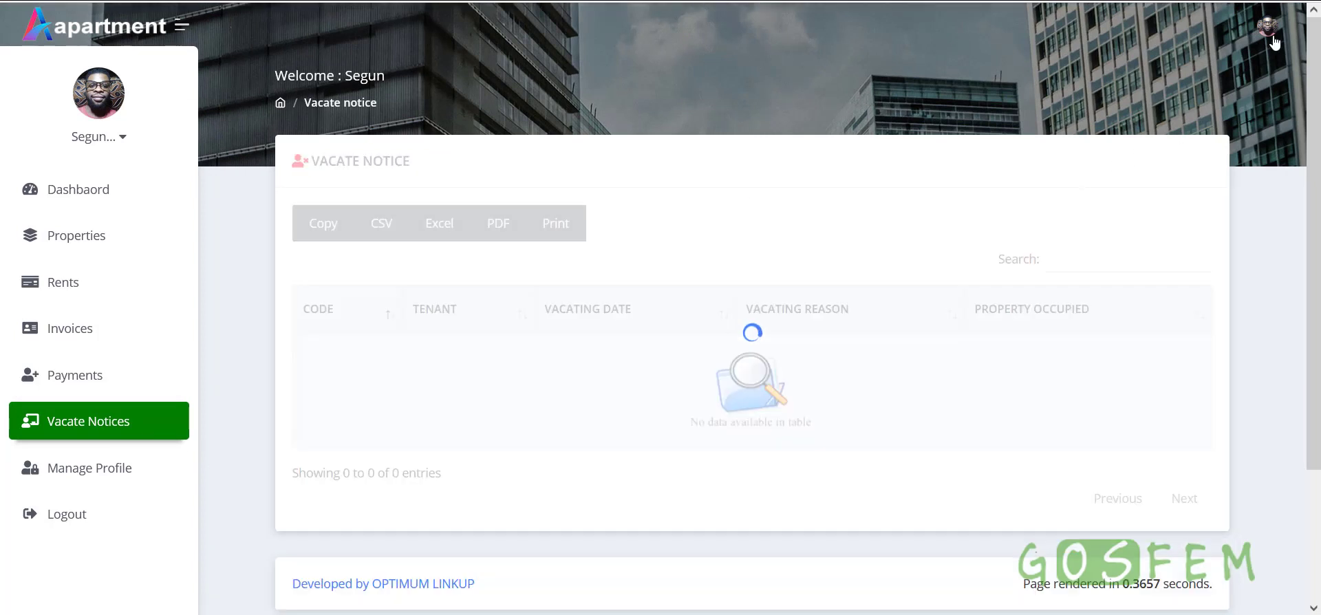
{"action": "left_click", "coordinate": [1269, 27]}
{"action": "left_click", "coordinate": [1160, 172]}
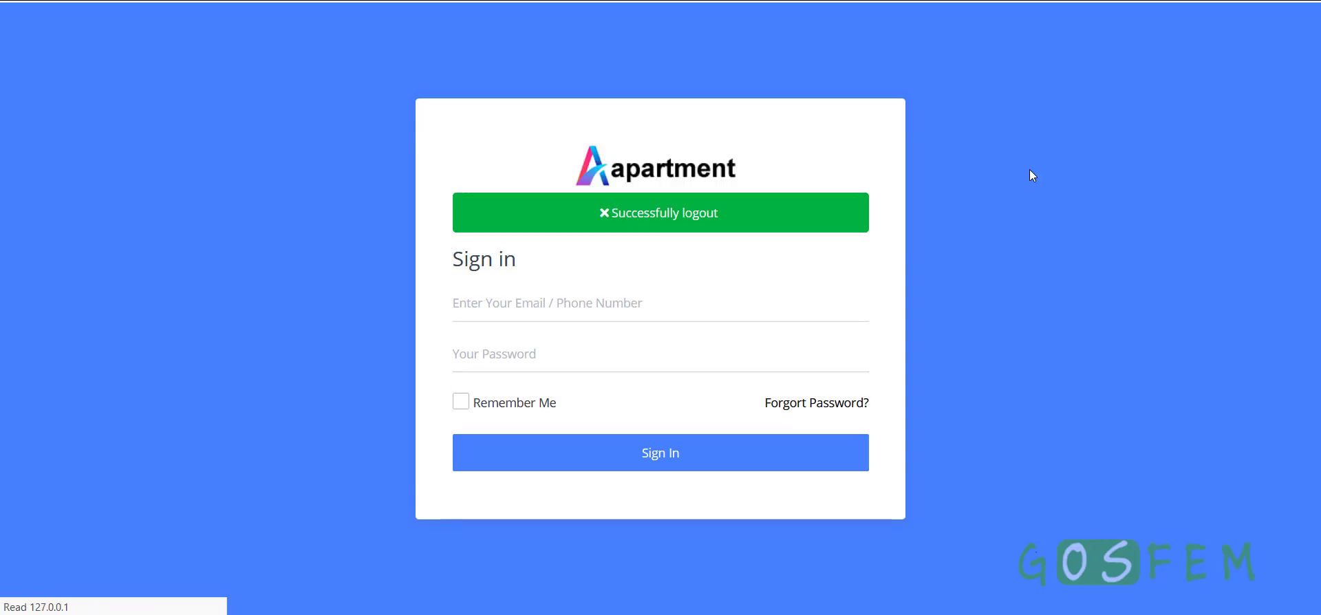